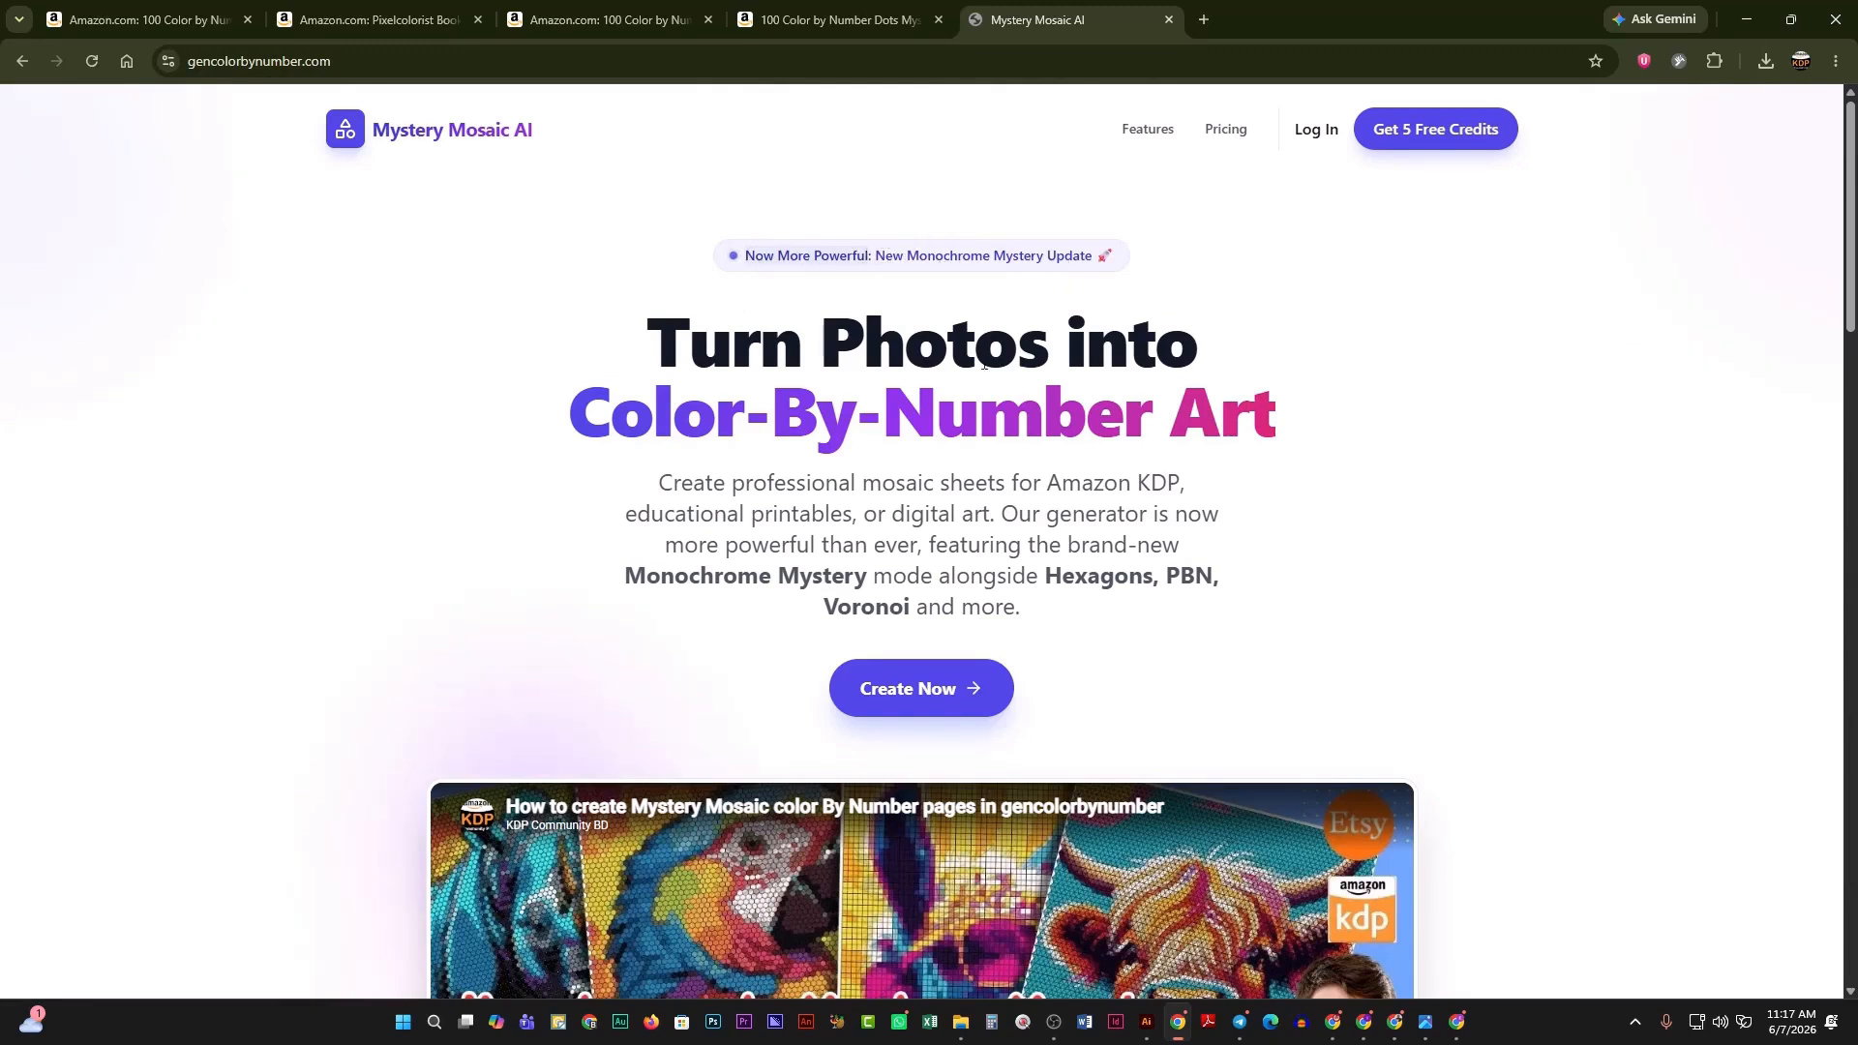
Examine the Mystery Mosaic AI landing page, including the feature cards on shapes, palette and export.
scroll(982, 396, down, 4)
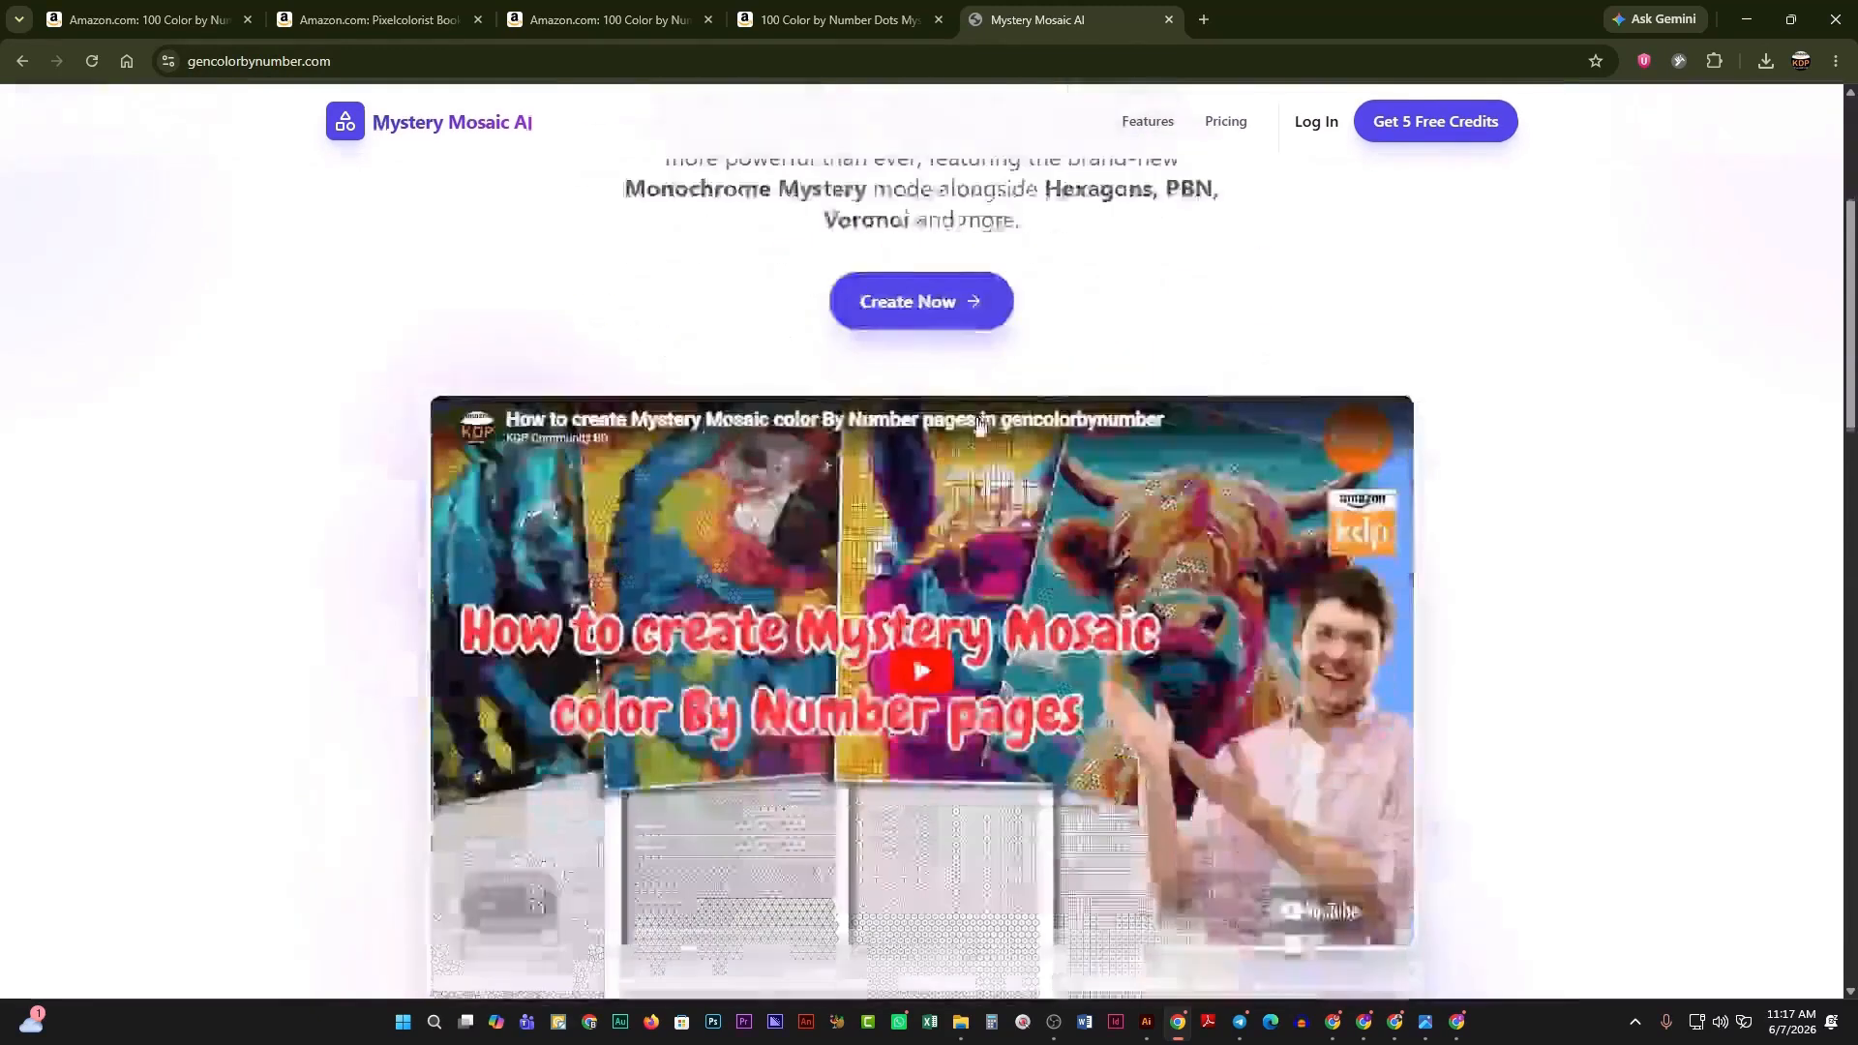
scroll(980, 426, down, 11)
scroll(348, 482, up, 3)
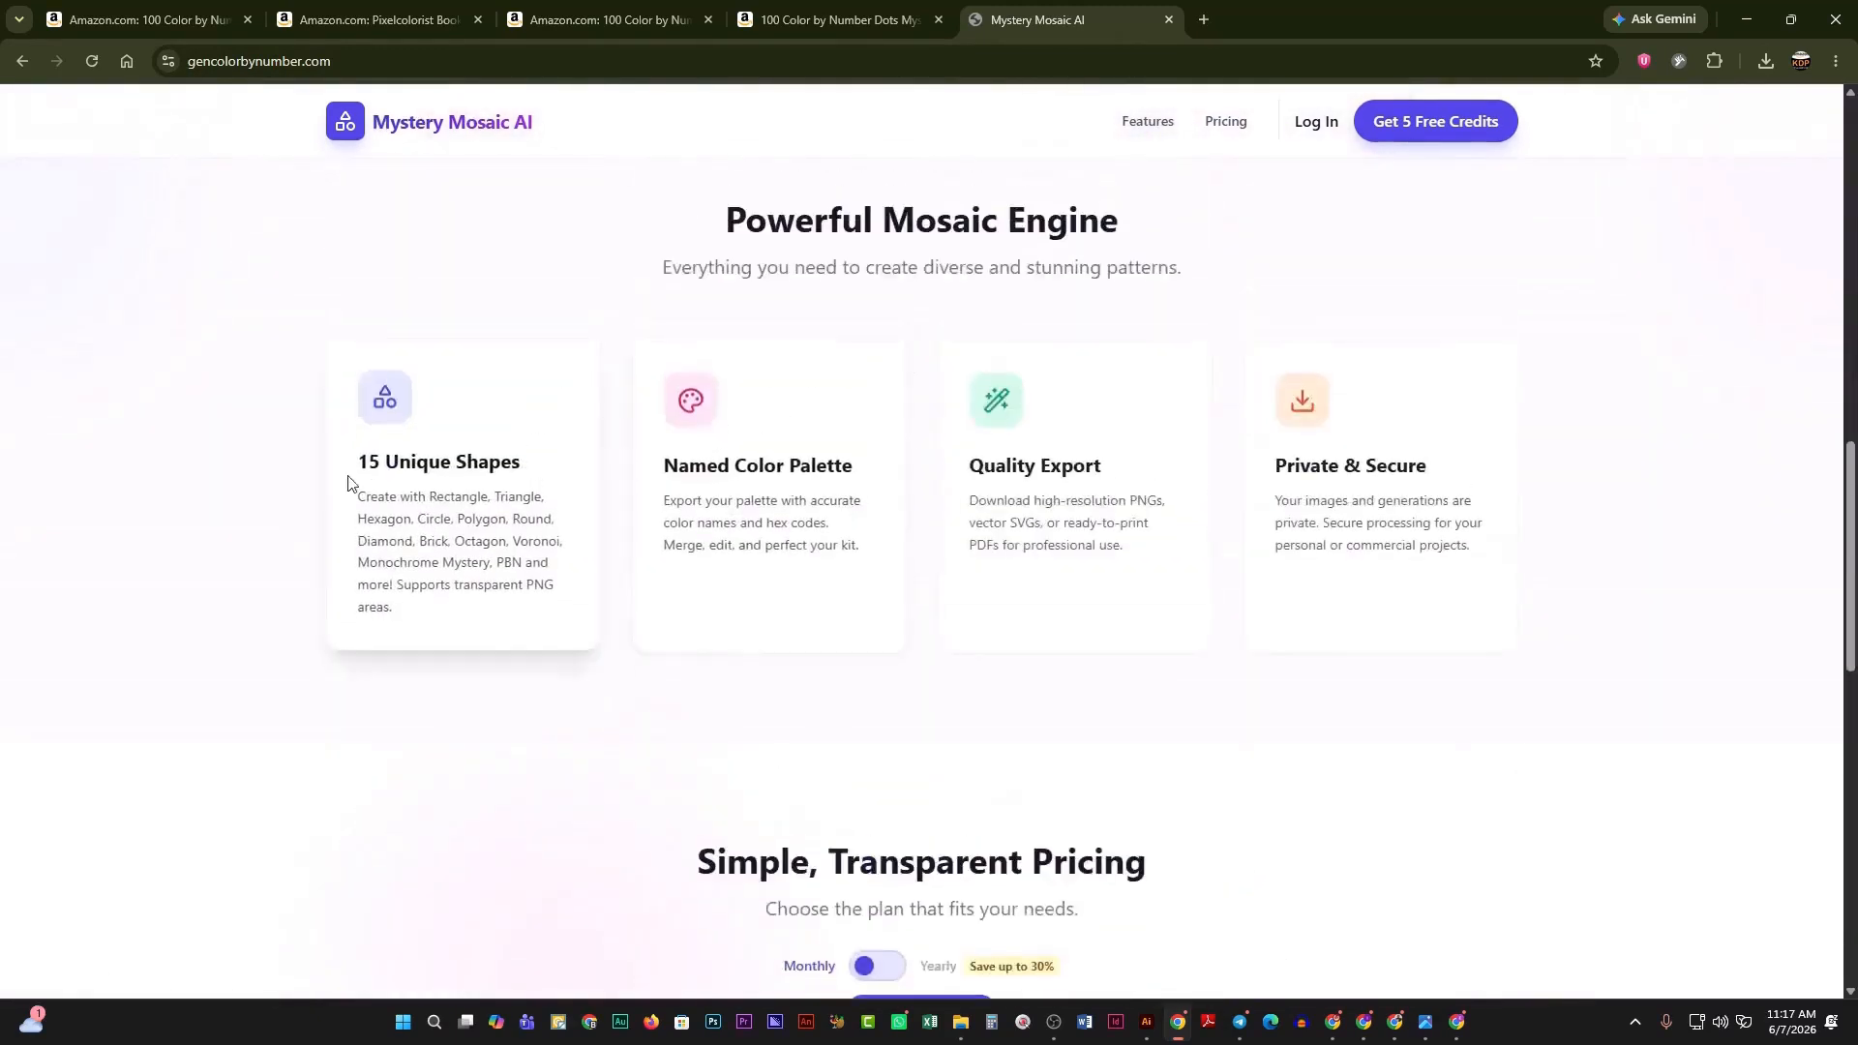
drag(360, 460, 552, 469)
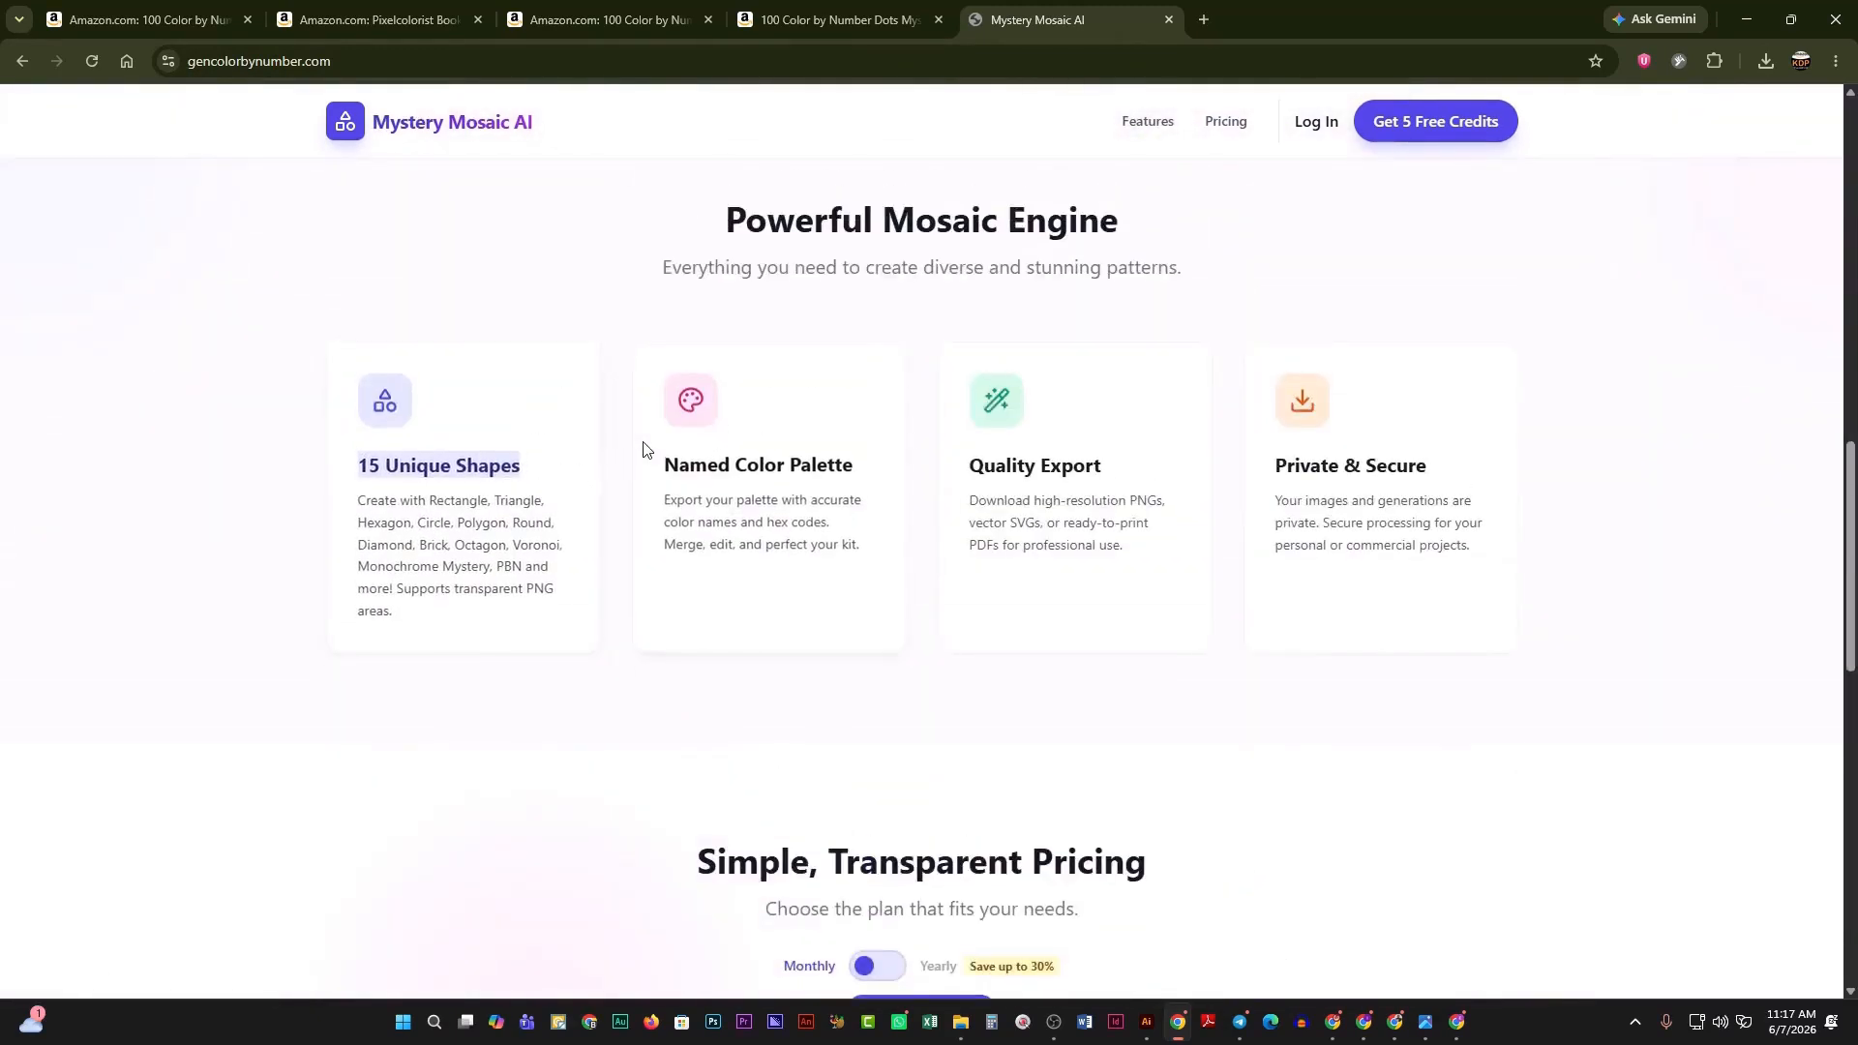
scroll(643, 444, up, 4)
scroll(914, 459, up, 6)
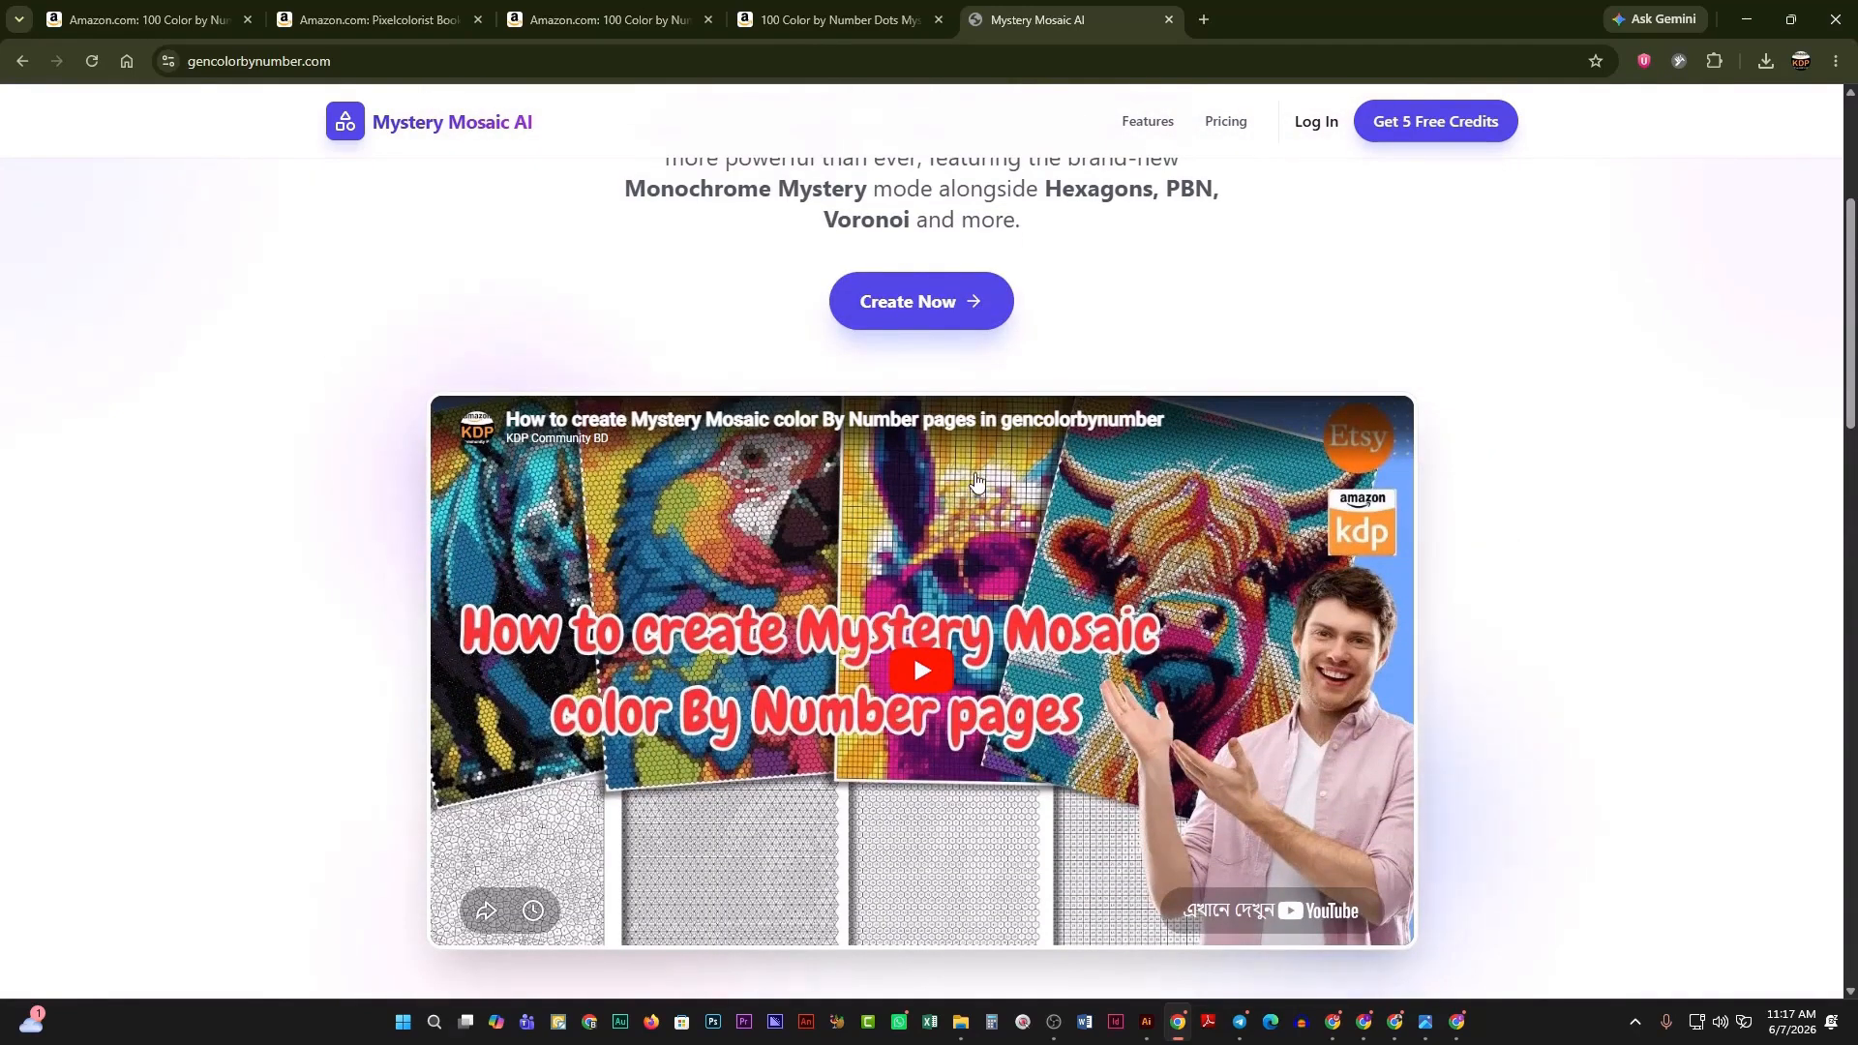
scroll(976, 481, up, 3)
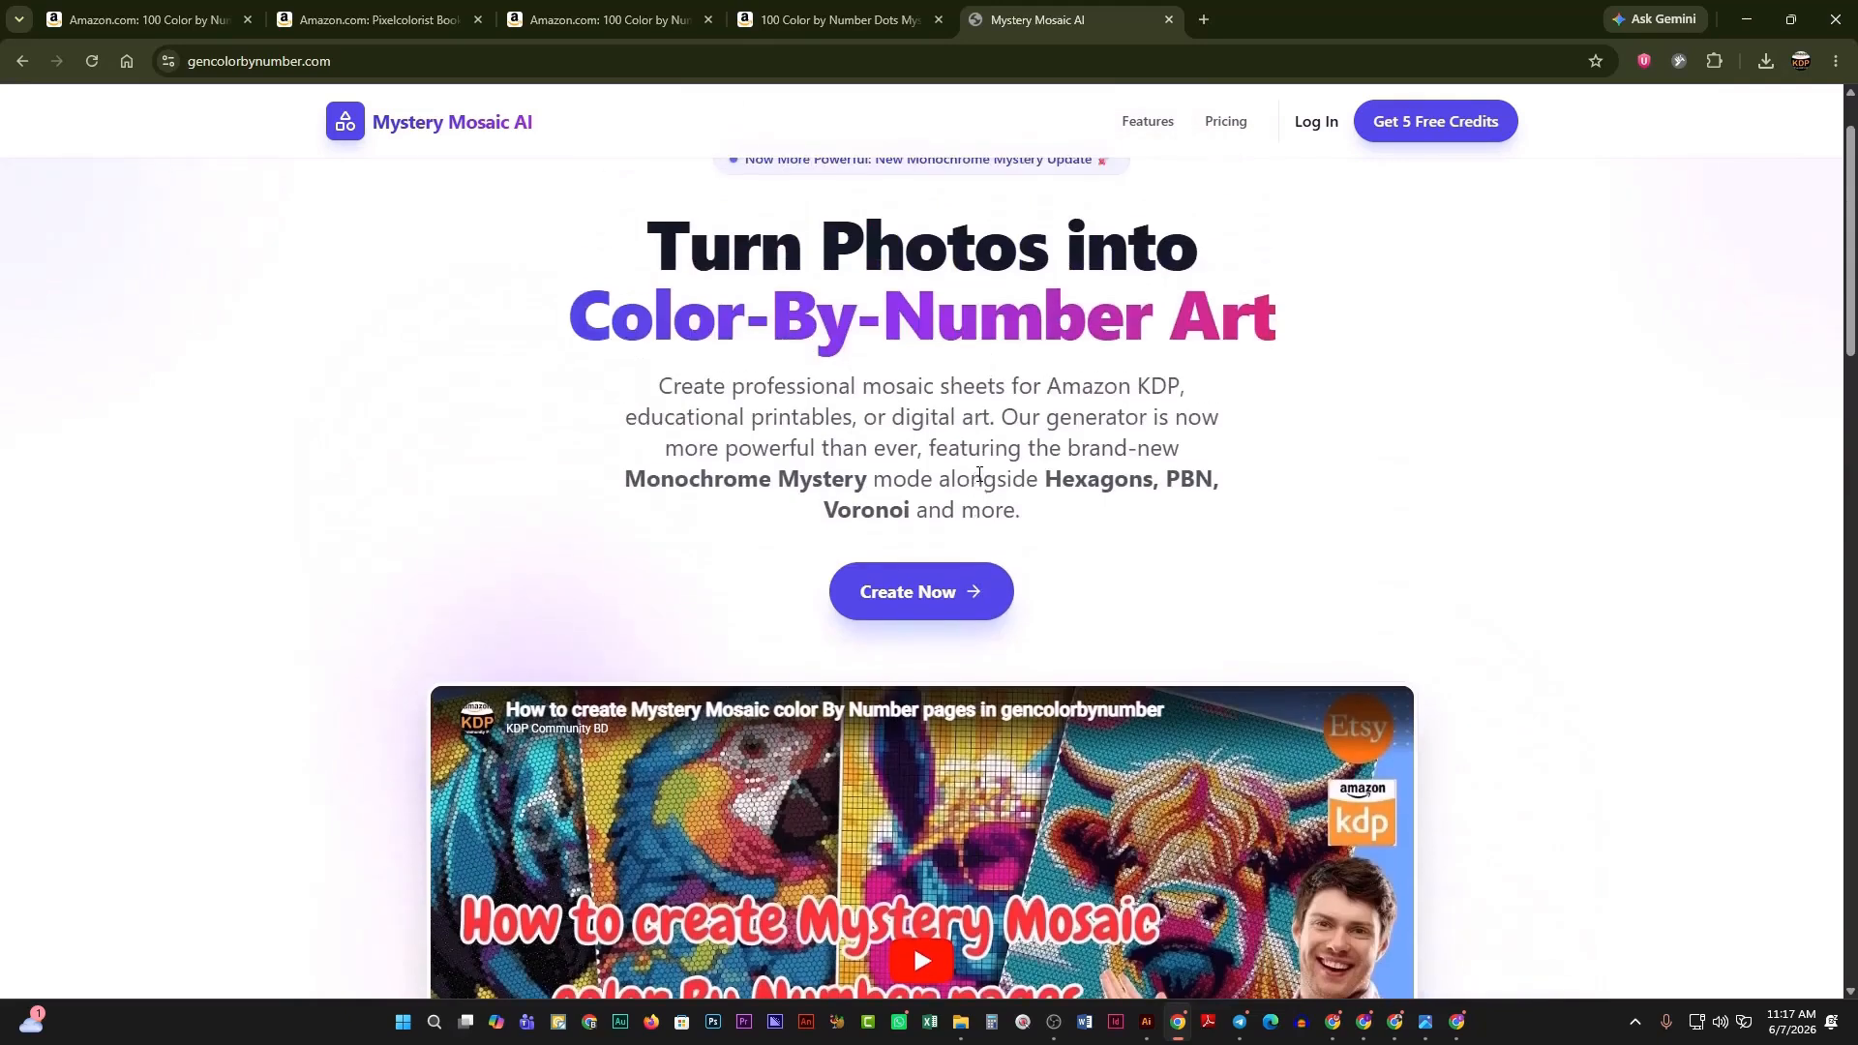
scroll(980, 473, up, 1)
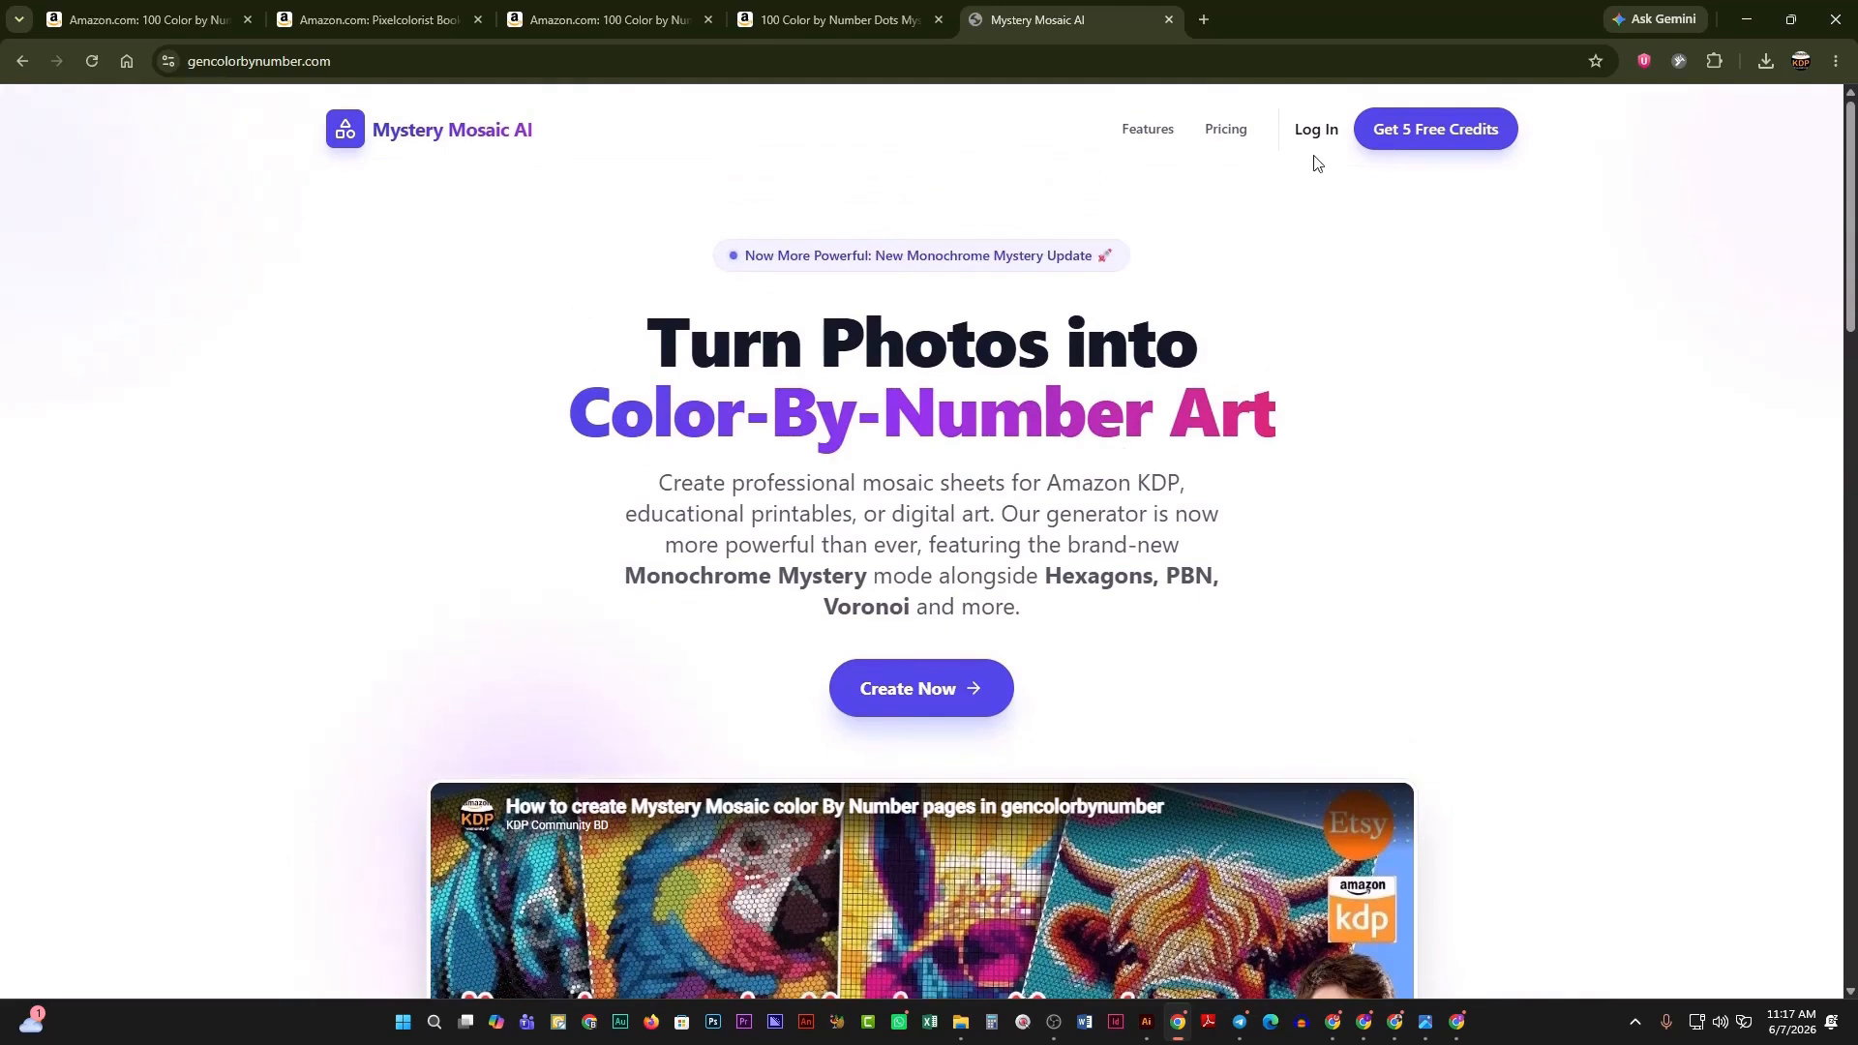
Open the sign-up form for the free credits and enter the full name.
click(1440, 139)
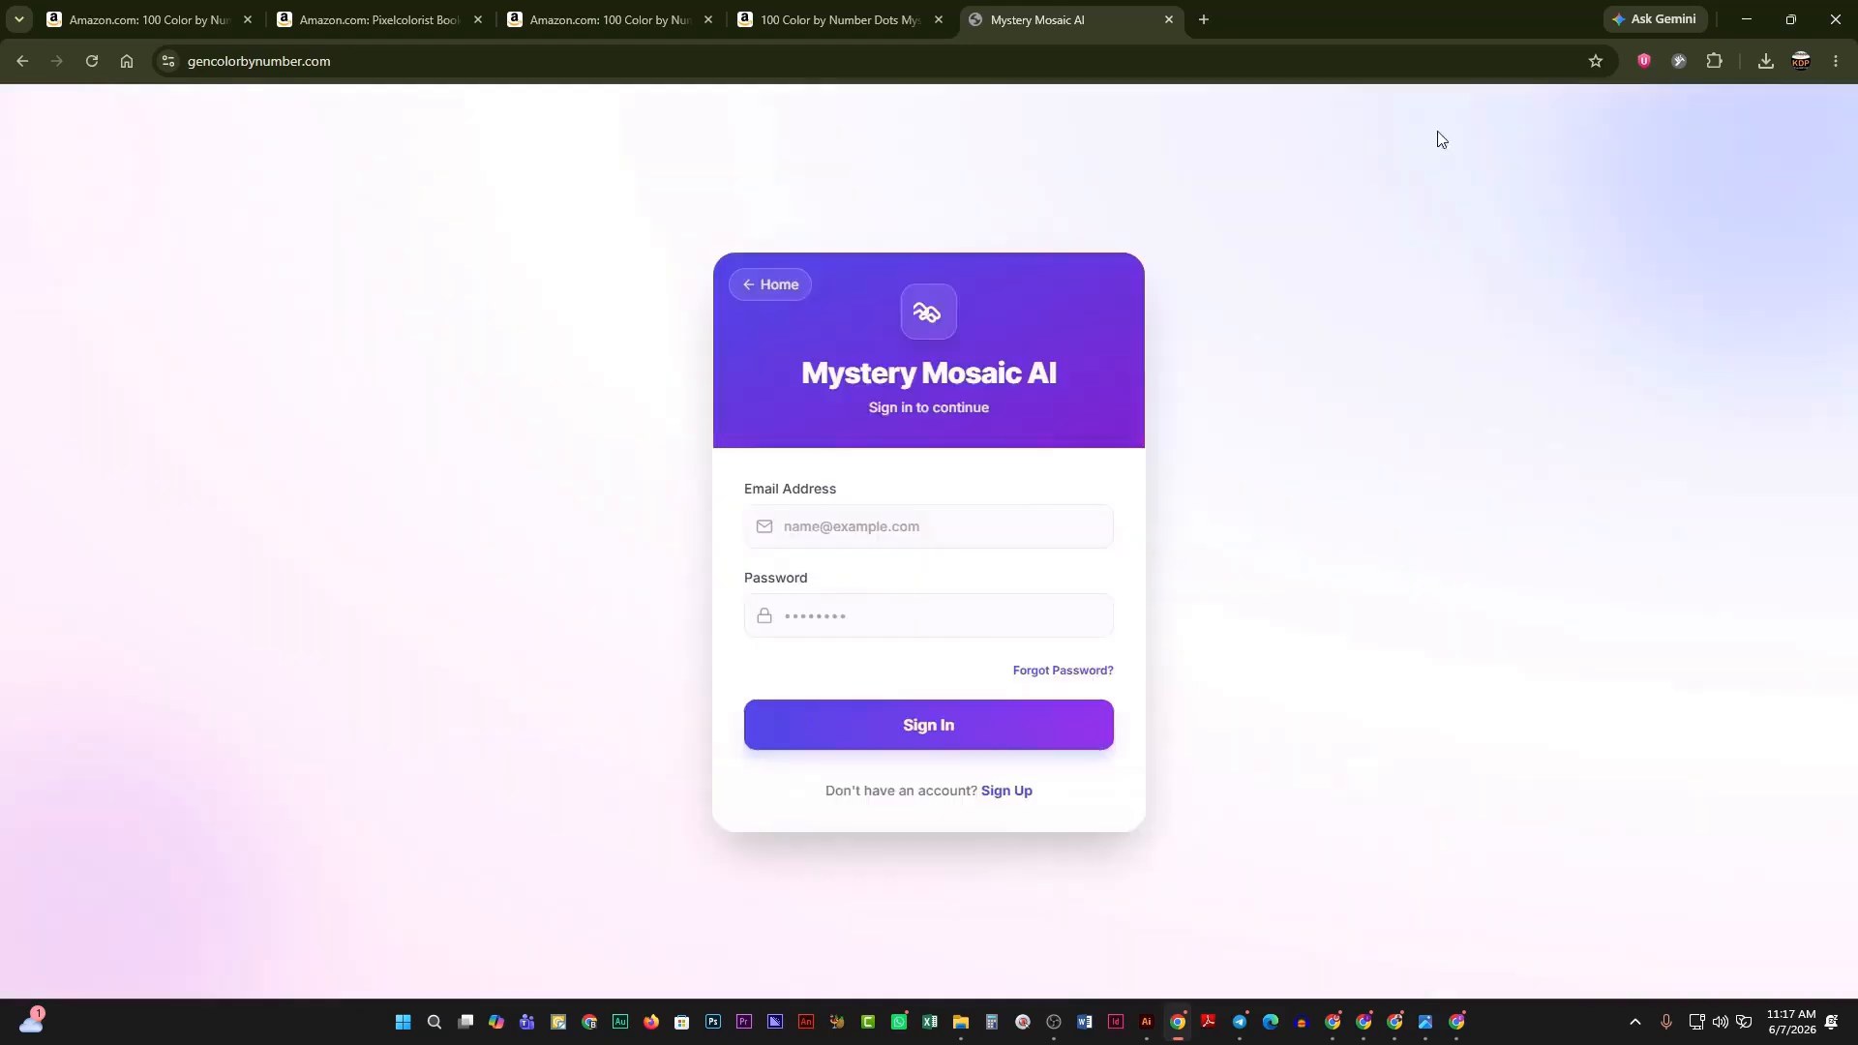
click(992, 789)
click(823, 440)
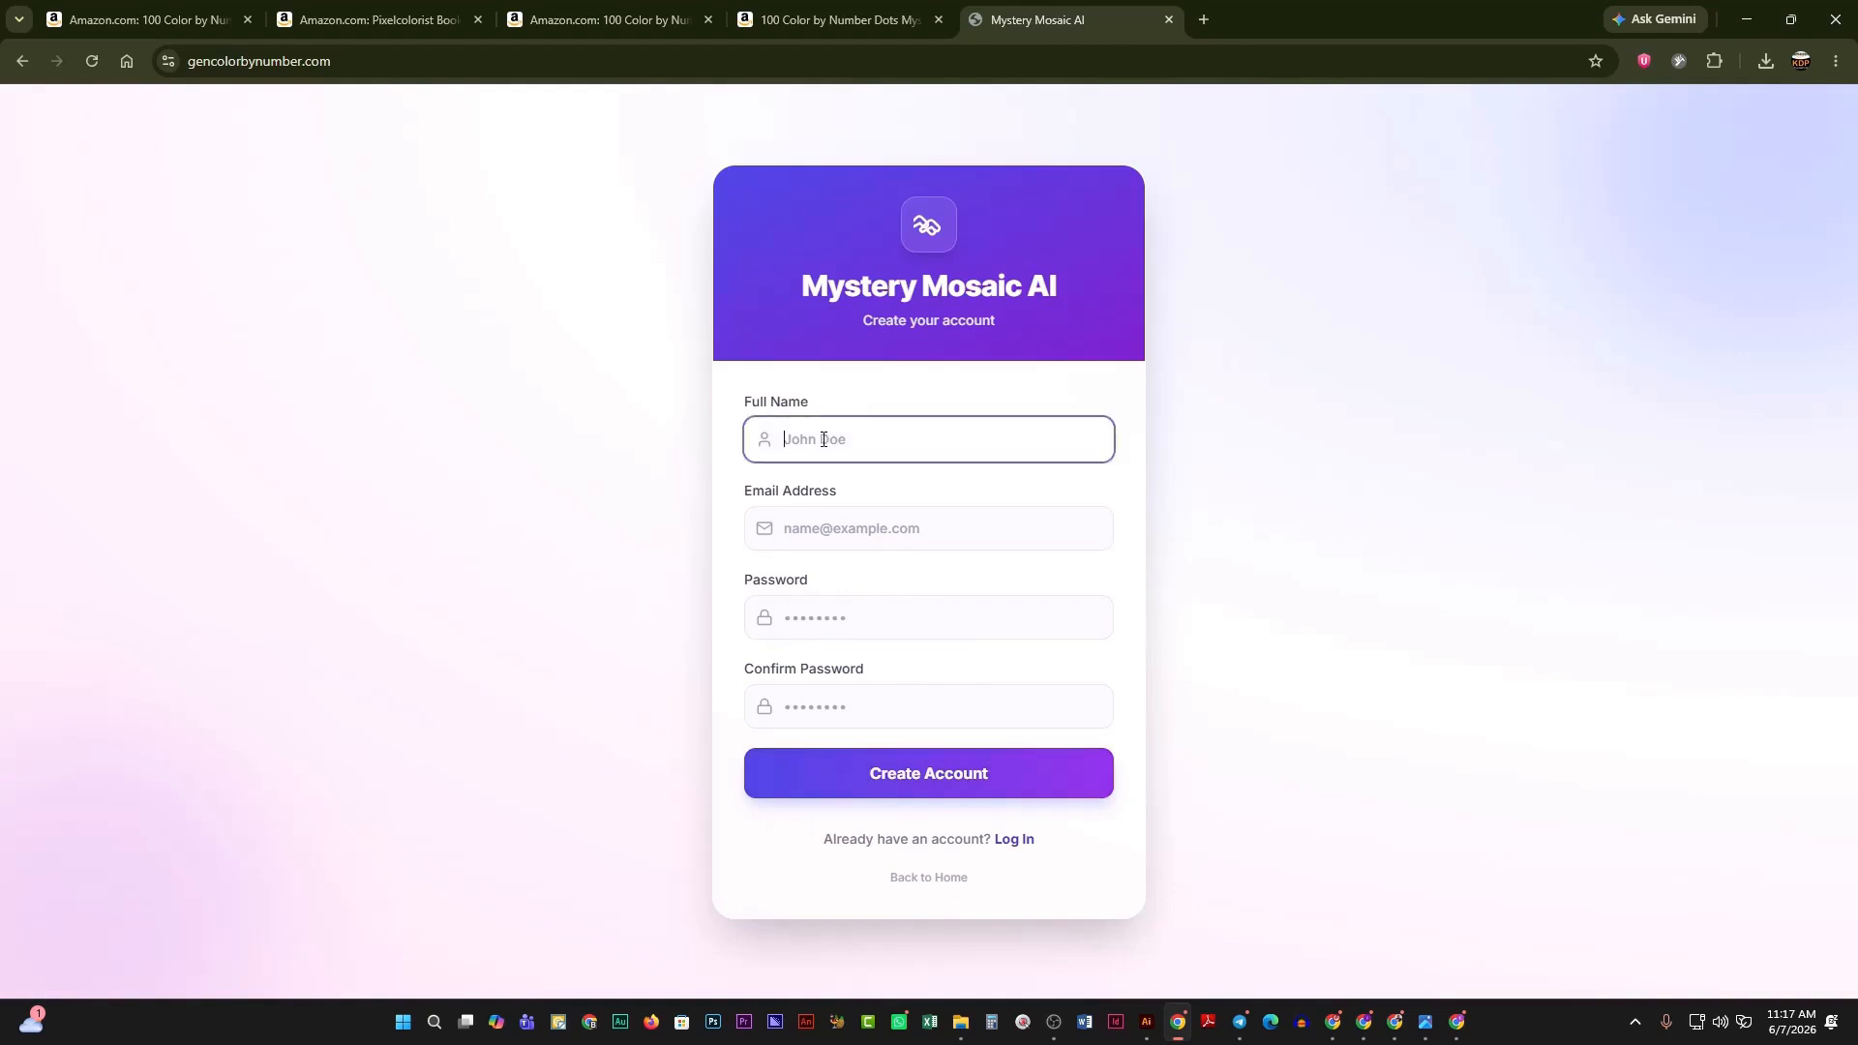
text(My Name)
Copy the account's e-mail address from Gmail and paste it into the sign-up form's Email Address field.
click(810, 527)
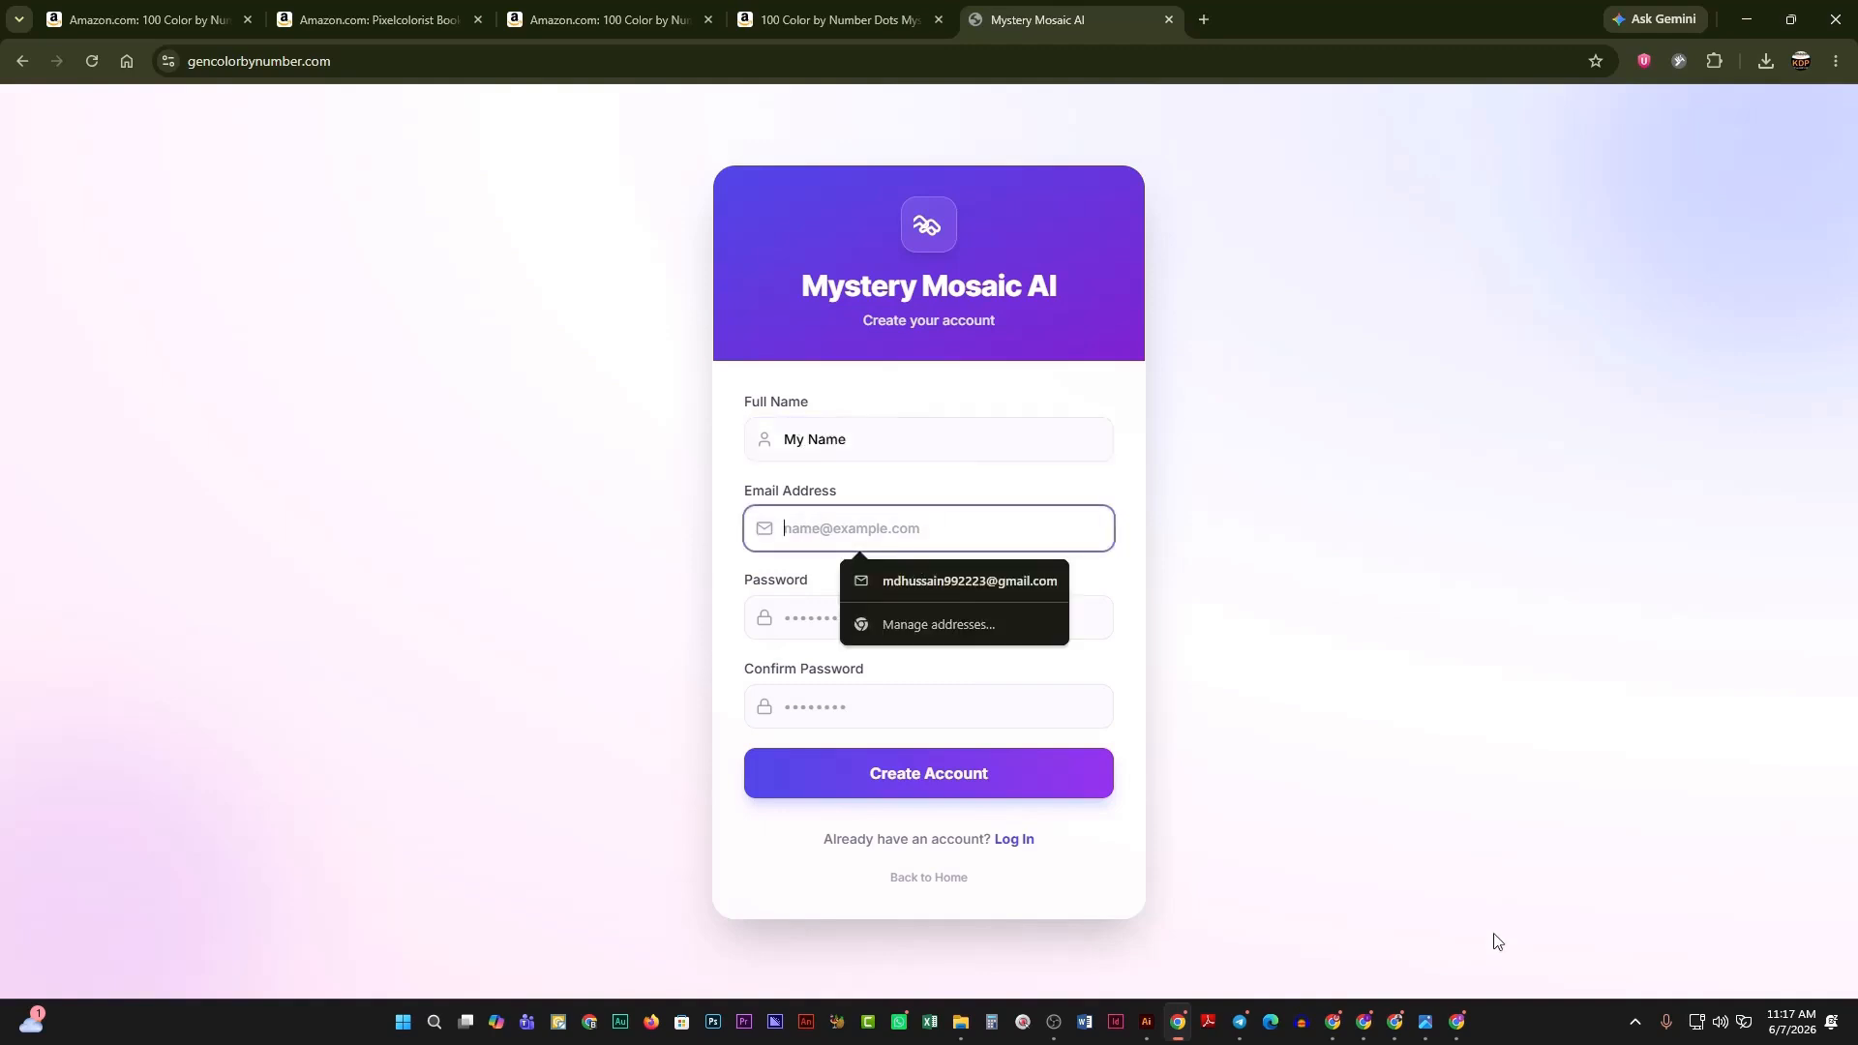
click(1457, 1022)
click(1832, 124)
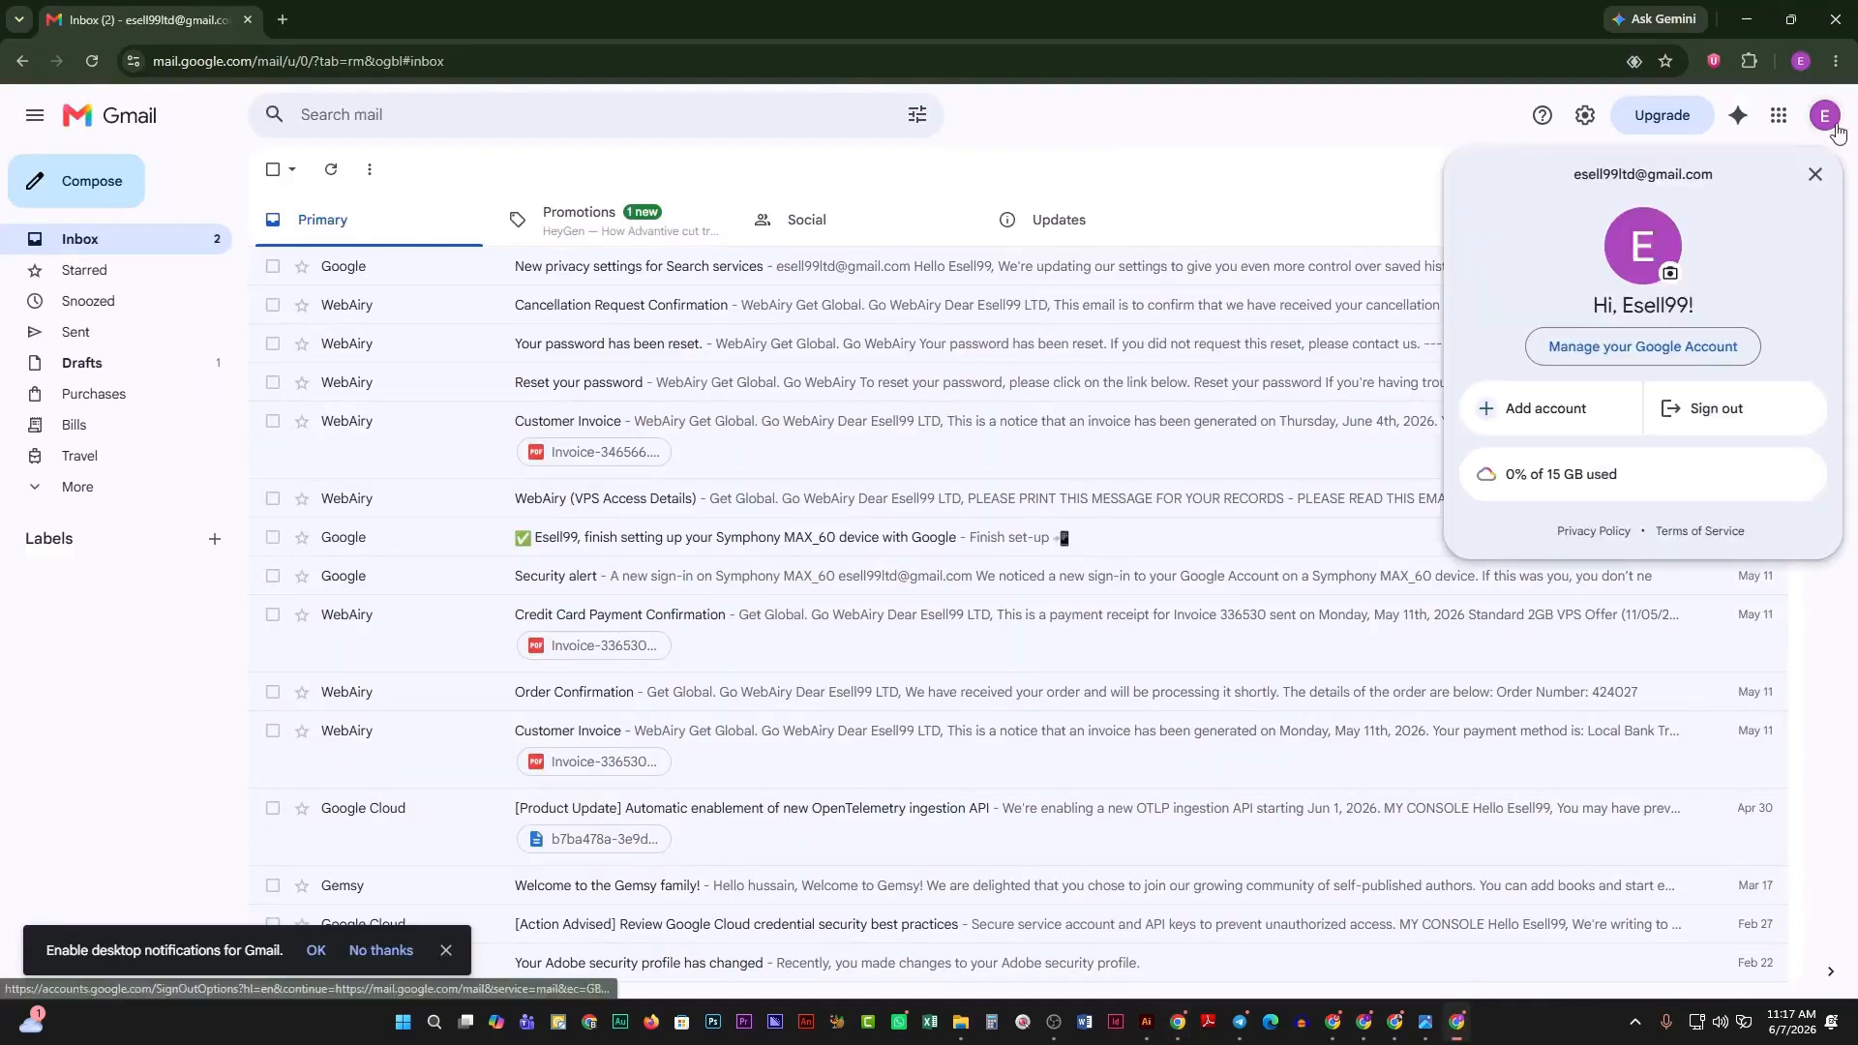
triple_click(1677, 175)
right_click(1678, 174)
click(1384, 197)
click(1747, 19)
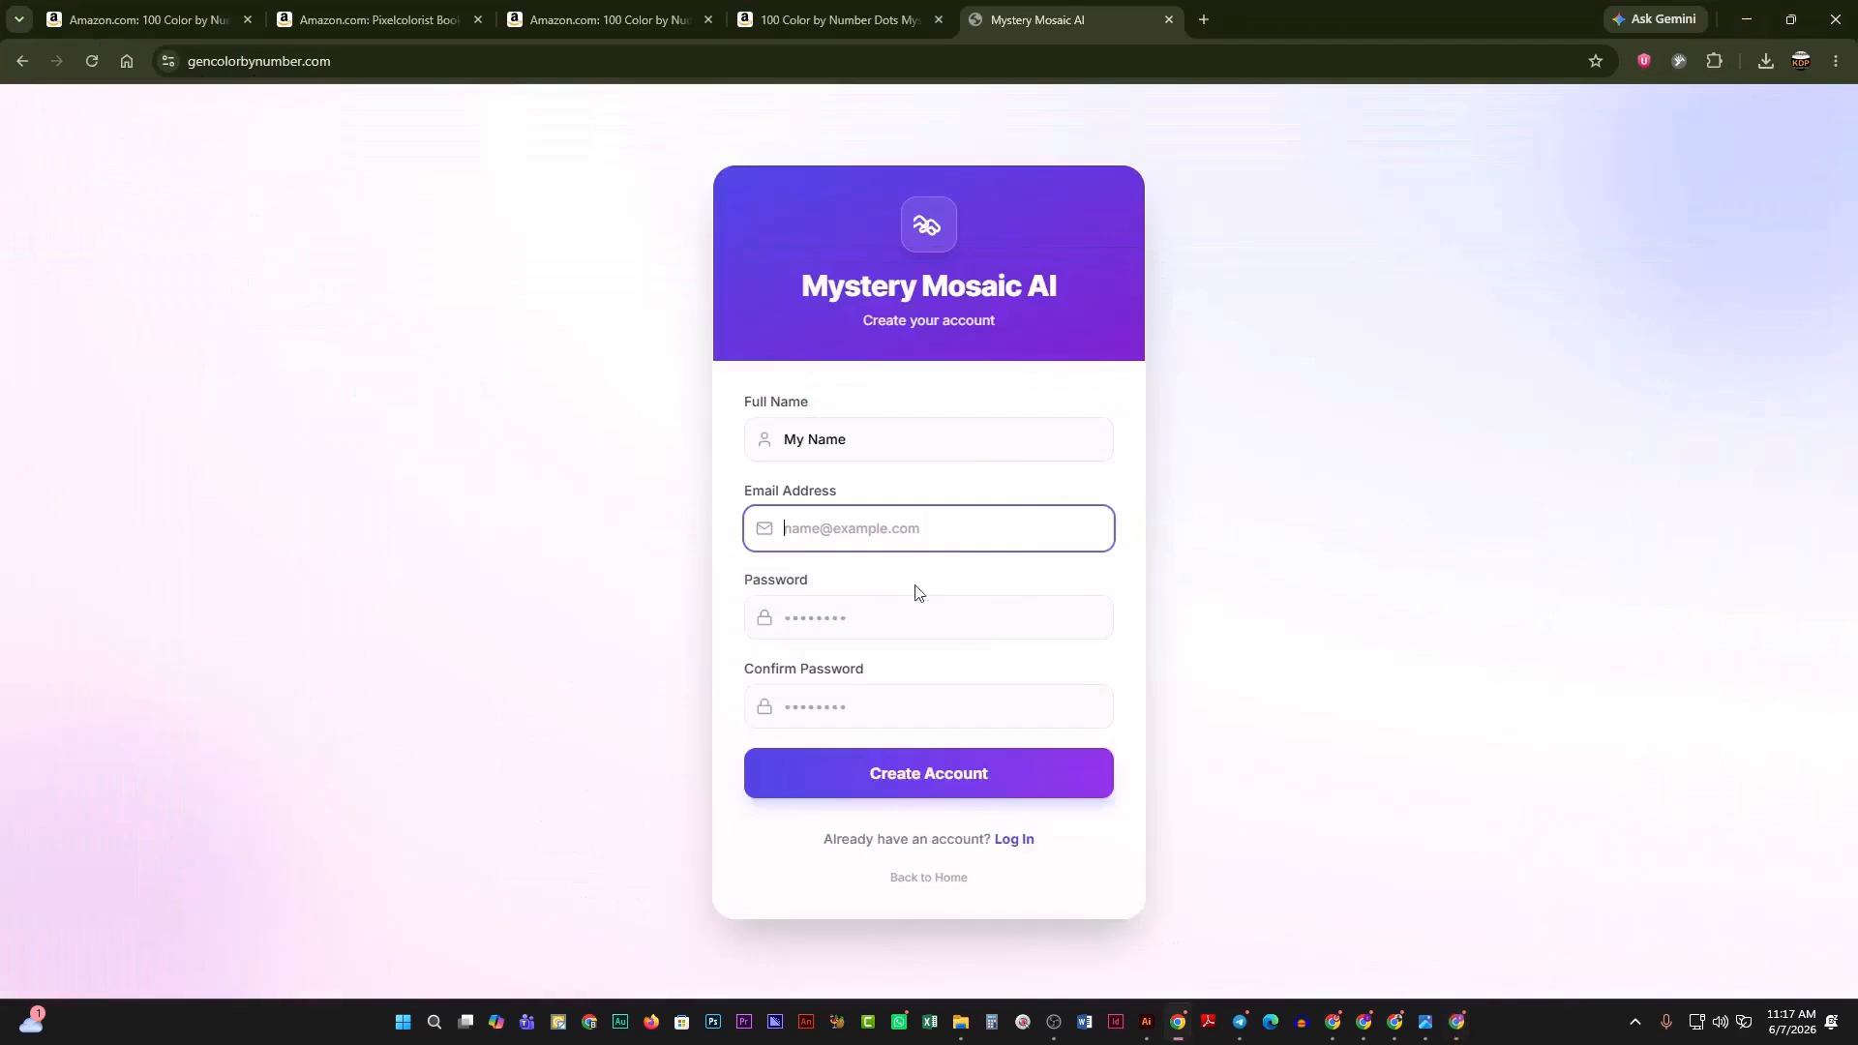
click(901, 535)
key(ctrl+v)
Enter the account password, repeat it in the Confirm Password field, and create the account.
click(790, 624)
key(ctrl+v)
click(802, 699)
key(ctrl+v)
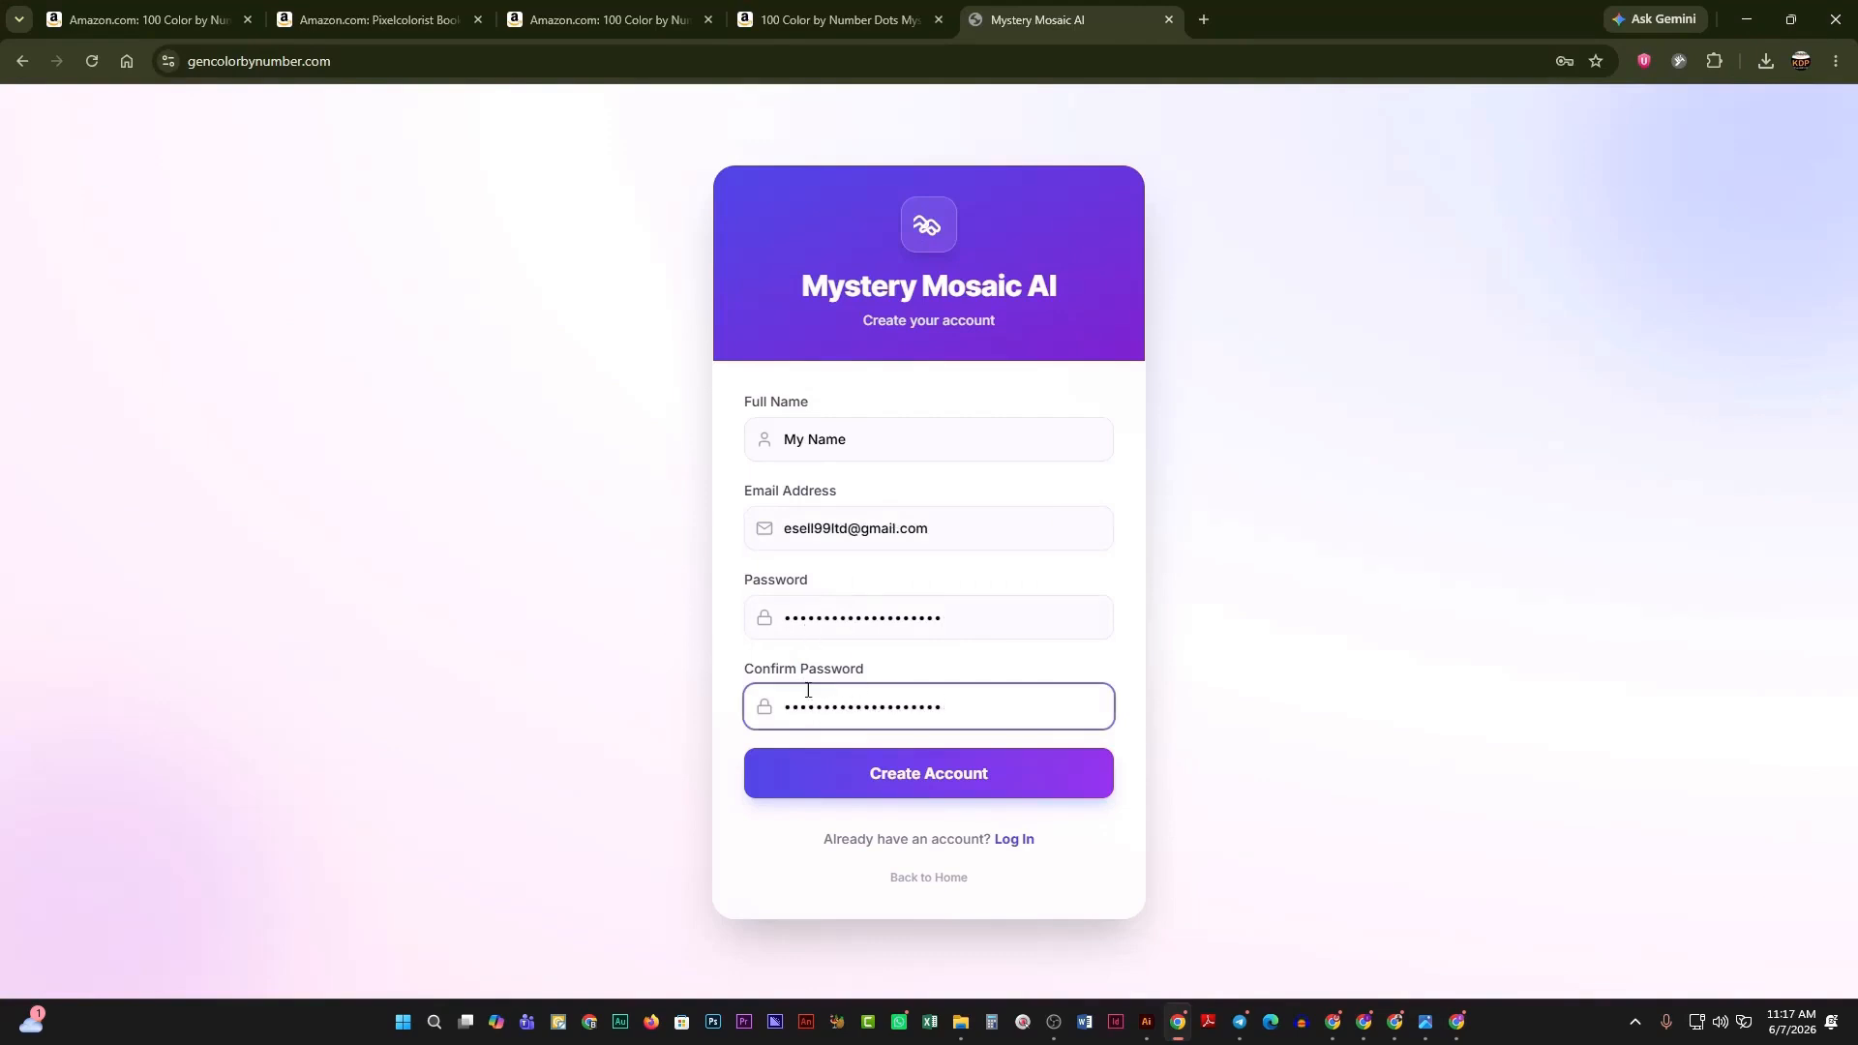
click(970, 786)
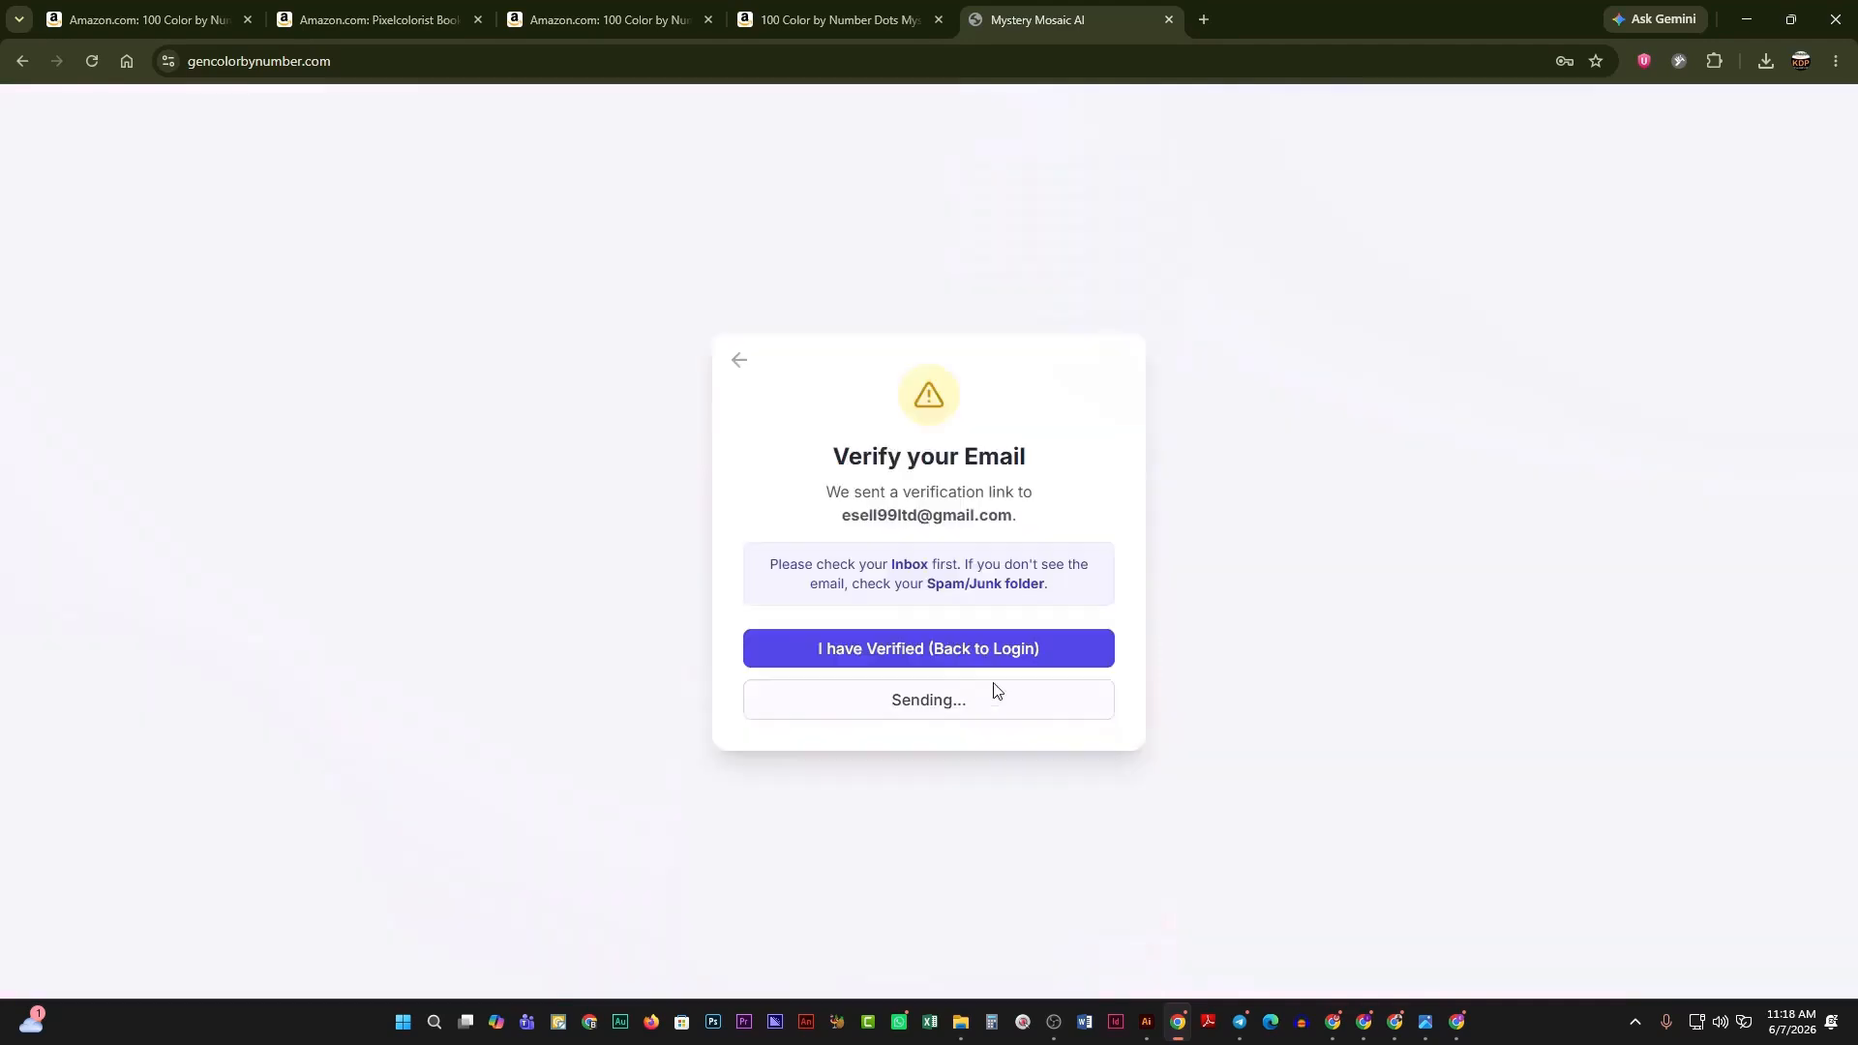
Switch to Gmail, open the newest verification e-mail in the Spam folder, and follow its link to verify the address.
drag(832, 455, 1031, 461)
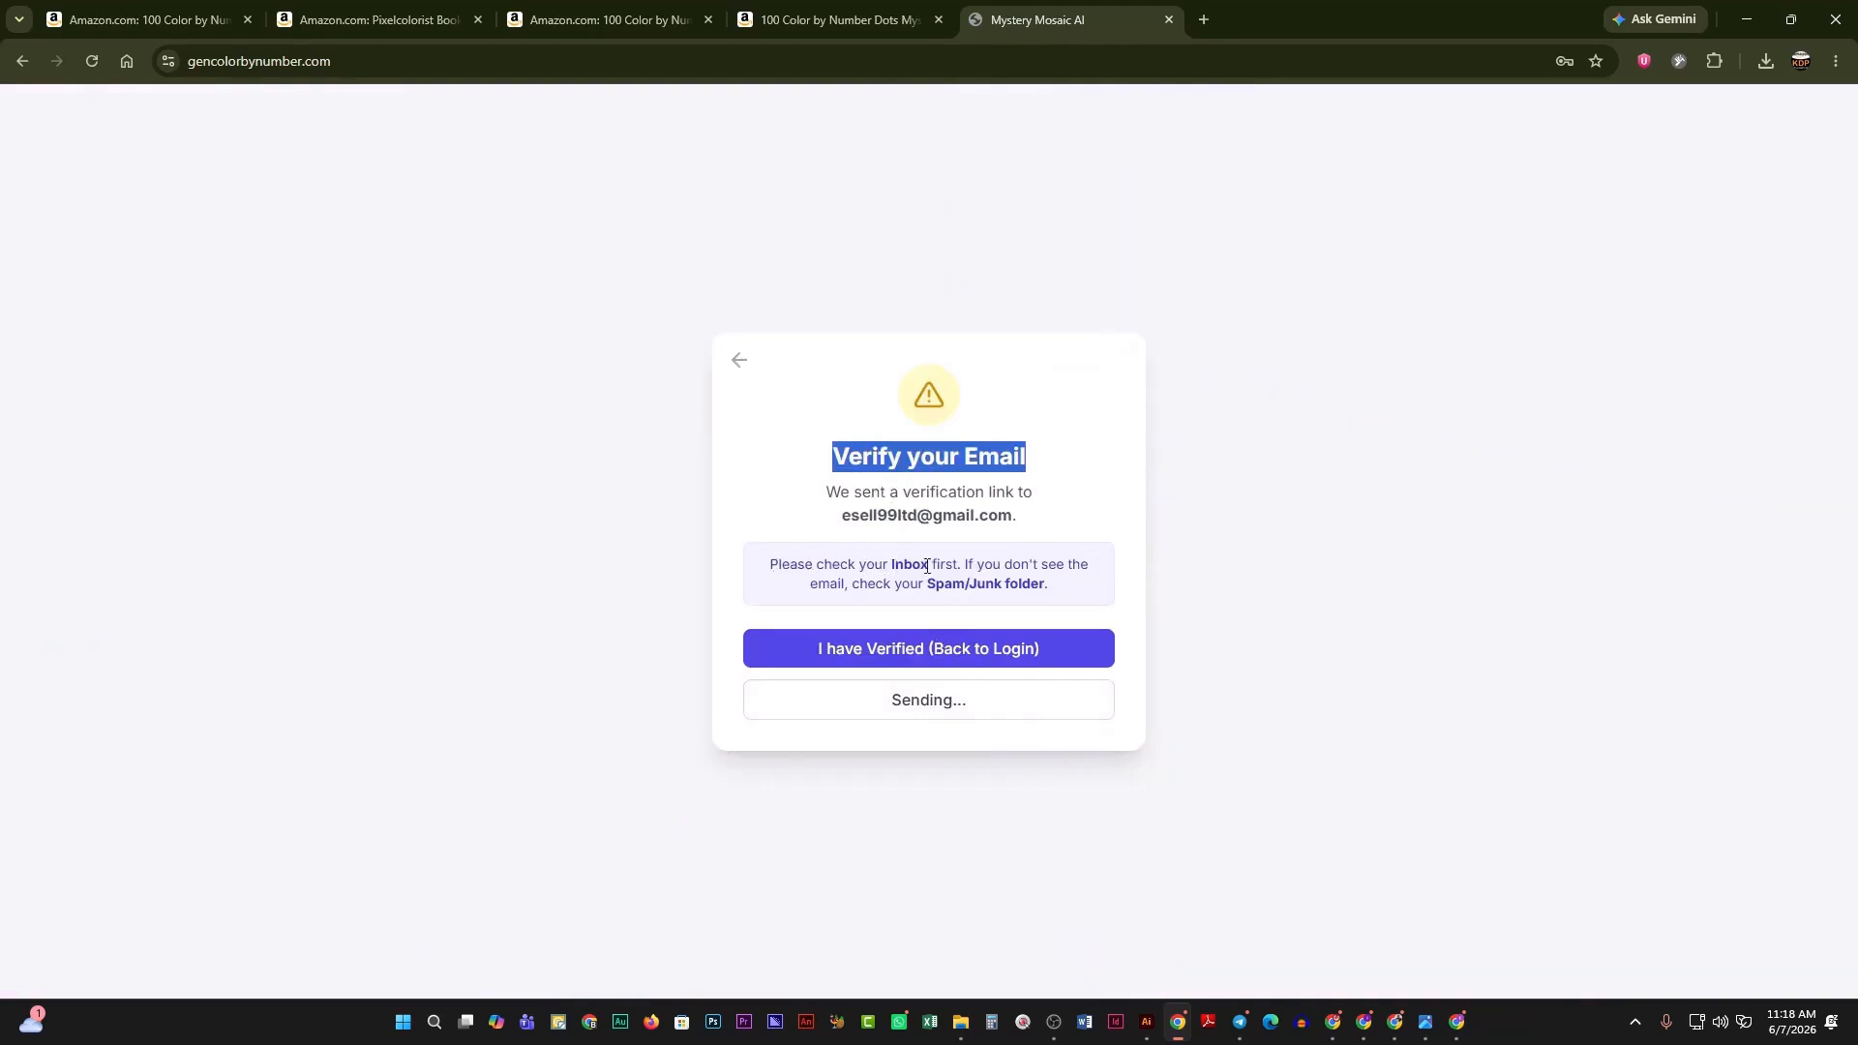
drag(929, 584, 1038, 583)
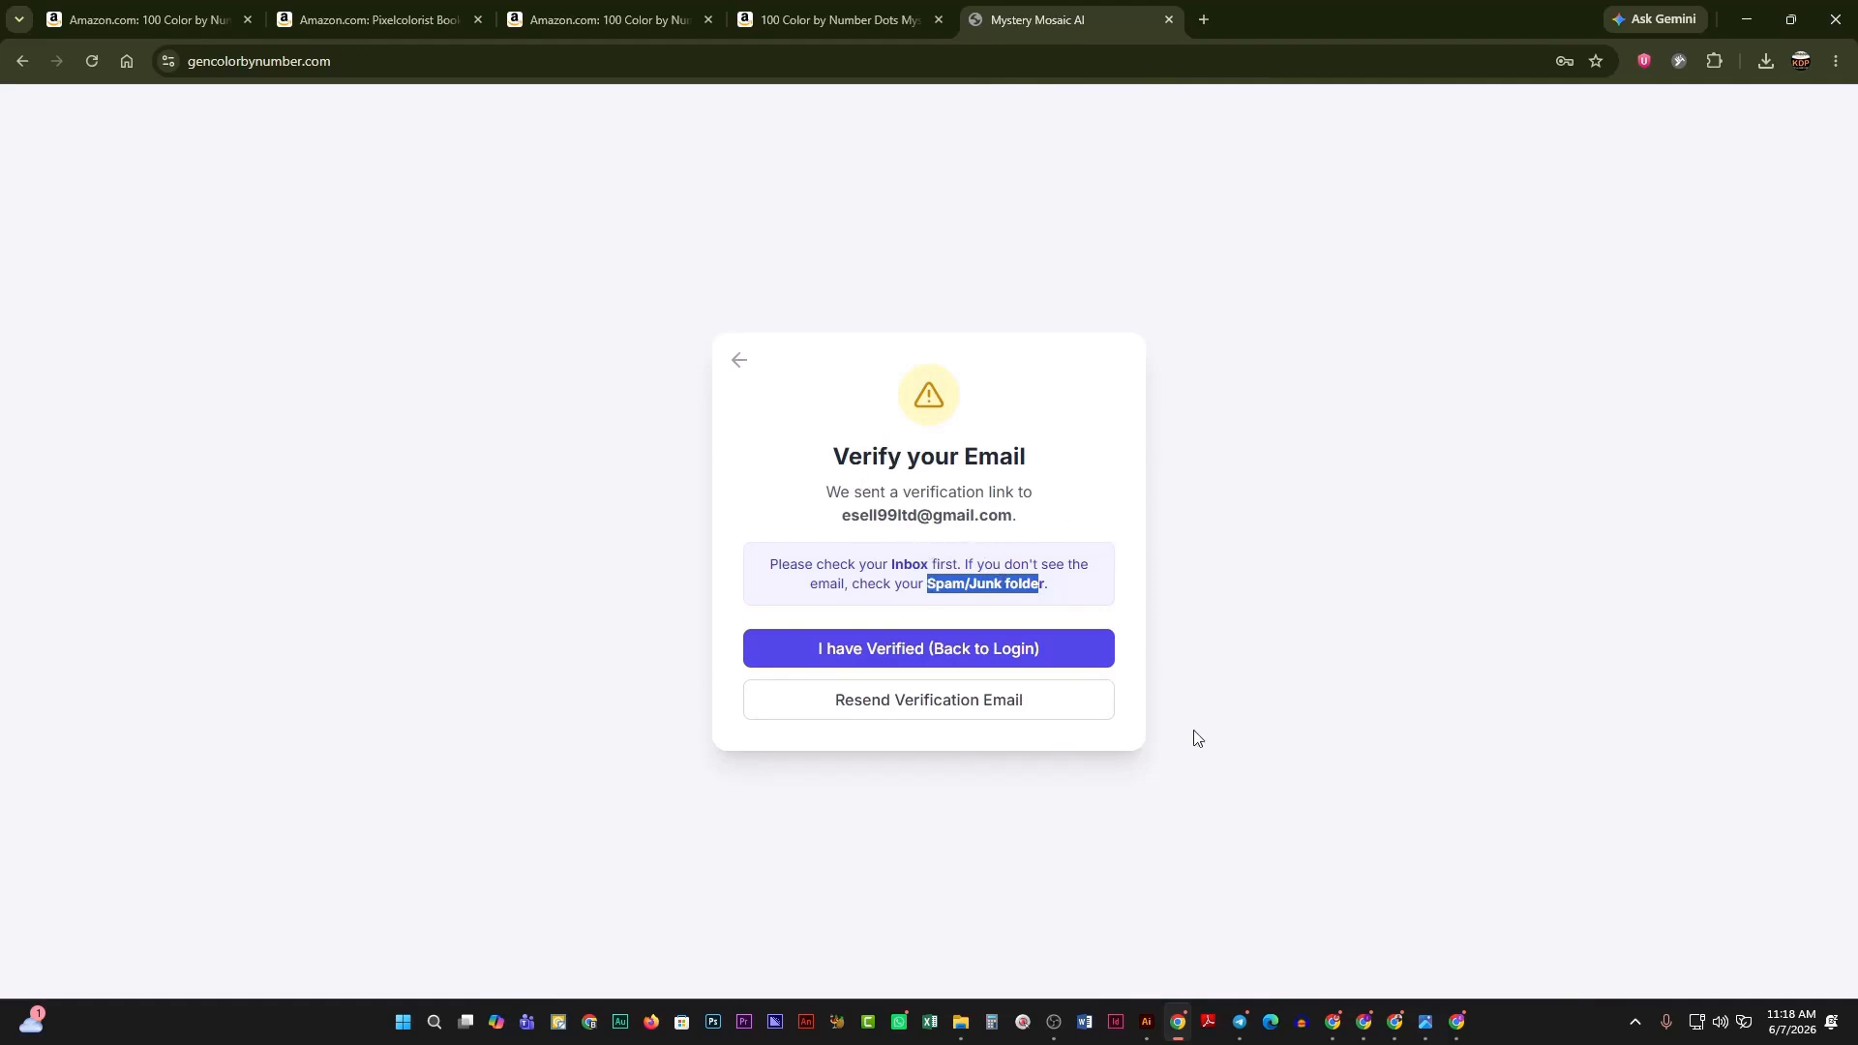
click(1455, 1022)
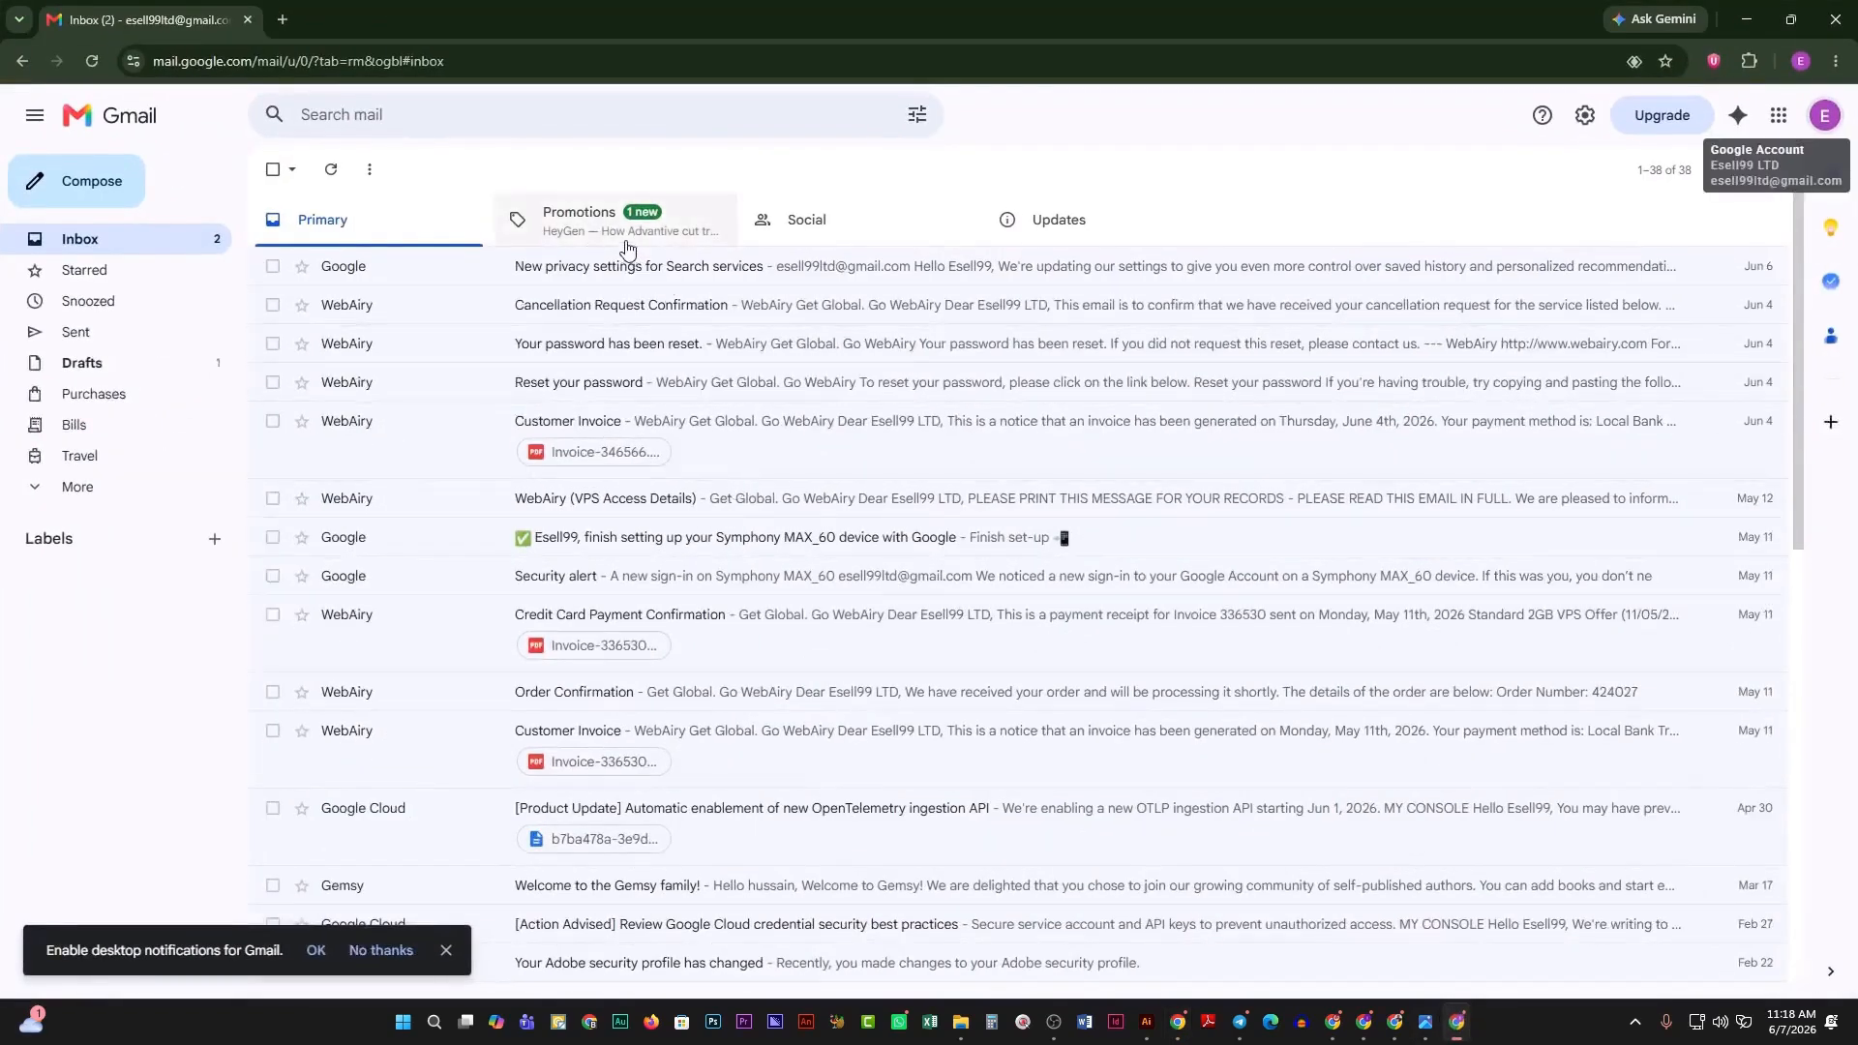
click(97, 487)
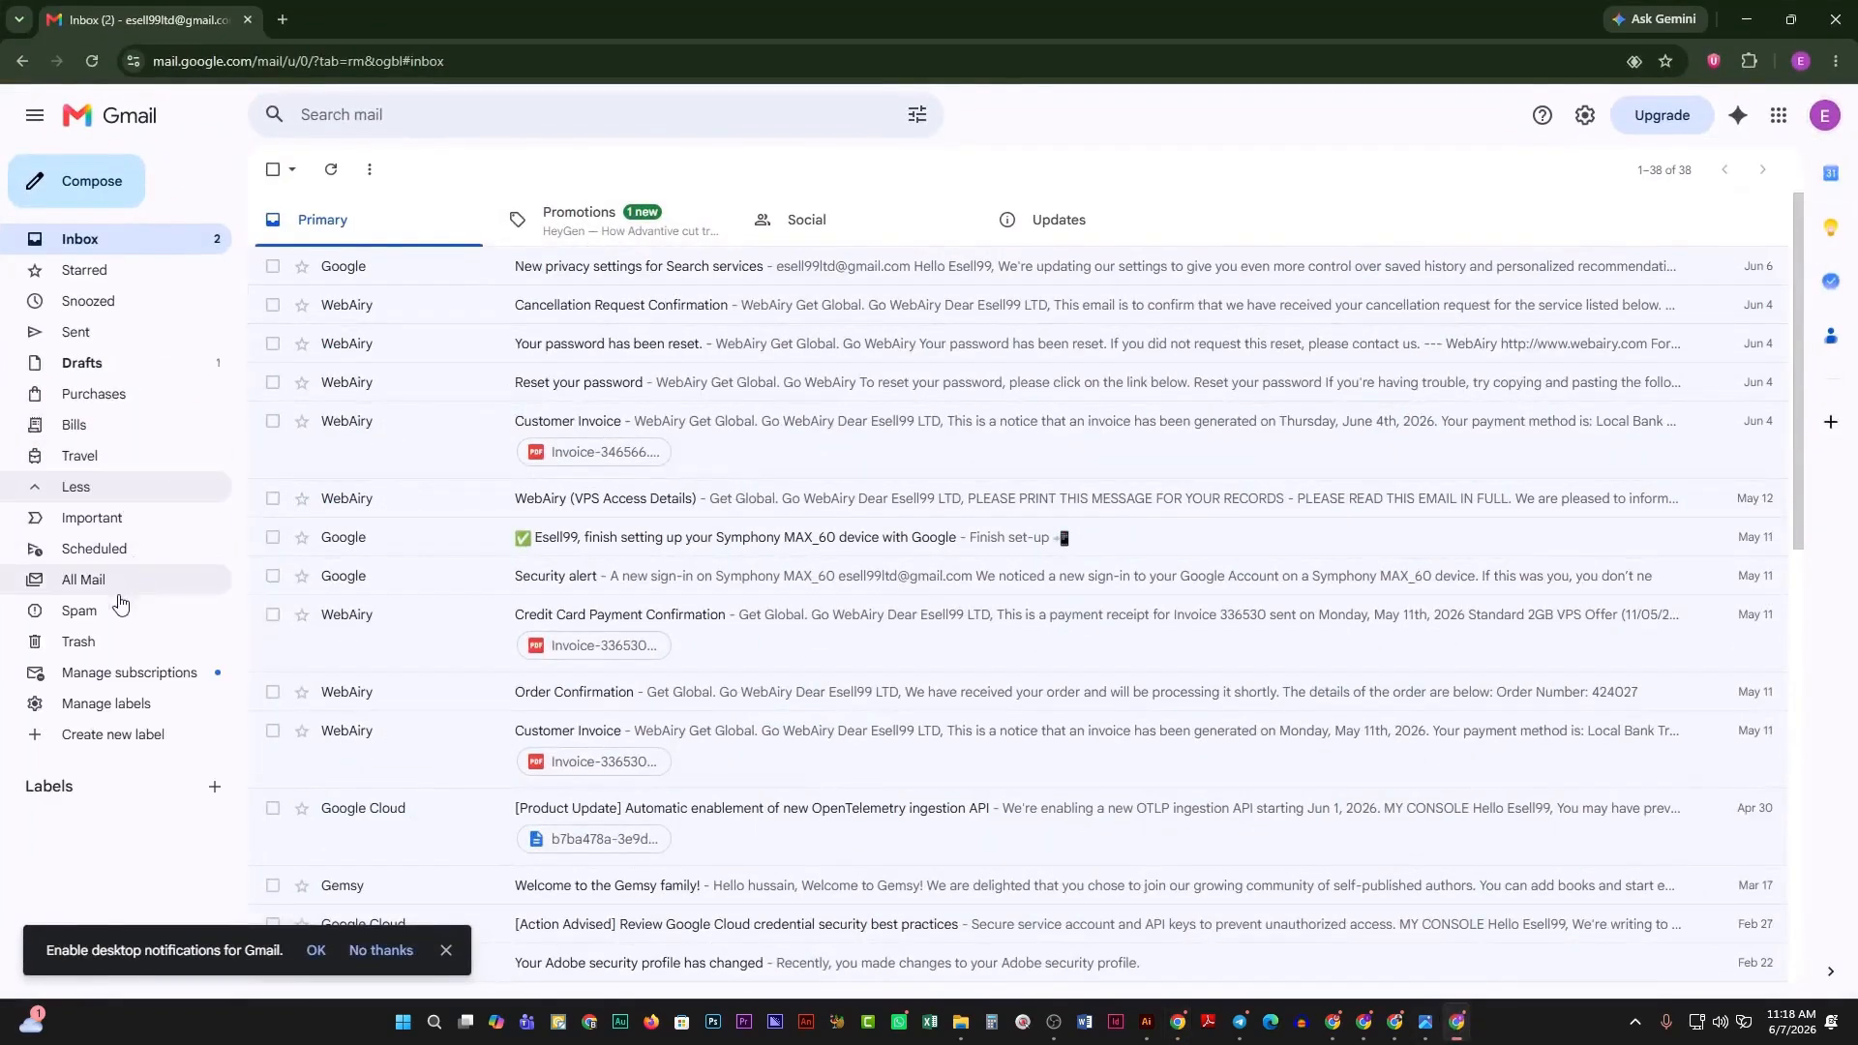
click(149, 619)
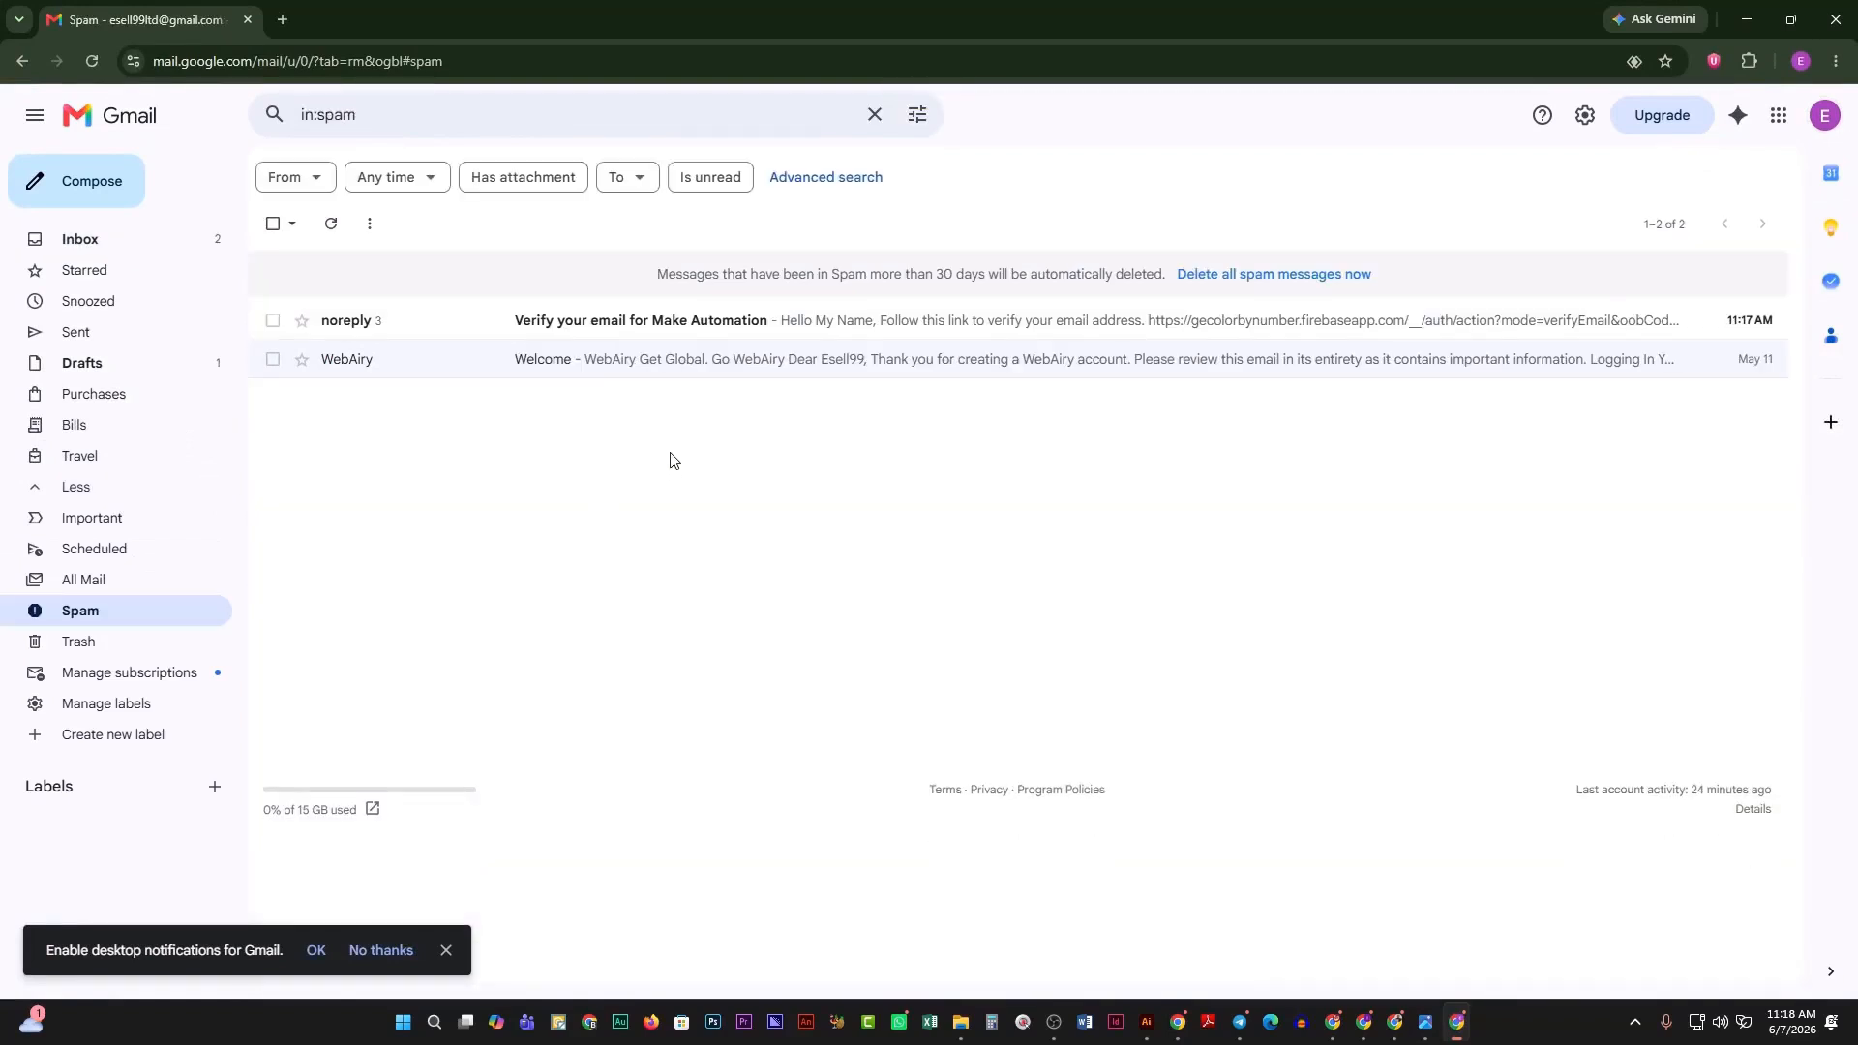
click(697, 324)
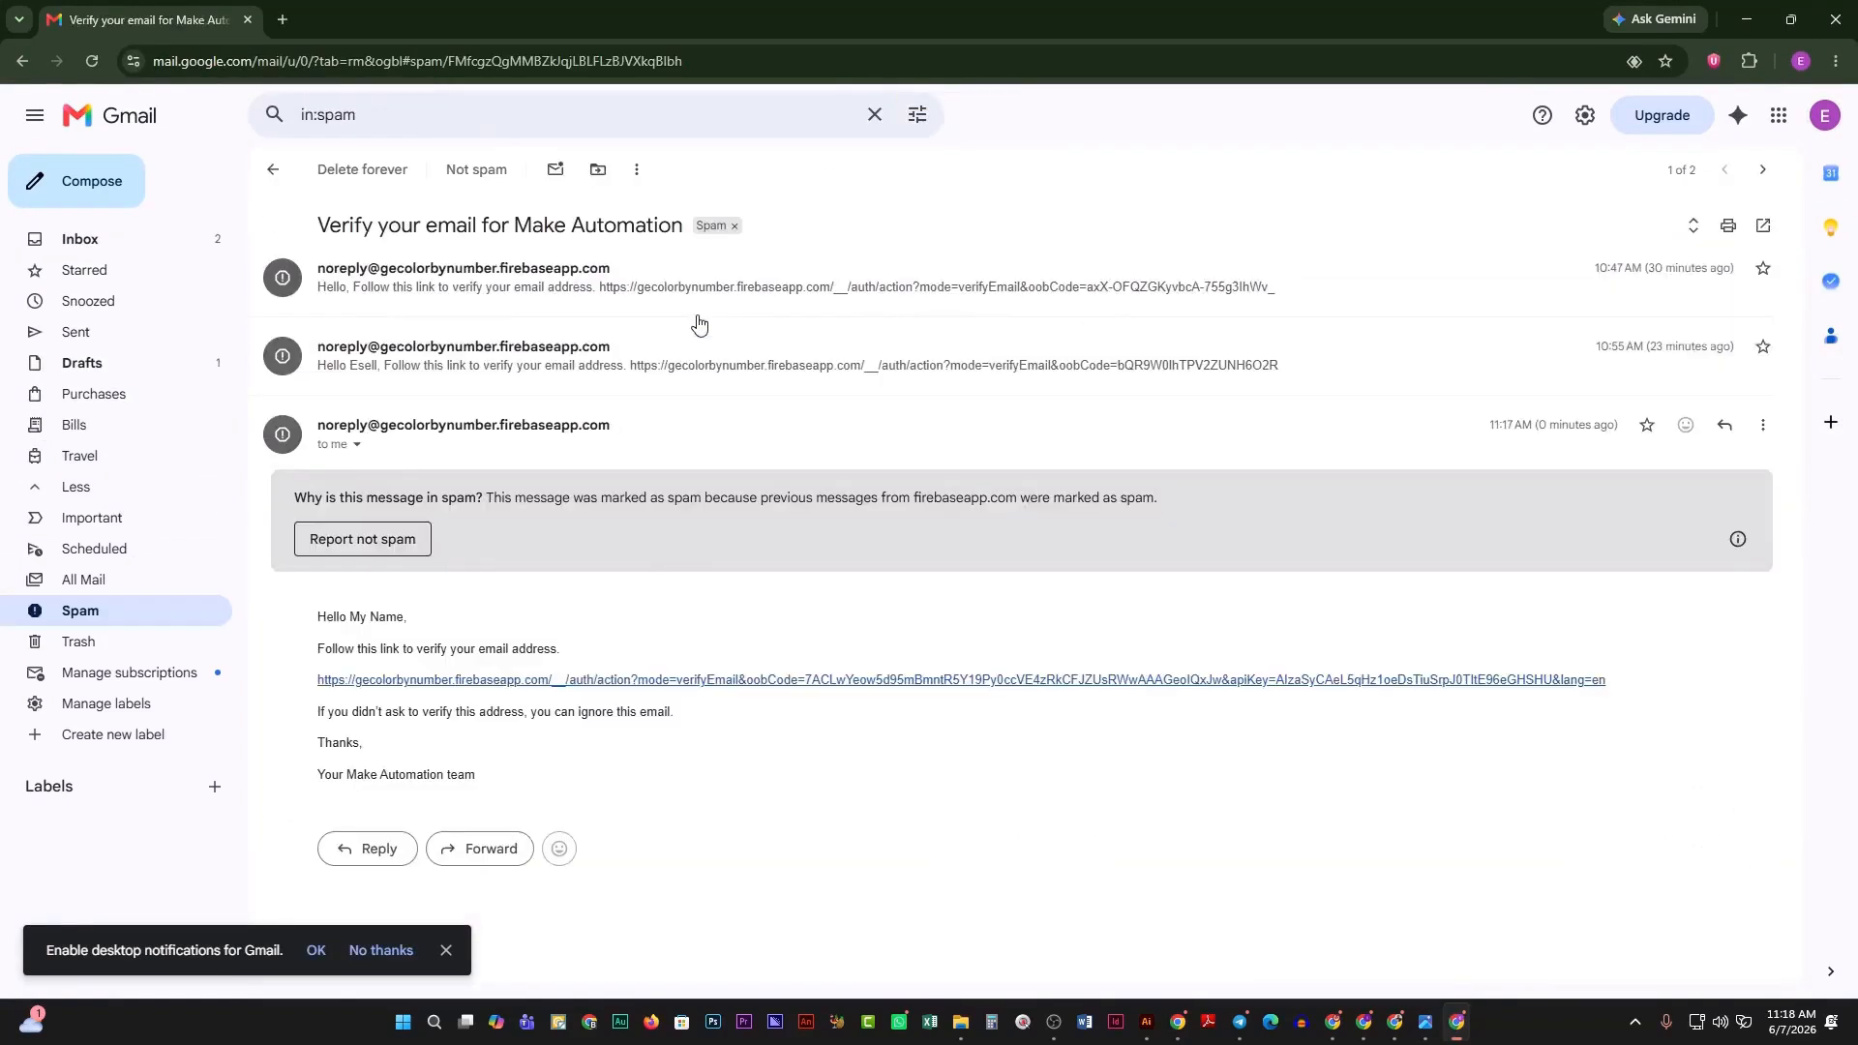
click(634, 681)
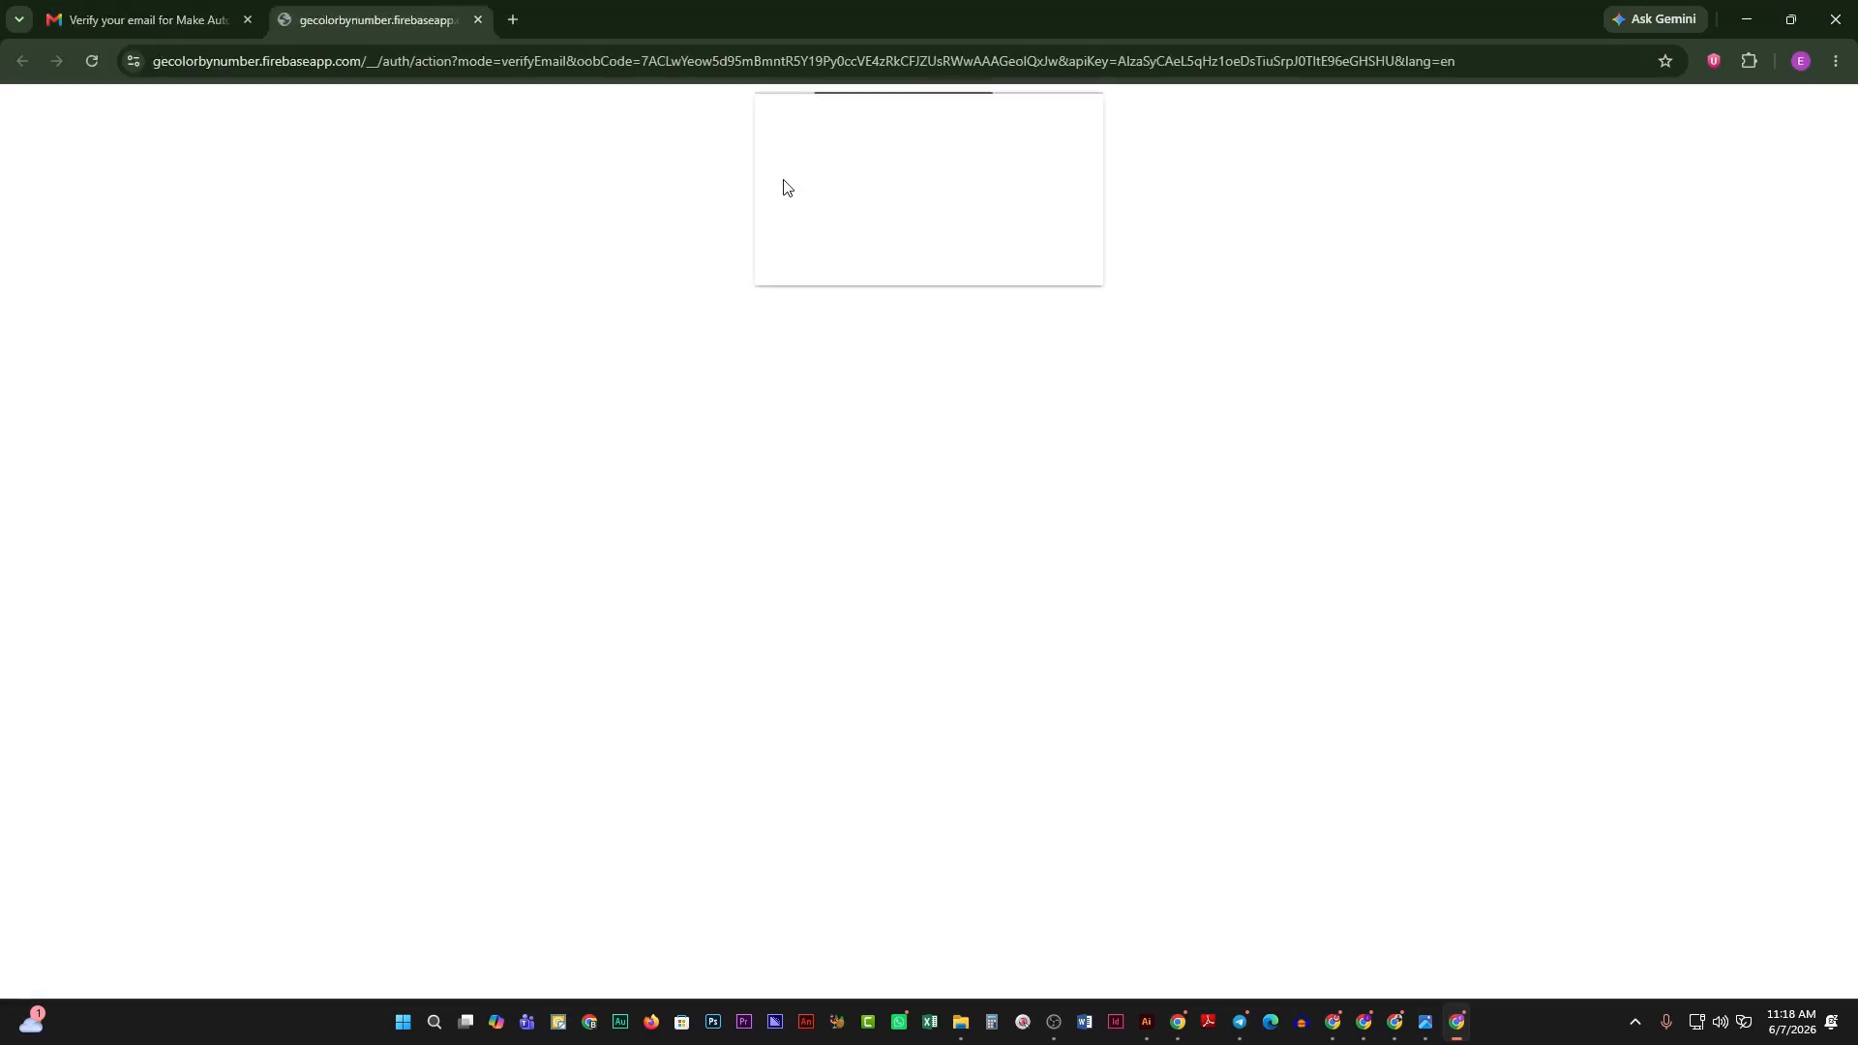
drag(784, 126, 1051, 143)
click(1306, 284)
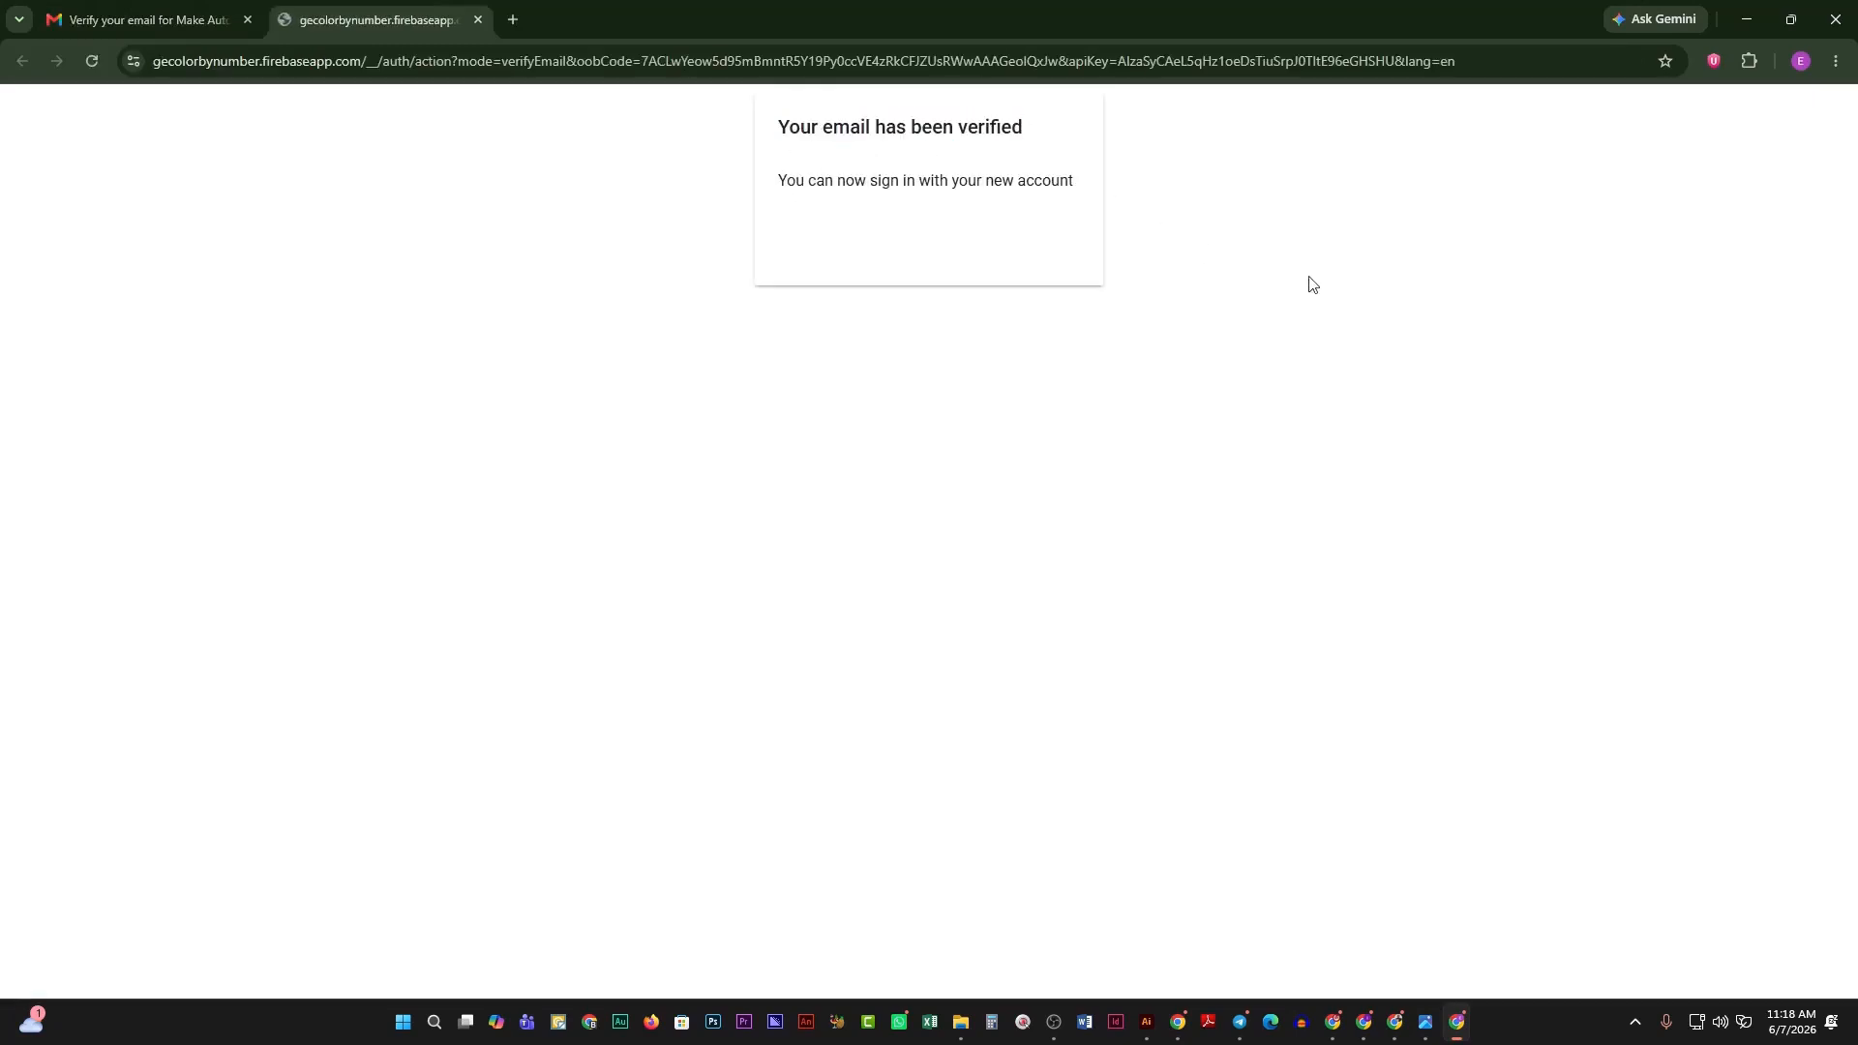
Return to the Mystery Mosaic AI site, confirm the e-mail verification, and log in to the new account.
click(1747, 19)
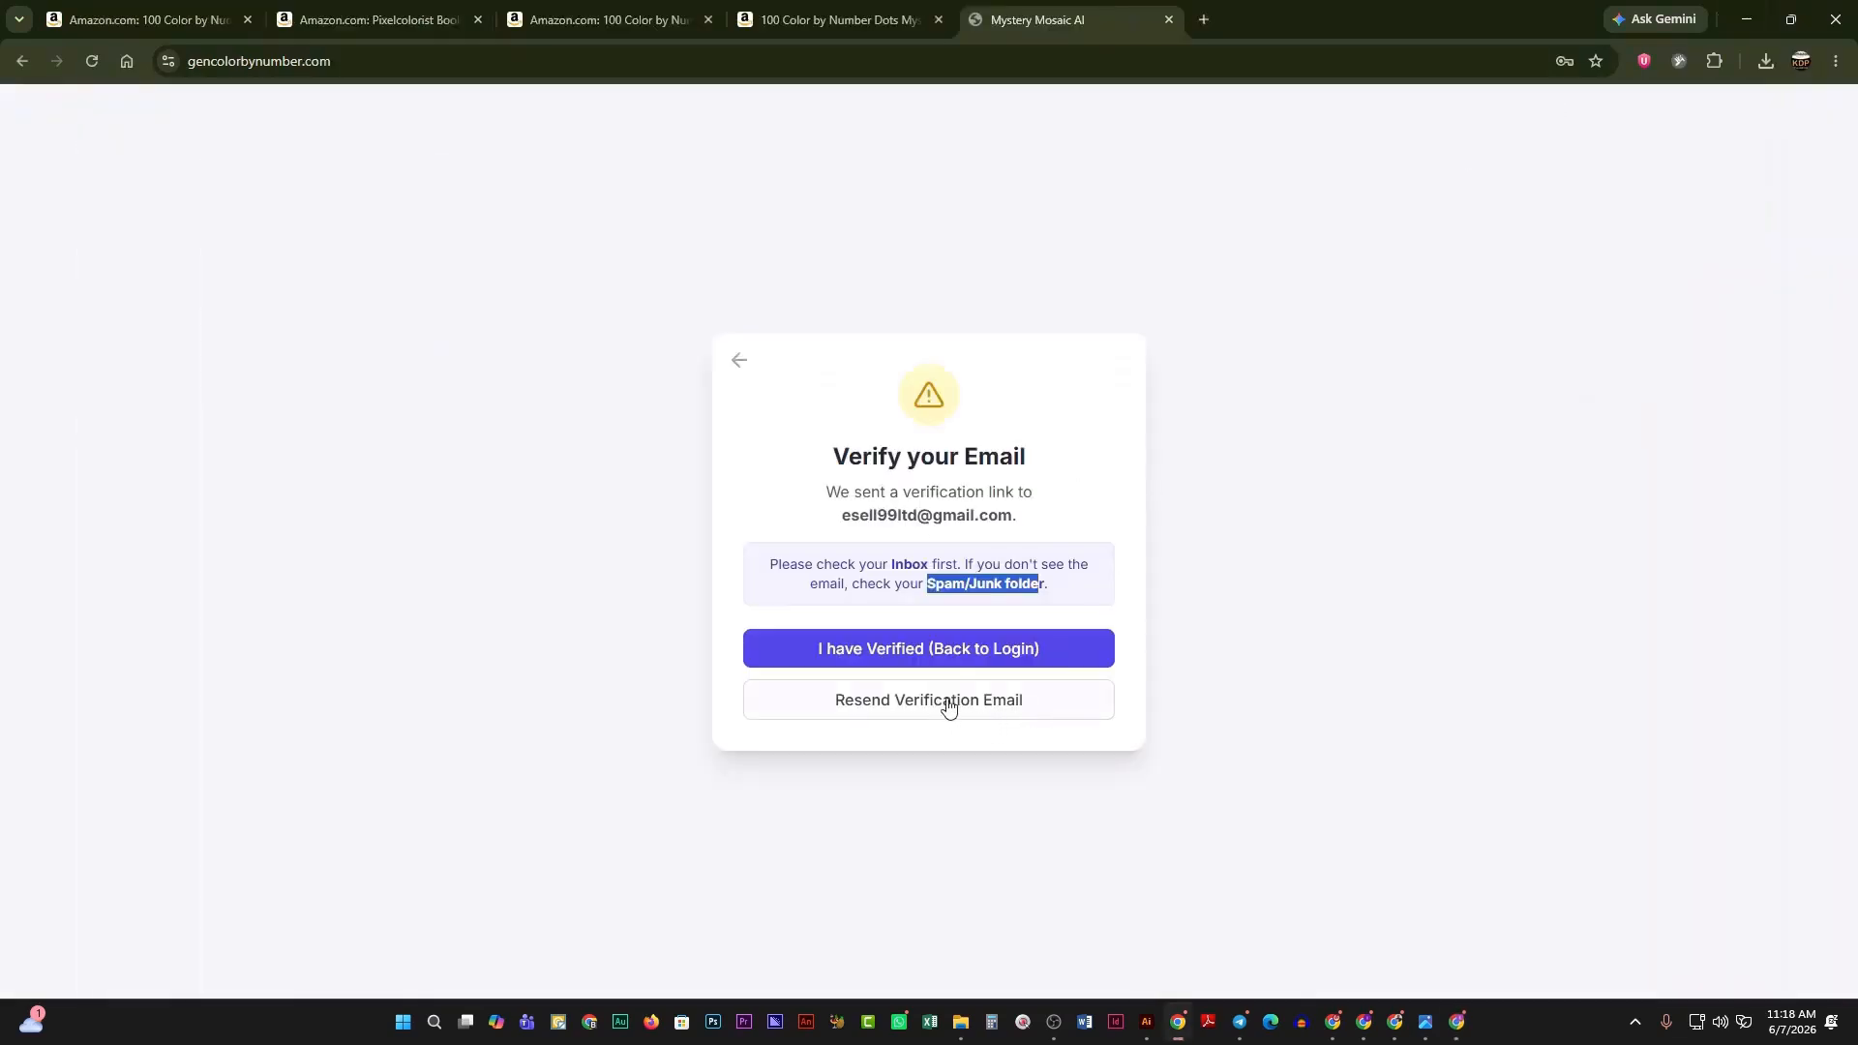
click(972, 655)
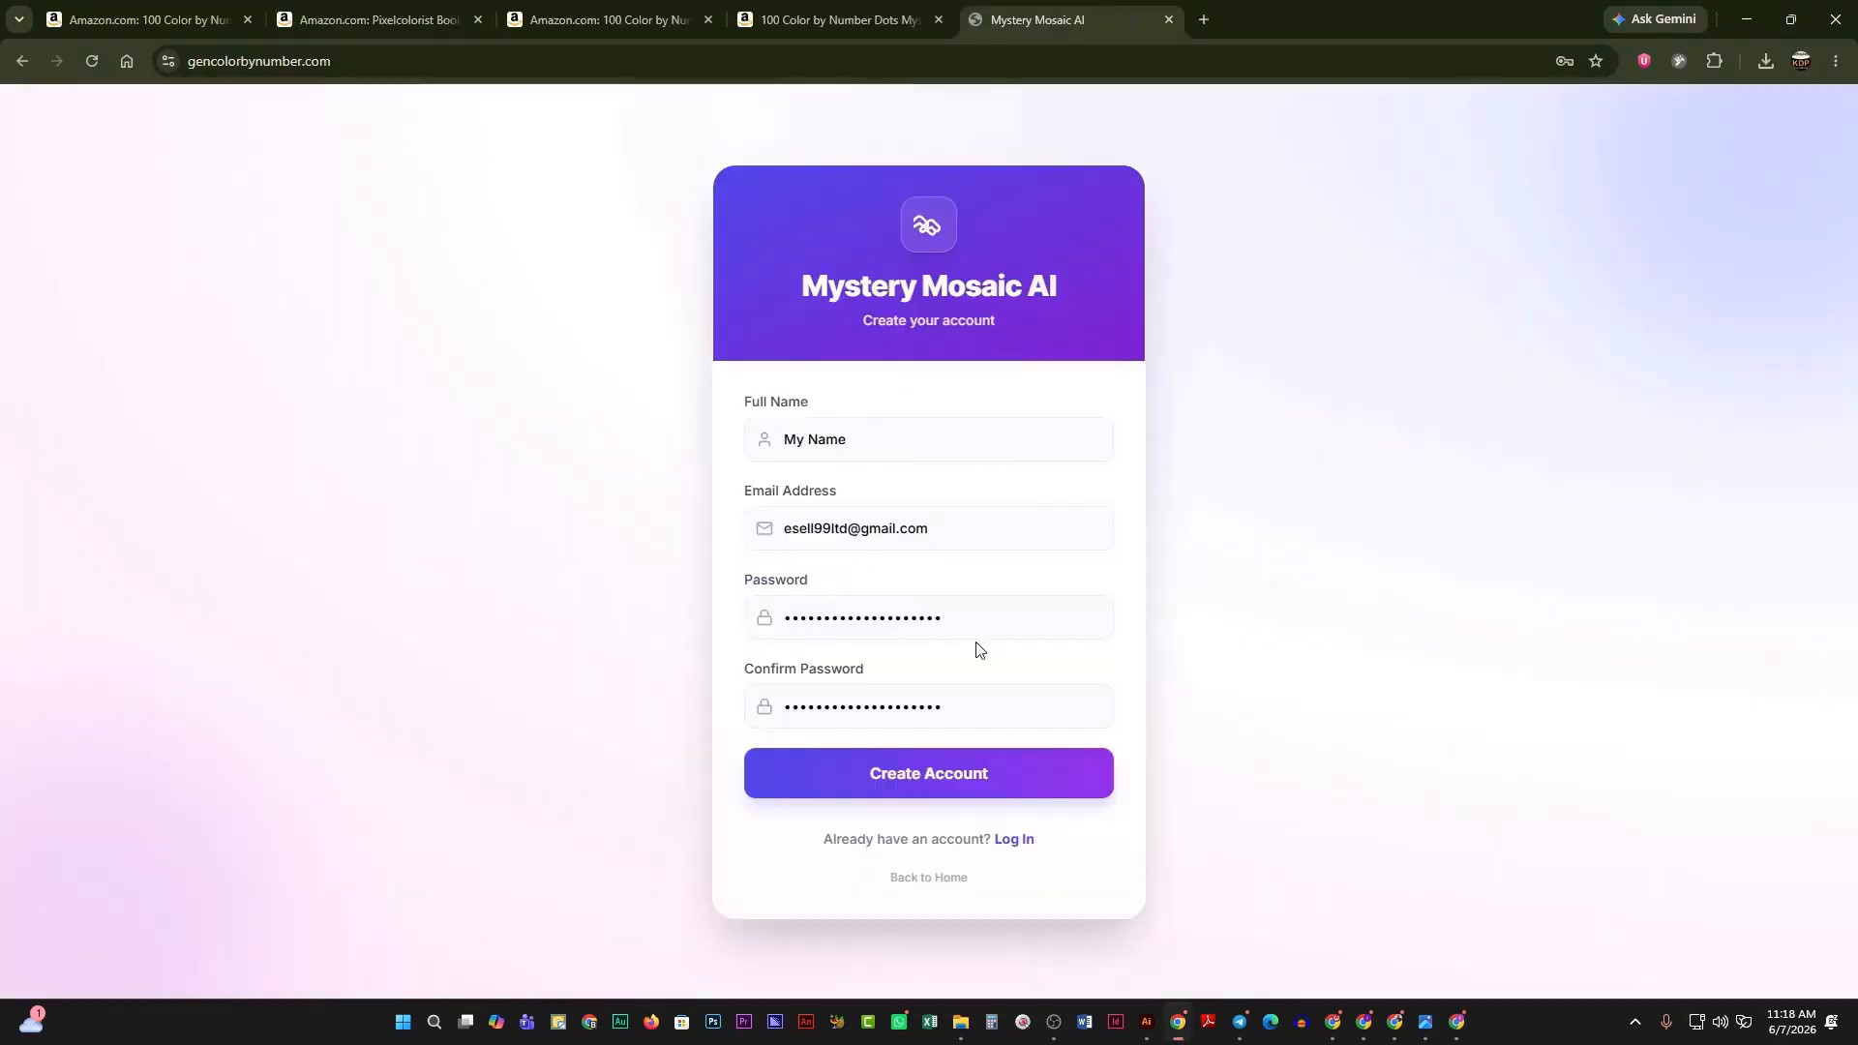
click(1016, 842)
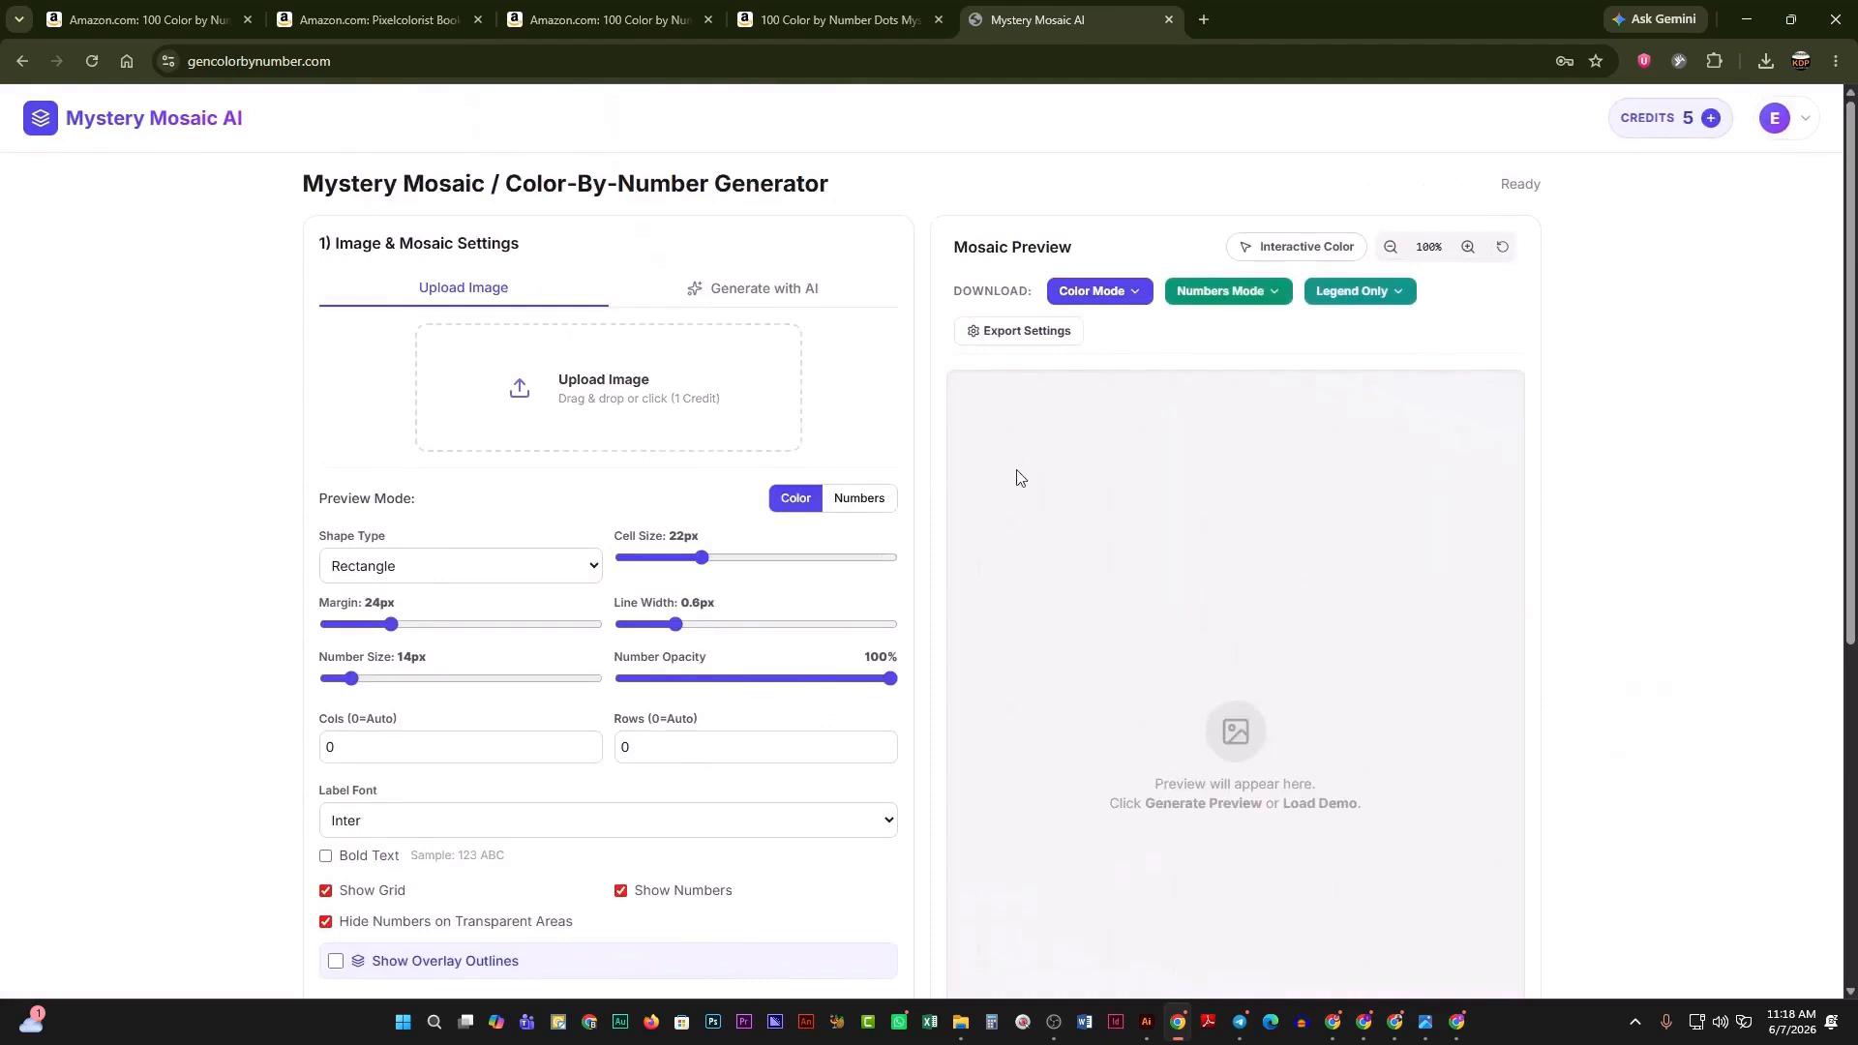
Examine the generator's image and mosaic settings, the available shape types, and the color palette options.
scroll(1010, 484, down, 5)
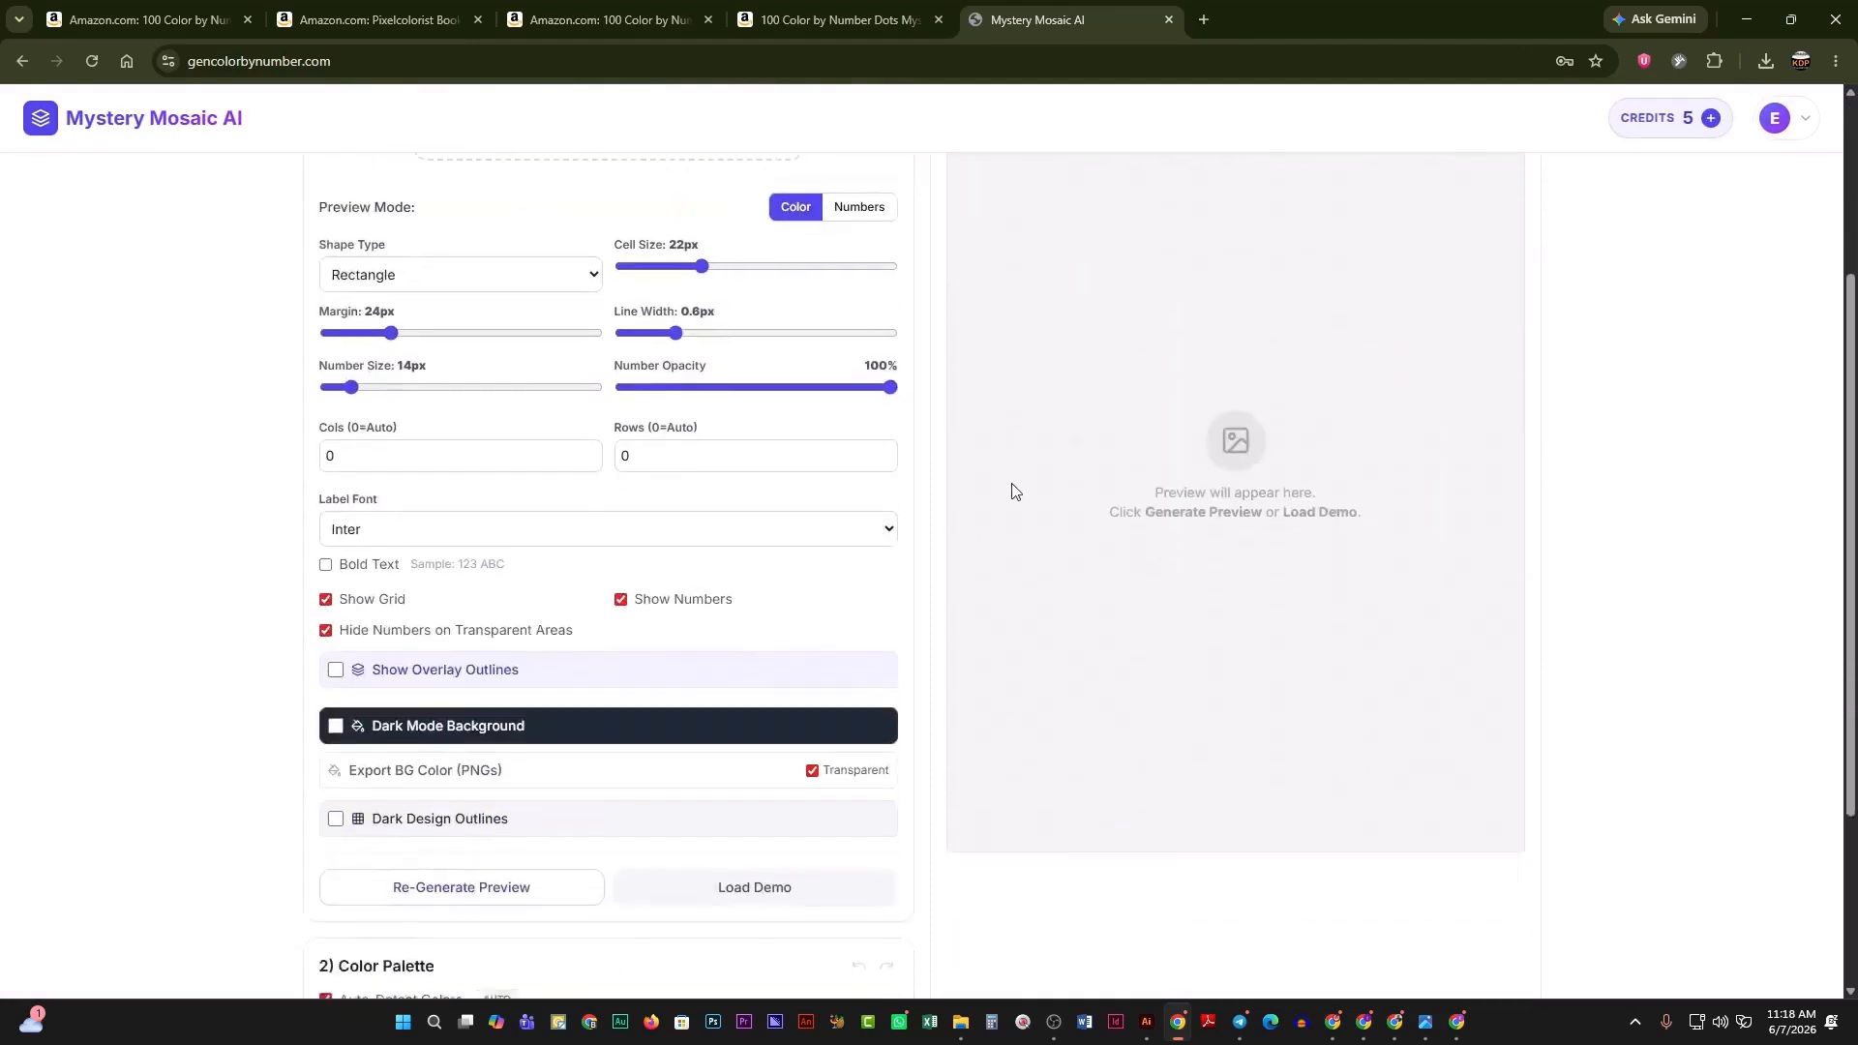
scroll(1013, 655, up, 5)
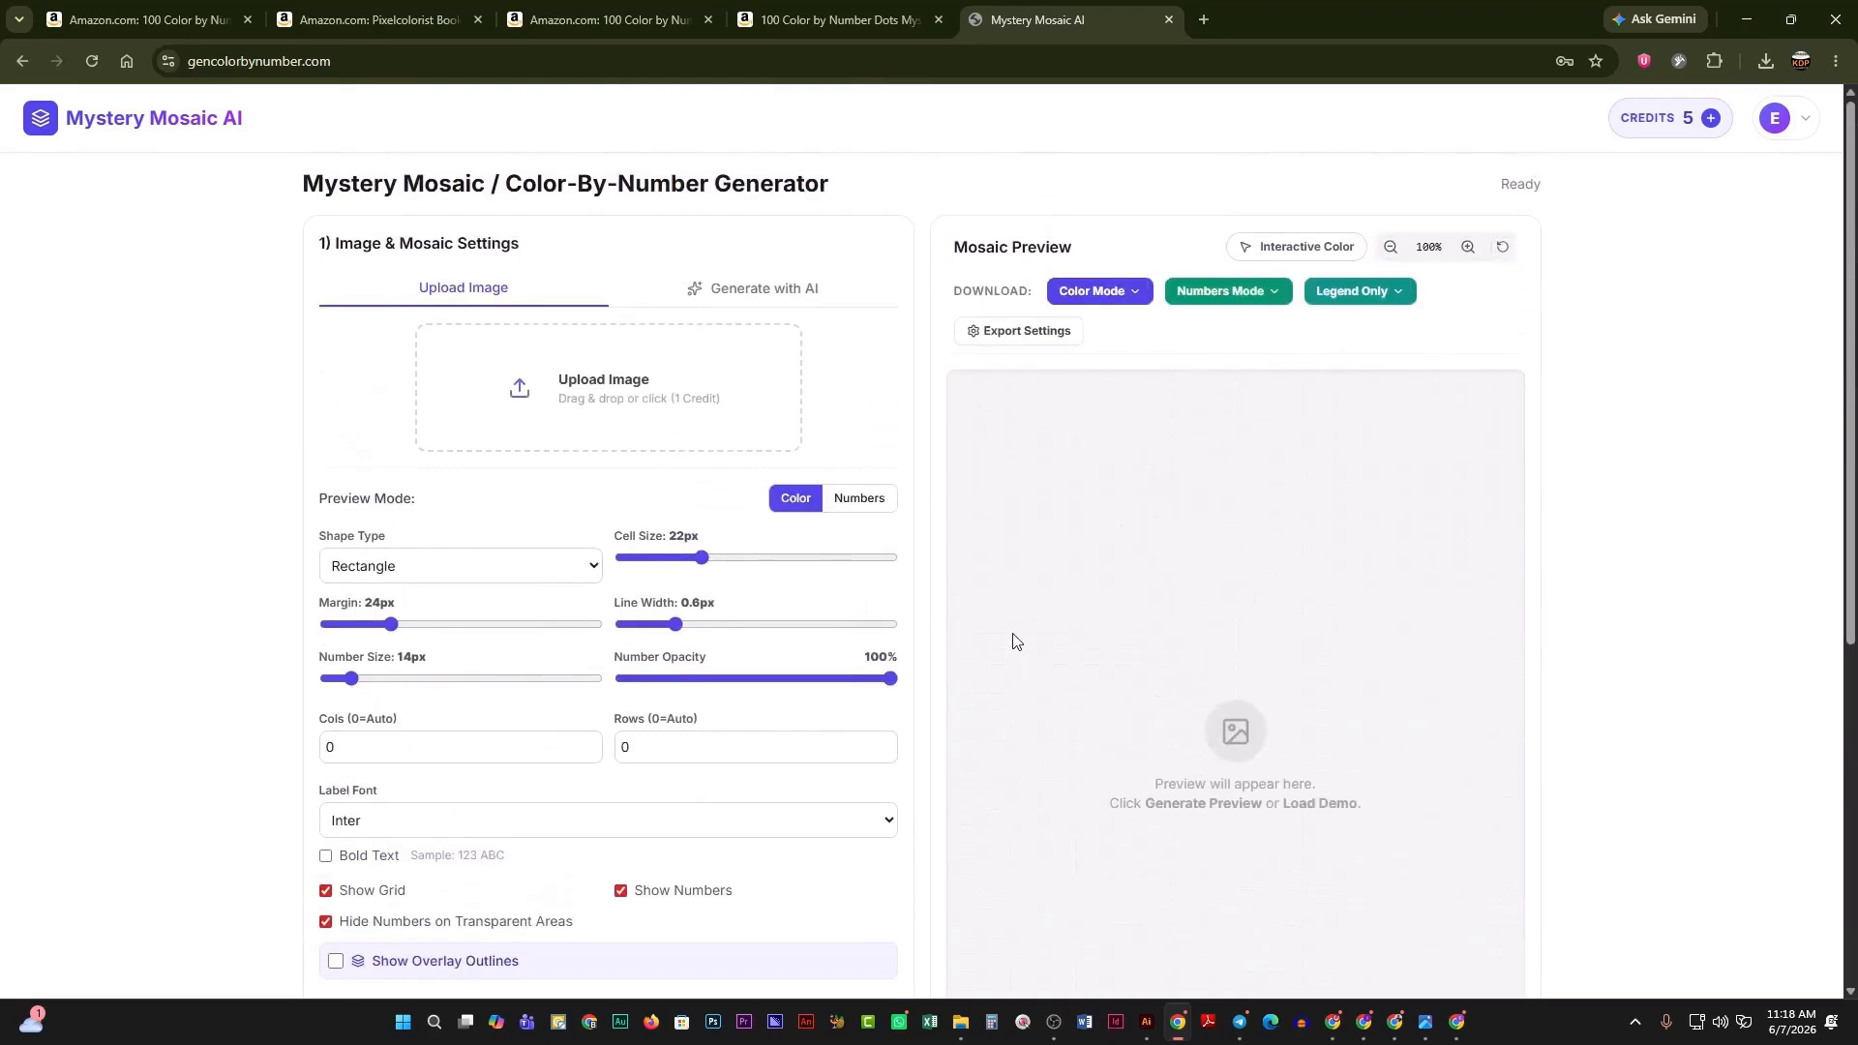
click(592, 569)
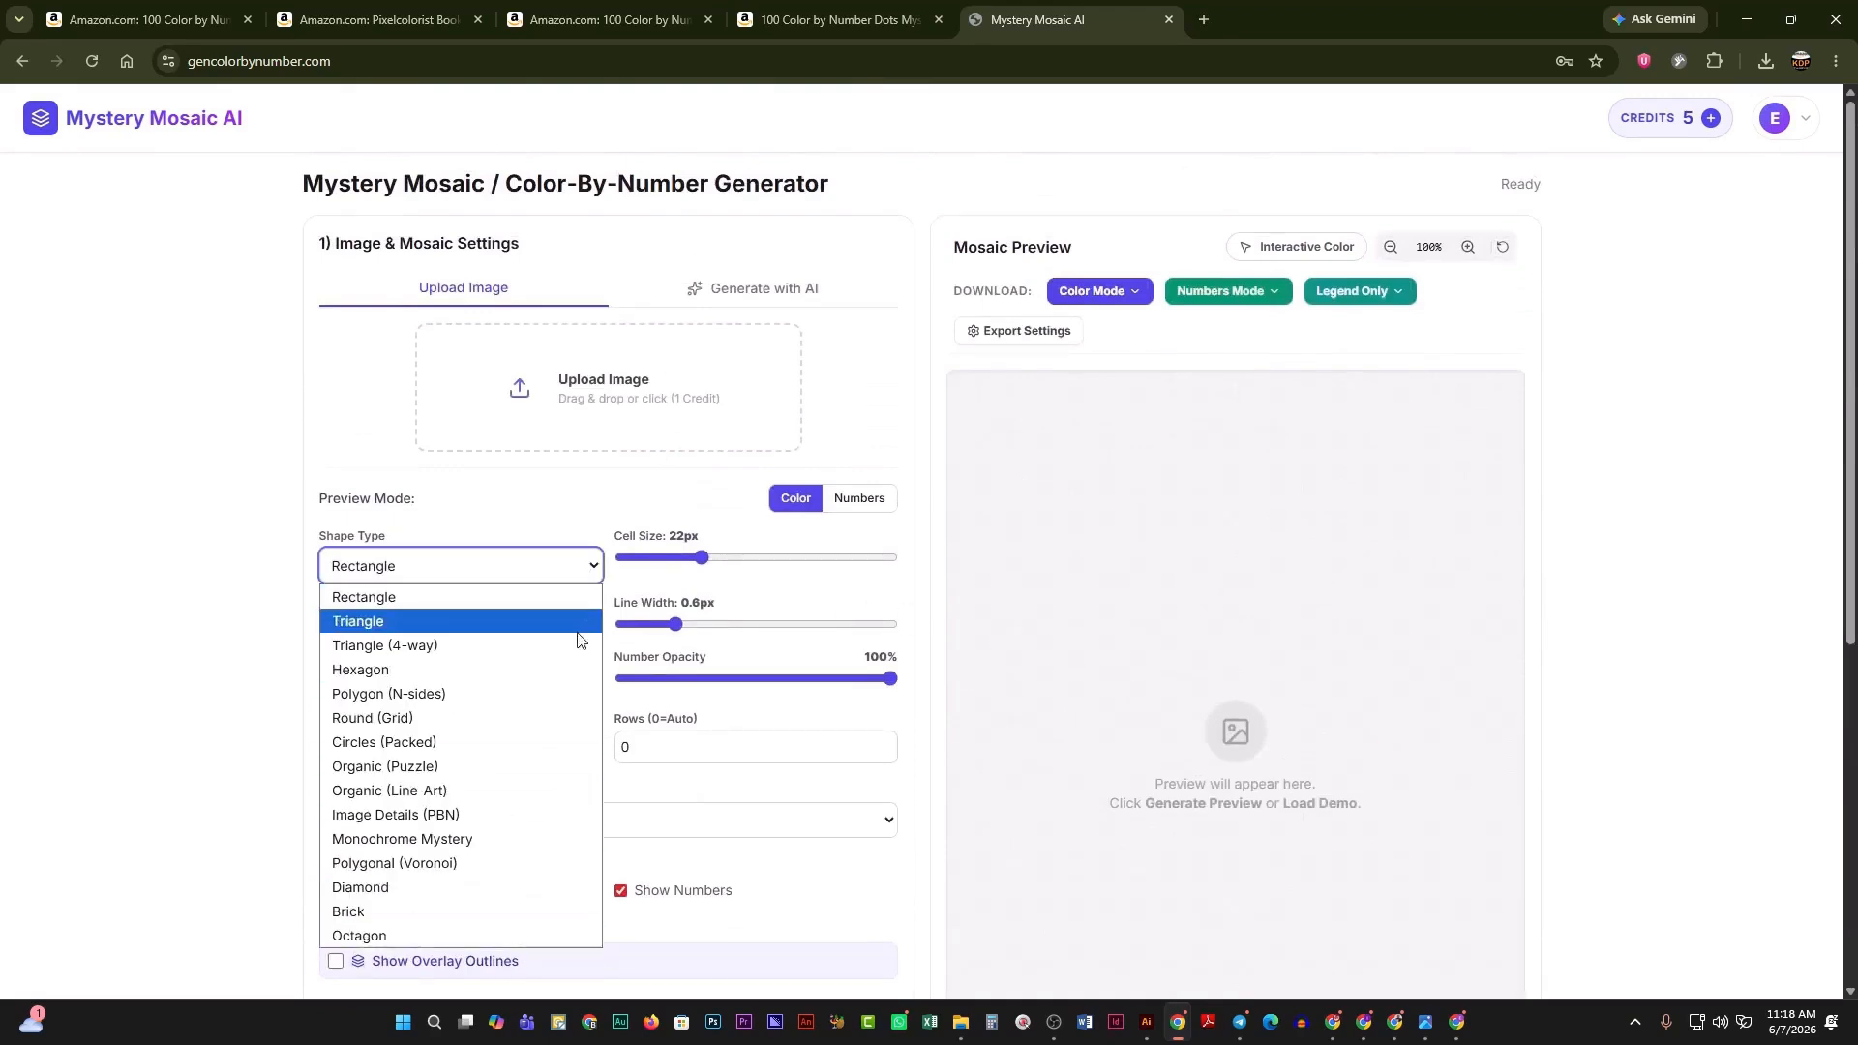
click(591, 567)
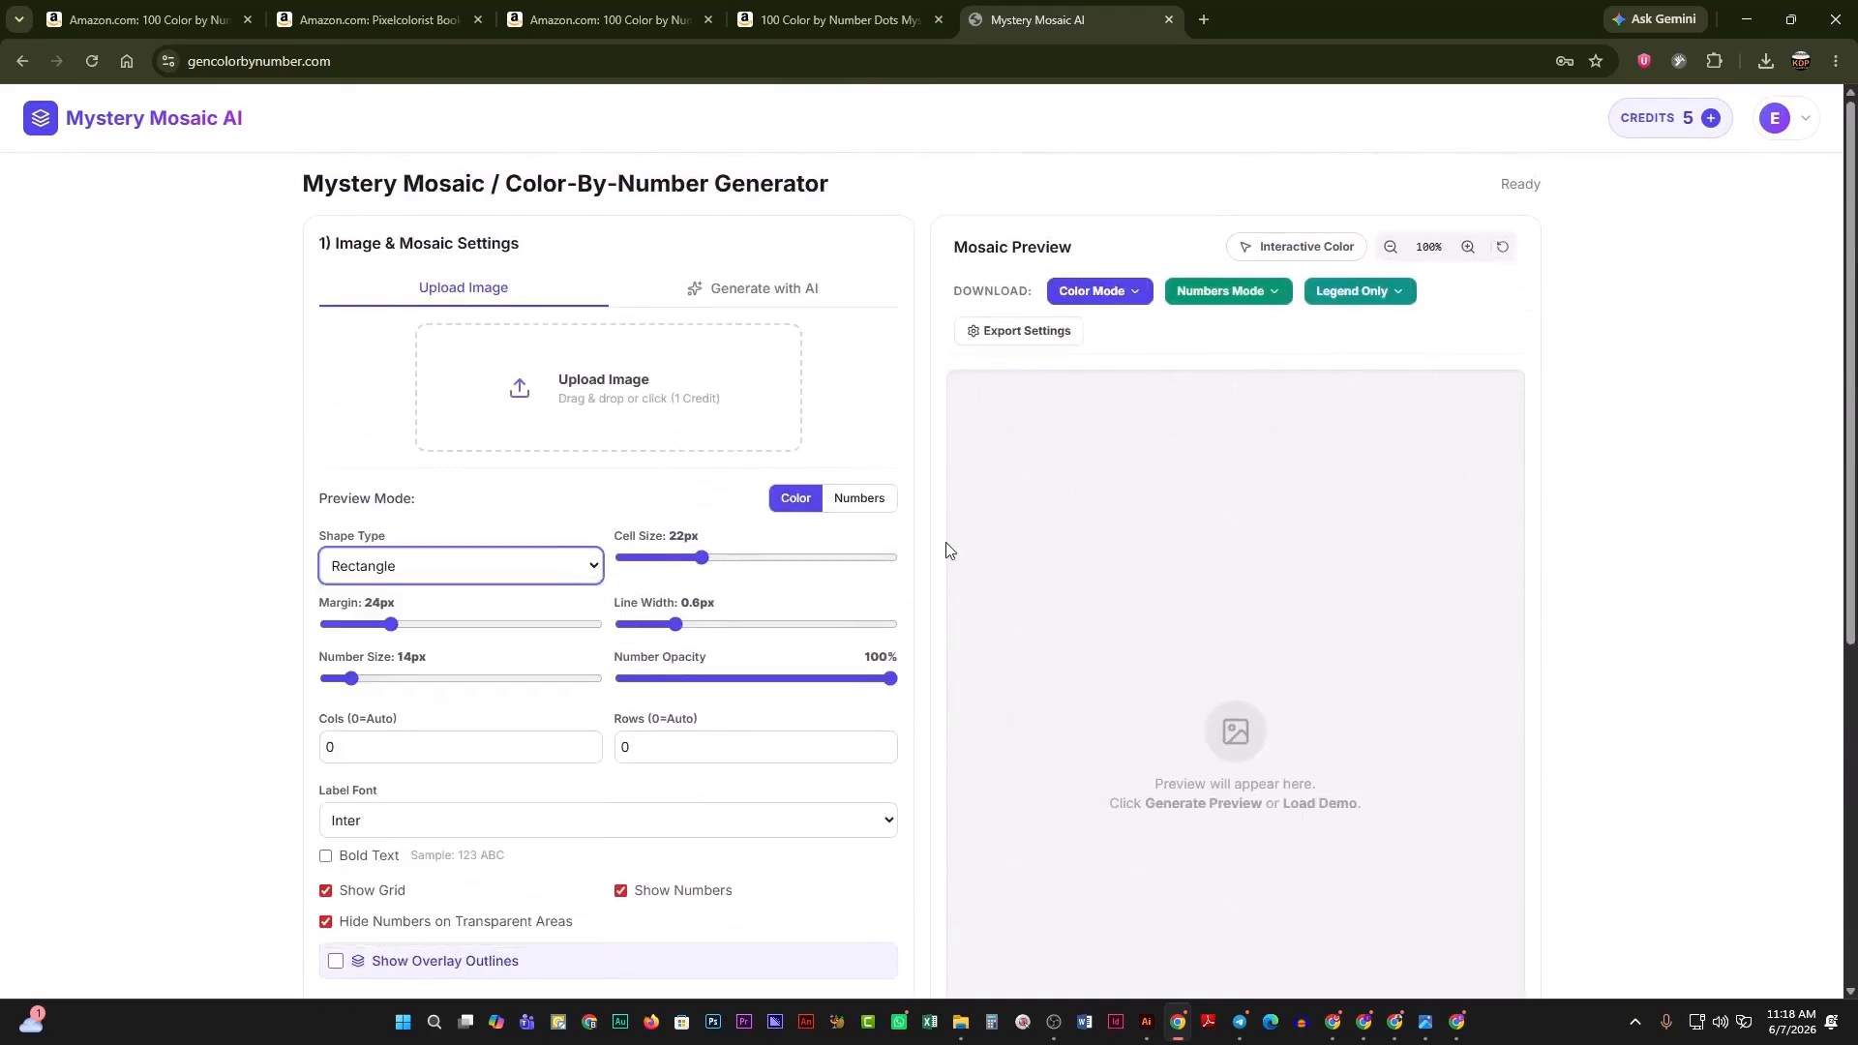
scroll(1042, 548, down, 3)
scroll(1042, 549, down, 3)
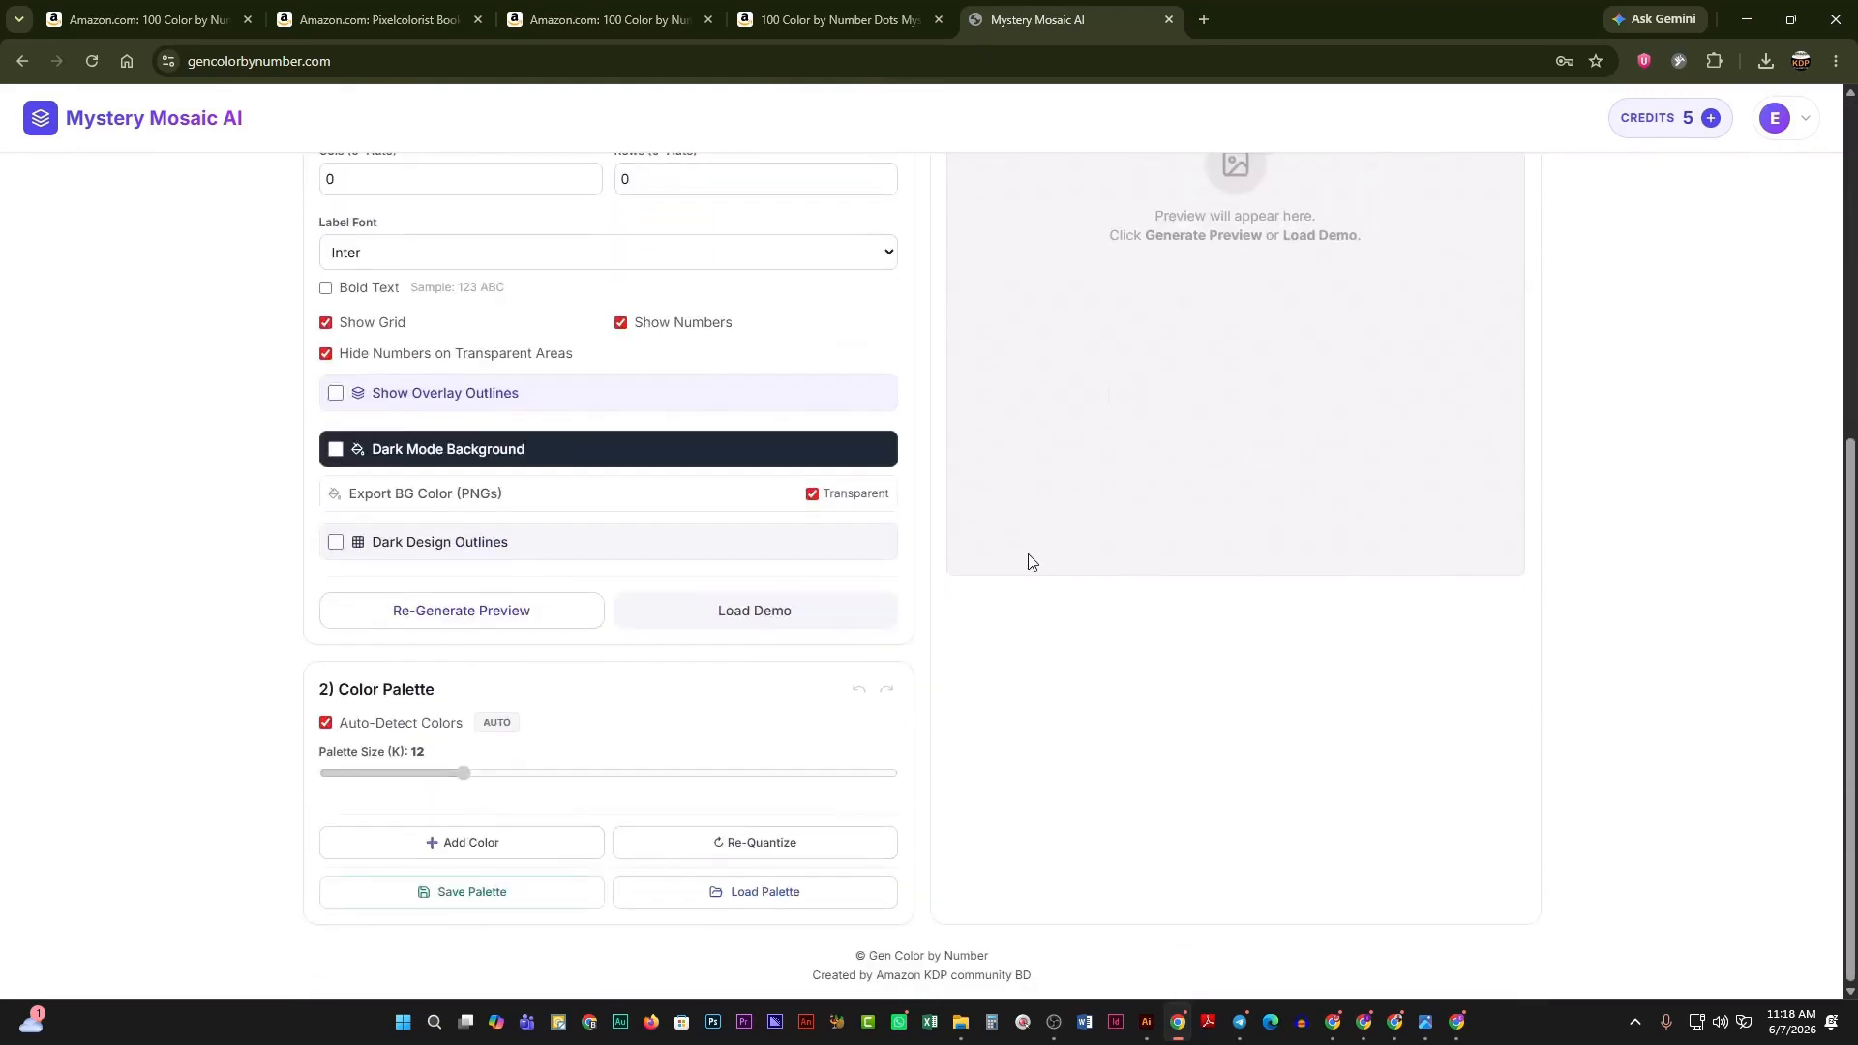
scroll(1029, 561, up, 2)
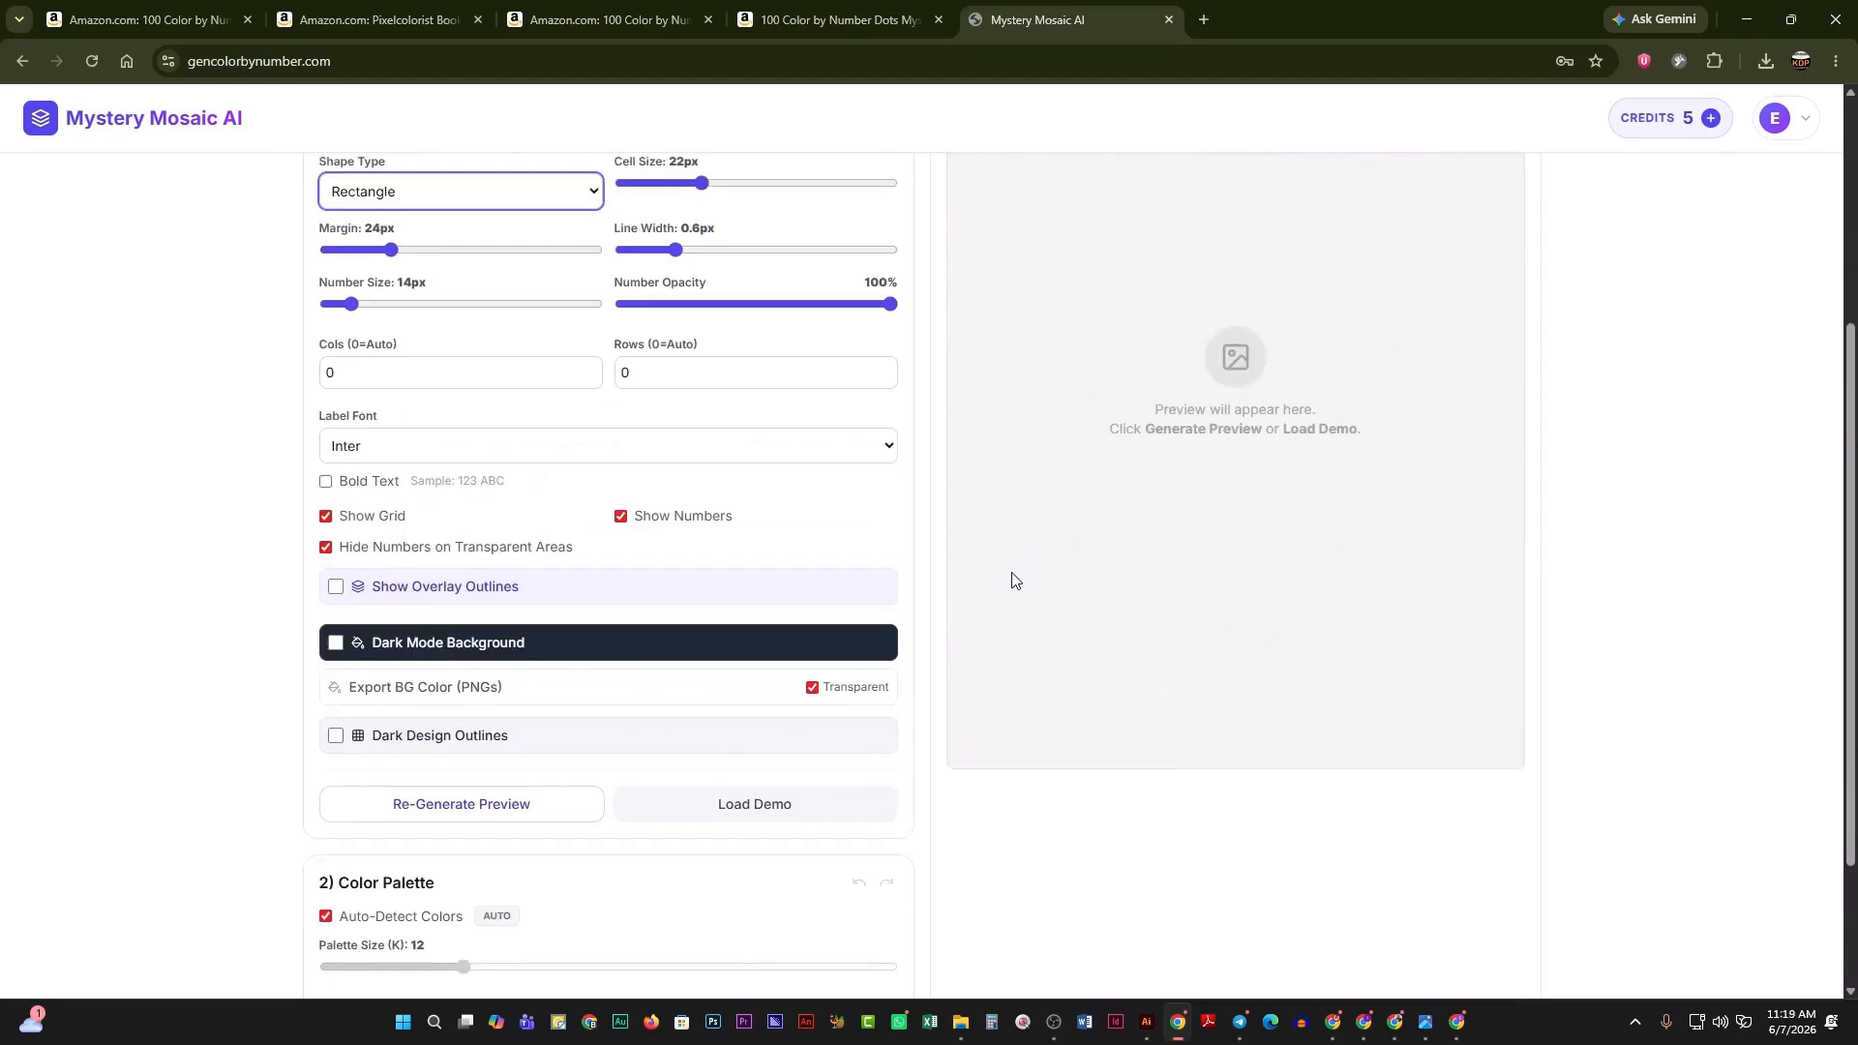
scroll(1012, 579, up, 3)
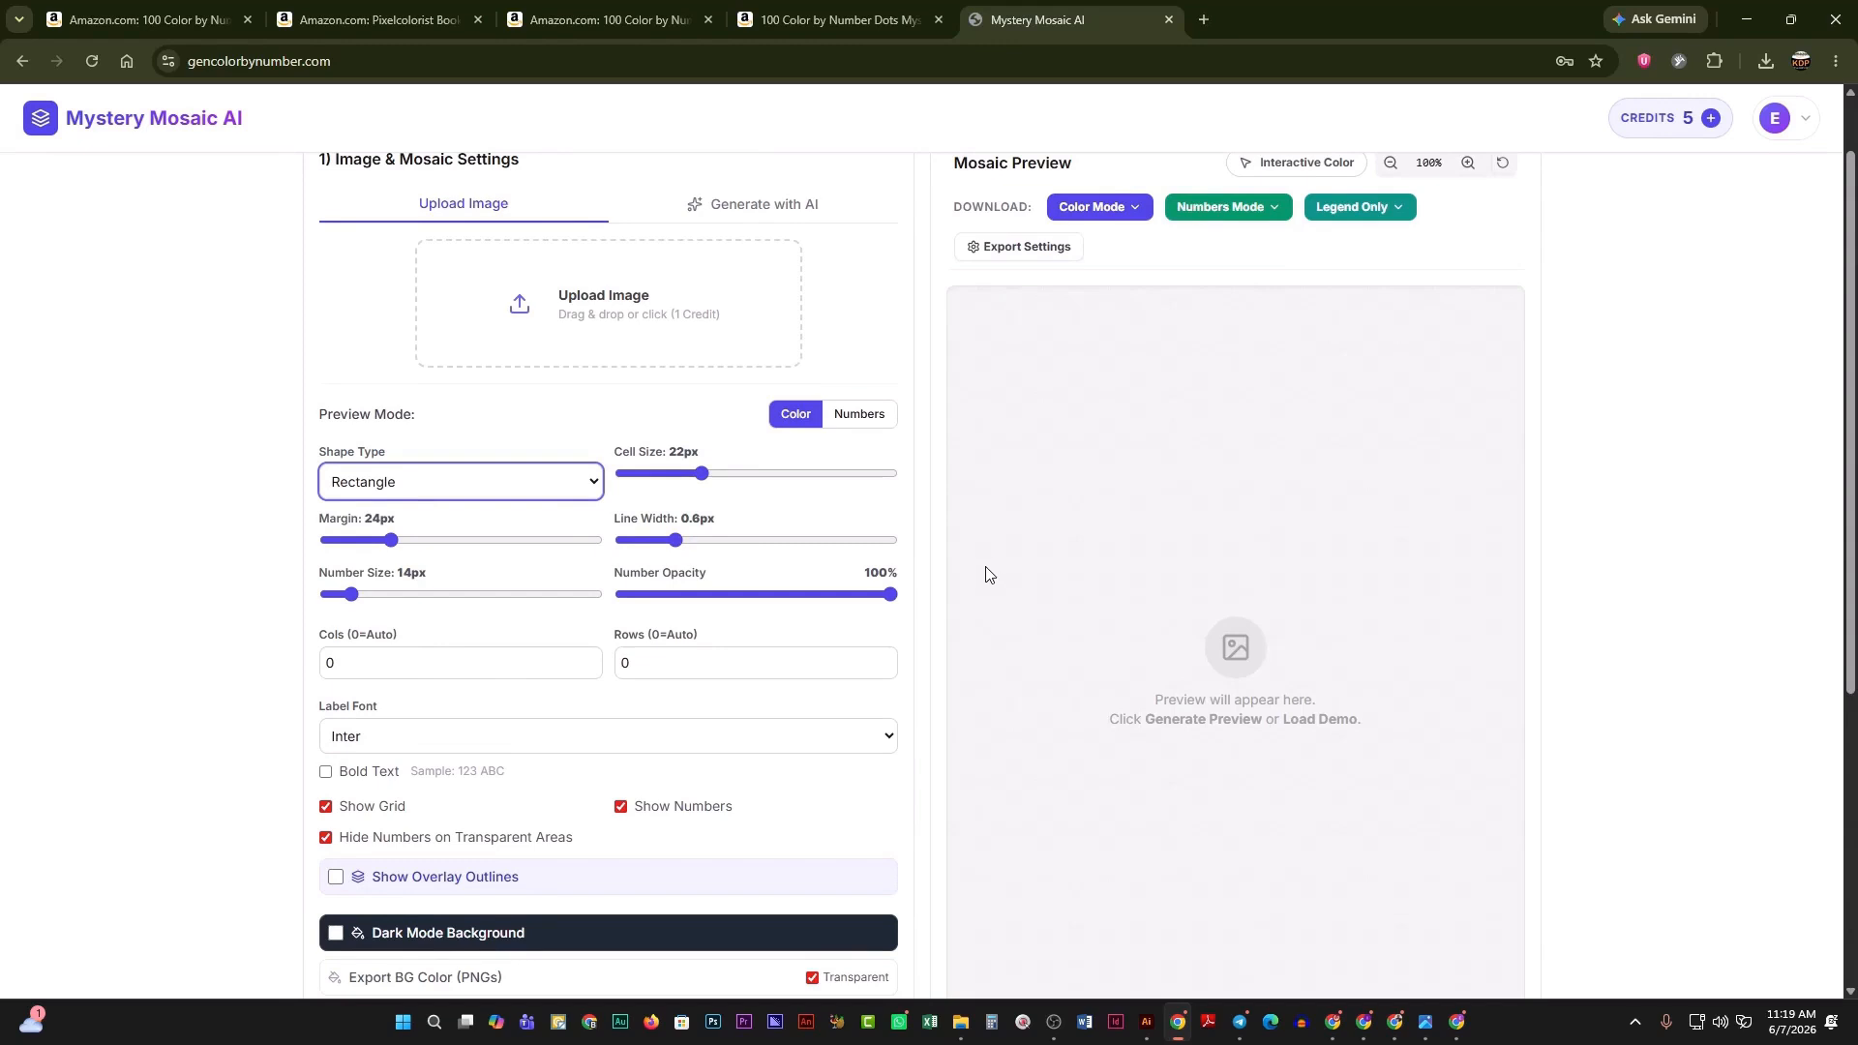
scroll(927, 544, up, 1)
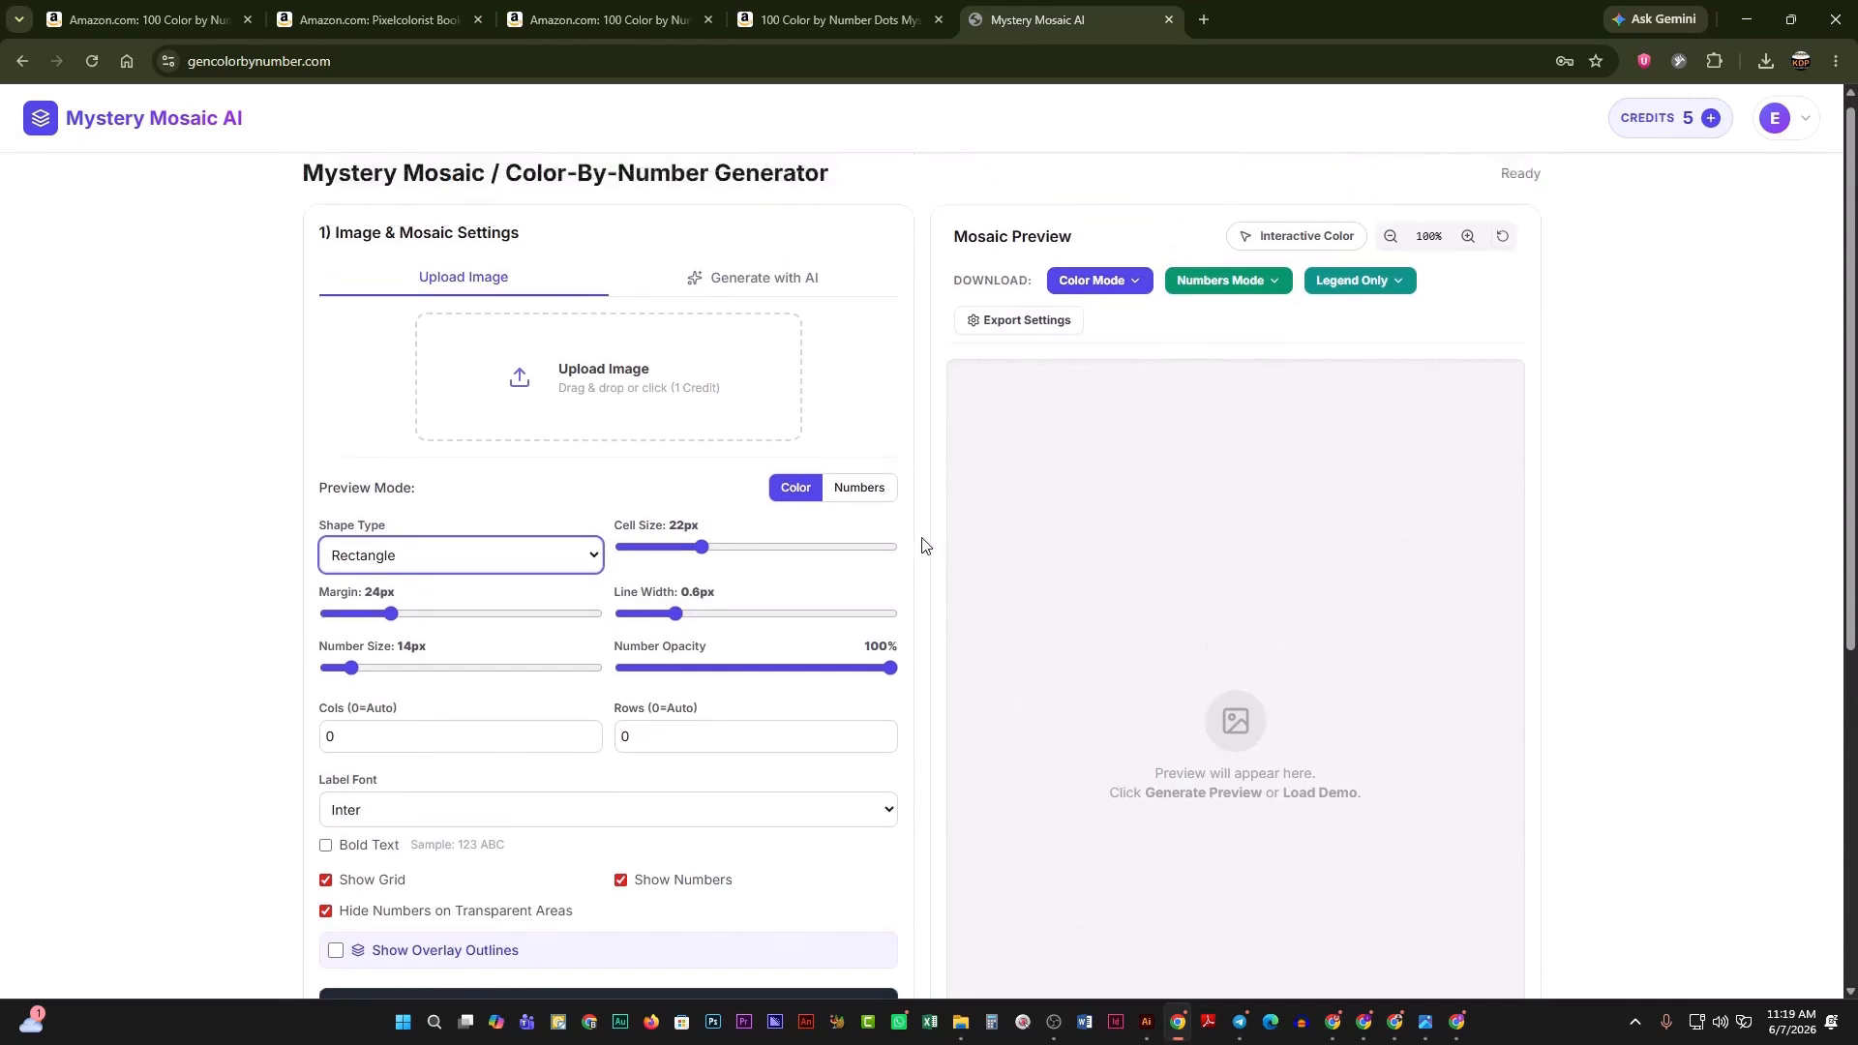
Compare the Amazon author page and the covers of the Color by Number Mysteries, Dots Mysteries and Monochrome Mysteries books.
click(412, 8)
scroll(668, 426, up, 12)
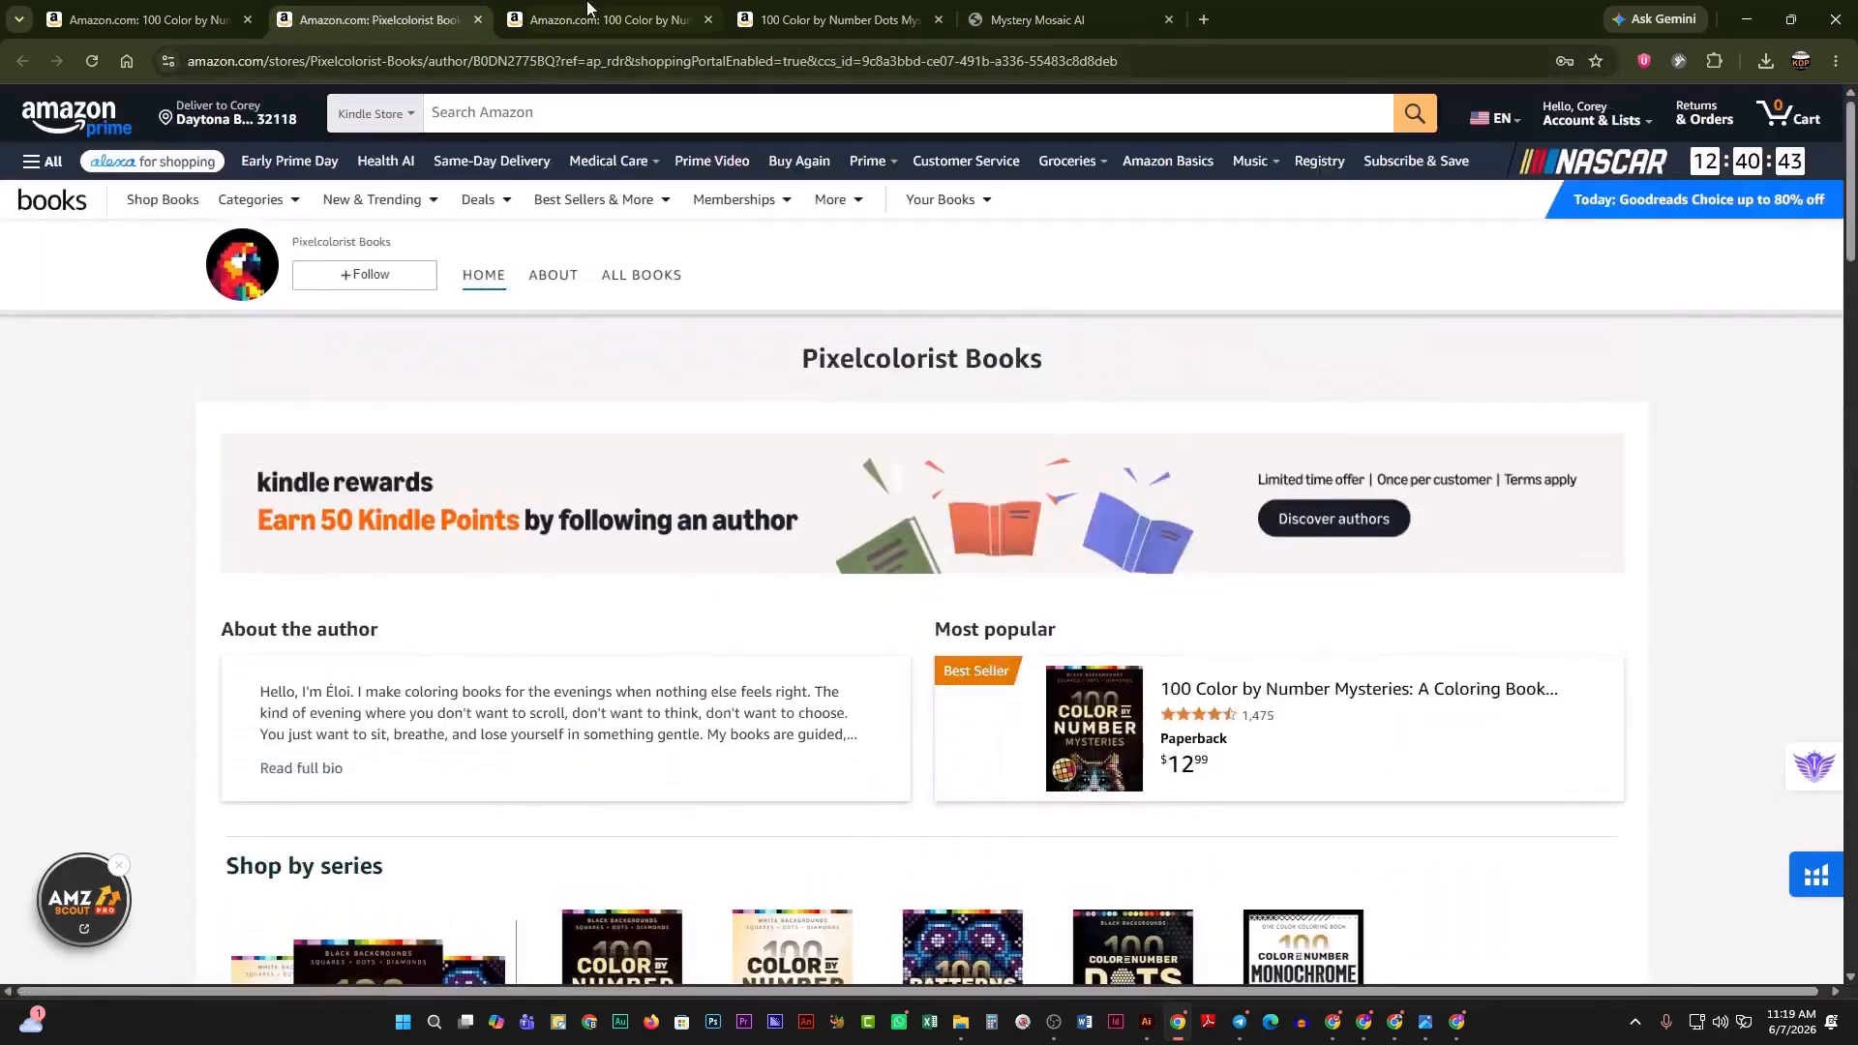
click(587, 12)
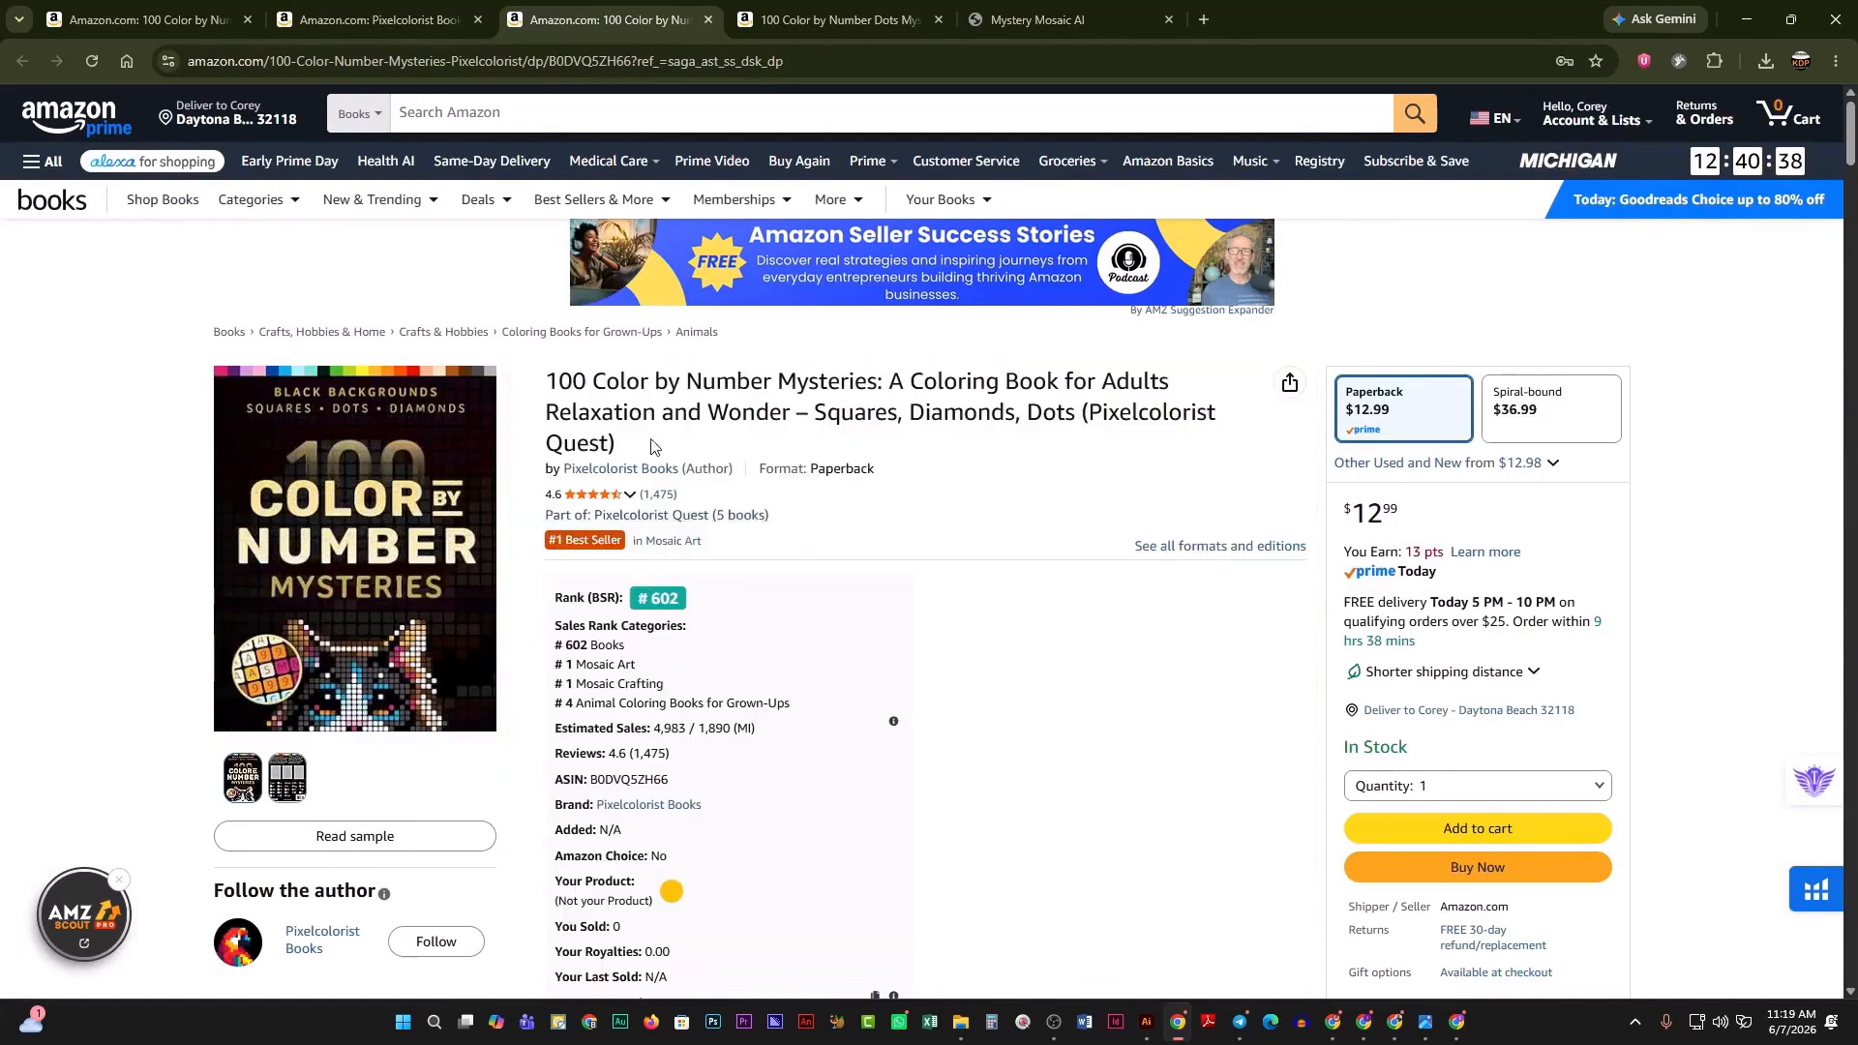
drag(549, 381, 685, 382)
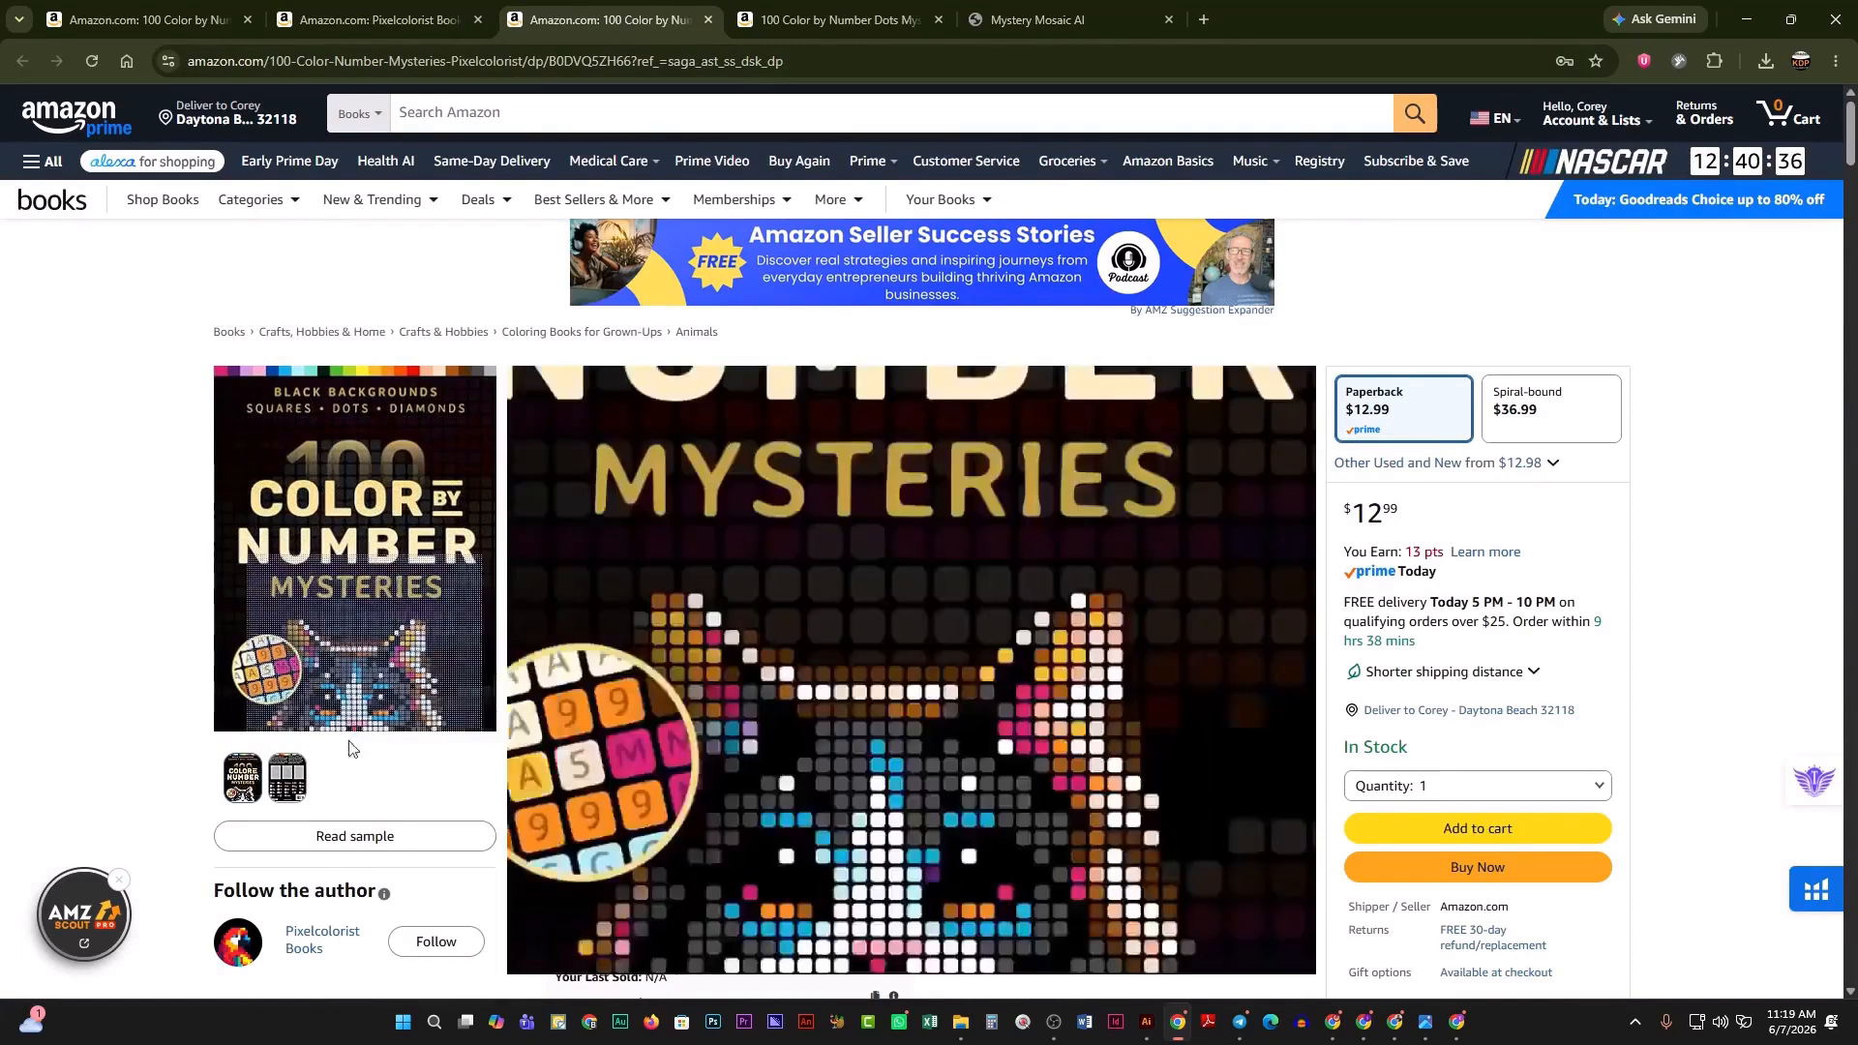
click(833, 19)
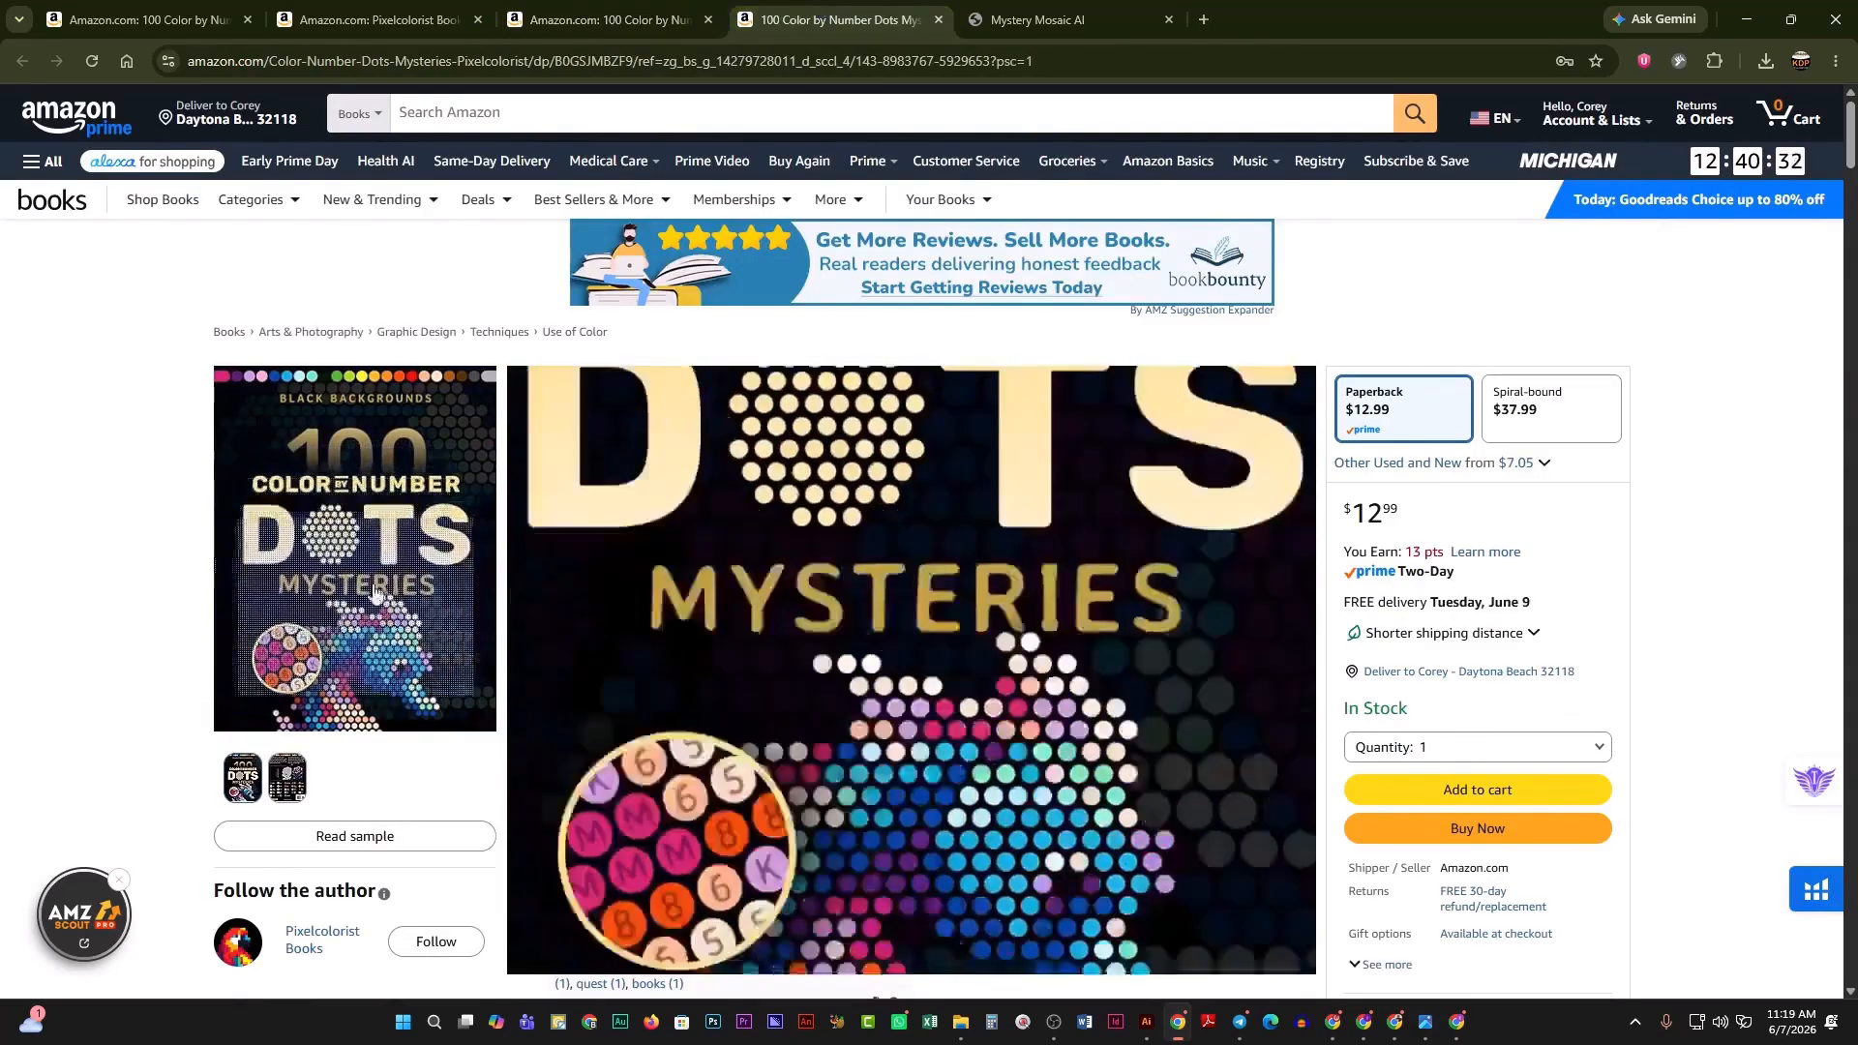
click(127, 12)
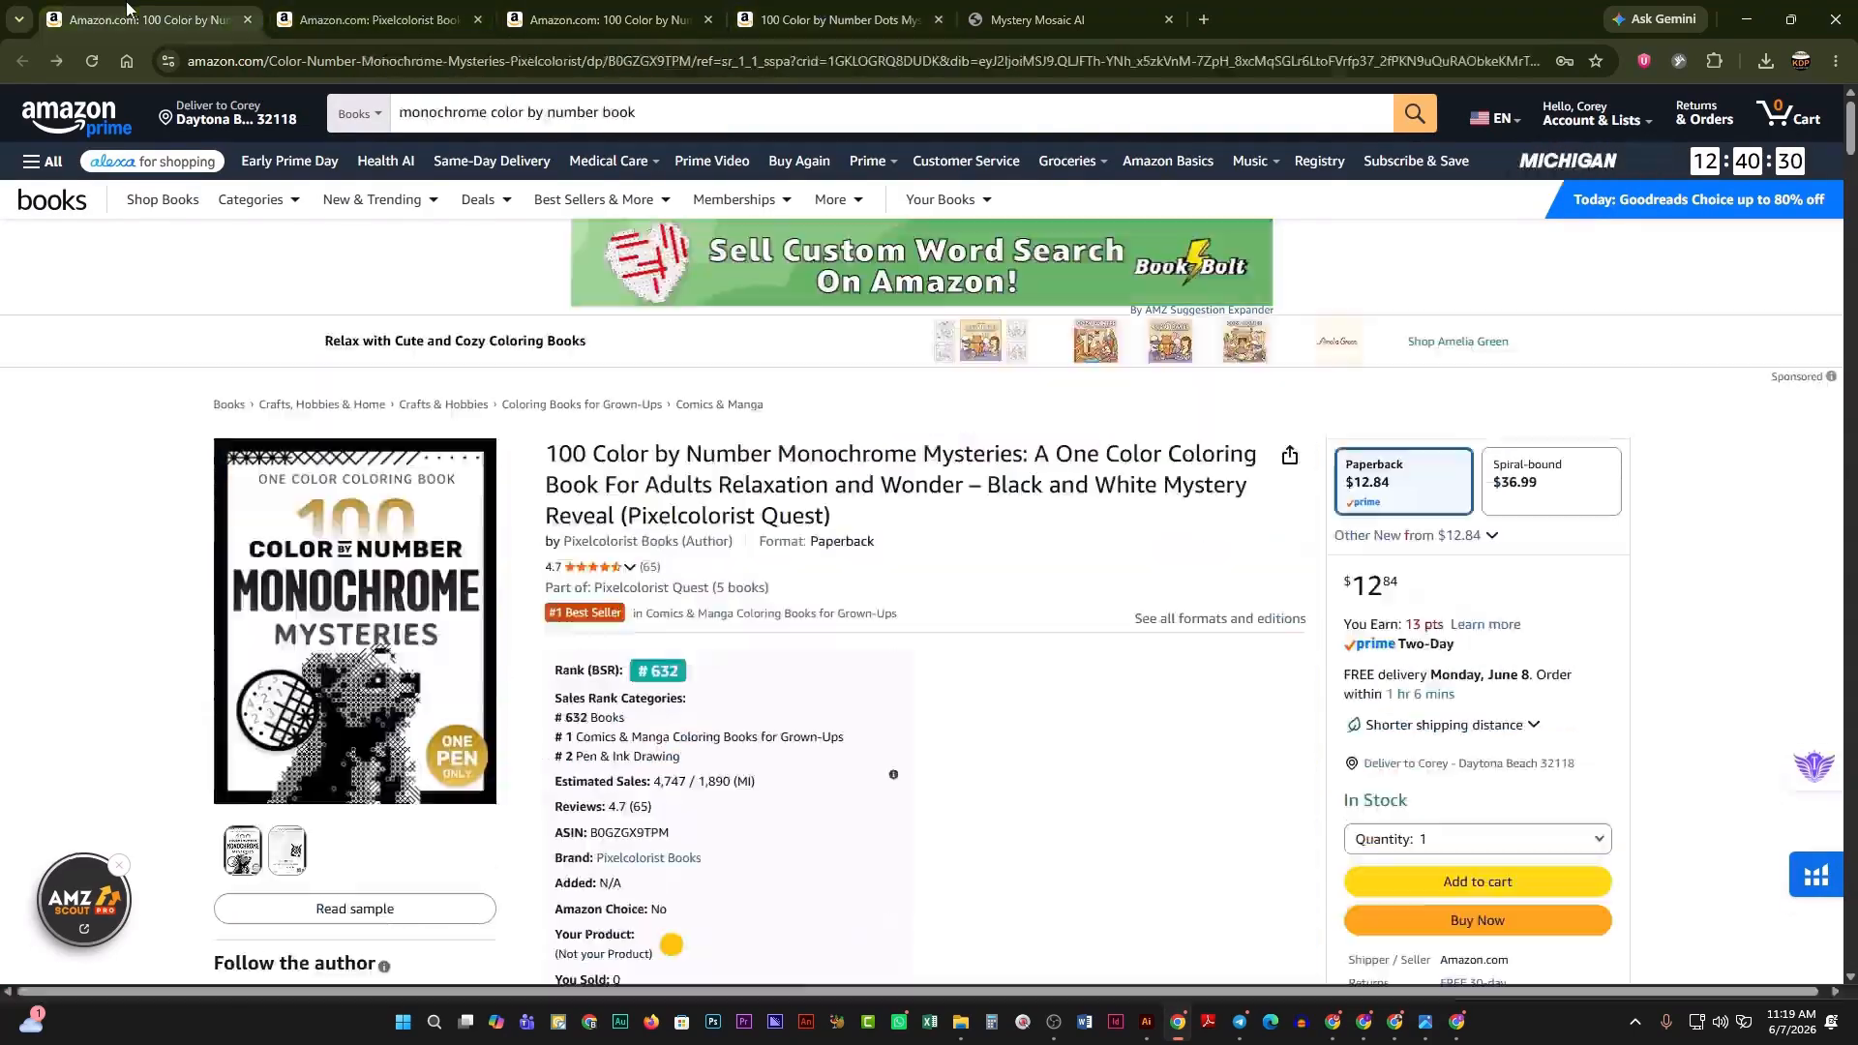
Examine the From the Publisher section of the Monochrome Mysteries listing, including its sample pages and related books.
scroll(832, 751, down, 10)
scroll(832, 750, down, 20)
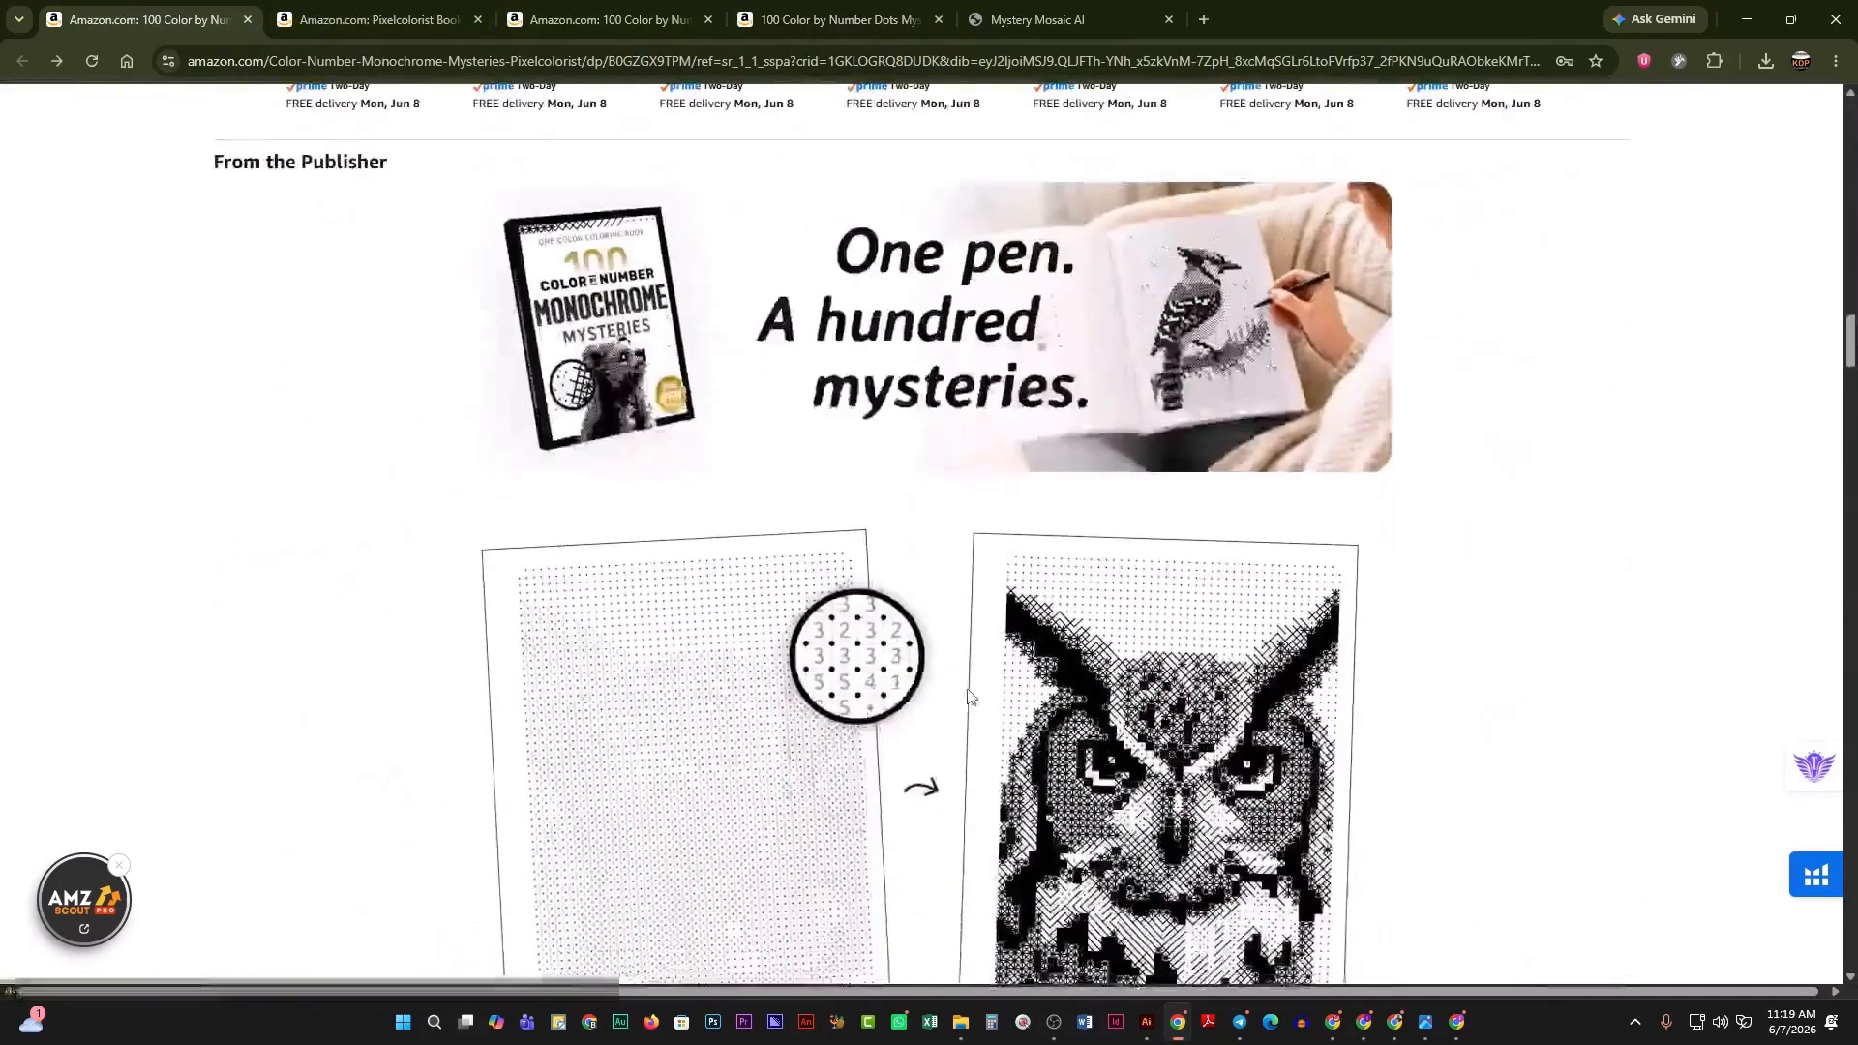
scroll(970, 695, down, 6)
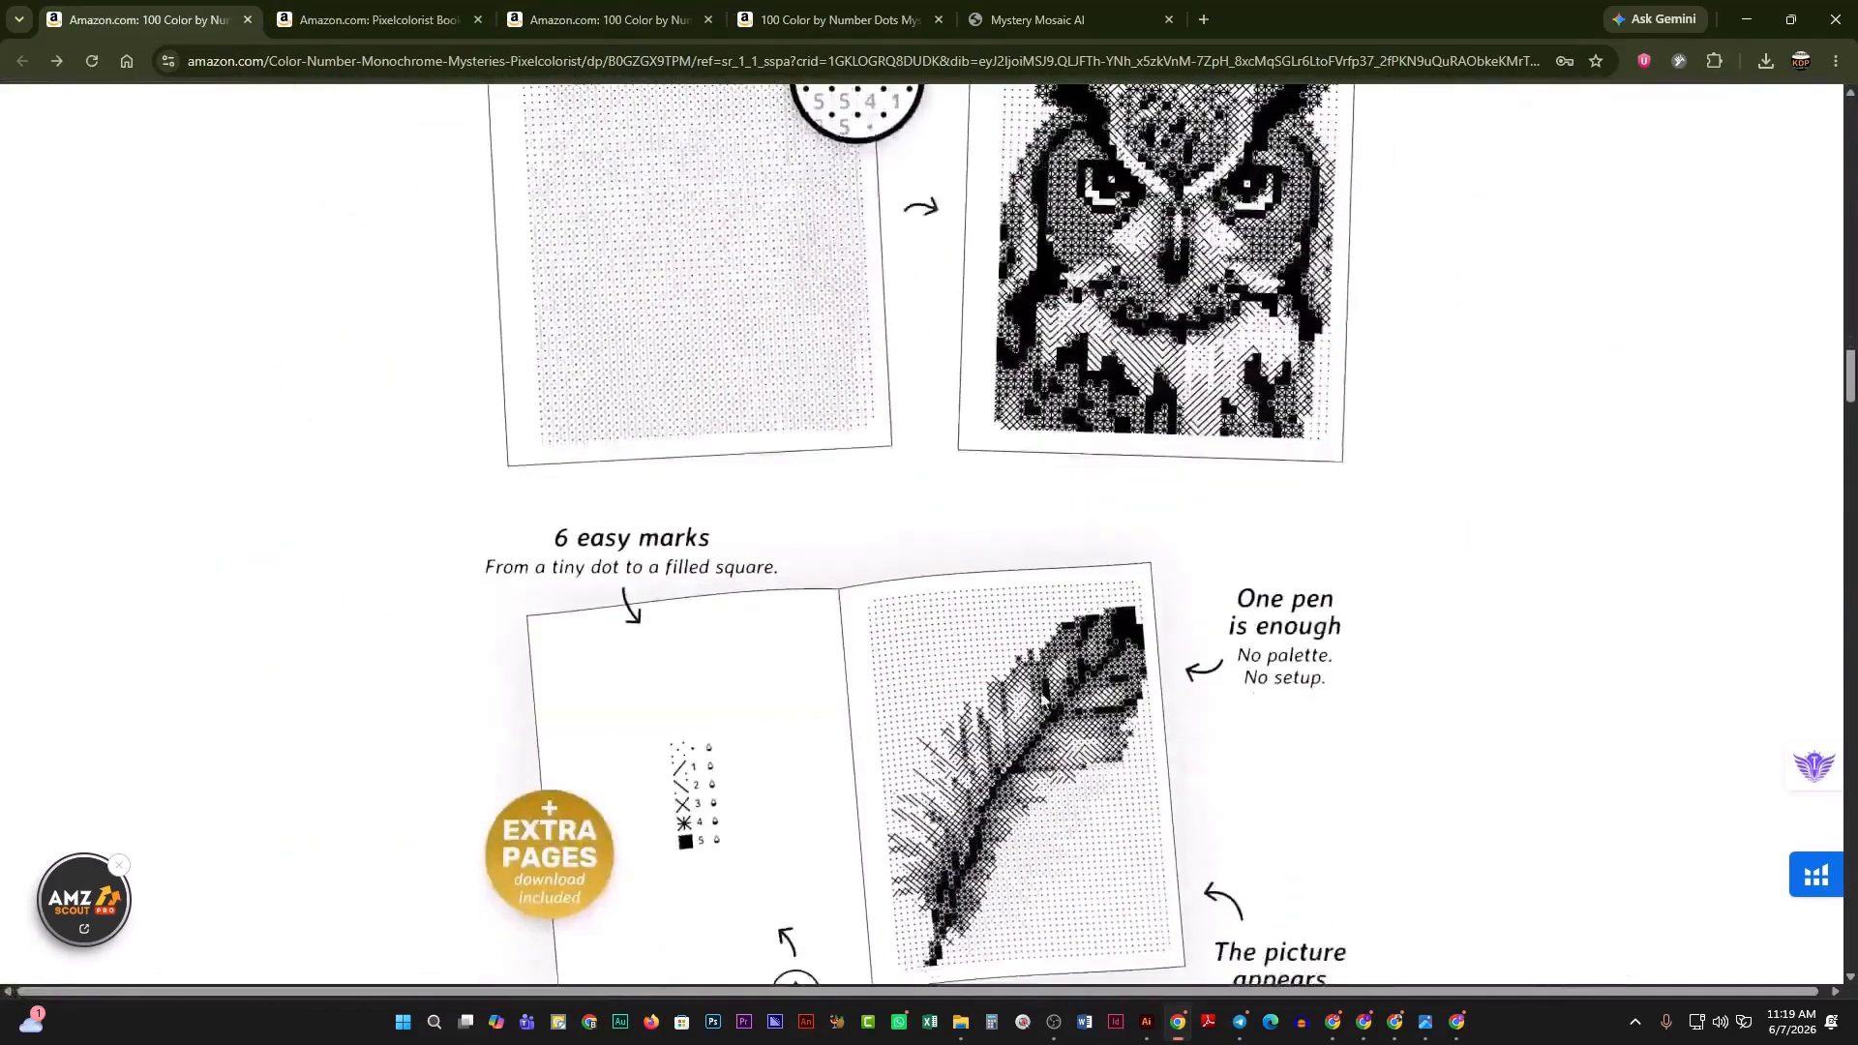
scroll(1034, 716, down, 8)
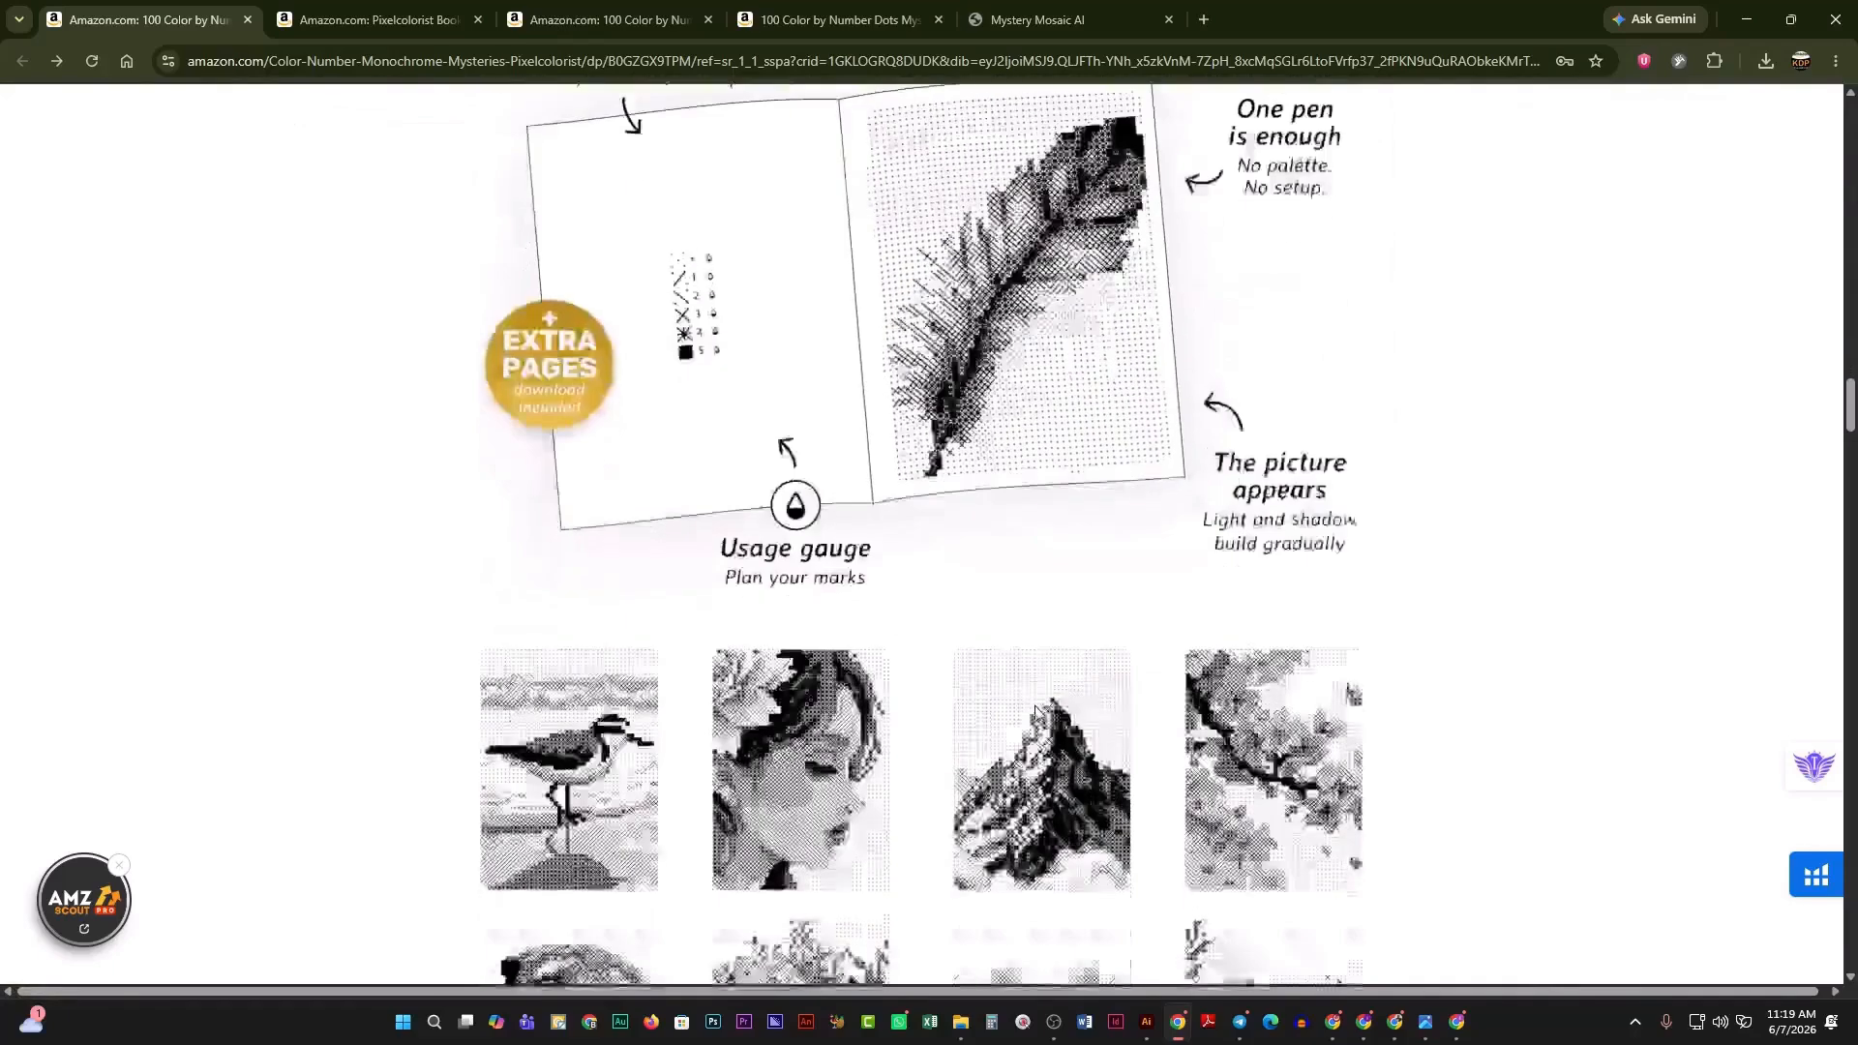
scroll(1028, 678, down, 4)
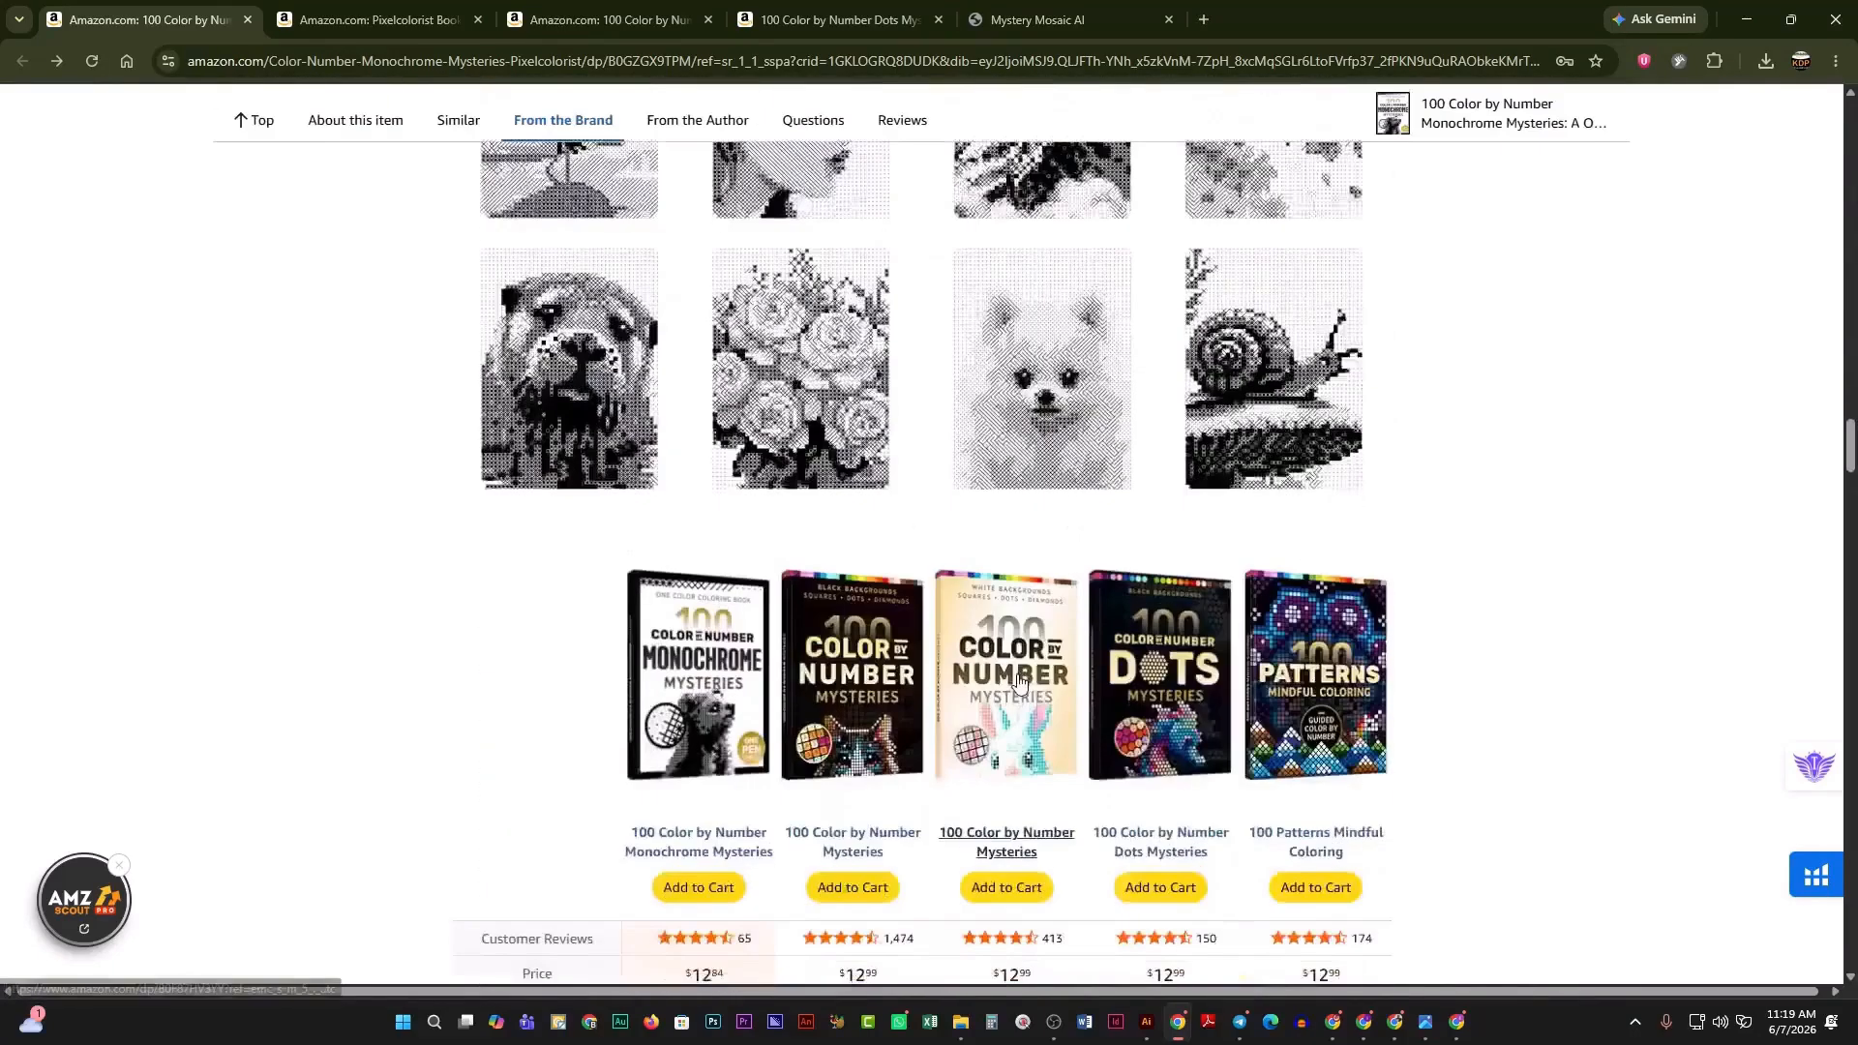
scroll(1007, 706, up, 20)
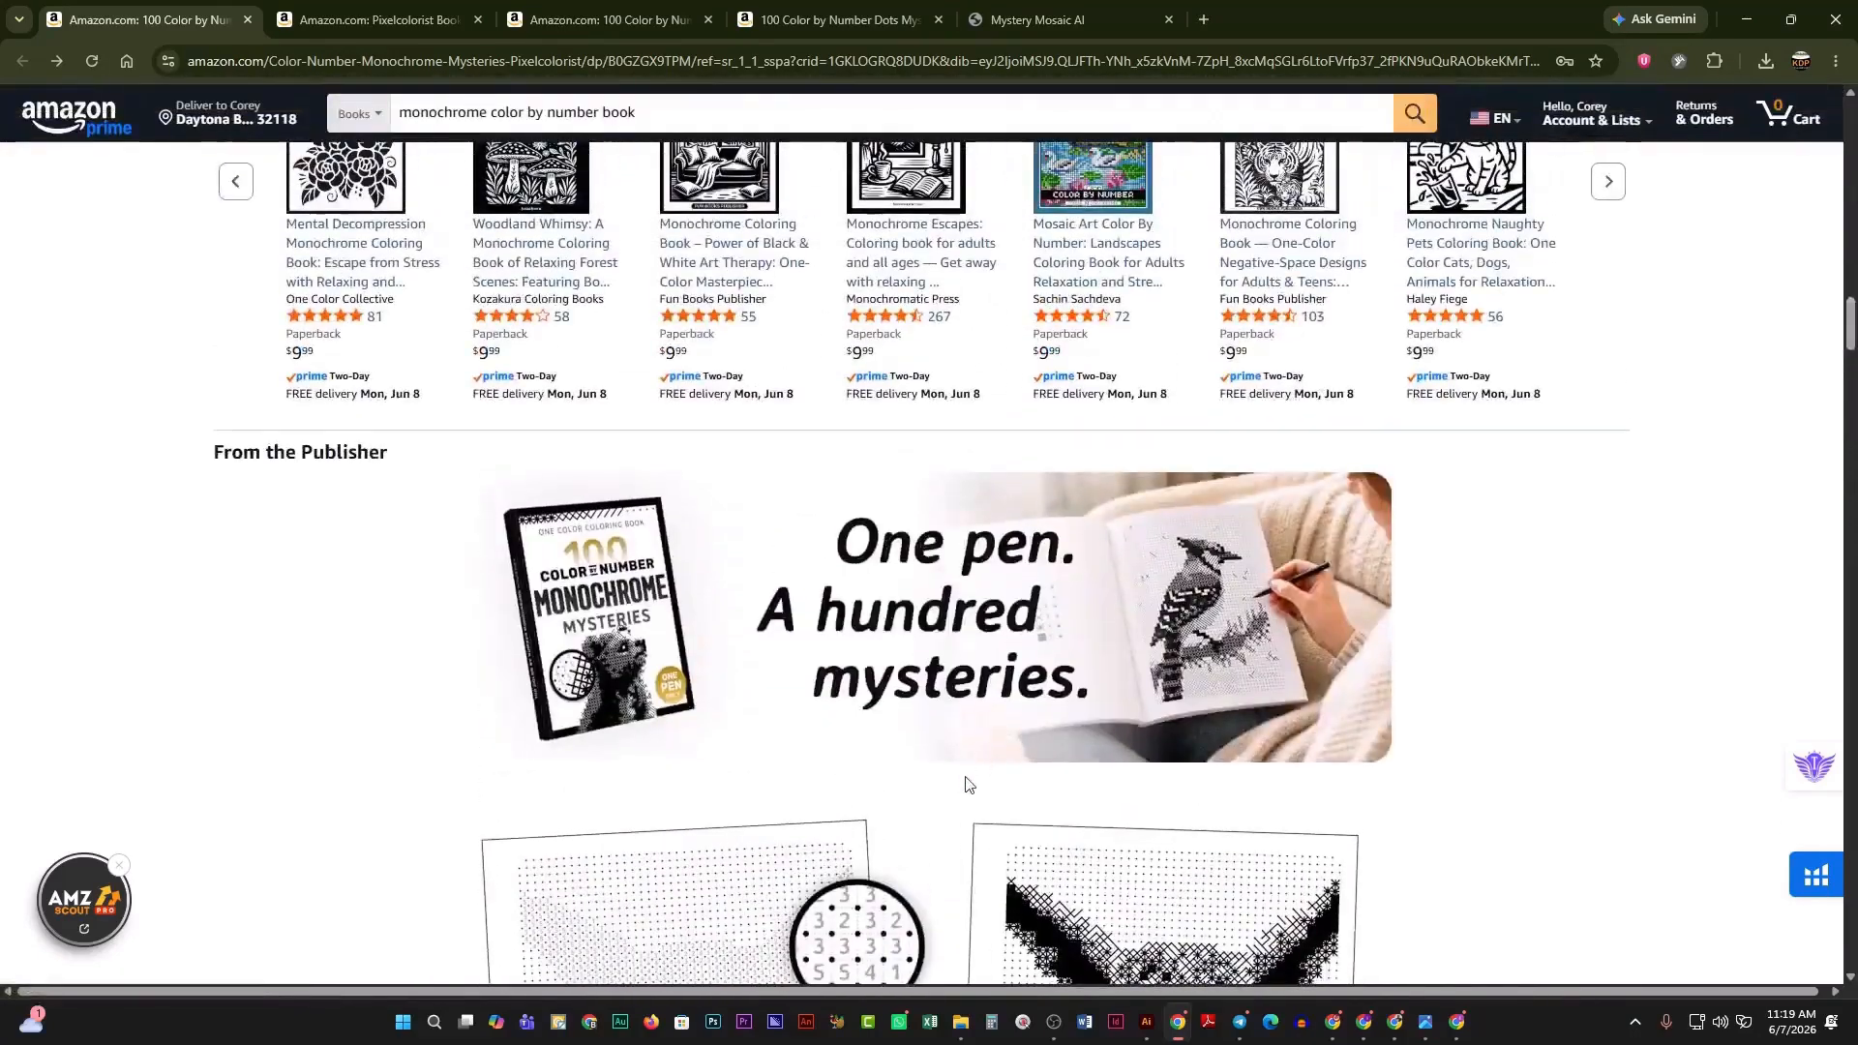
scroll(966, 779, up, 20)
scroll(841, 457, up, 5)
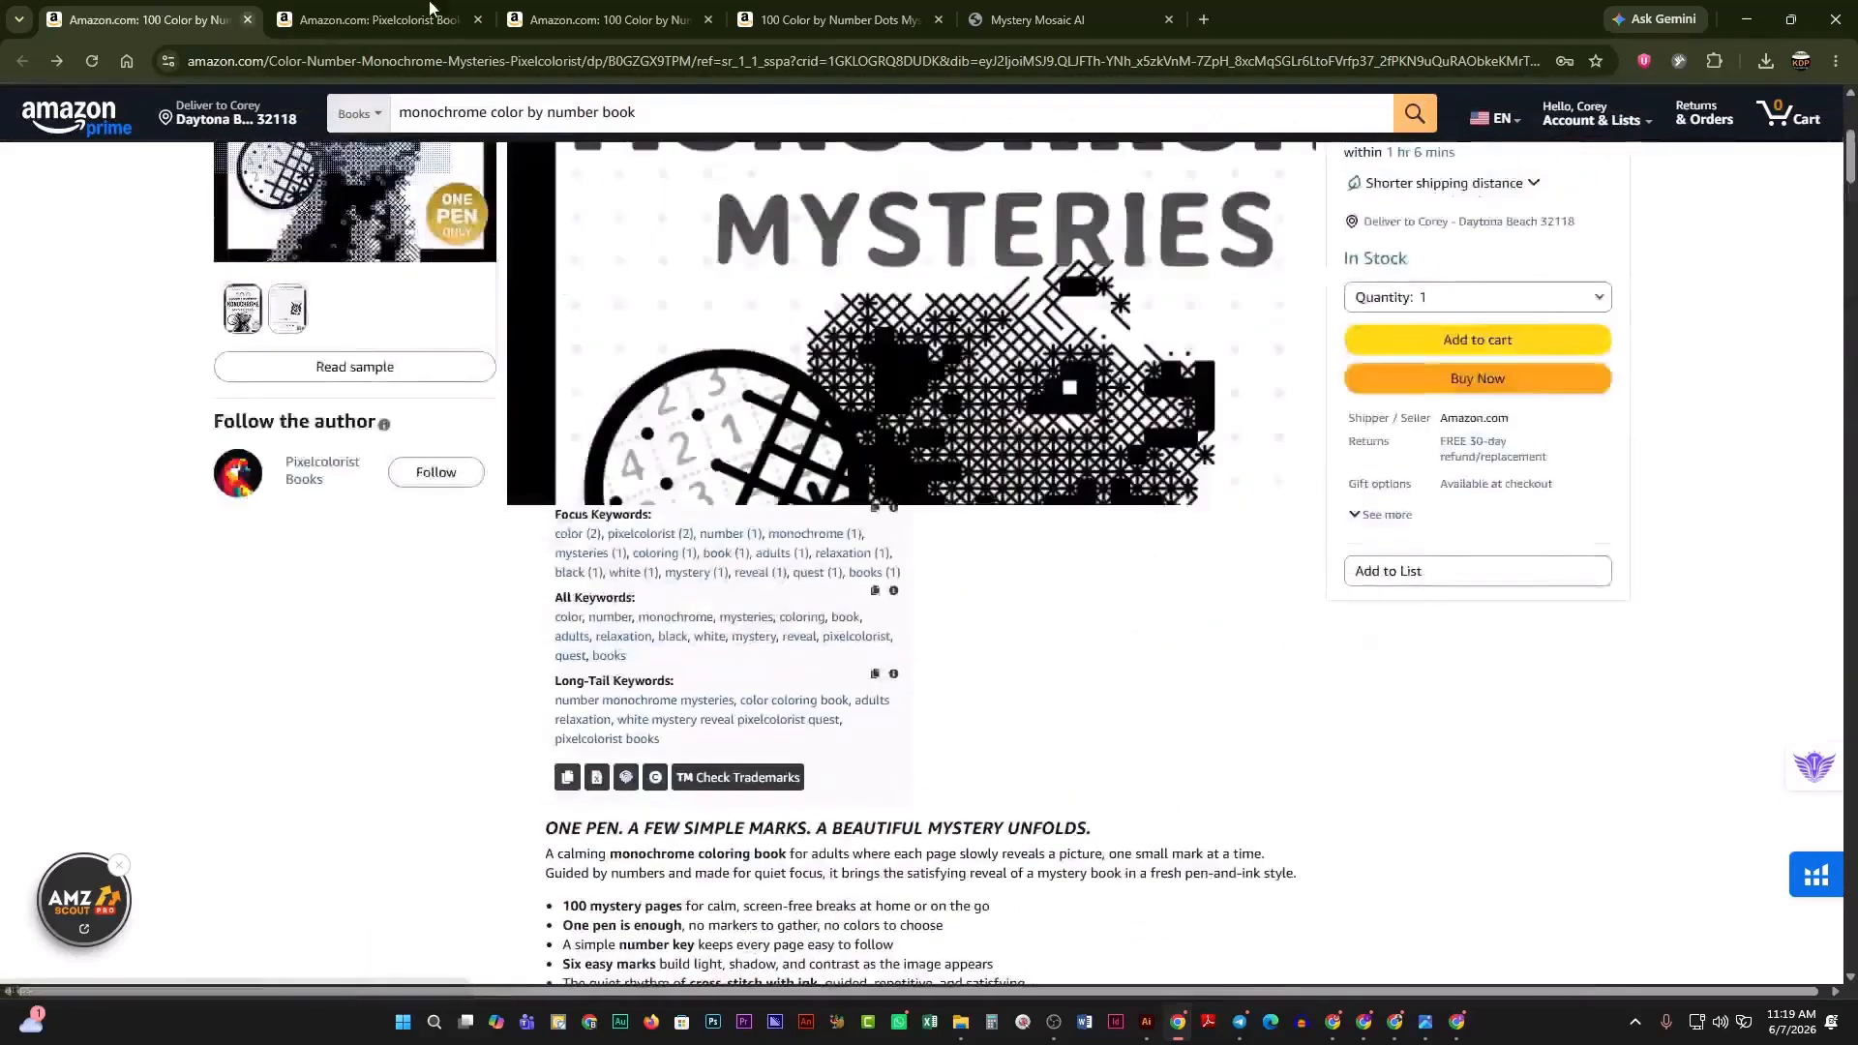
Return to Mystery Mosaic AI in the other browser window and examine the Test File in Gencolor By Number images as extra large icons.
click(1030, 21)
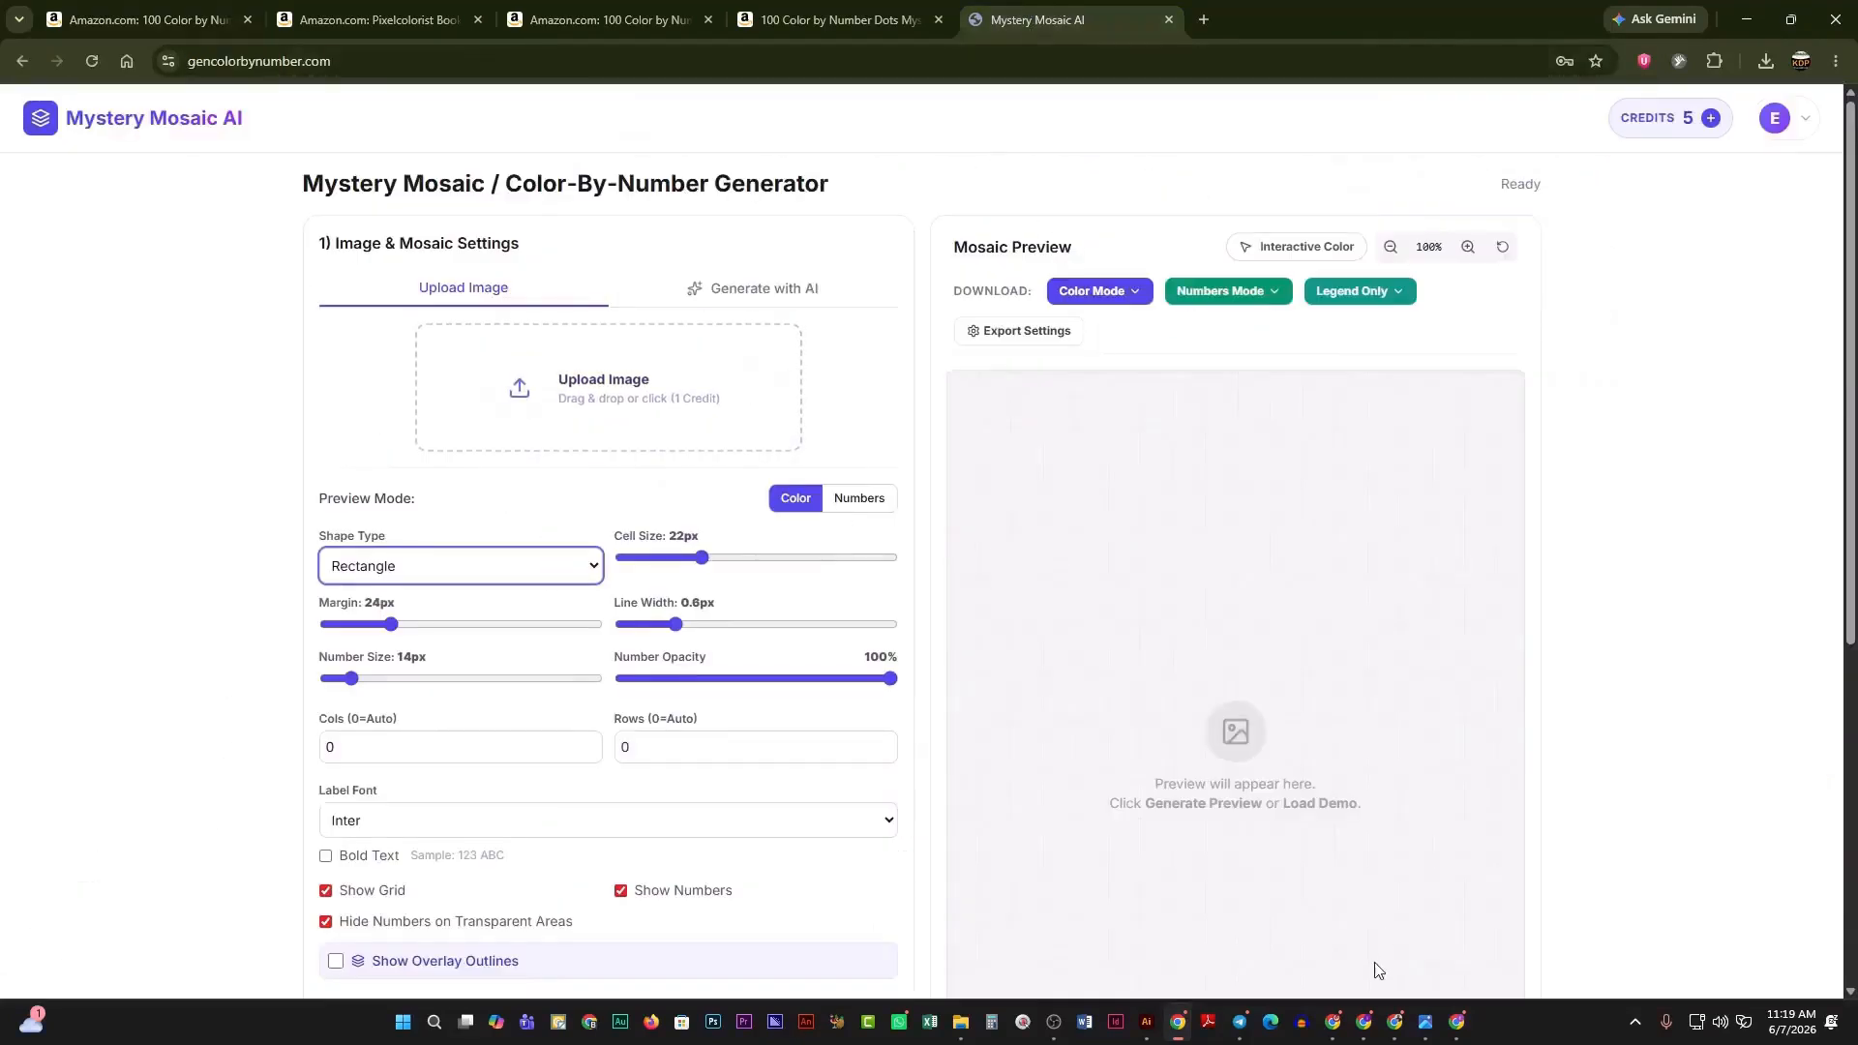
click(1319, 995)
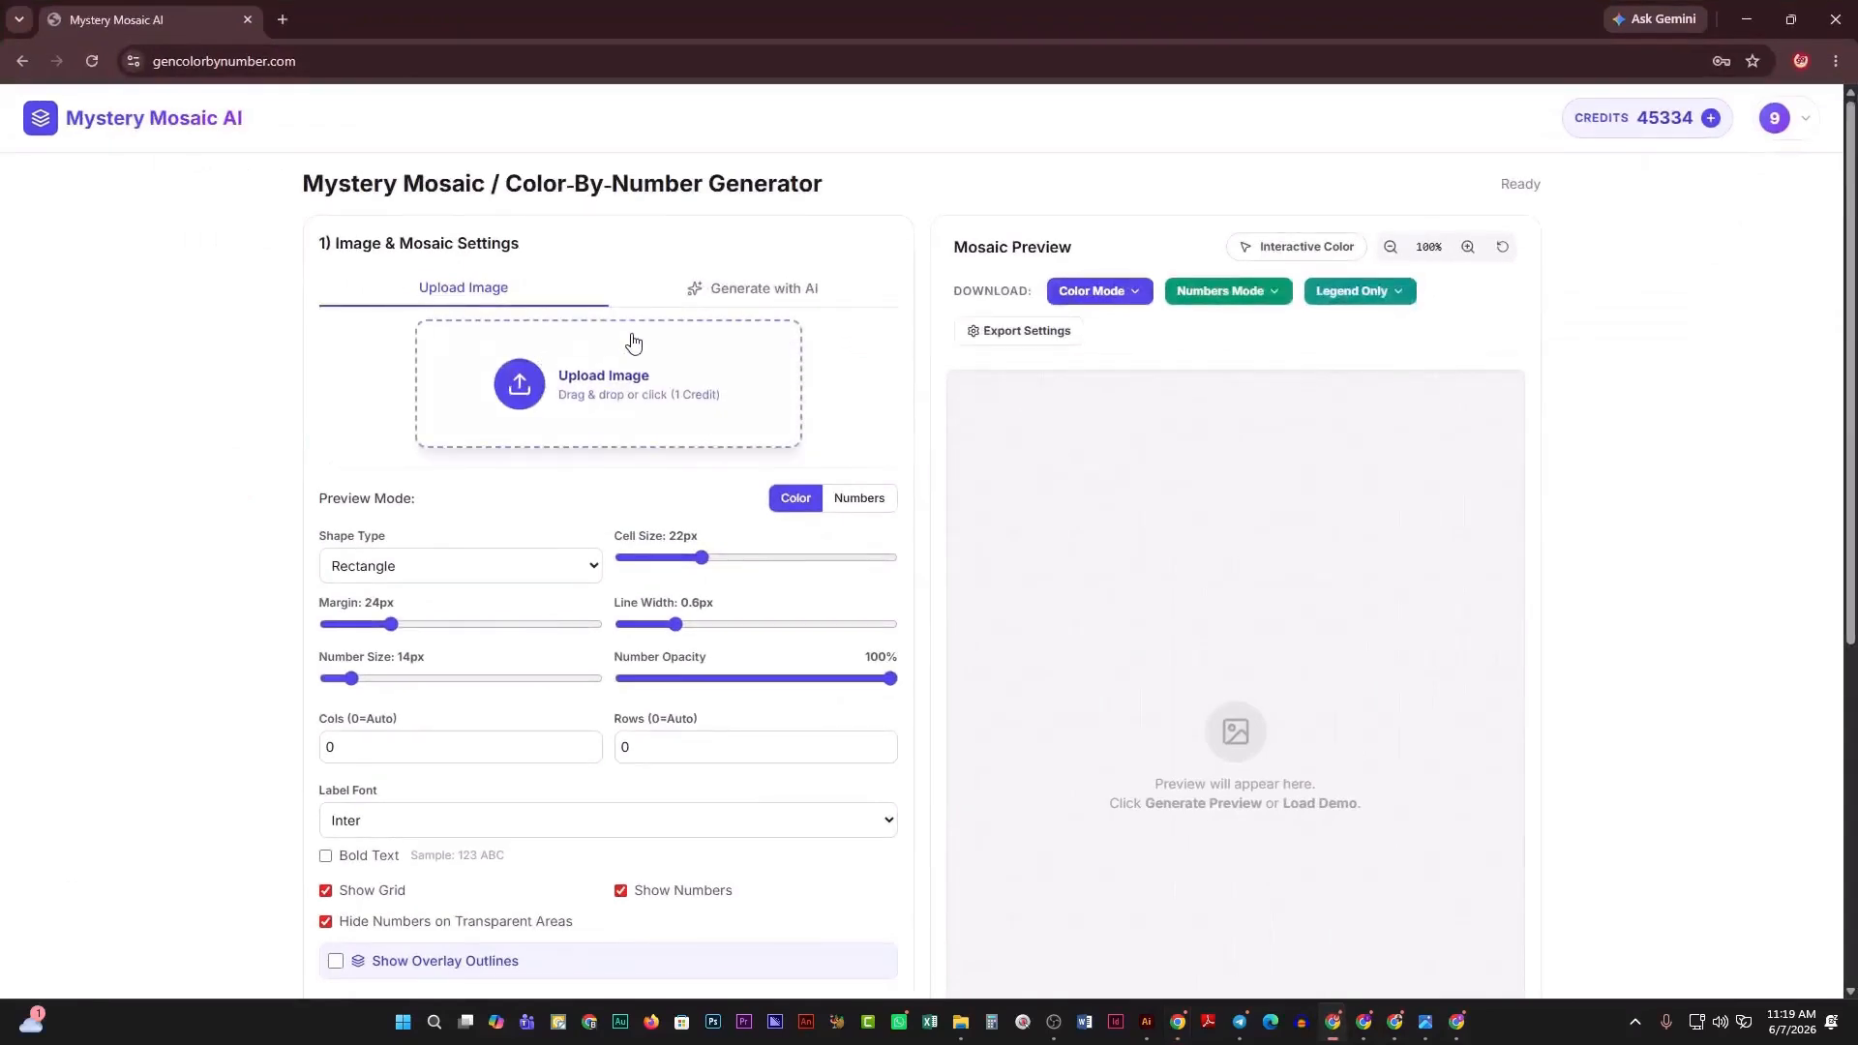
click(585, 395)
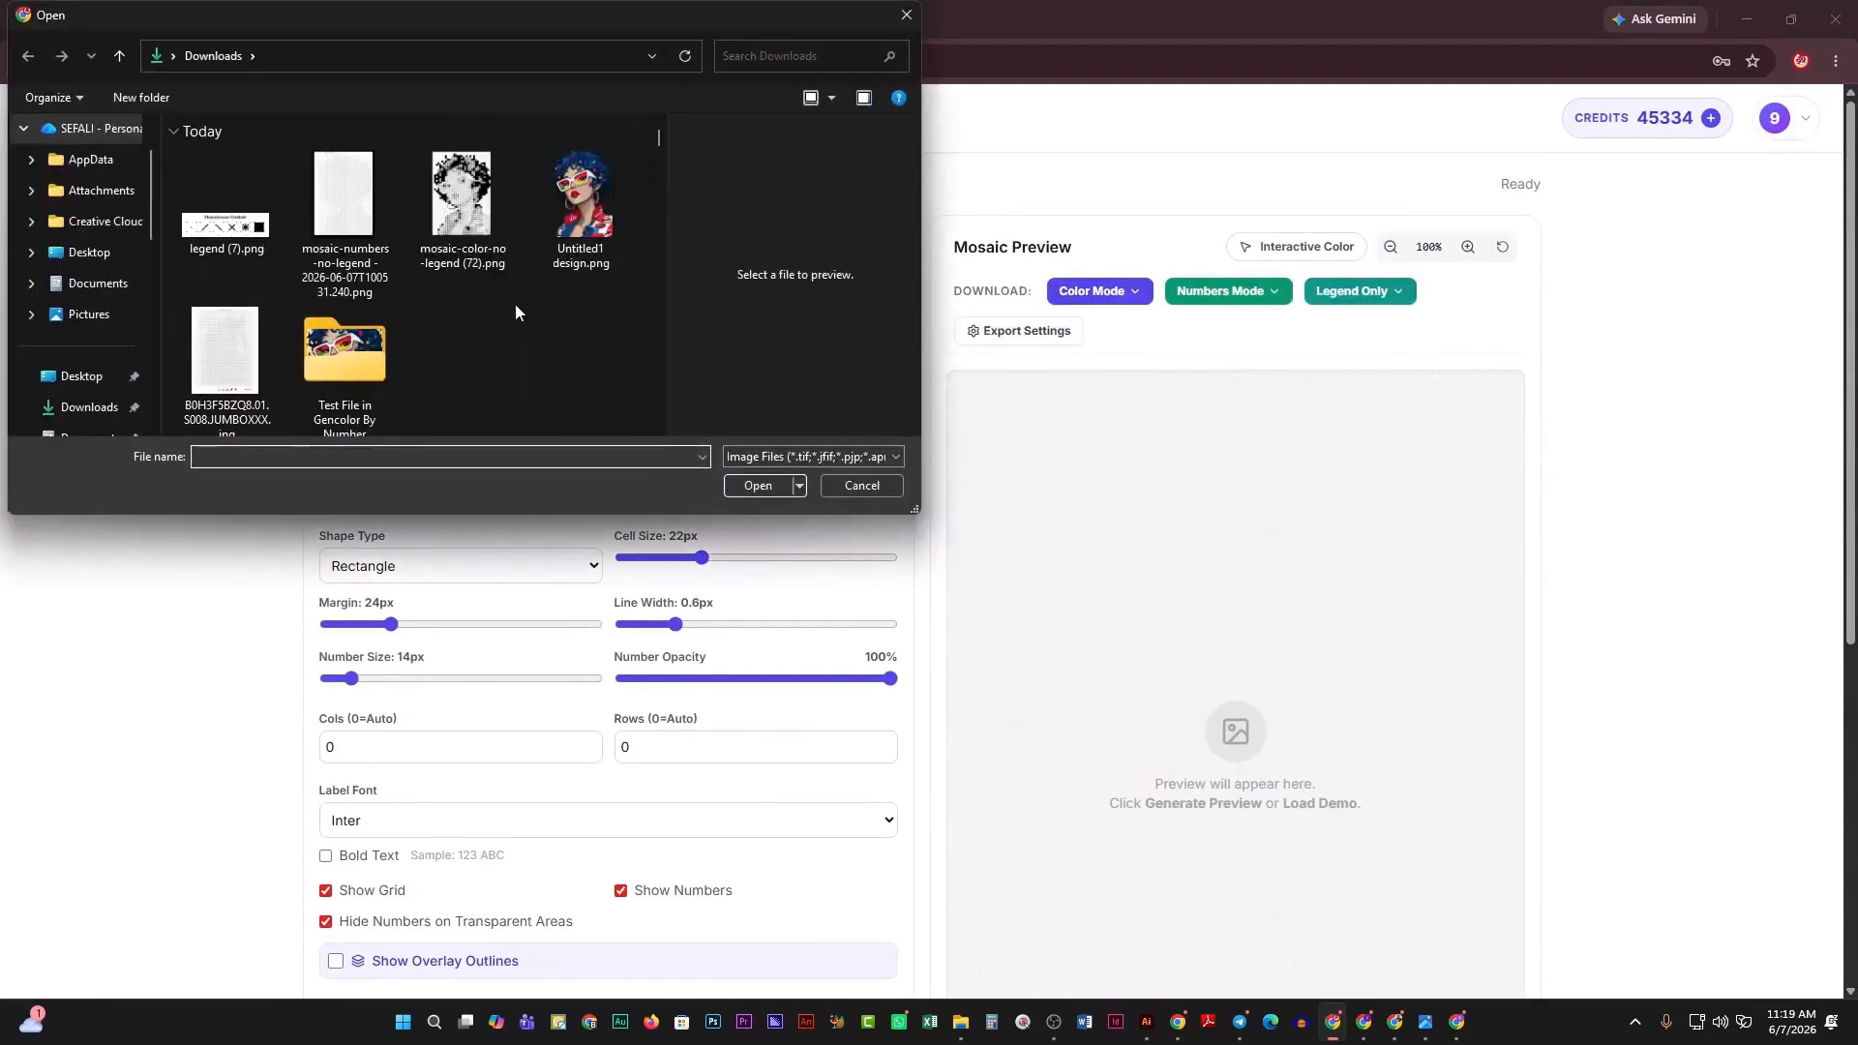
double_click(382, 350)
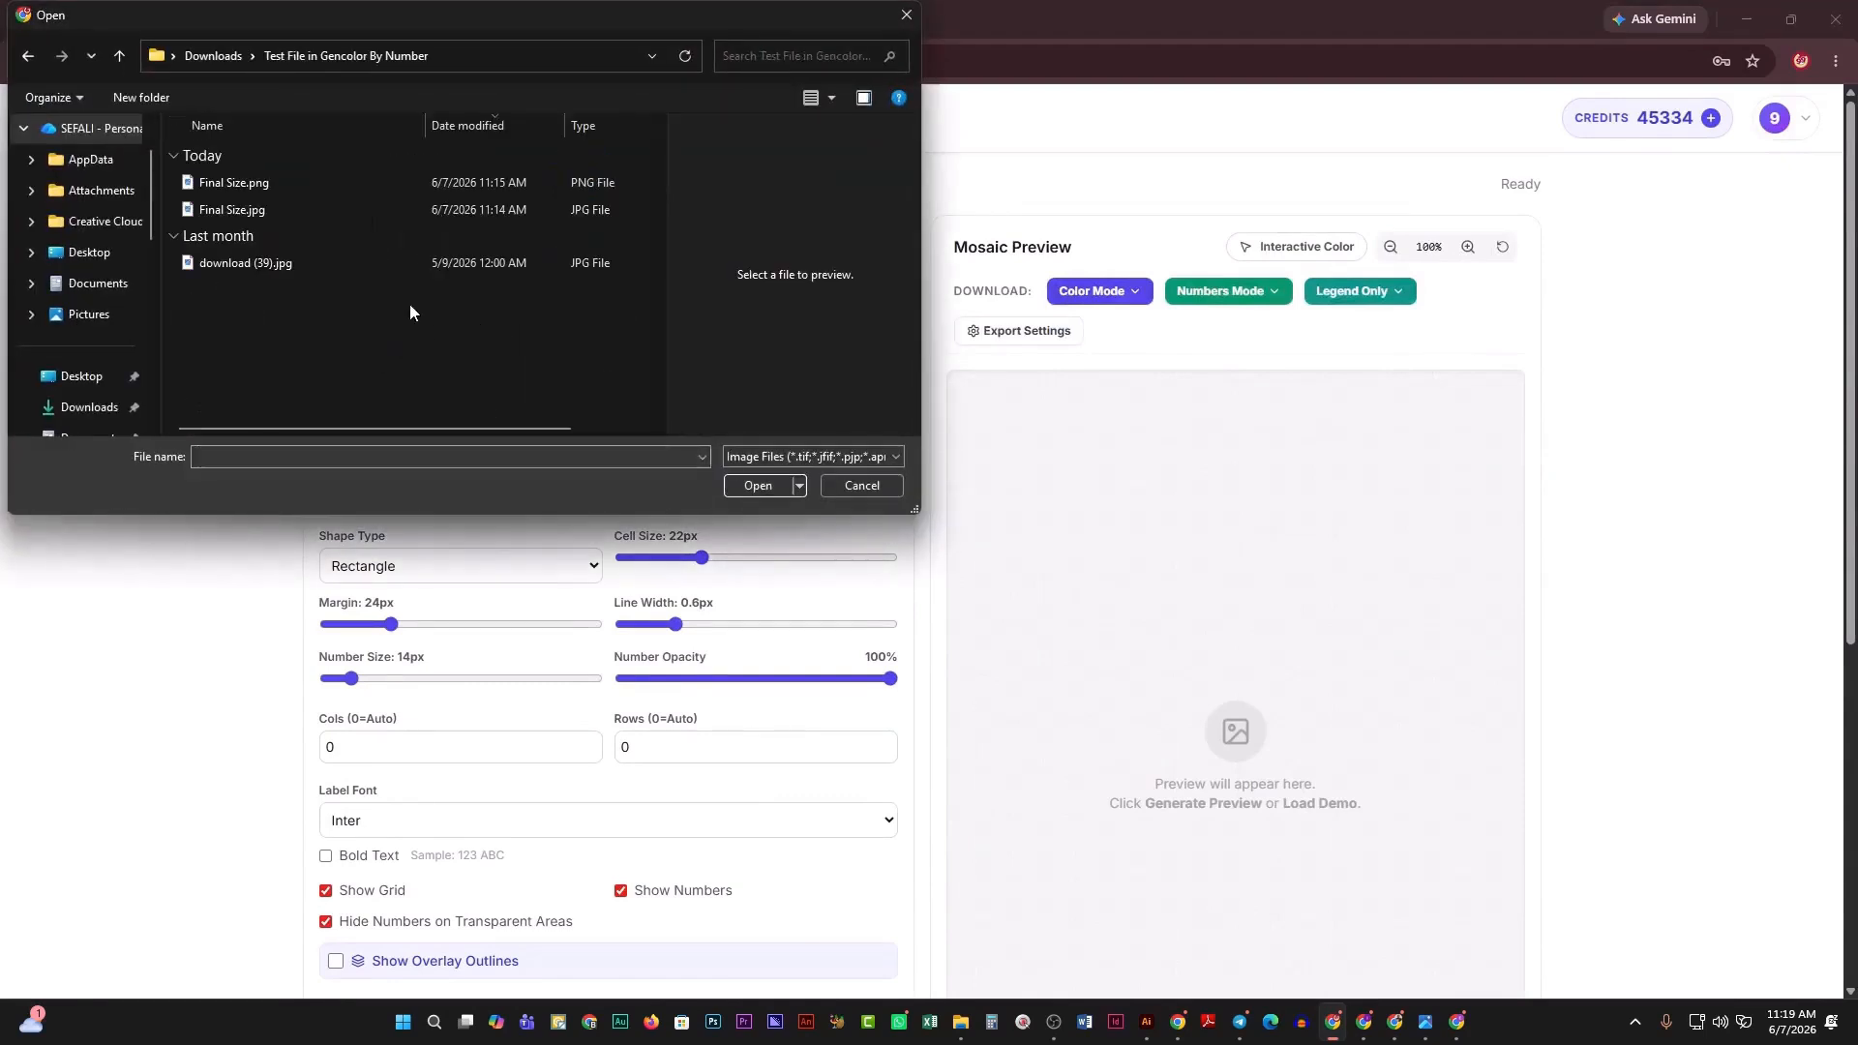
click(830, 98)
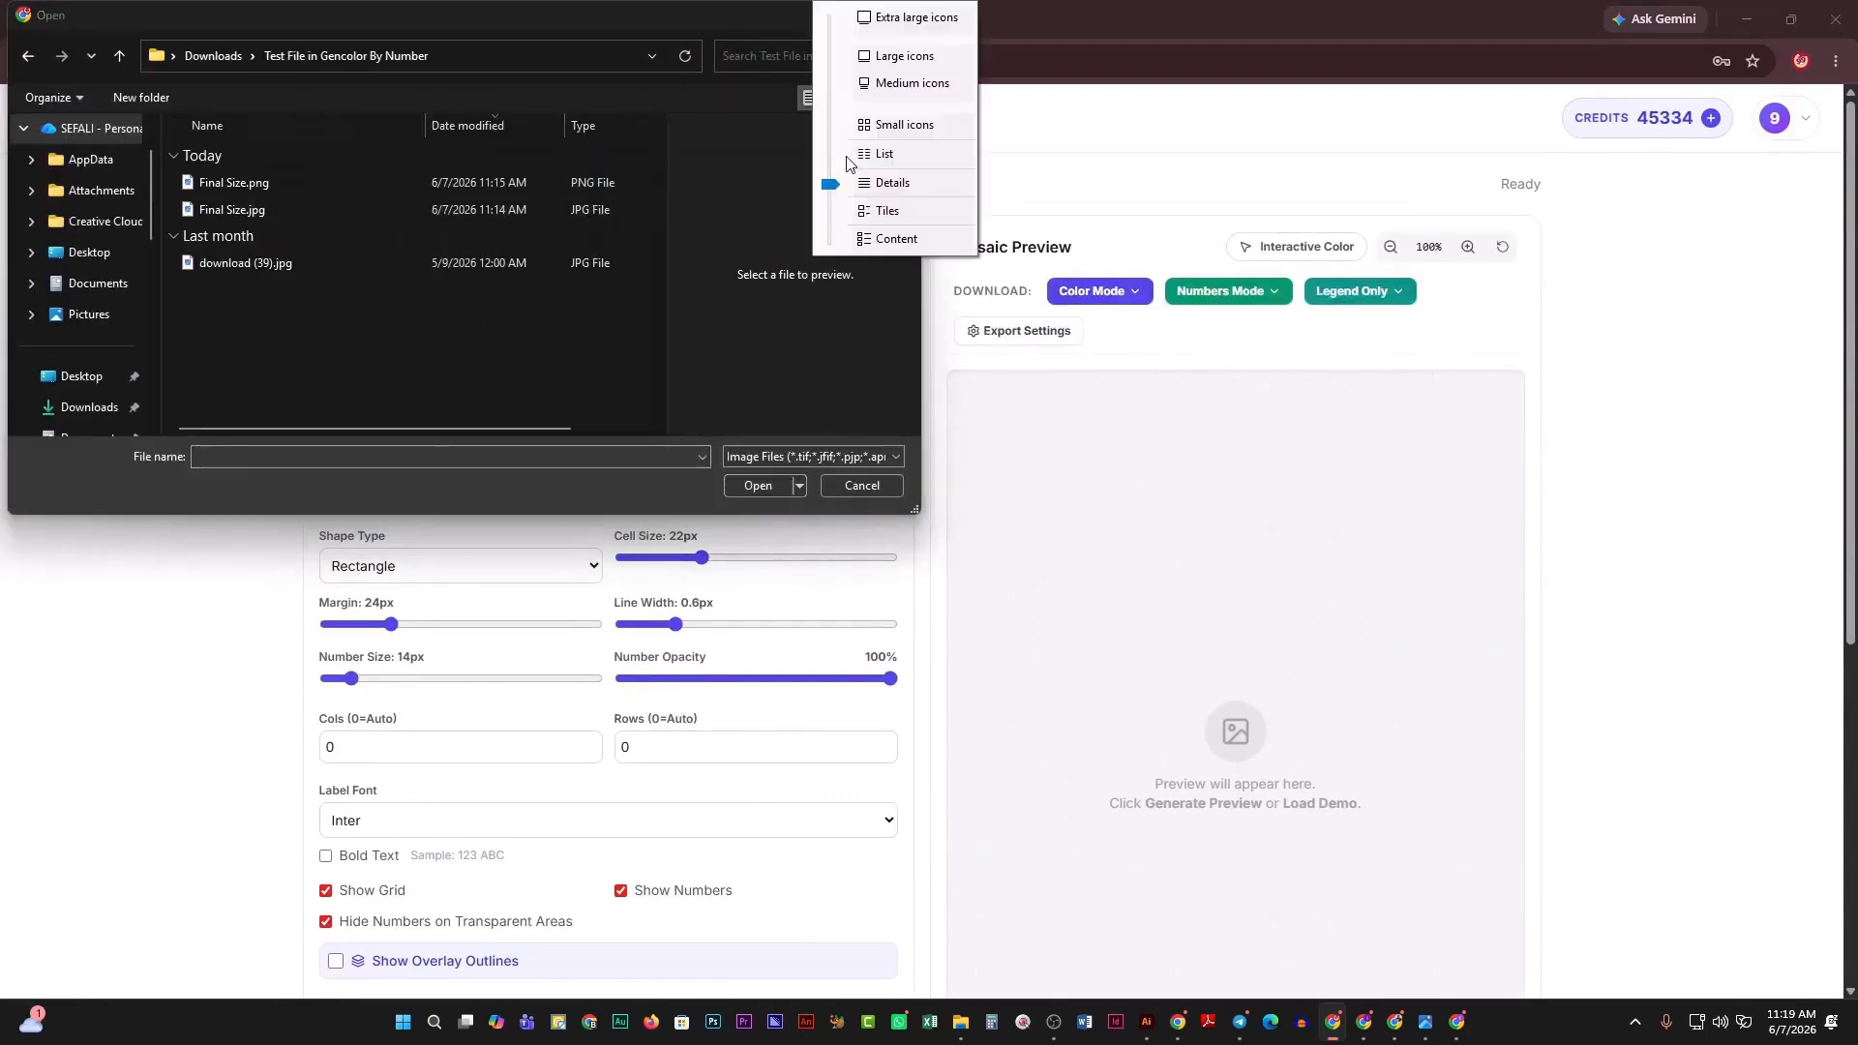
click(895, 19)
scroll(501, 316, up, 3)
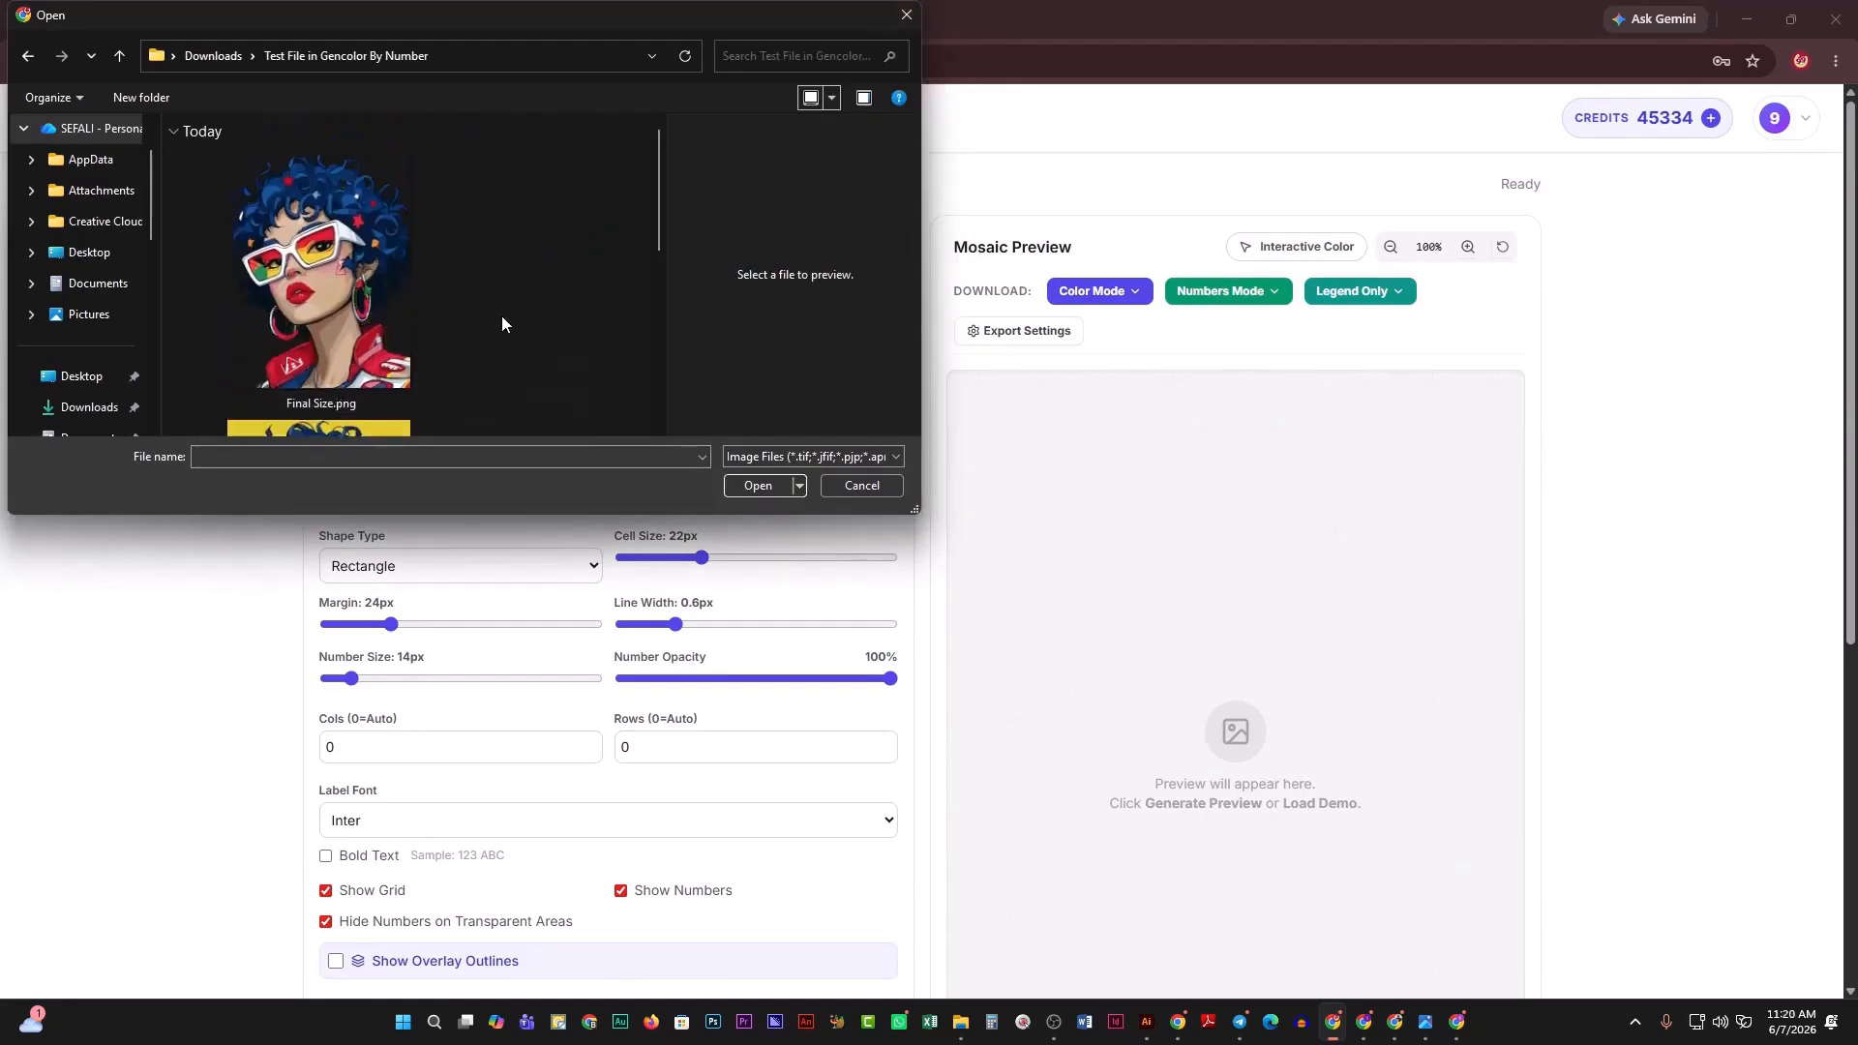
drag(656, 211, 659, 281)
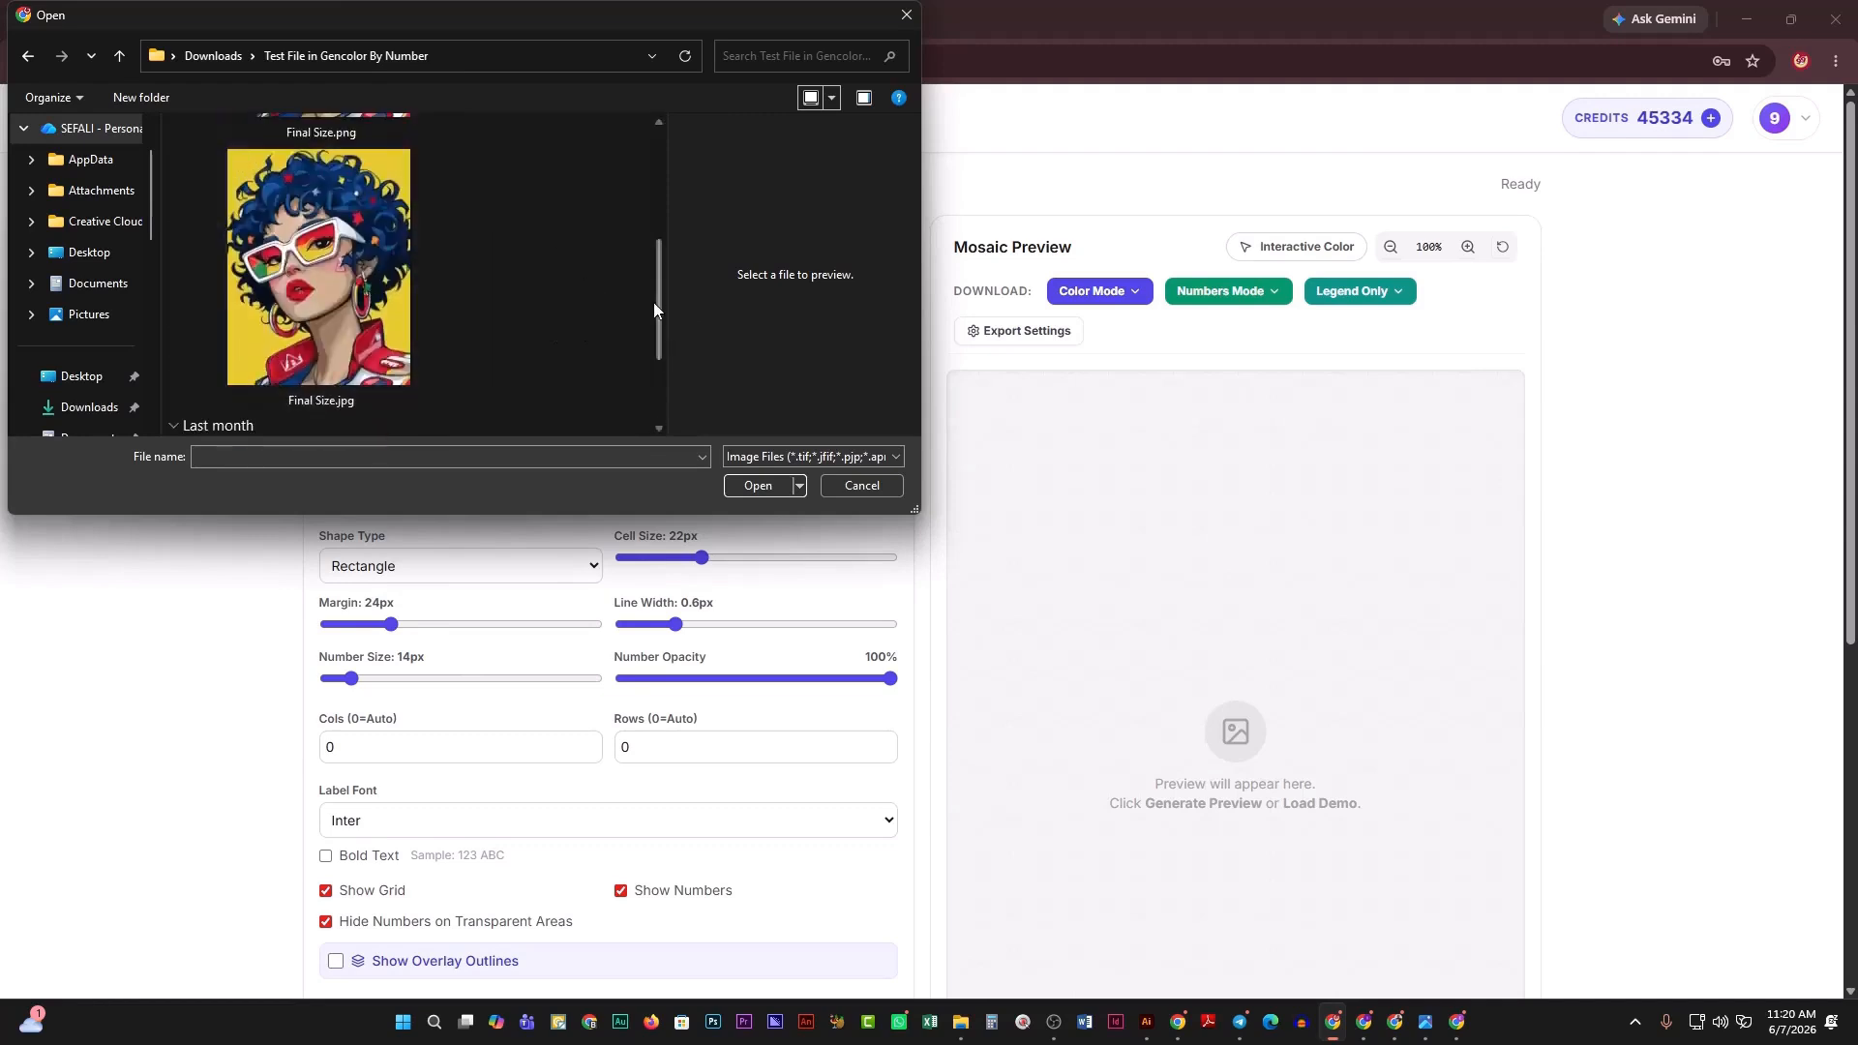
click(906, 15)
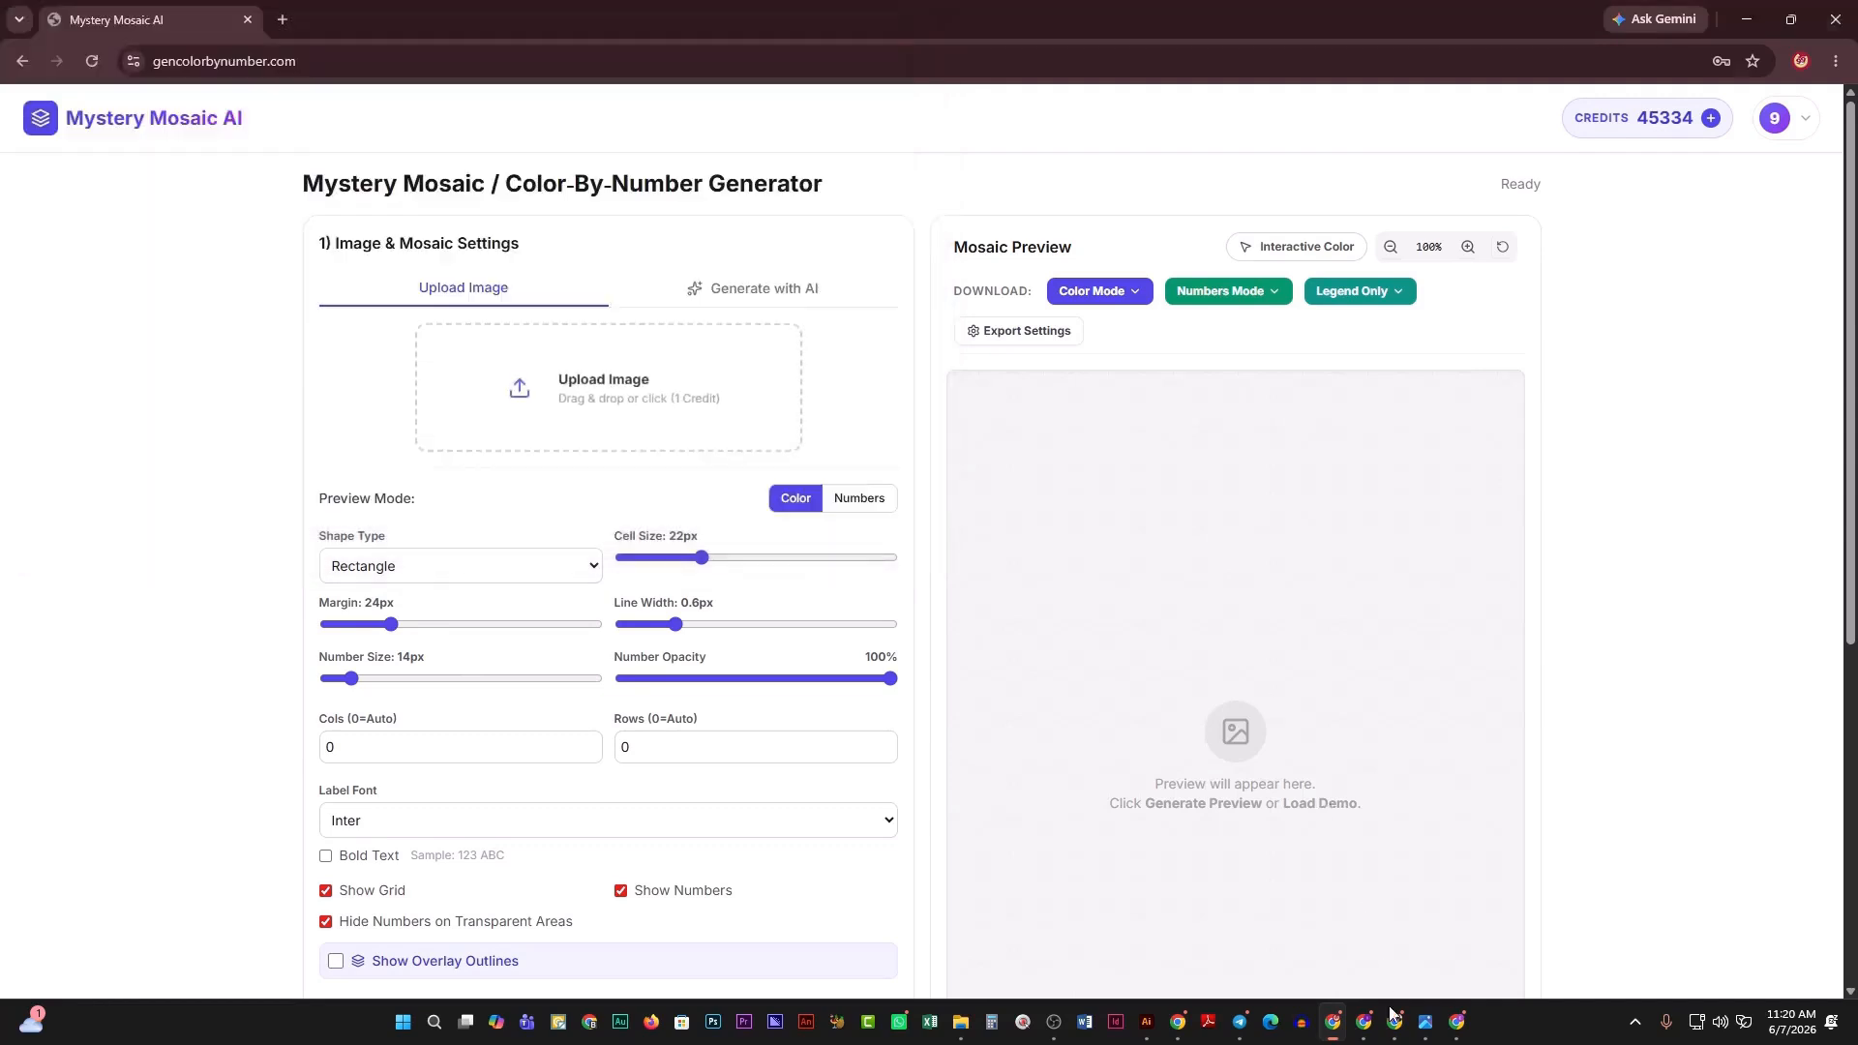
Switch to Canva and create a custom-size design 8.5 in wide and 11 in high.
click(1393, 1019)
click(622, 312)
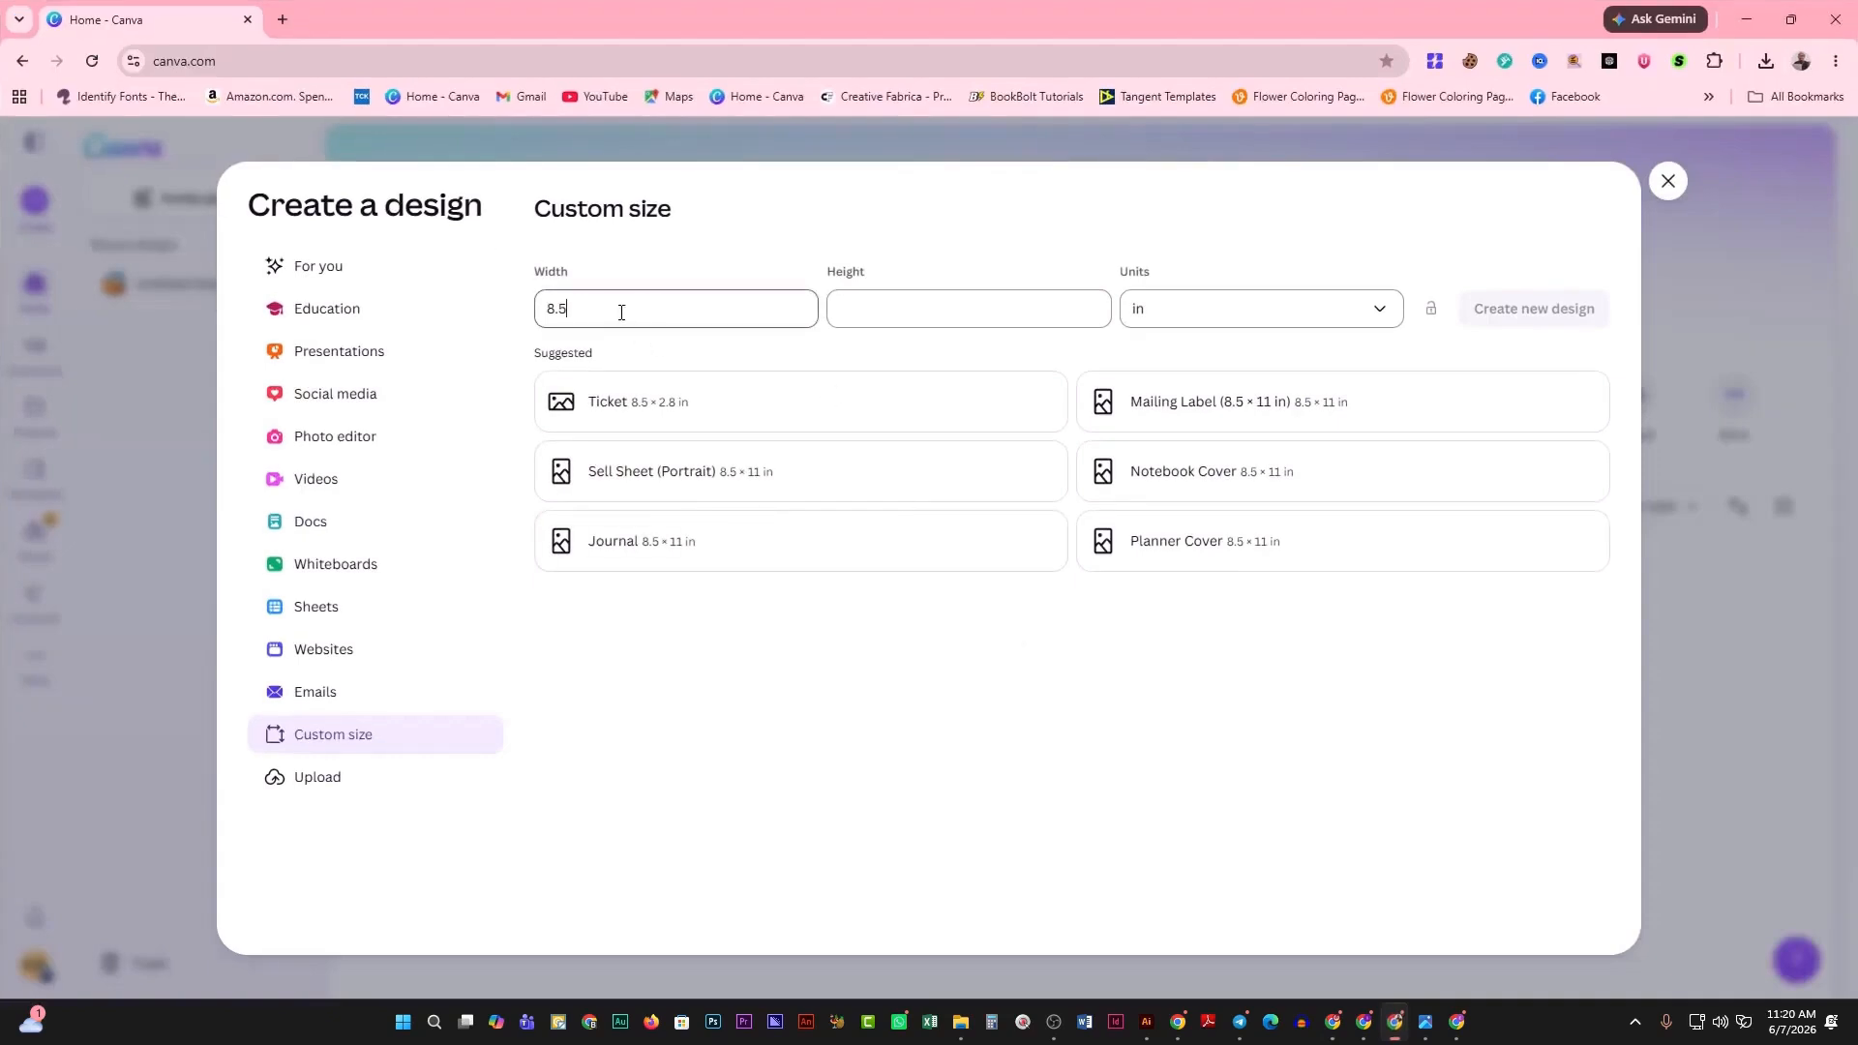
click(829, 308)
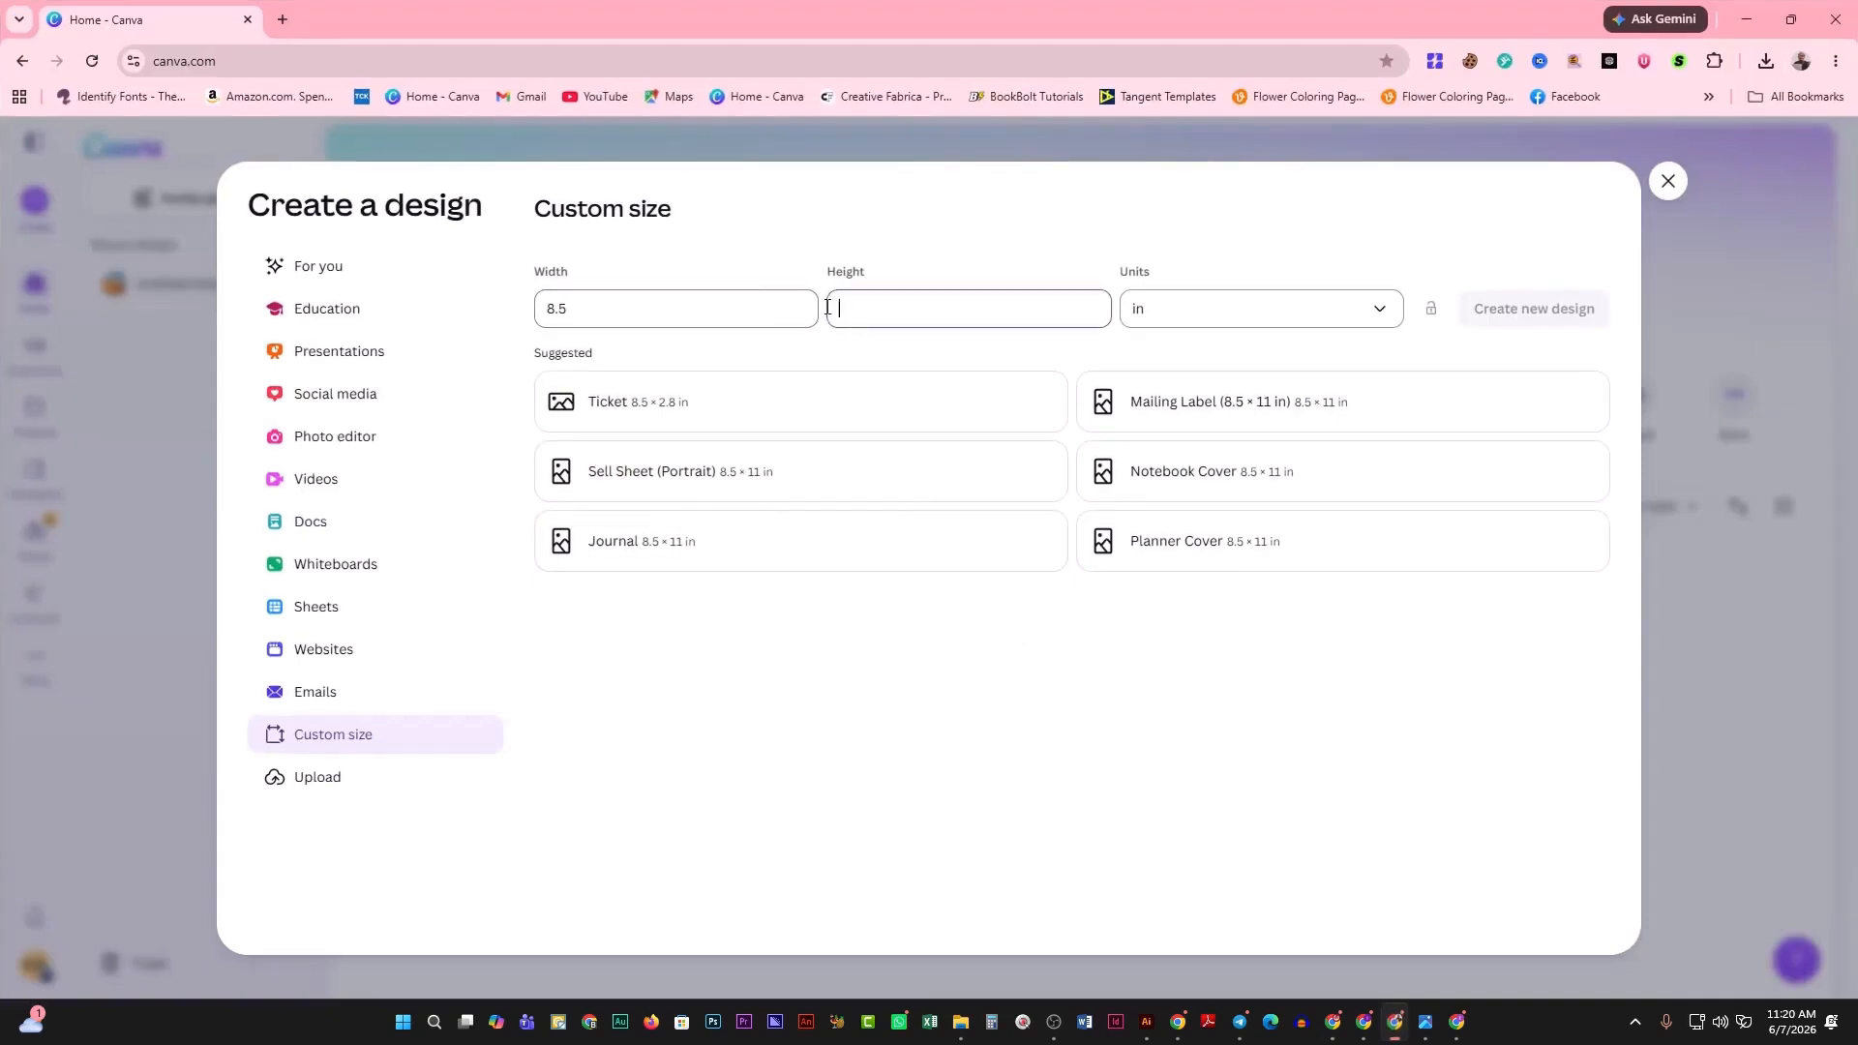
click(1157, 320)
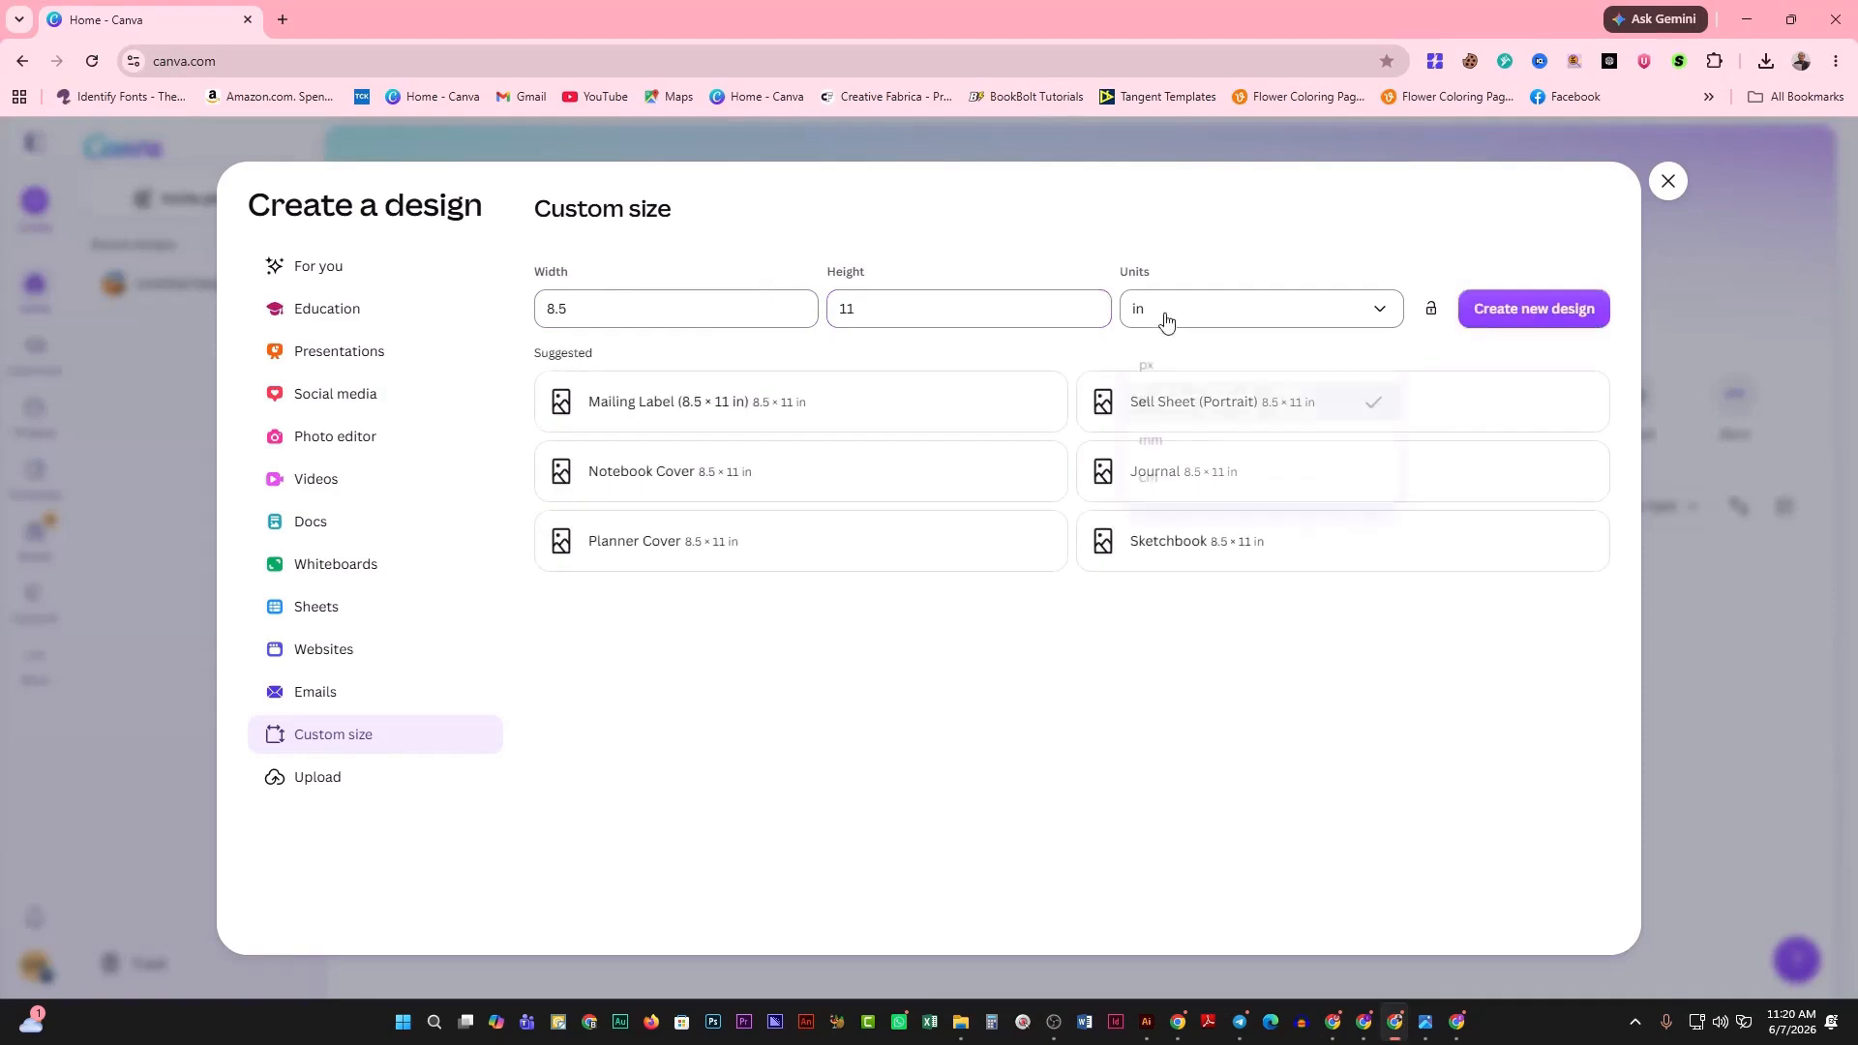
click(1158, 412)
click(1523, 319)
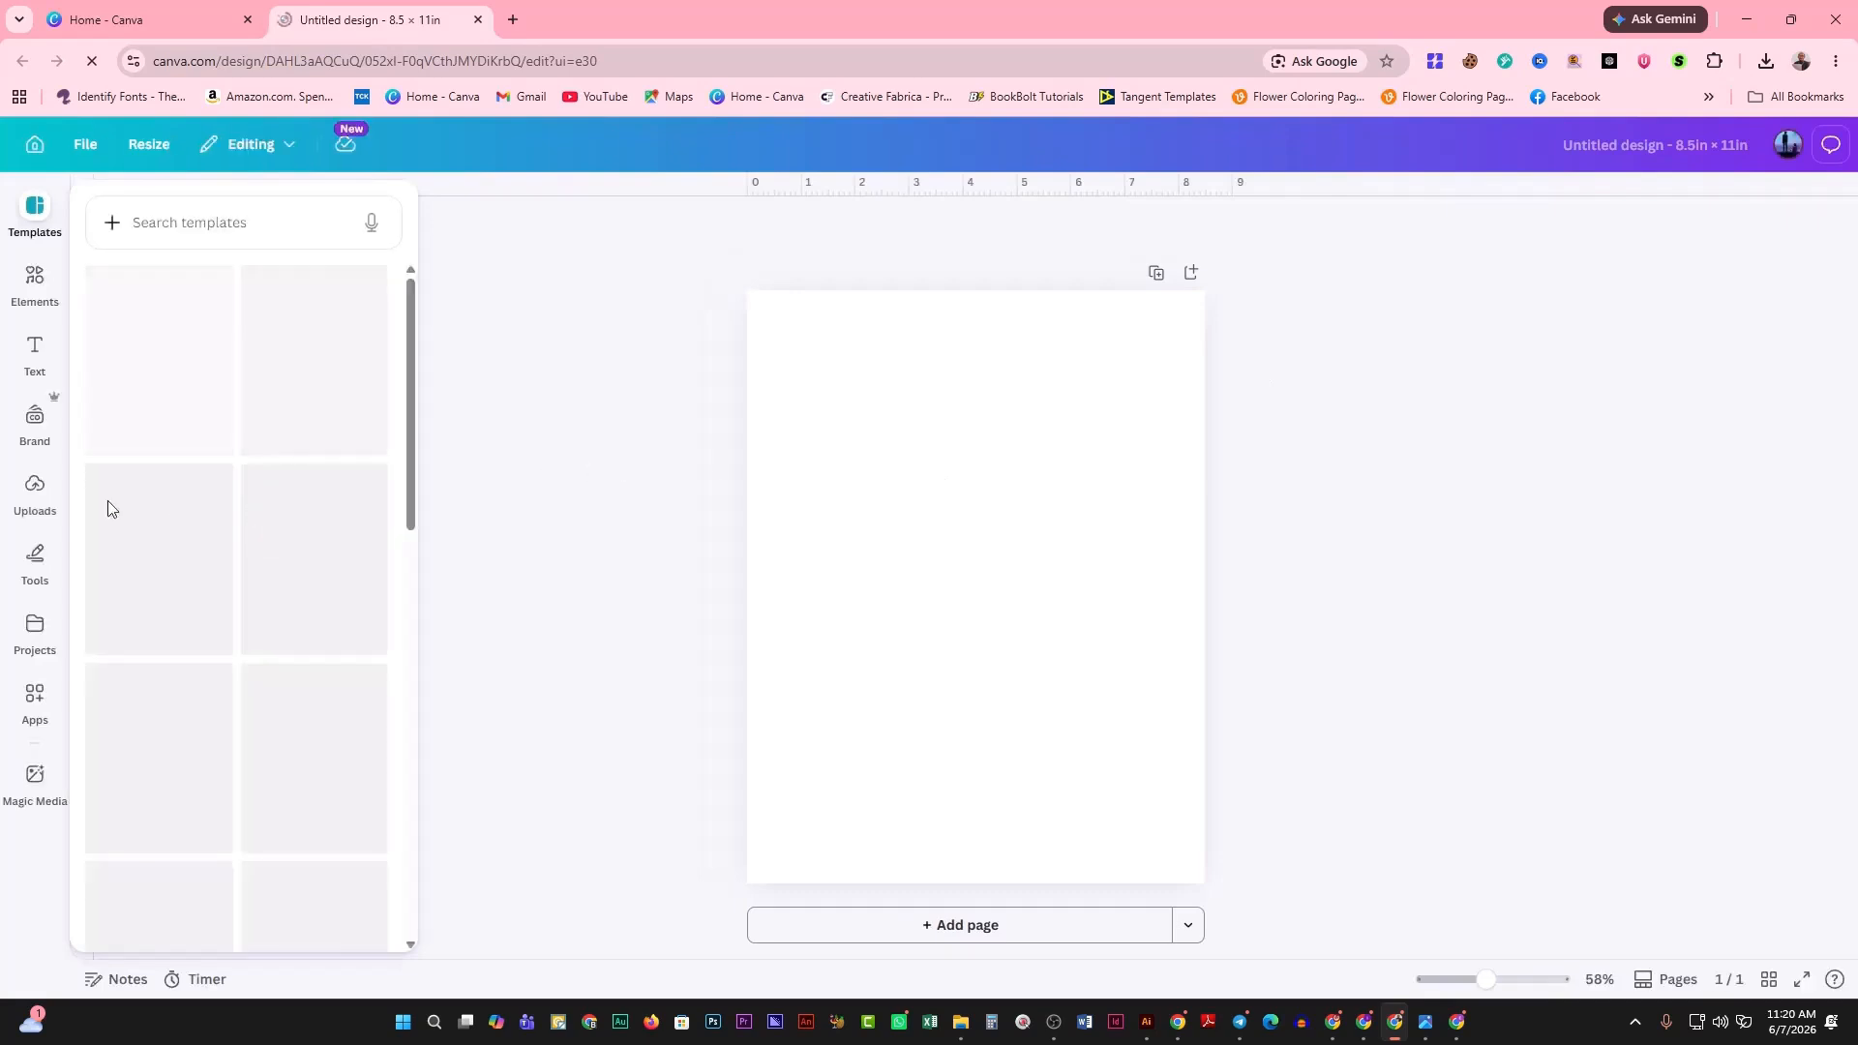
Fill the blank page with the uploaded portrait on yellow and shift its crop downward so the top of the hair fits.
click(30, 502)
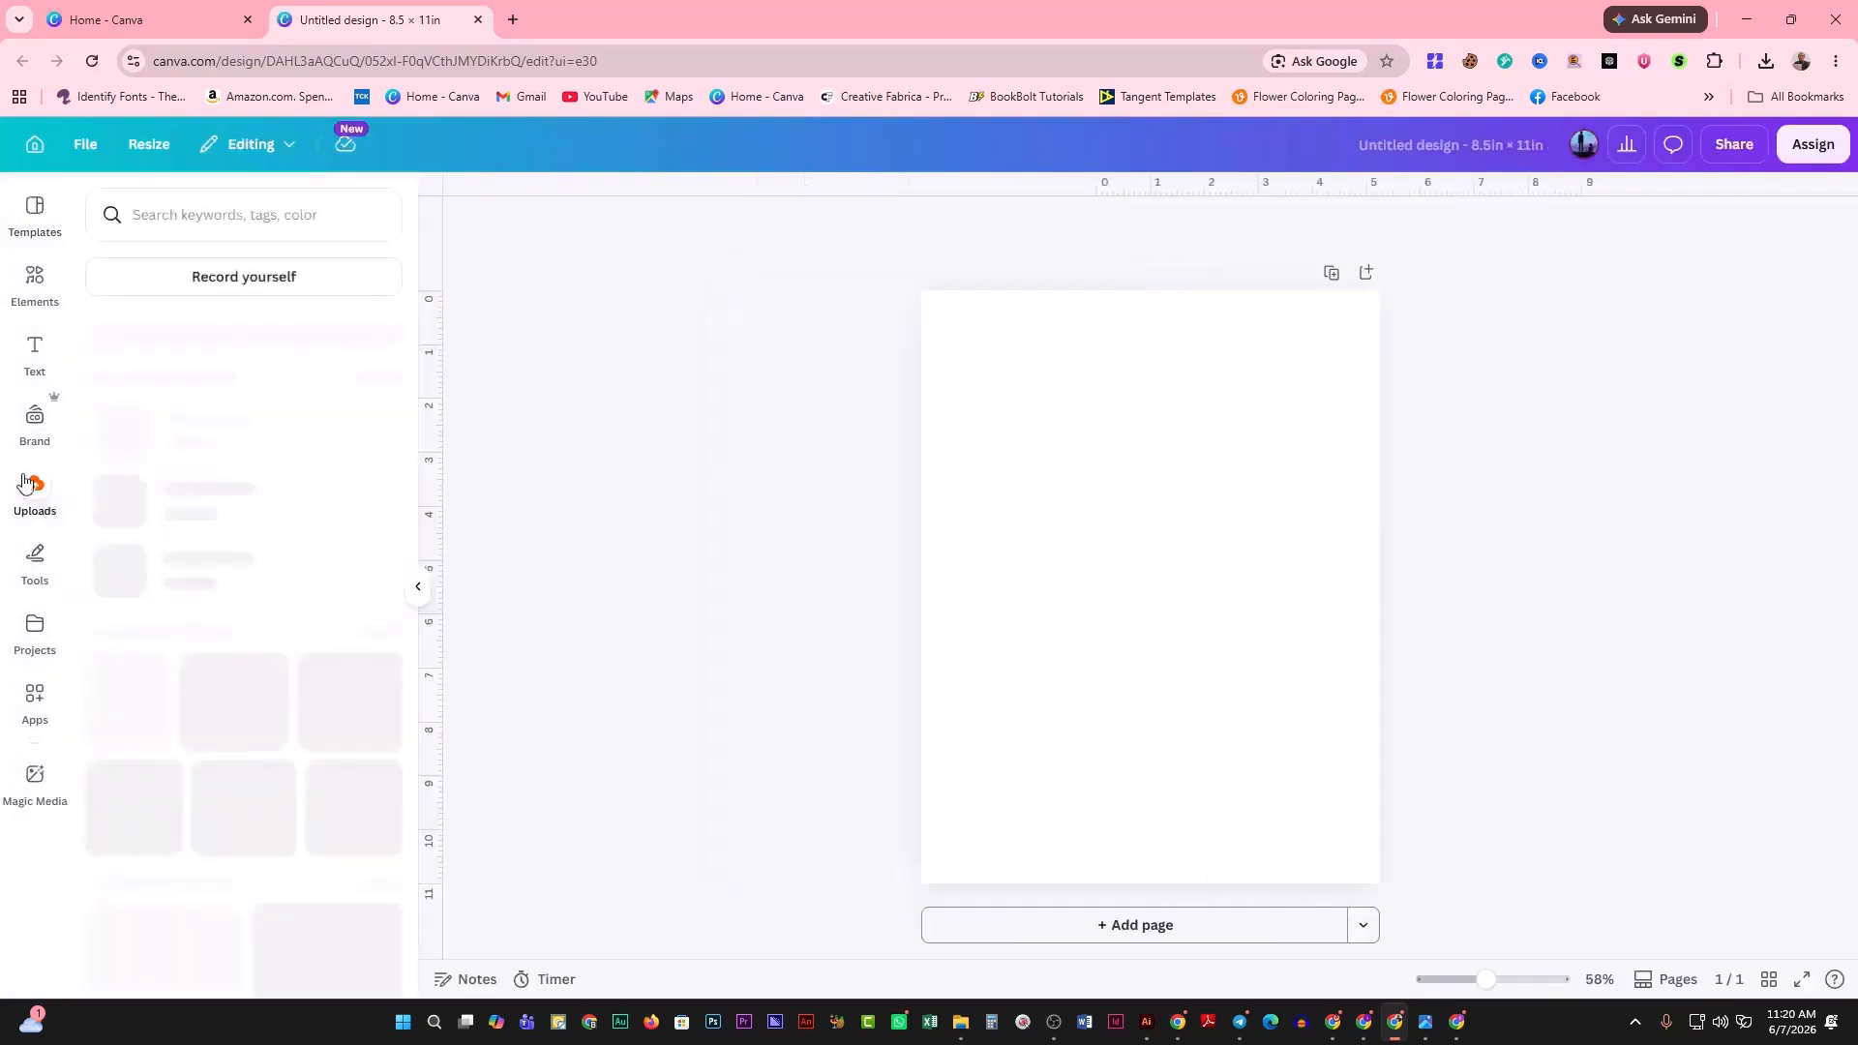
drag(136, 455, 1118, 370)
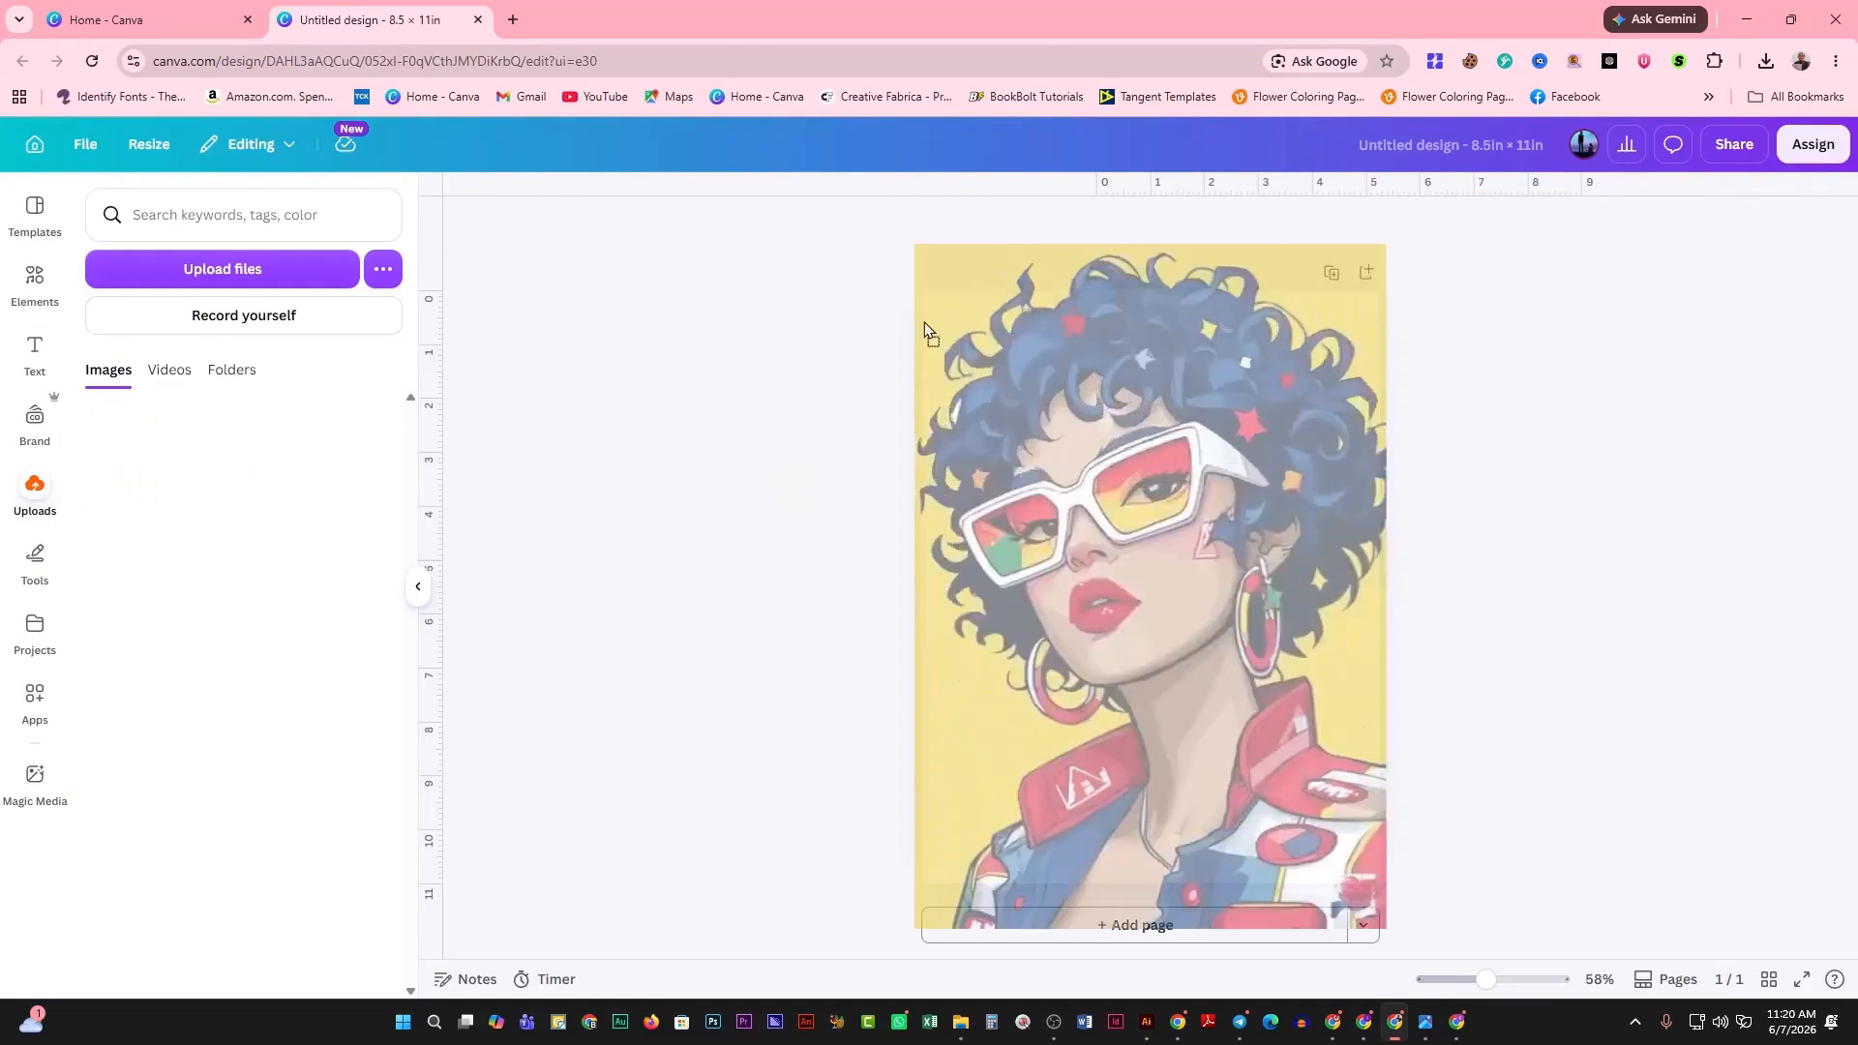
double_click(1202, 465)
drag(1203, 466, 1203, 504)
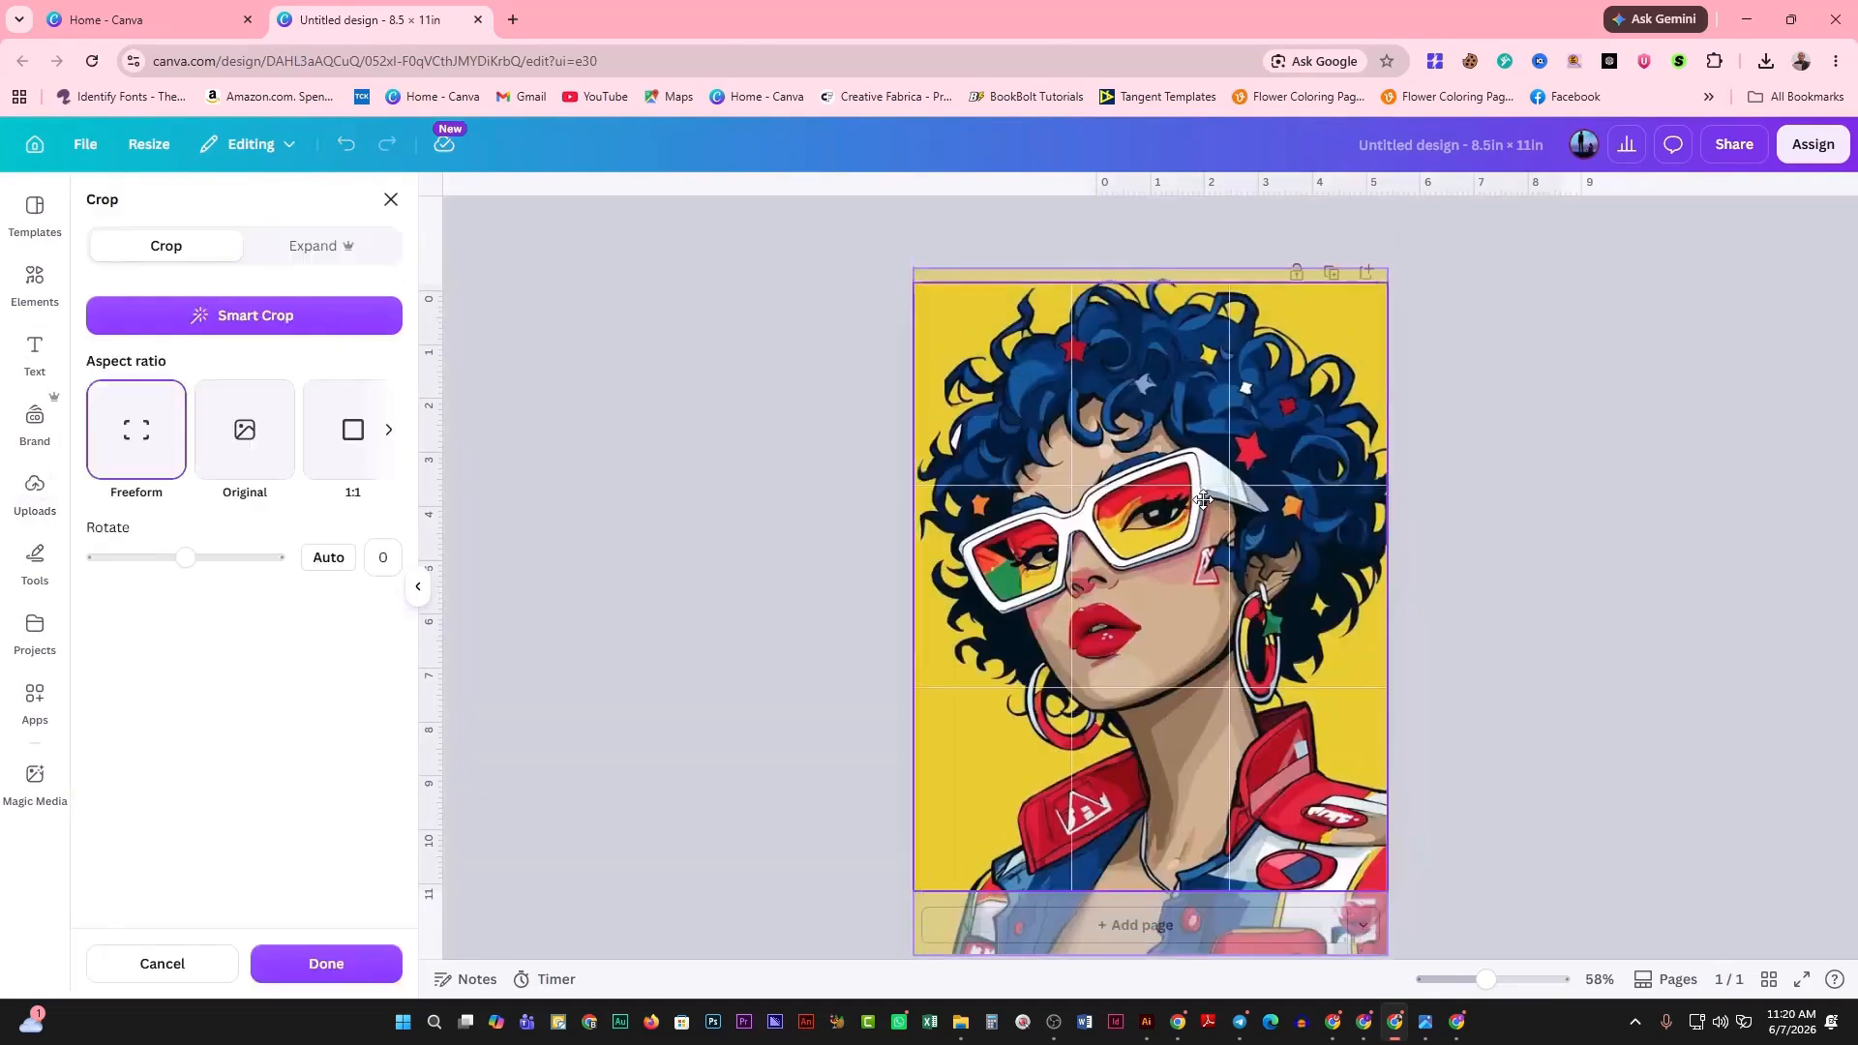
click(1560, 490)
click(1659, 600)
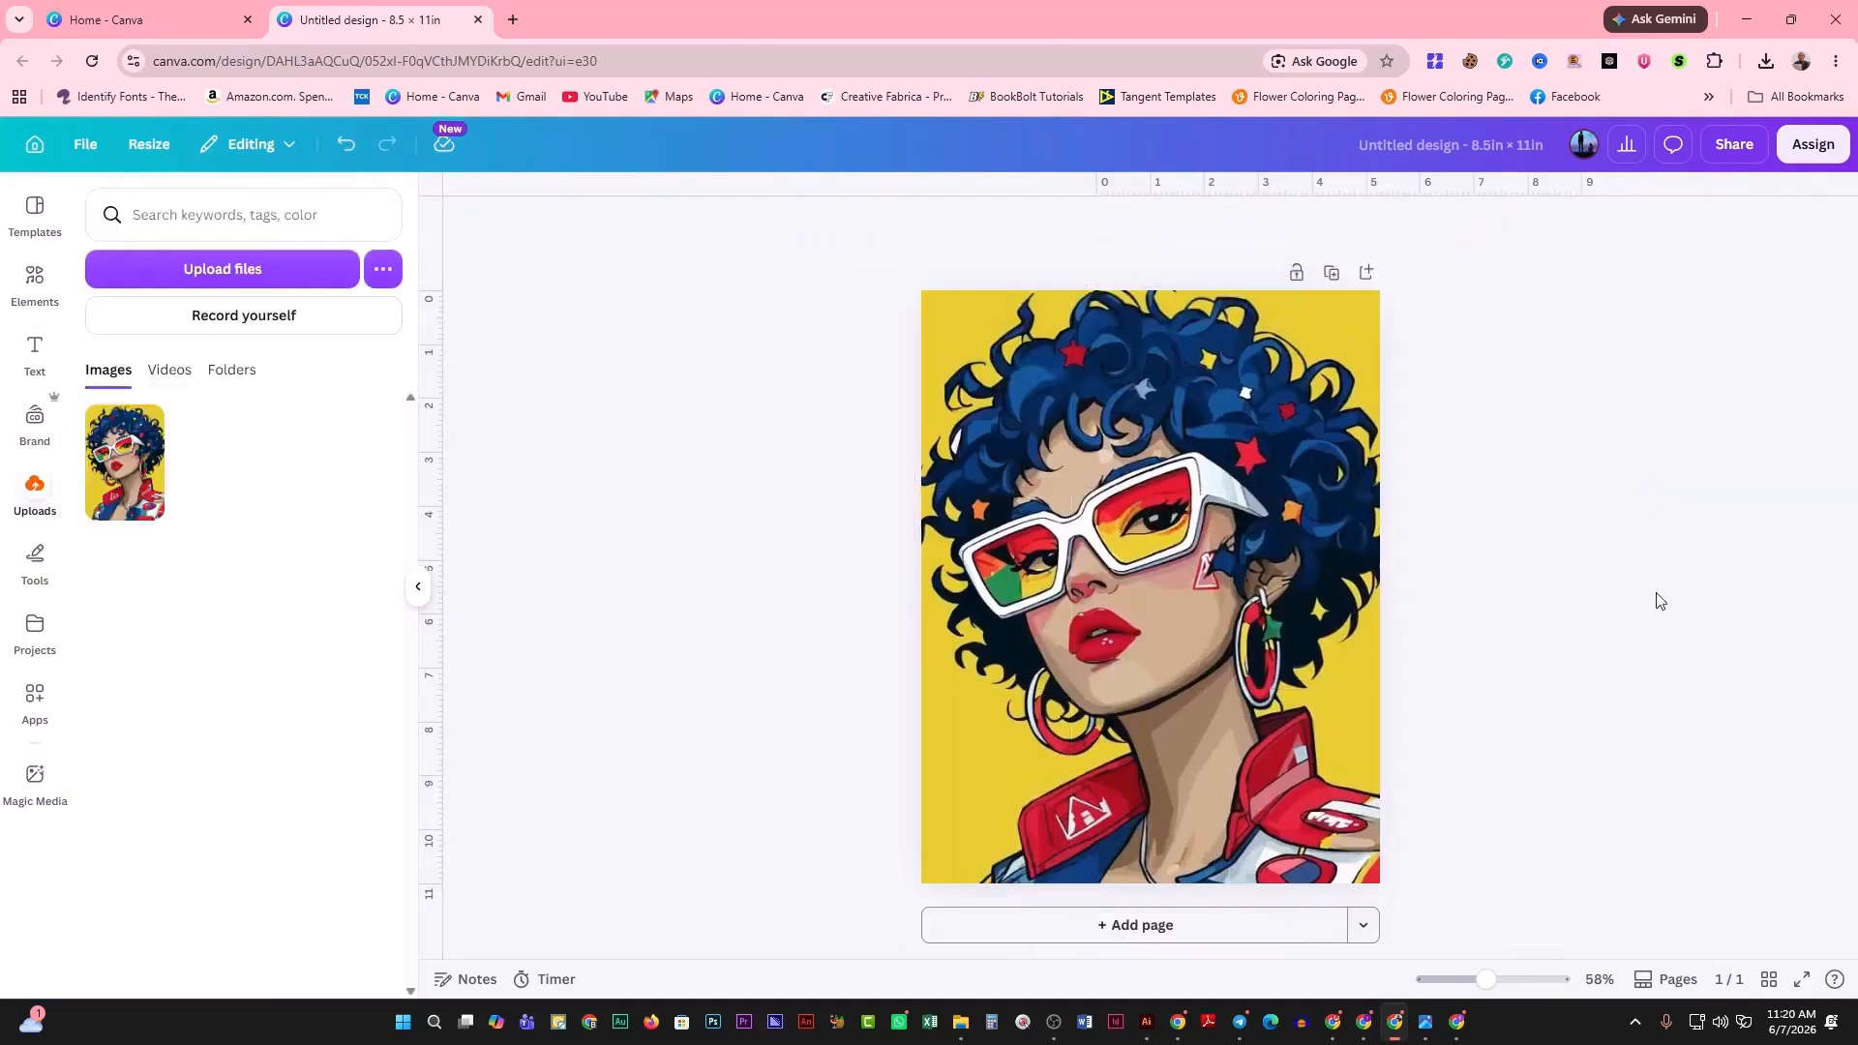
click(1734, 145)
click(1317, 706)
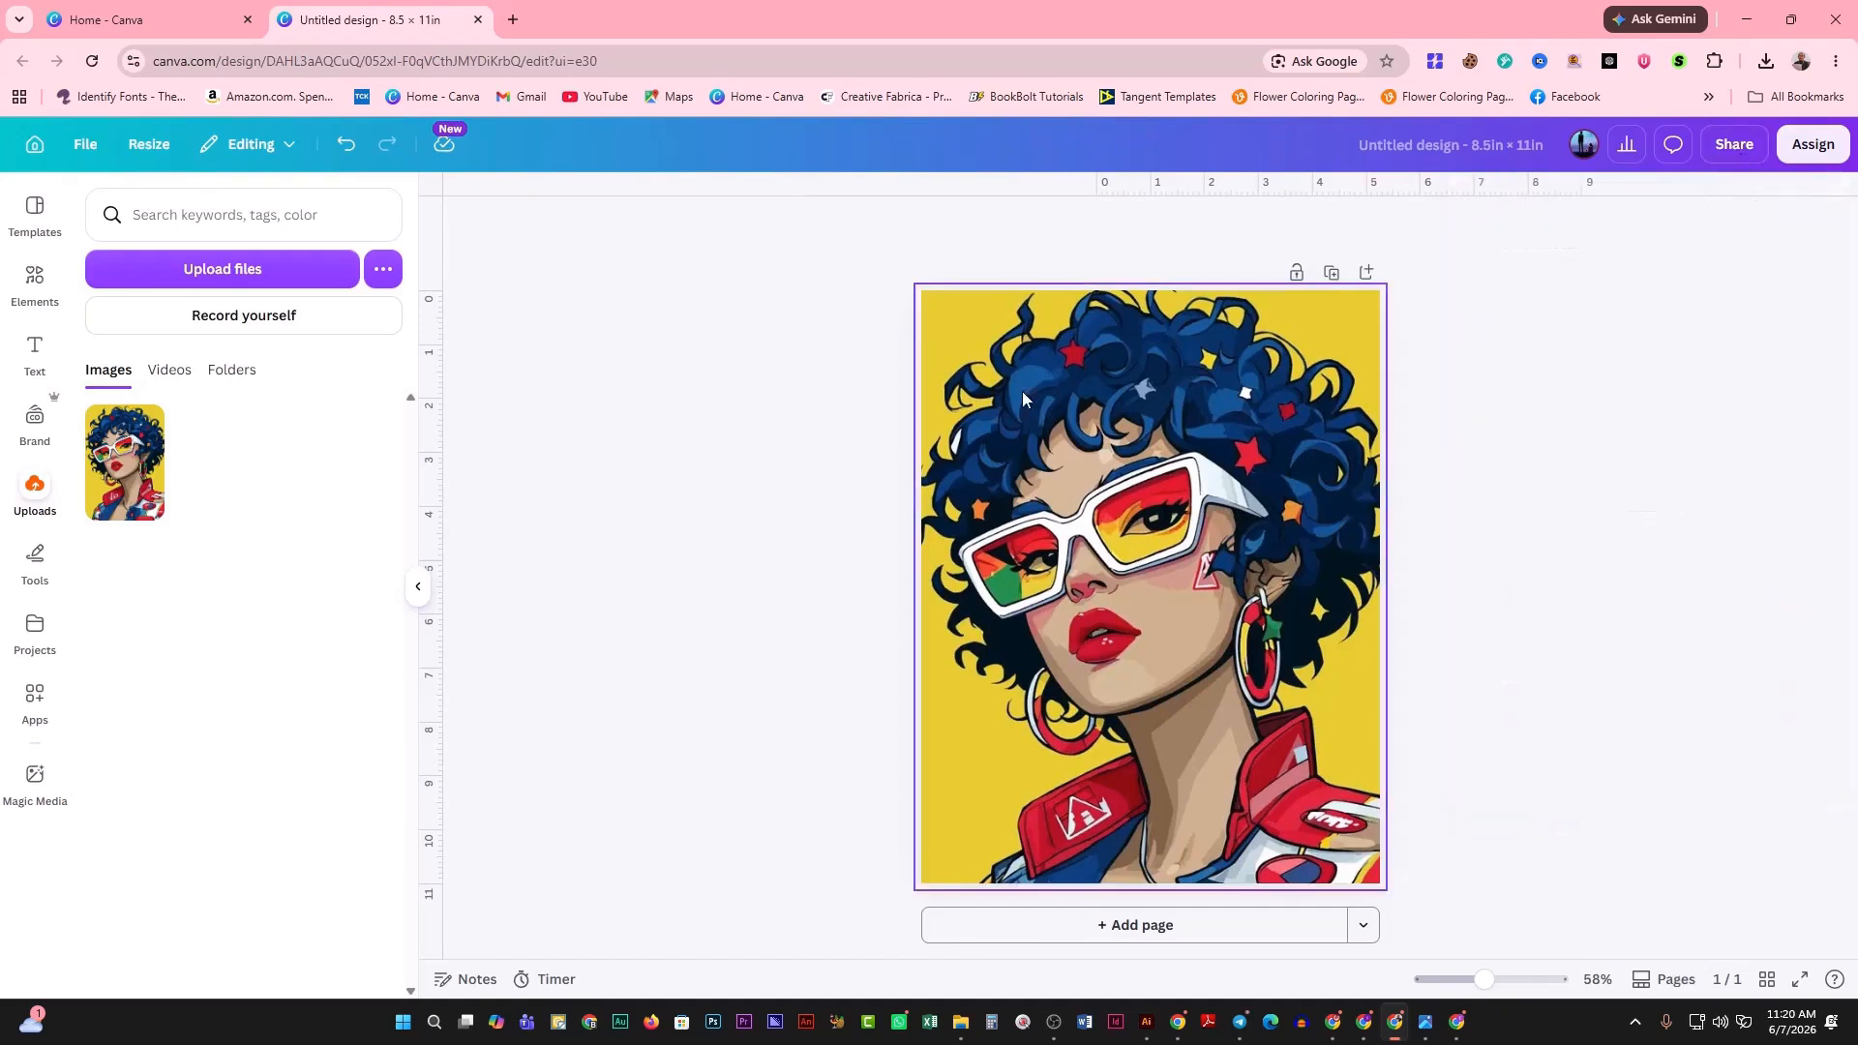
Return to Mystery Mosaic AI, upload Final Size.jpg from the Test File in Gencolor By Number folder, and check the mosaic preview.
click(1746, 16)
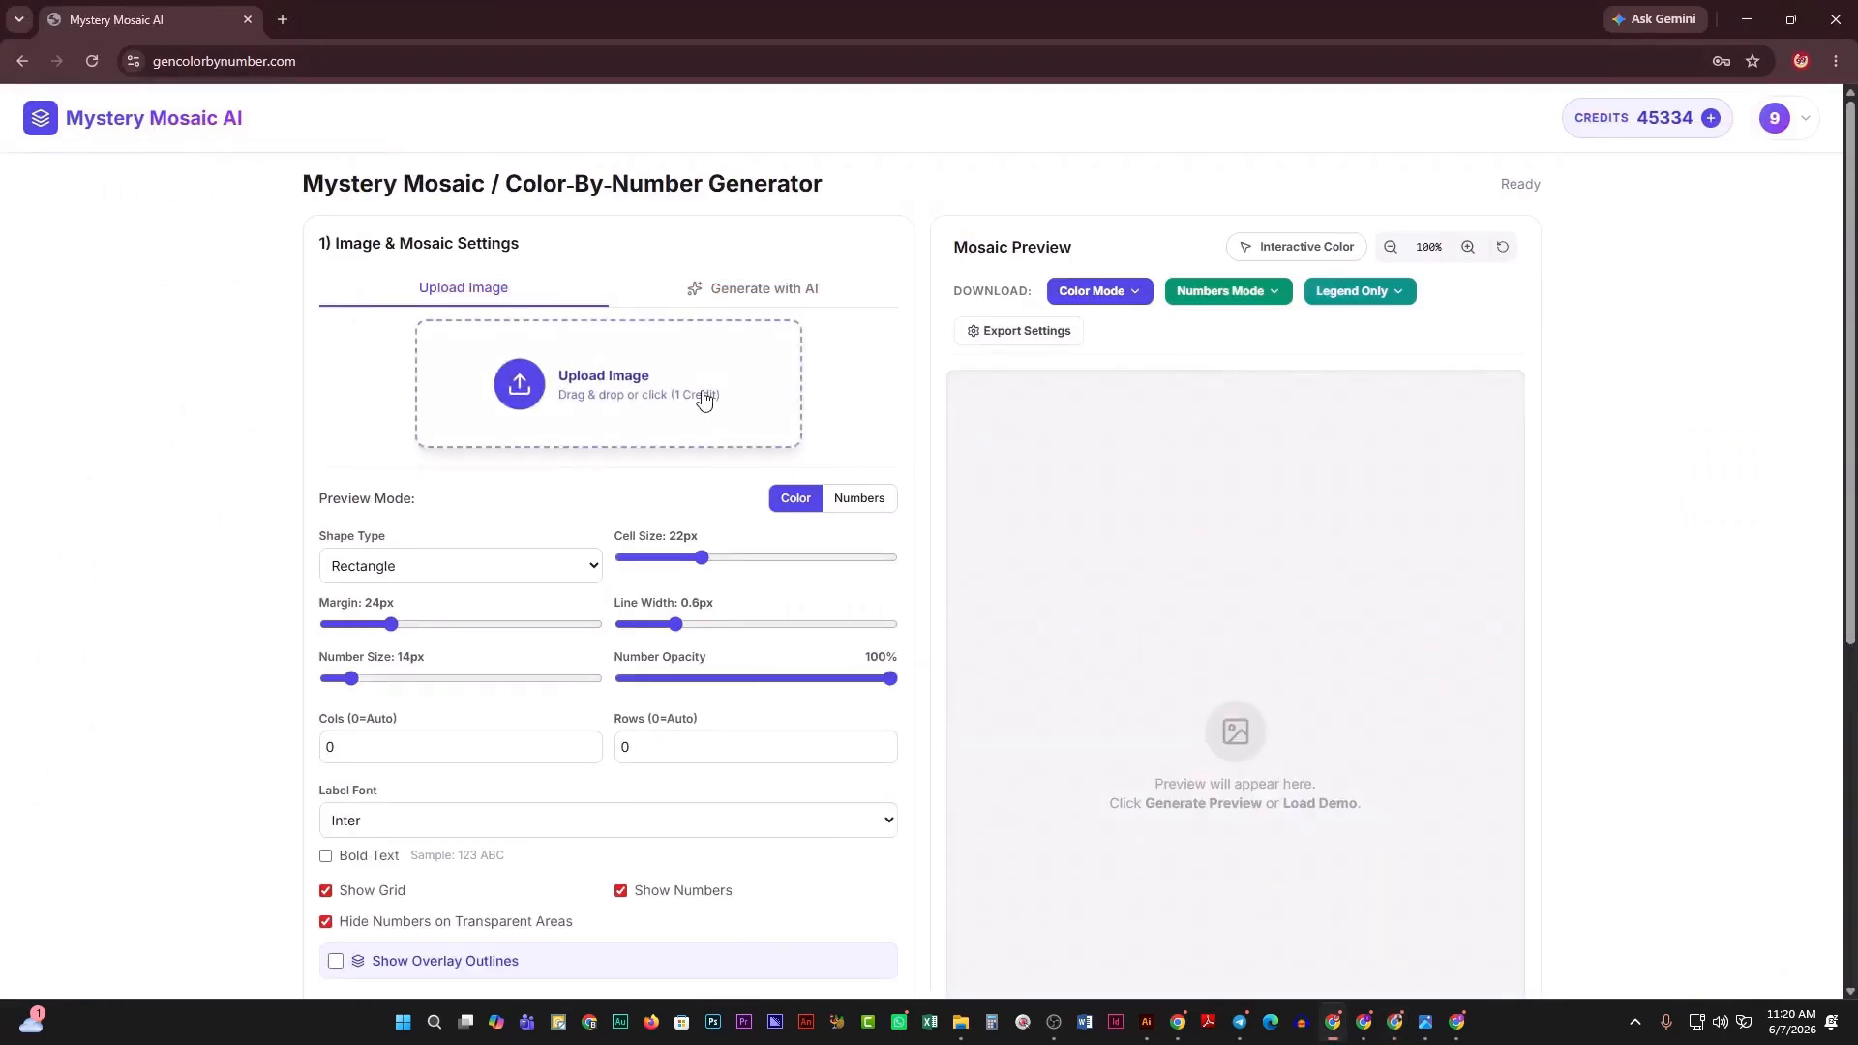
click(618, 384)
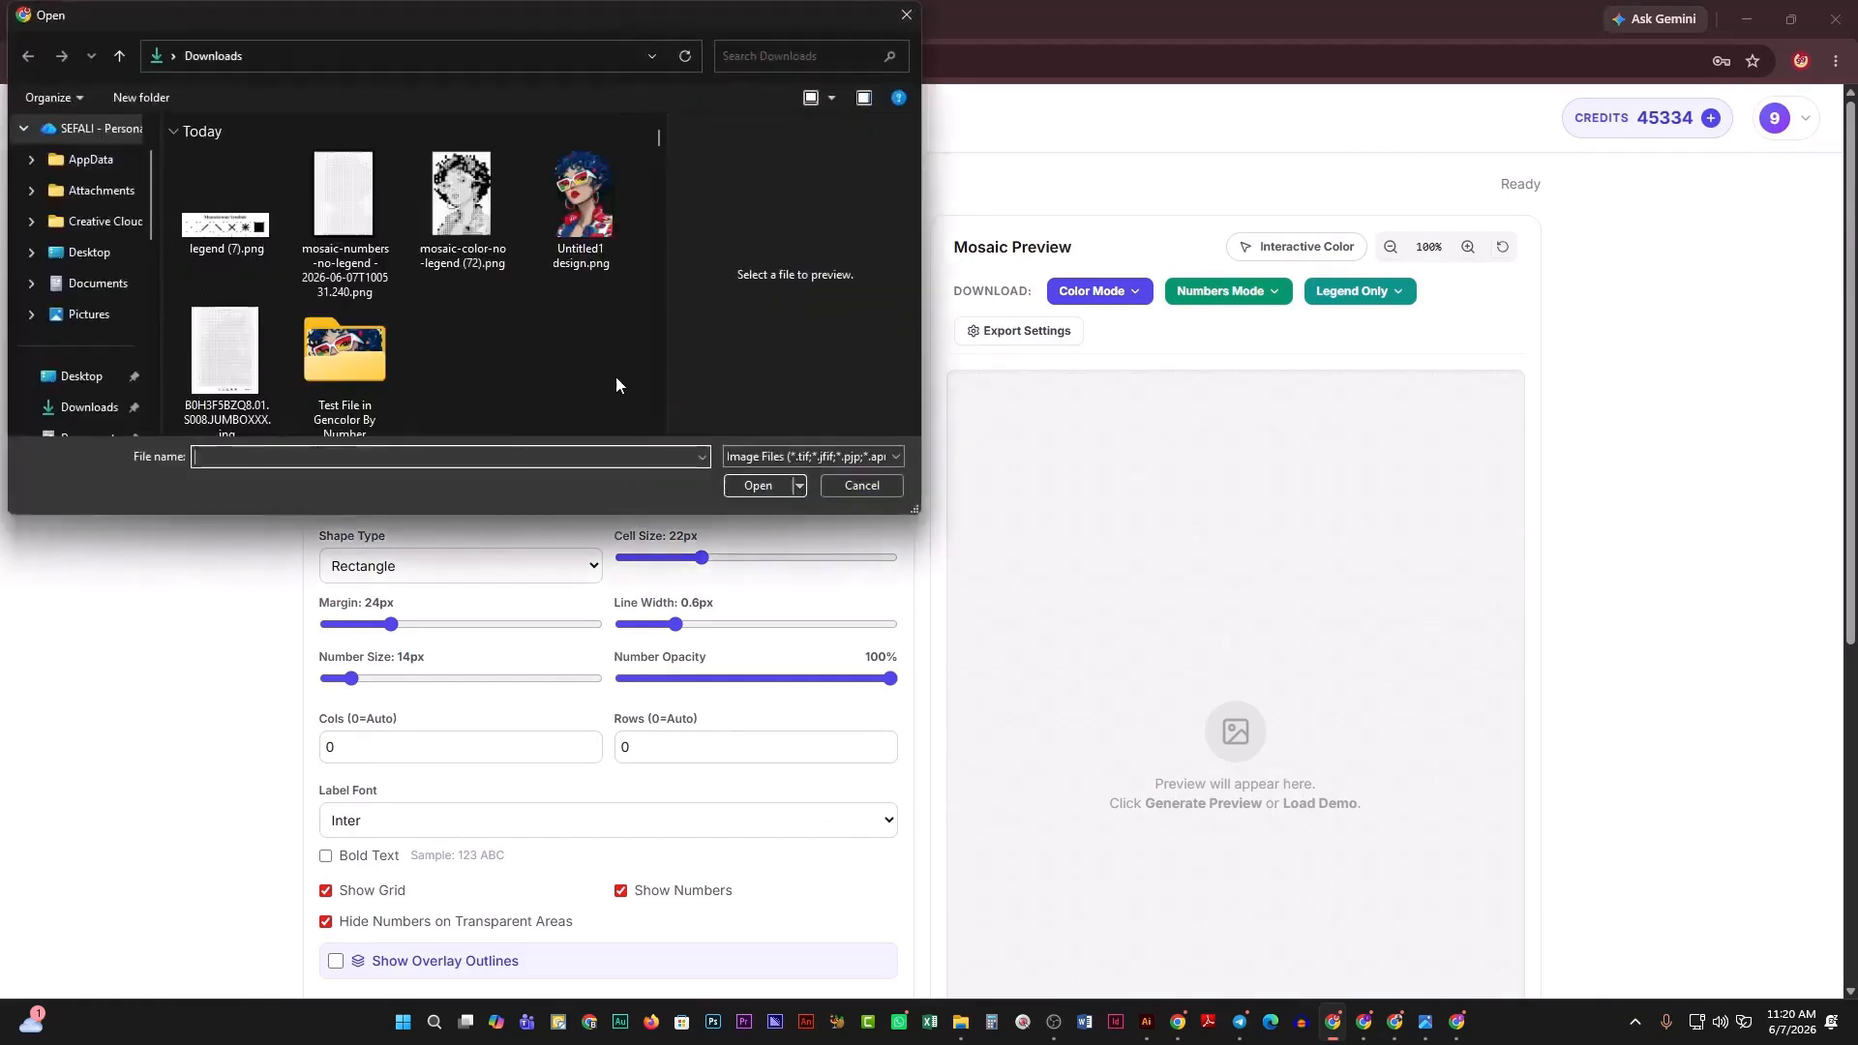
double_click(339, 344)
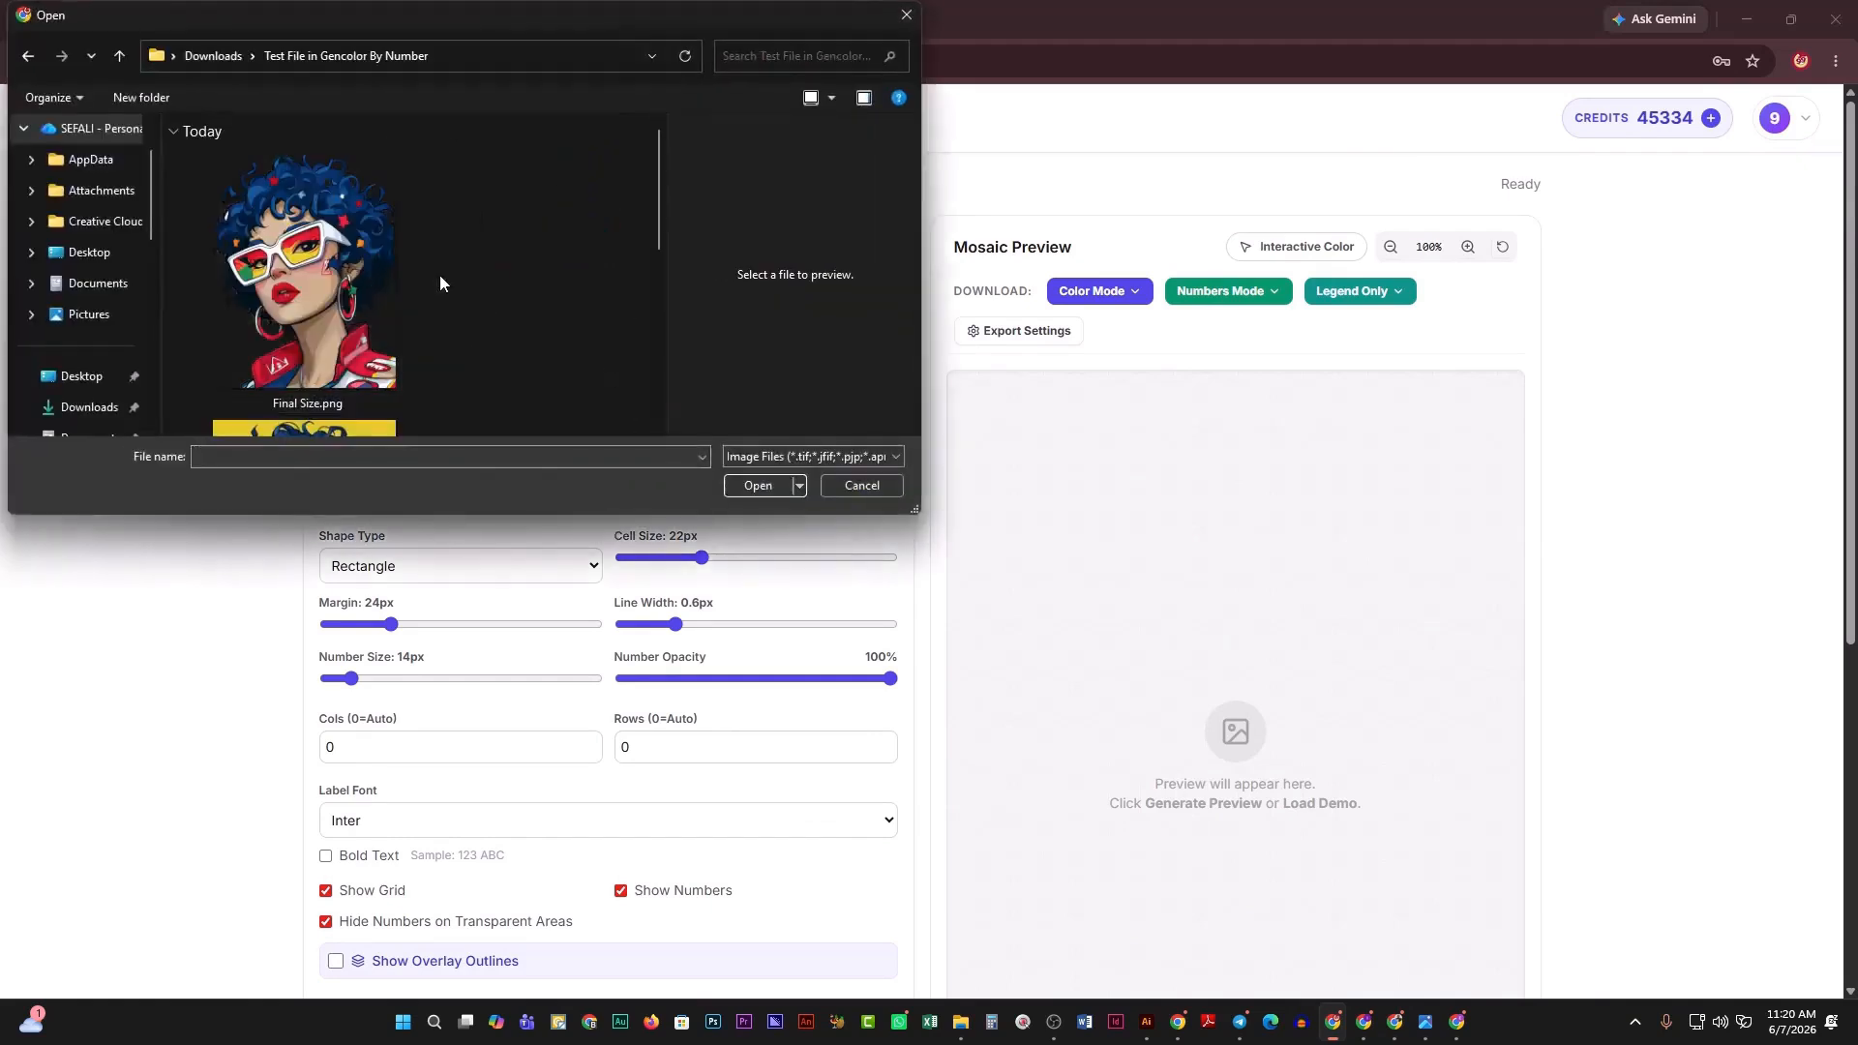
scroll(459, 288, down, 3)
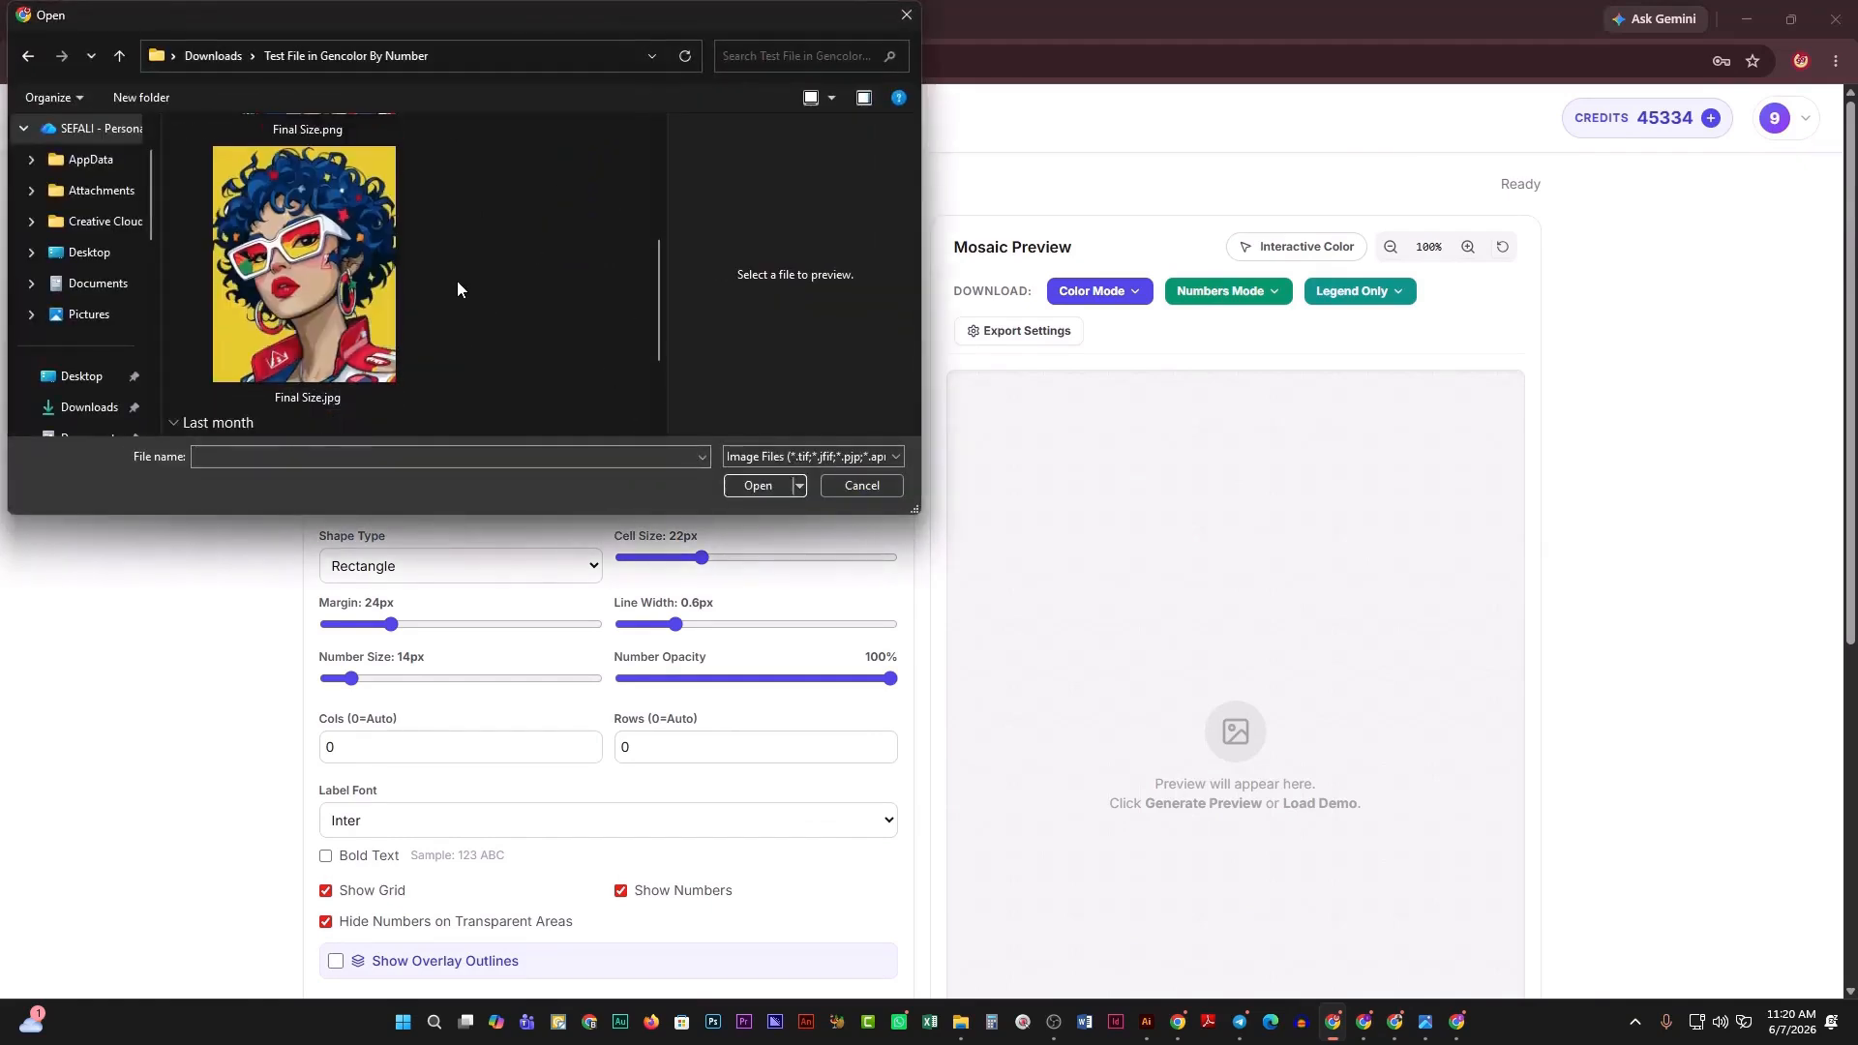
mouse_move(660, 307)
mouse_down()
mouse_move(659, 285)
mouse_move(656, 305)
mouse_up()
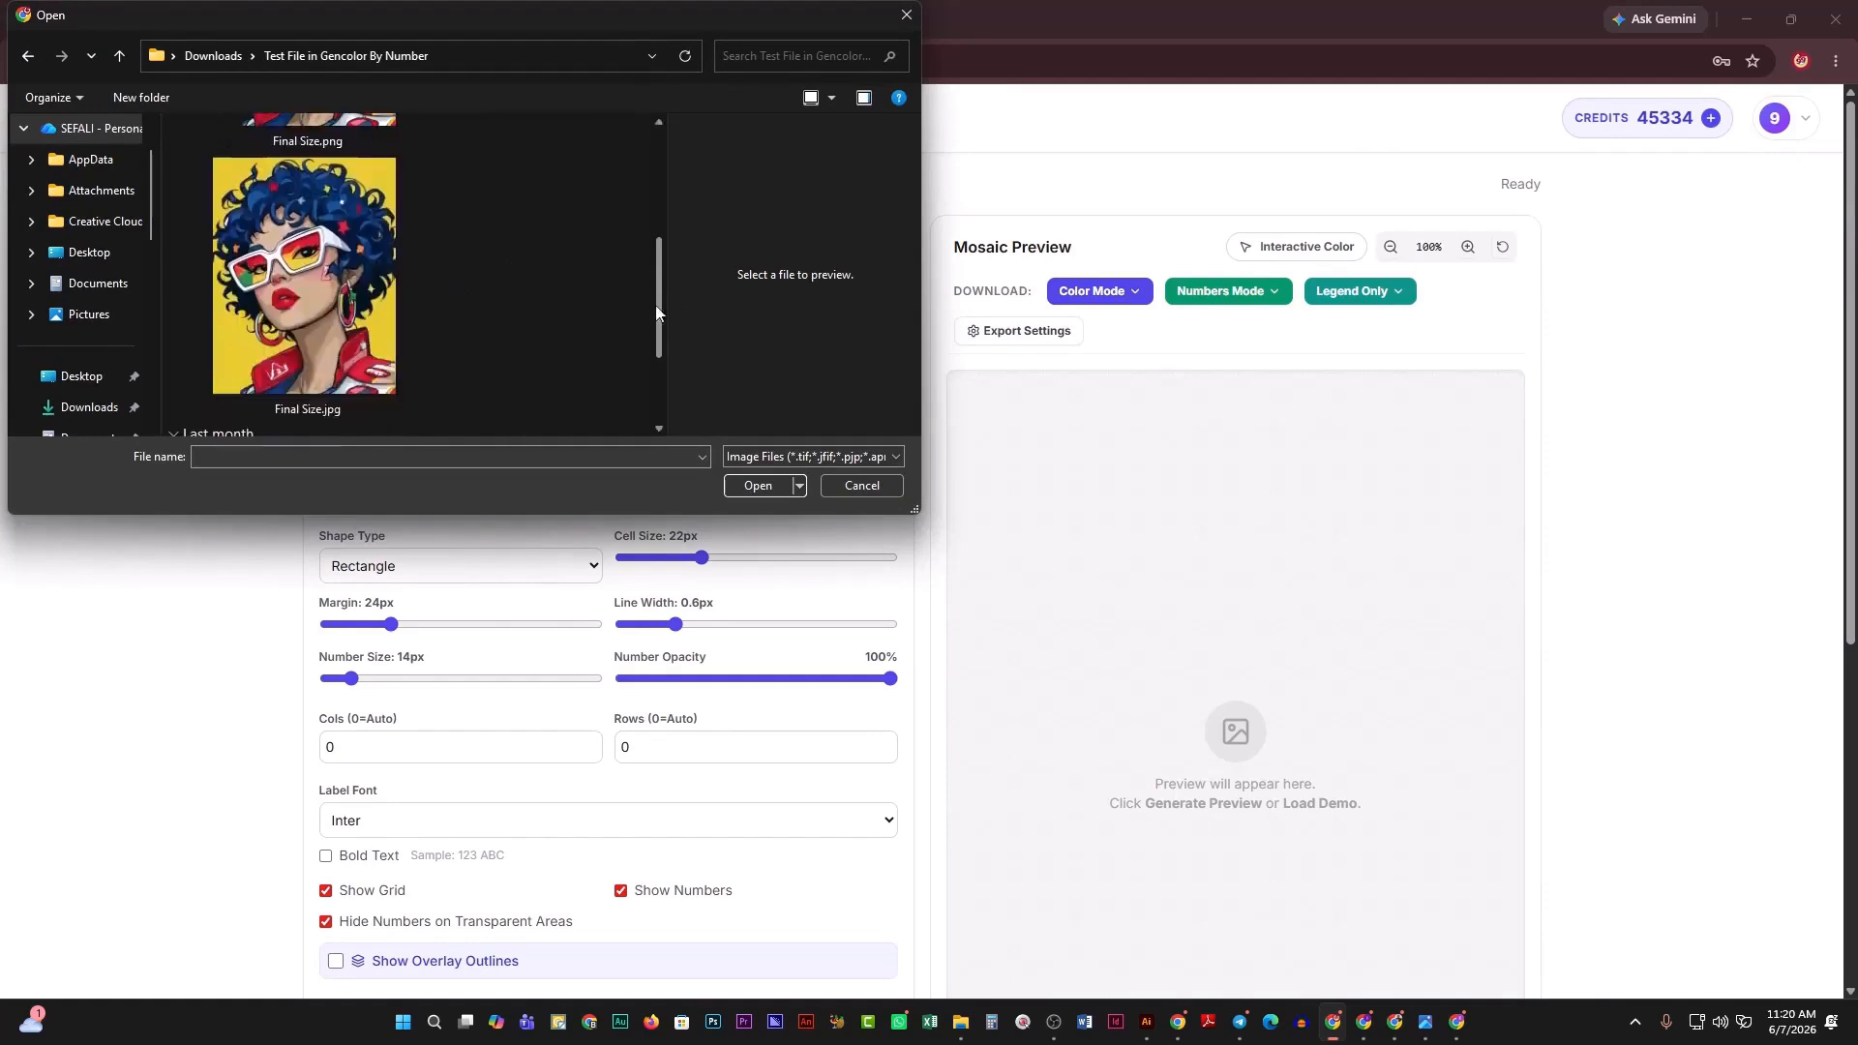
click(360, 309)
click(758, 486)
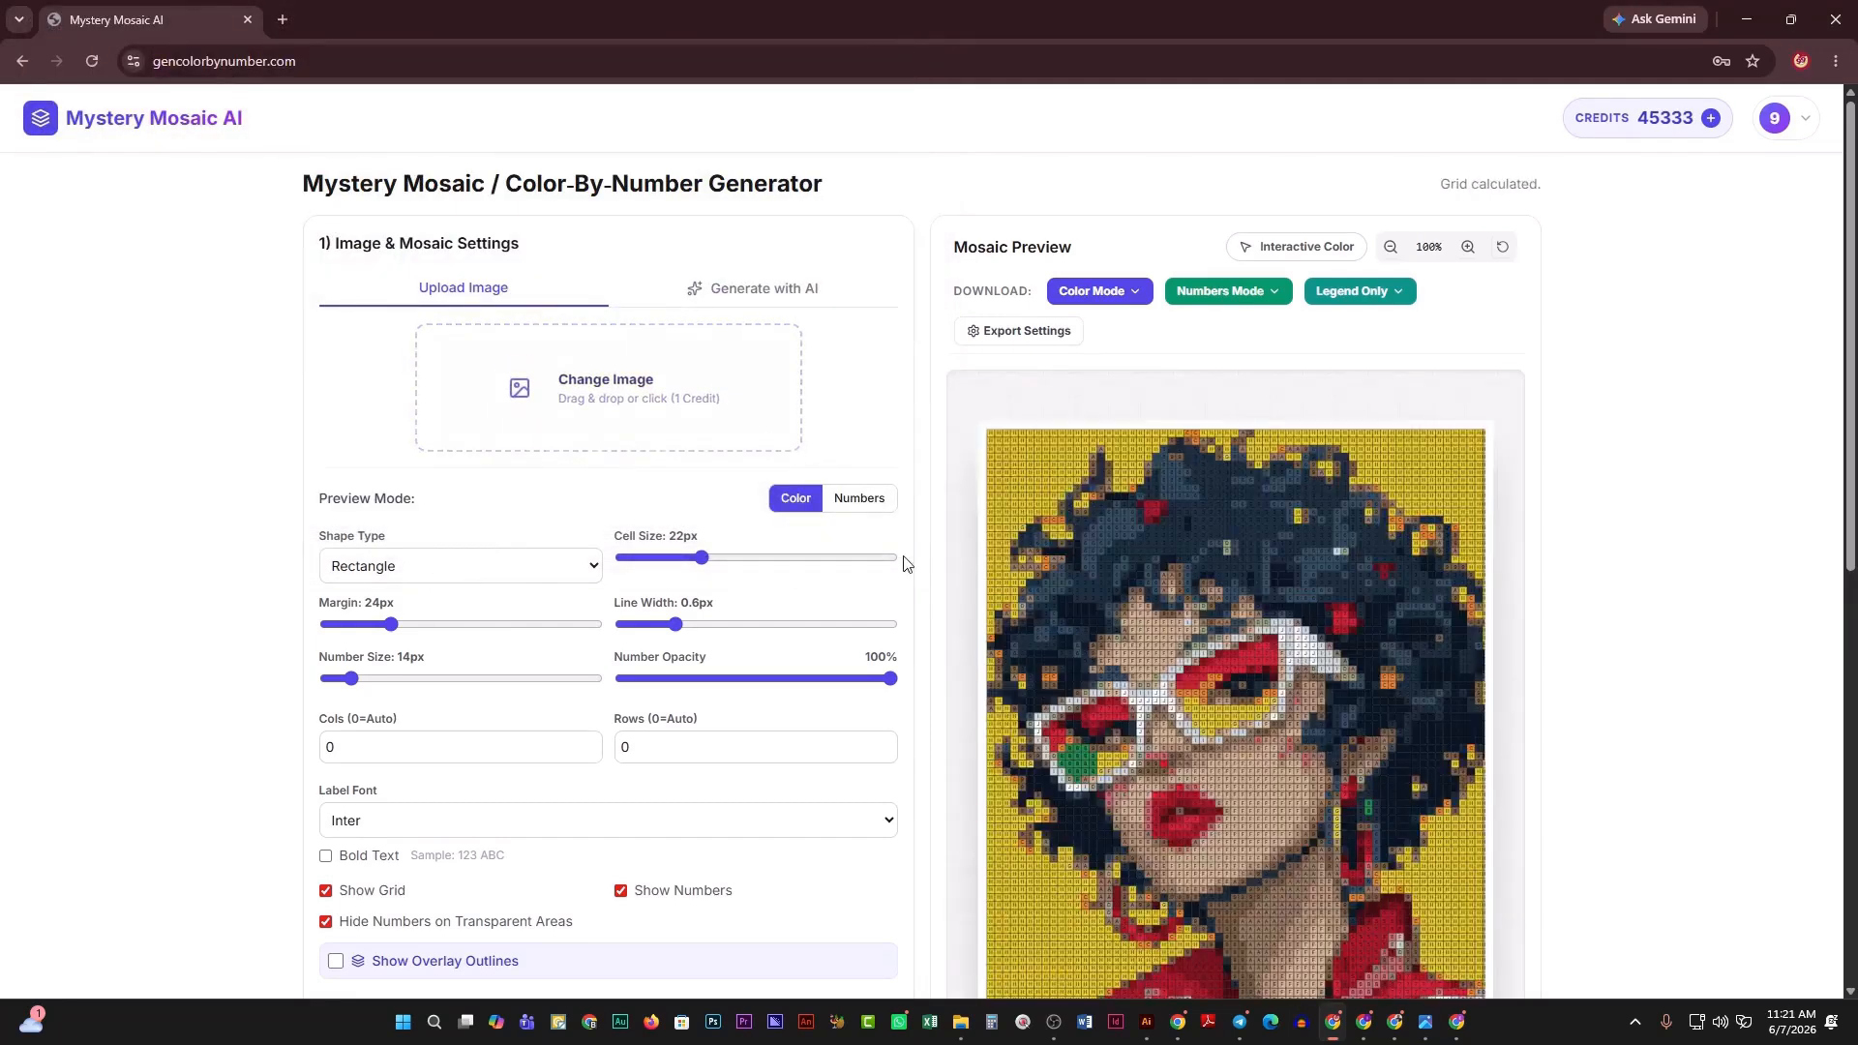
scroll(895, 566, down, 2)
scroll(888, 566, up, 2)
scroll(987, 497, down, 2)
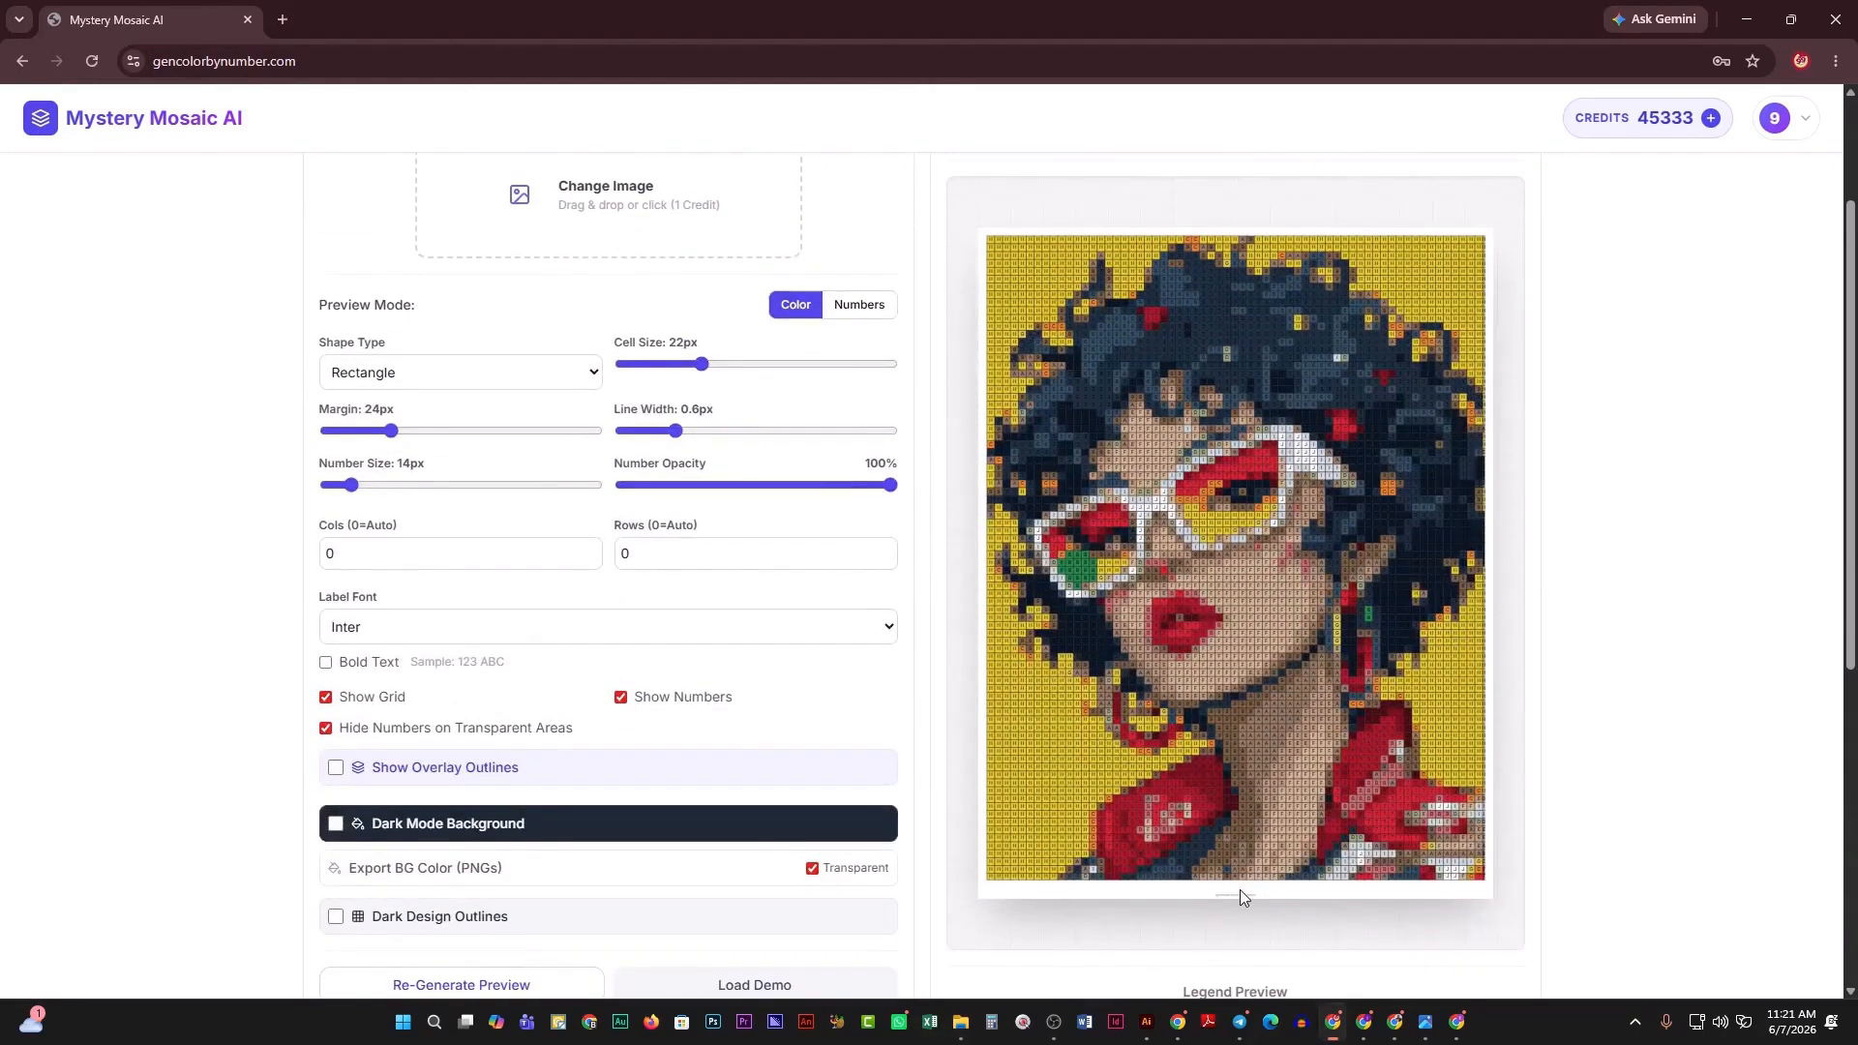
Examine the color mosaic preview enlarged, down to the branding text below the grid.
scroll(1378, 274, up, 2)
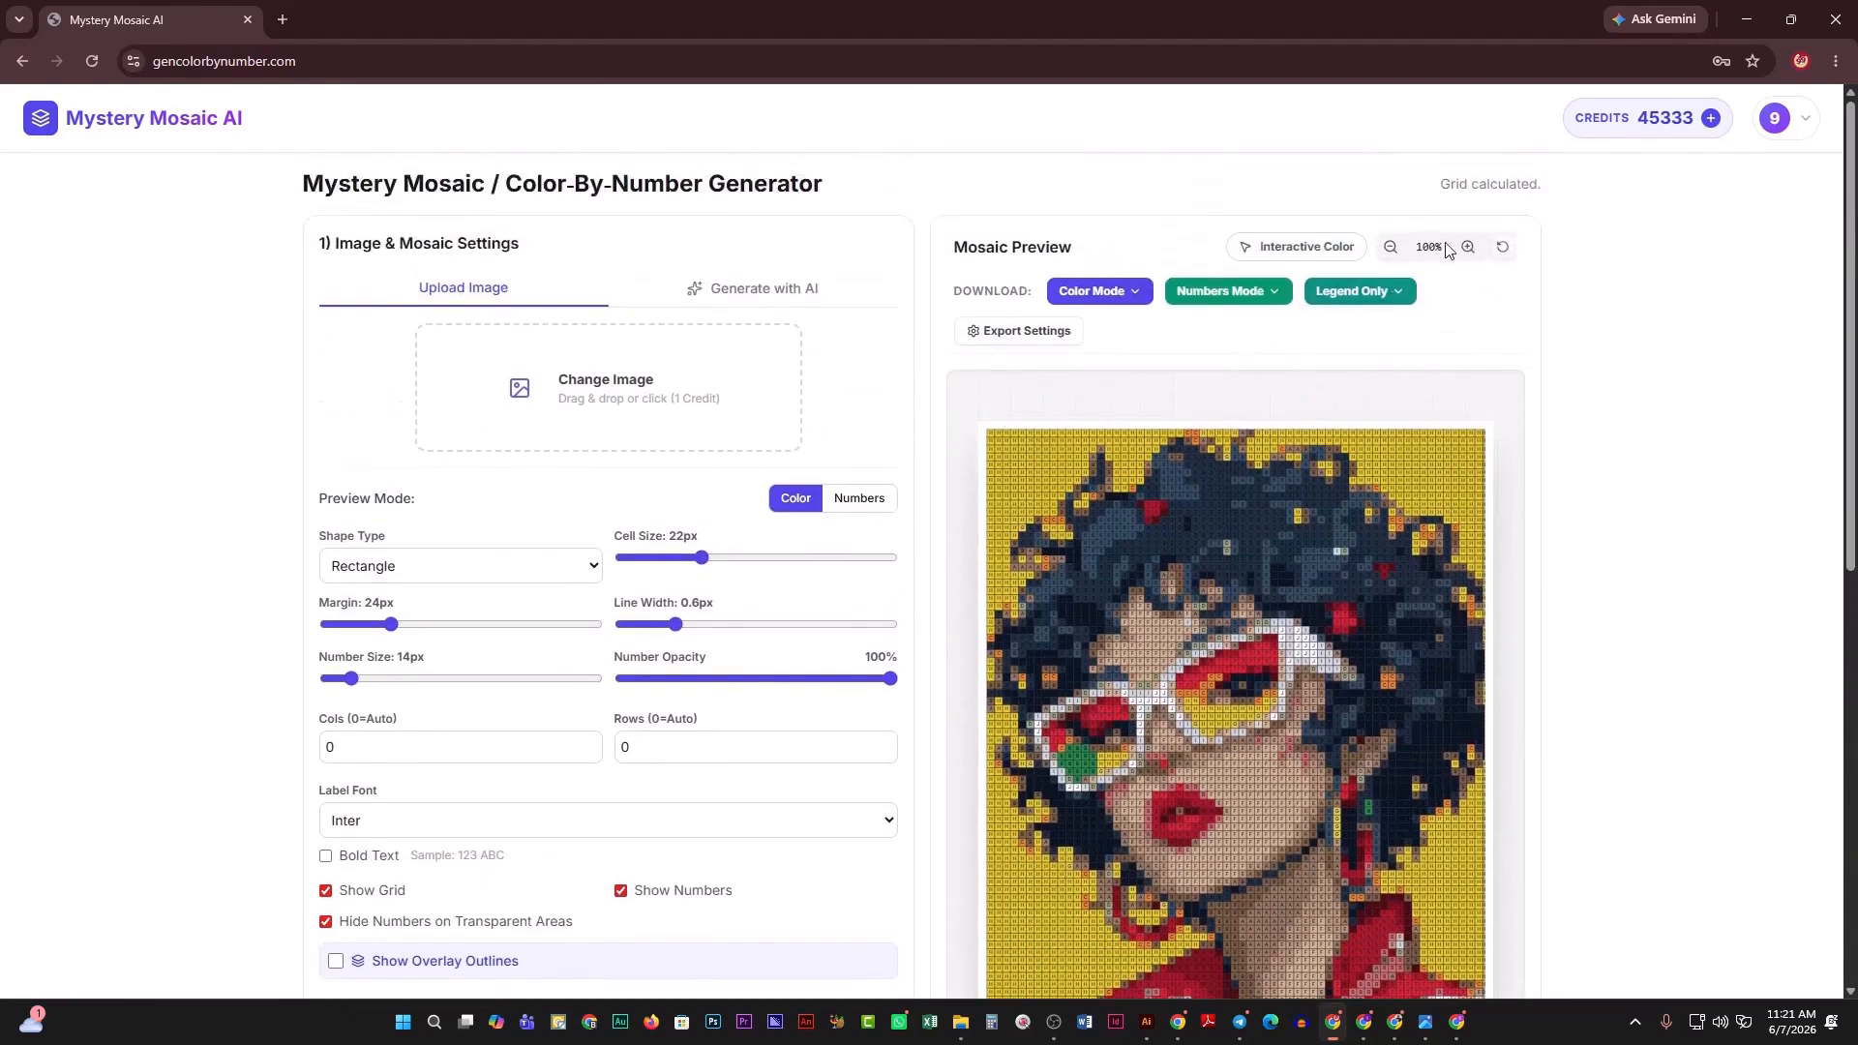
scroll(1467, 281, down, 2)
scroll(1467, 300, up, 2)
click(1467, 252)
click(1459, 252)
scroll(1425, 586, down, 4)
scroll(1425, 587, down, 8)
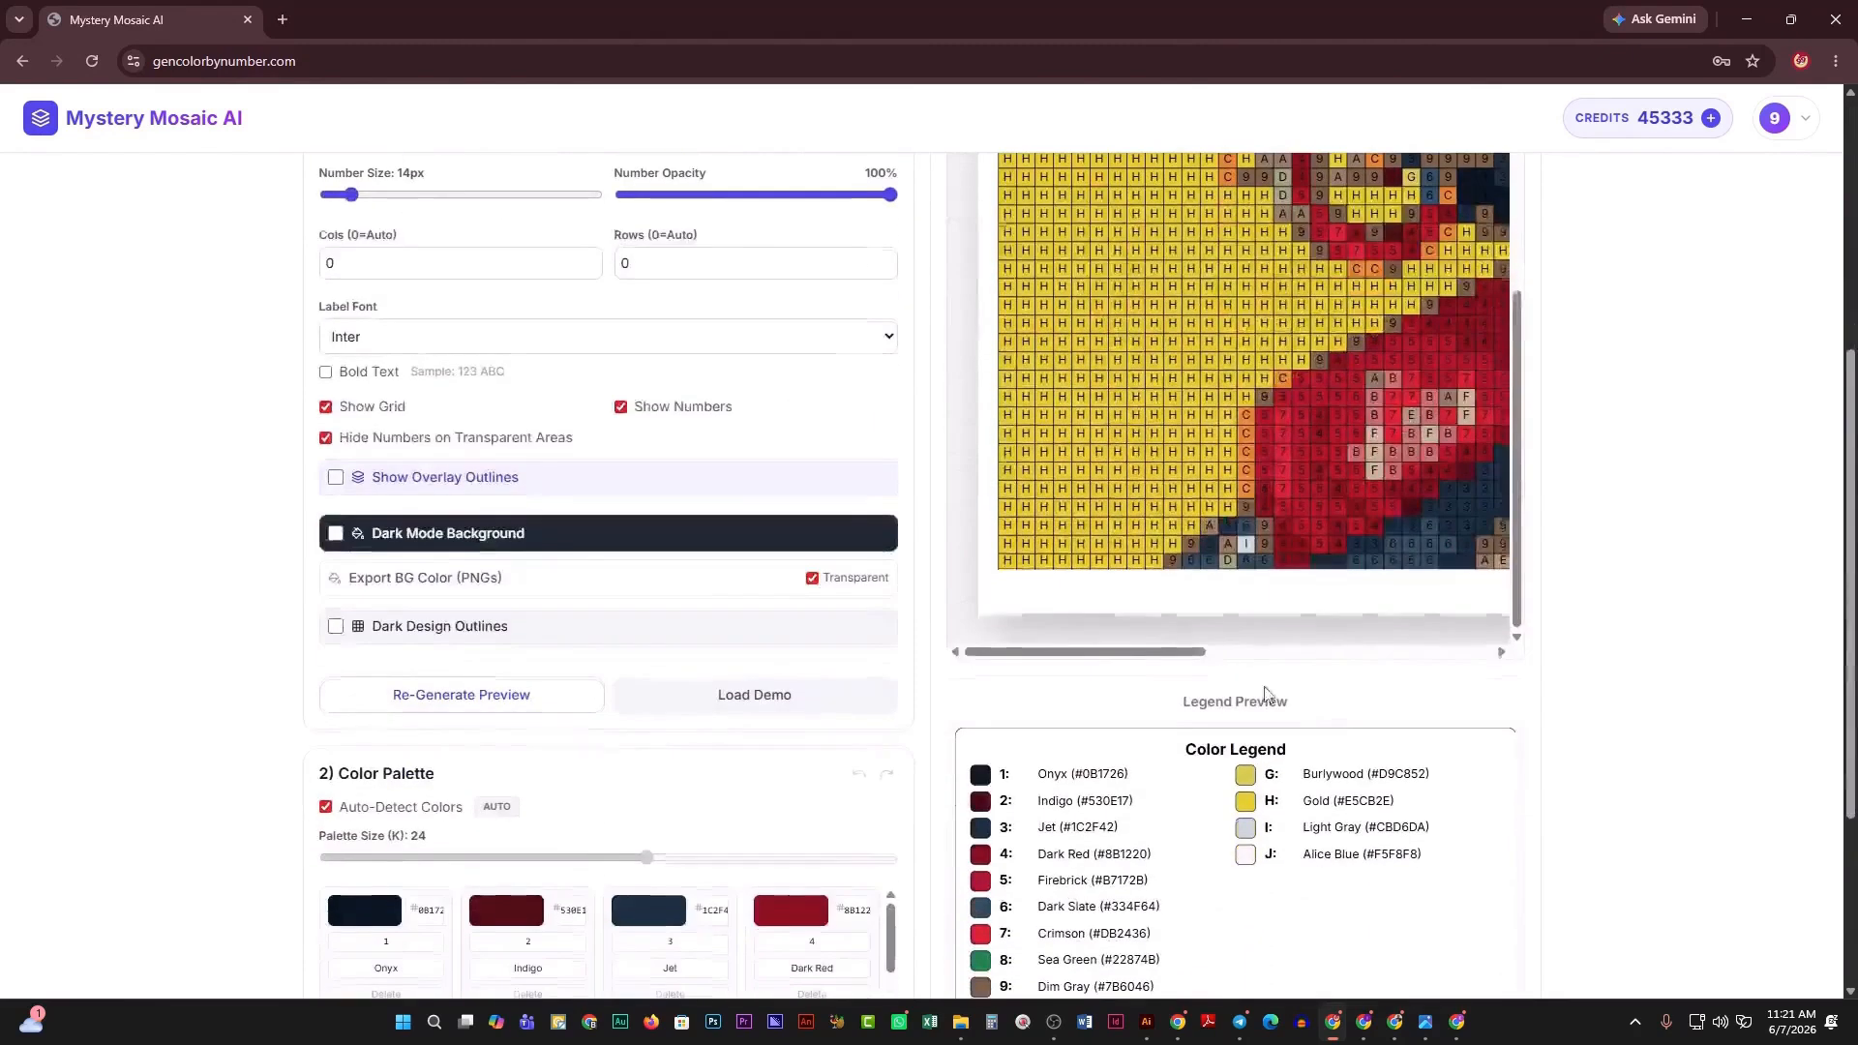
drag(1278, 653, 1334, 654)
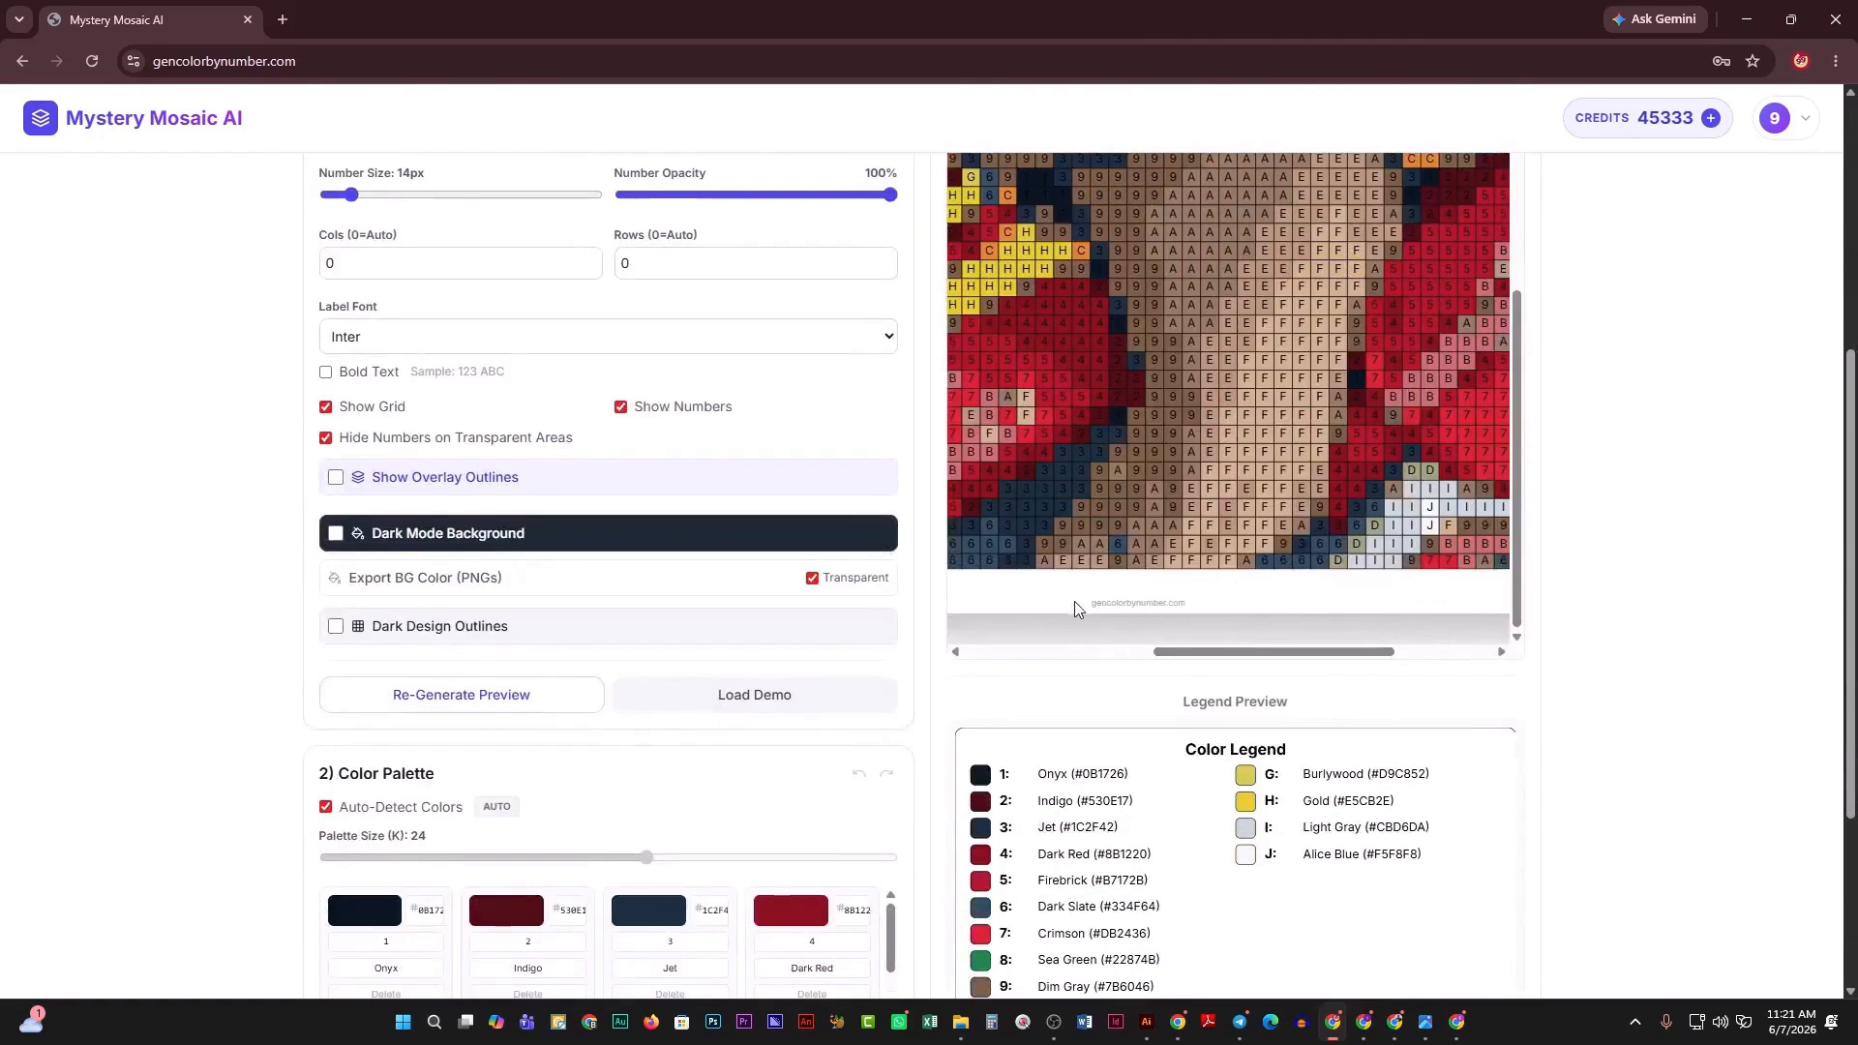
drag(1203, 653, 1158, 655)
scroll(1210, 585, up, 4)
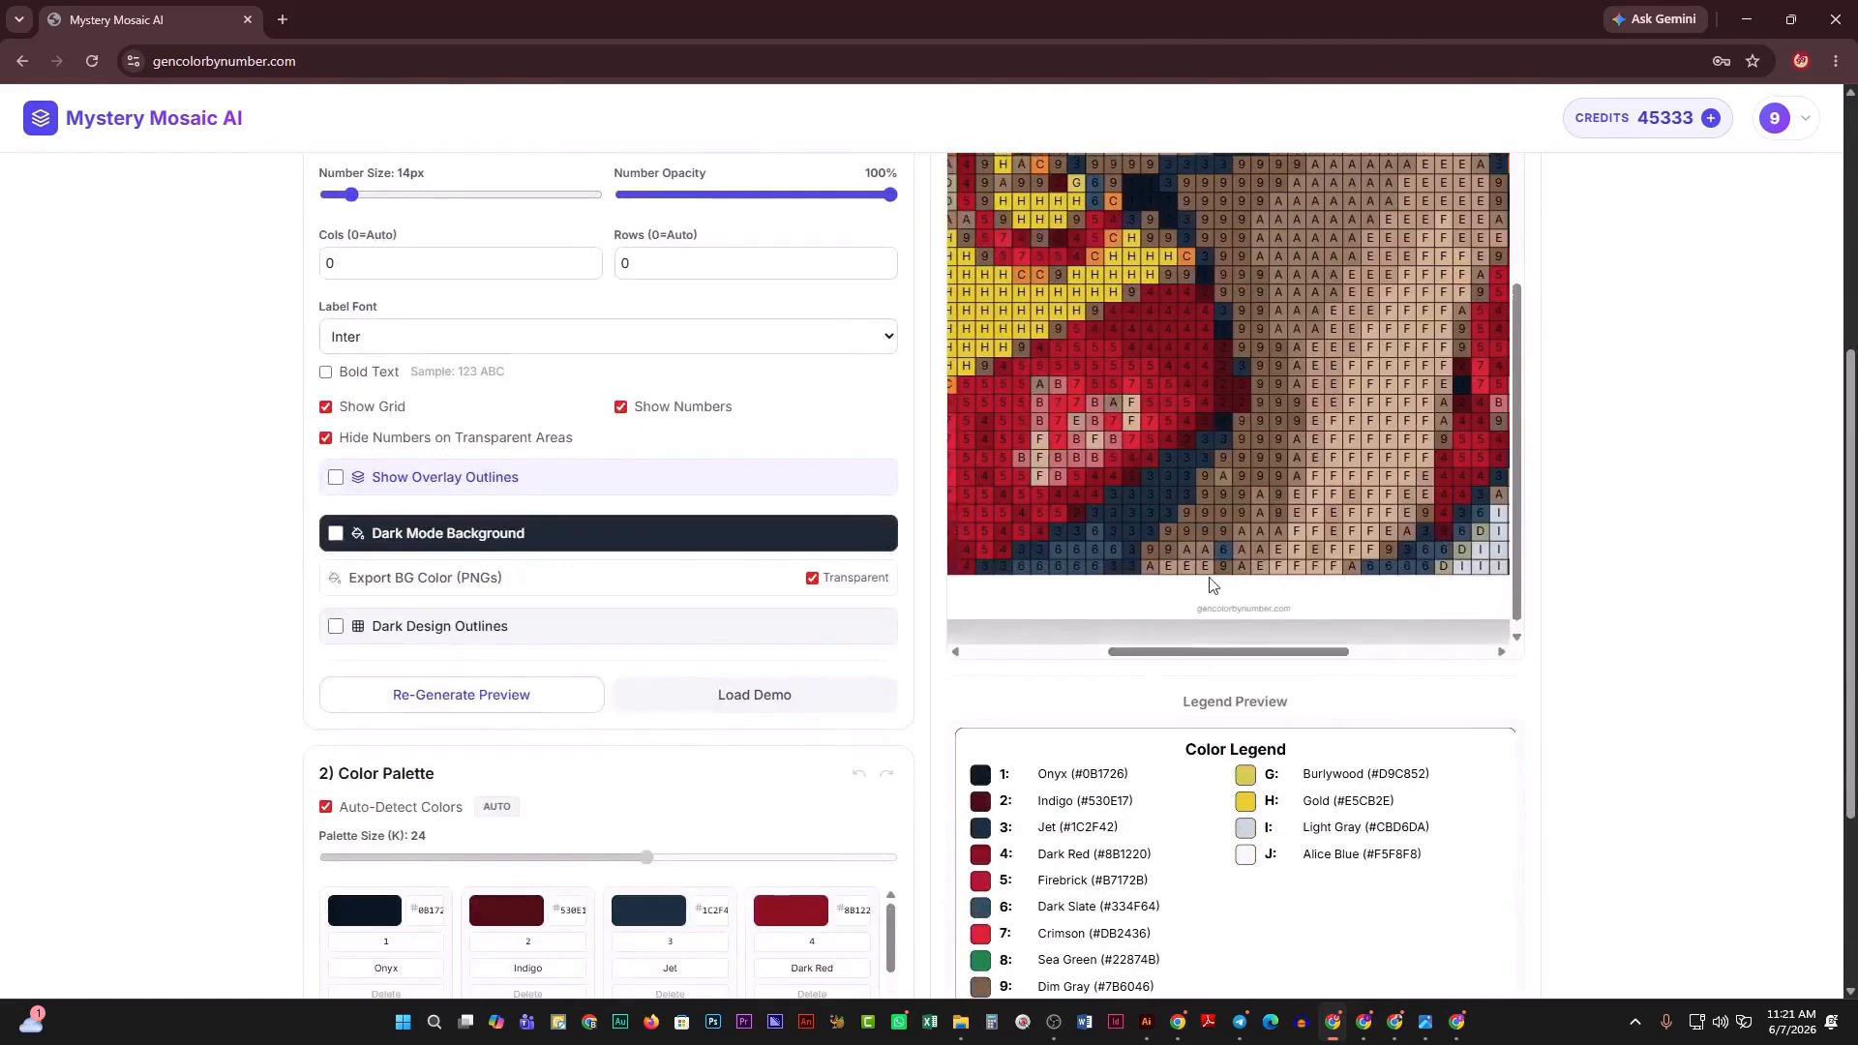
scroll(1175, 530, up, 8)
click(1502, 247)
Remove the branding/copyright text from the export settings.
click(1050, 334)
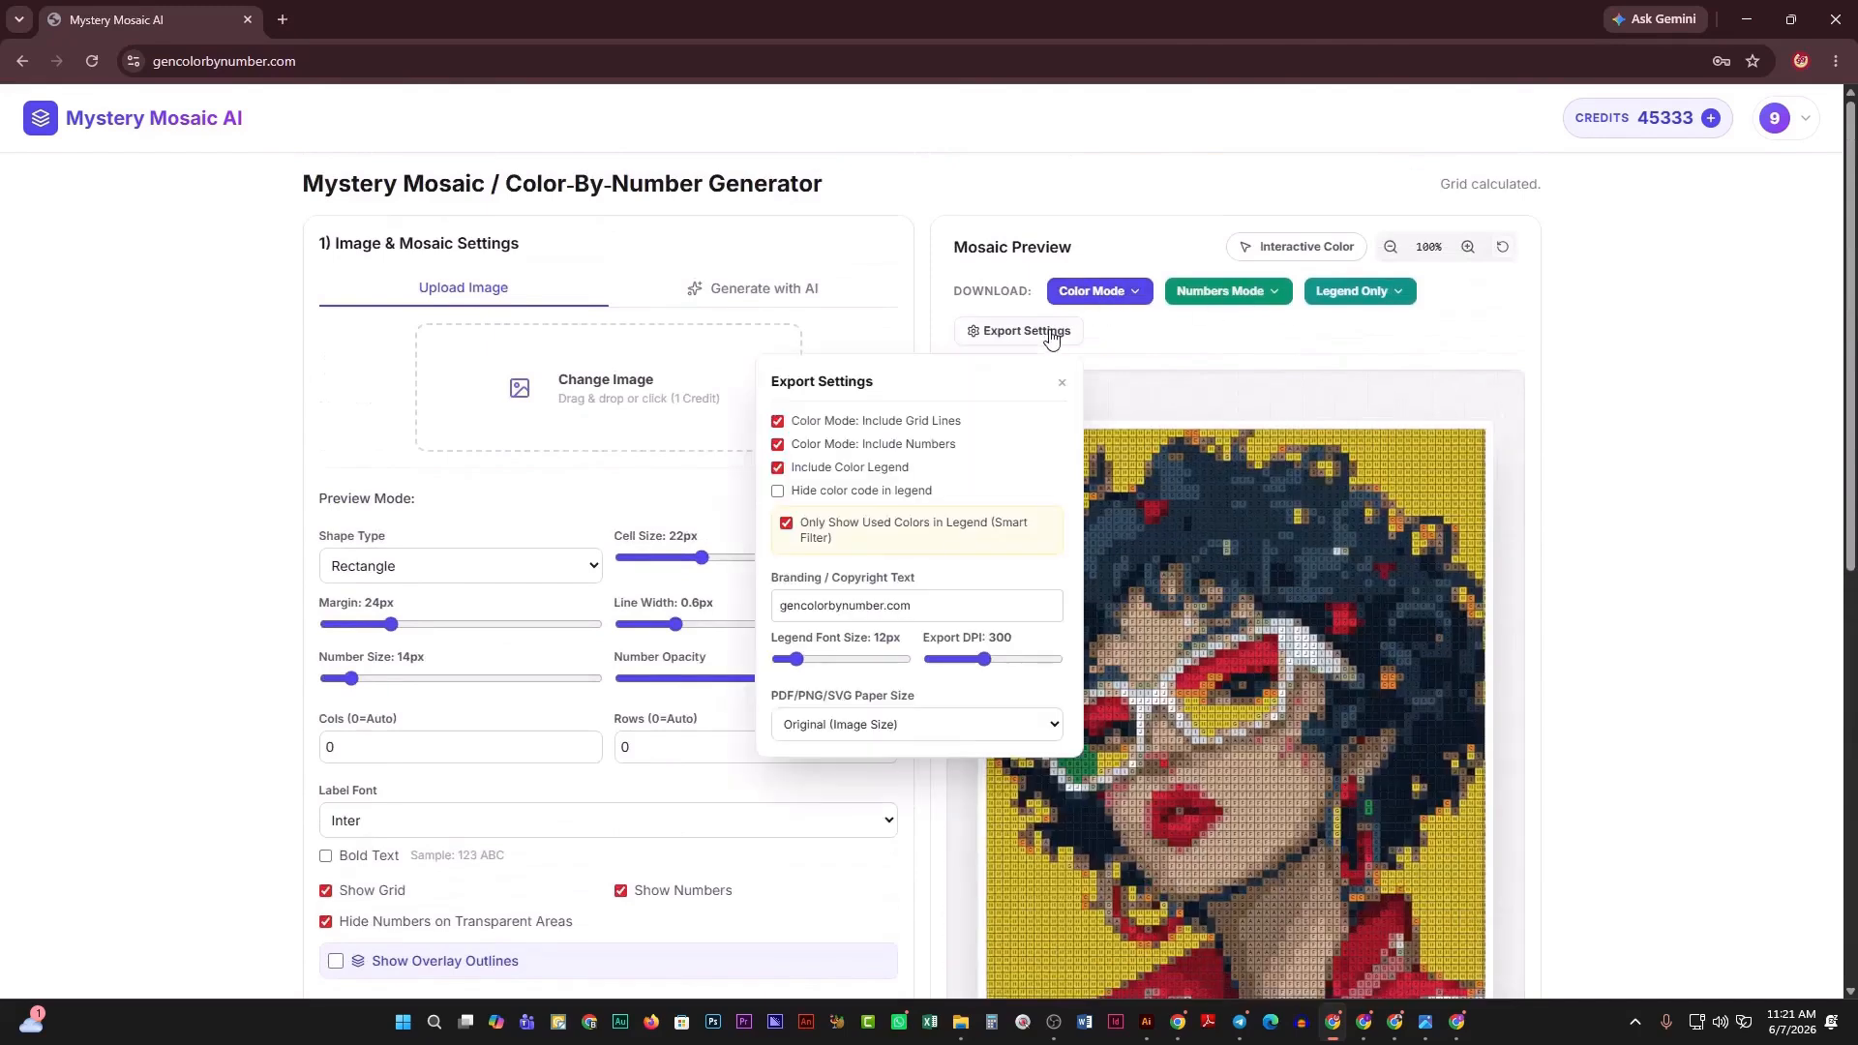
drag(926, 607, 736, 625)
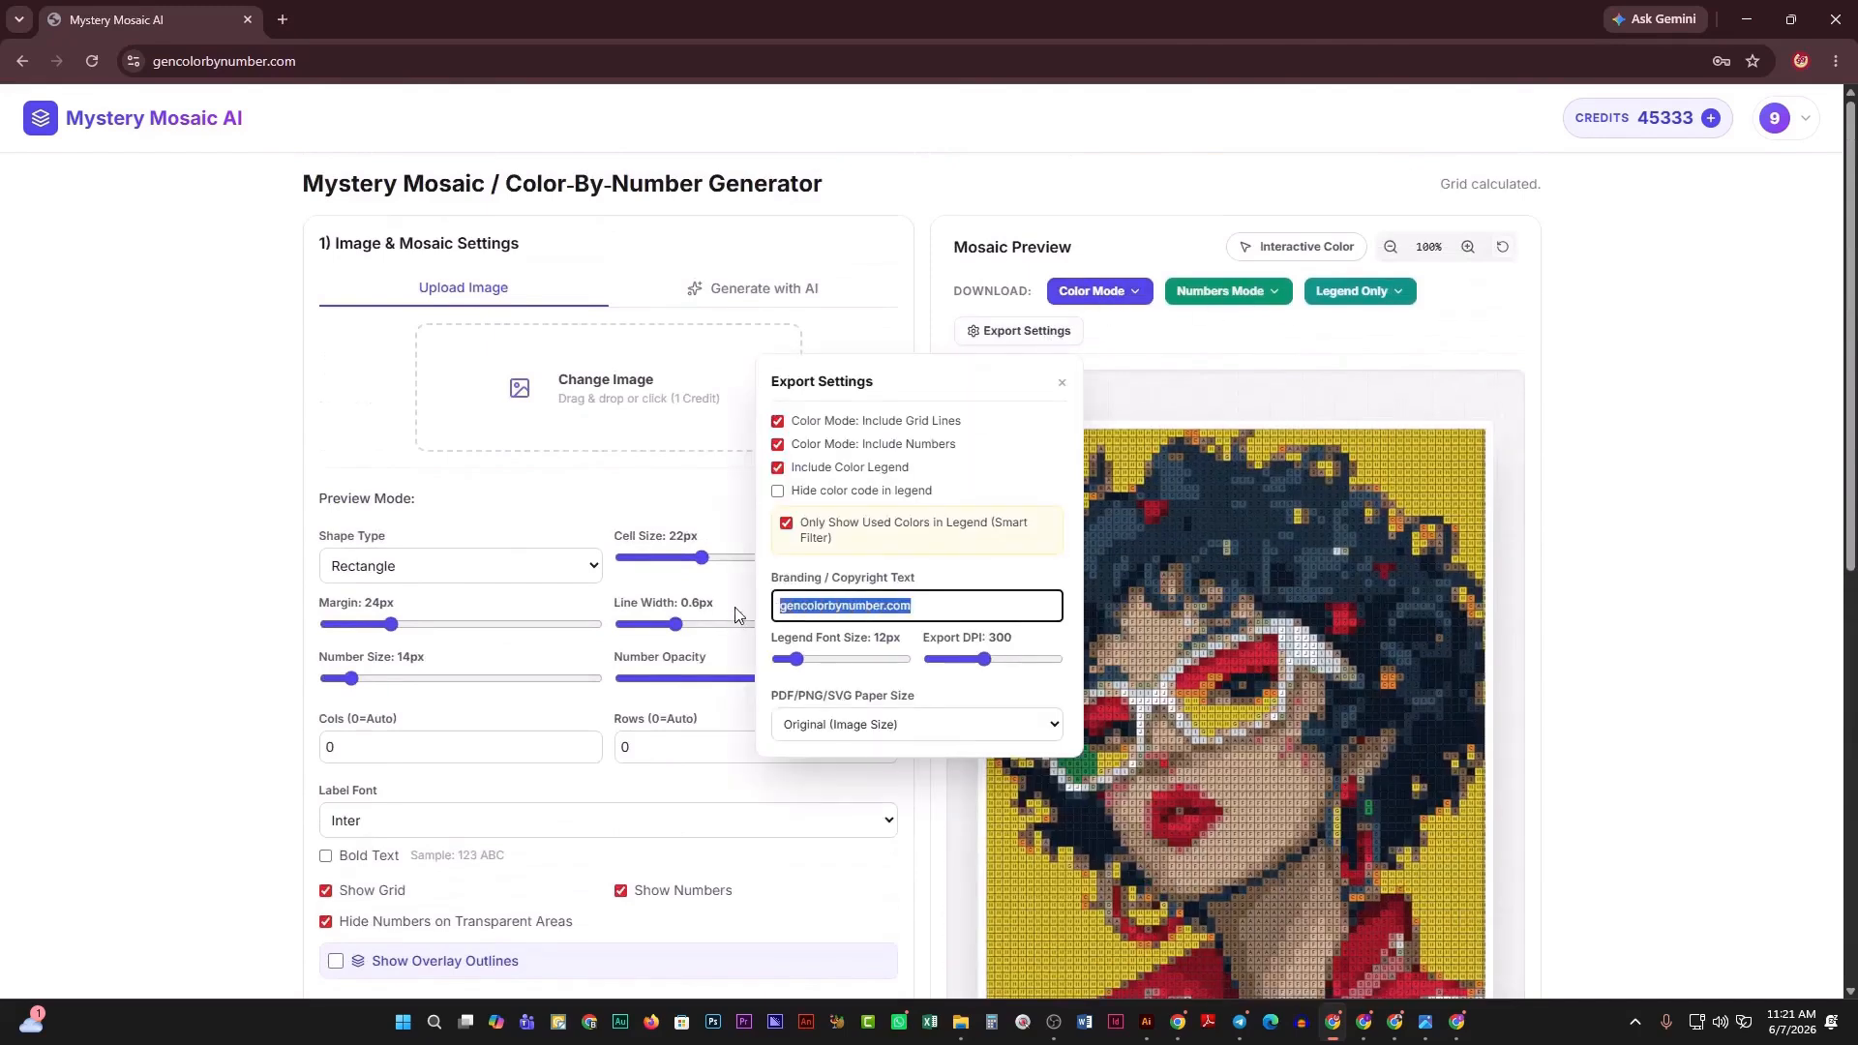
key(BackSpace)
click(1133, 412)
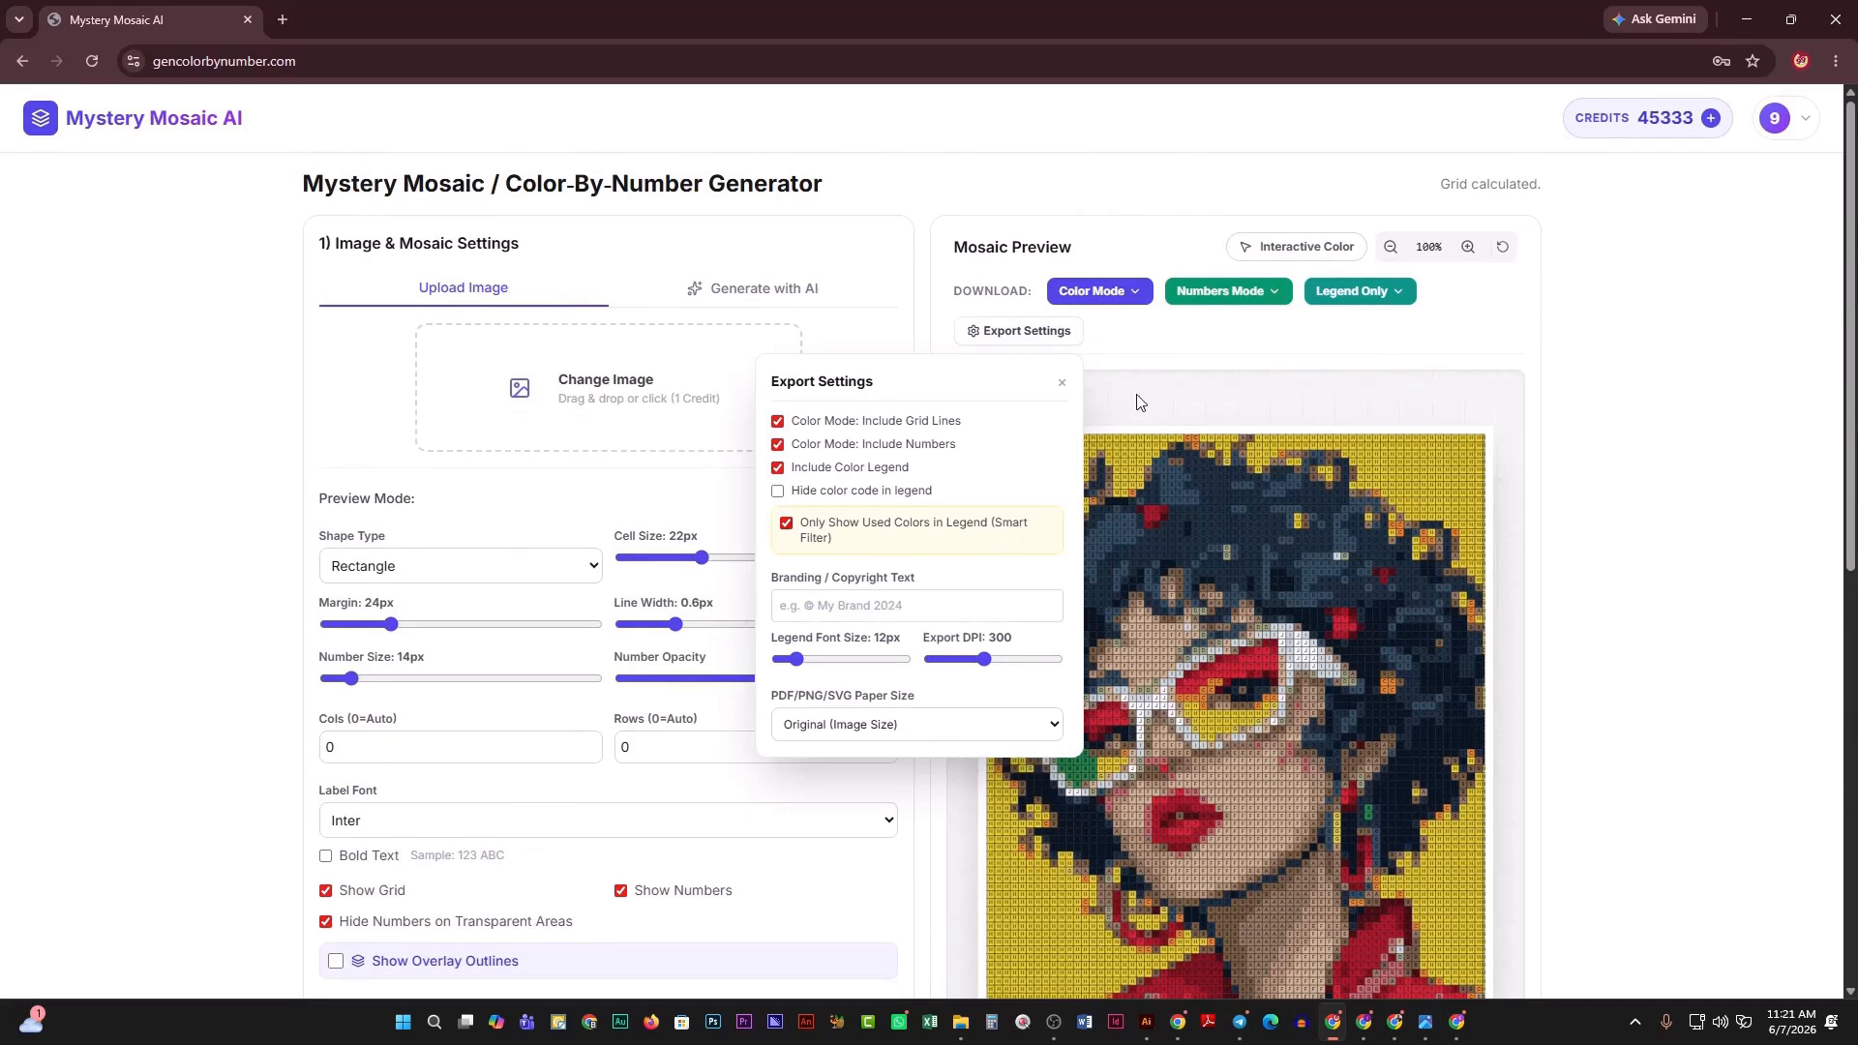
click(1063, 382)
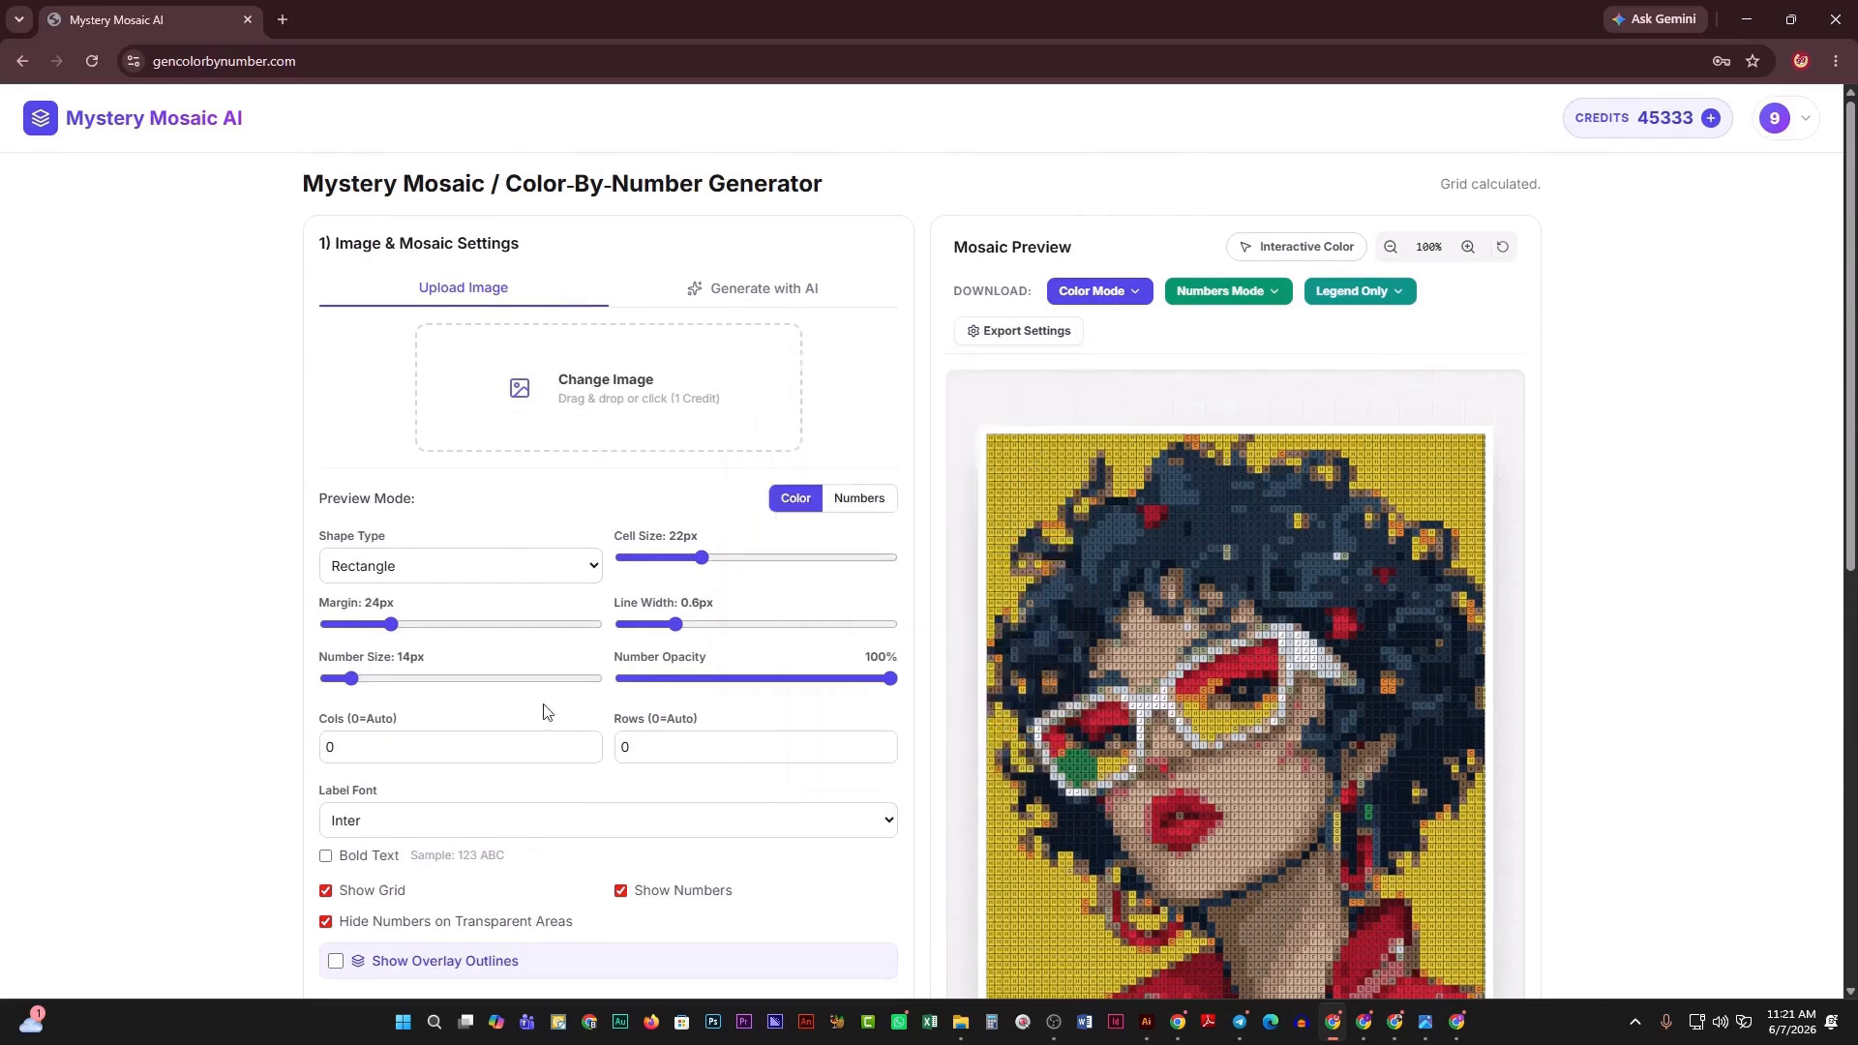
Set the mosaic grid to 44 columns and 60 rows.
click(387, 754)
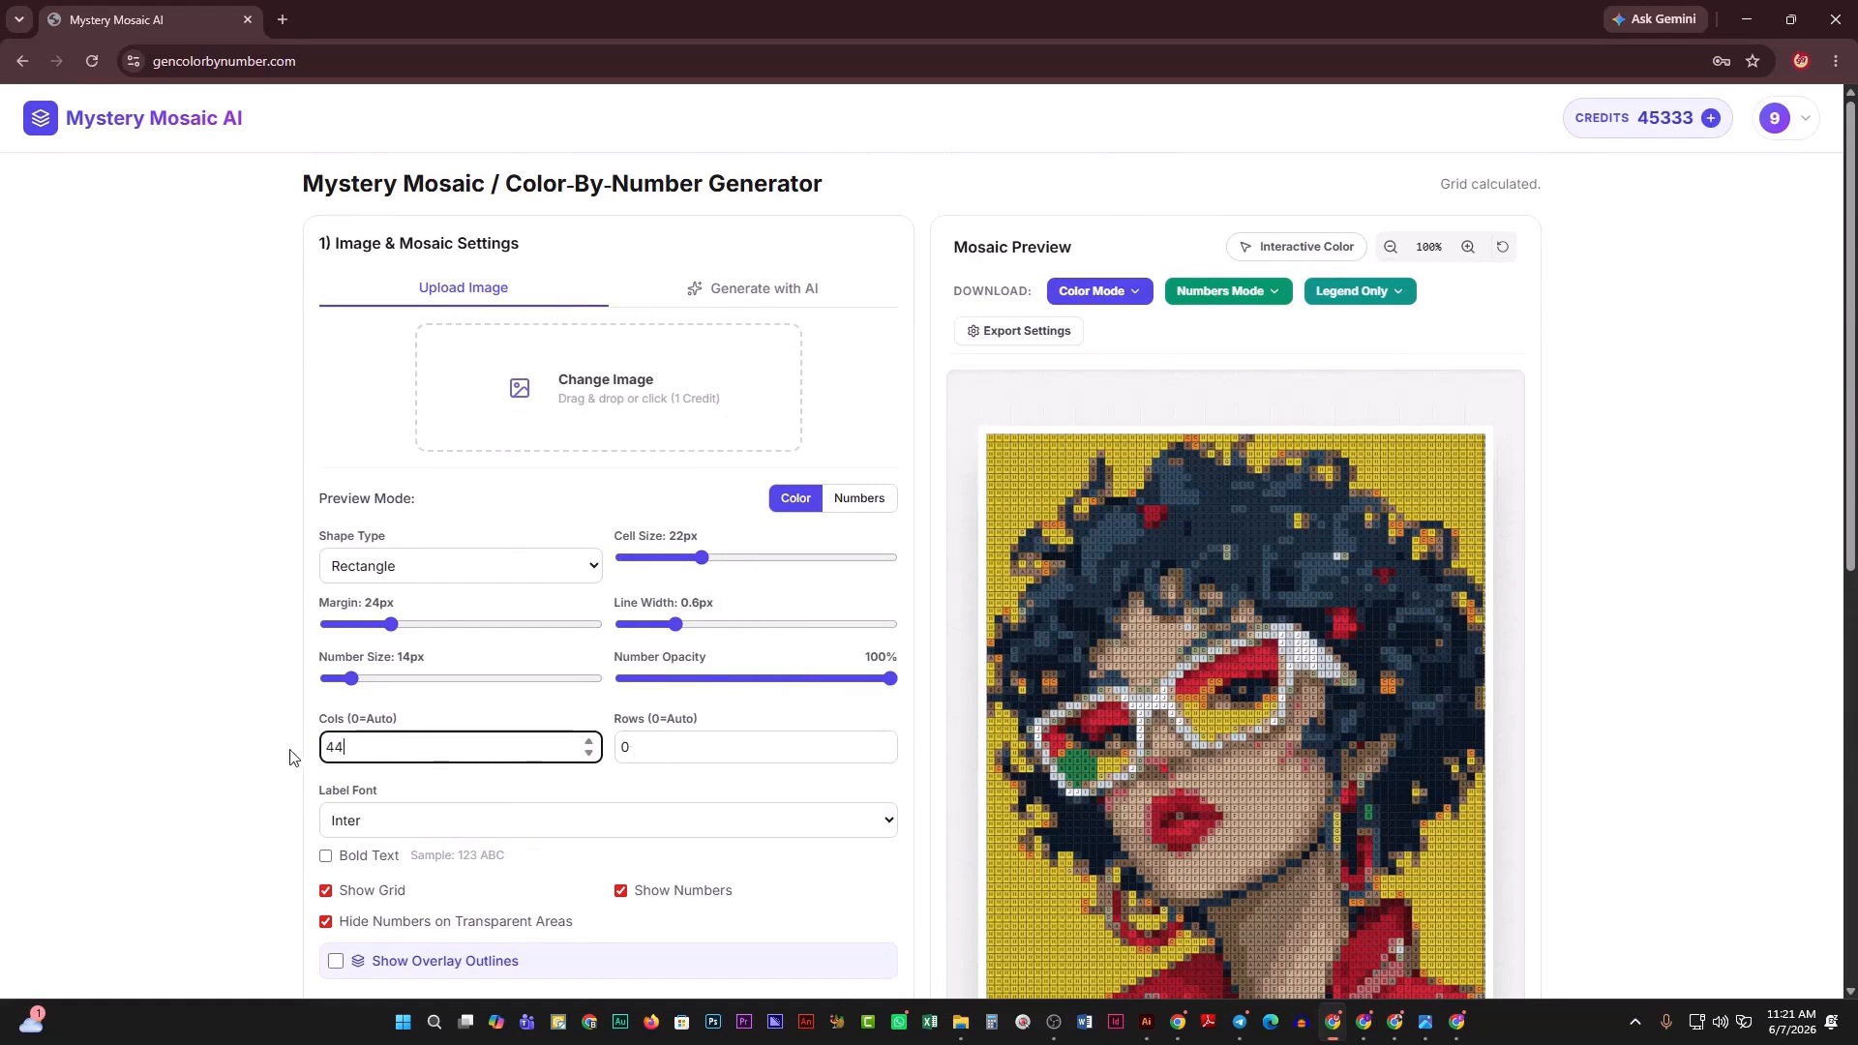
double_click(625, 737)
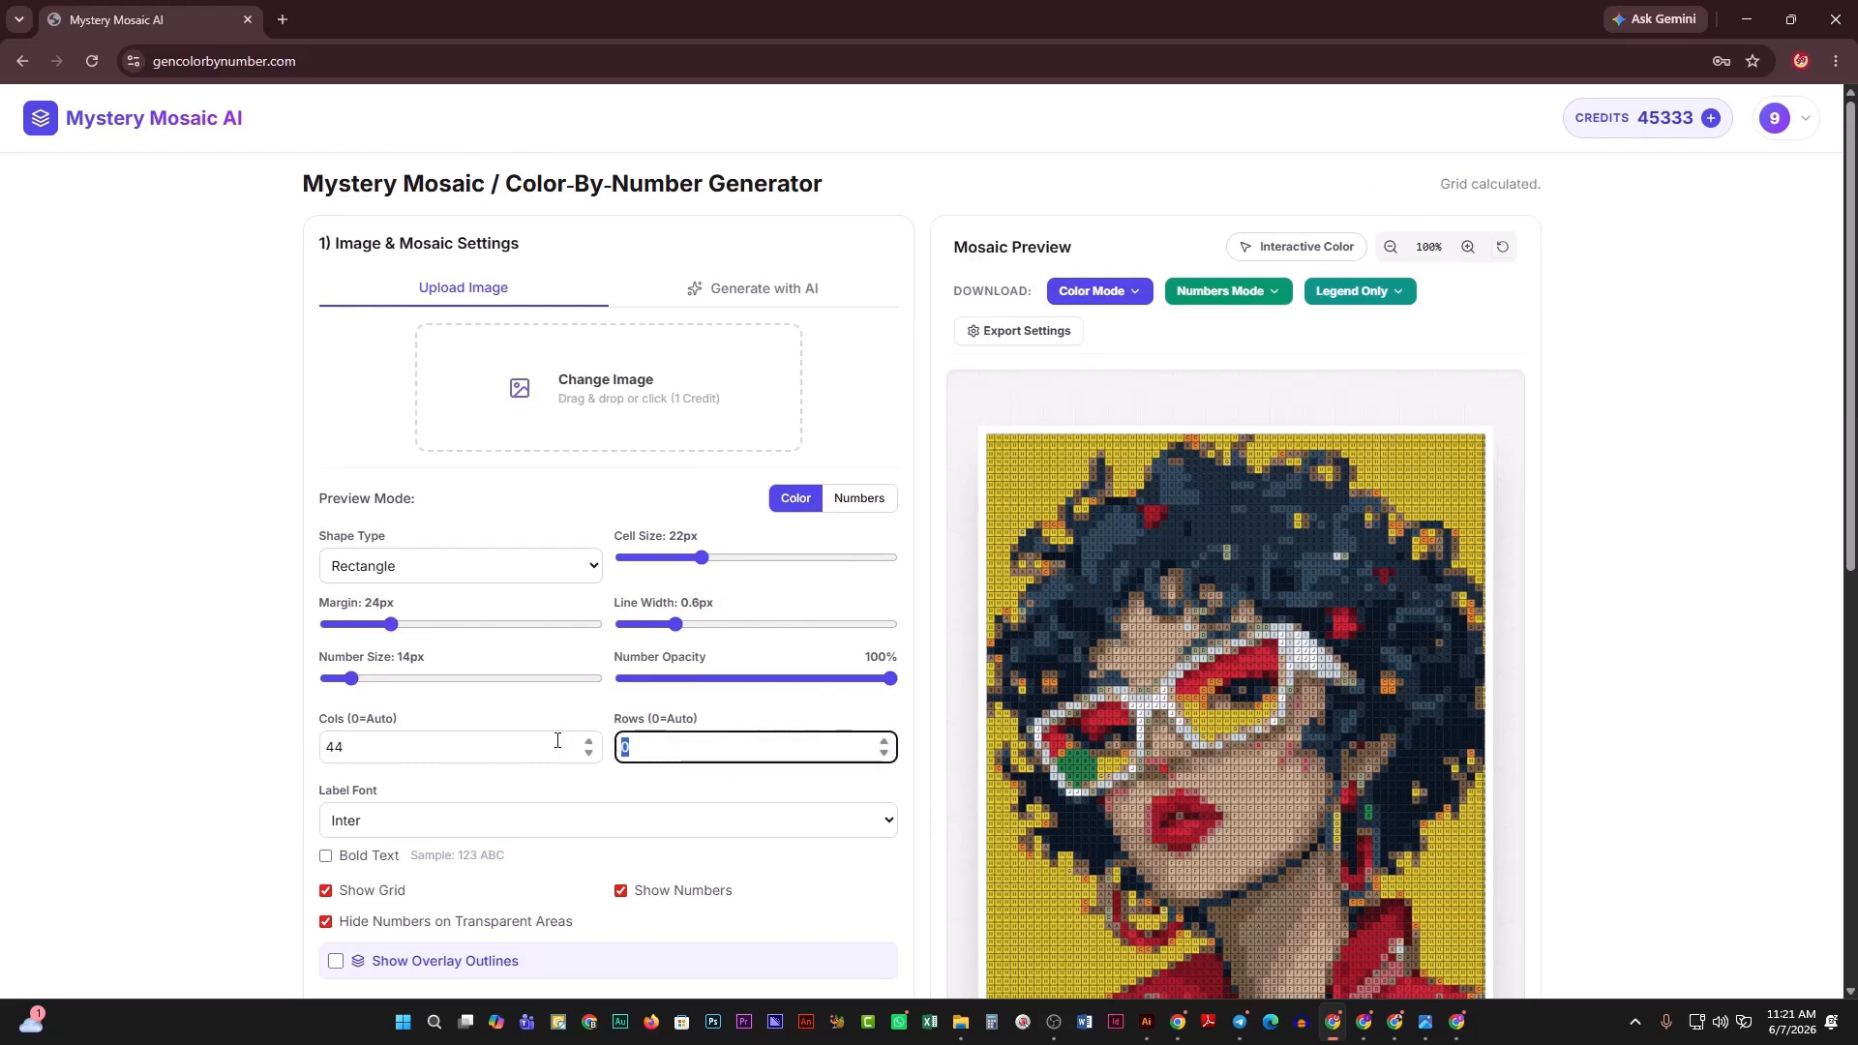
text(60)
scroll(1106, 641, down, 3)
scroll(1107, 639, up, 2)
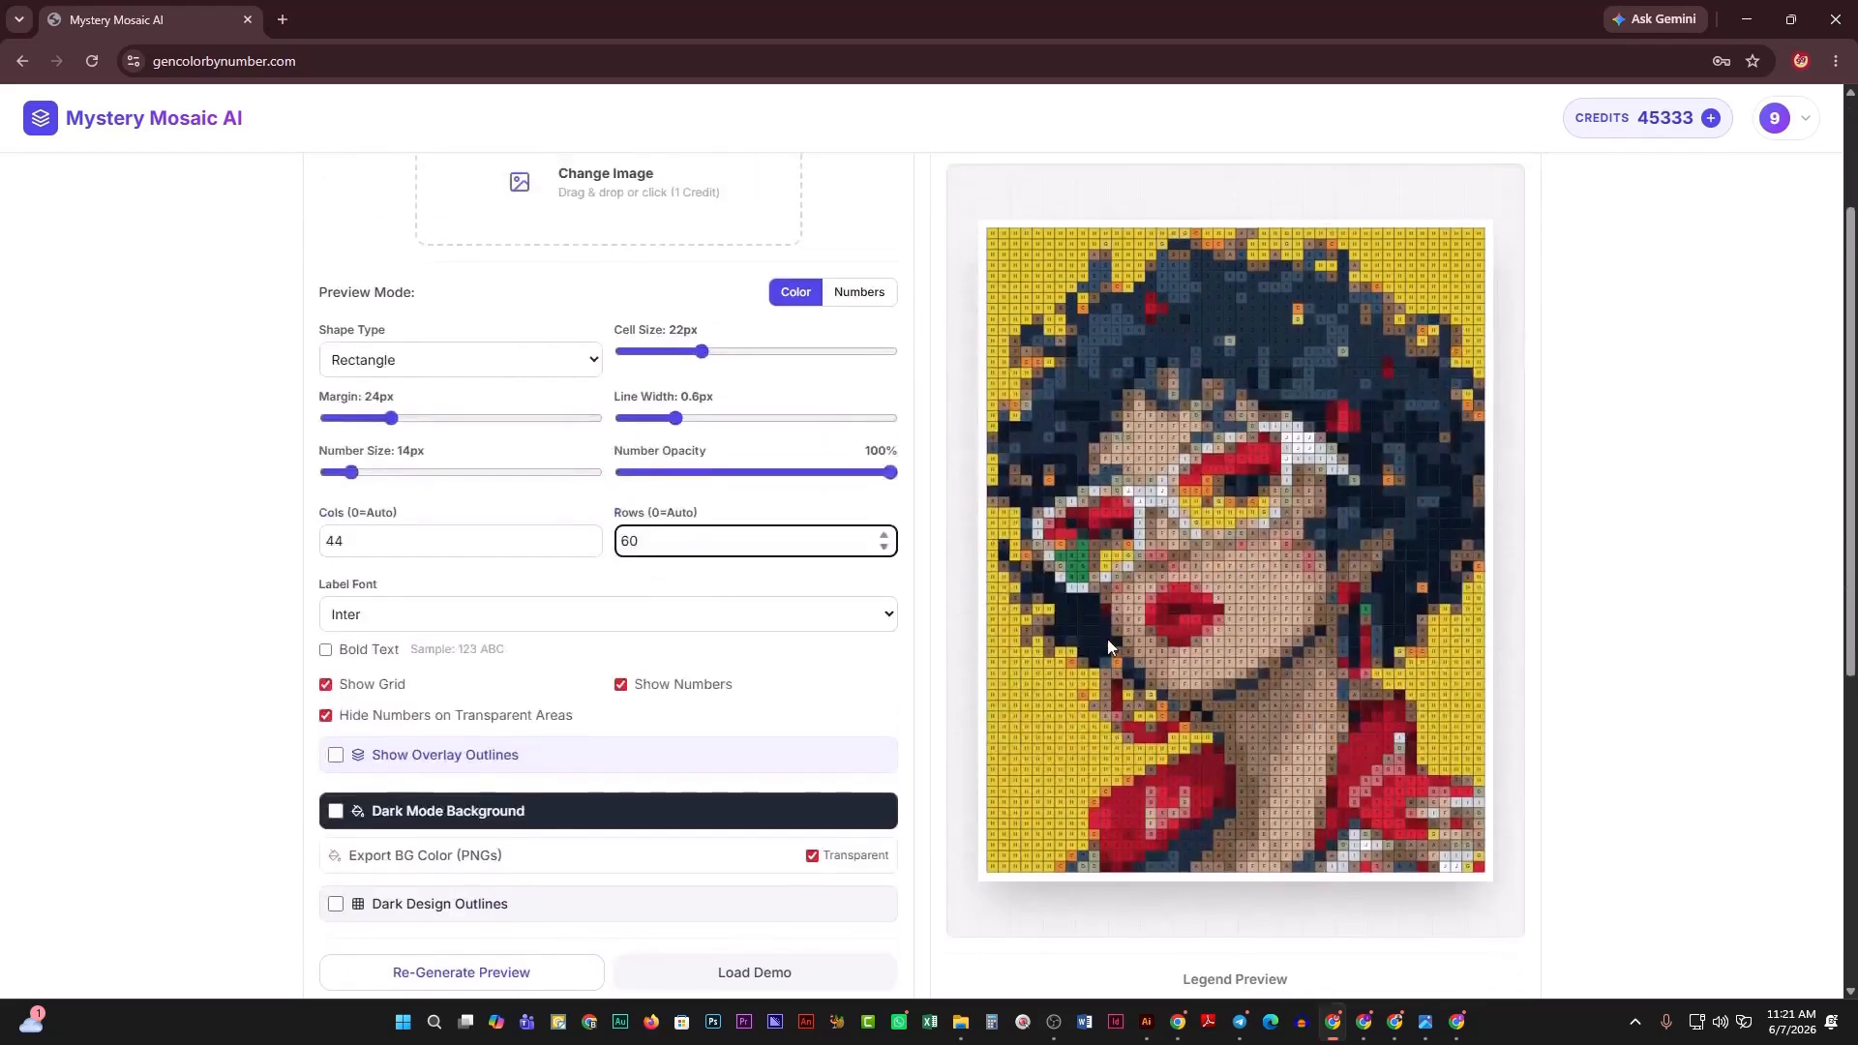
Compare the numbers and color previews, and review the color legend and palette of the mosaic.
click(871, 411)
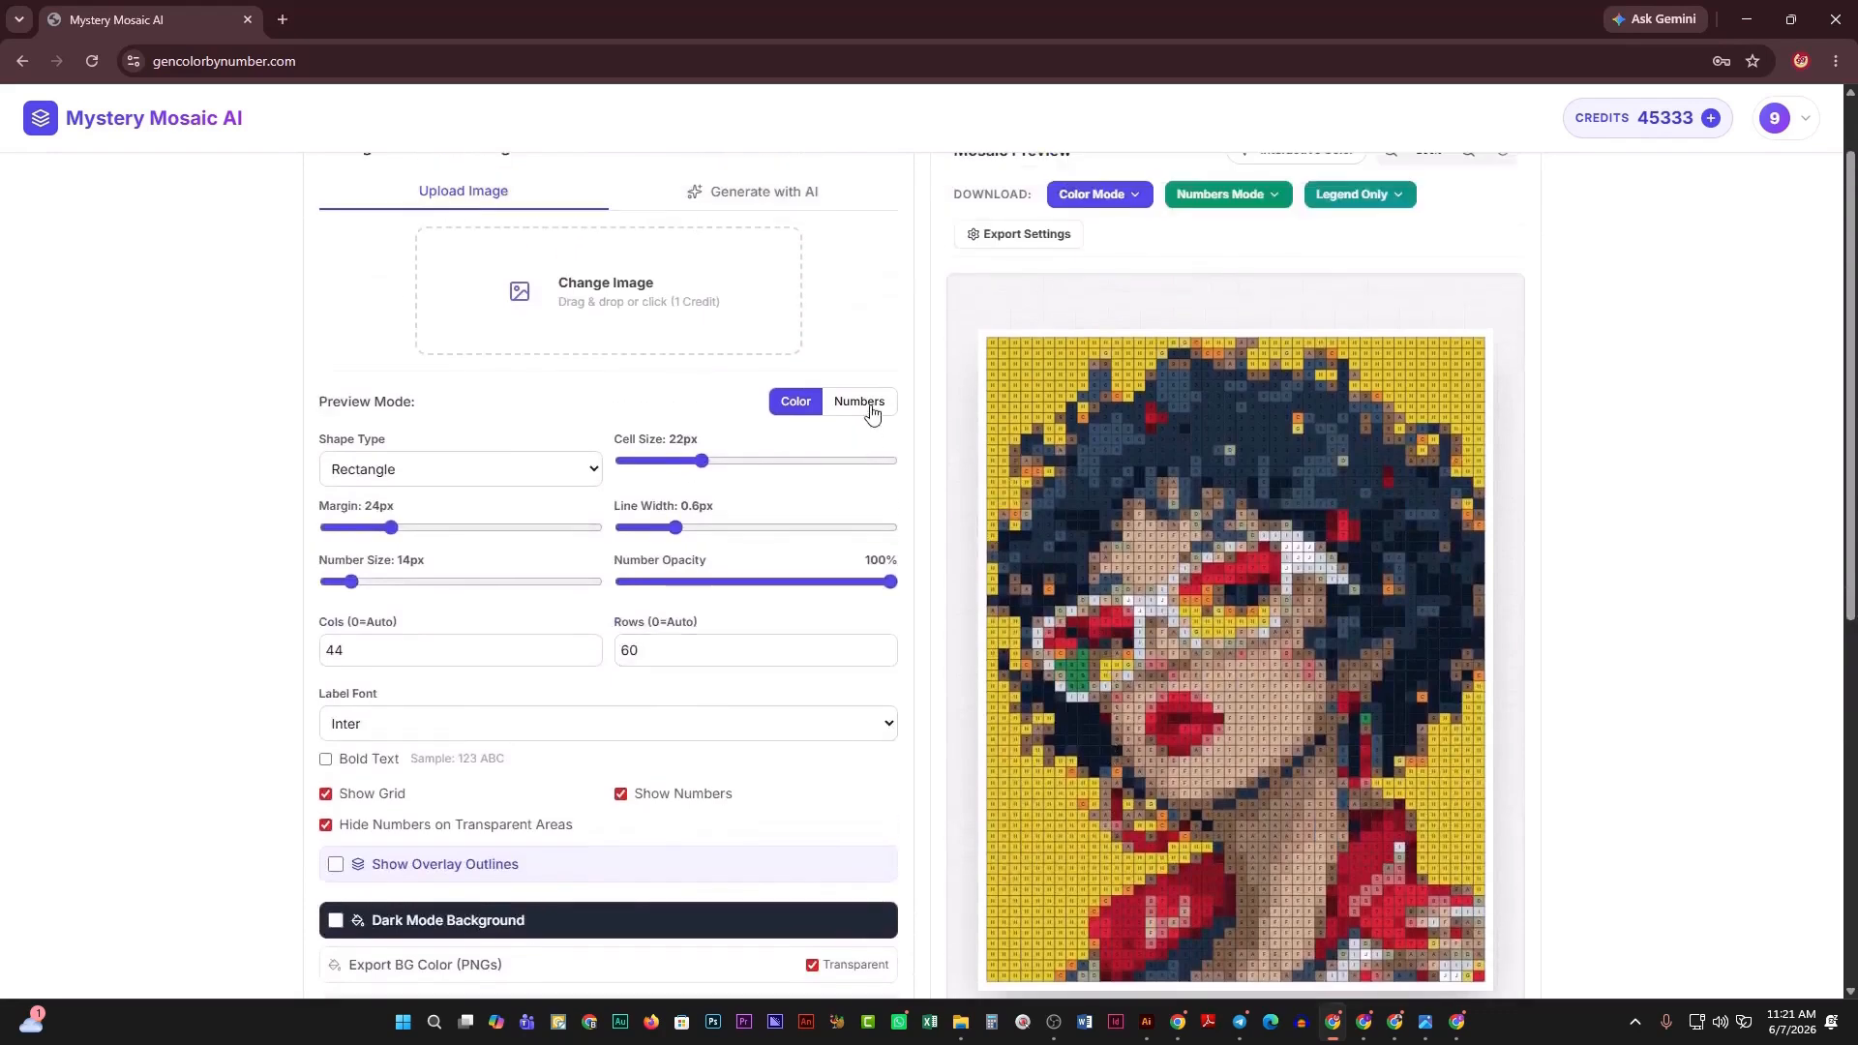
click(807, 413)
scroll(1041, 732, down, 2)
scroll(1042, 729, down, 4)
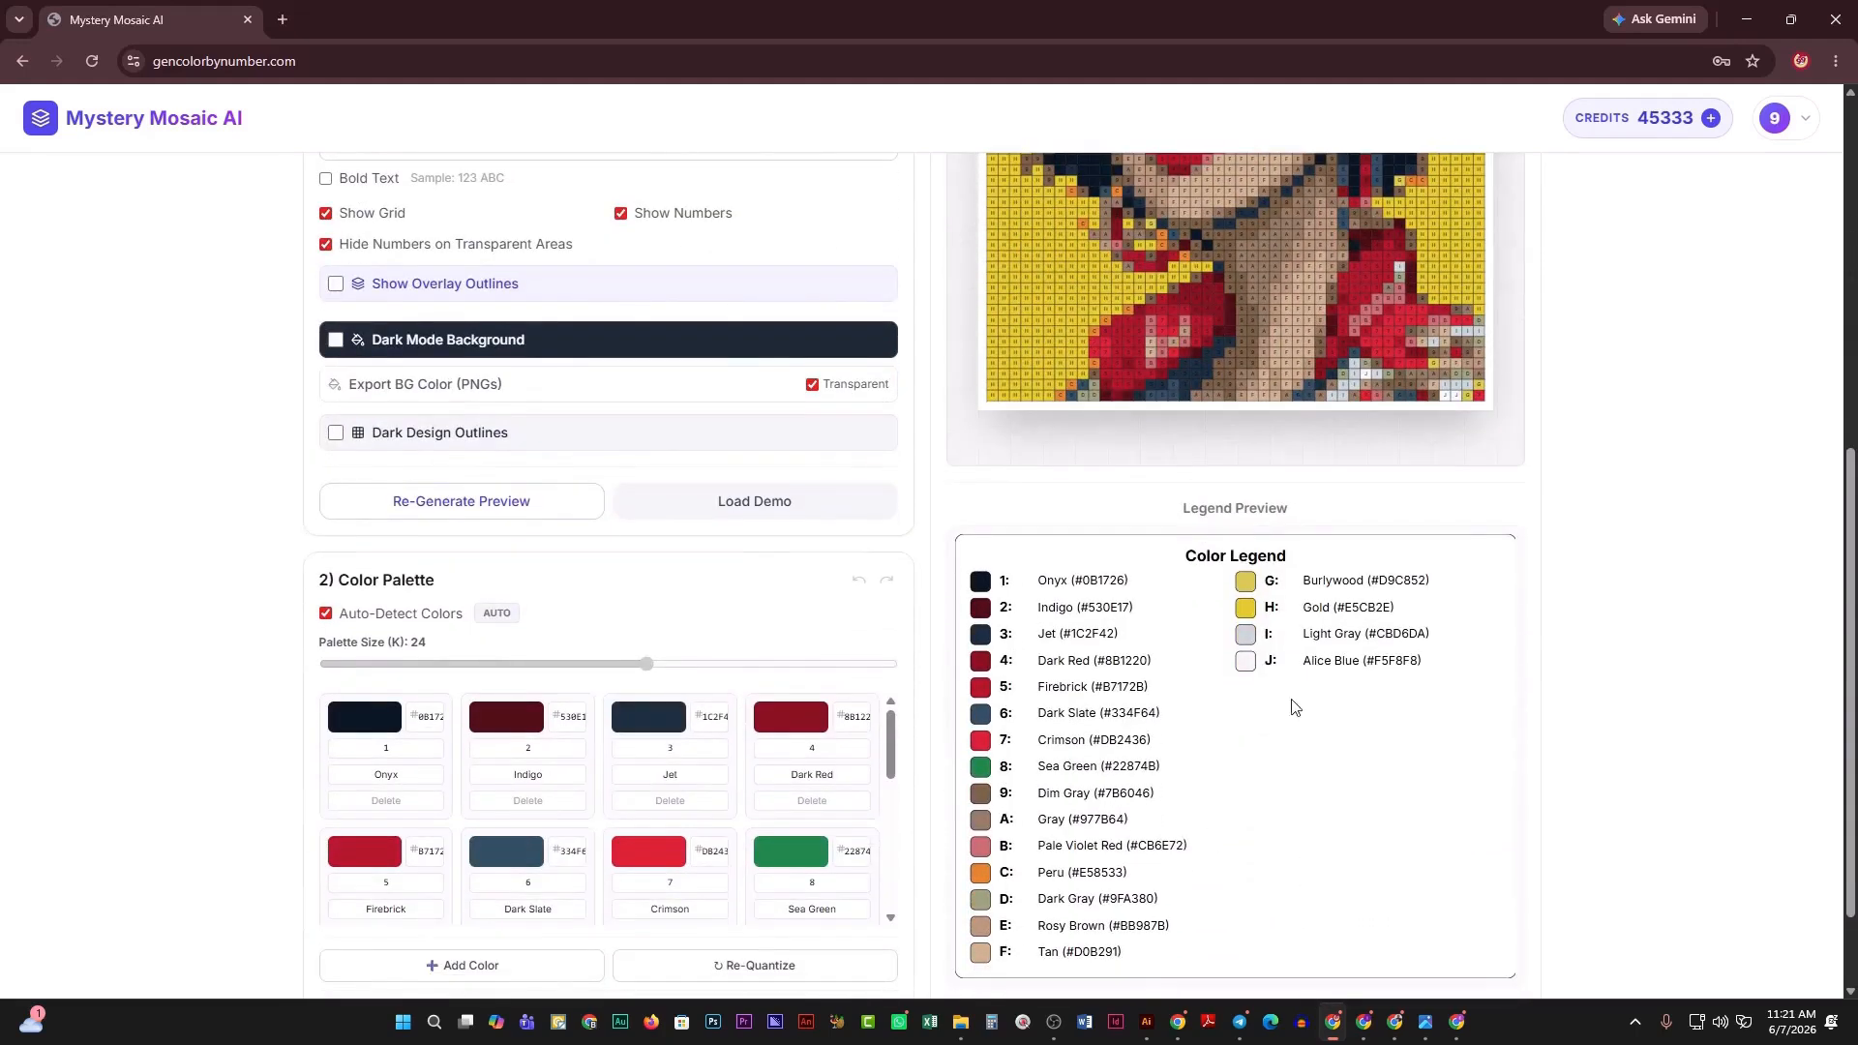
scroll(1274, 571, up, 6)
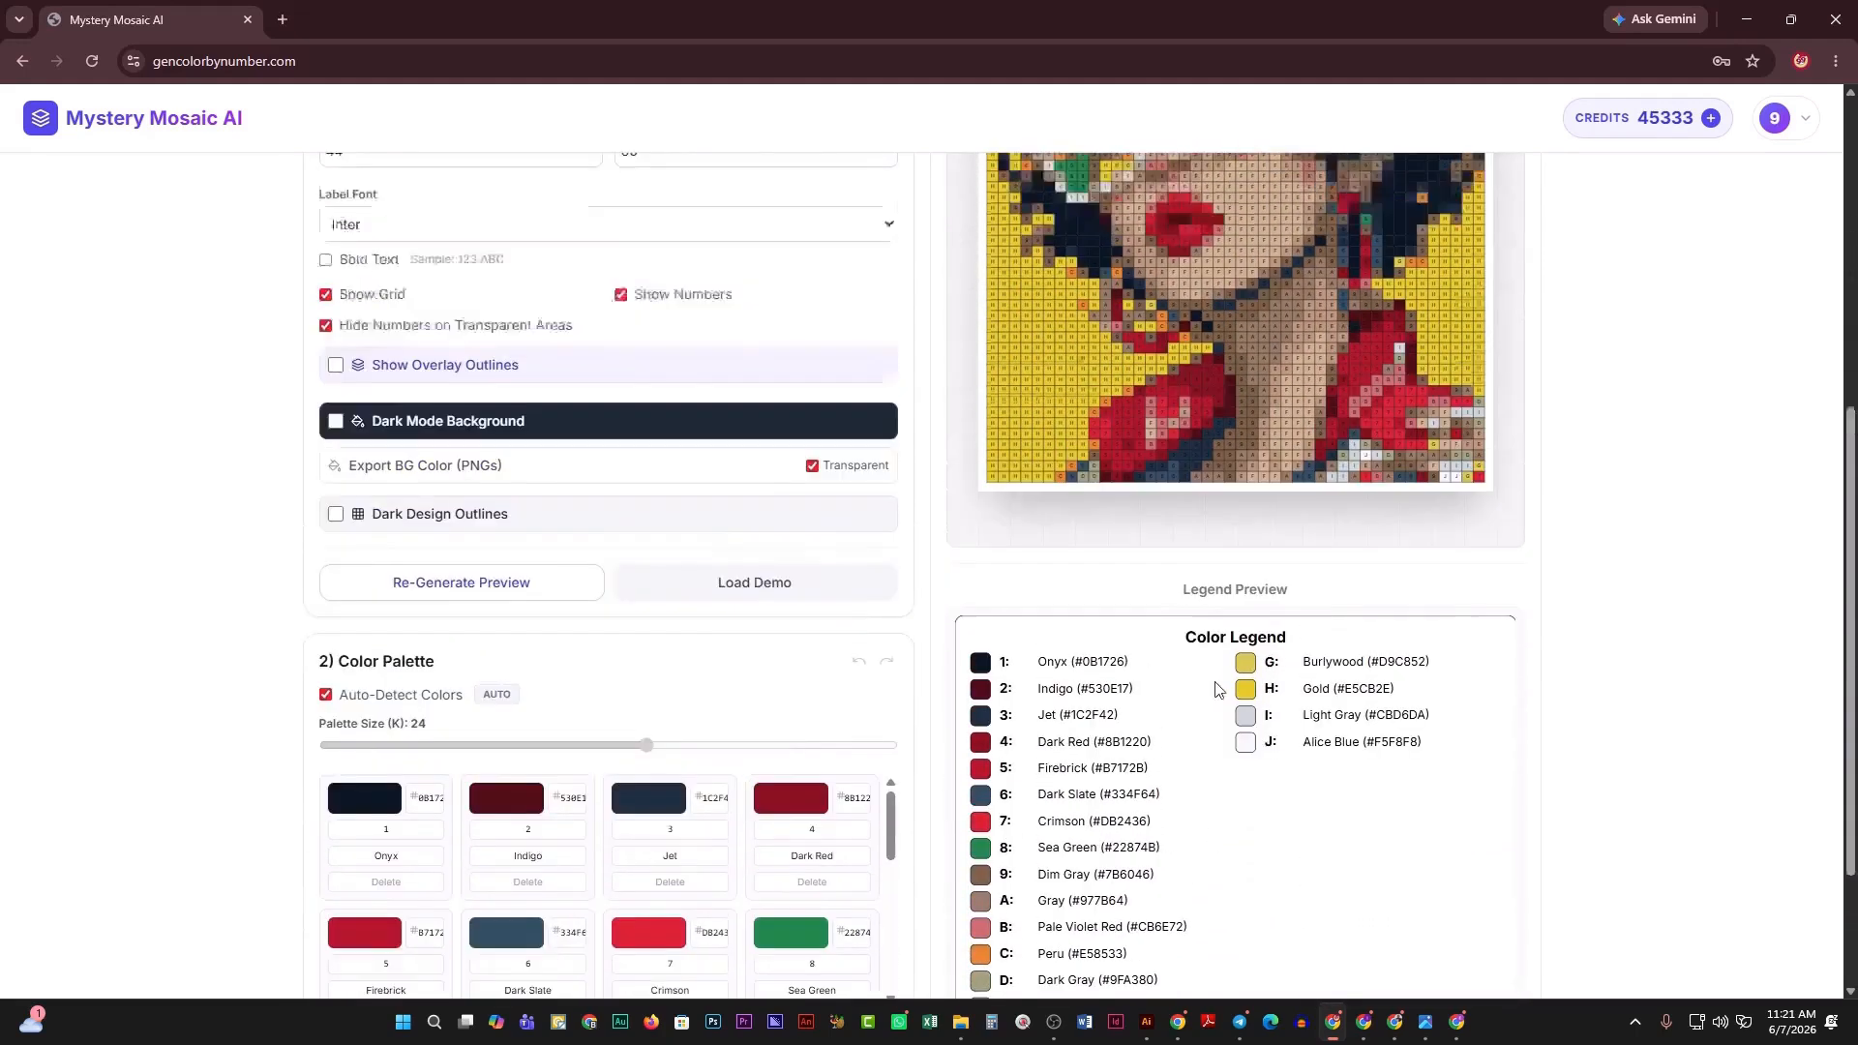
scroll(1160, 619, down, 6)
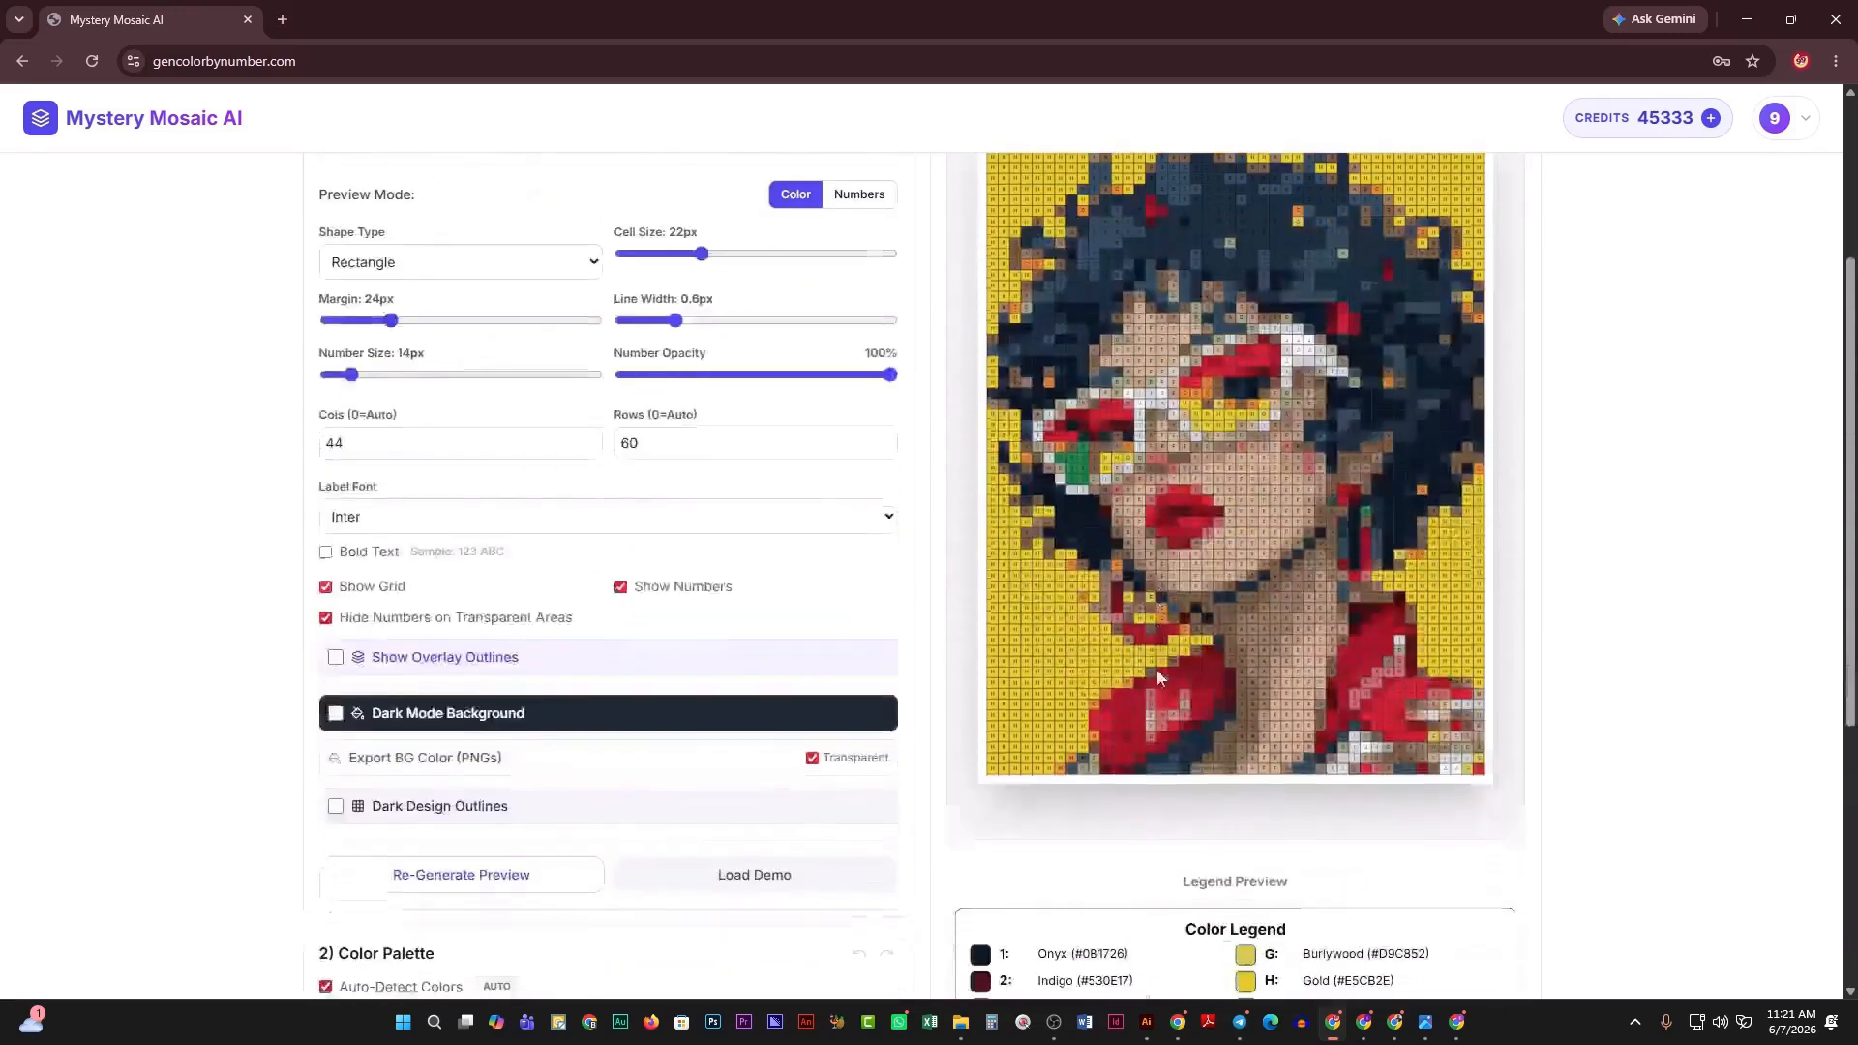
scroll(1149, 661, up, 3)
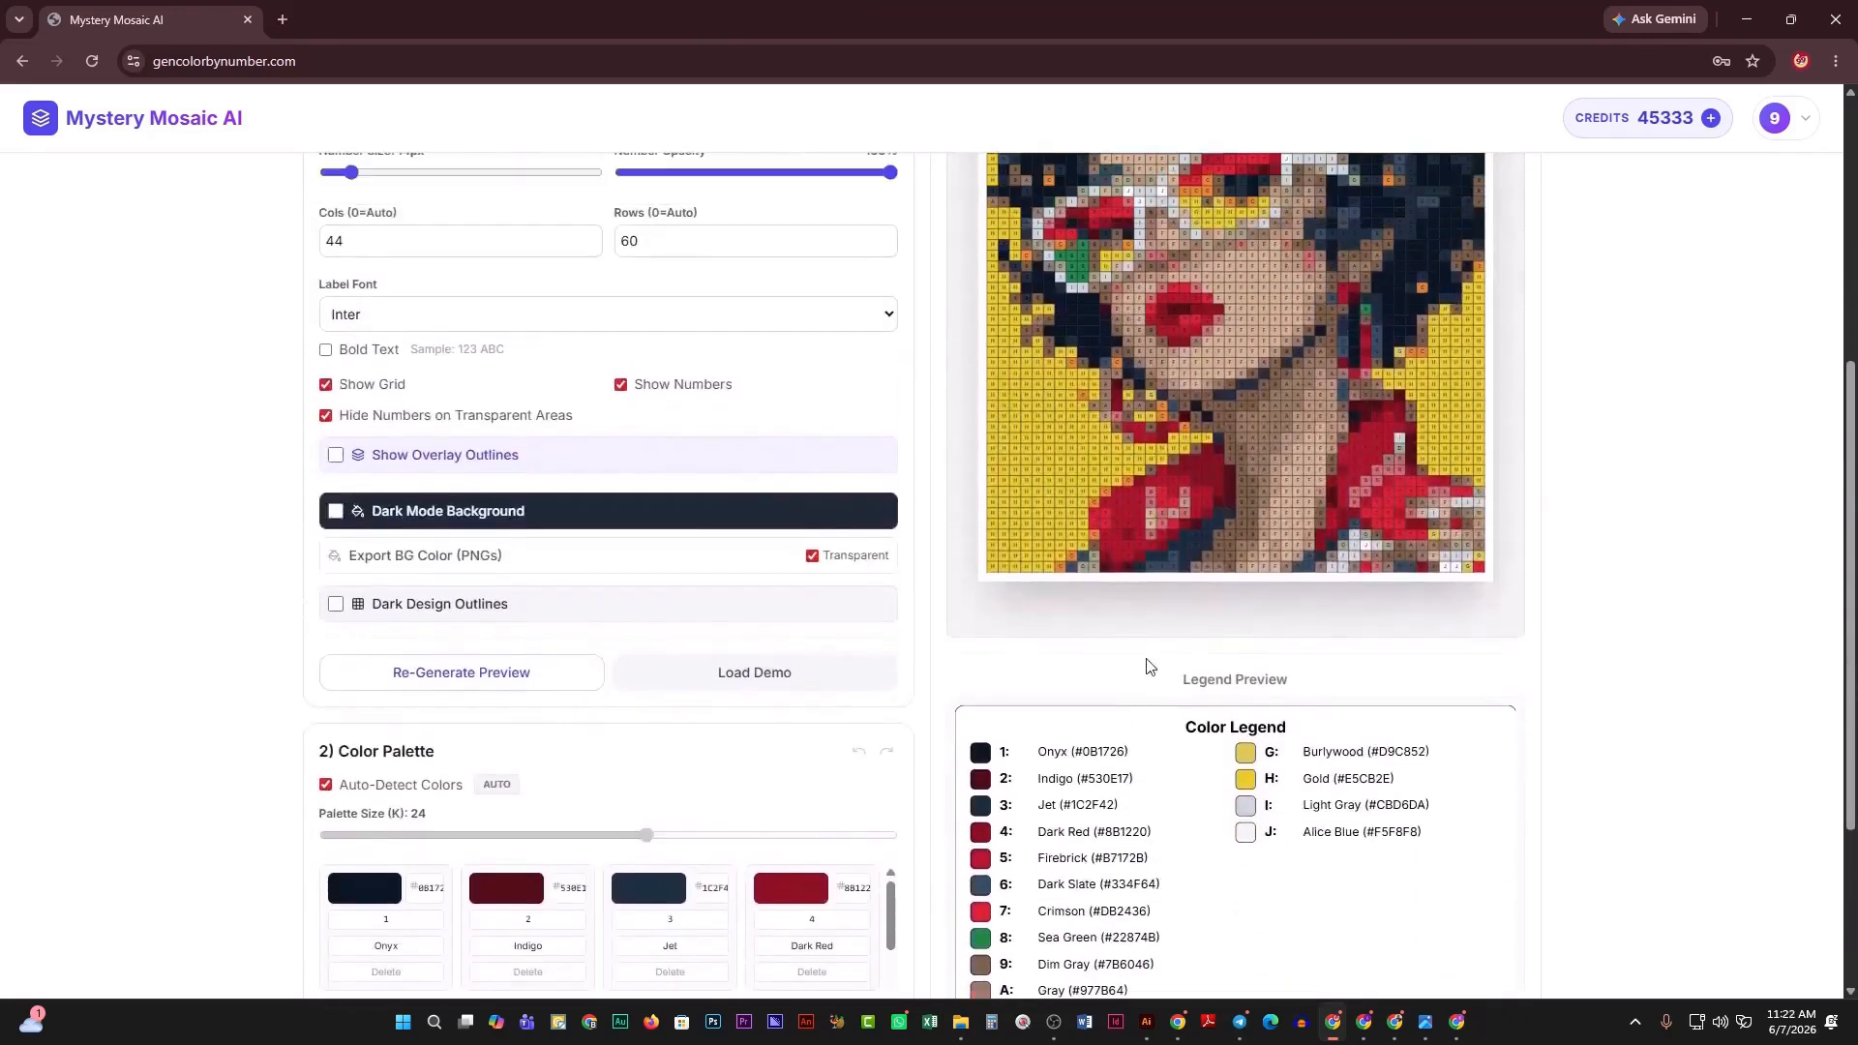
scroll(875, 722, down, 4)
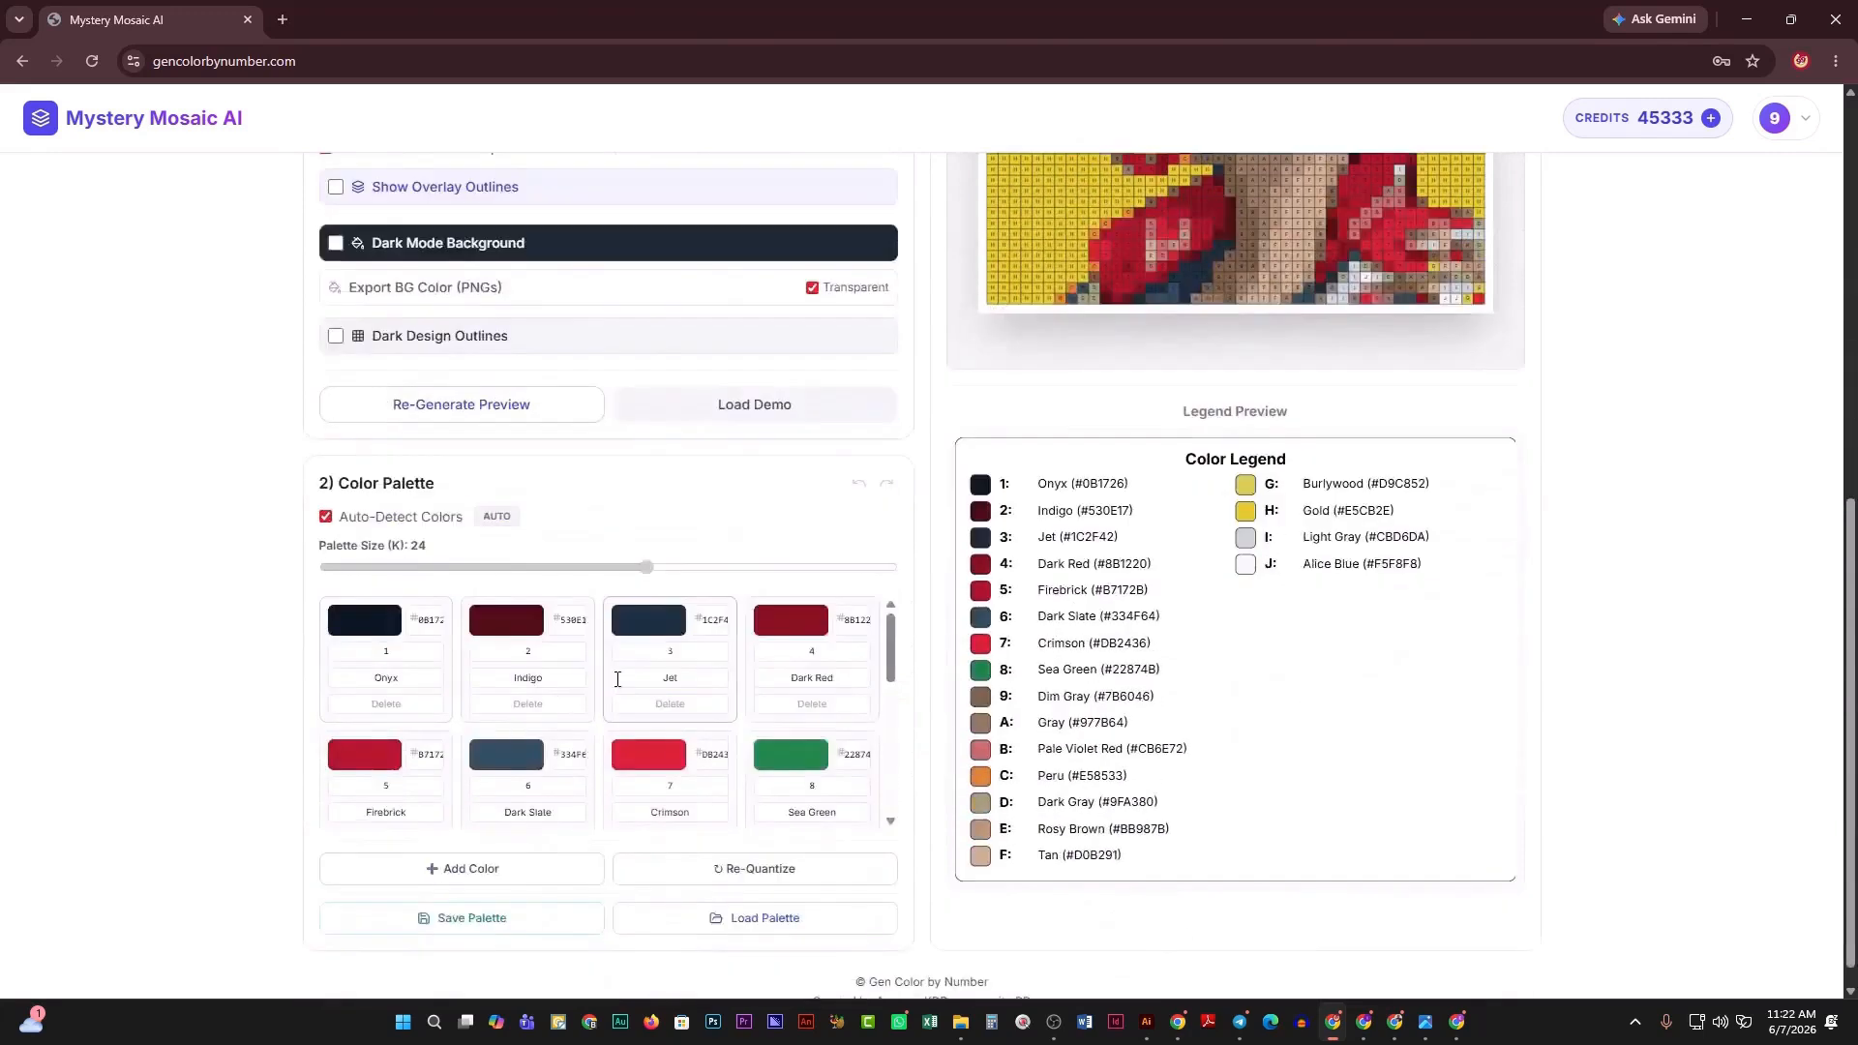
scroll(930, 622, up, 3)
scroll(930, 622, up, 4)
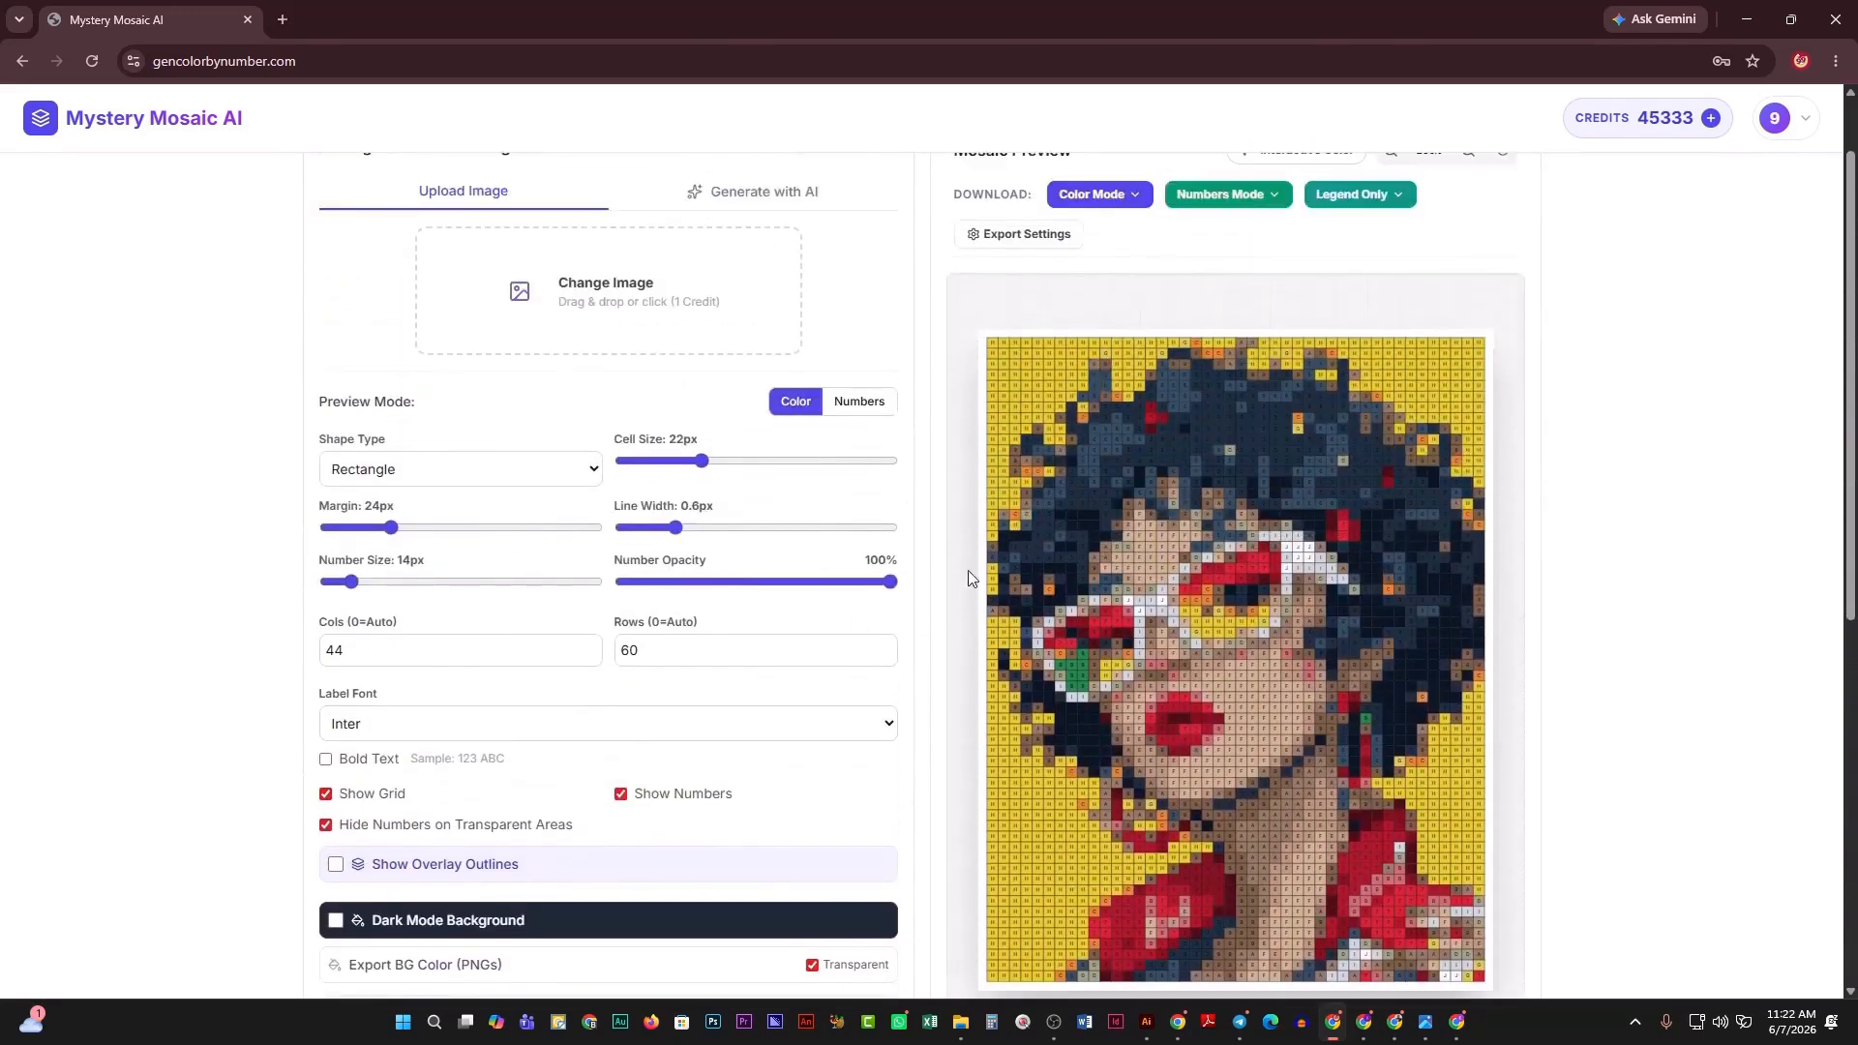
Set the grid line width to 2 px in the numbers preview and inspect the cells at 320% zoom.
click(844, 402)
drag(677, 528, 800, 534)
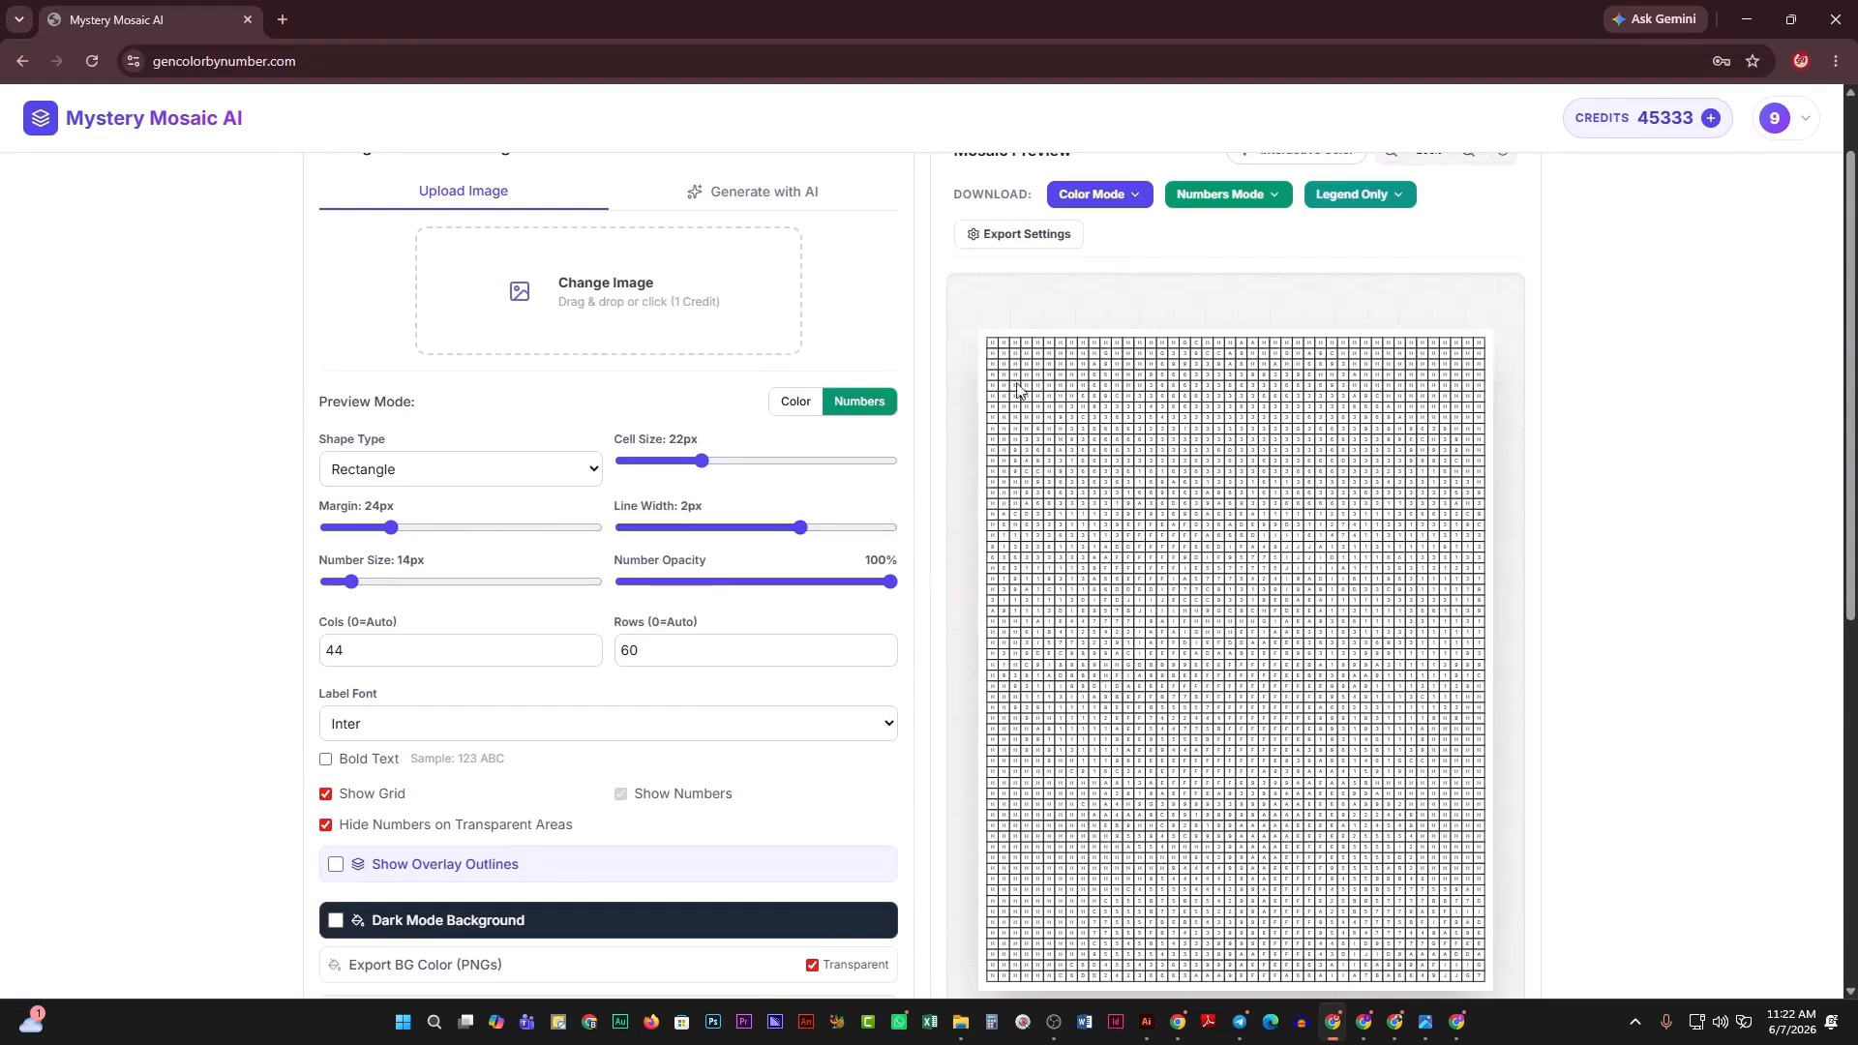
scroll(1235, 325, up, 1)
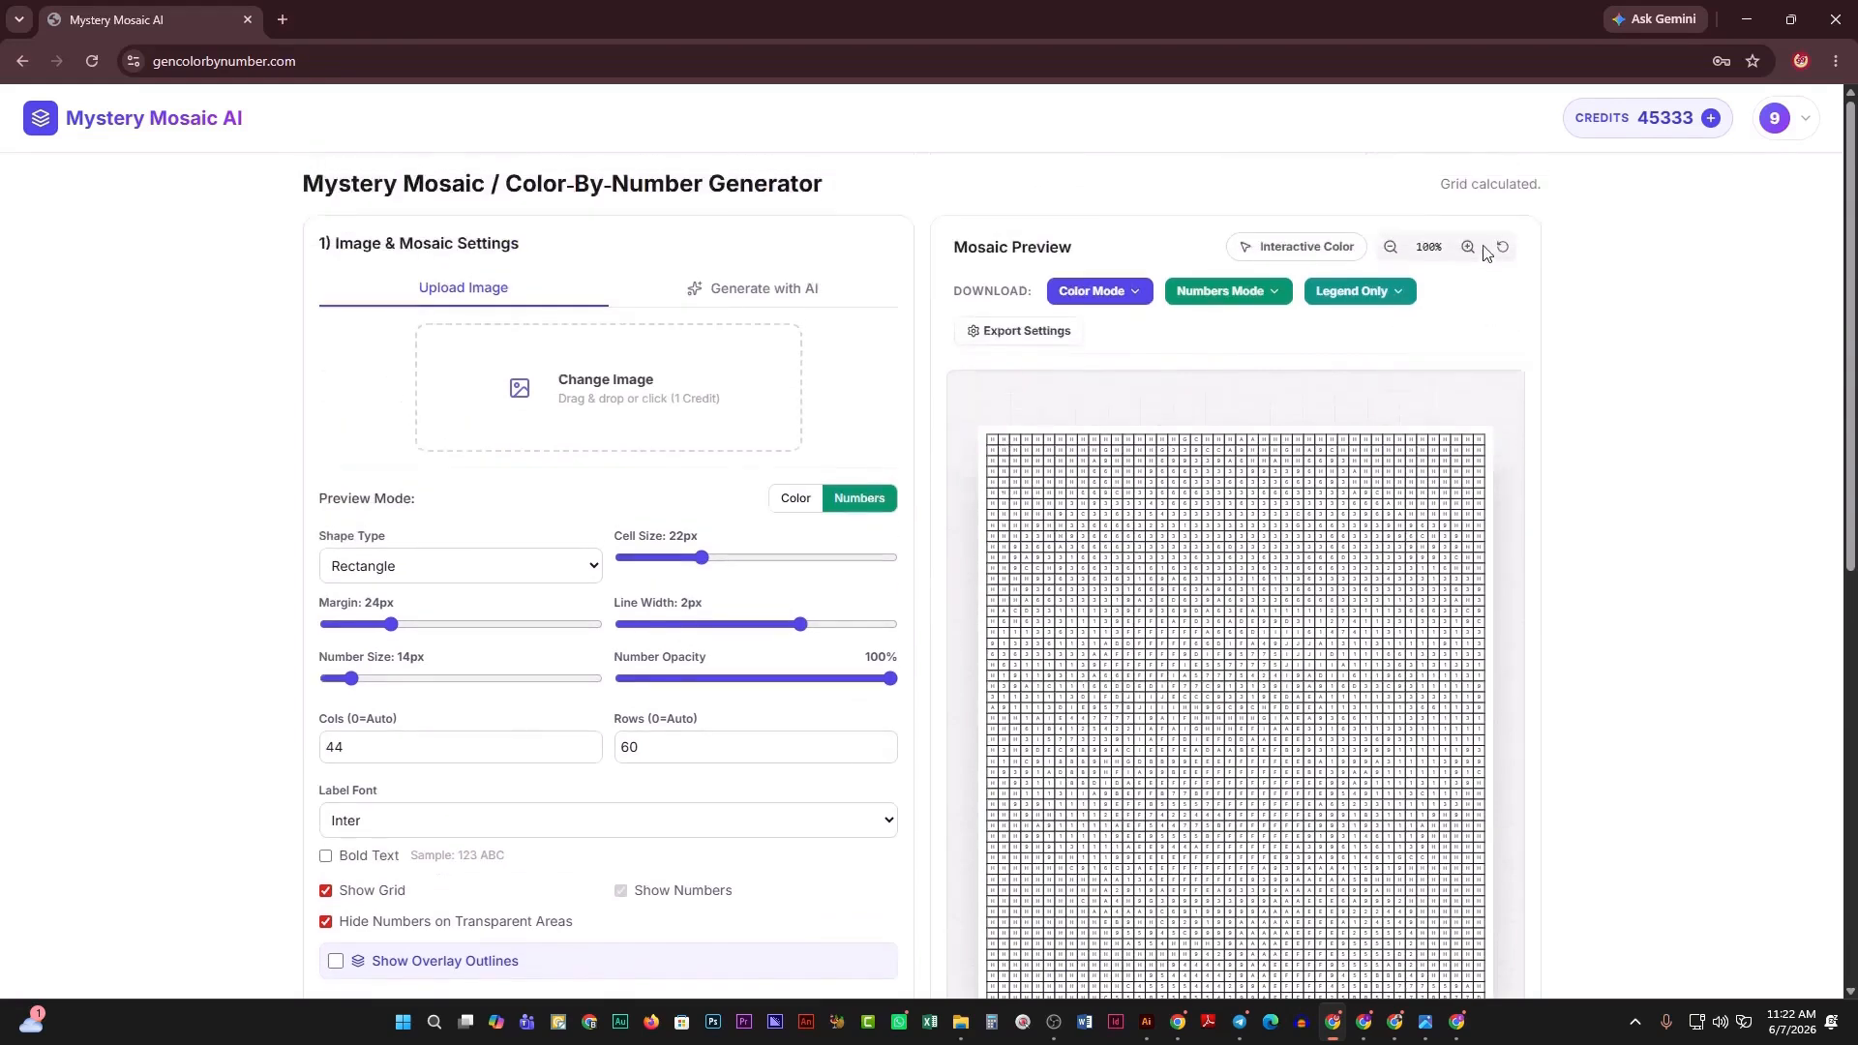
click(1469, 247)
click(1469, 247)
click(1470, 248)
click(1469, 248)
click(1469, 247)
click(1470, 248)
click(1470, 247)
click(1469, 246)
click(1469, 246)
click(1469, 246)
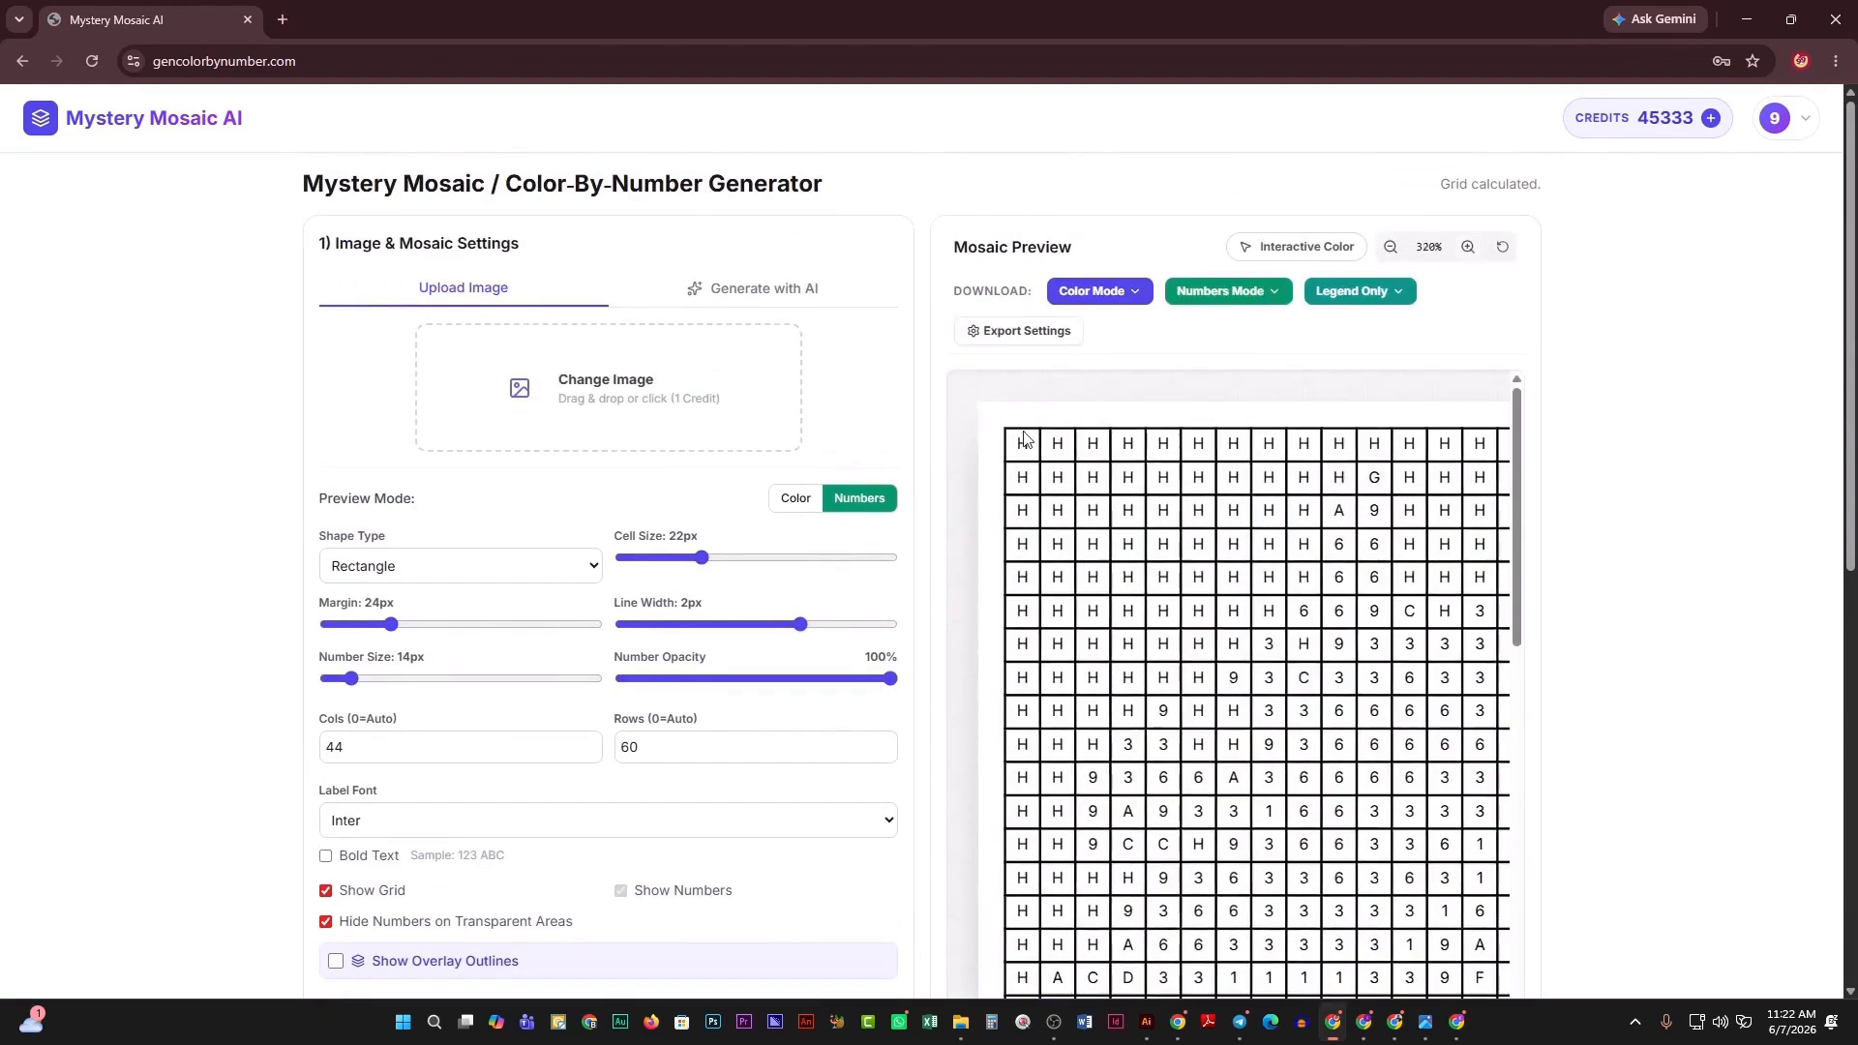
mouse_move(800, 624)
mouse_down()
mouse_move(690, 628)
mouse_move(818, 629)
mouse_move(799, 632)
mouse_up()
Reduce the margin to 3 px, try a number size of 20 px, and set it to 12 px.
drag(391, 625, 337, 627)
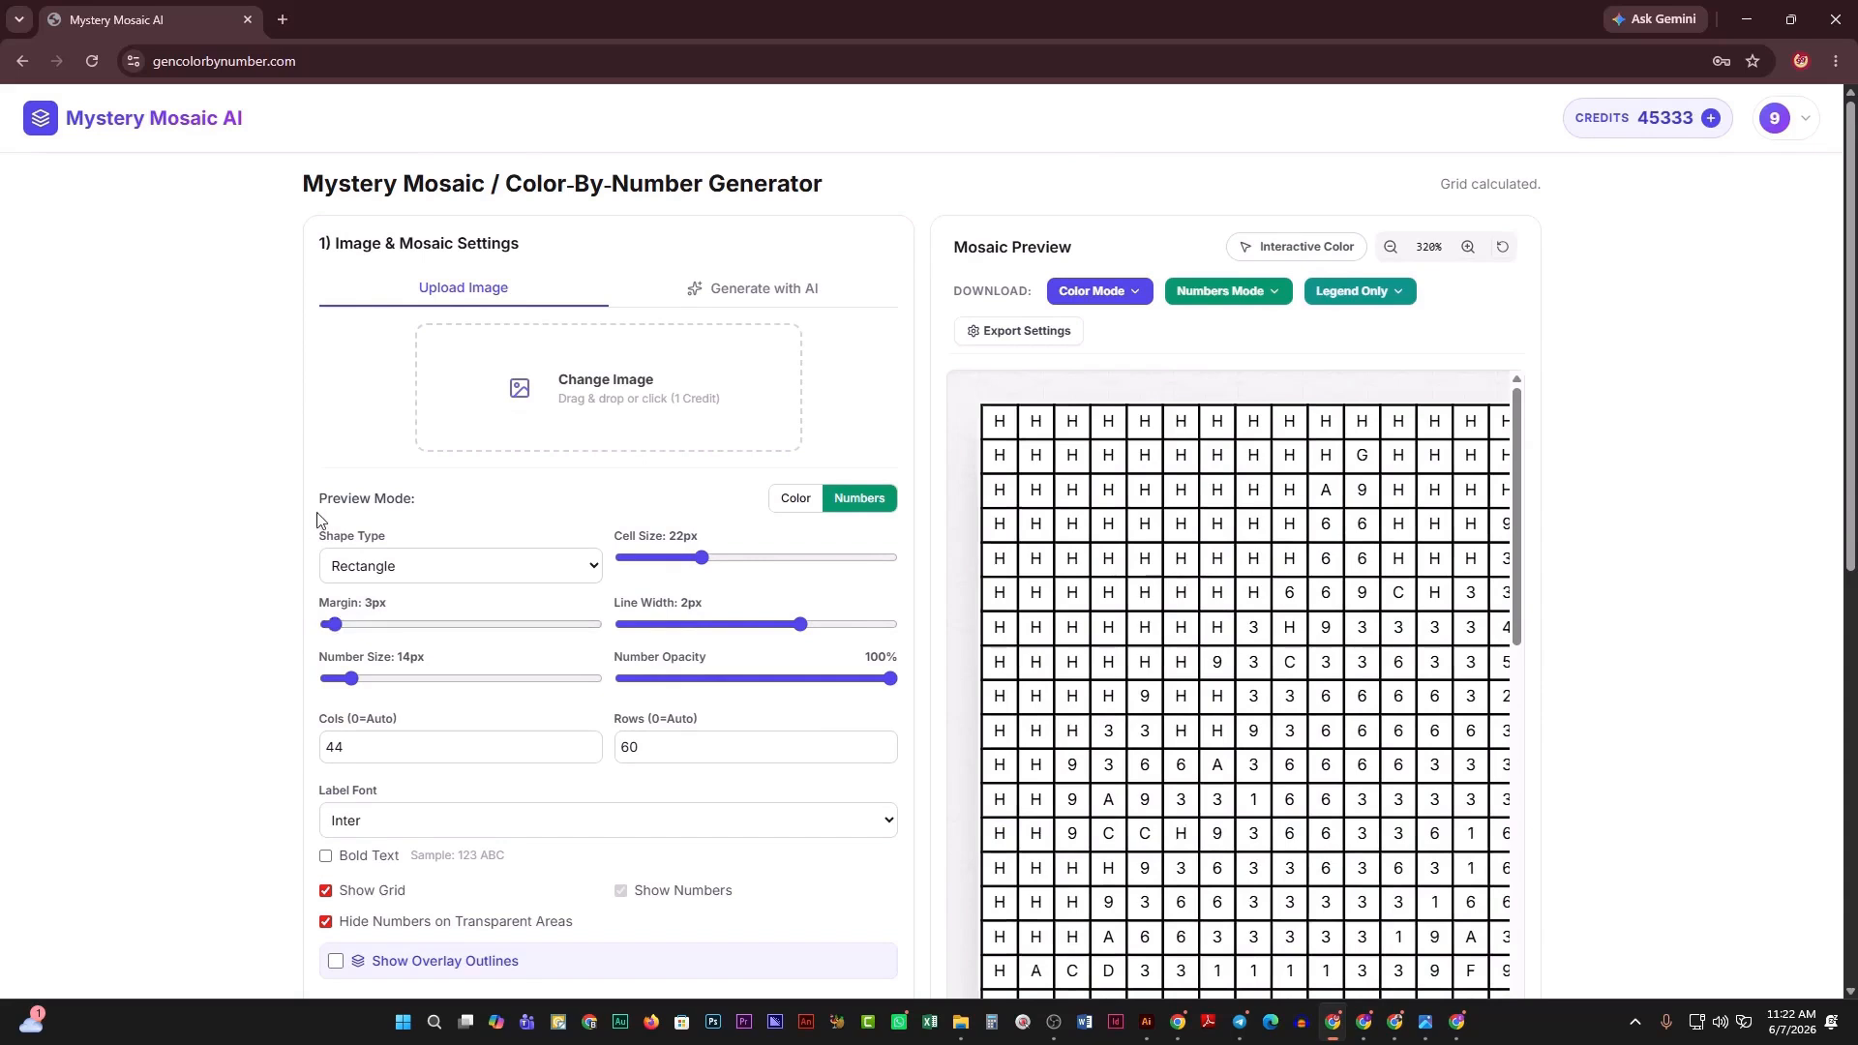
click(376, 679)
scroll(1131, 721, down, 3)
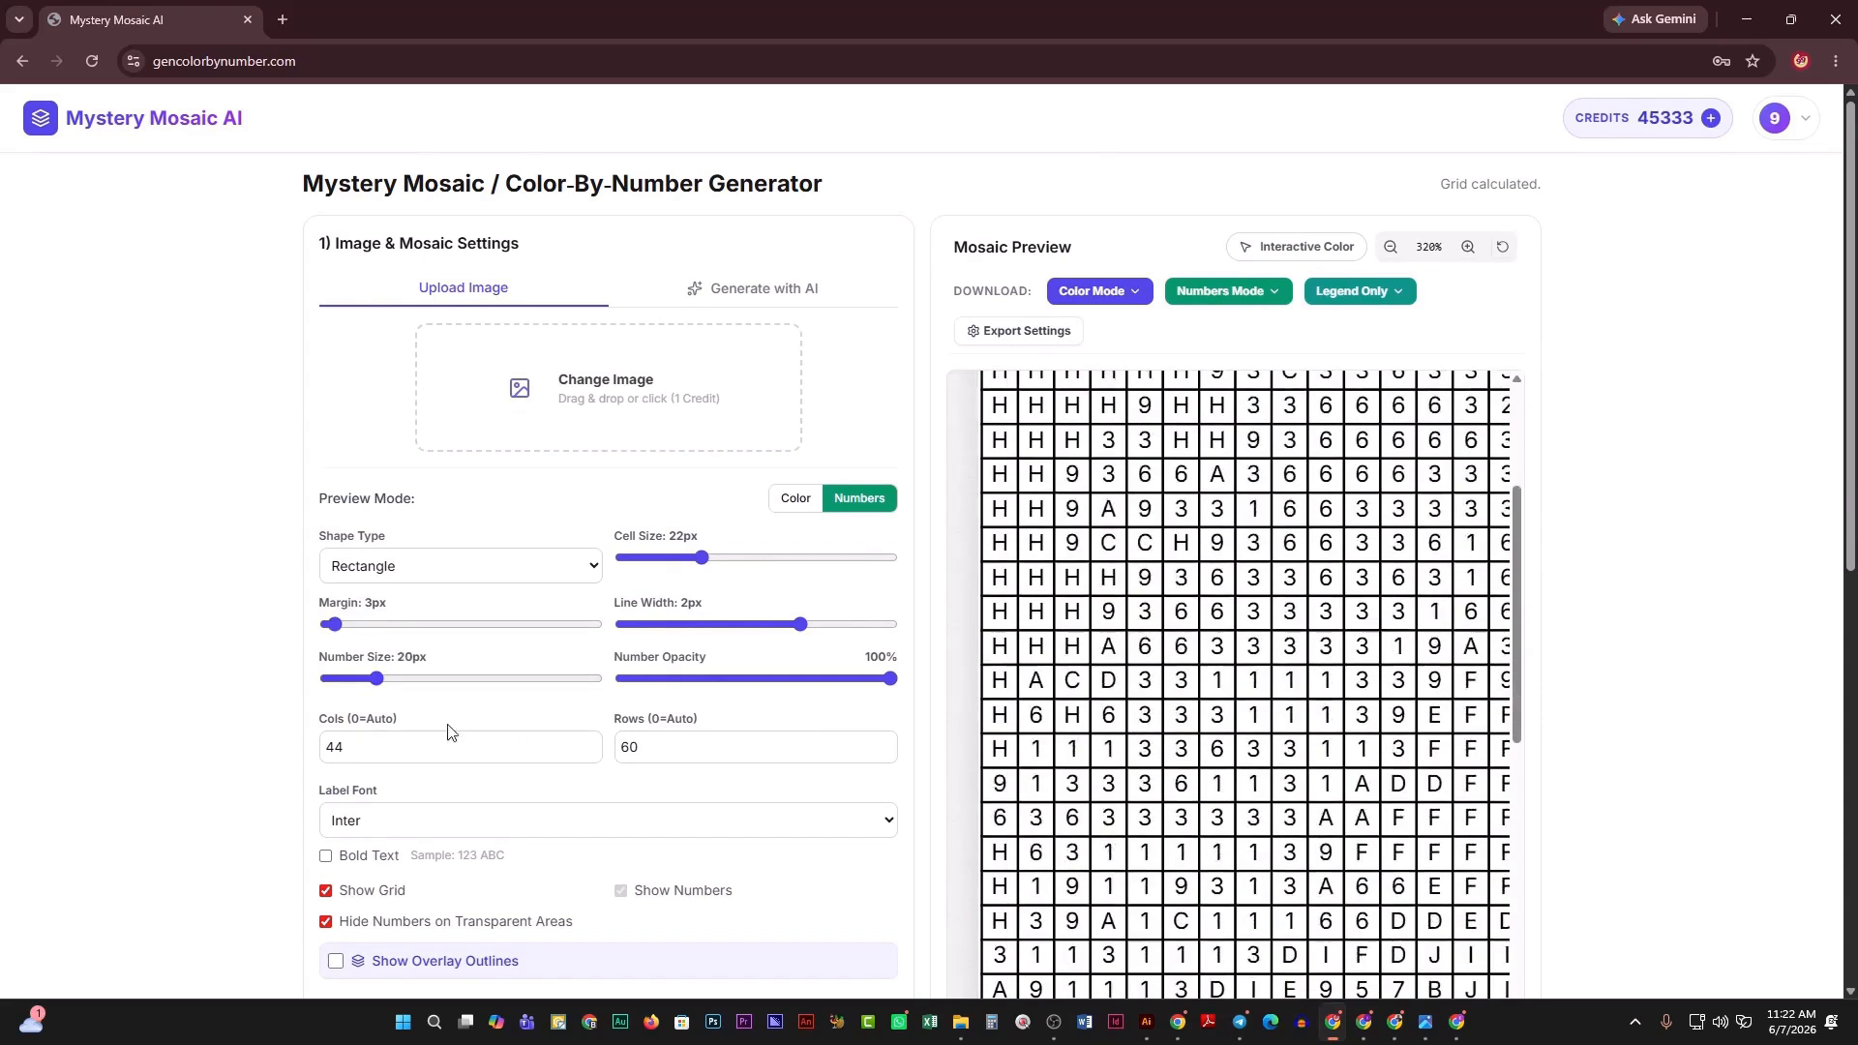
mouse_move(376, 679)
mouse_down()
mouse_move(461, 691)
mouse_move(343, 683)
mouse_up()
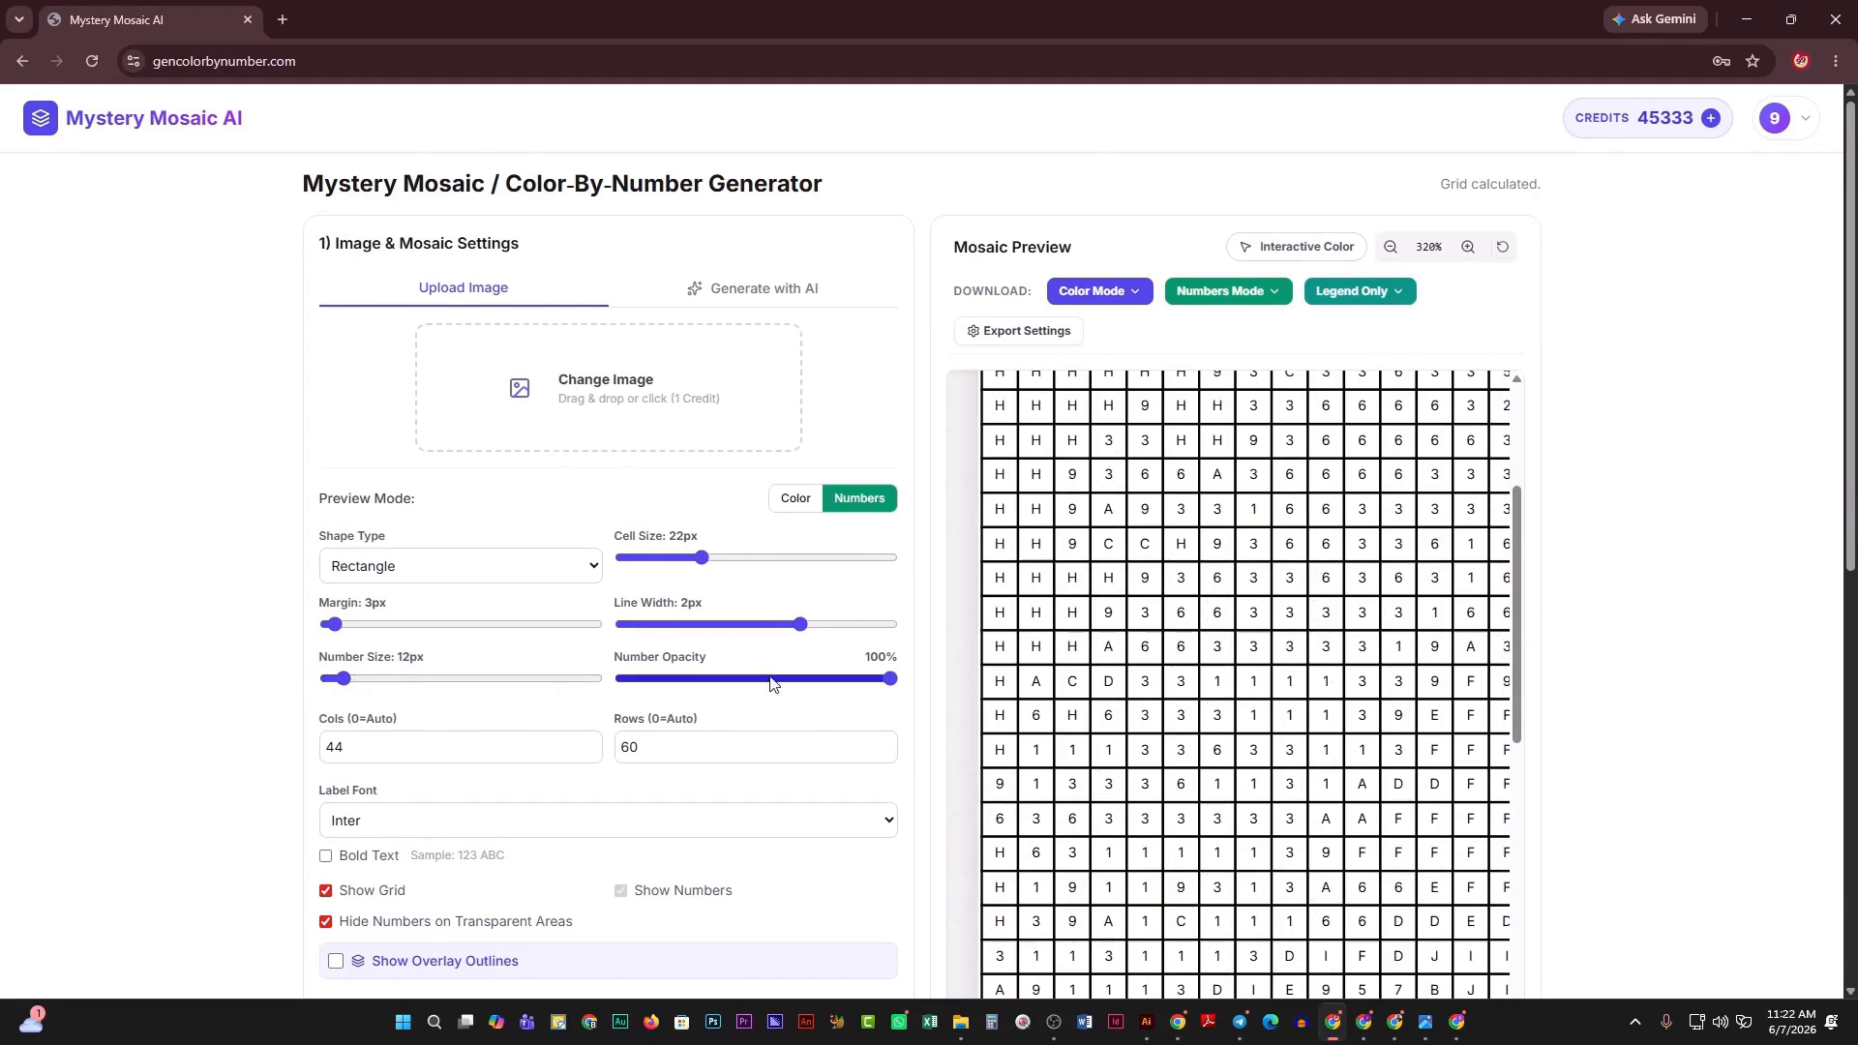
Set both rows and columns back to 0 (automatic) and check the whole grid at 100% zoom.
double_click(655, 747)
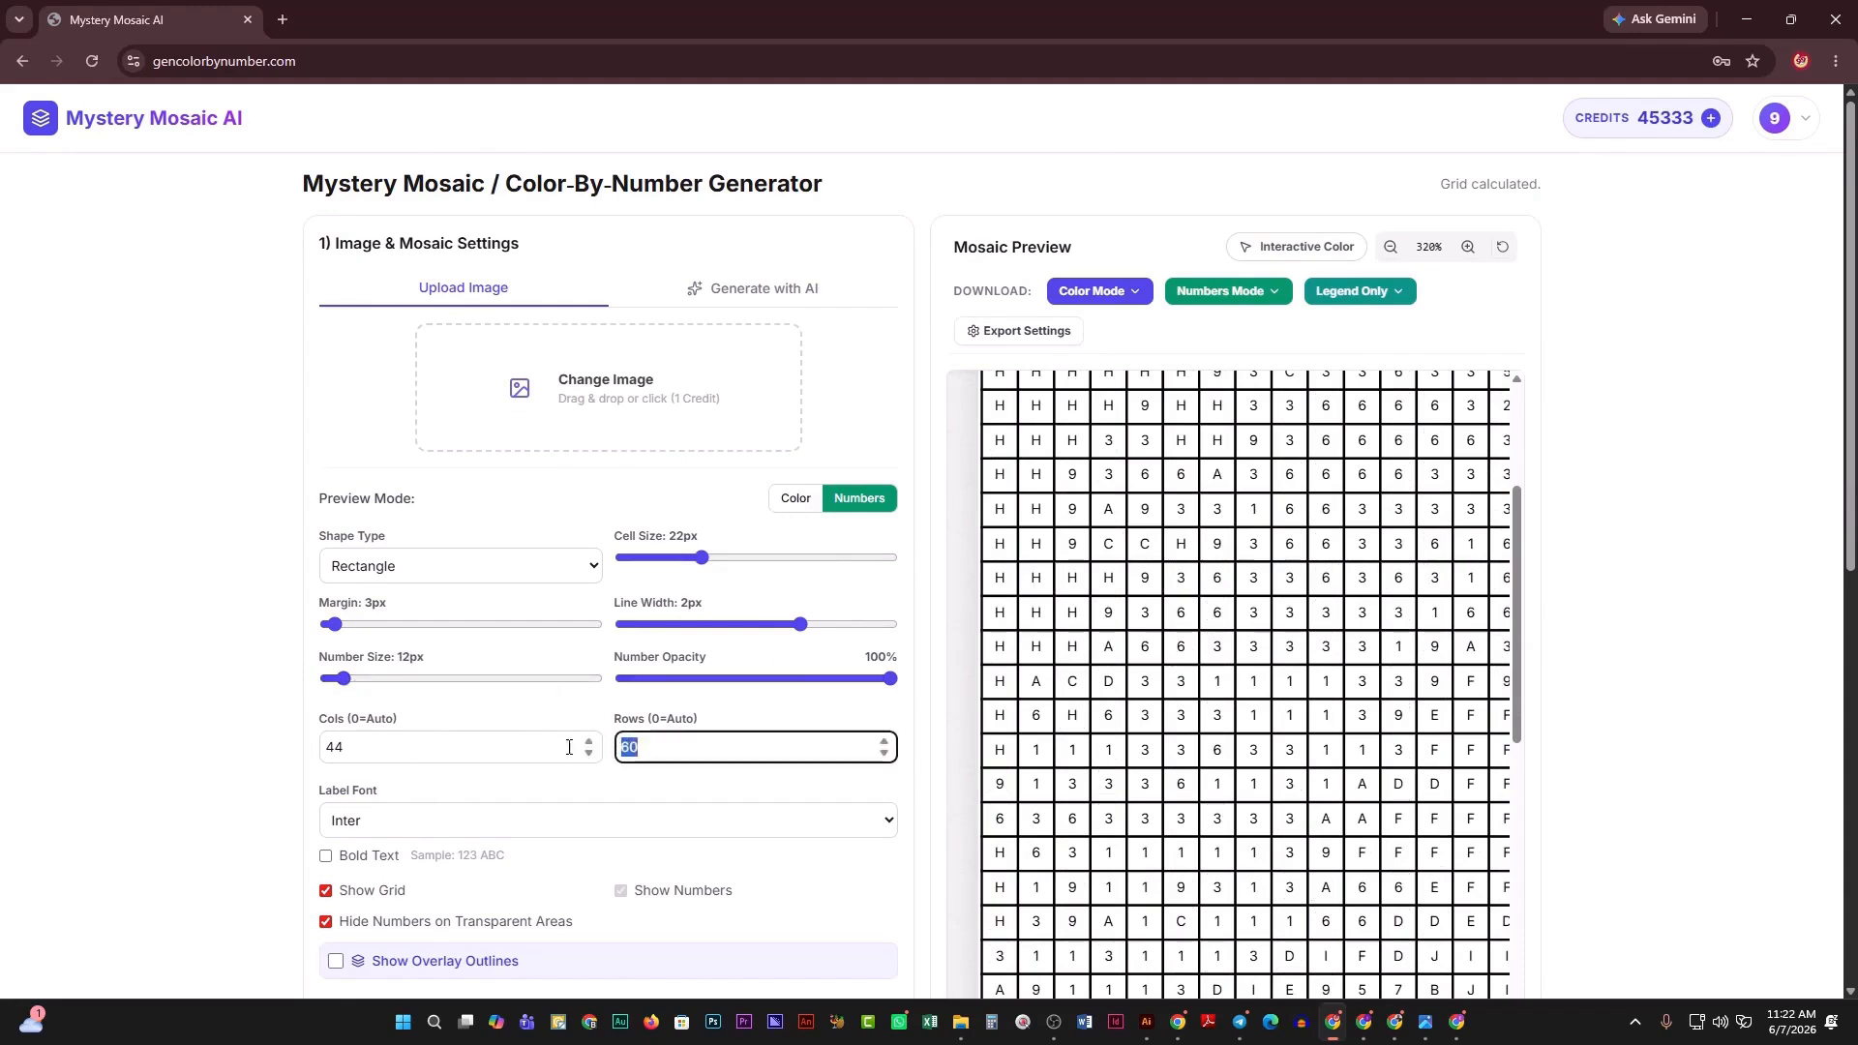
text(0)
double_click(356, 745)
text(0)
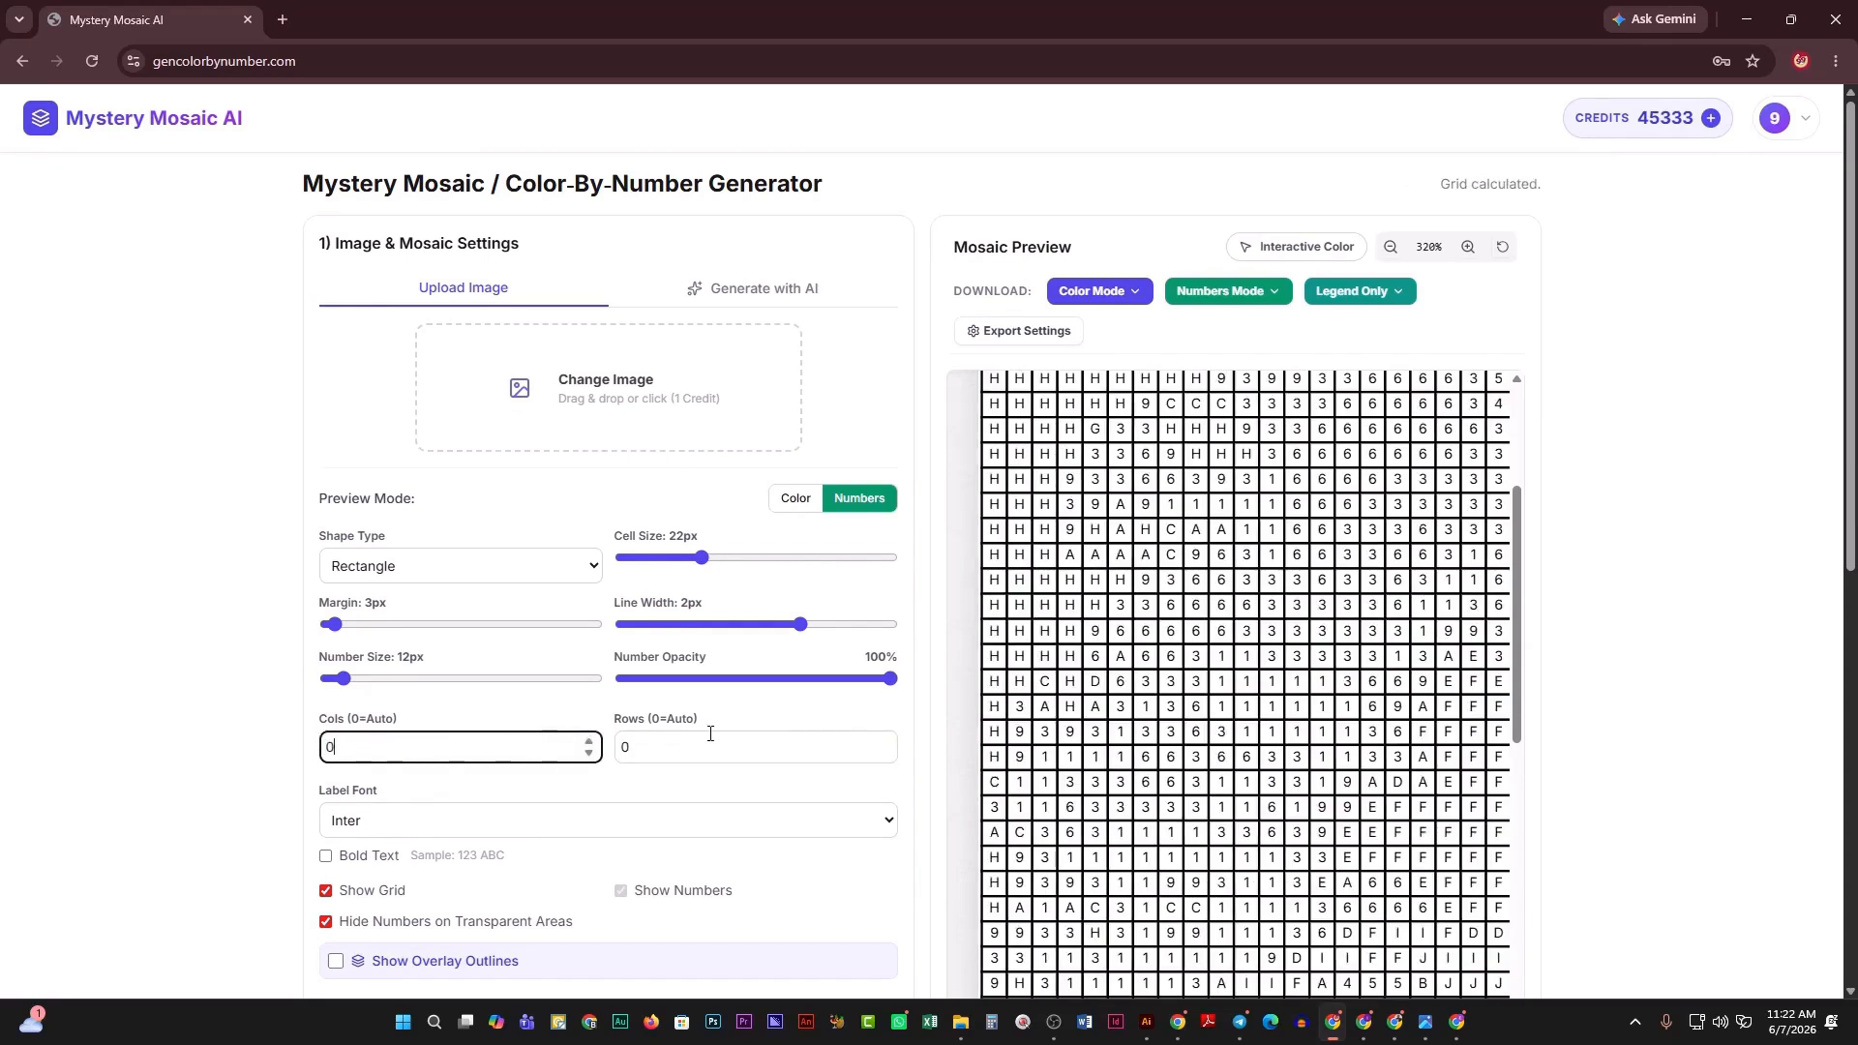
scroll(1288, 619, up, 1)
scroll(1374, 503, up, 2)
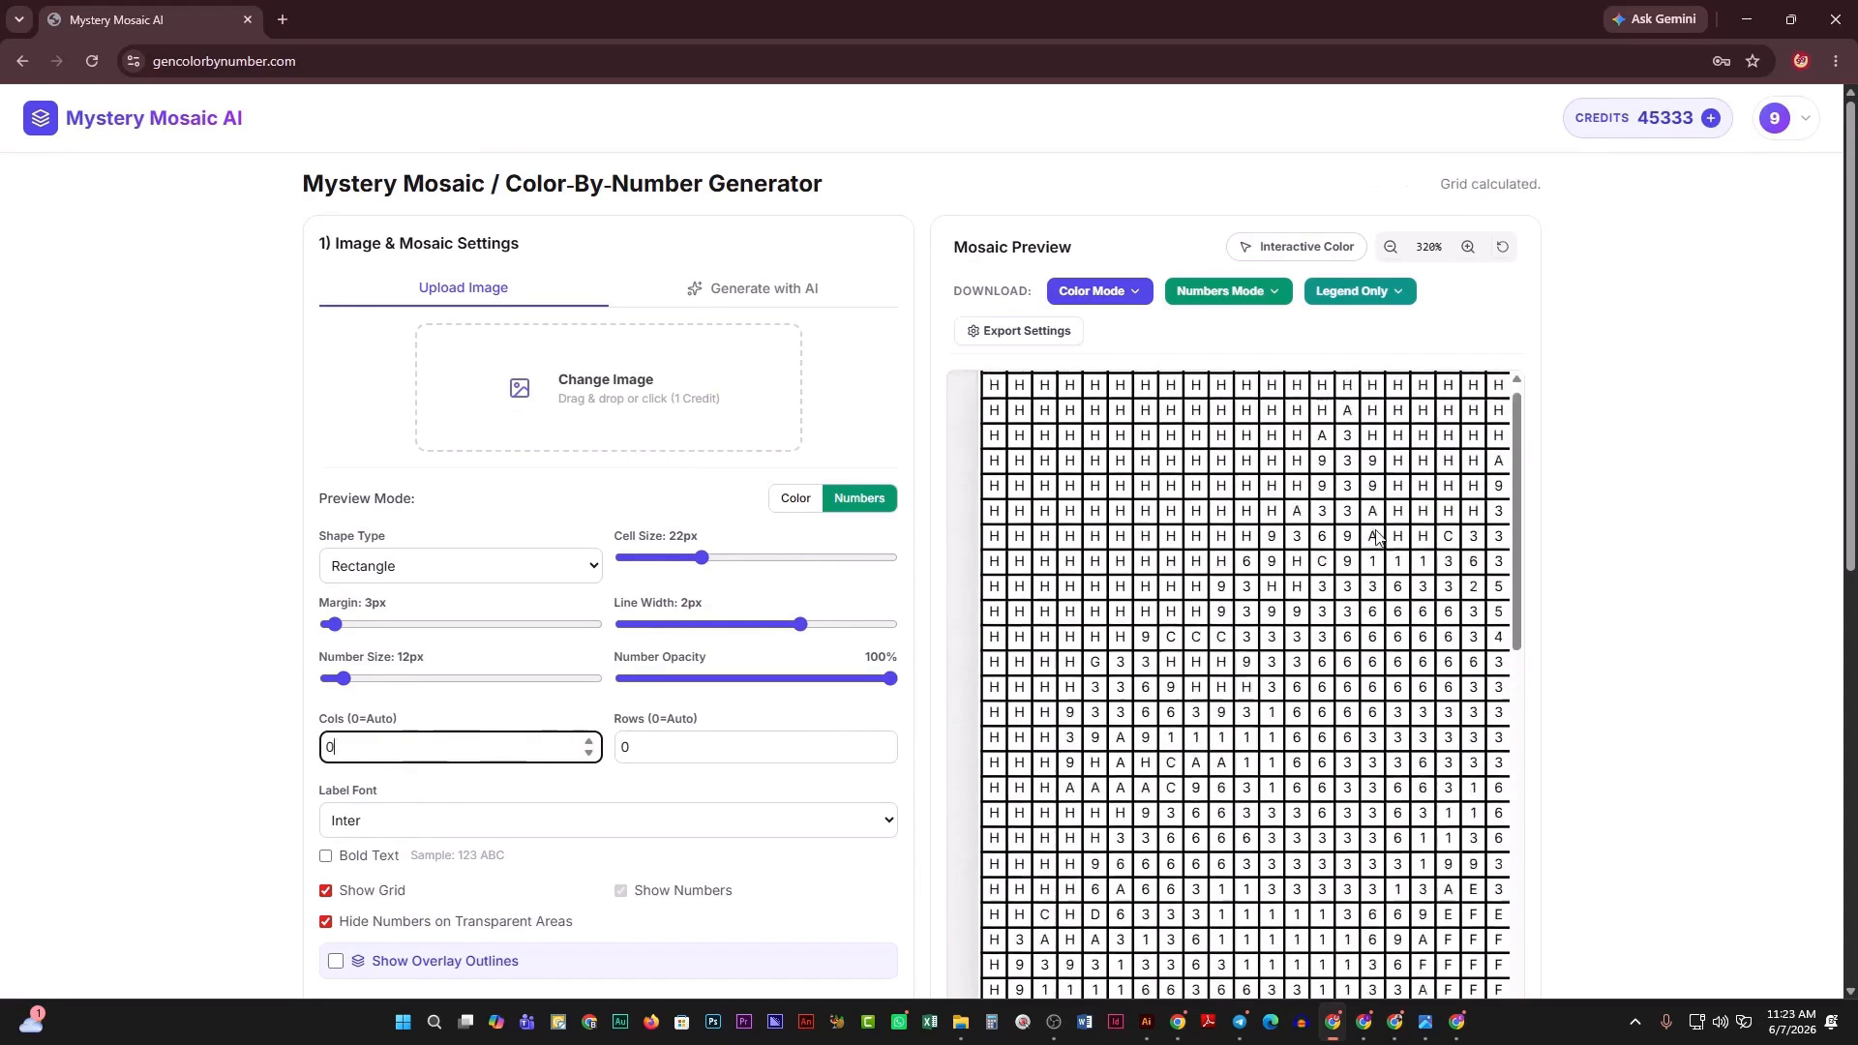
click(1502, 248)
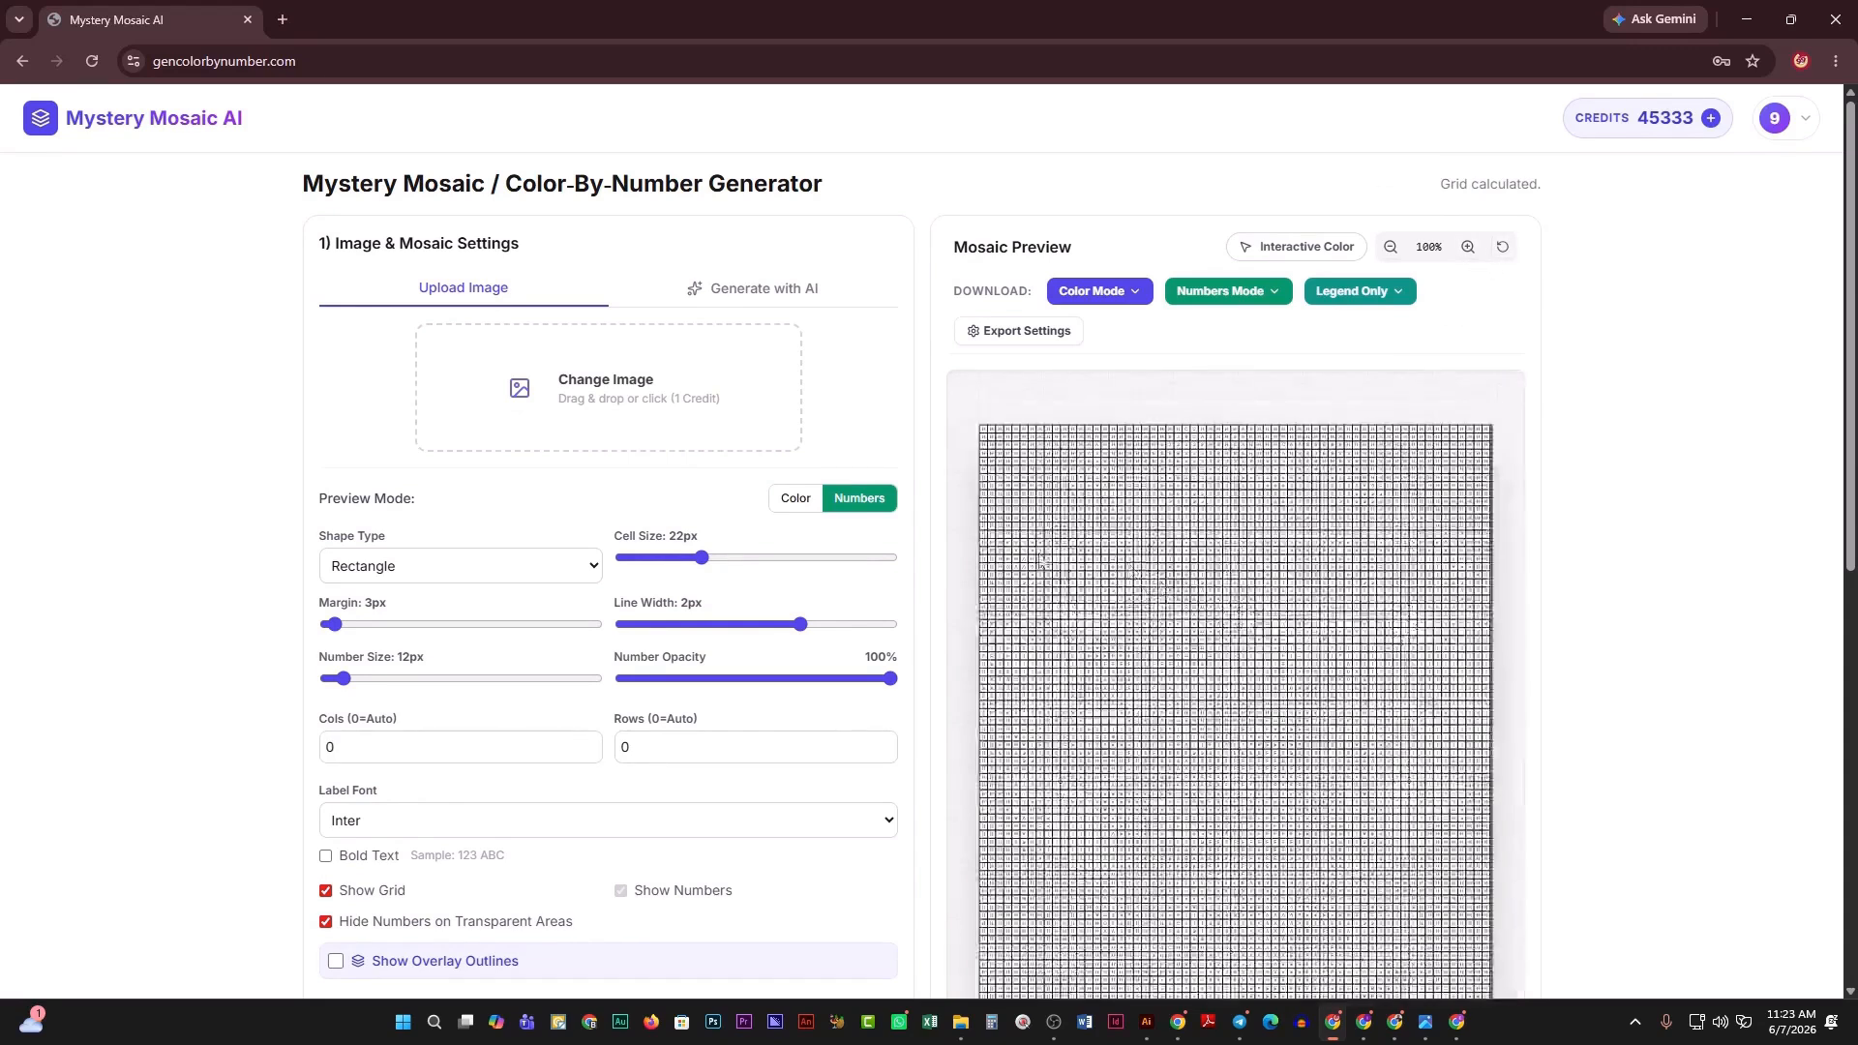
Try cell sizes of 28, 40, 27 and 32 px, switching the preview back to color to compare the detail.
click(730, 560)
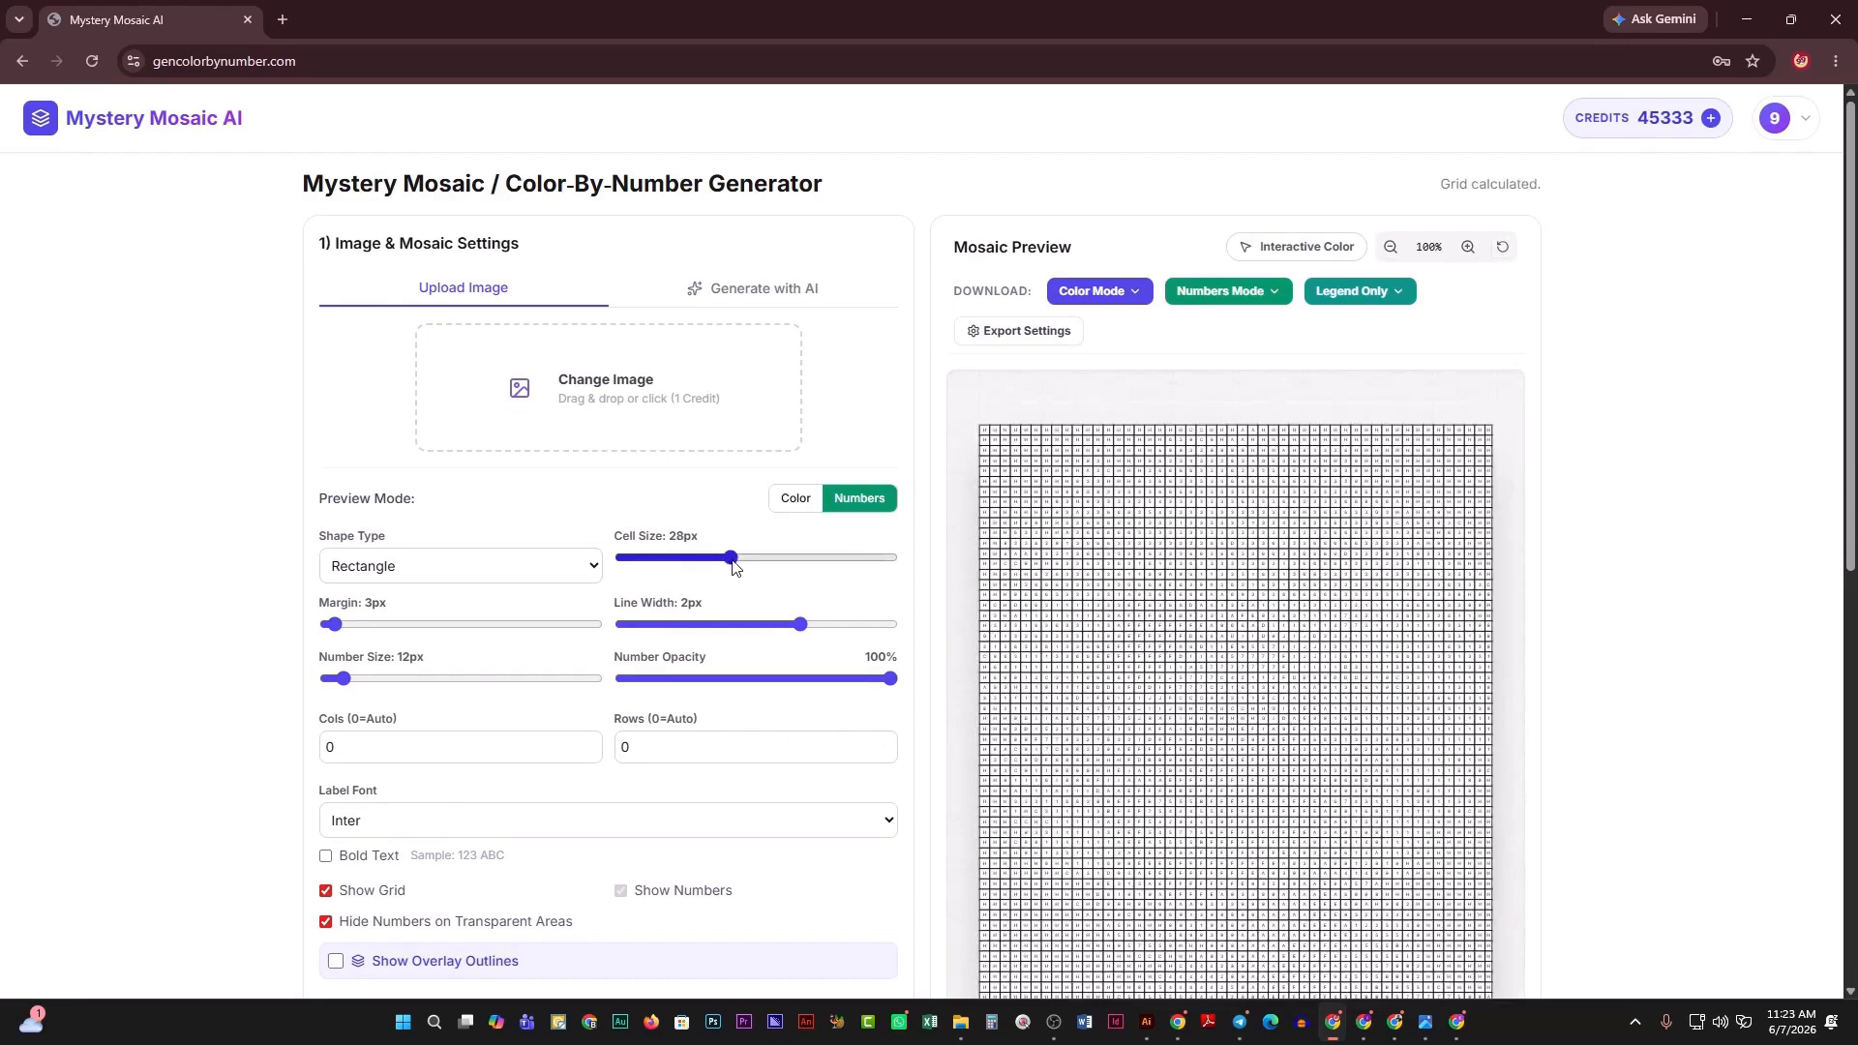
click(792, 560)
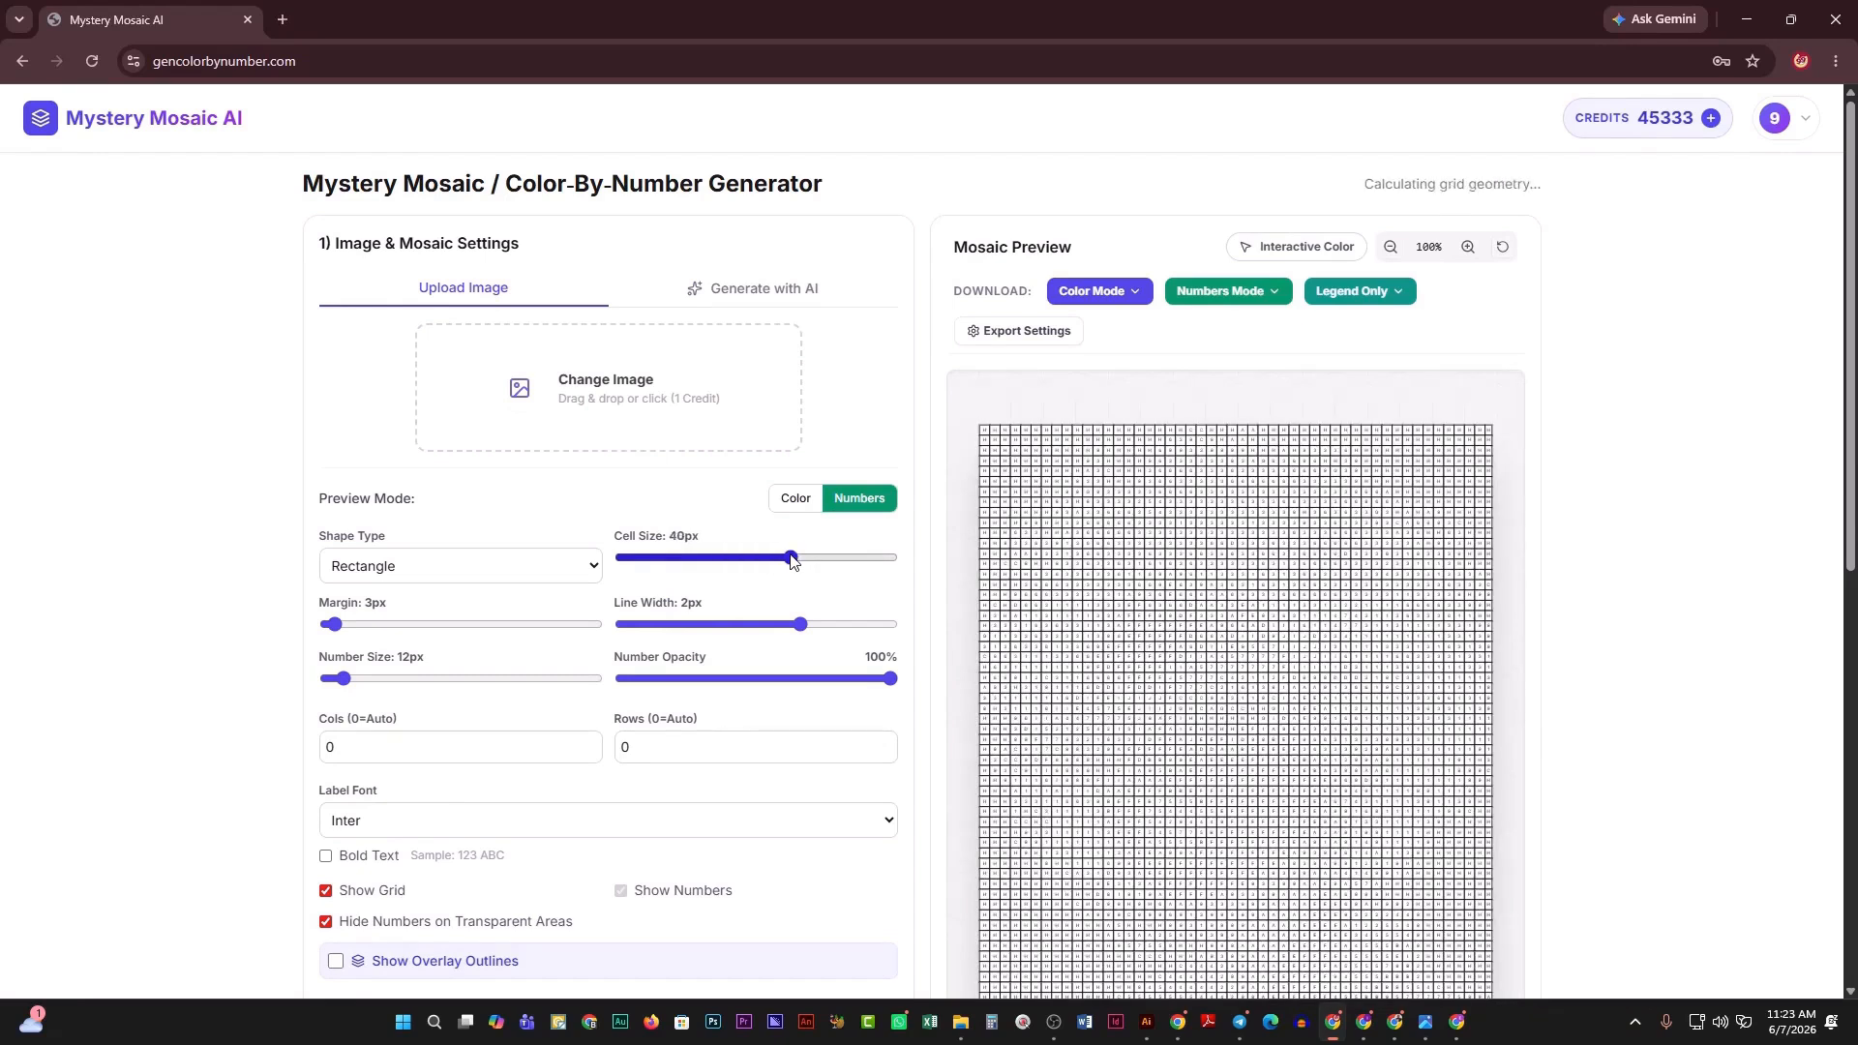
click(801, 502)
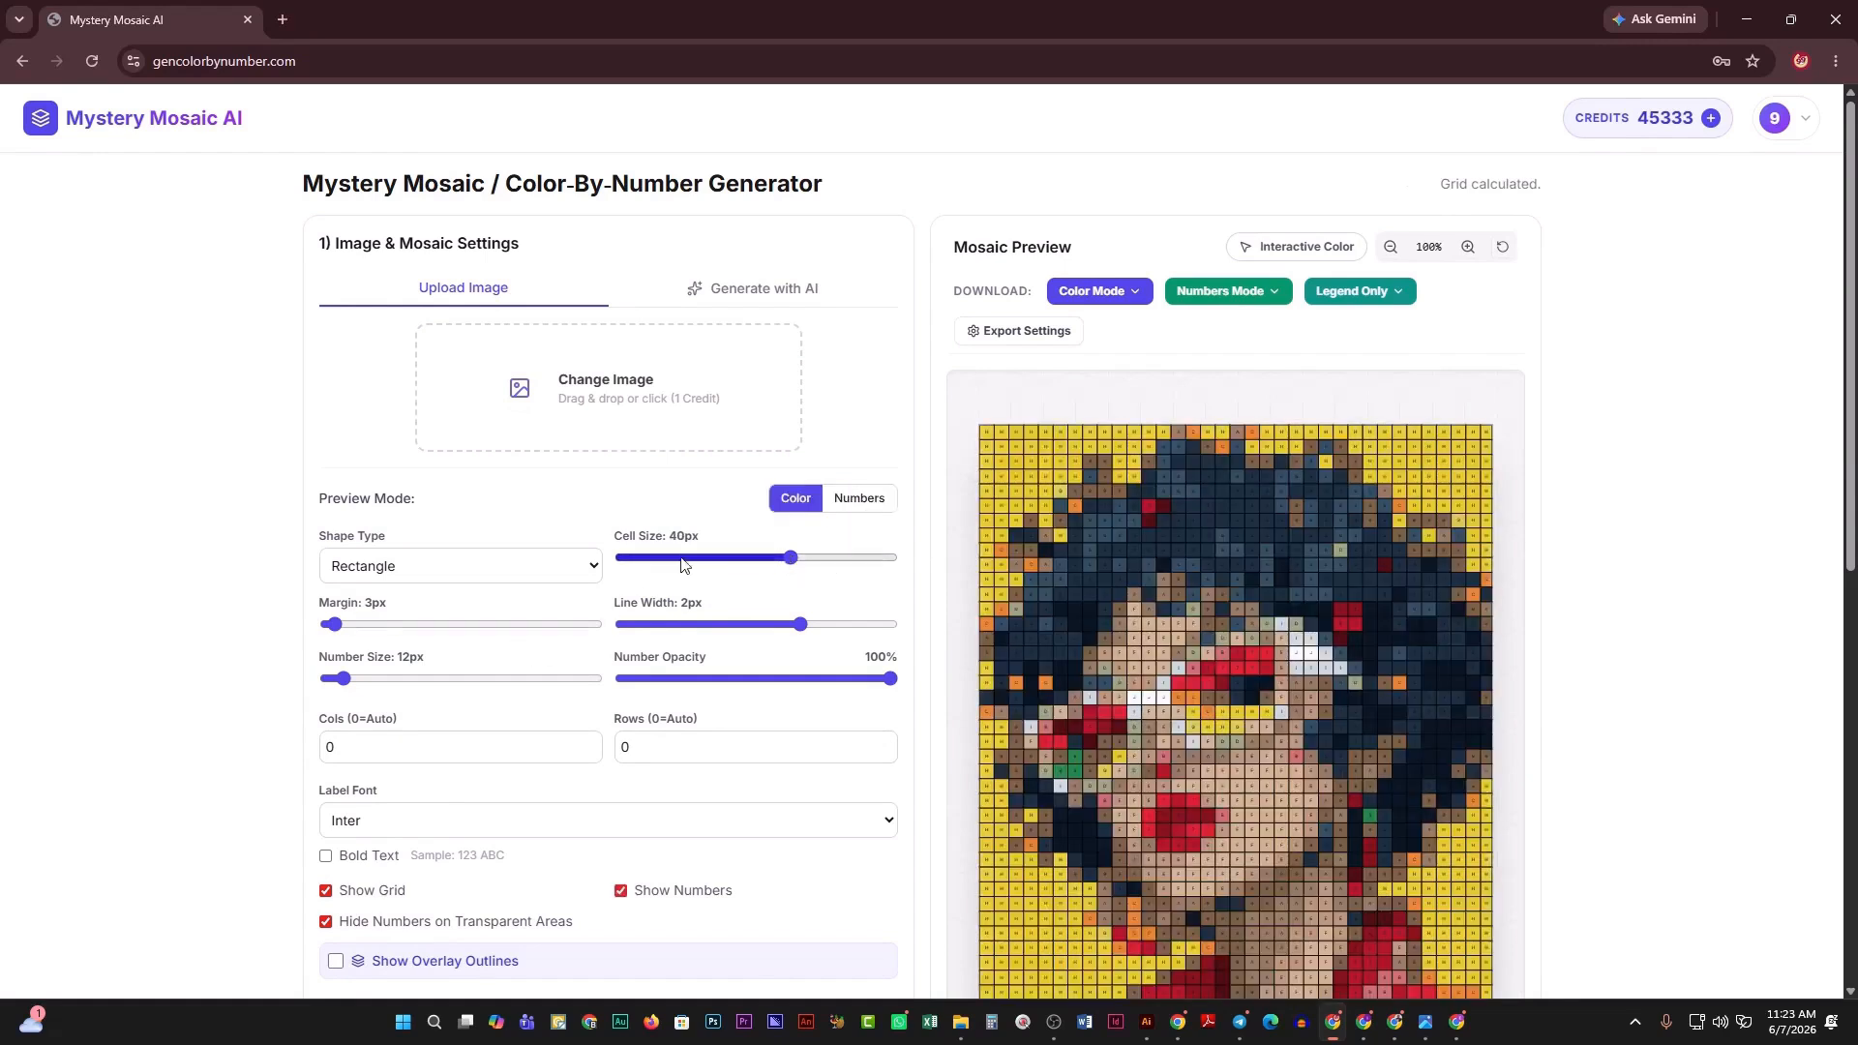
click(729, 559)
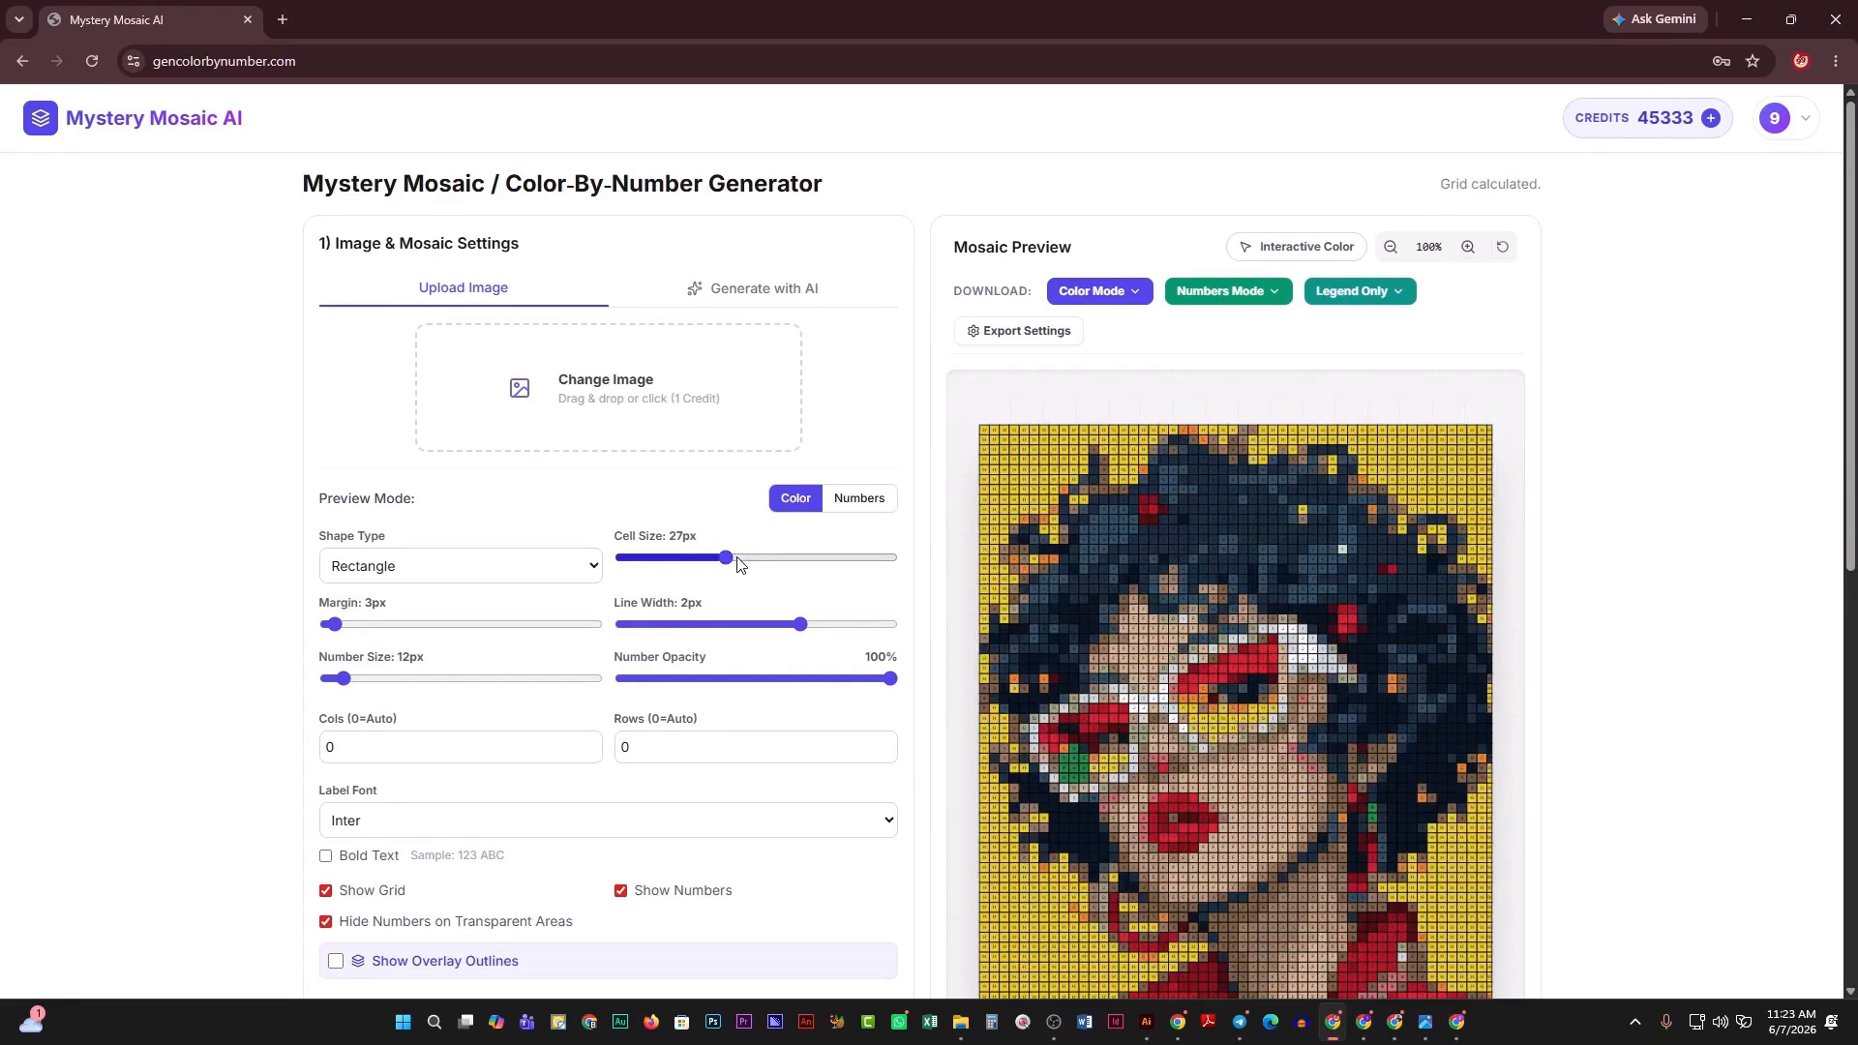
click(754, 569)
Set the mosaic's margin to 11 px, number size to 19 px and cell size to 36 px.
click(357, 625)
click(375, 680)
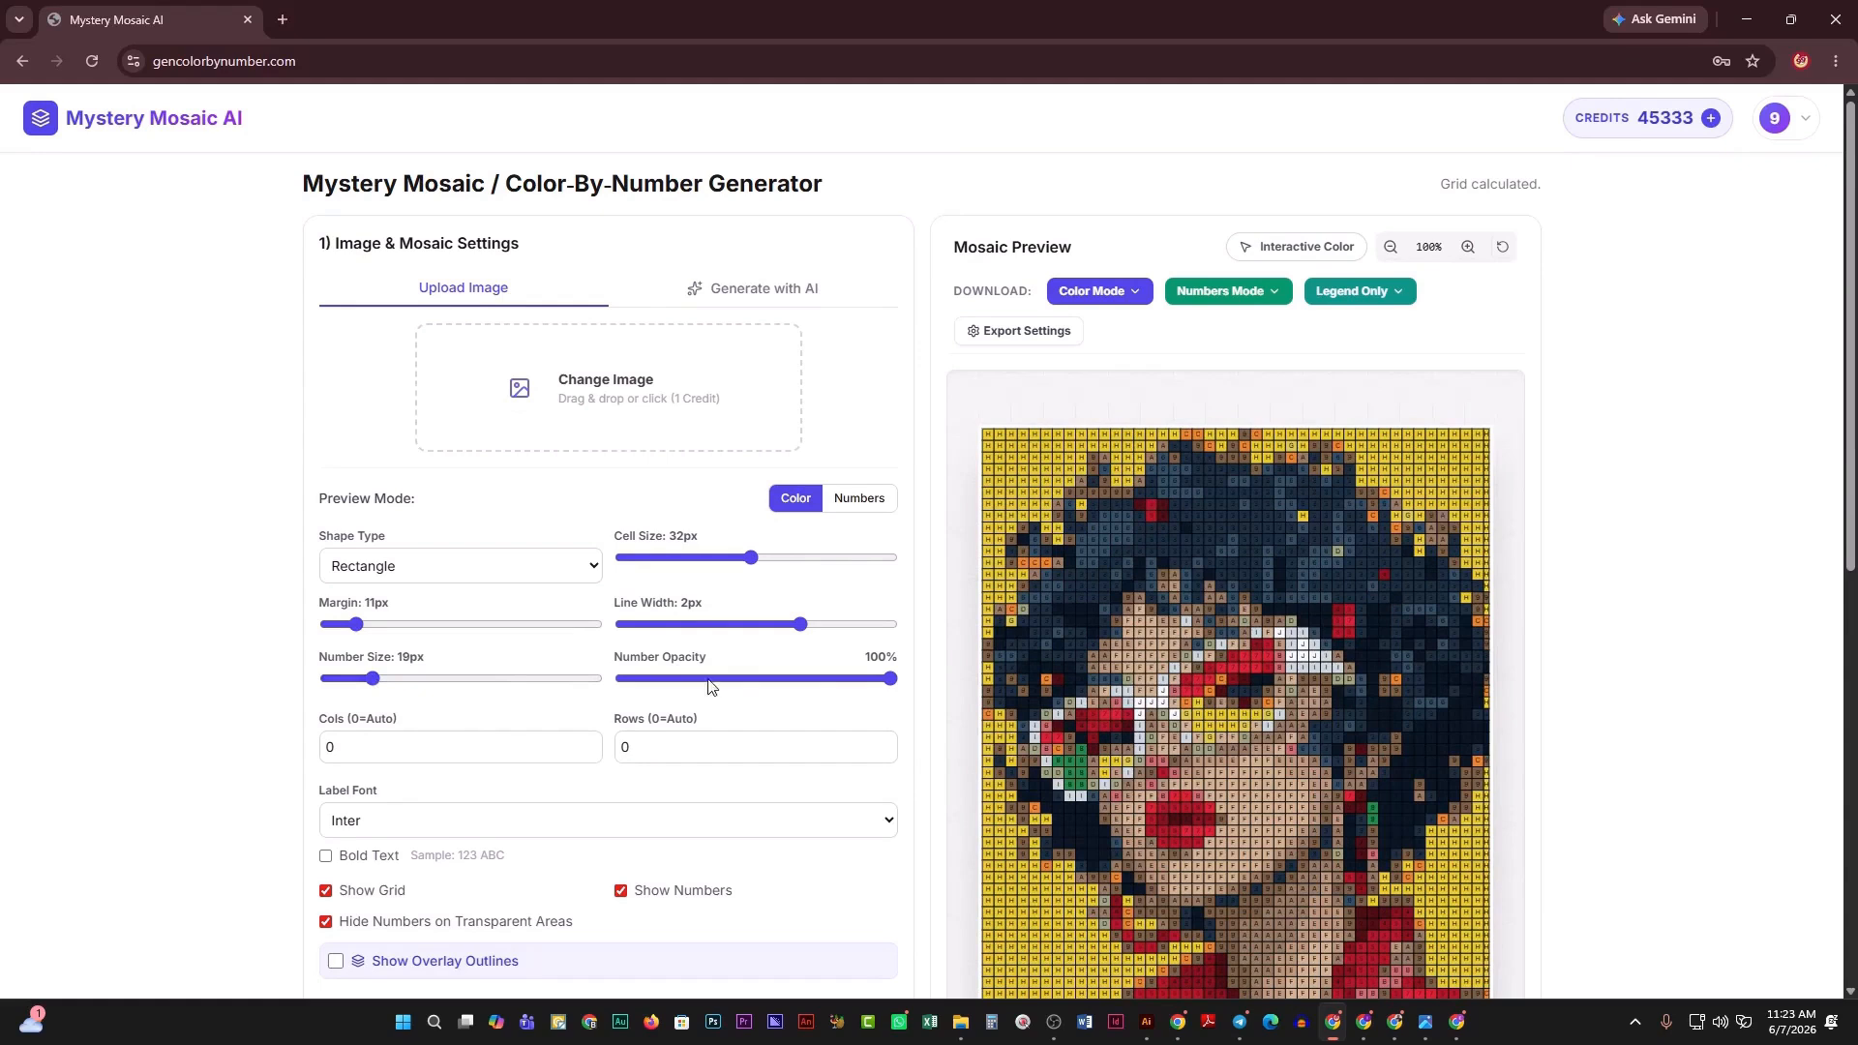
drag(759, 559, 771, 560)
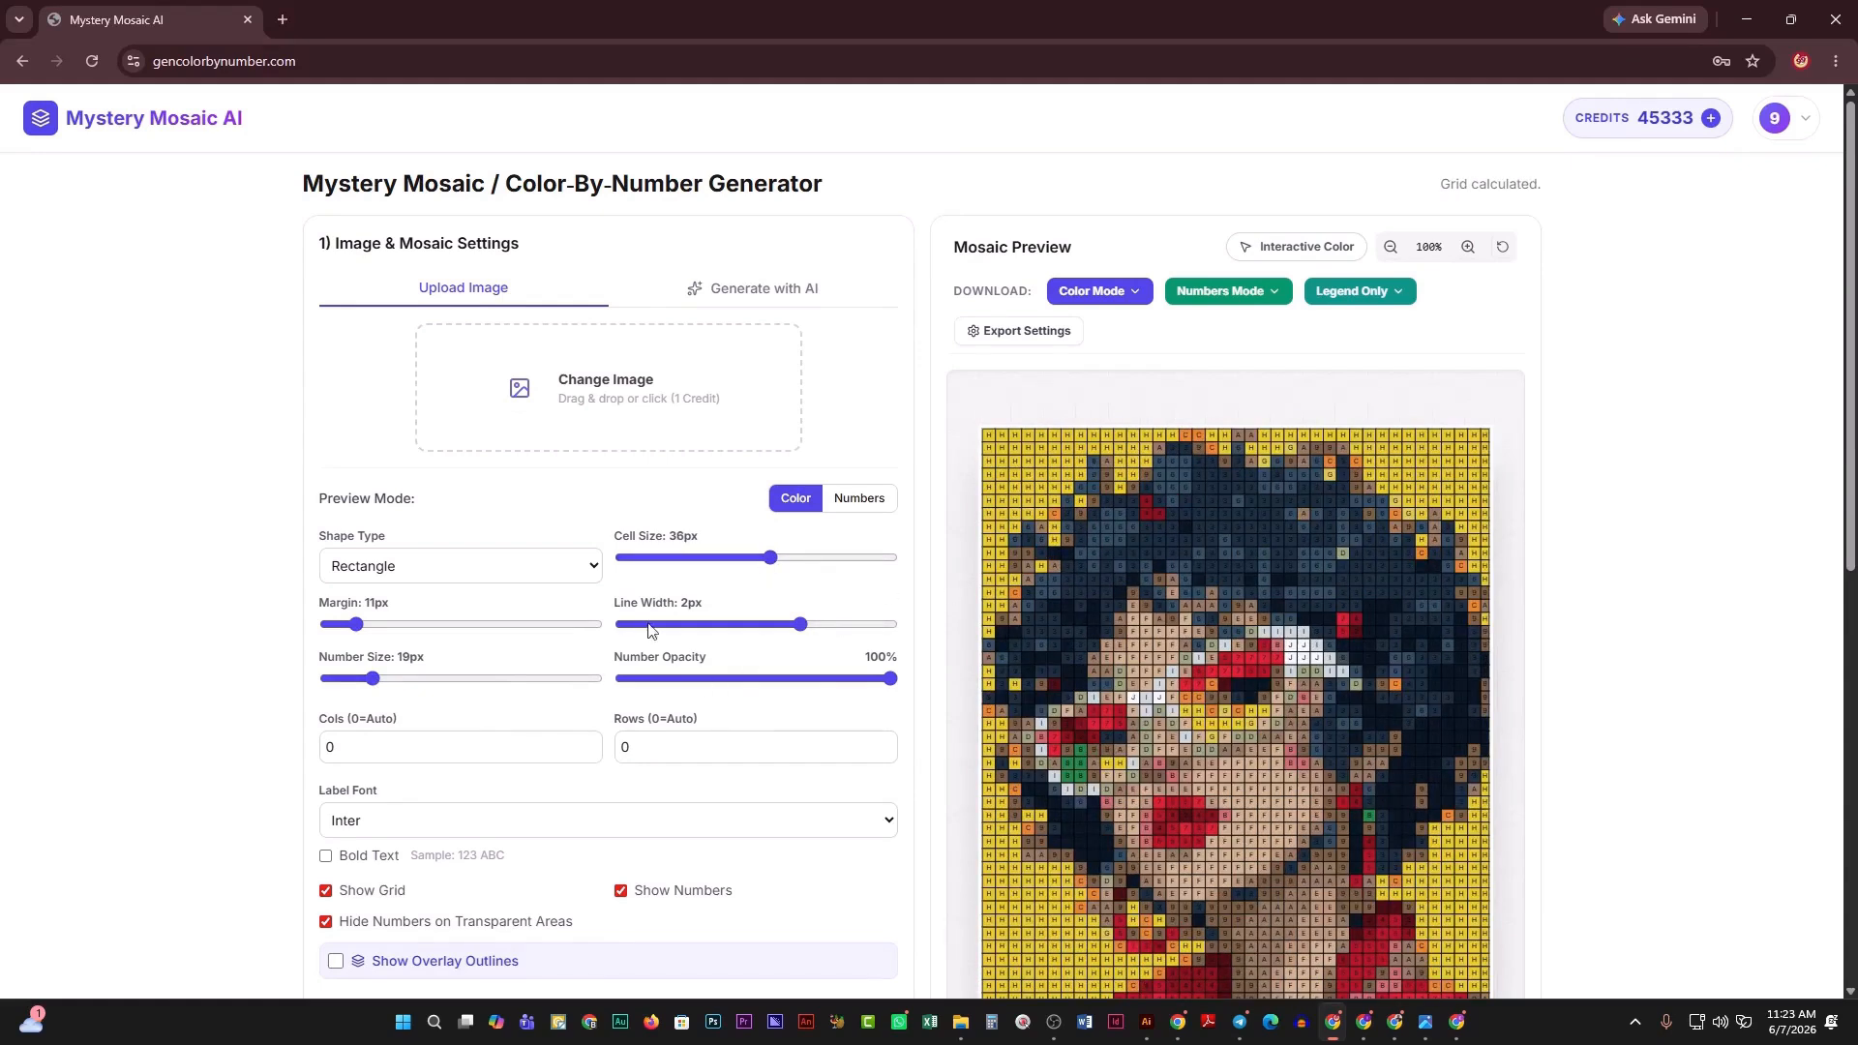
Switch the mosaic shape to Triangle, try a 20 px margin and set the margin to 53 px.
click(559, 567)
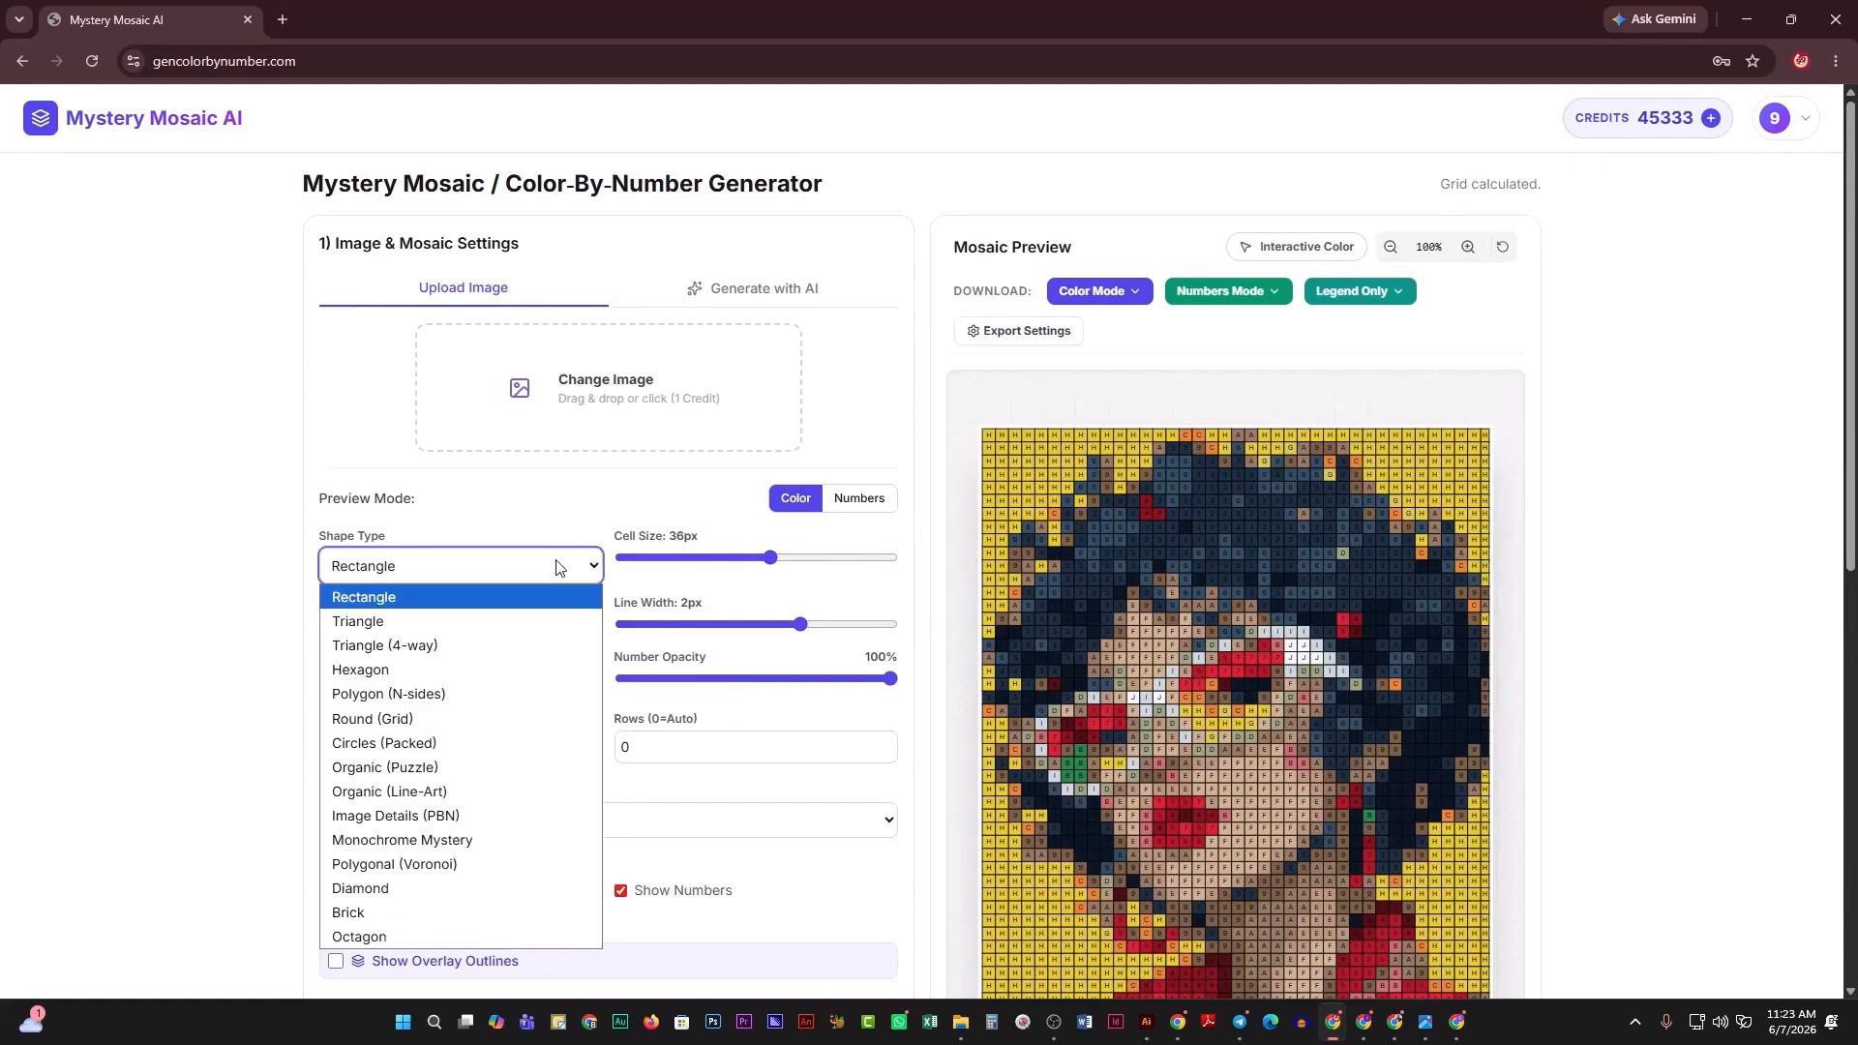
click(452, 622)
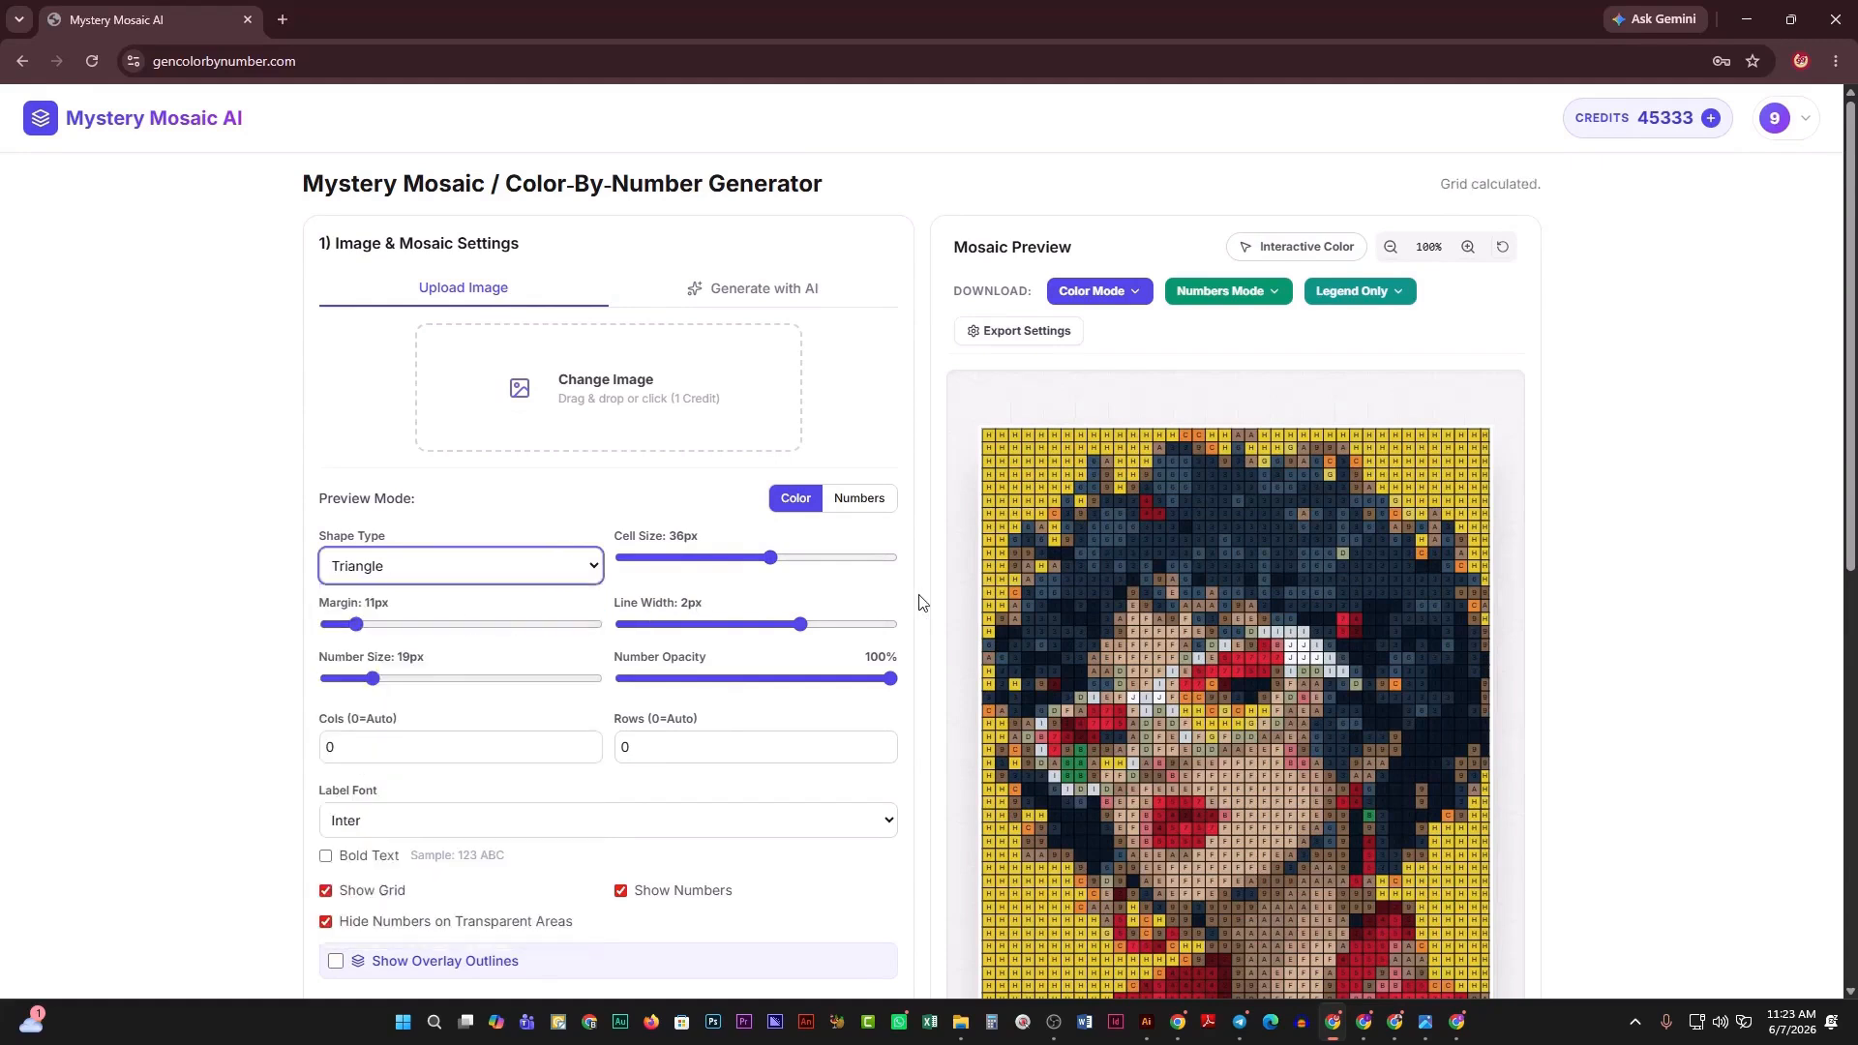
scroll(953, 600, down, 2)
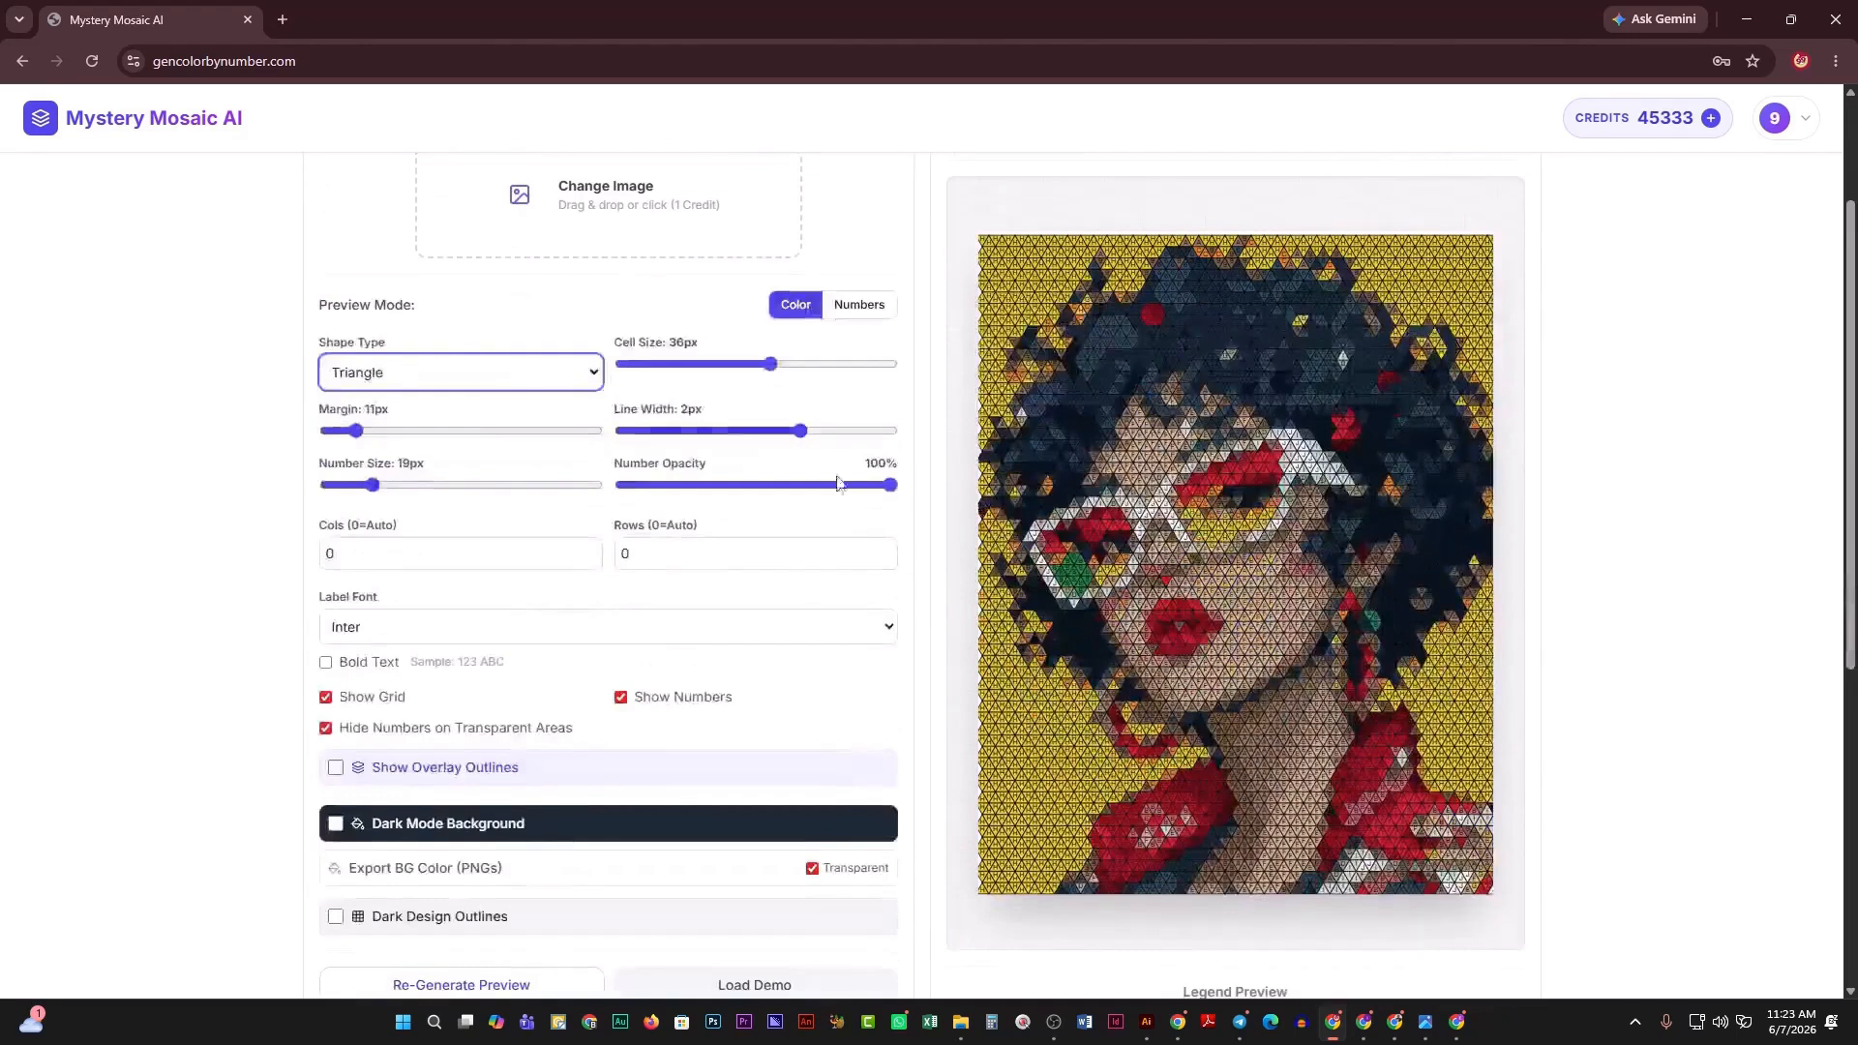
click(380, 430)
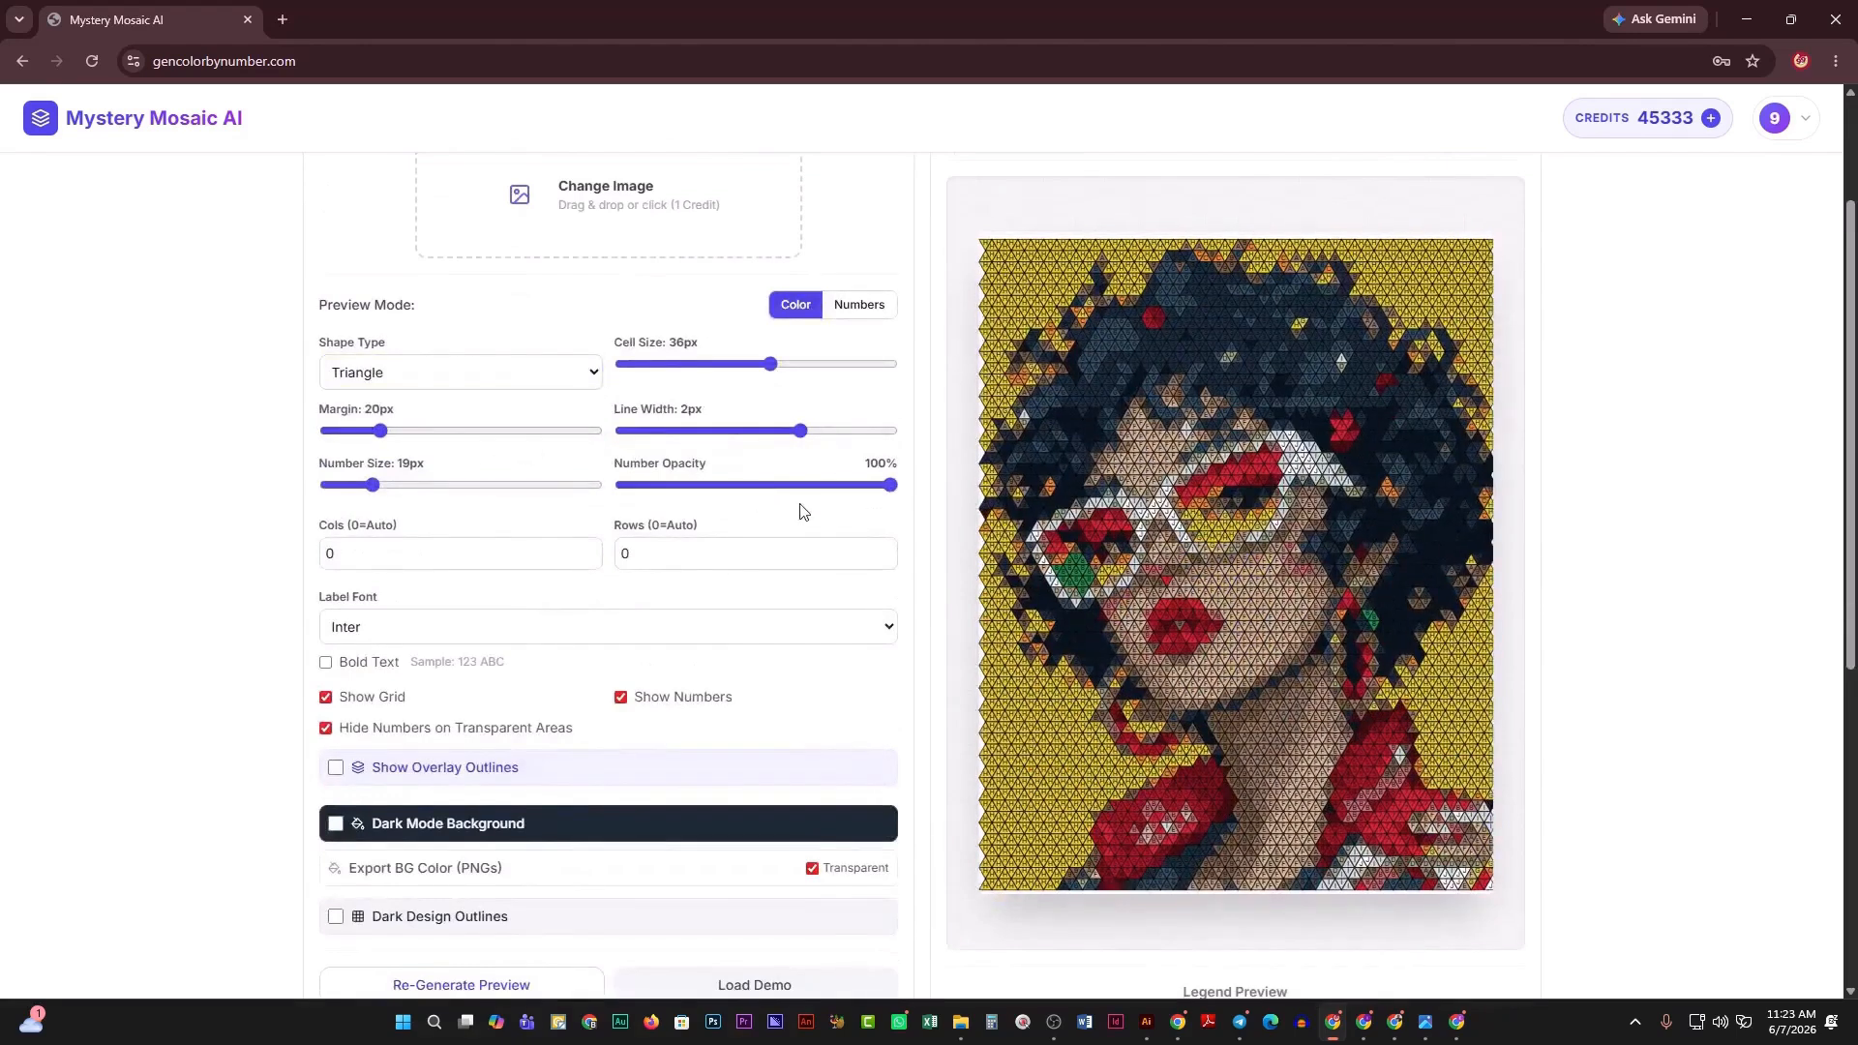
click(470, 431)
scroll(886, 484, up, 2)
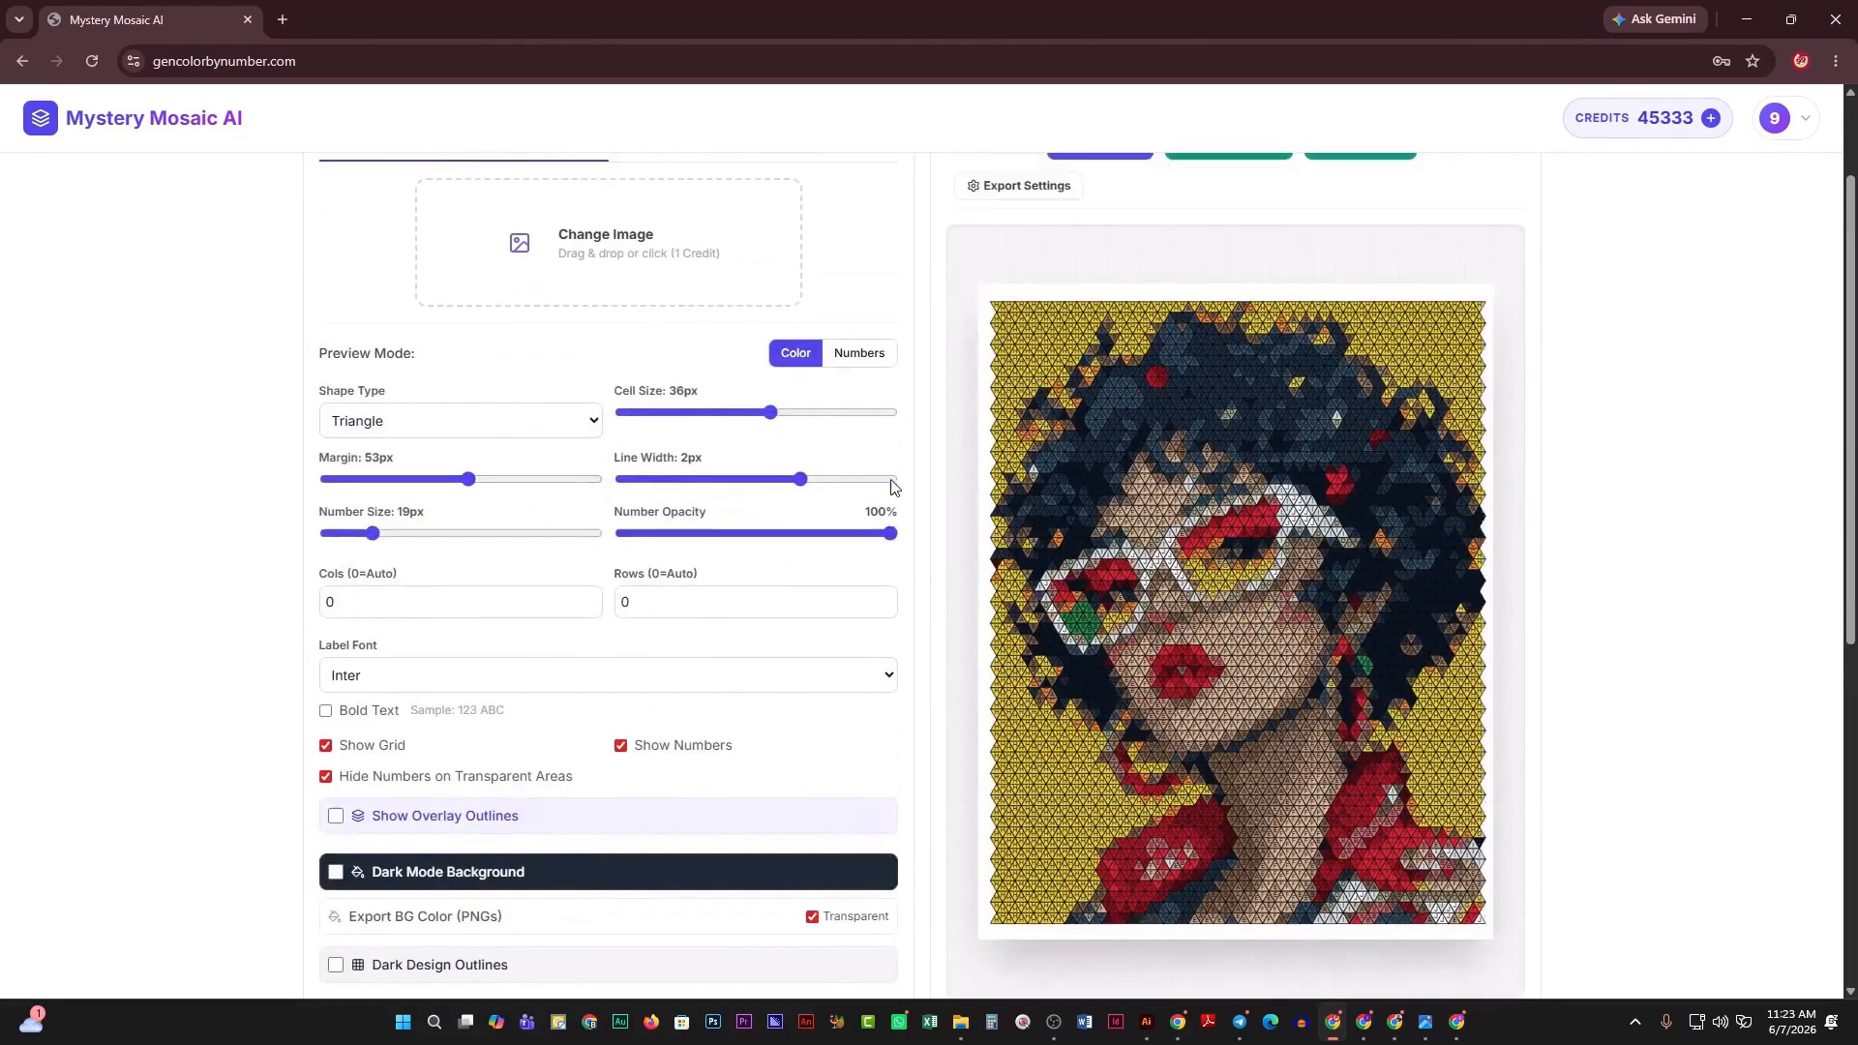
Set the cell size to 42 px and the number size to 11 px, comparing the numbers and color previews after each change.
click(804, 563)
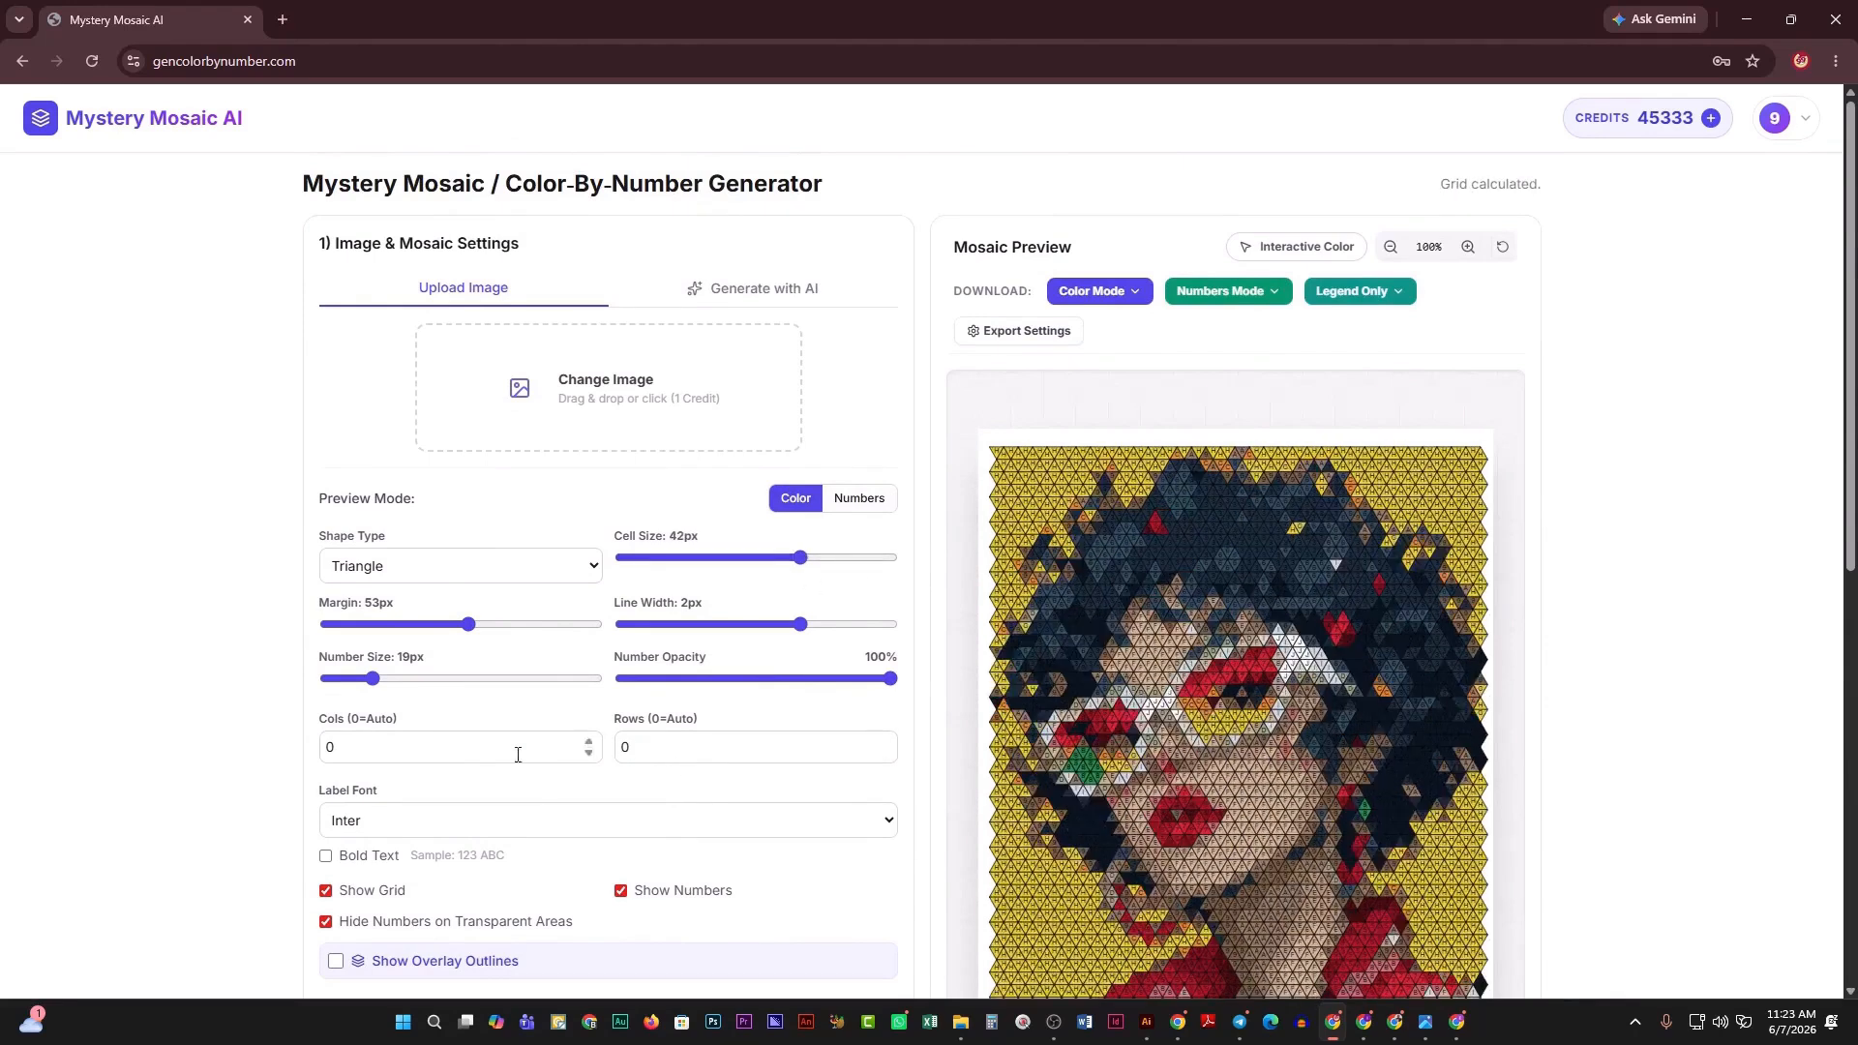
click(862, 503)
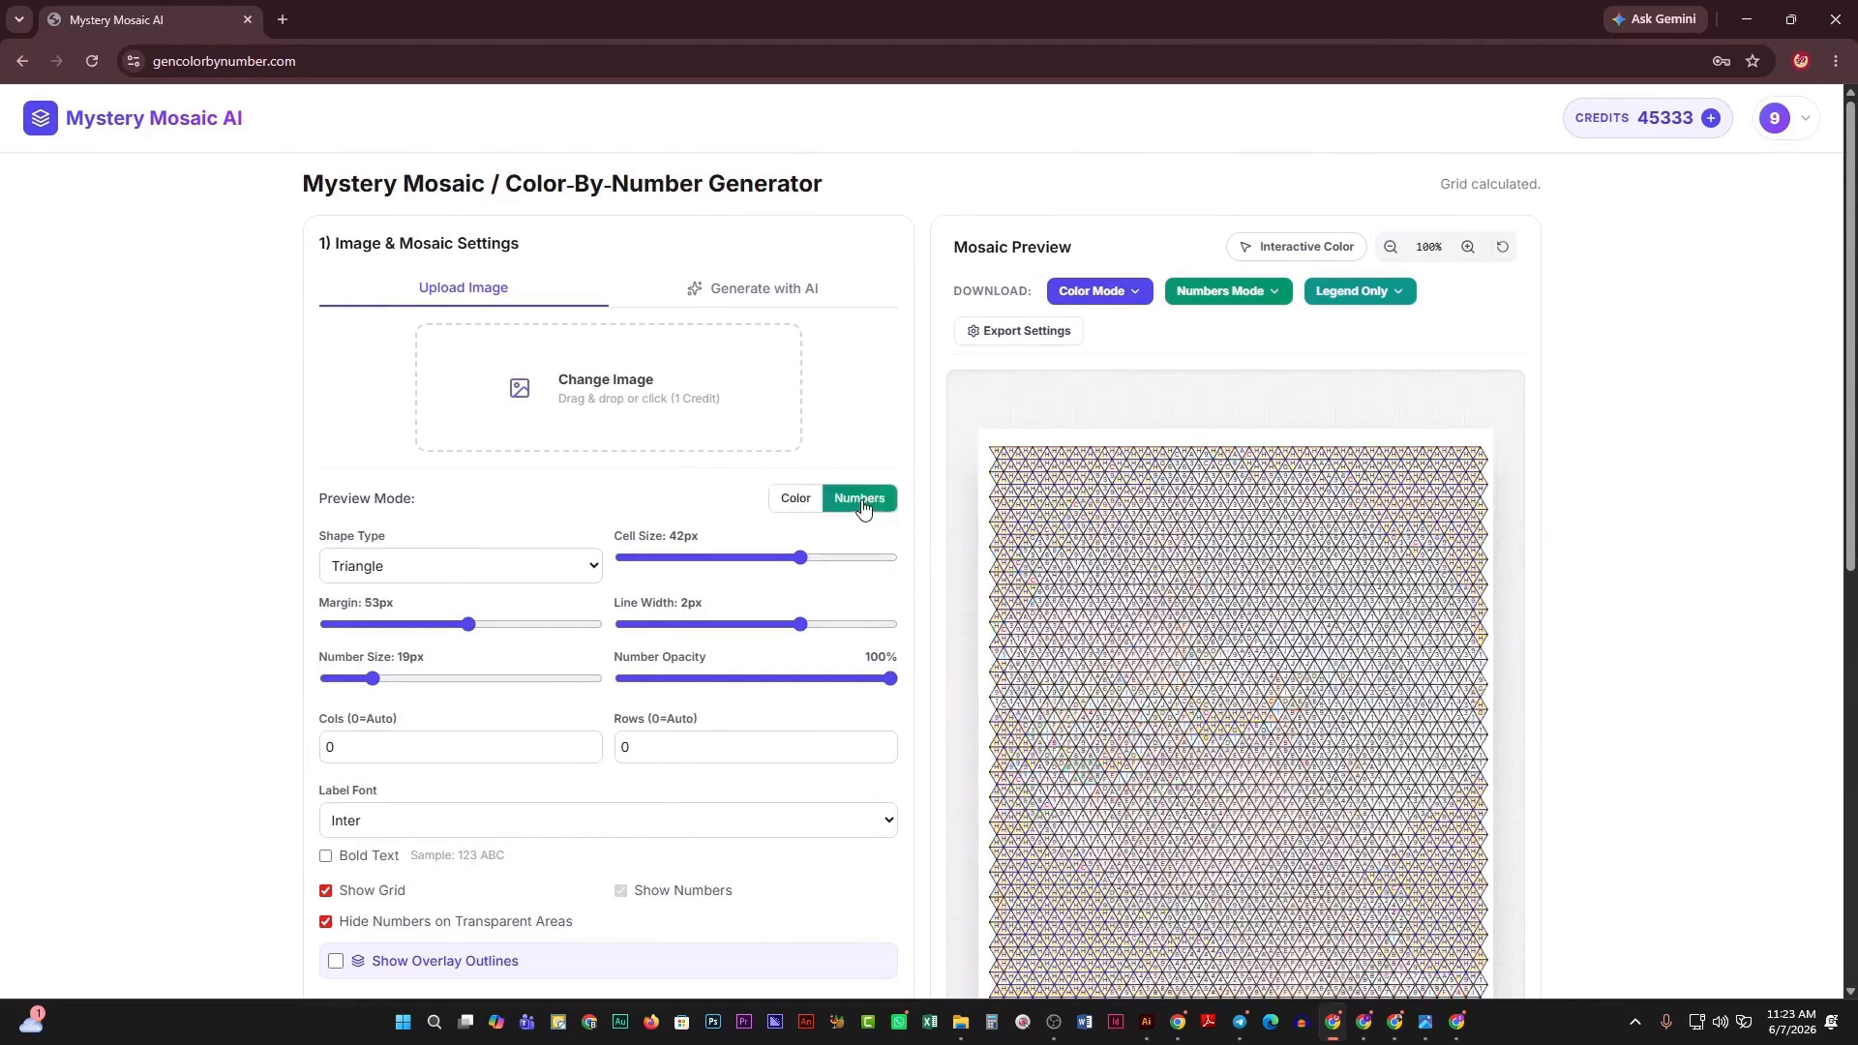
click(811, 499)
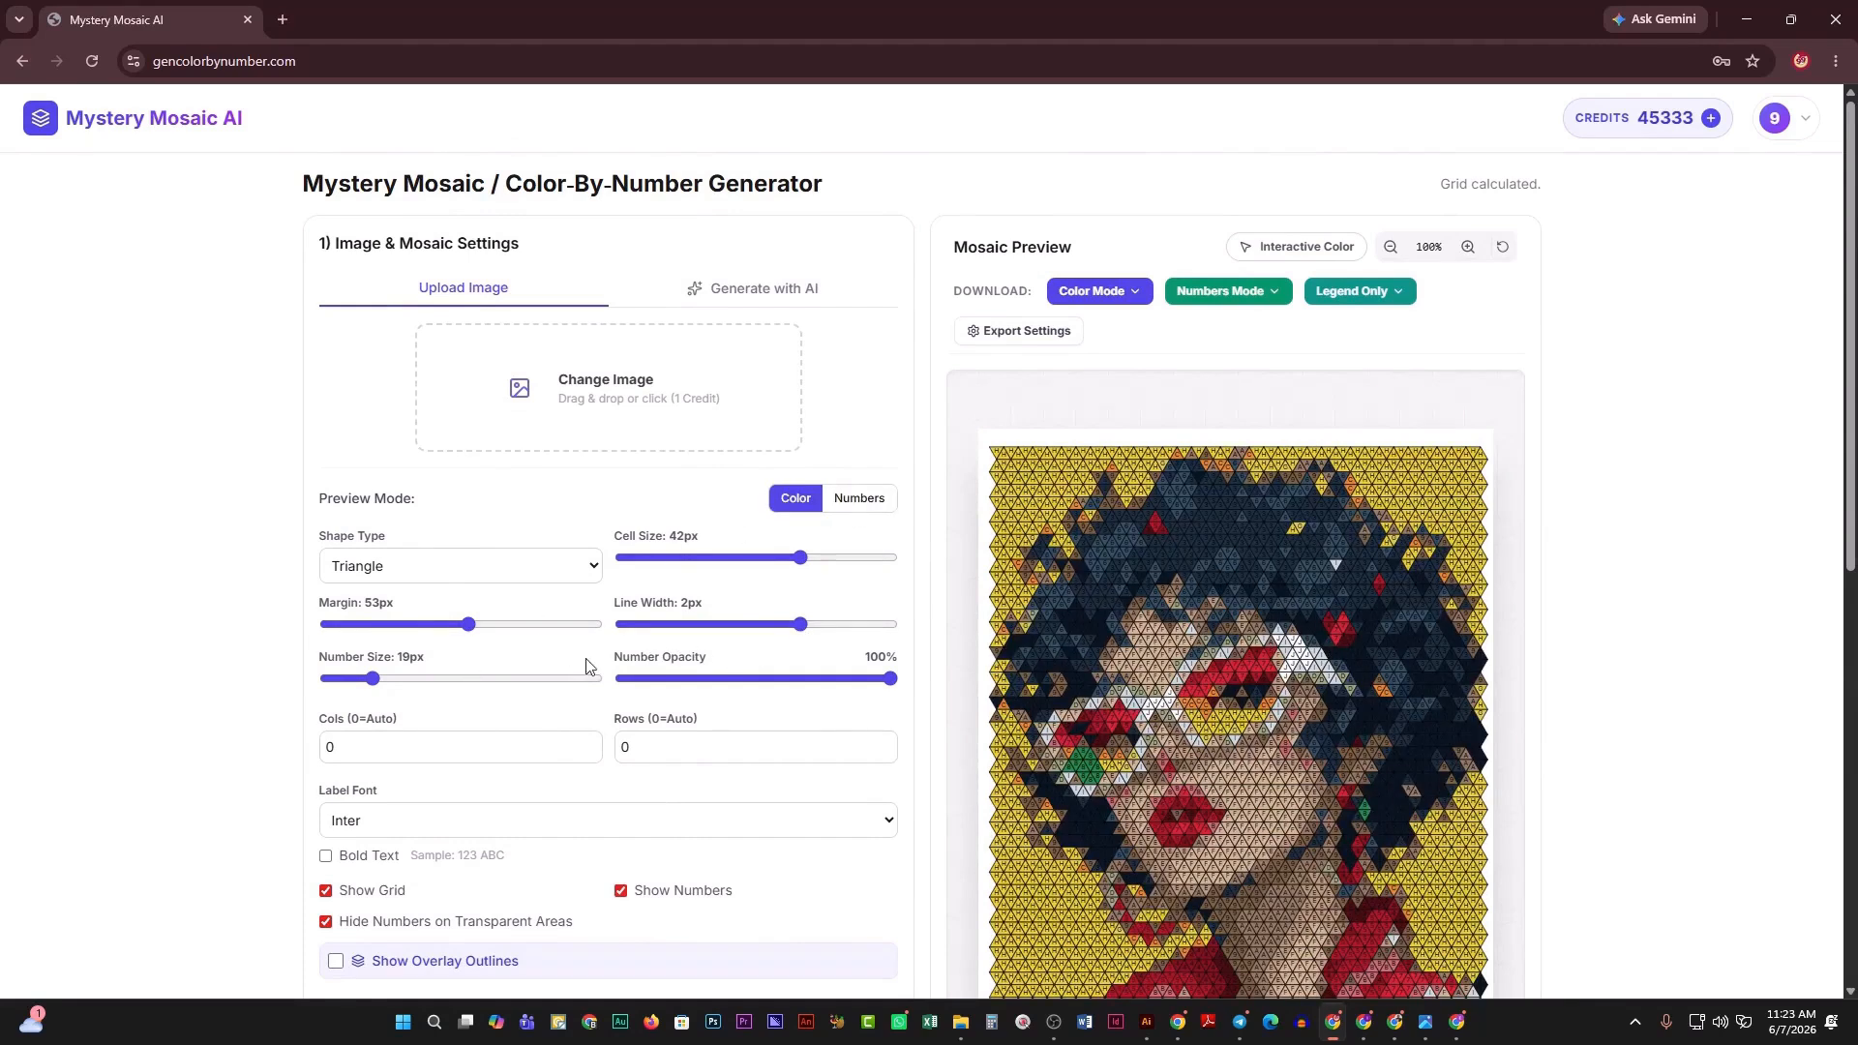
drag(372, 682, 352, 685)
click(857, 511)
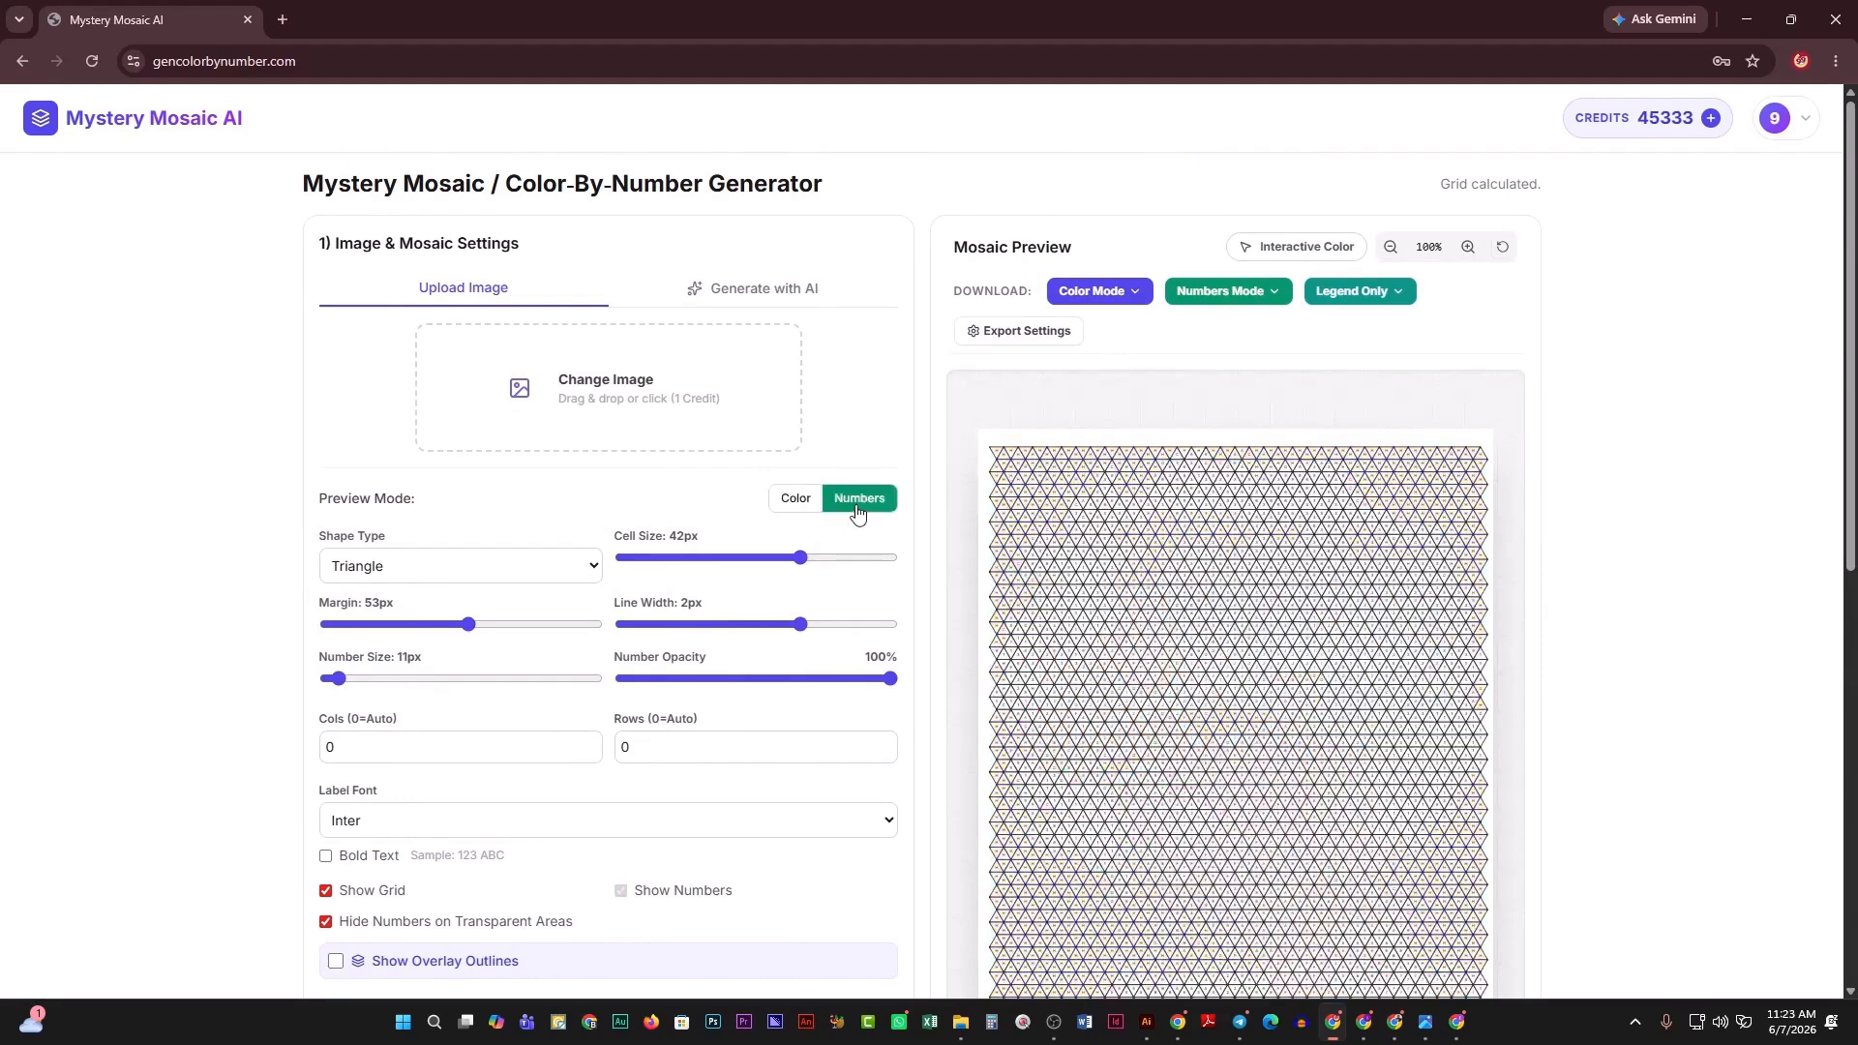
click(808, 510)
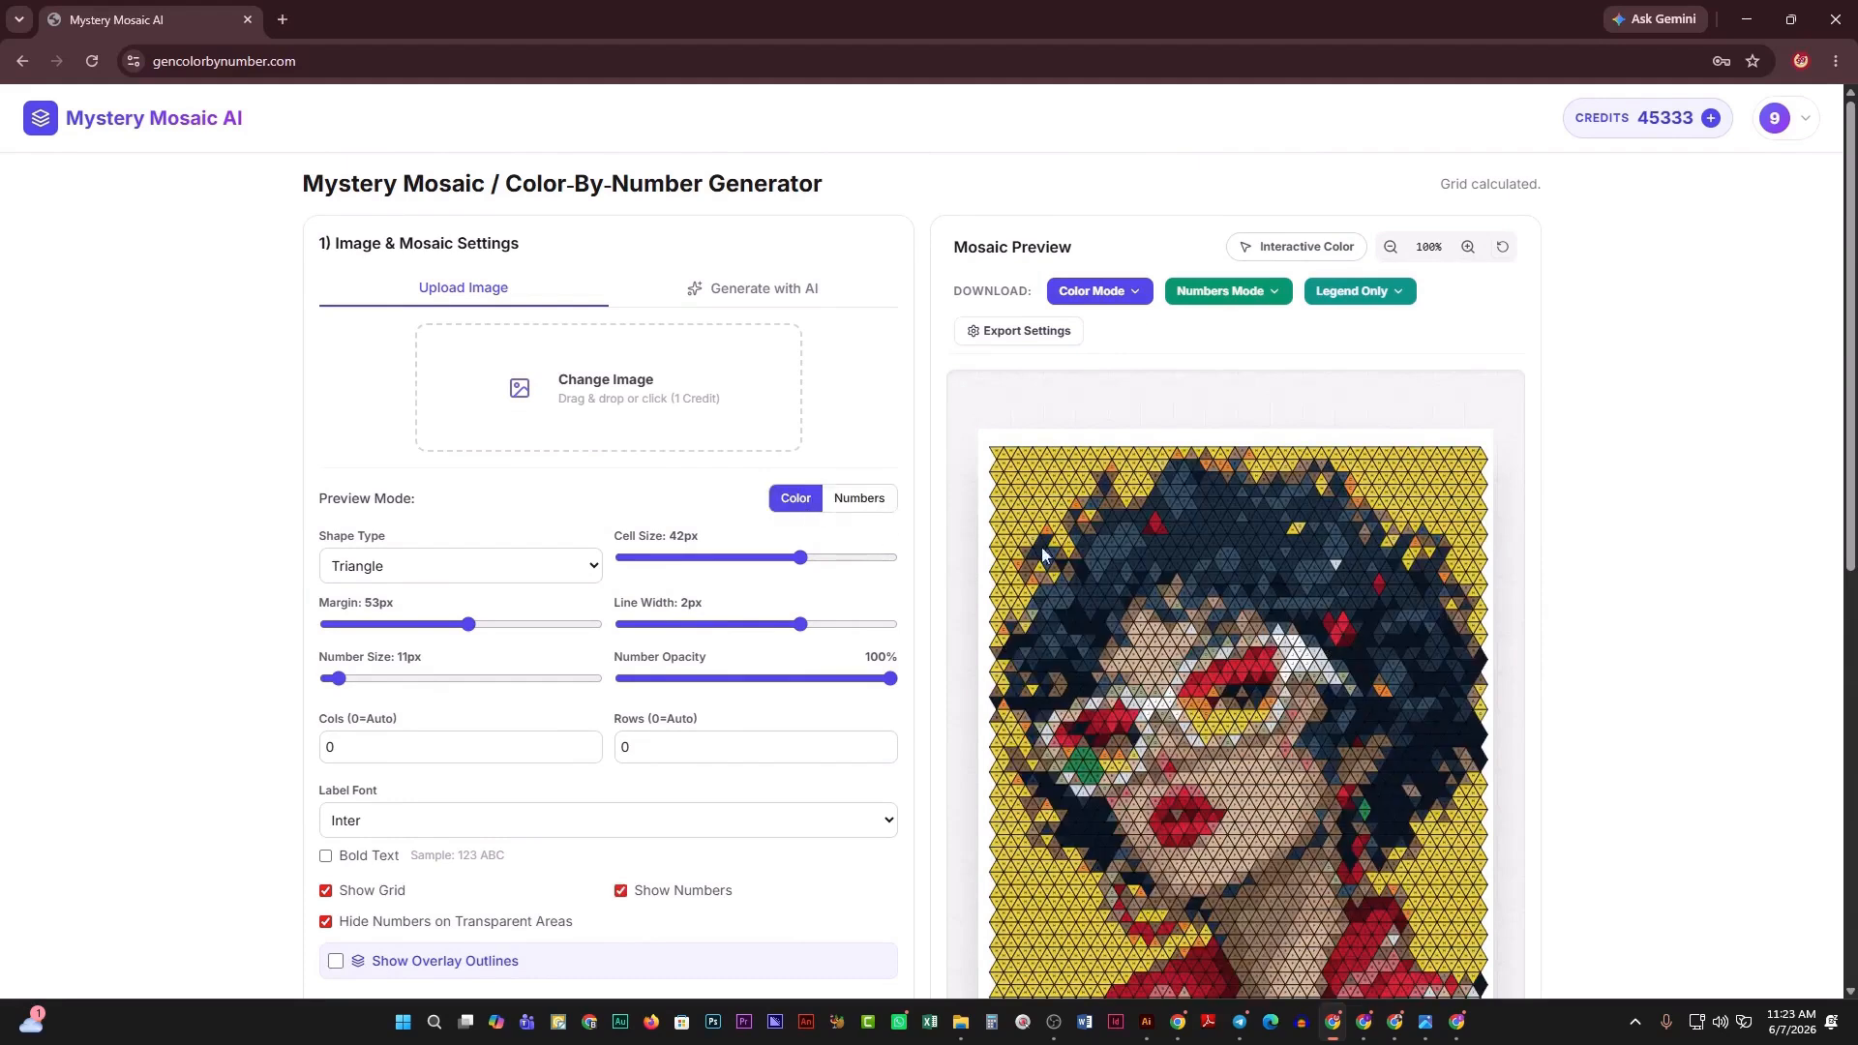
Change the mosaic to Hexagon cells sized 18 px and check the numbers preview before returning to color.
click(499, 573)
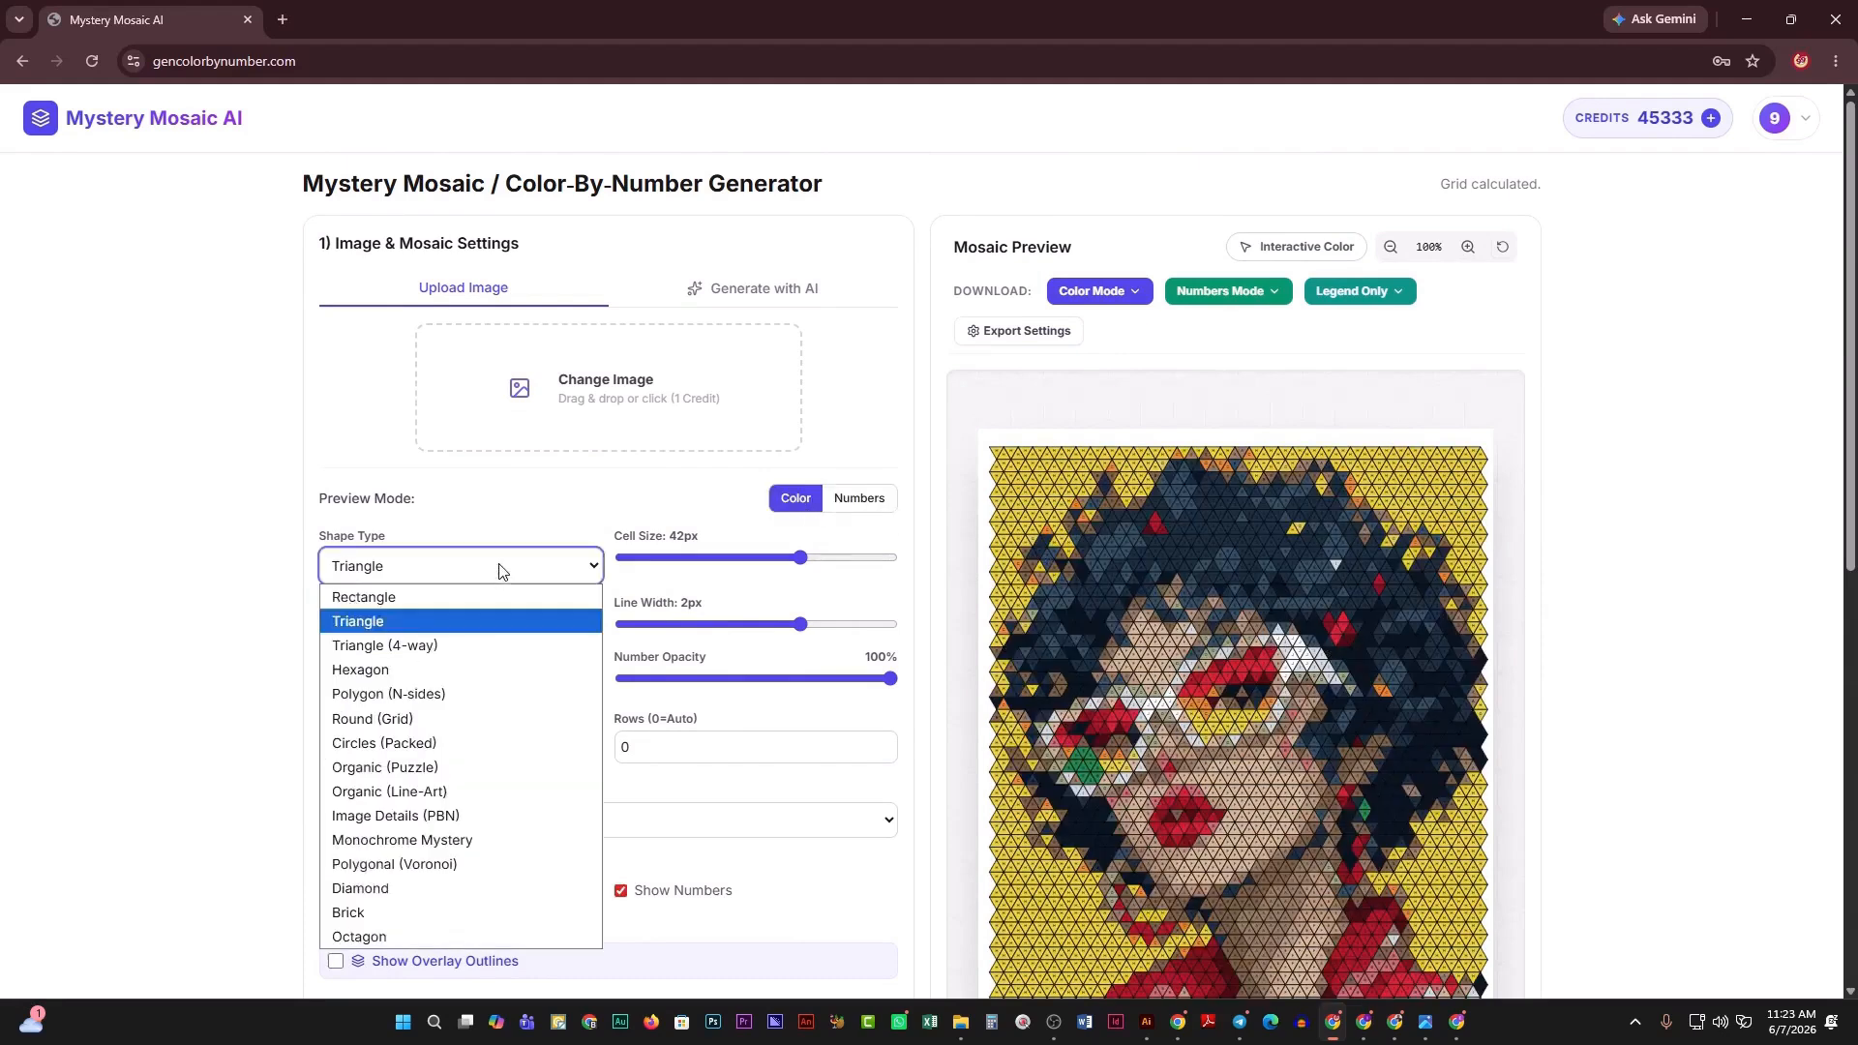
click(474, 670)
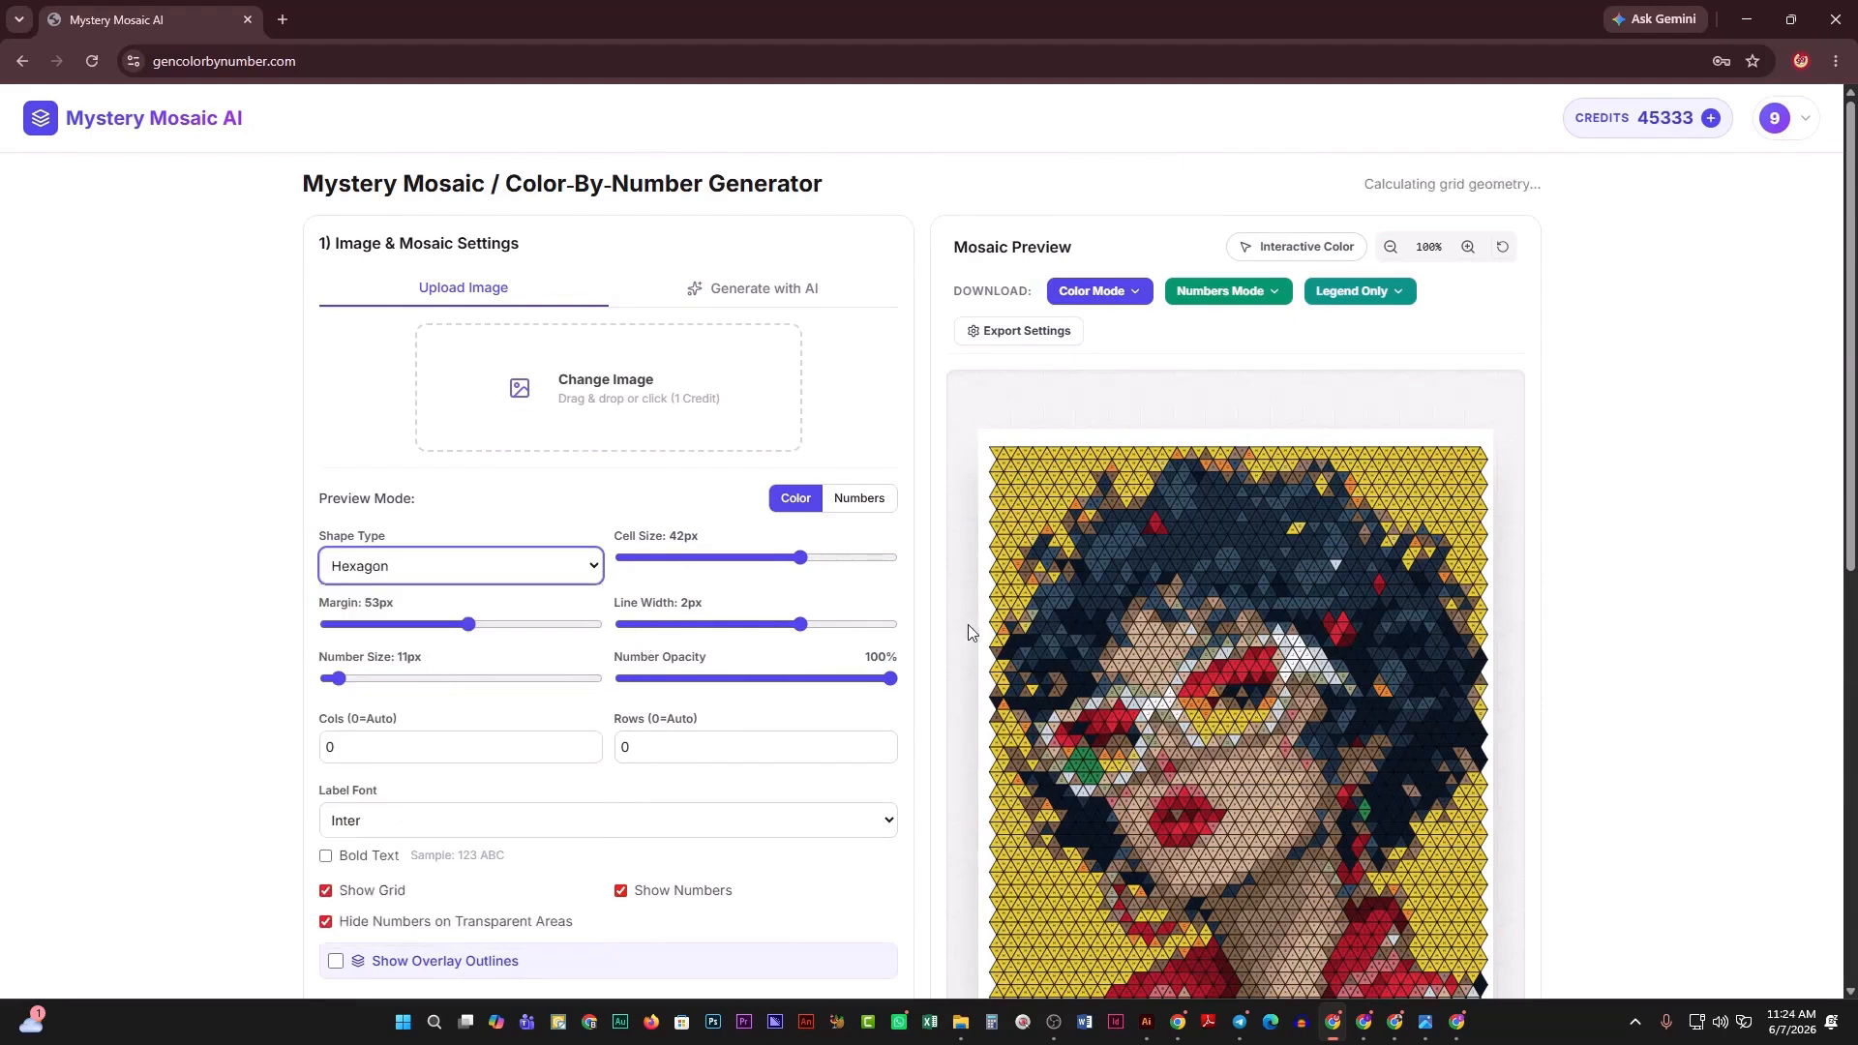
scroll(968, 620, down, 2)
click(728, 365)
drag(739, 374, 699, 370)
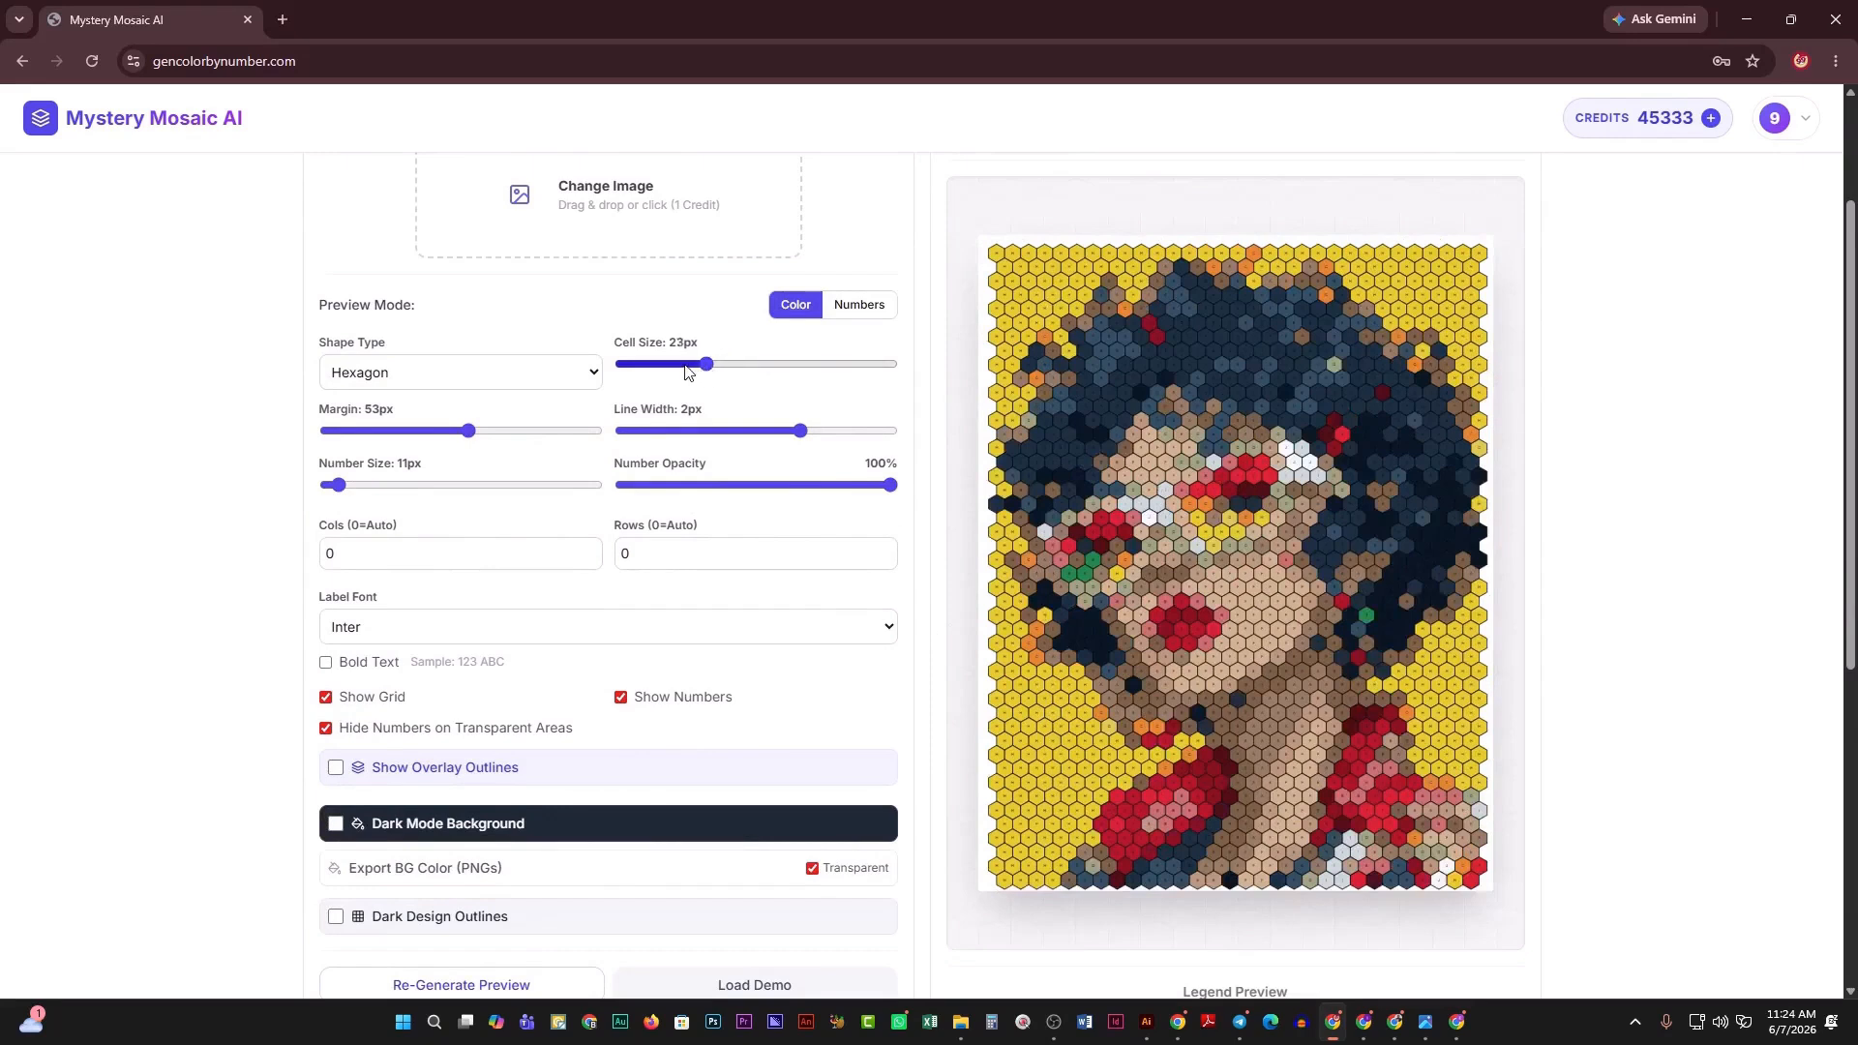
click(685, 373)
scroll(840, 458, up, 2)
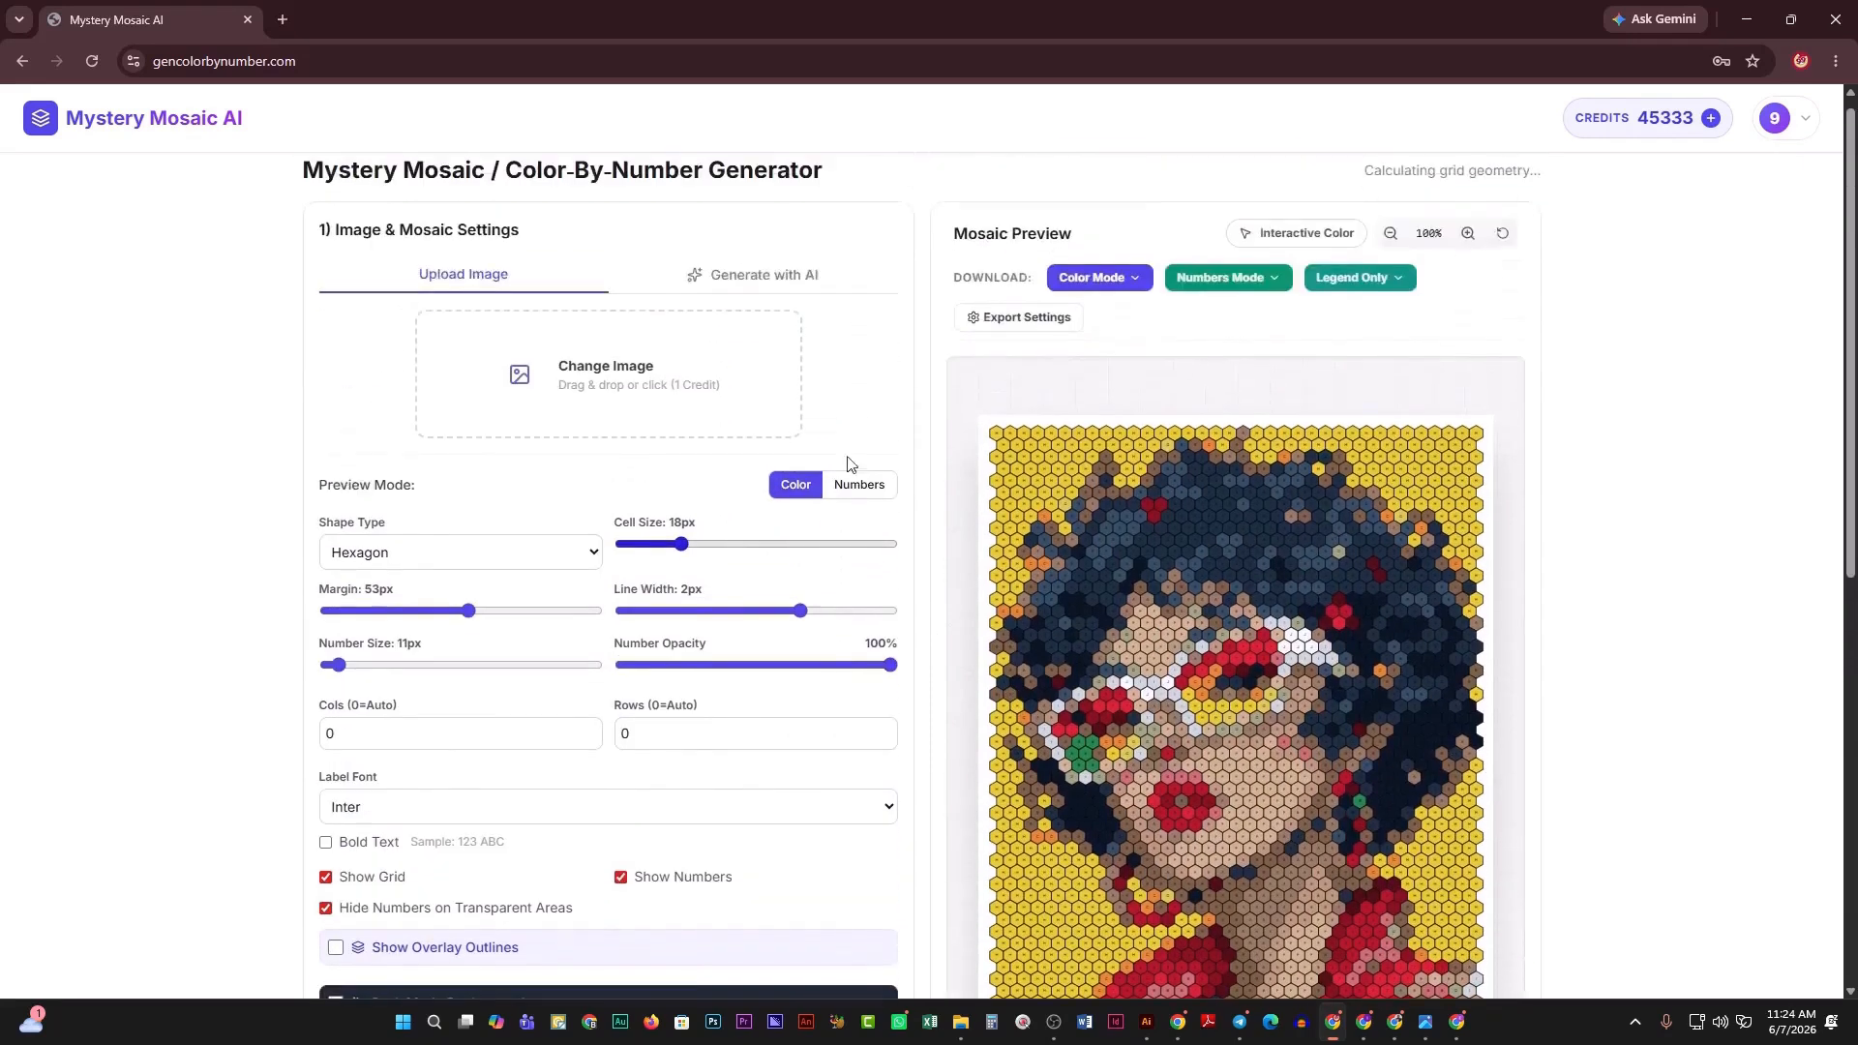
scroll(1384, 577, down, 1)
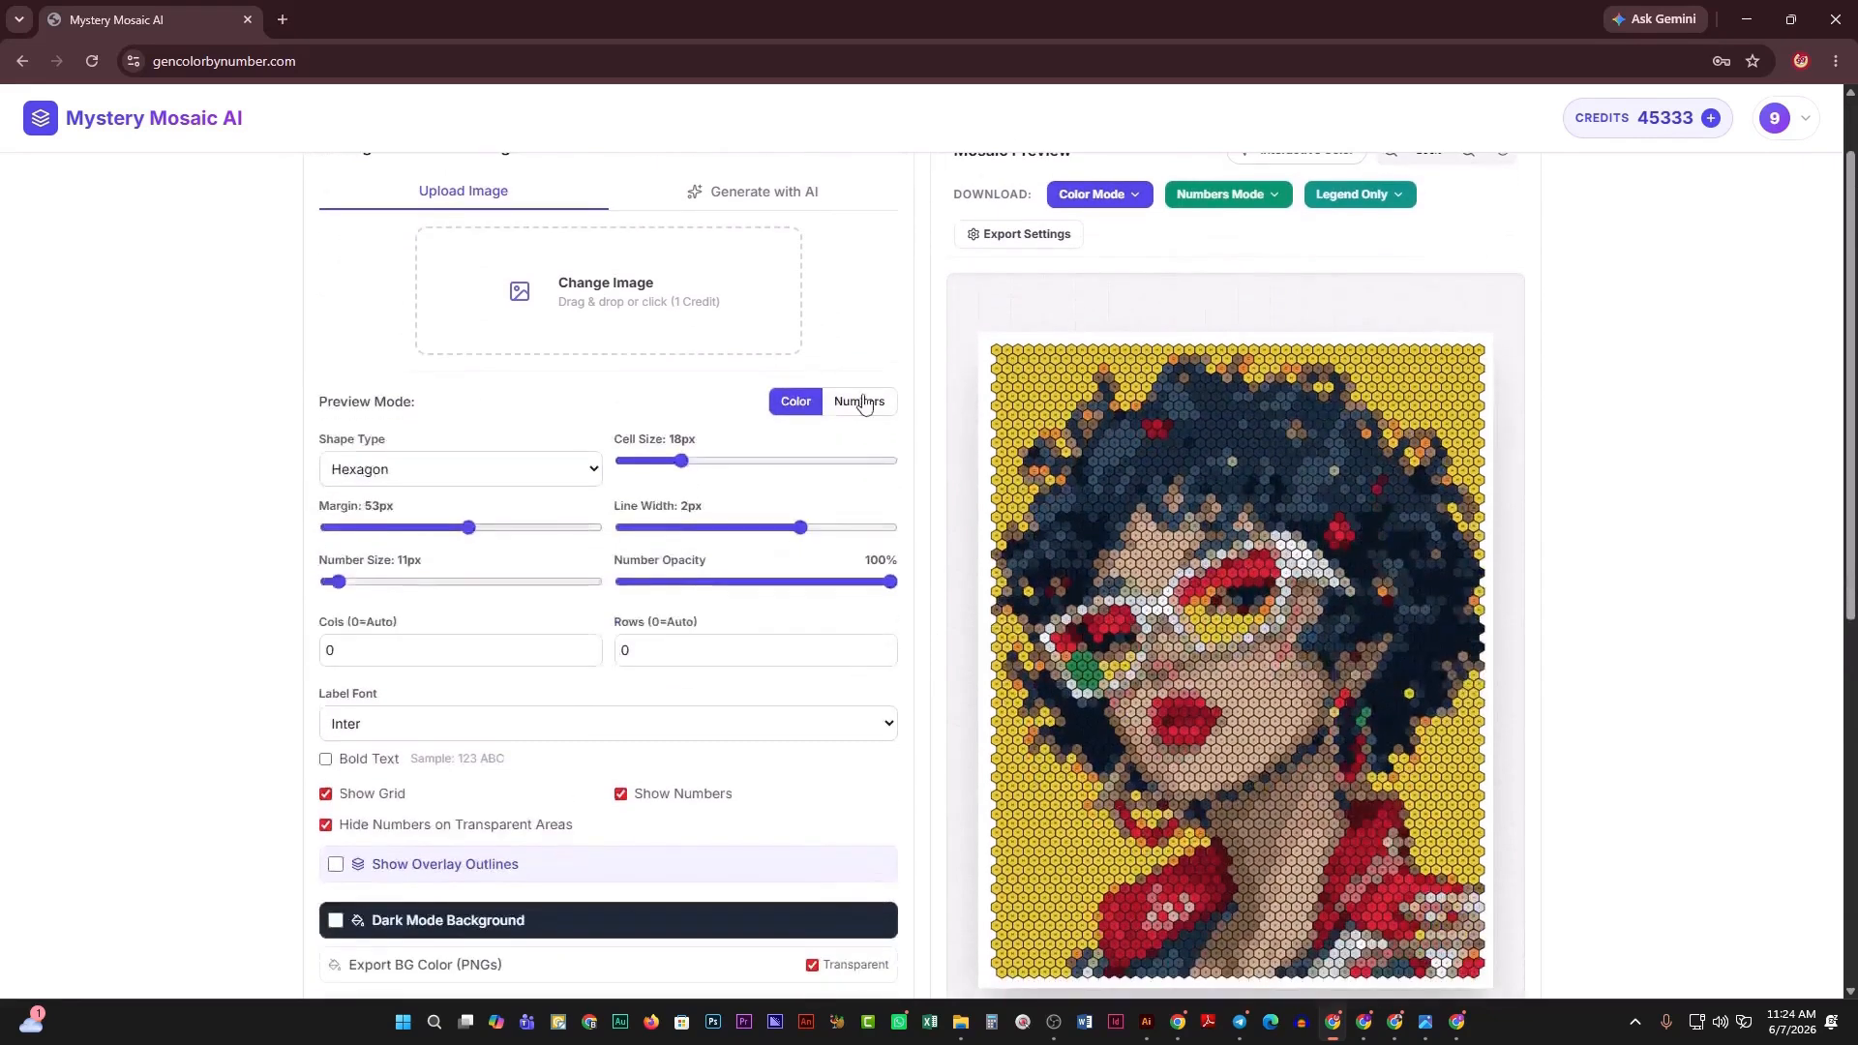
click(859, 402)
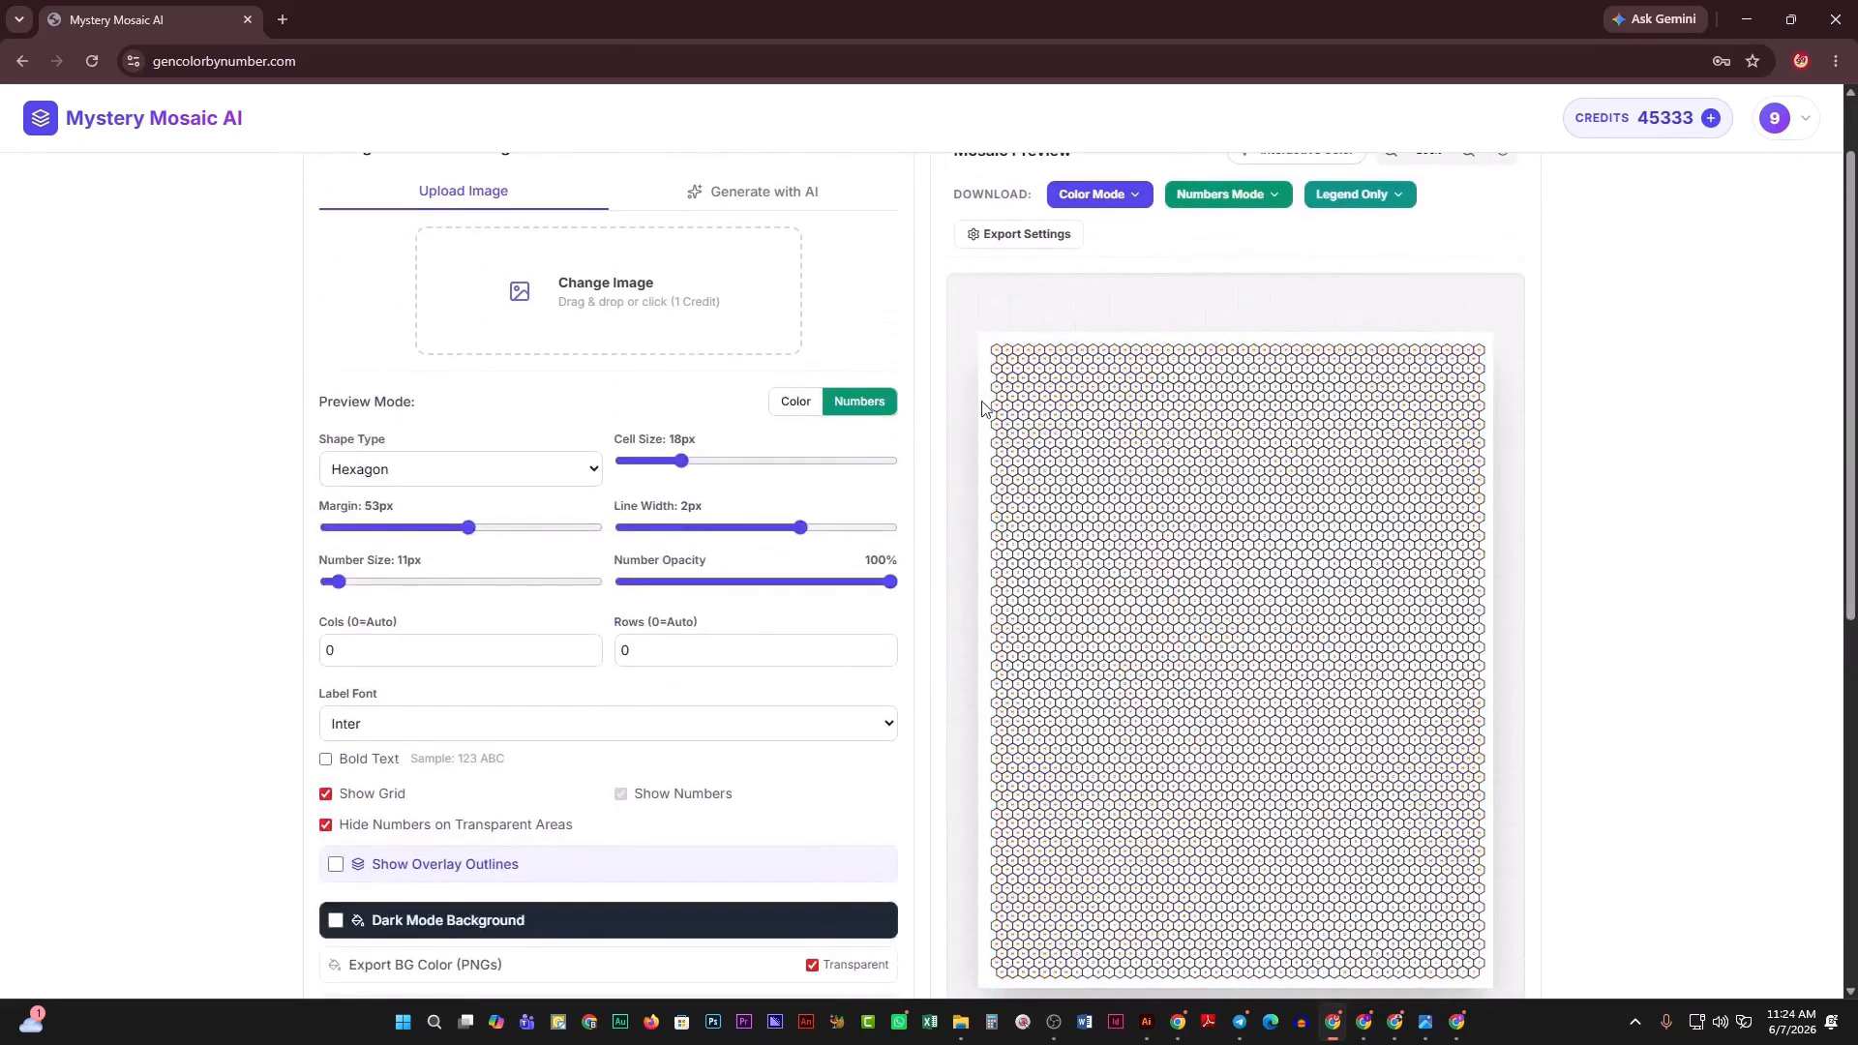
click(801, 402)
Change the mosaic to Round (Grid) cells sized 29 px and check the numbers preview before returning to color.
click(528, 472)
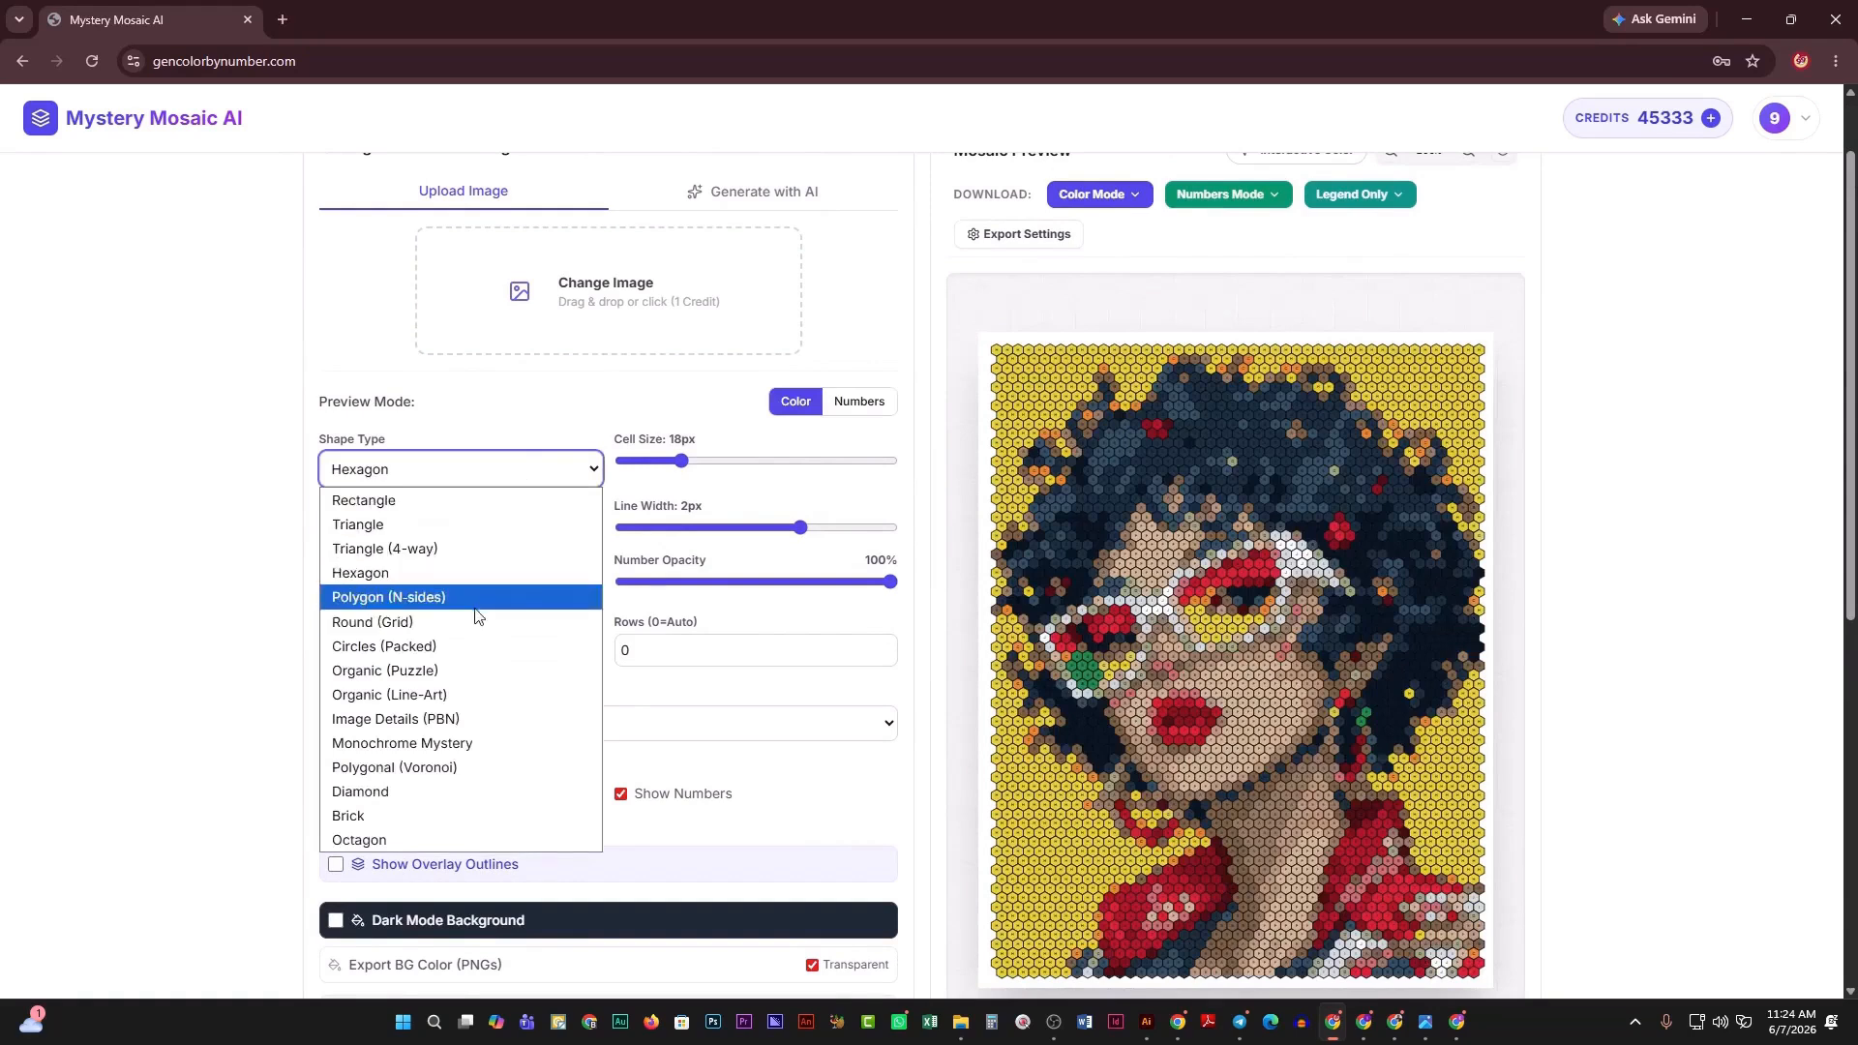
key(Escape)
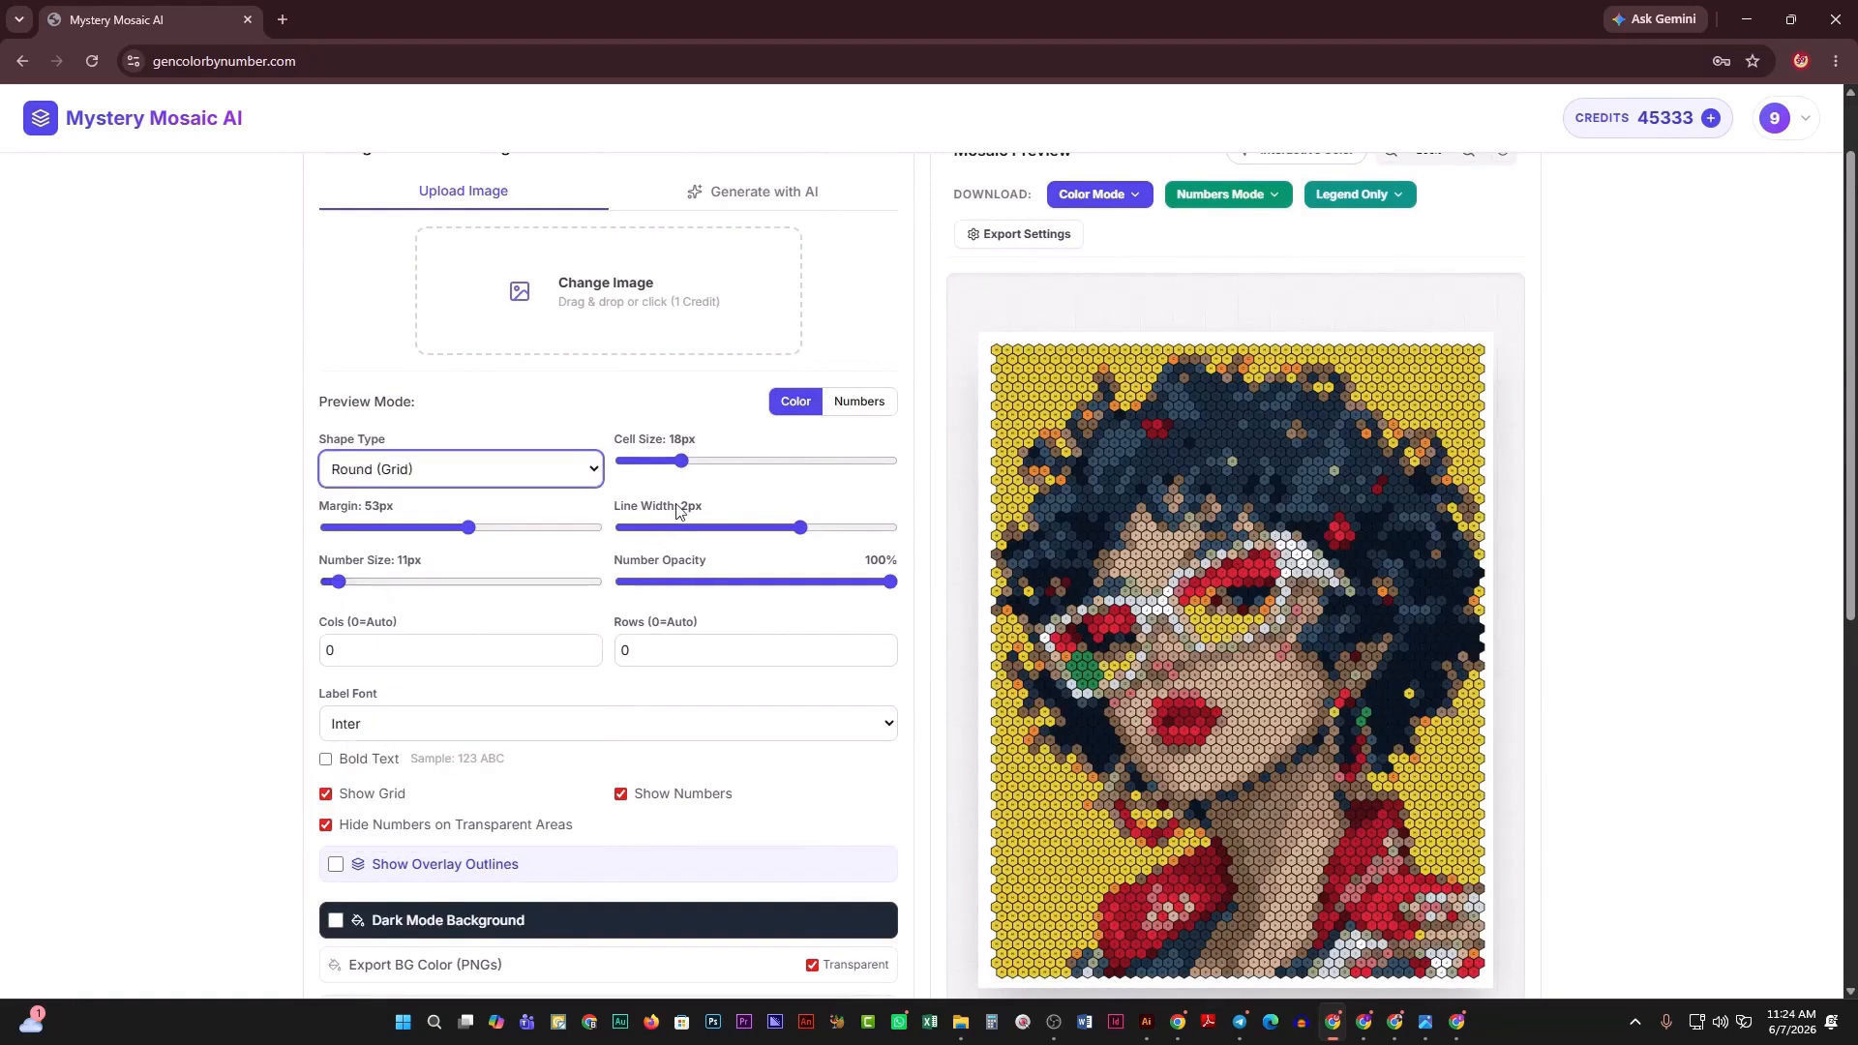
click(735, 461)
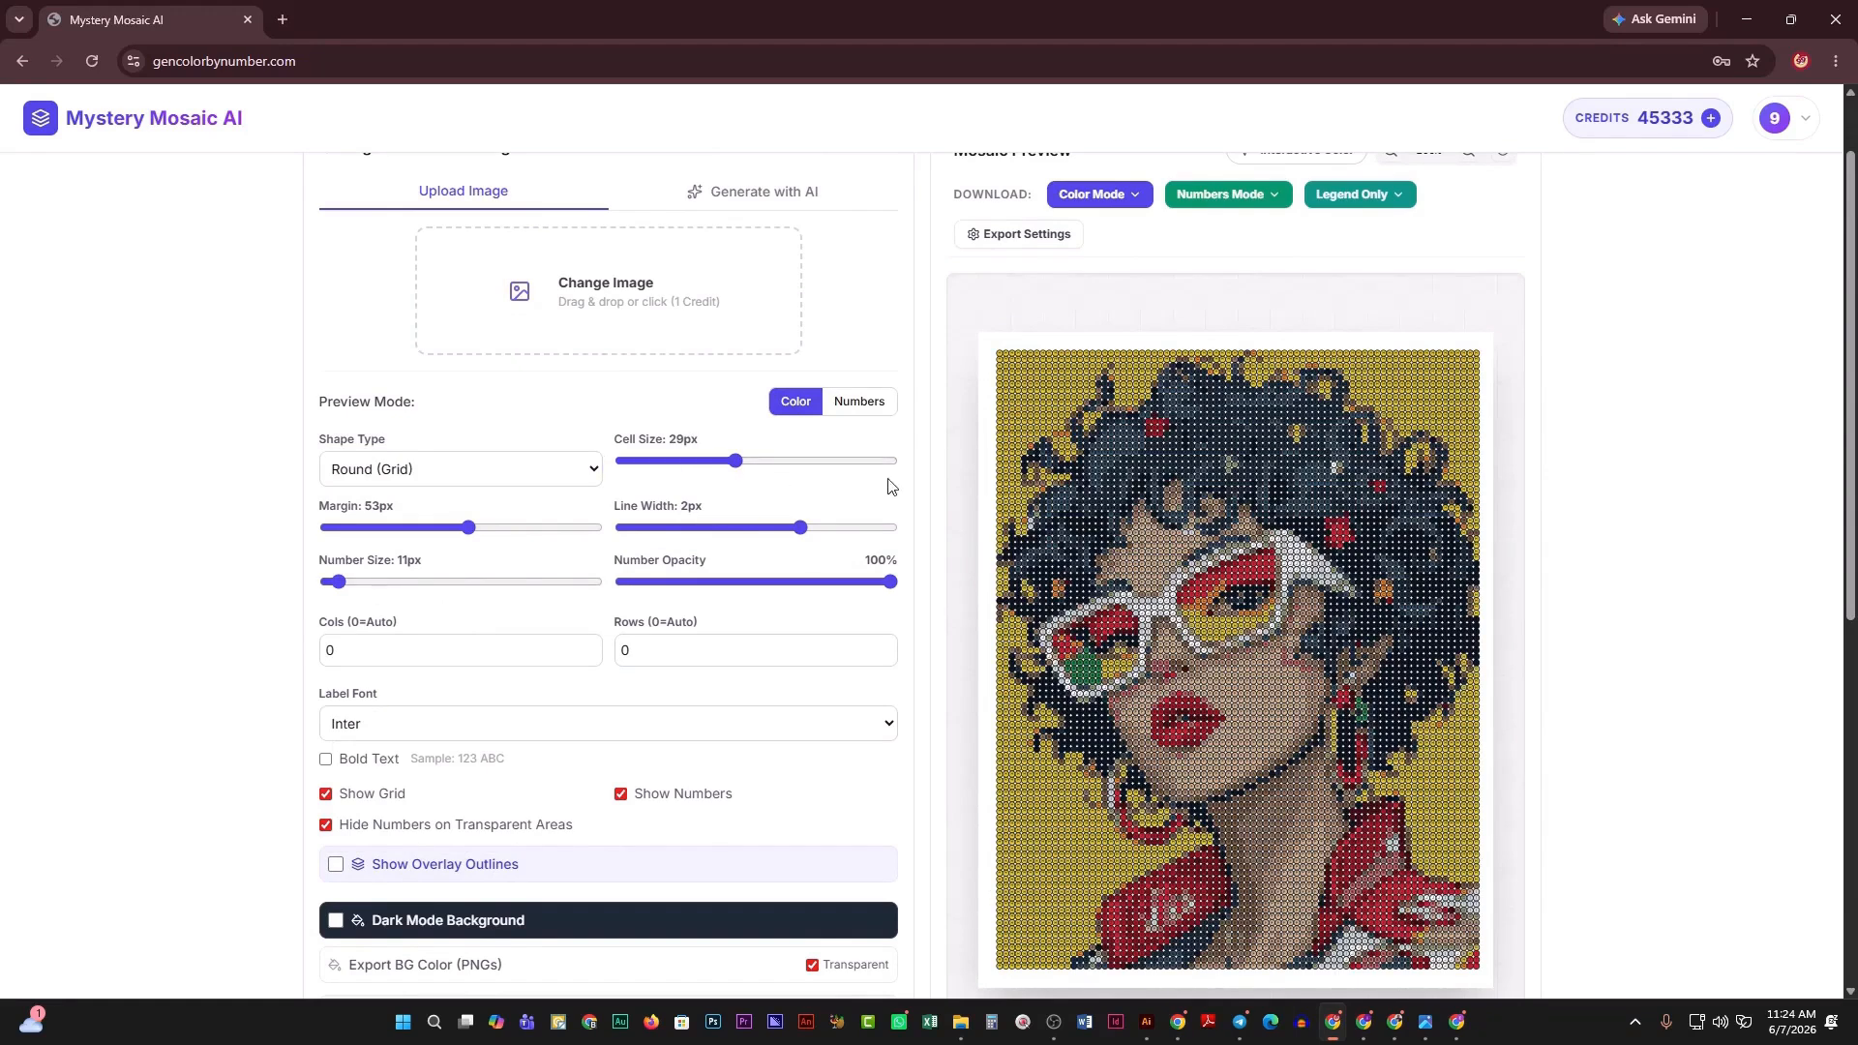
scroll(917, 502, up, 1)
click(840, 503)
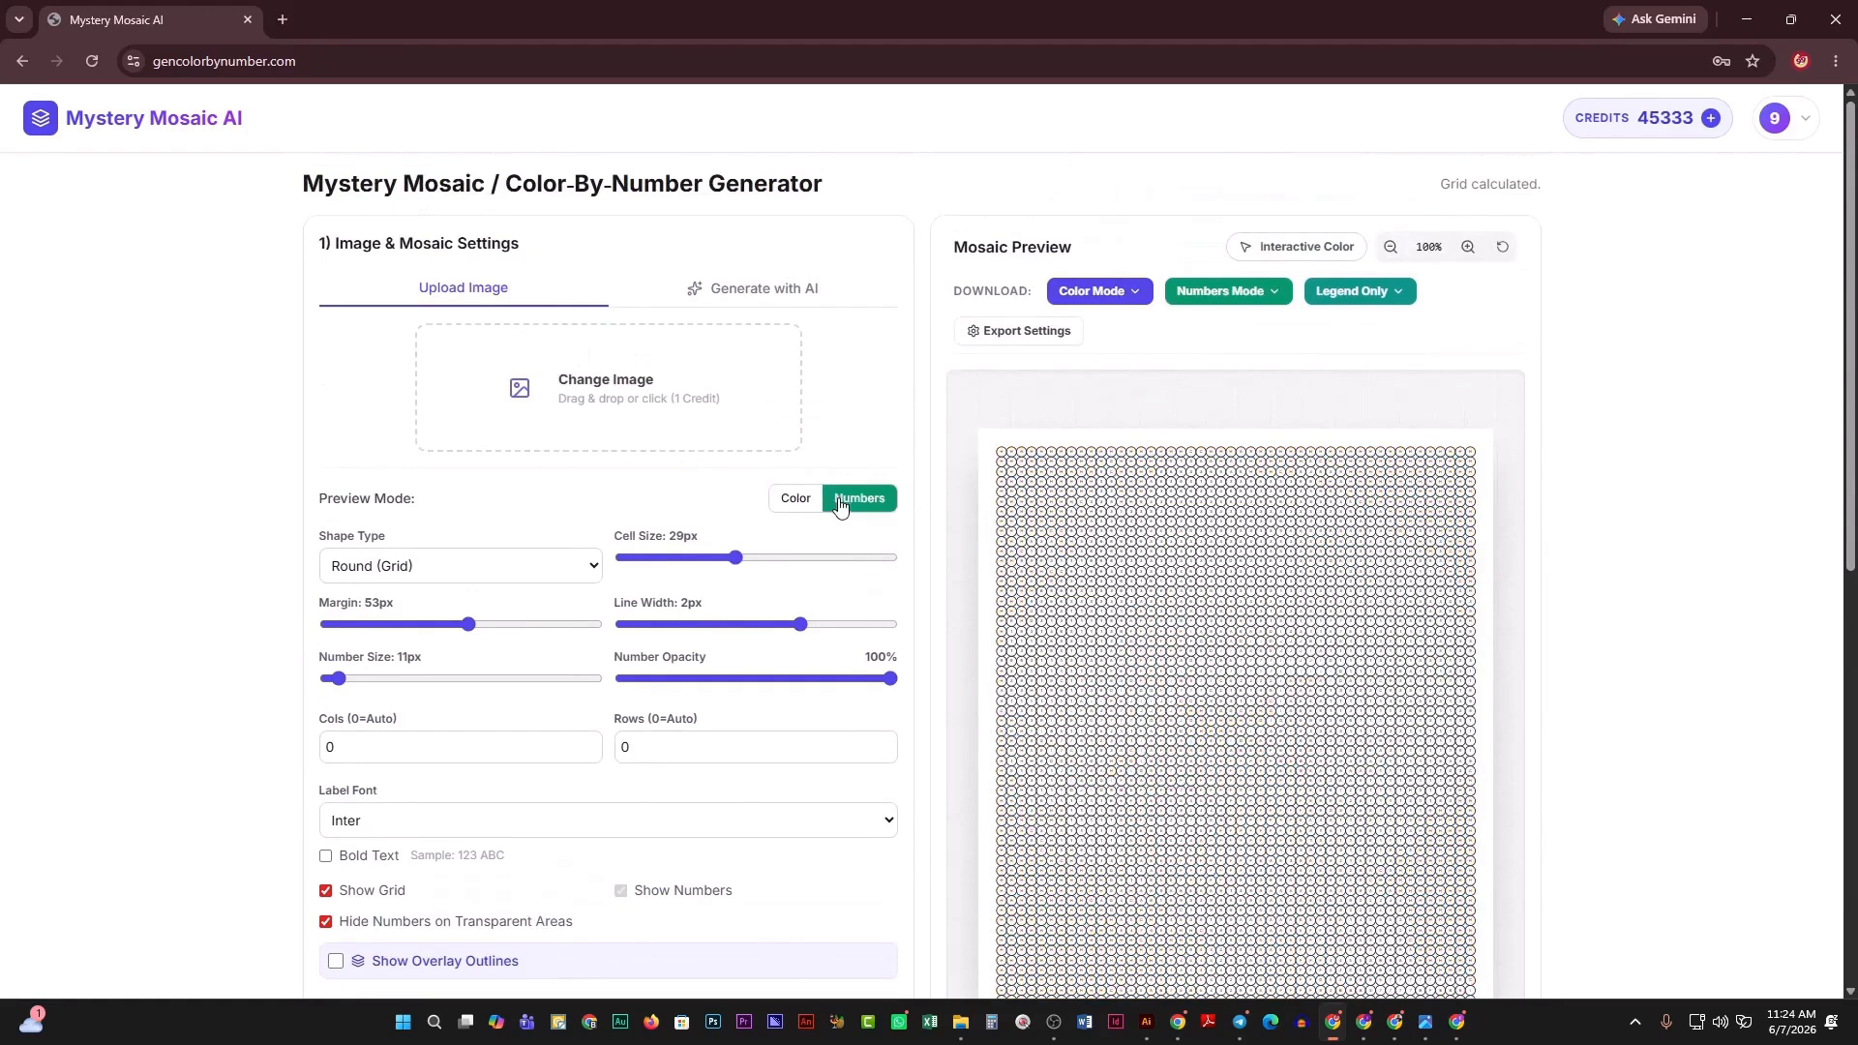
click(789, 499)
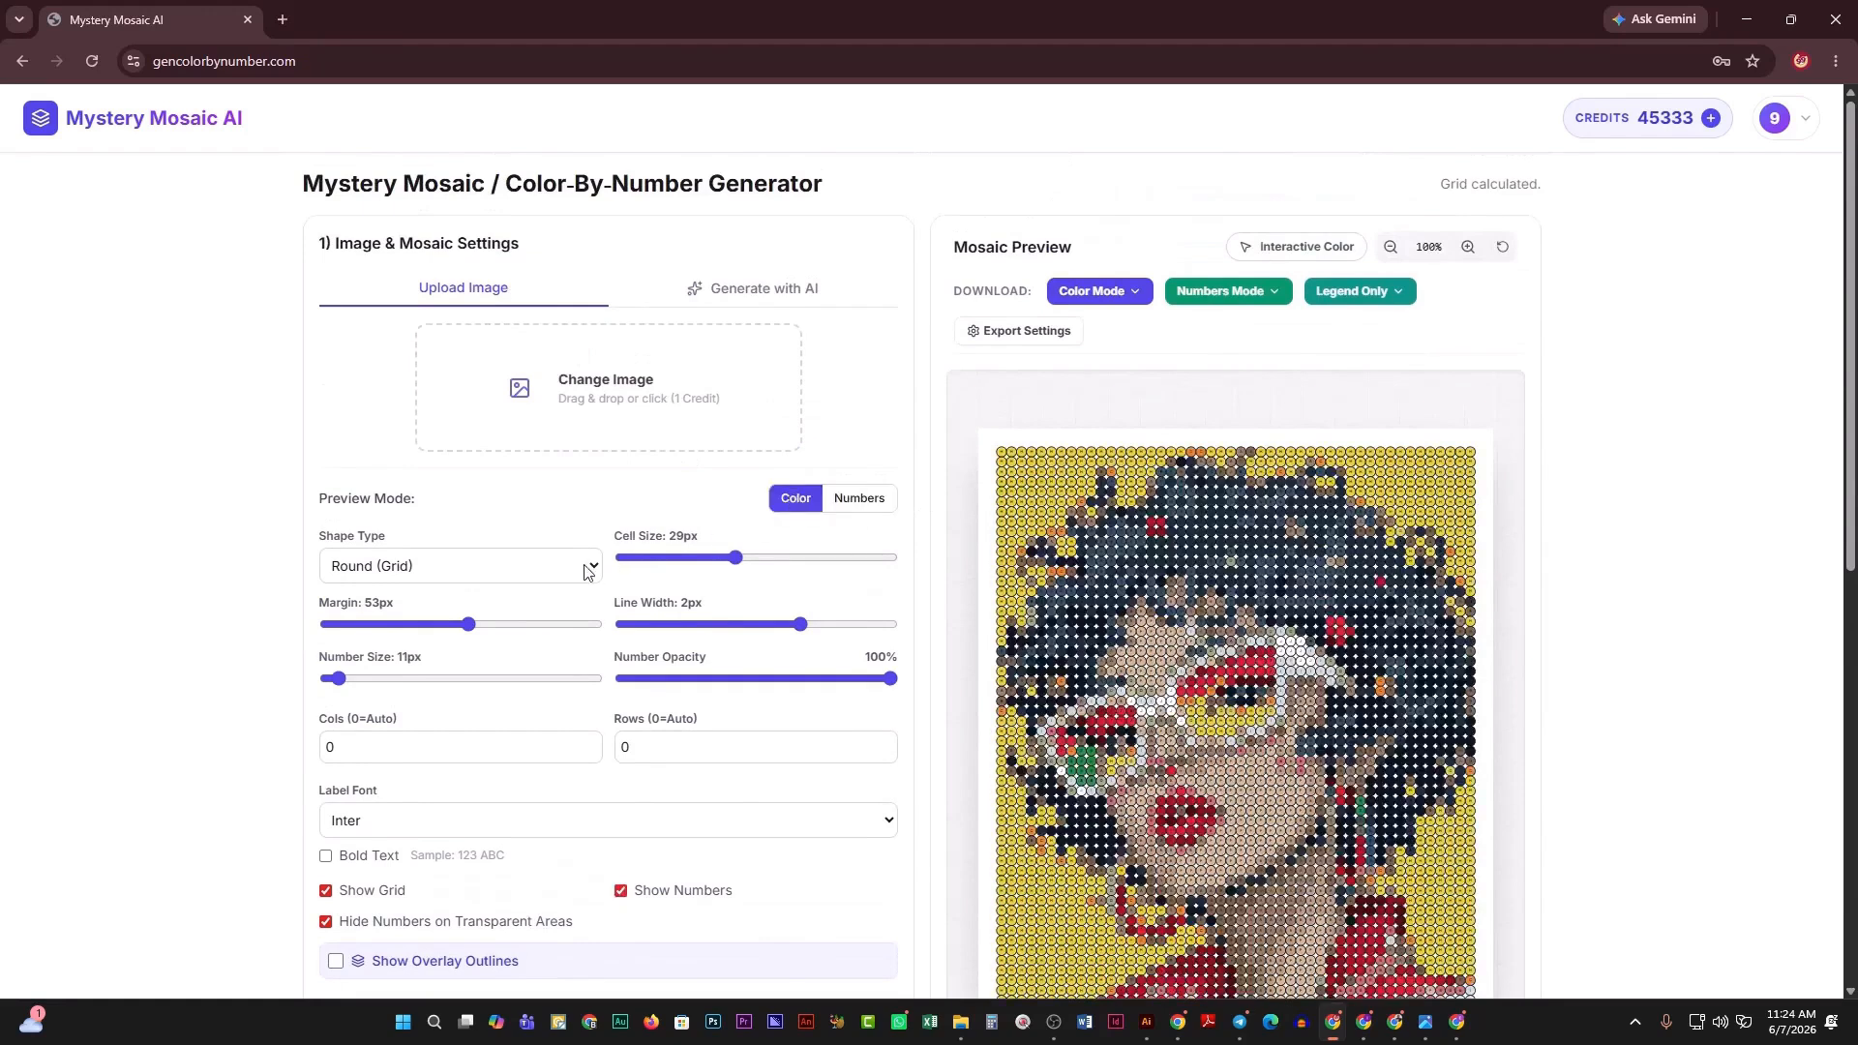
Inspect the round cells and their labels at 200% zoom, and reset the preview to 100%.
click(1470, 251)
click(1470, 252)
click(1470, 252)
click(1470, 252)
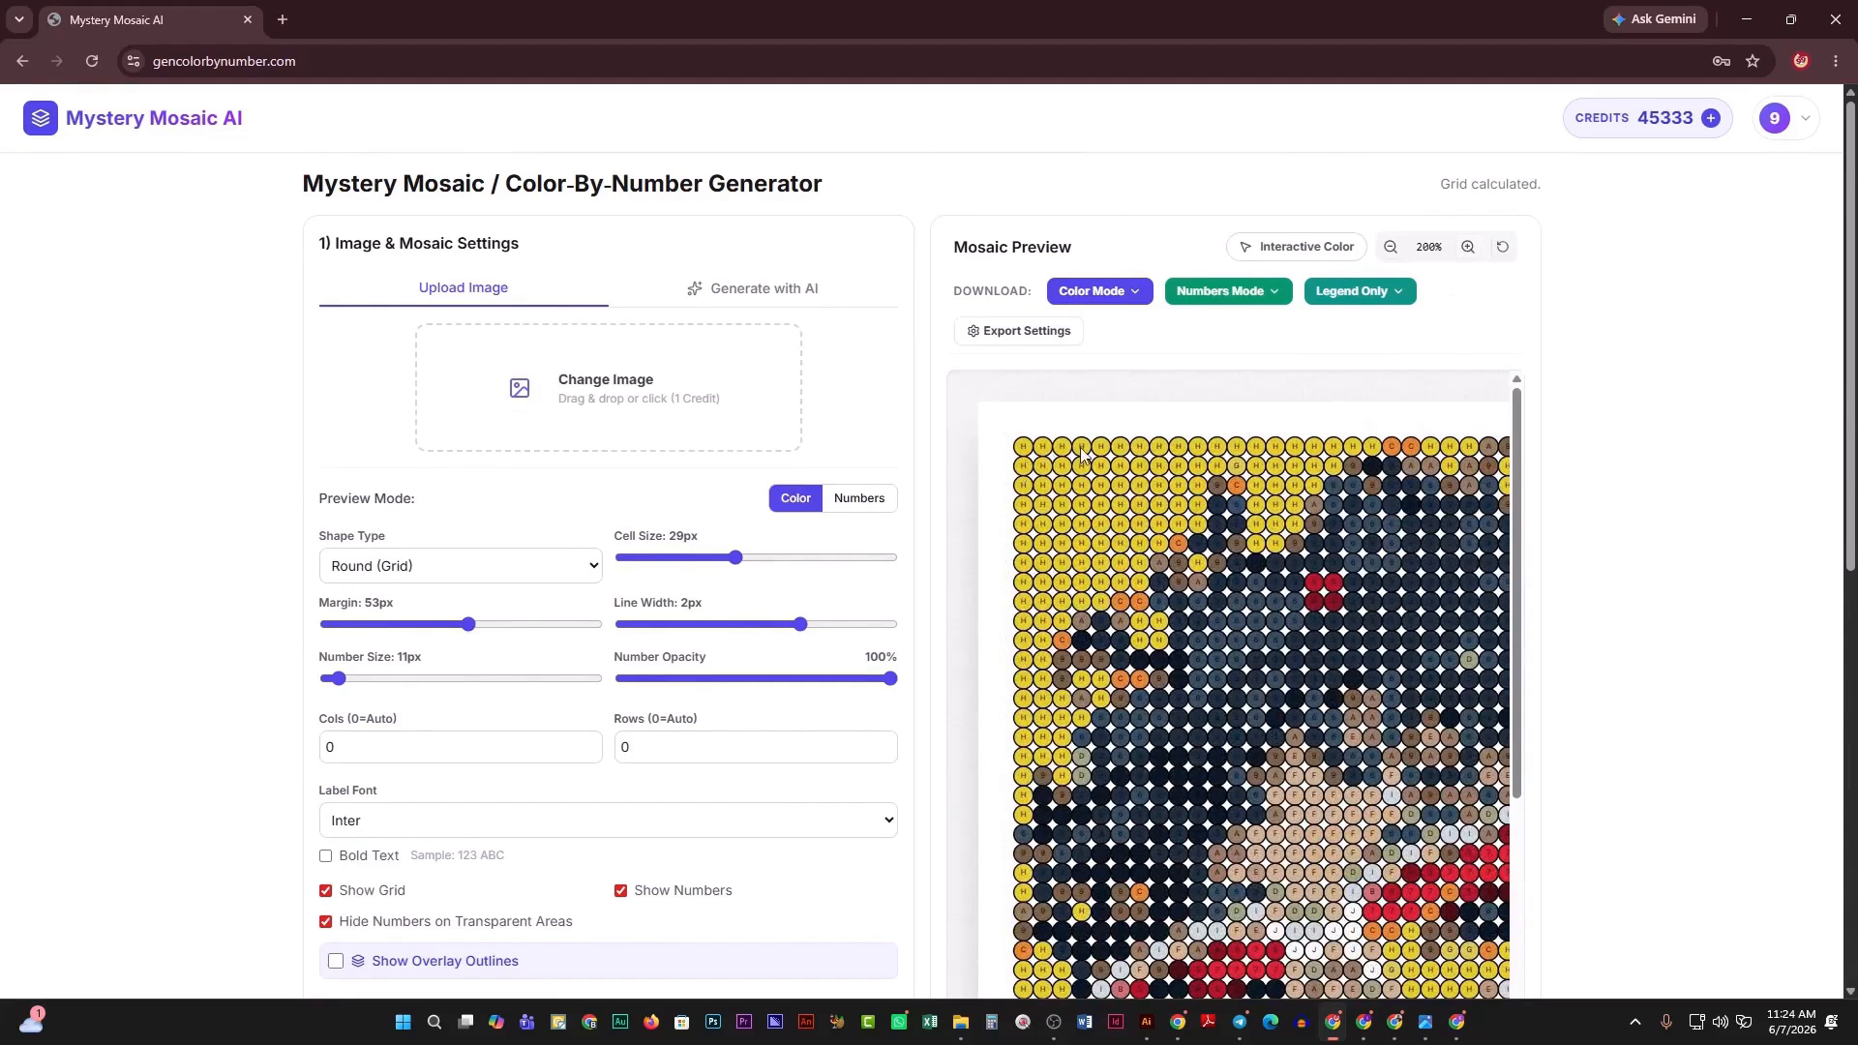
click(1503, 247)
Try the Circles (Packed) shape, inspect its cells closely at 220% zoom and reset the preview to 100%.
click(460, 565)
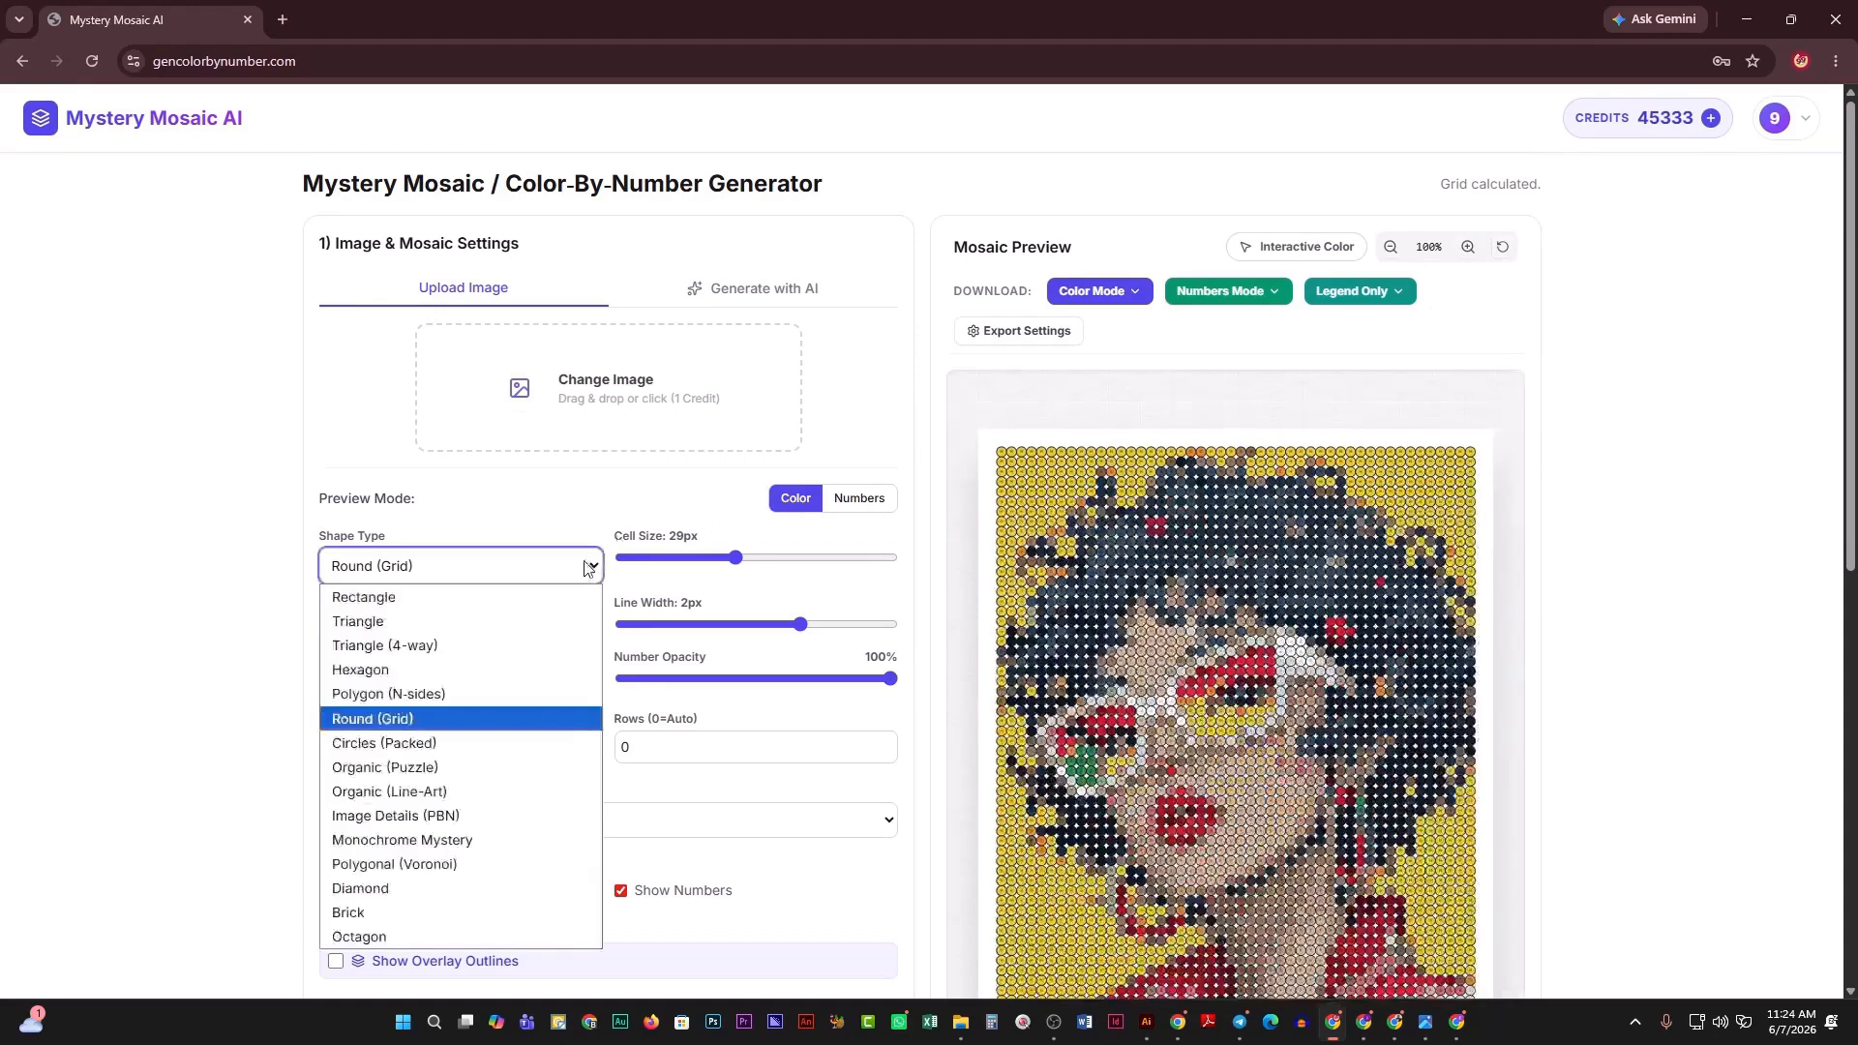
click(484, 743)
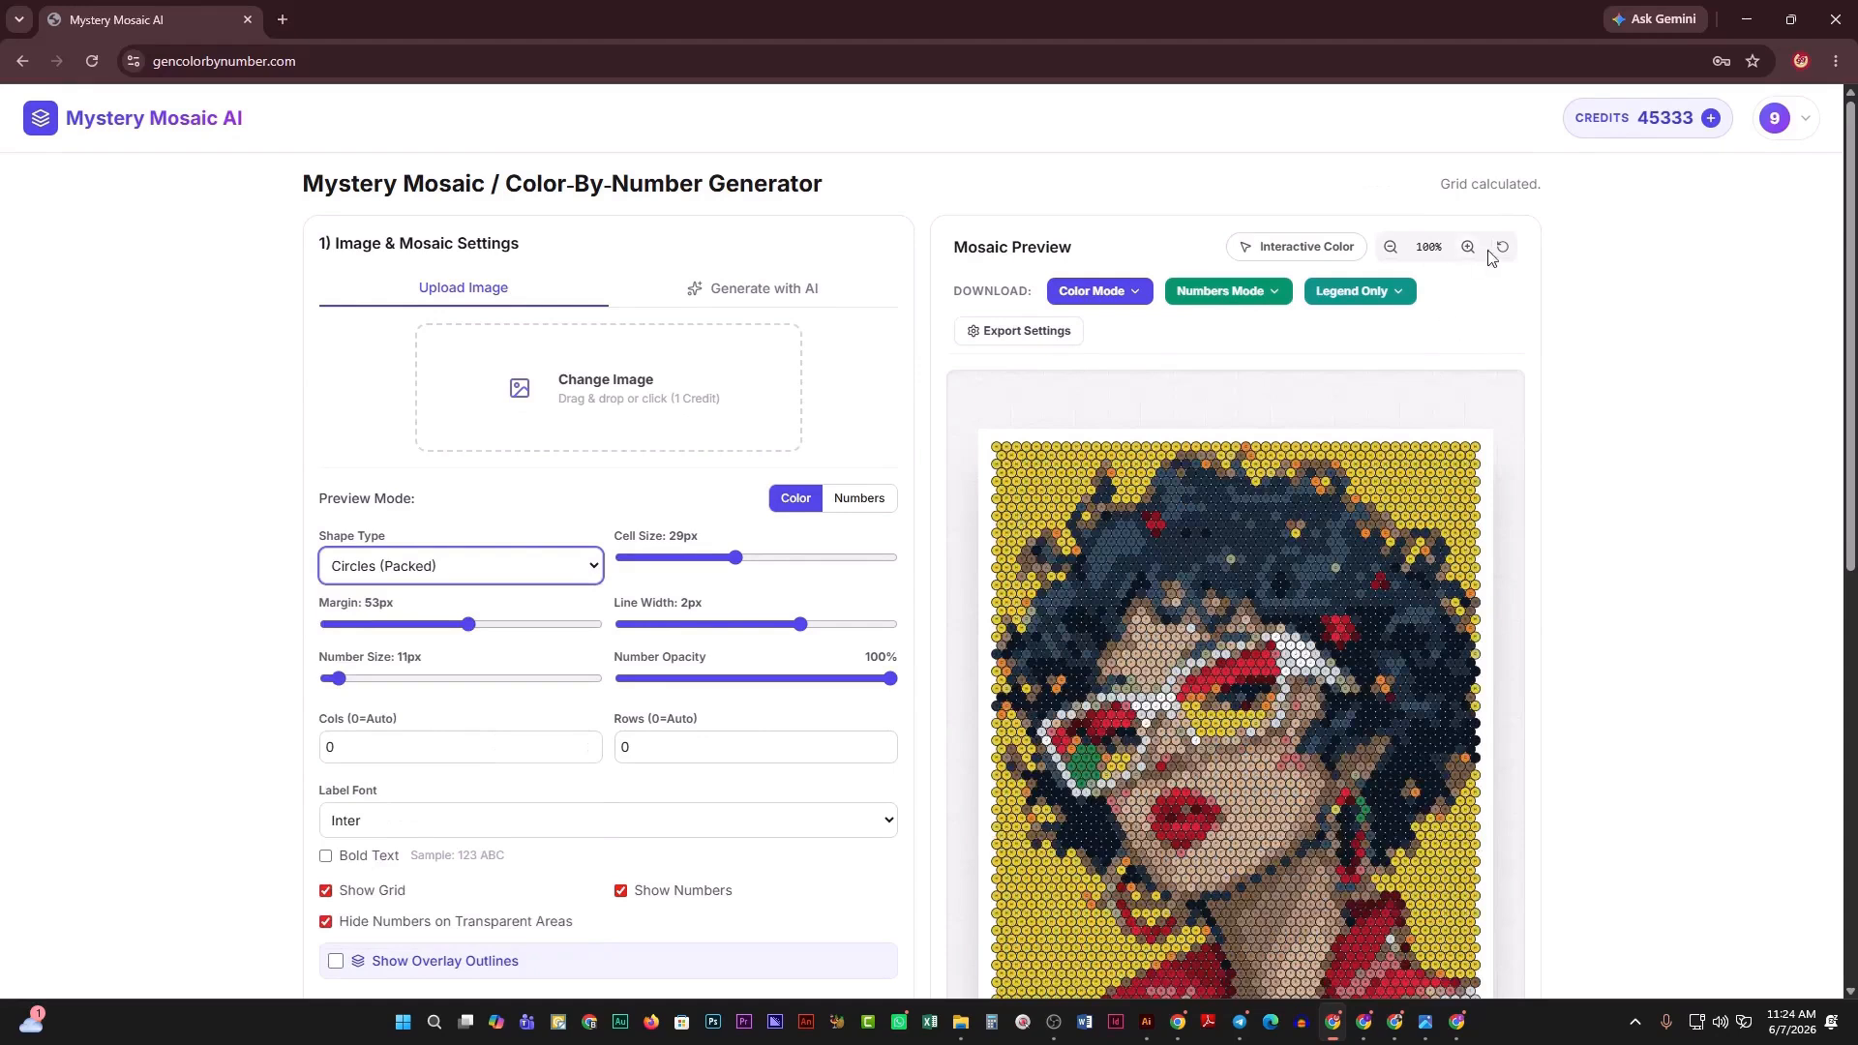
click(1469, 248)
click(1469, 248)
click(1469, 248)
click(1470, 247)
click(1469, 248)
click(1469, 248)
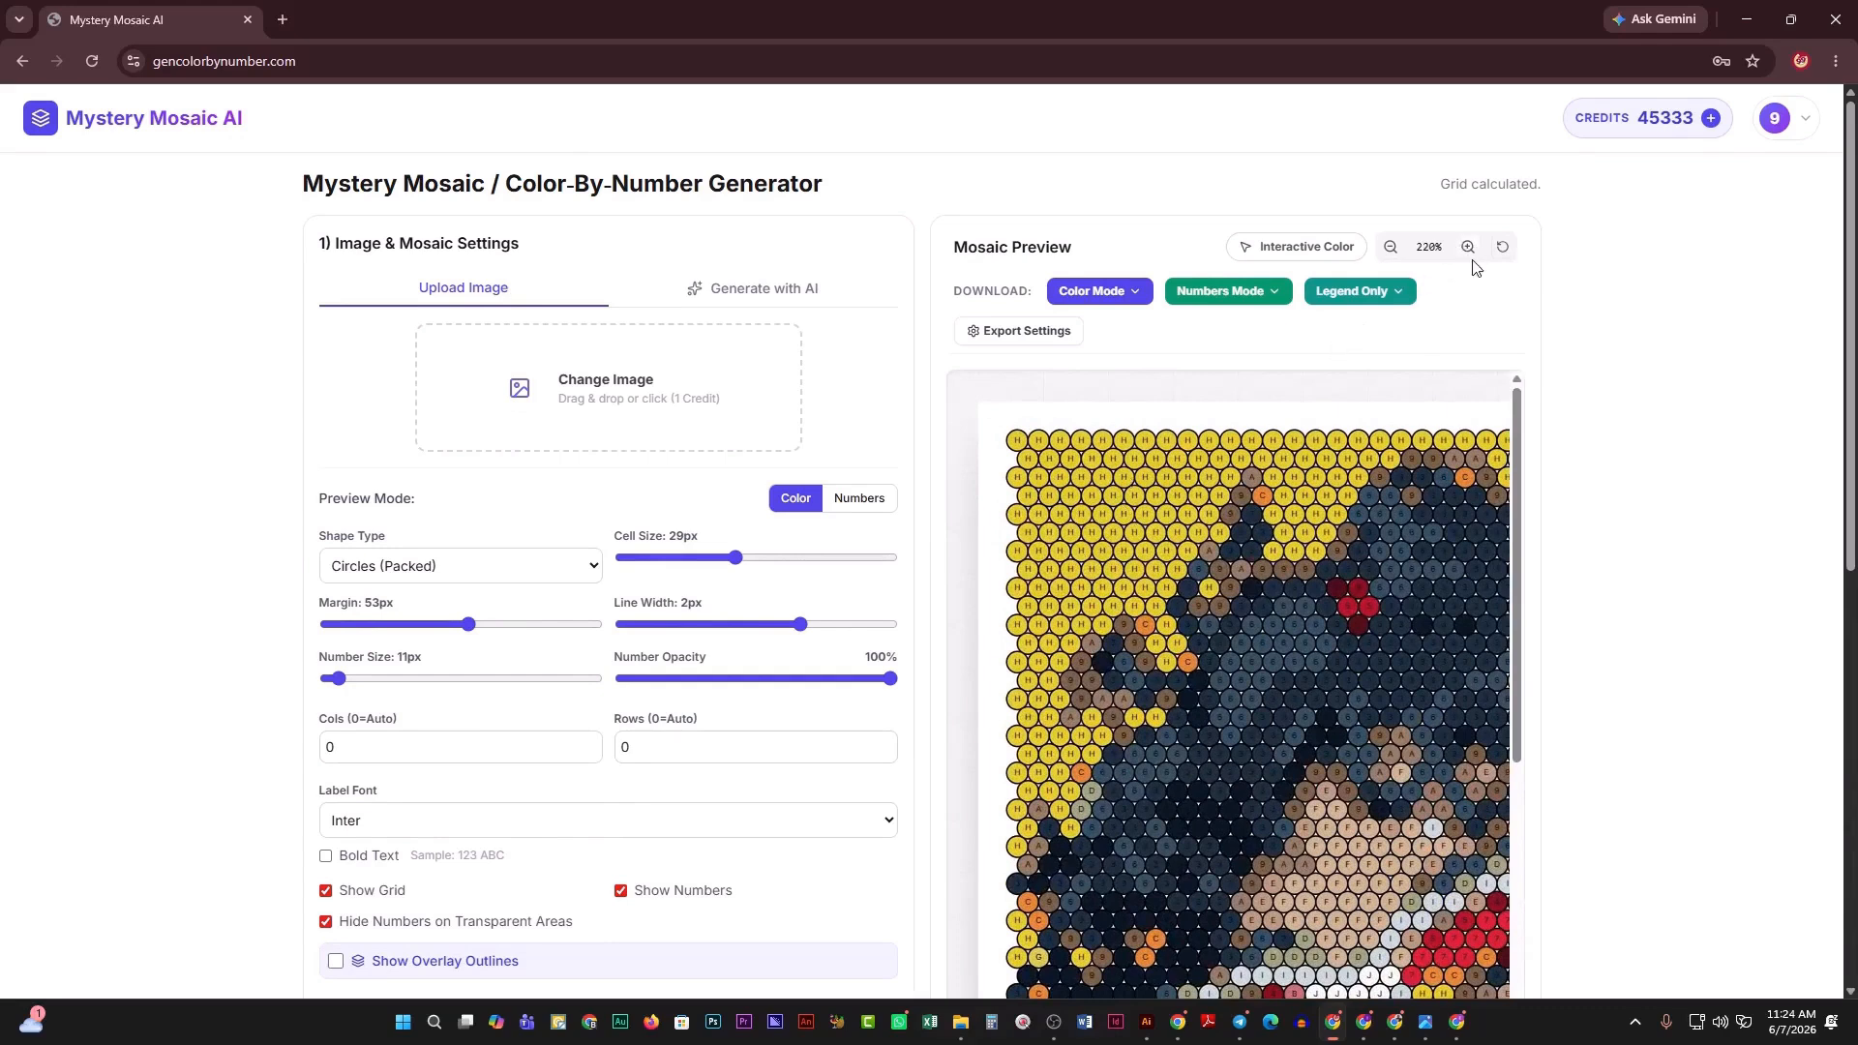
click(1505, 249)
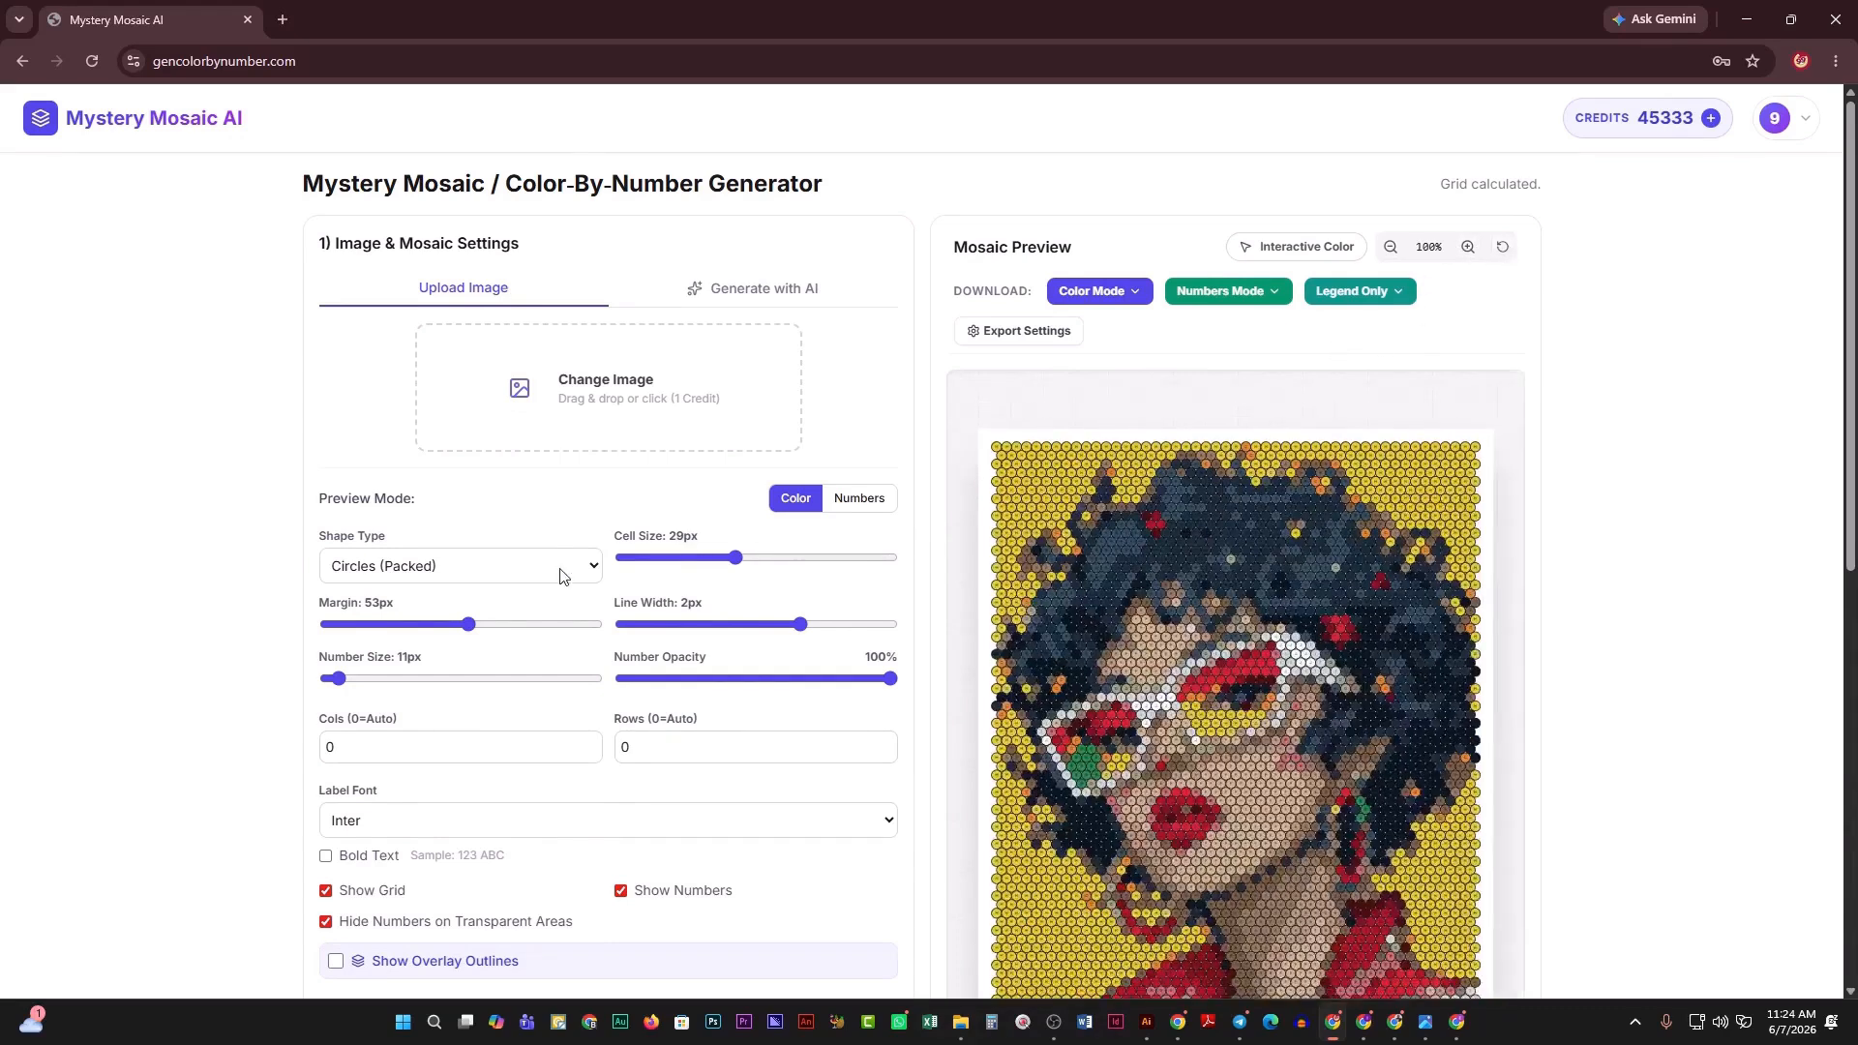
Try the Polygonal (Voronoi) shape and compare its numbers preview with the color preview.
click(561, 575)
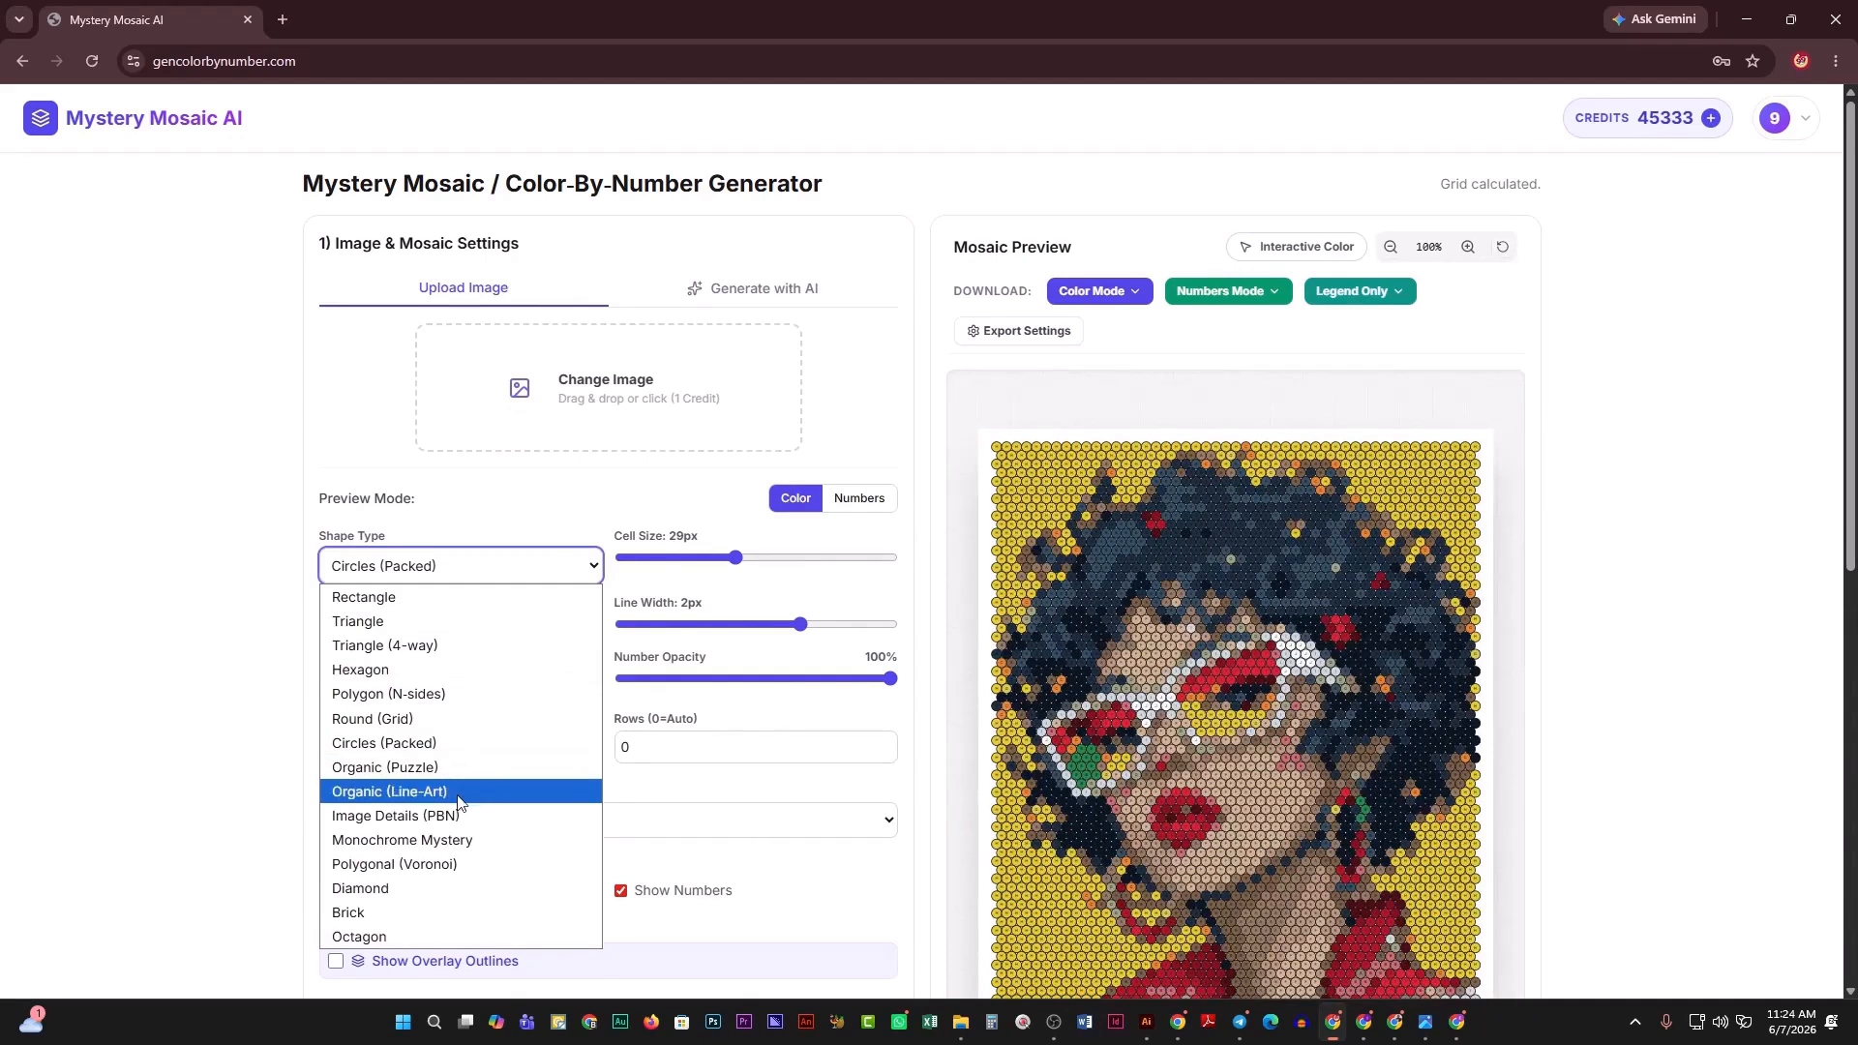
click(462, 865)
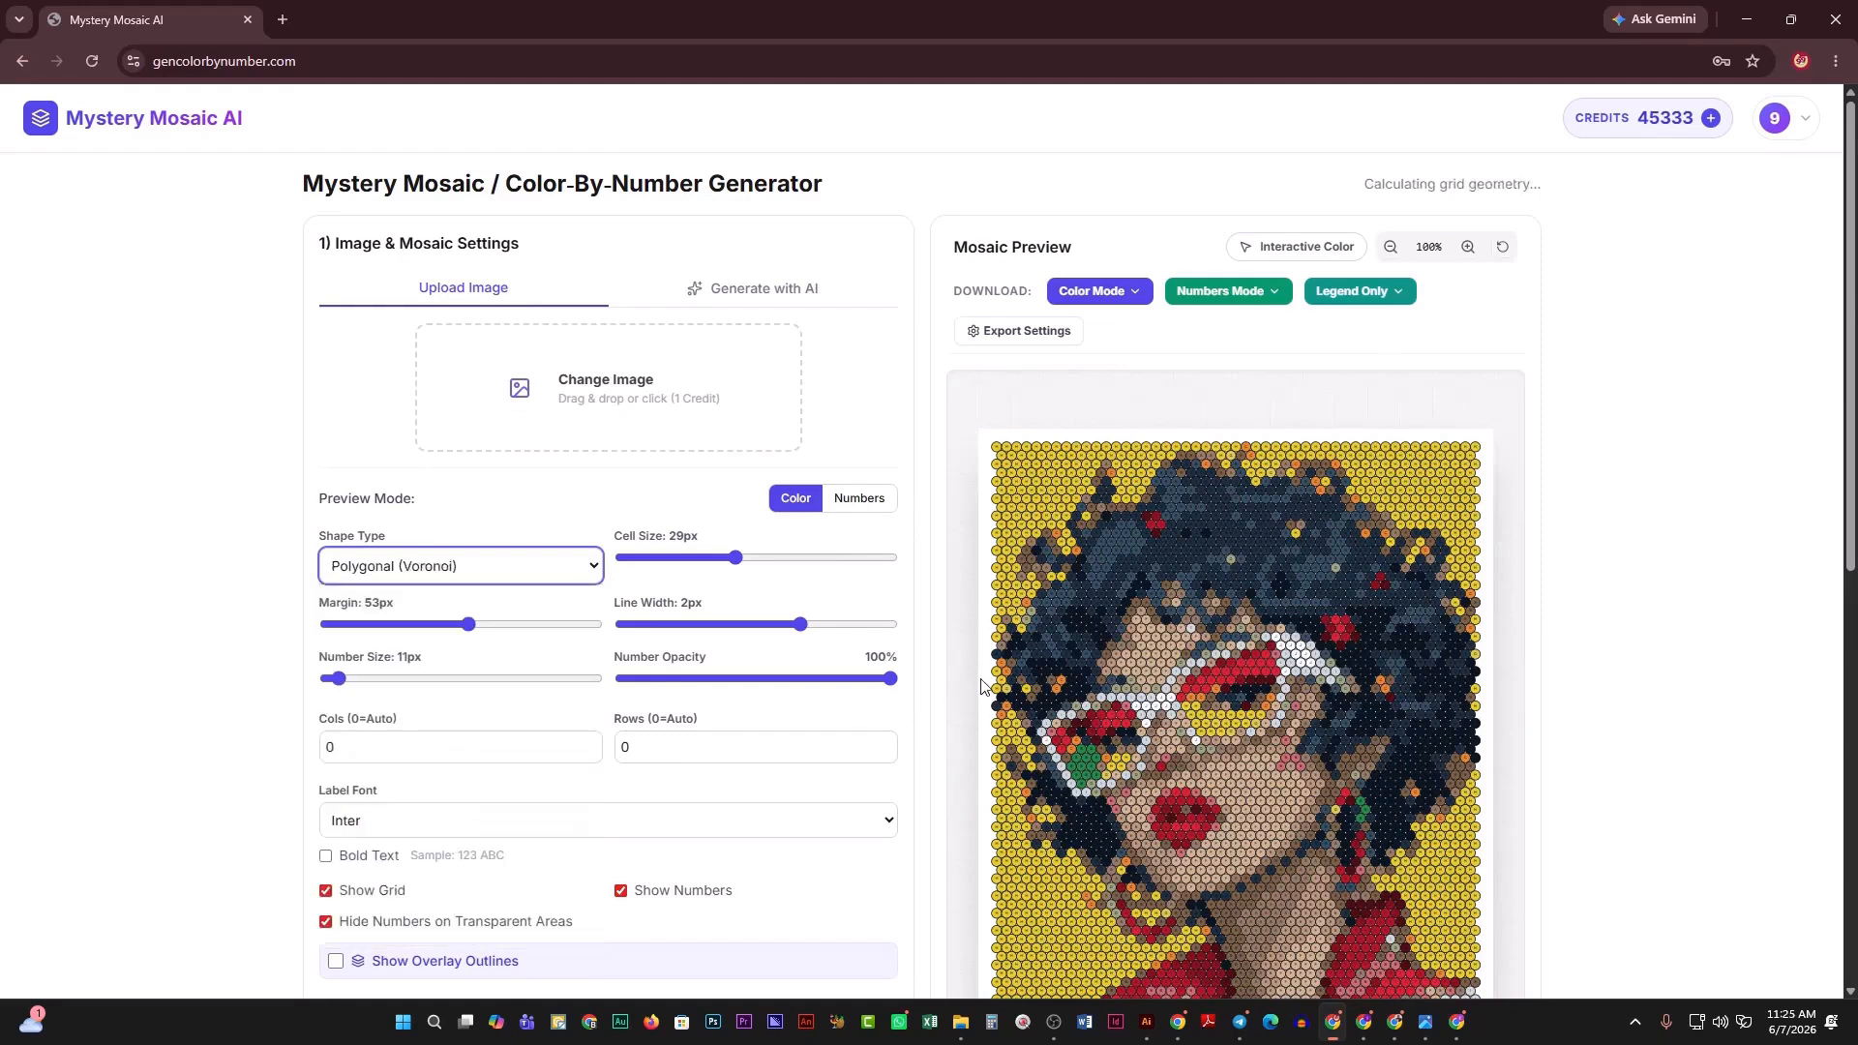
scroll(983, 681, down, 2)
scroll(984, 678, up, 1)
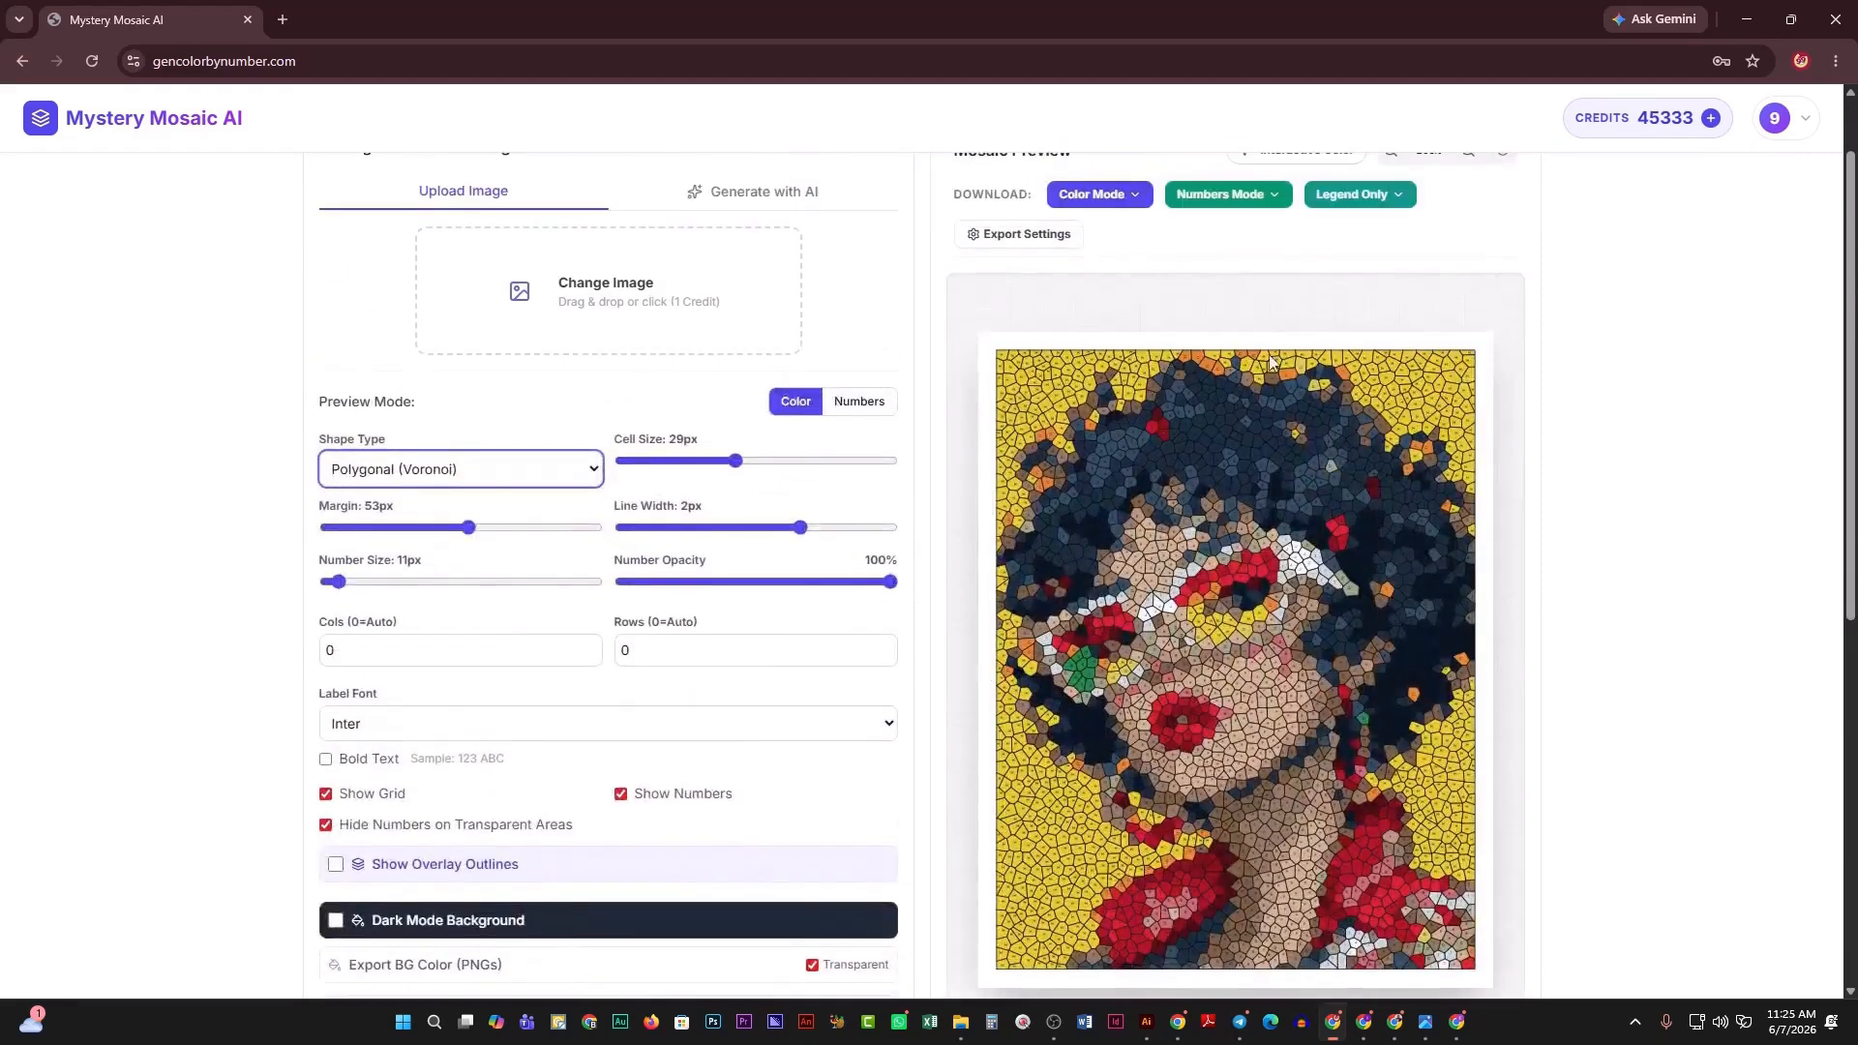
scroll(1262, 376, up, 1)
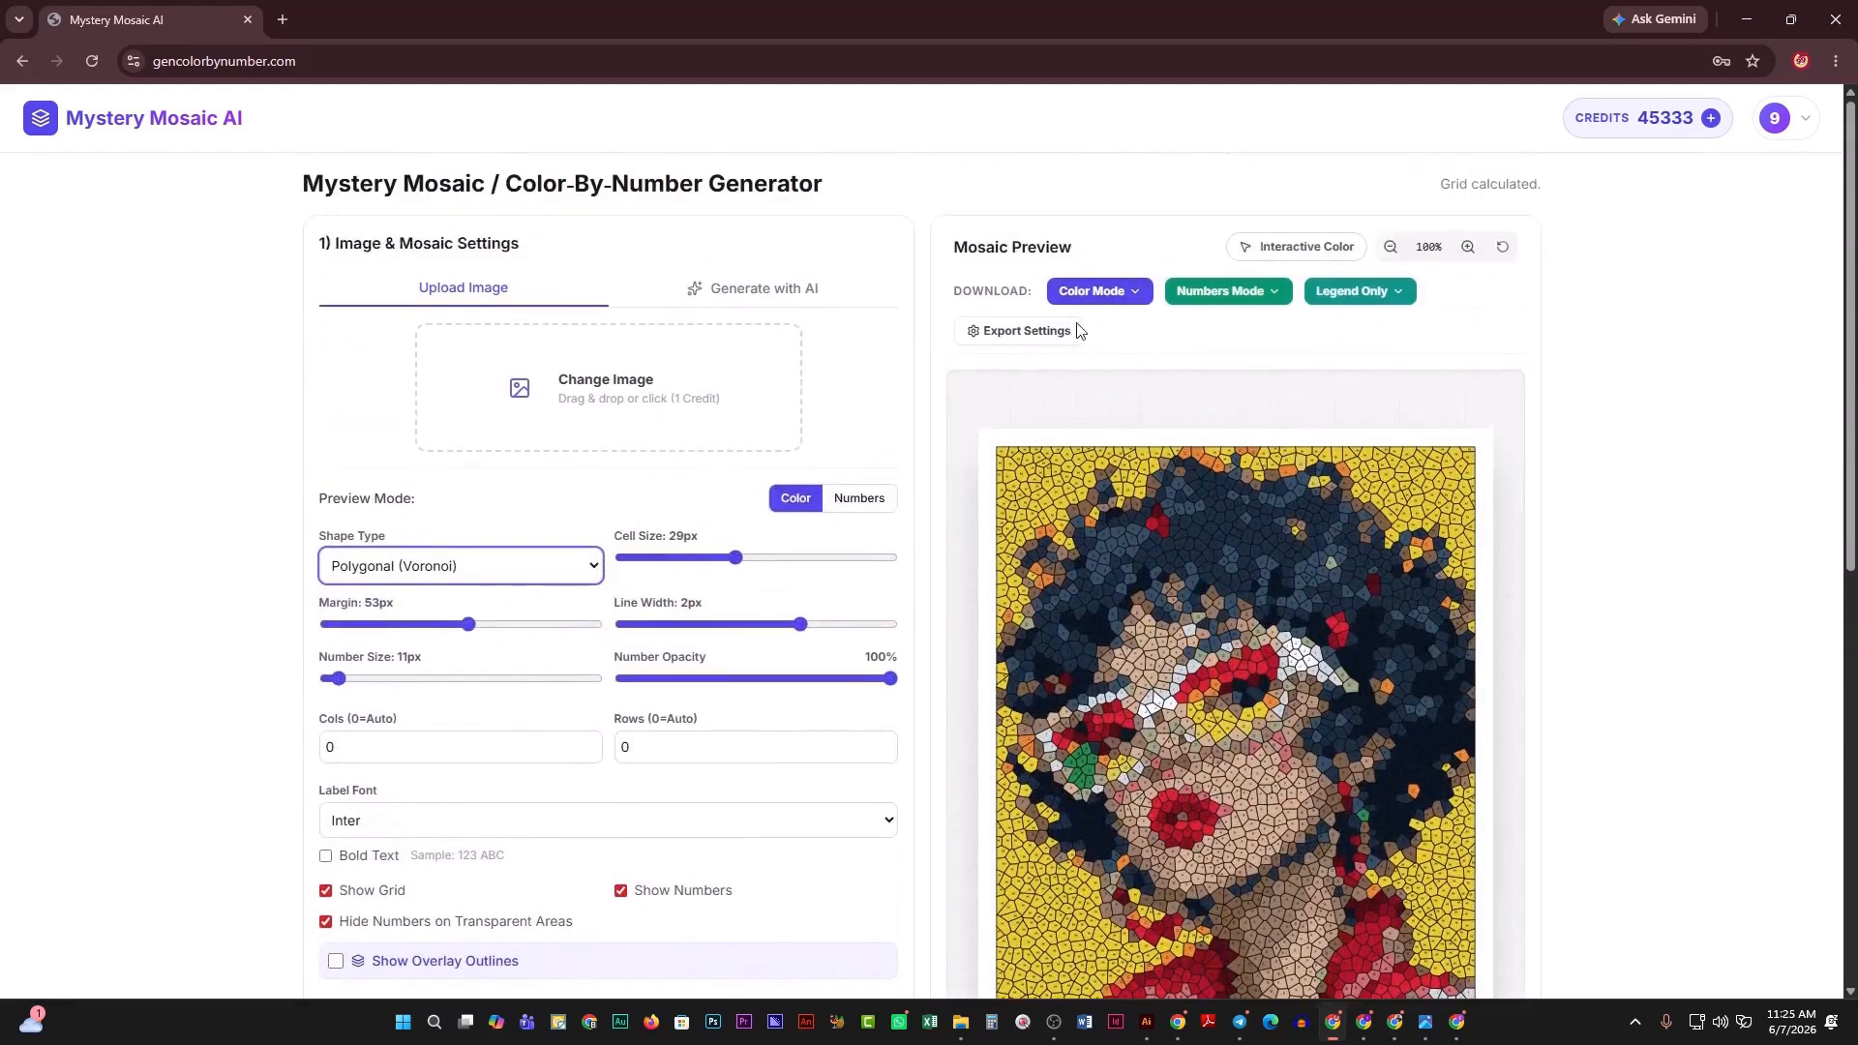
click(860, 503)
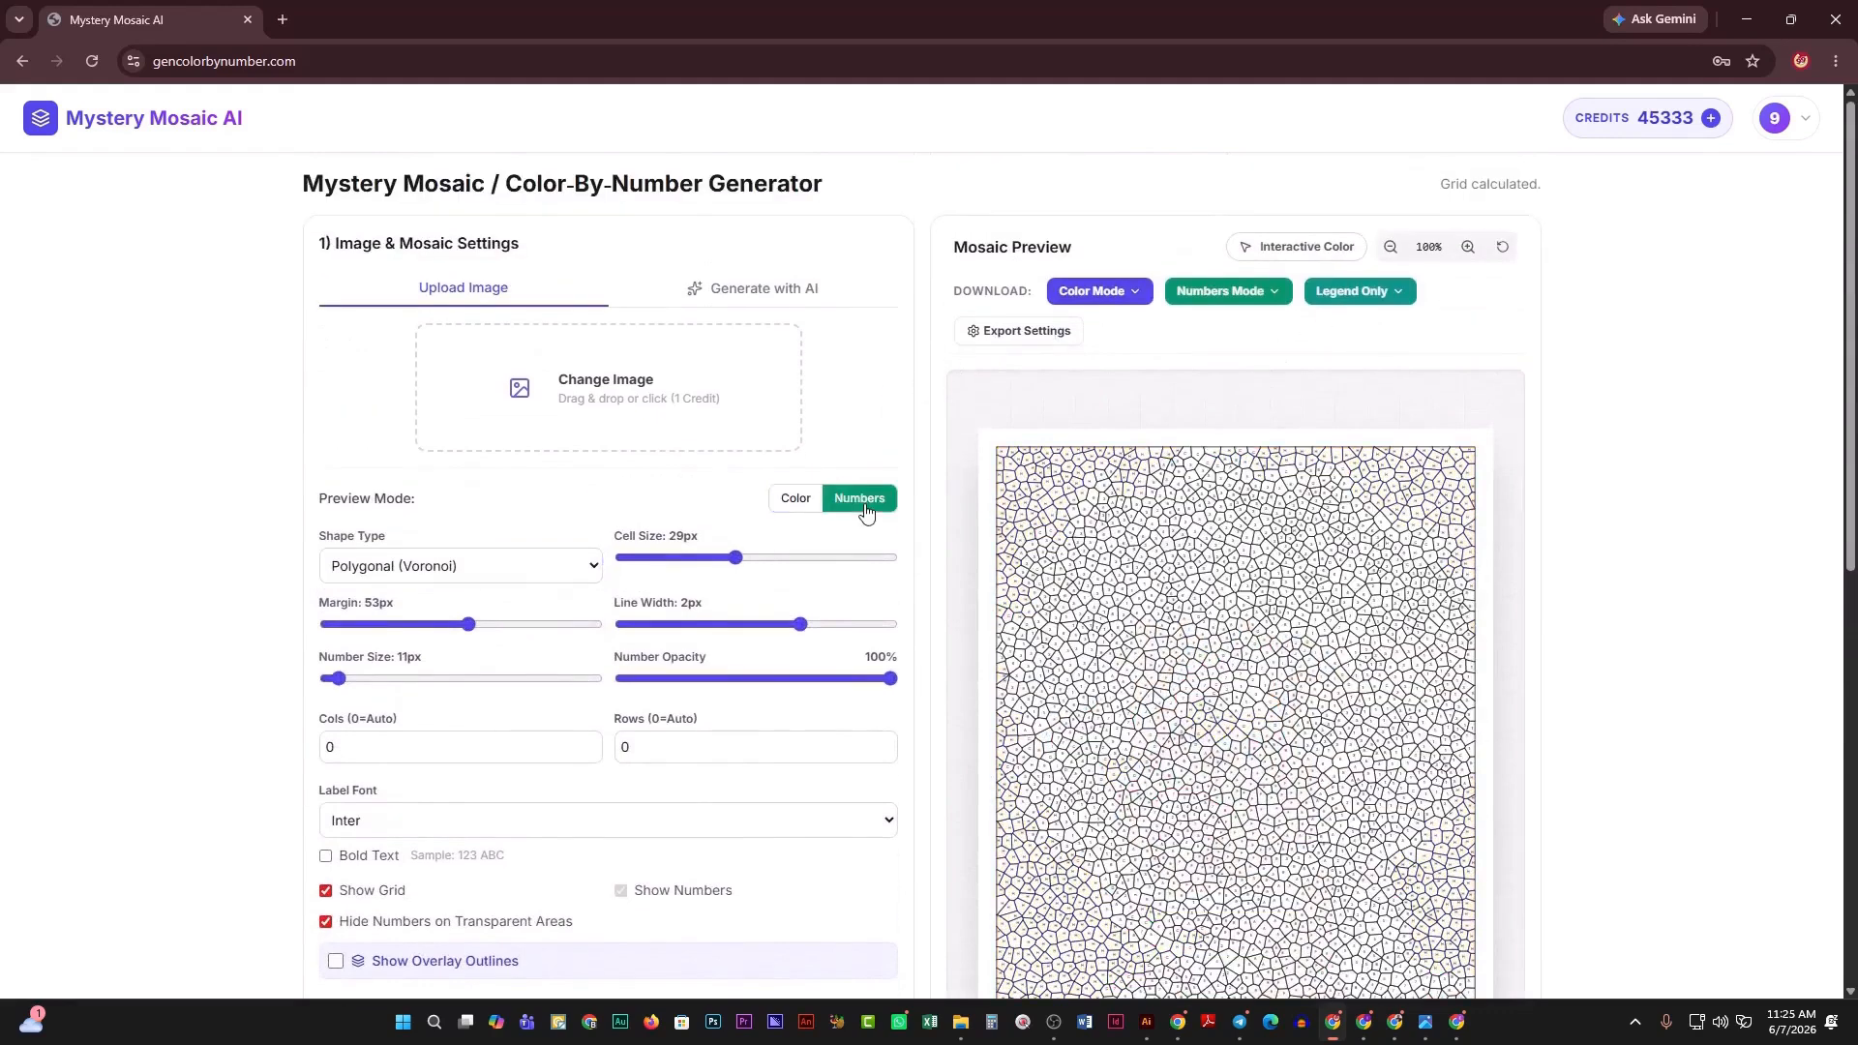
click(797, 513)
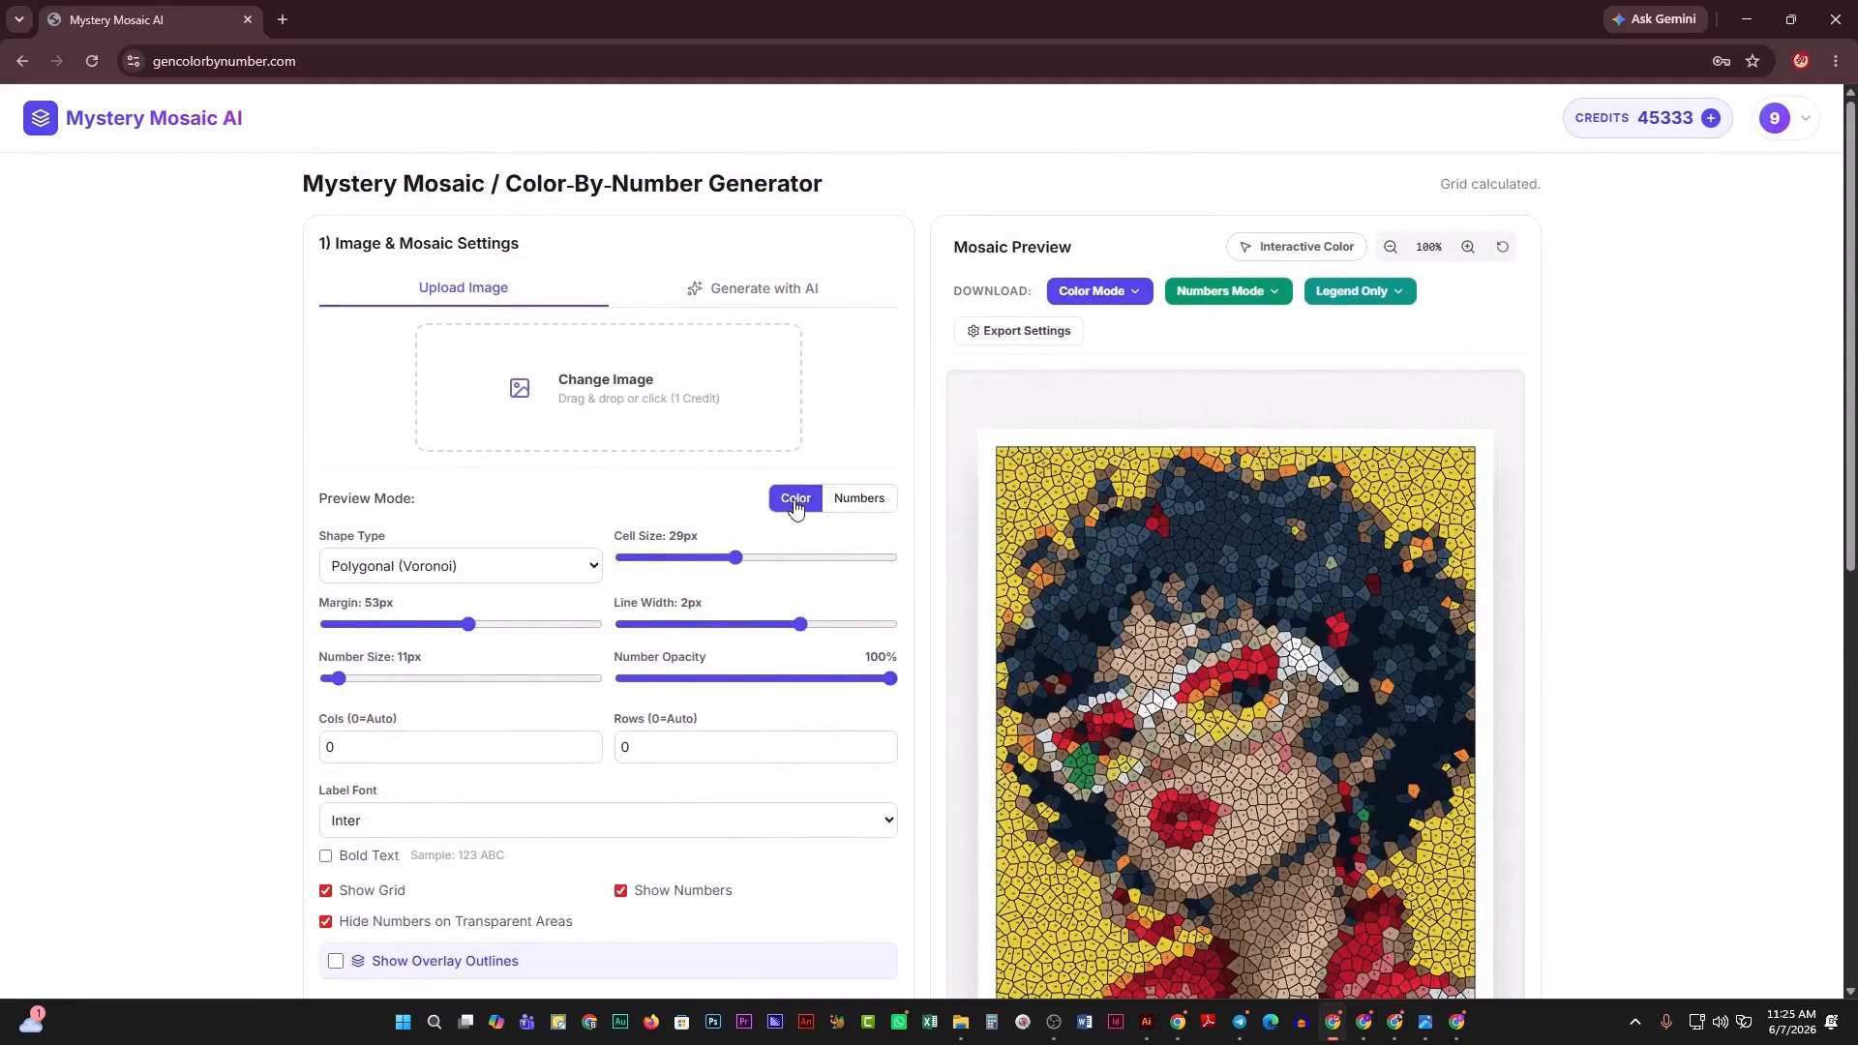
Switch the mosaic shape to Diamond and check the result in the color preview.
scroll(735, 484, down, 2)
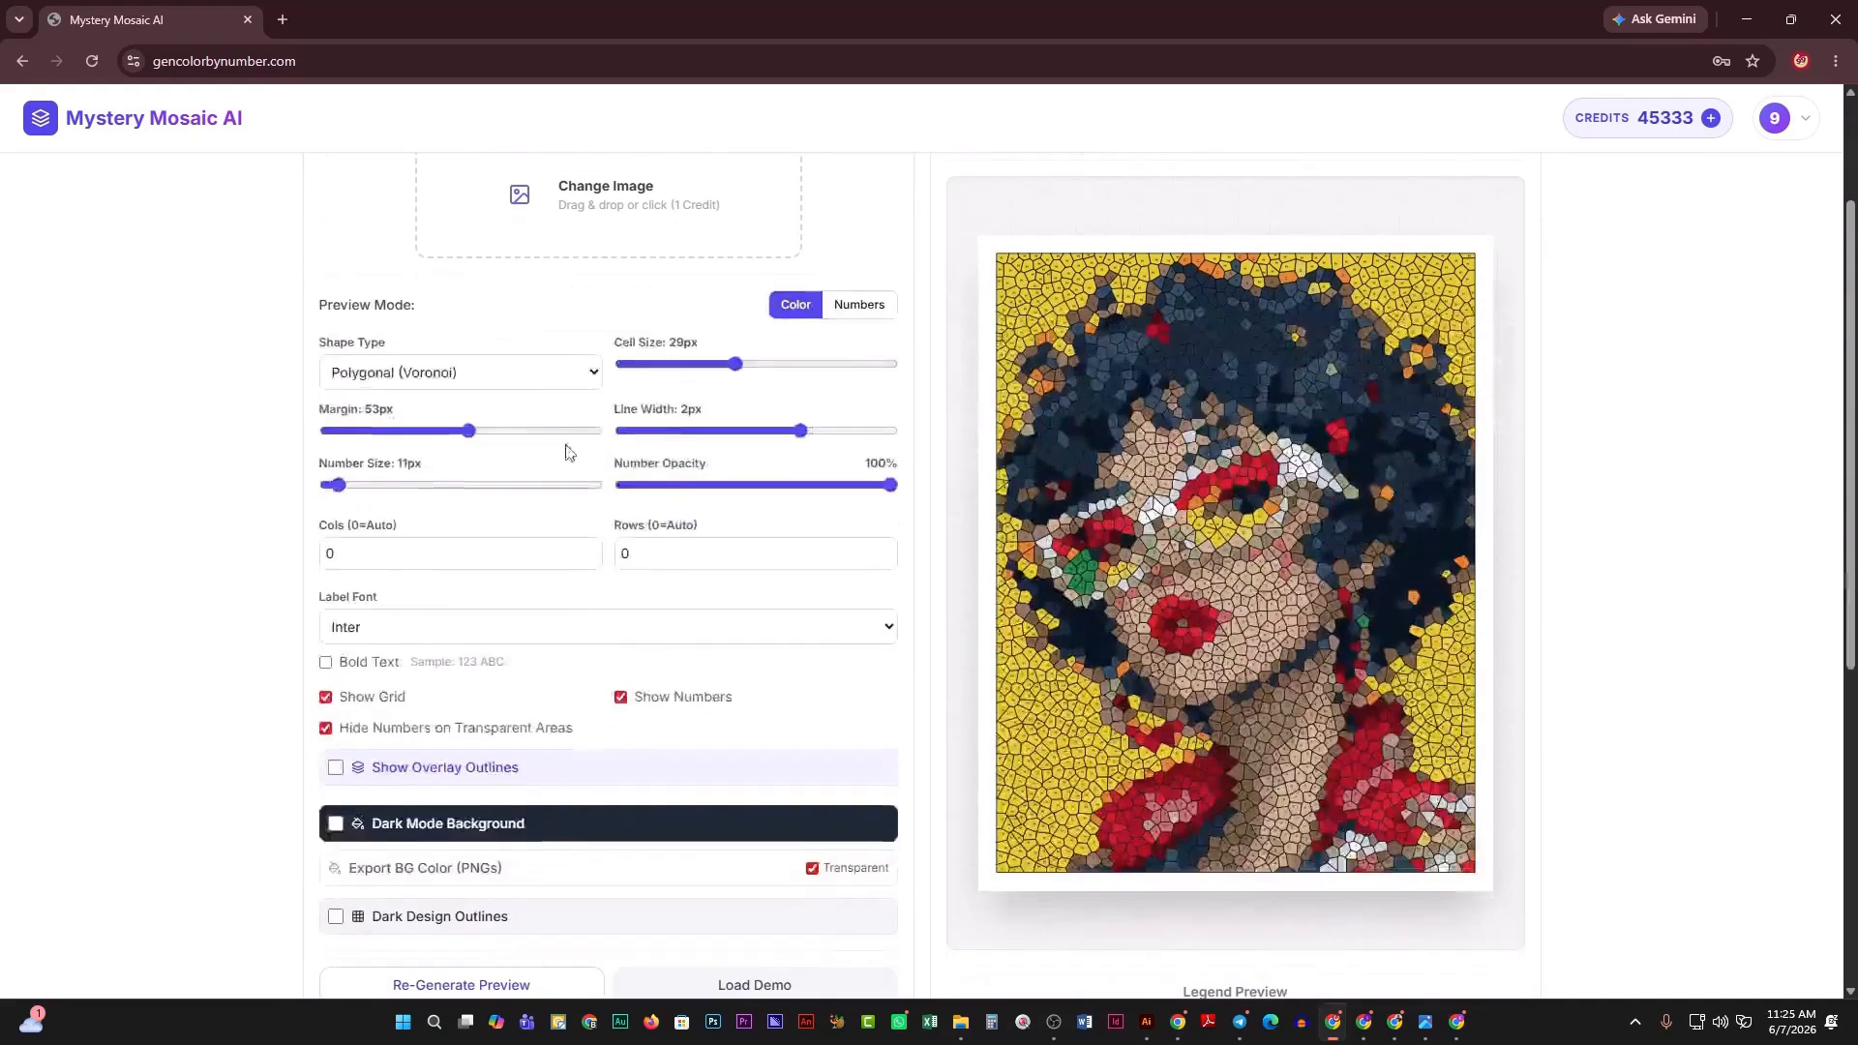
click(549, 370)
click(486, 688)
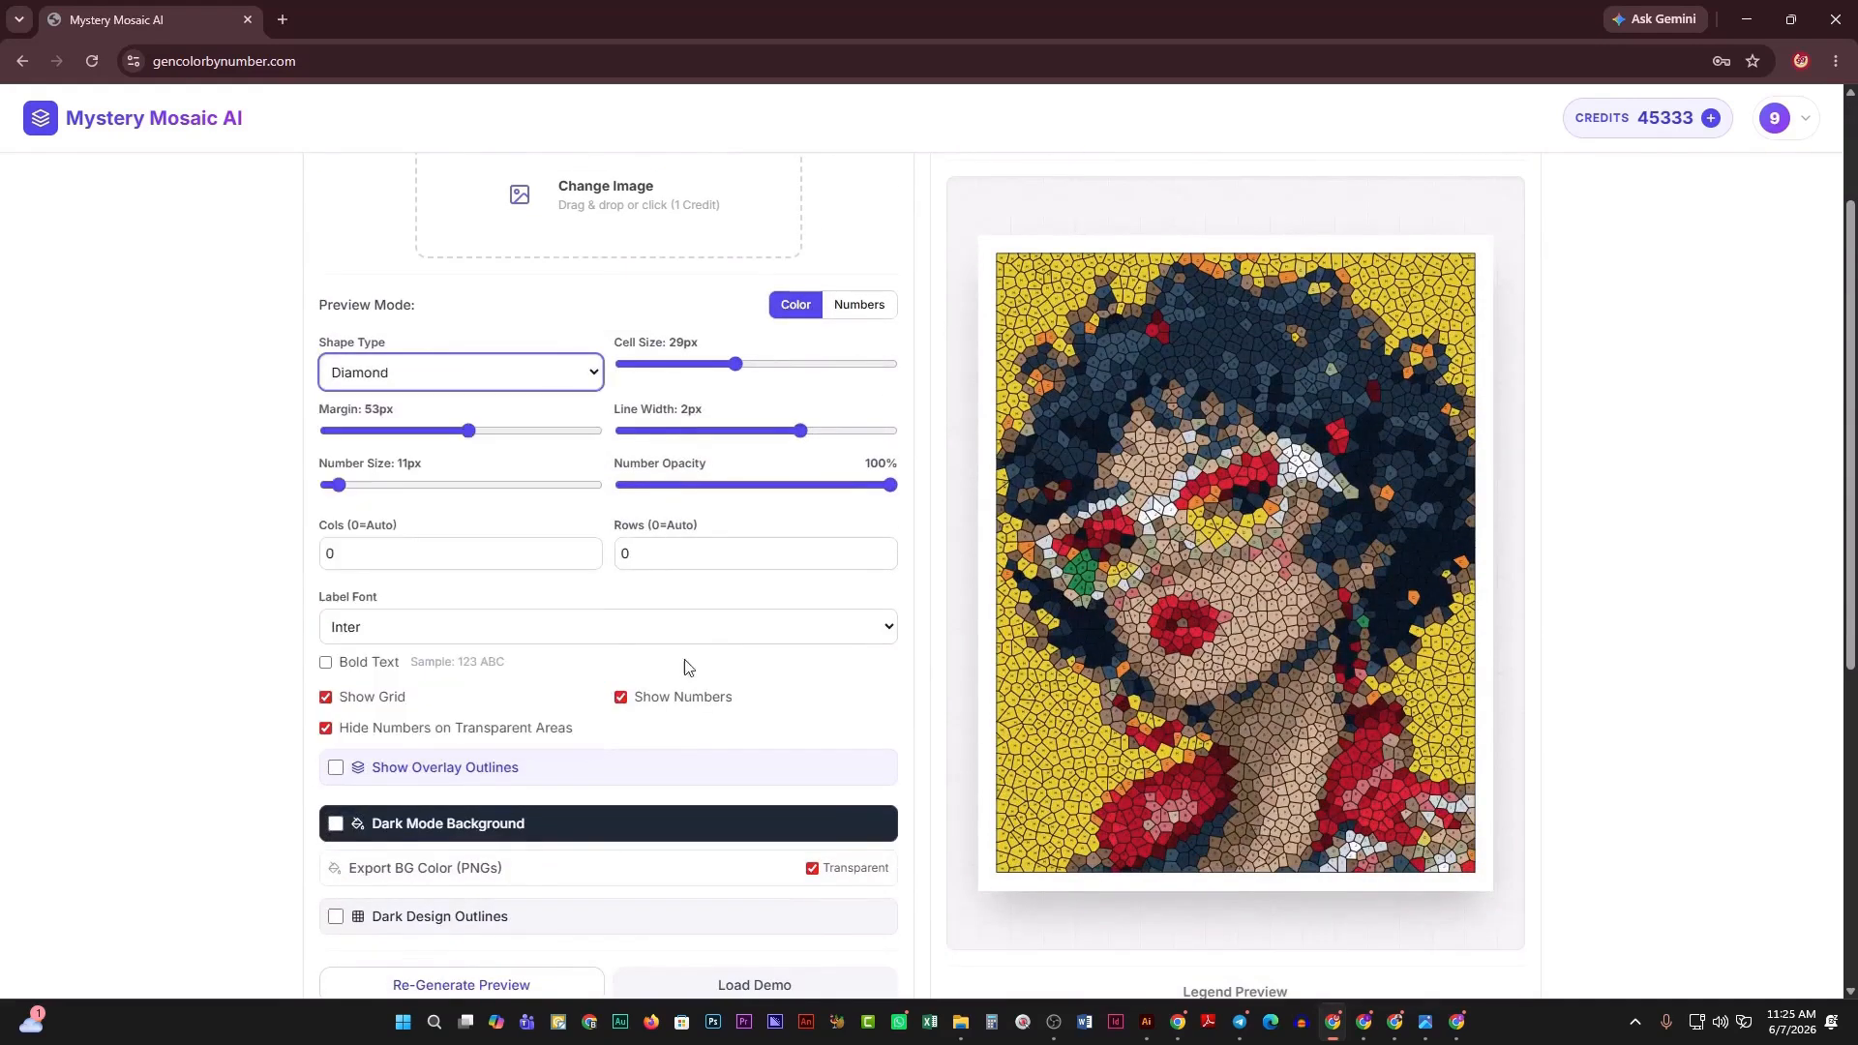
scroll(975, 639, up, 2)
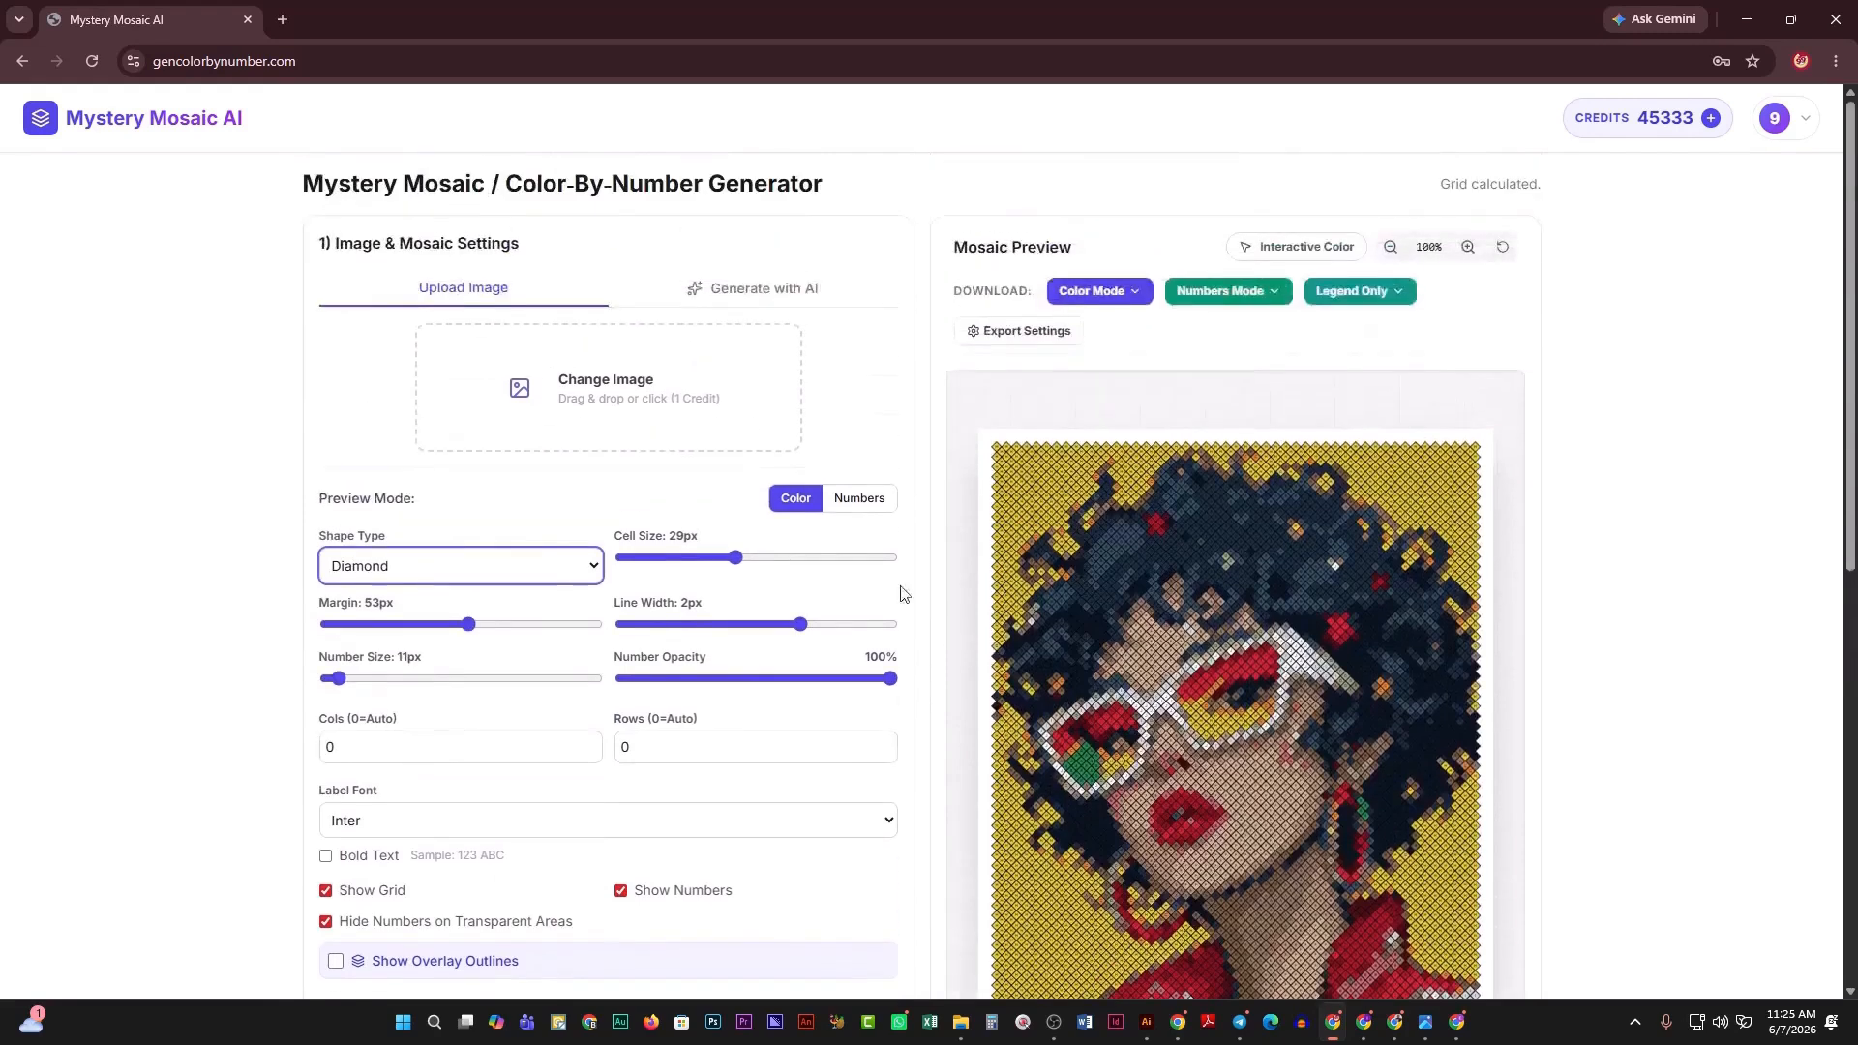
Set the diamond mosaic's cell size to 46 px and compare its numbers and color previews.
click(770, 560)
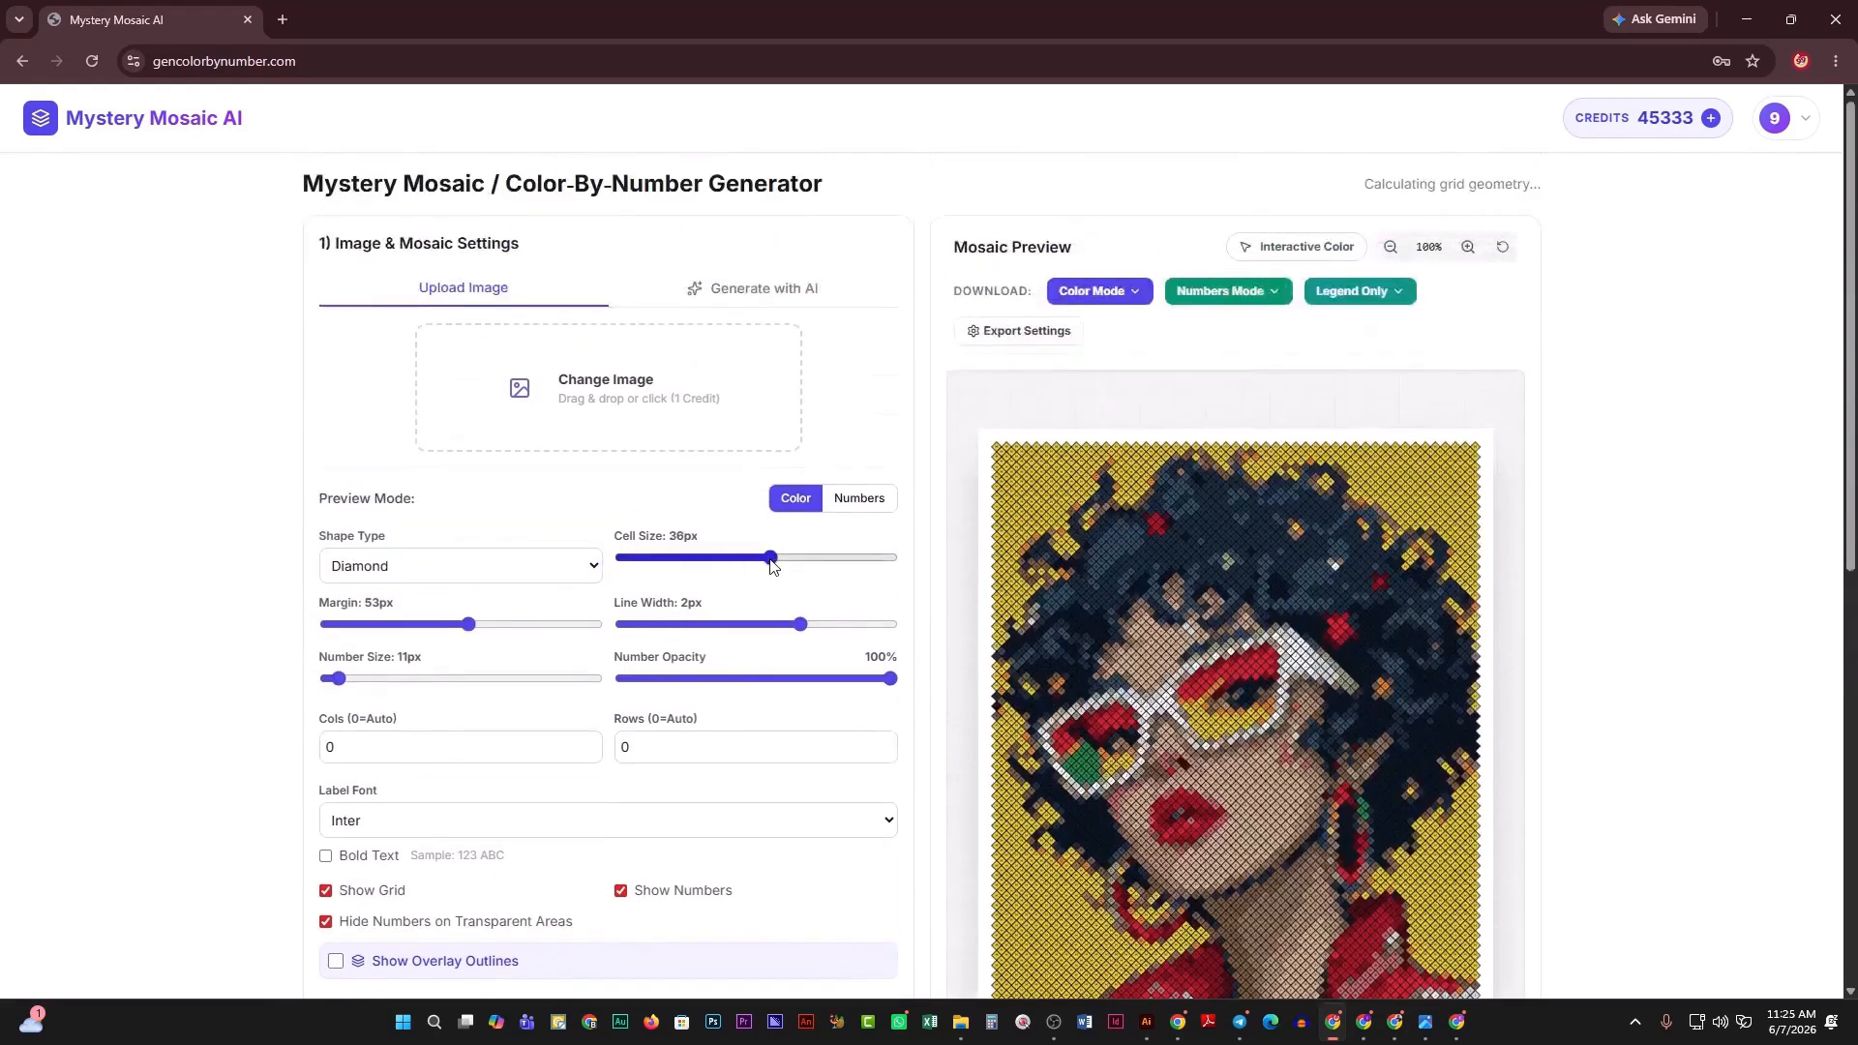
click(821, 558)
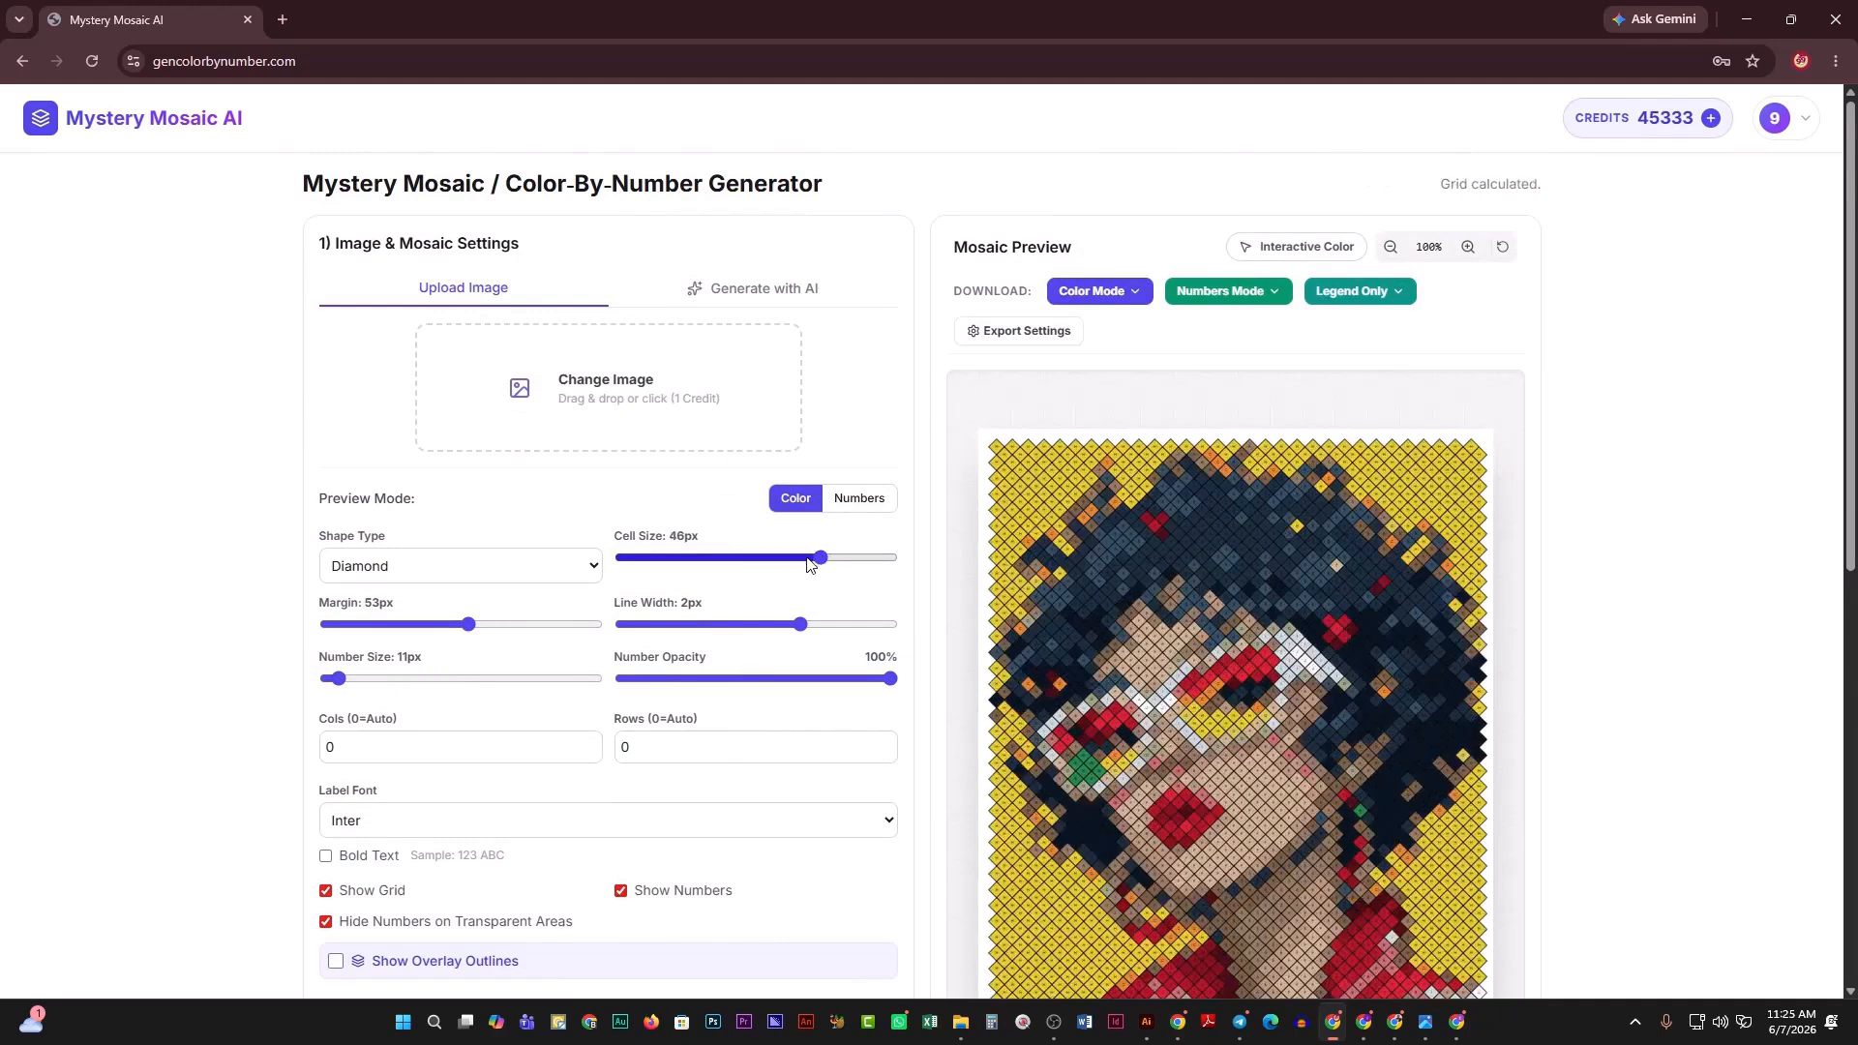
click(857, 496)
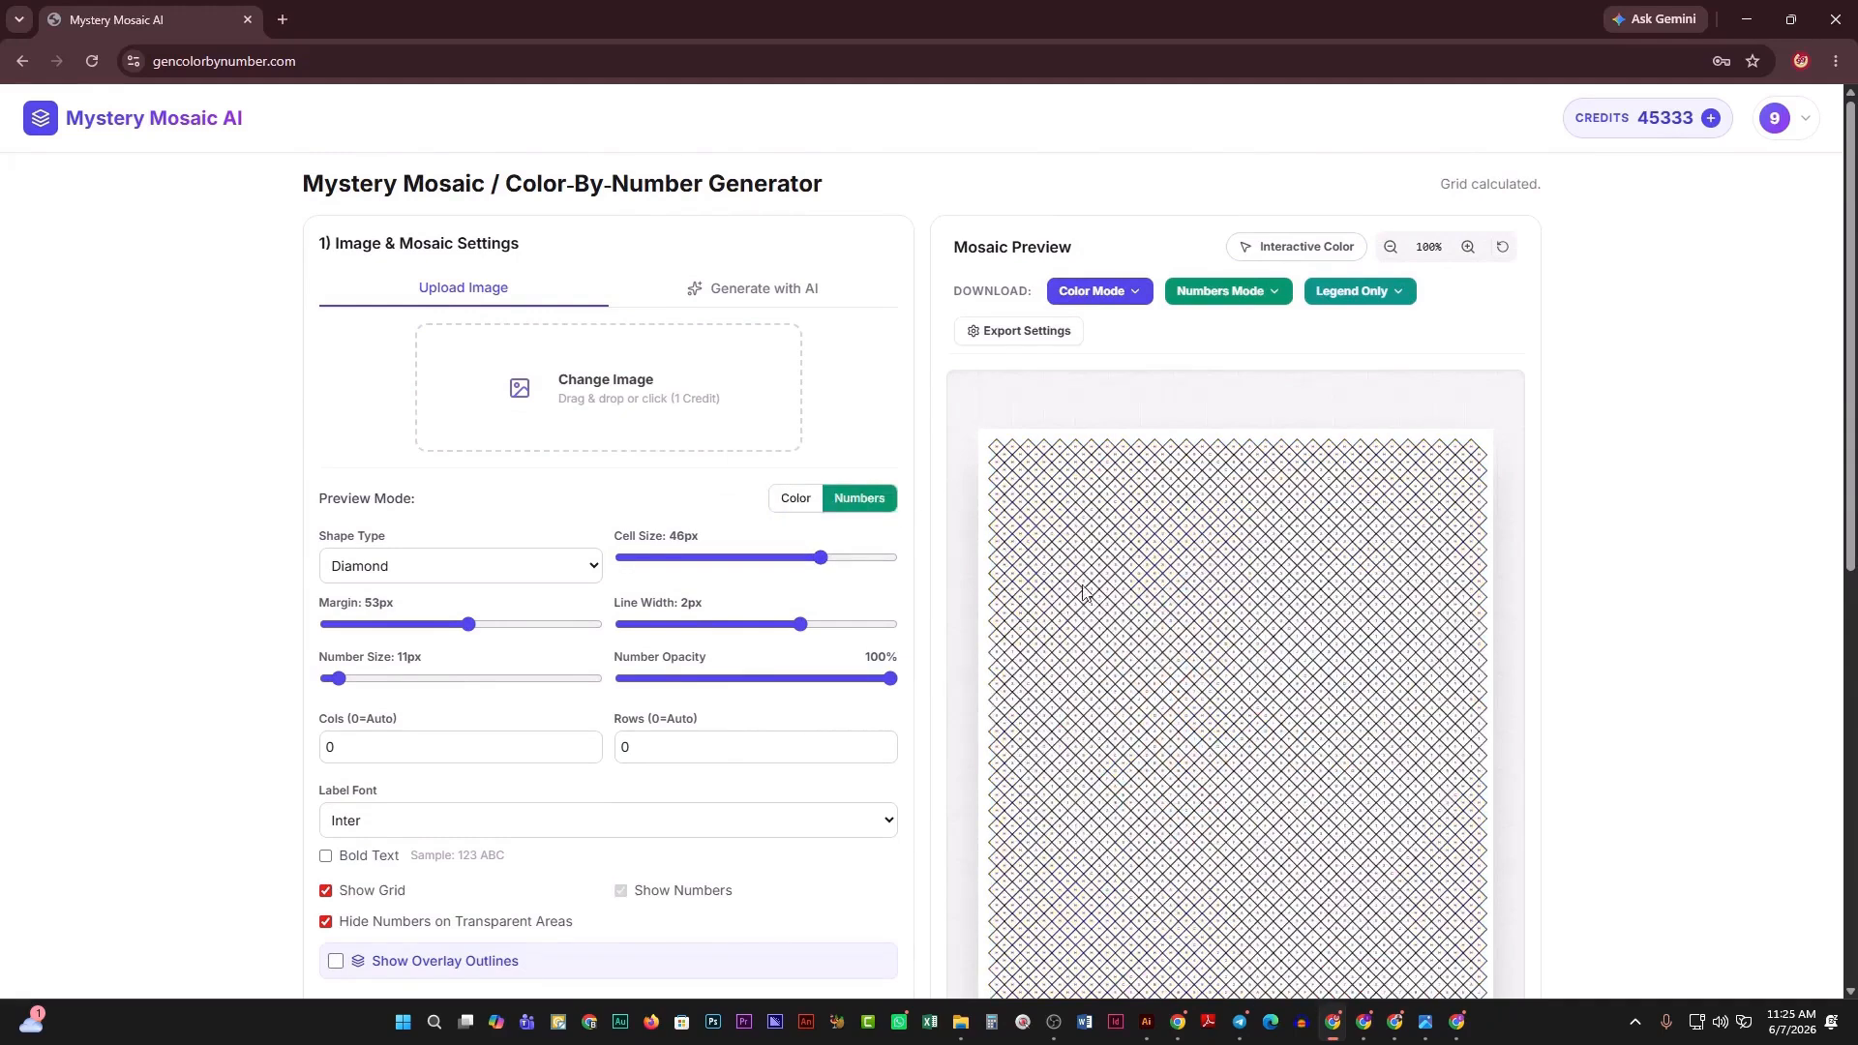
scroll(1087, 590, down, 2)
click(793, 308)
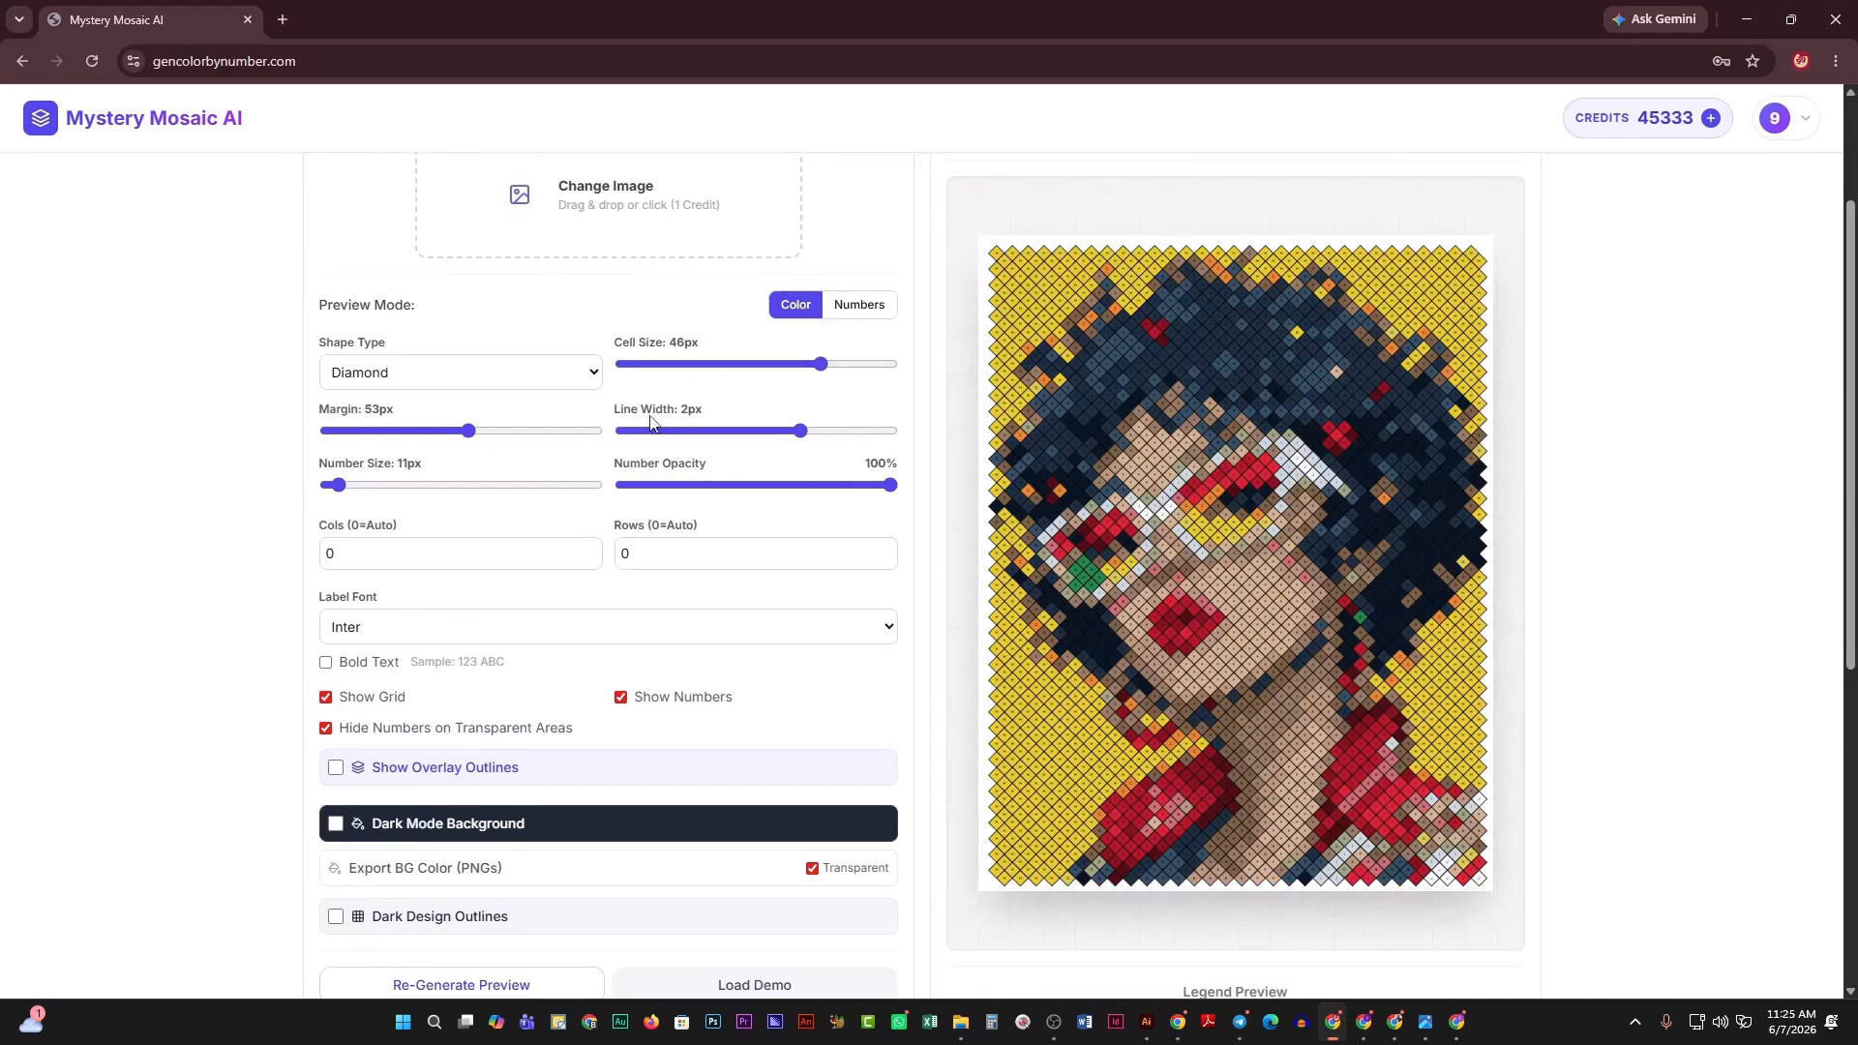
Try the Monochrome Mystery shape and check the pattern in both the numbers and color previews.
click(542, 373)
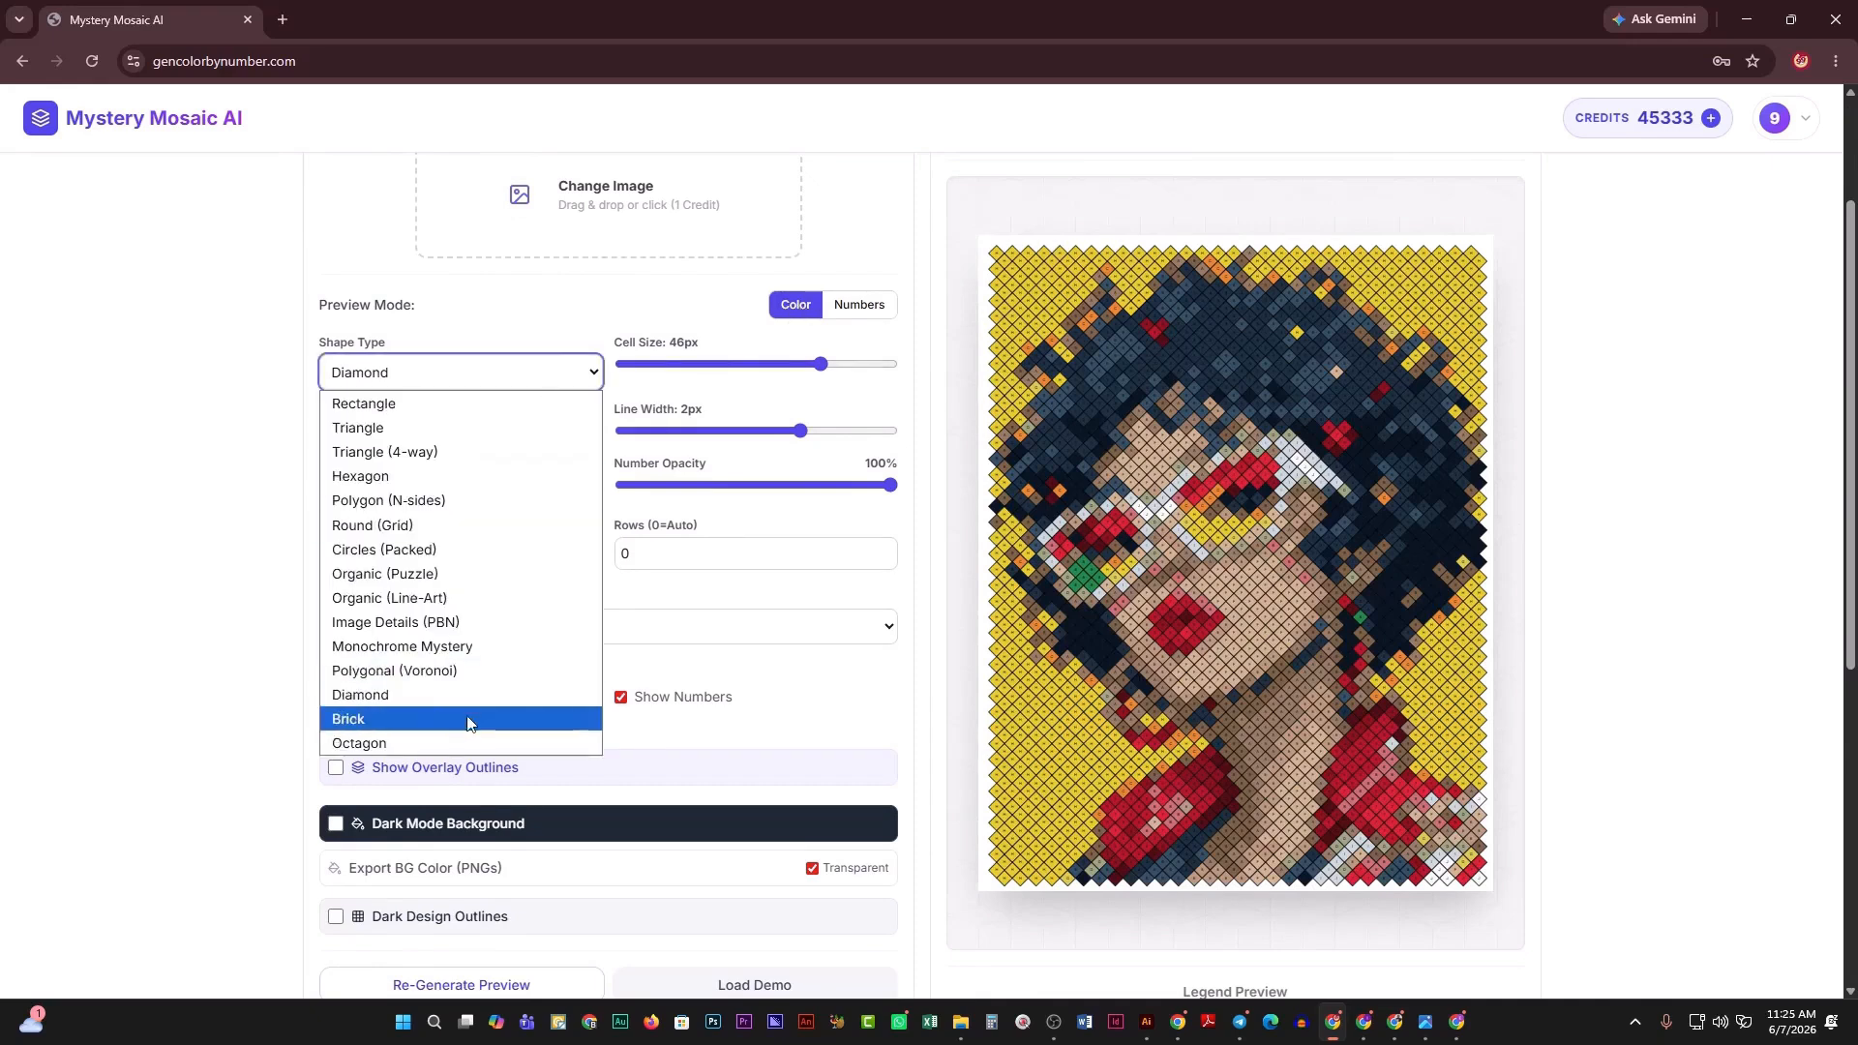
click(470, 647)
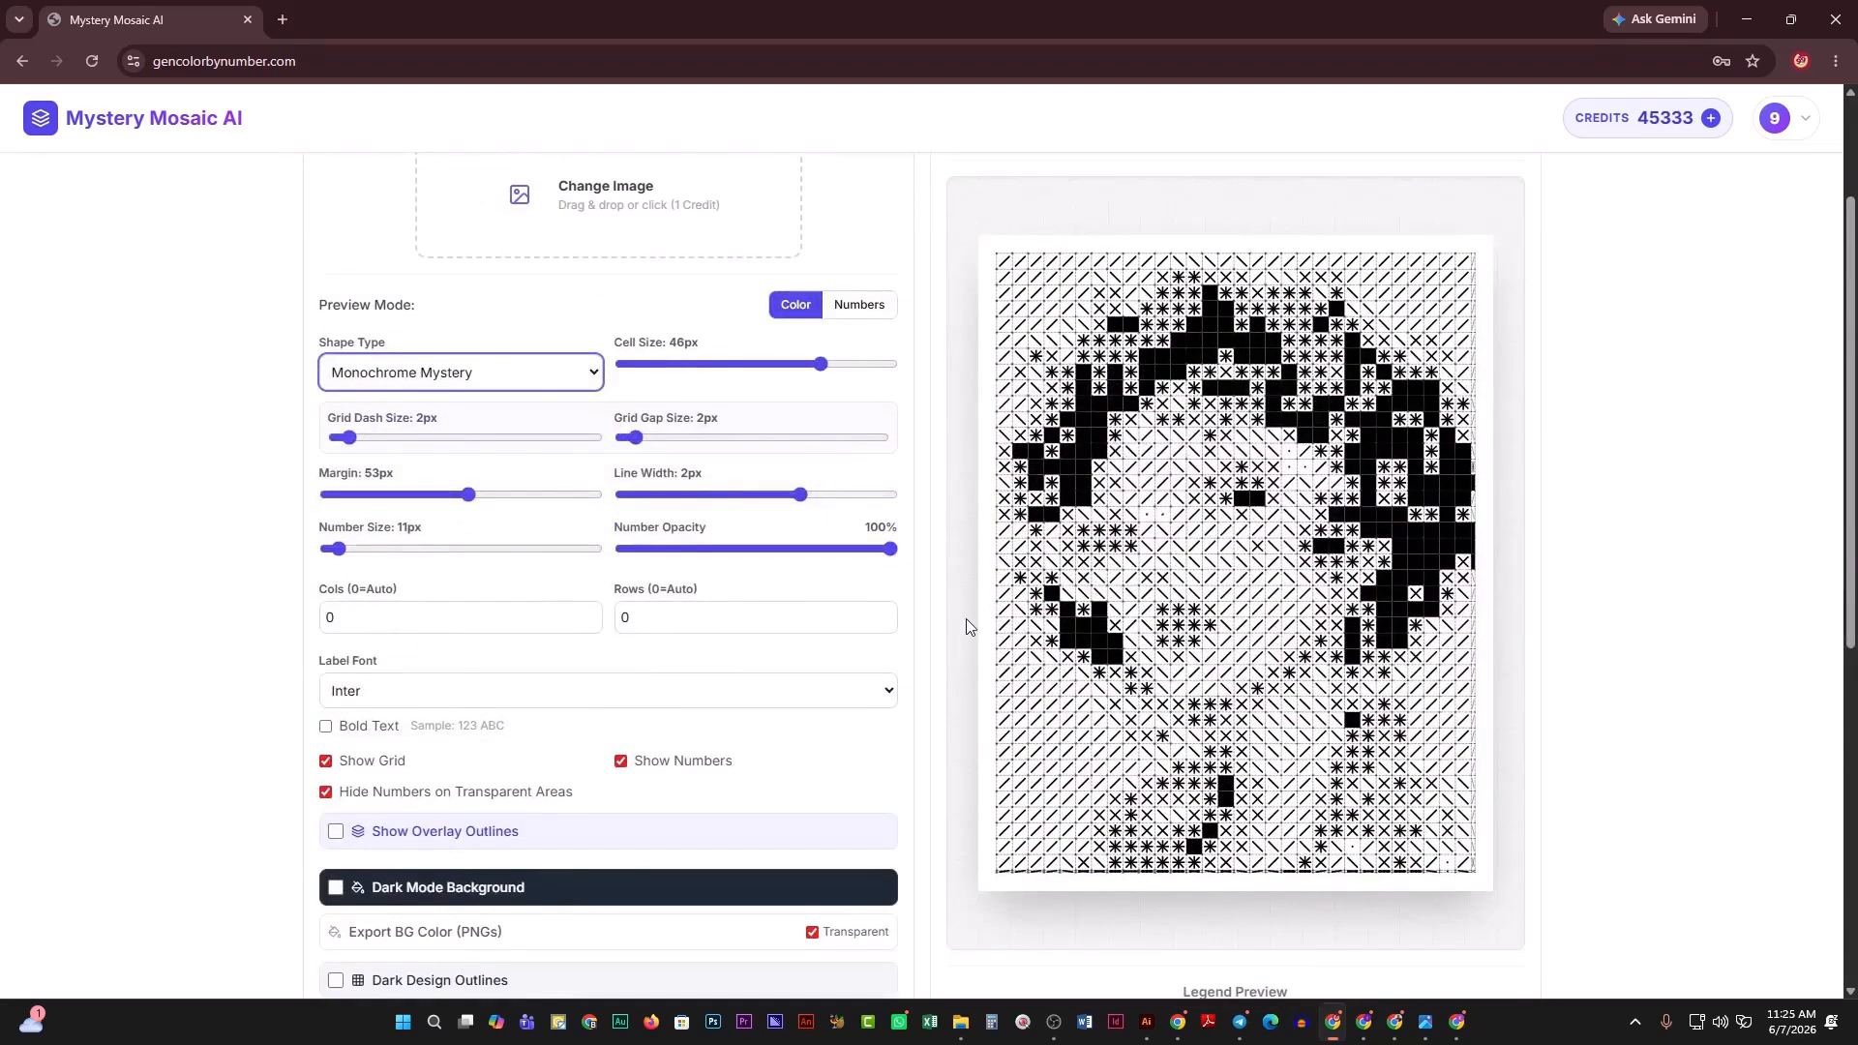
scroll(967, 612, up, 1)
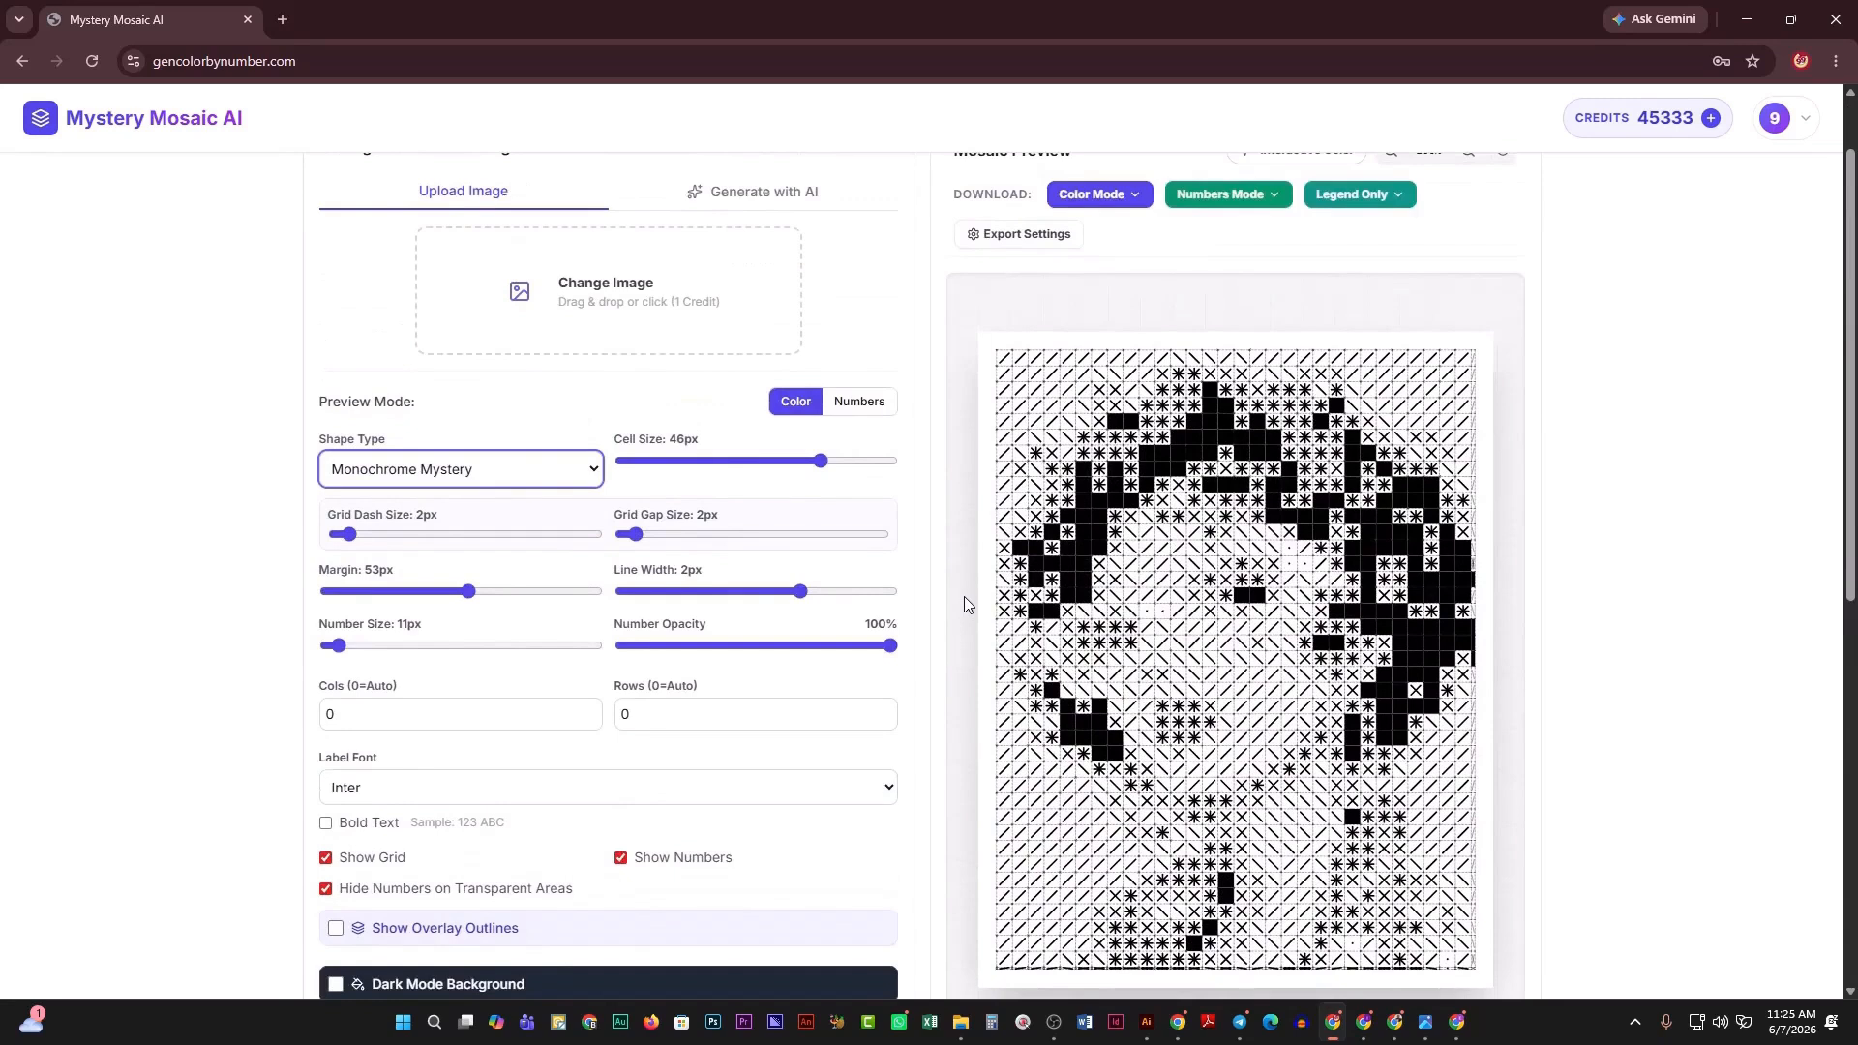
click(847, 400)
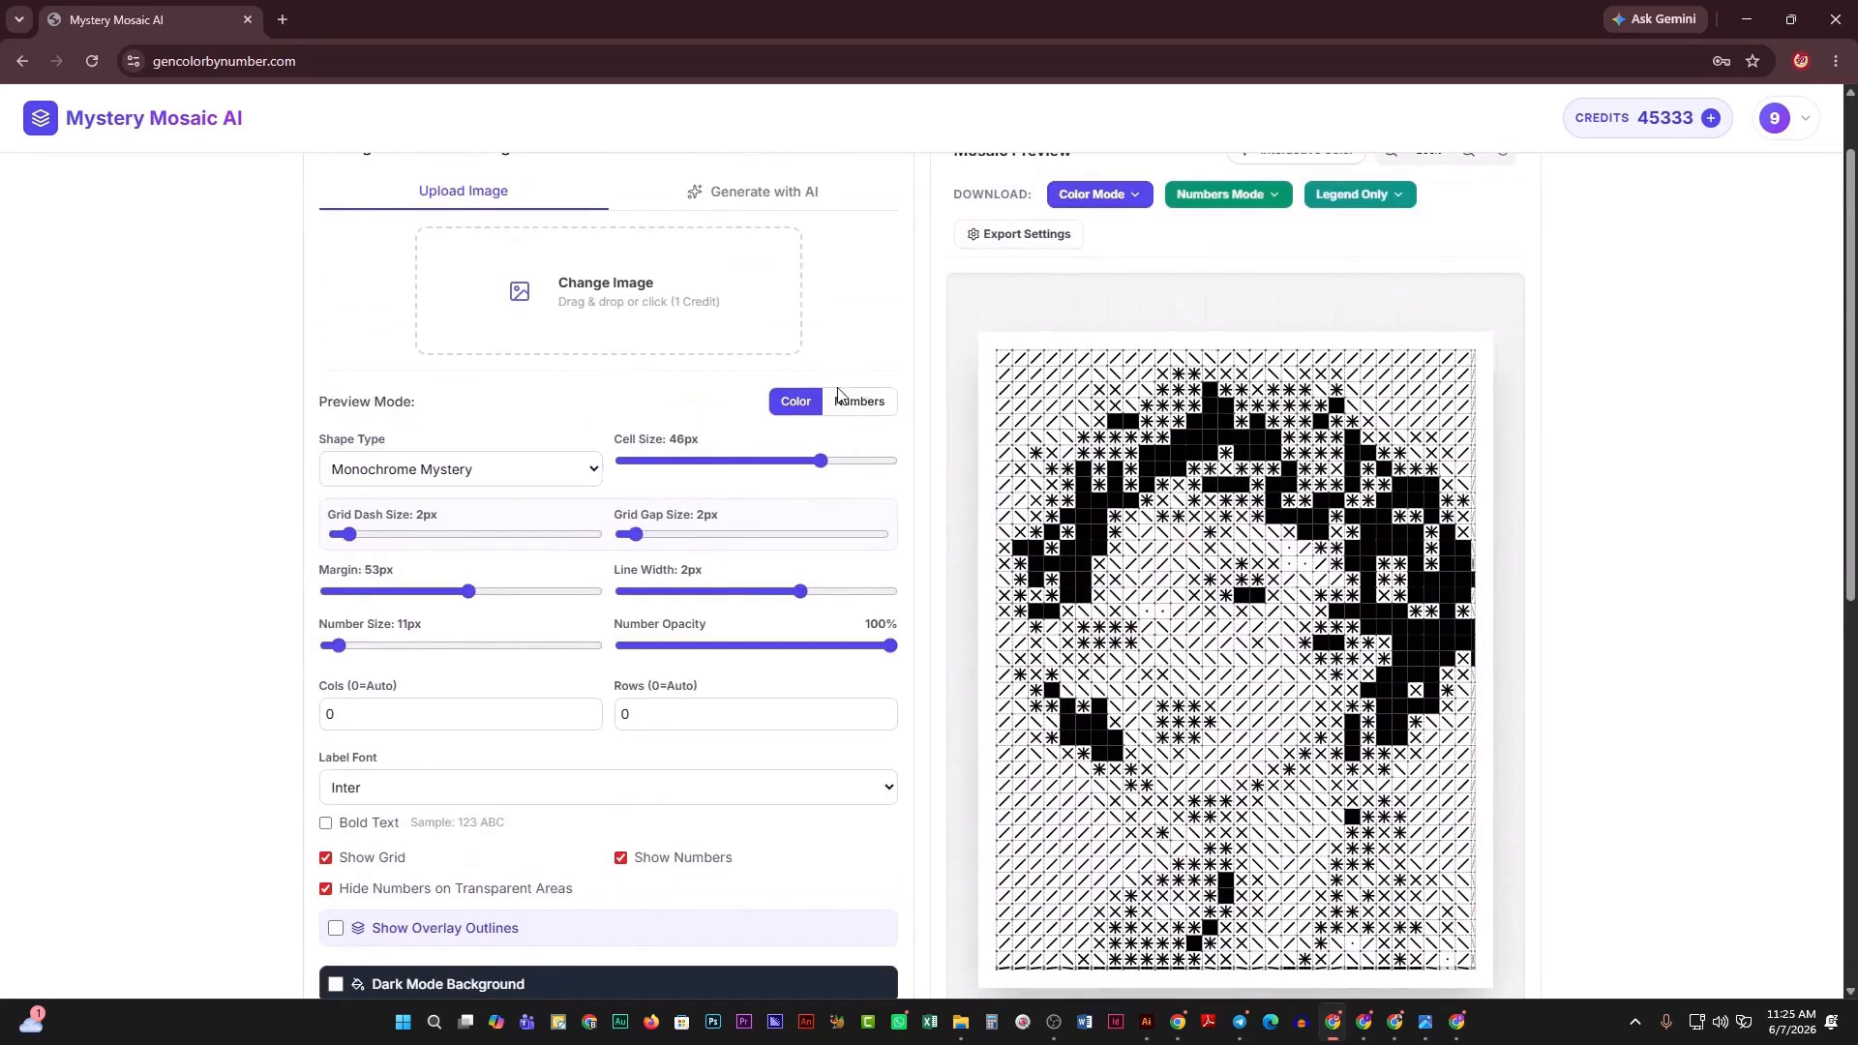
click(807, 404)
Replace the source image with the version of the portrait that has no yellow background.
click(523, 476)
click(643, 296)
click(317, 295)
click(765, 486)
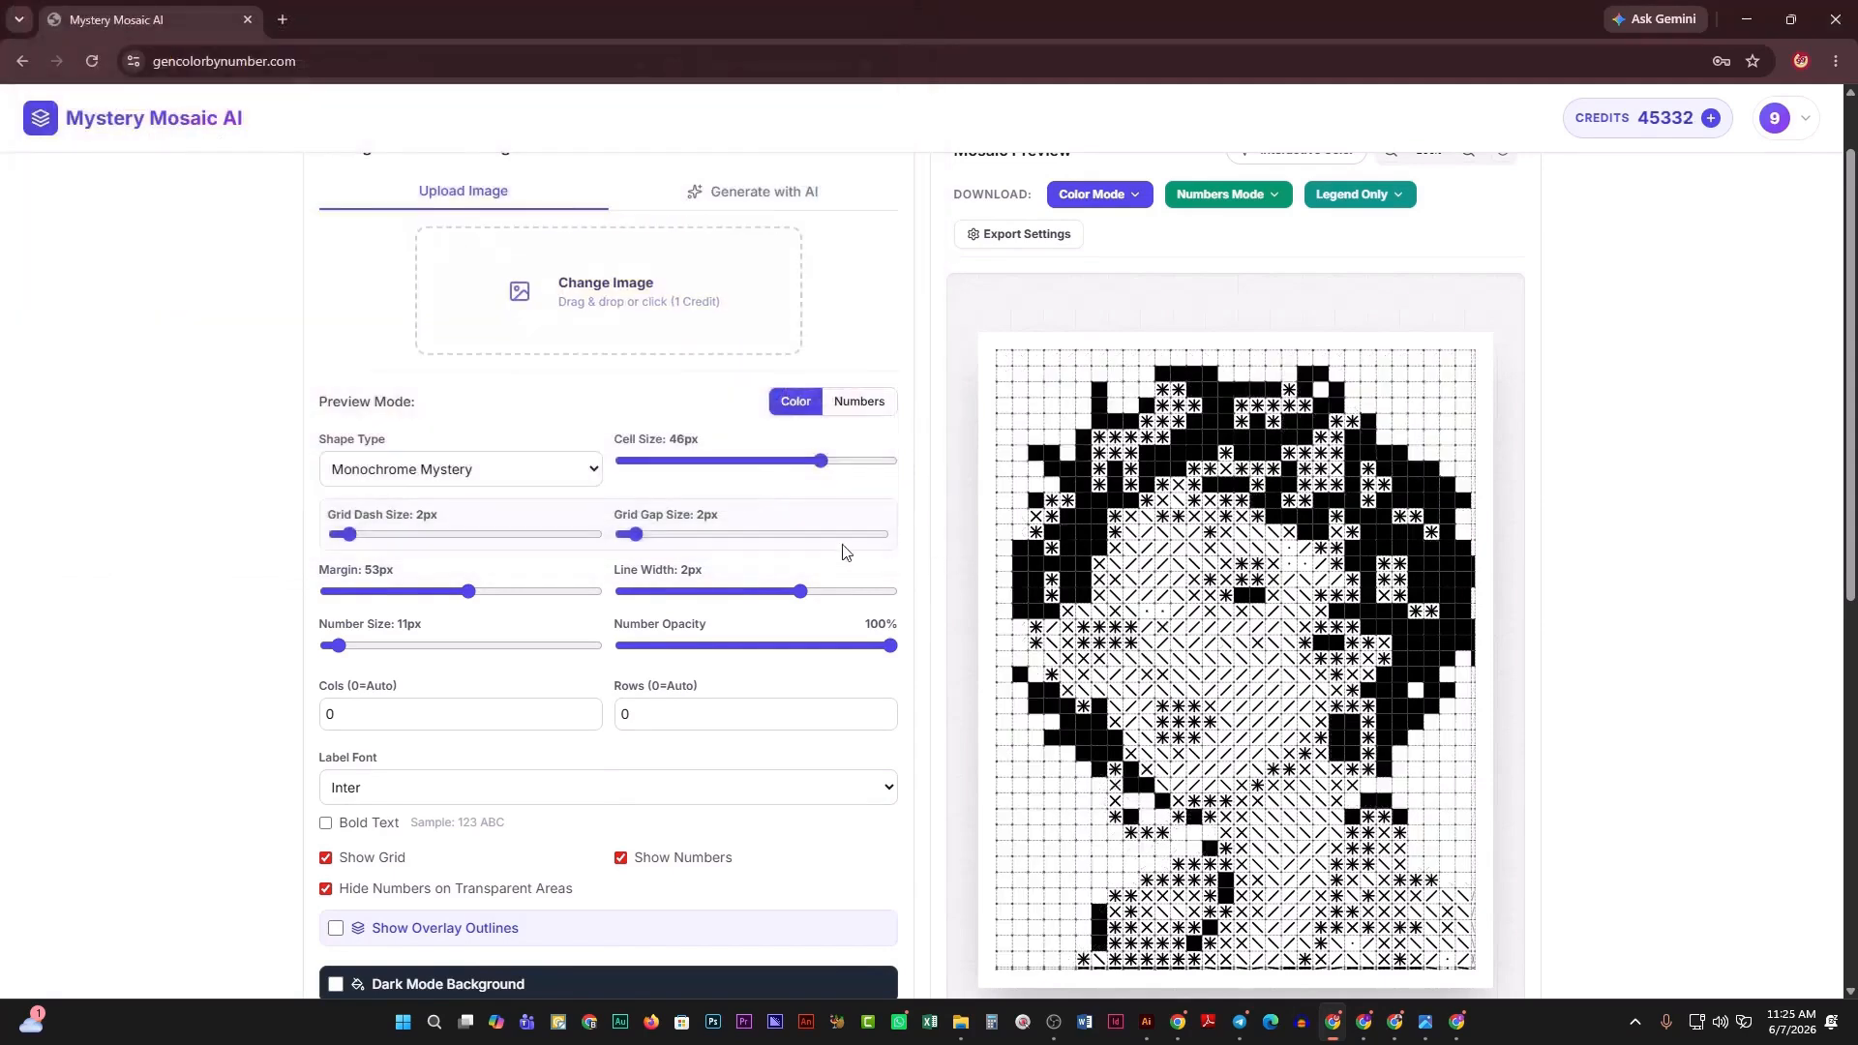
Compare the numbers and color previews of the new portrait in the Monochrome Mystery pattern.
click(866, 408)
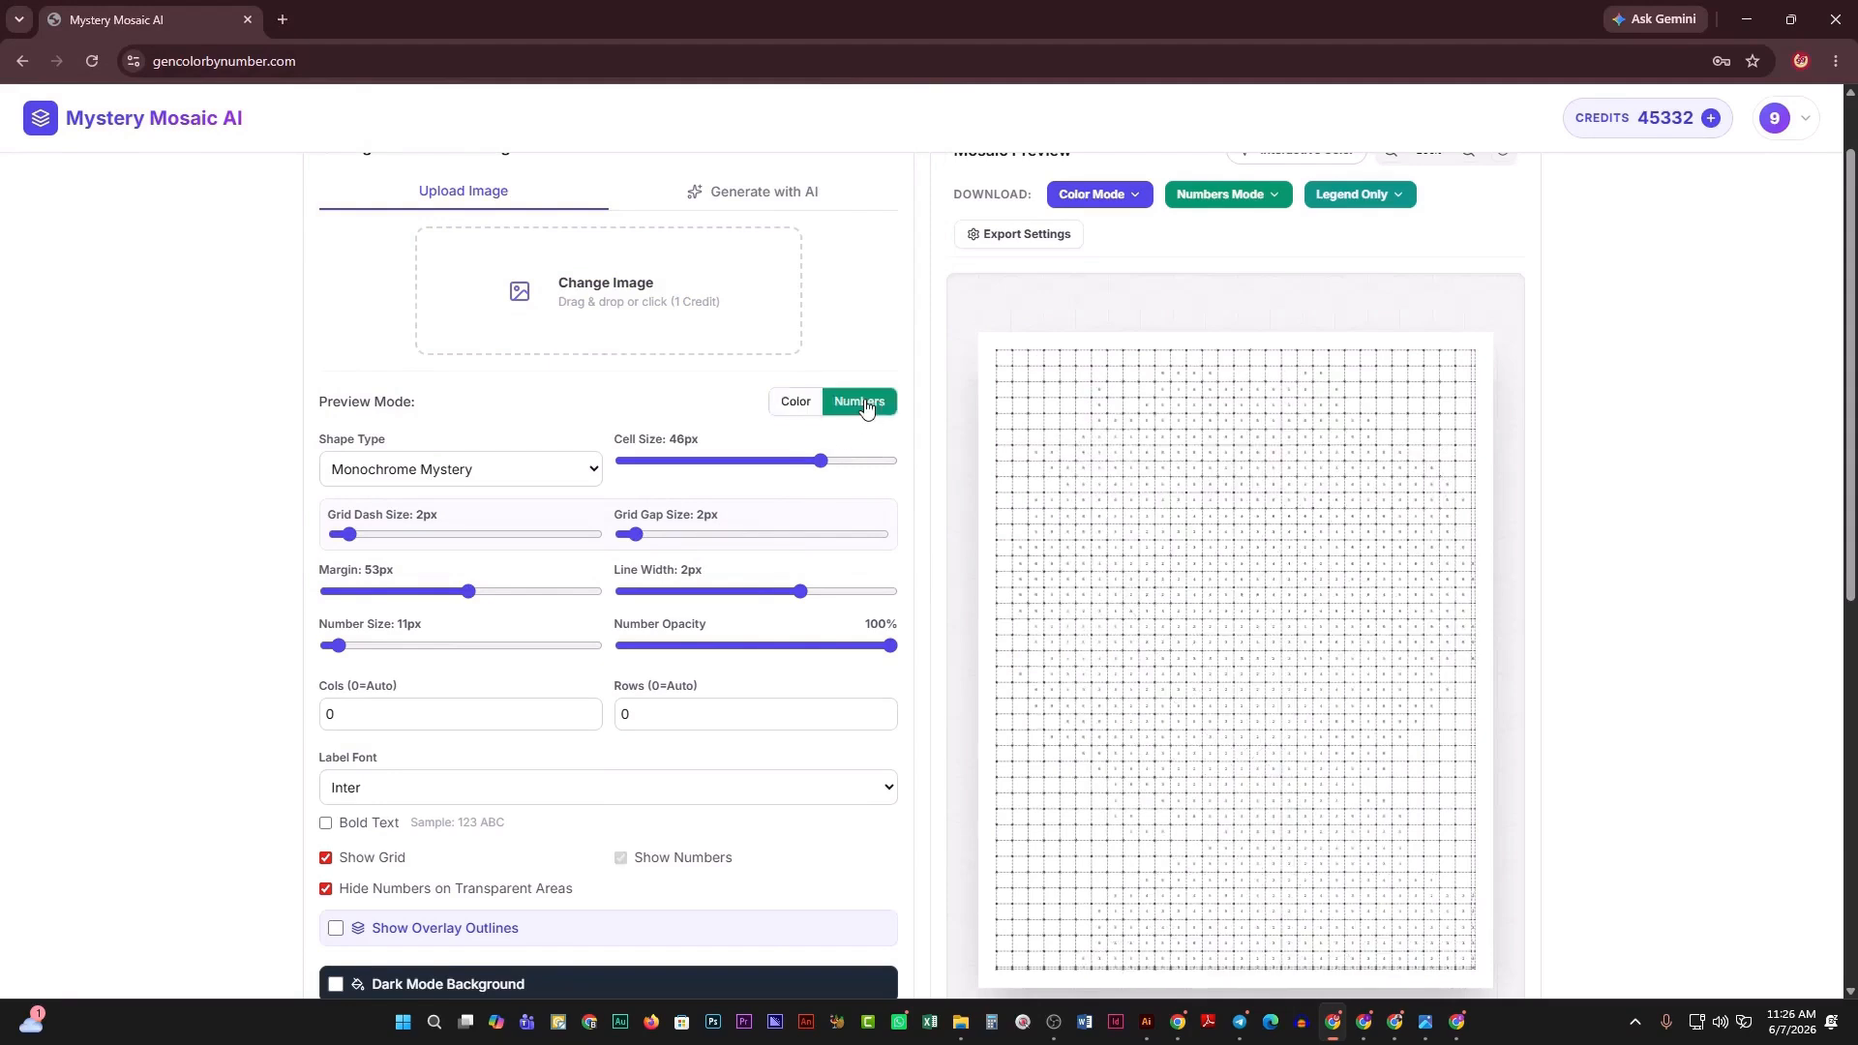
click(809, 410)
scroll(1012, 595, up, 1)
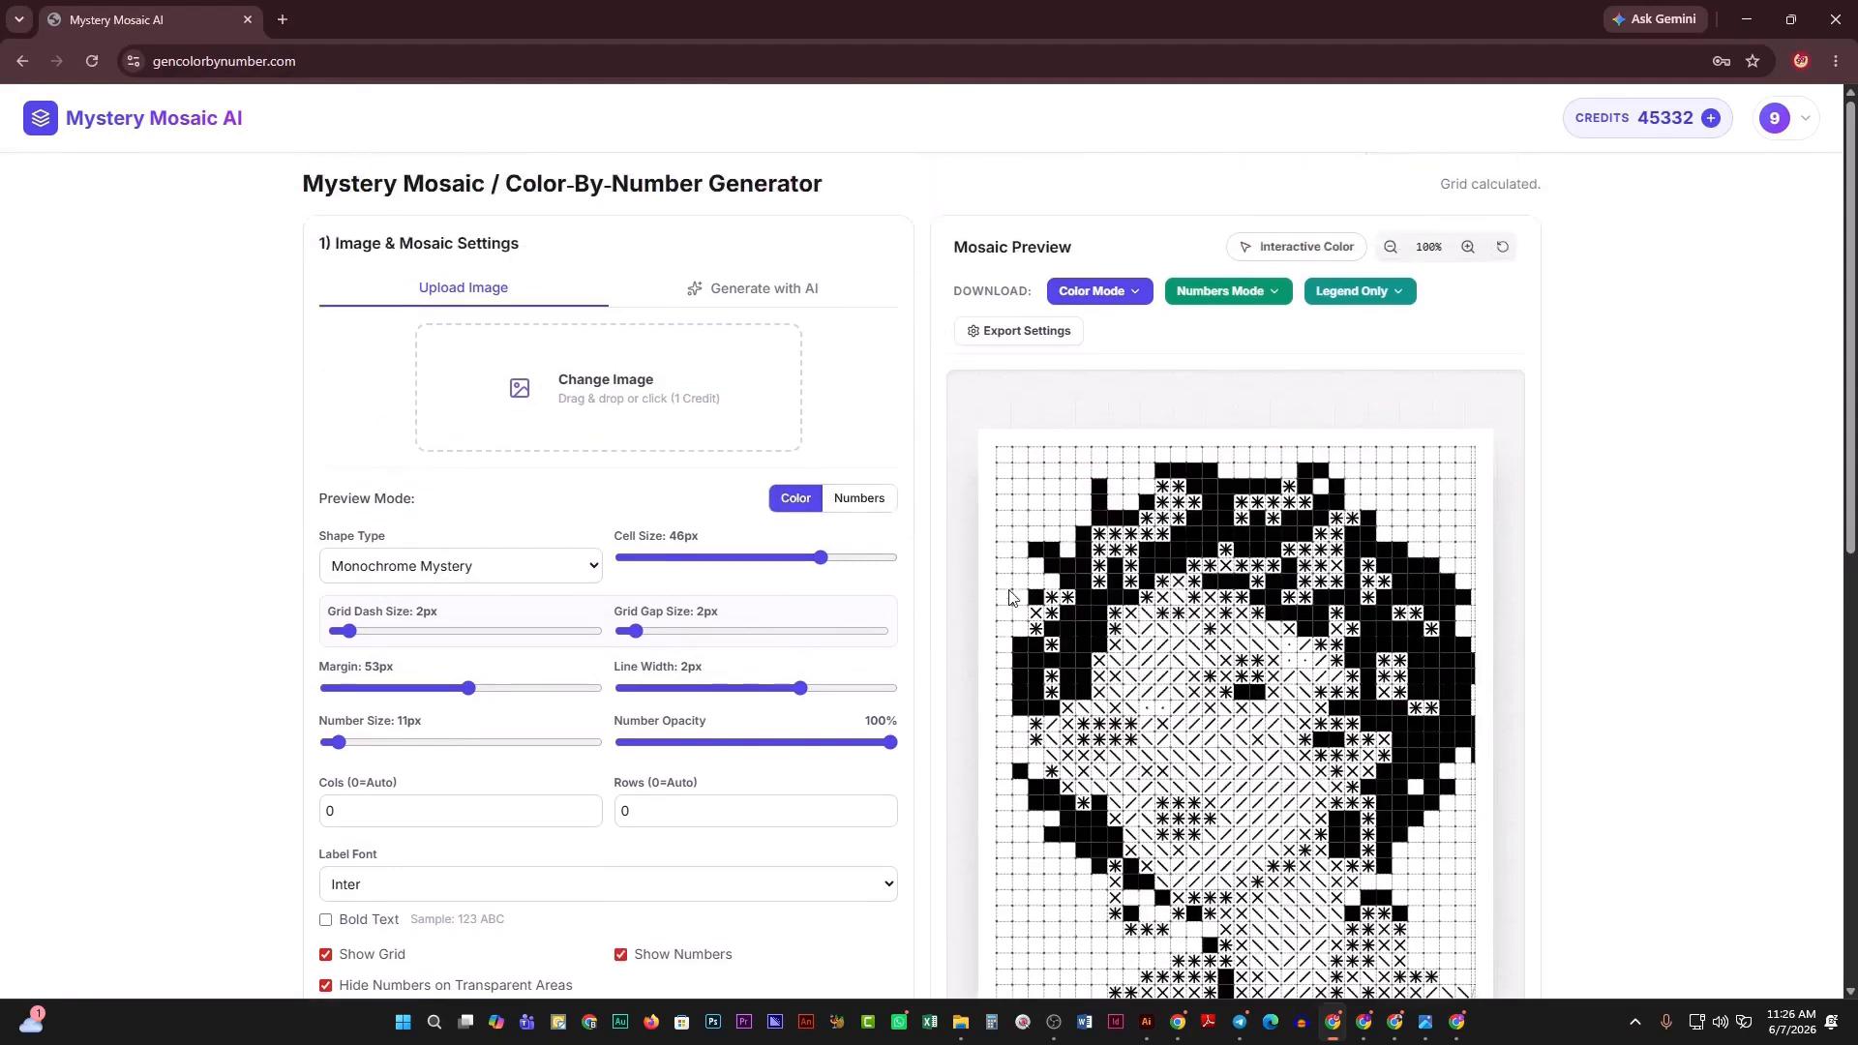
scroll(1012, 595, down, 2)
scroll(1009, 596, up, 1)
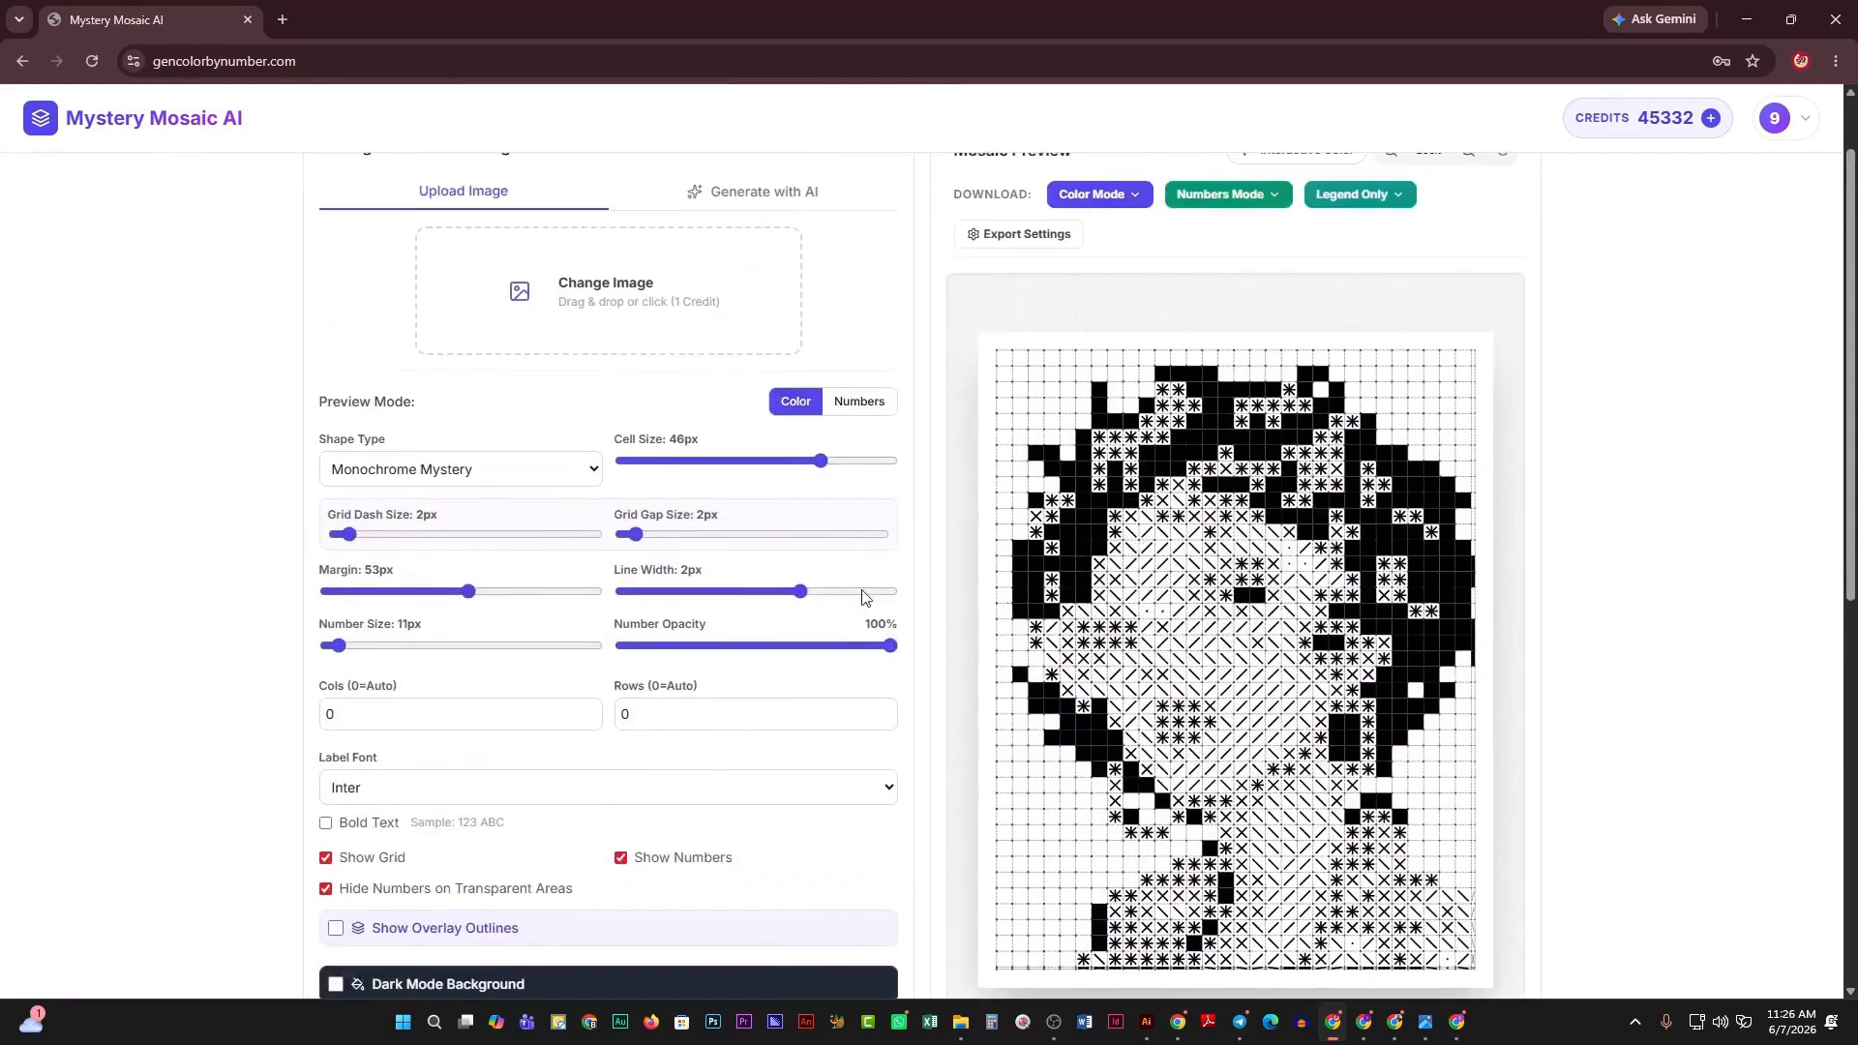
Try the Rectangle shape on the new portrait and inspect it in the numbers preview.
click(545, 473)
click(487, 501)
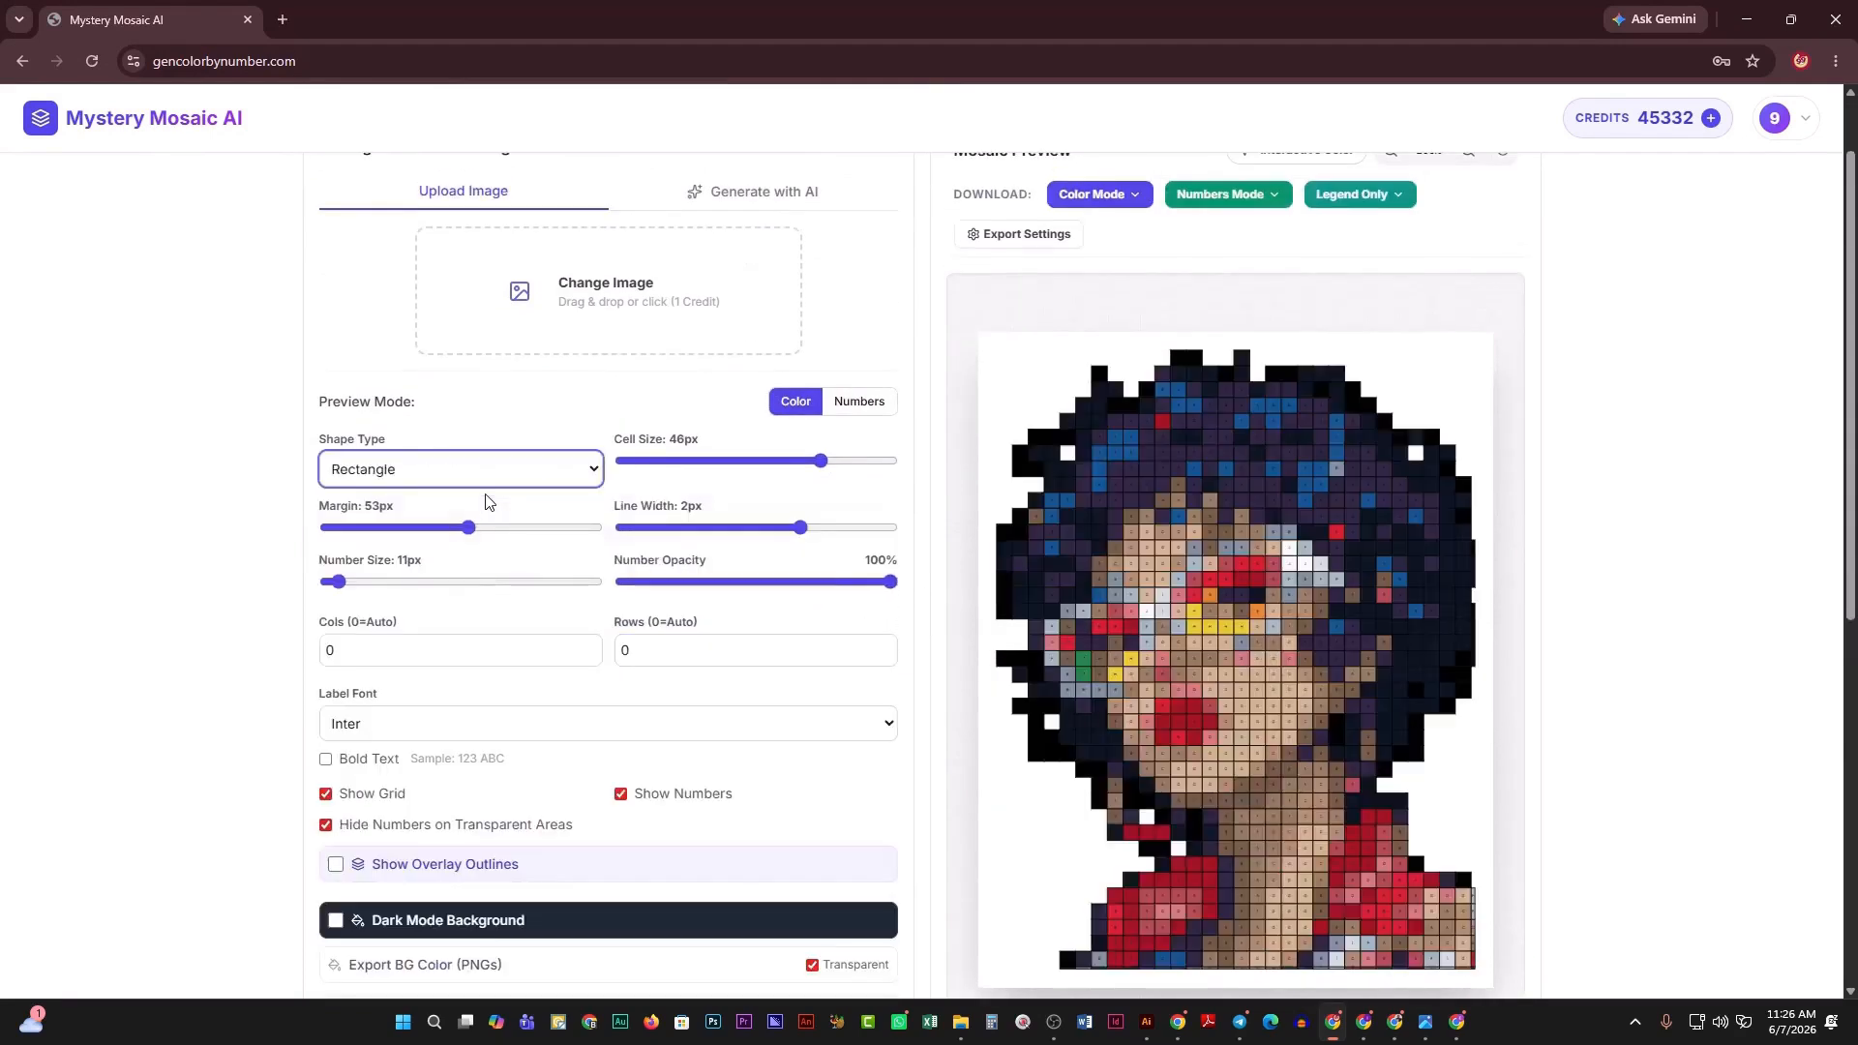
click(855, 407)
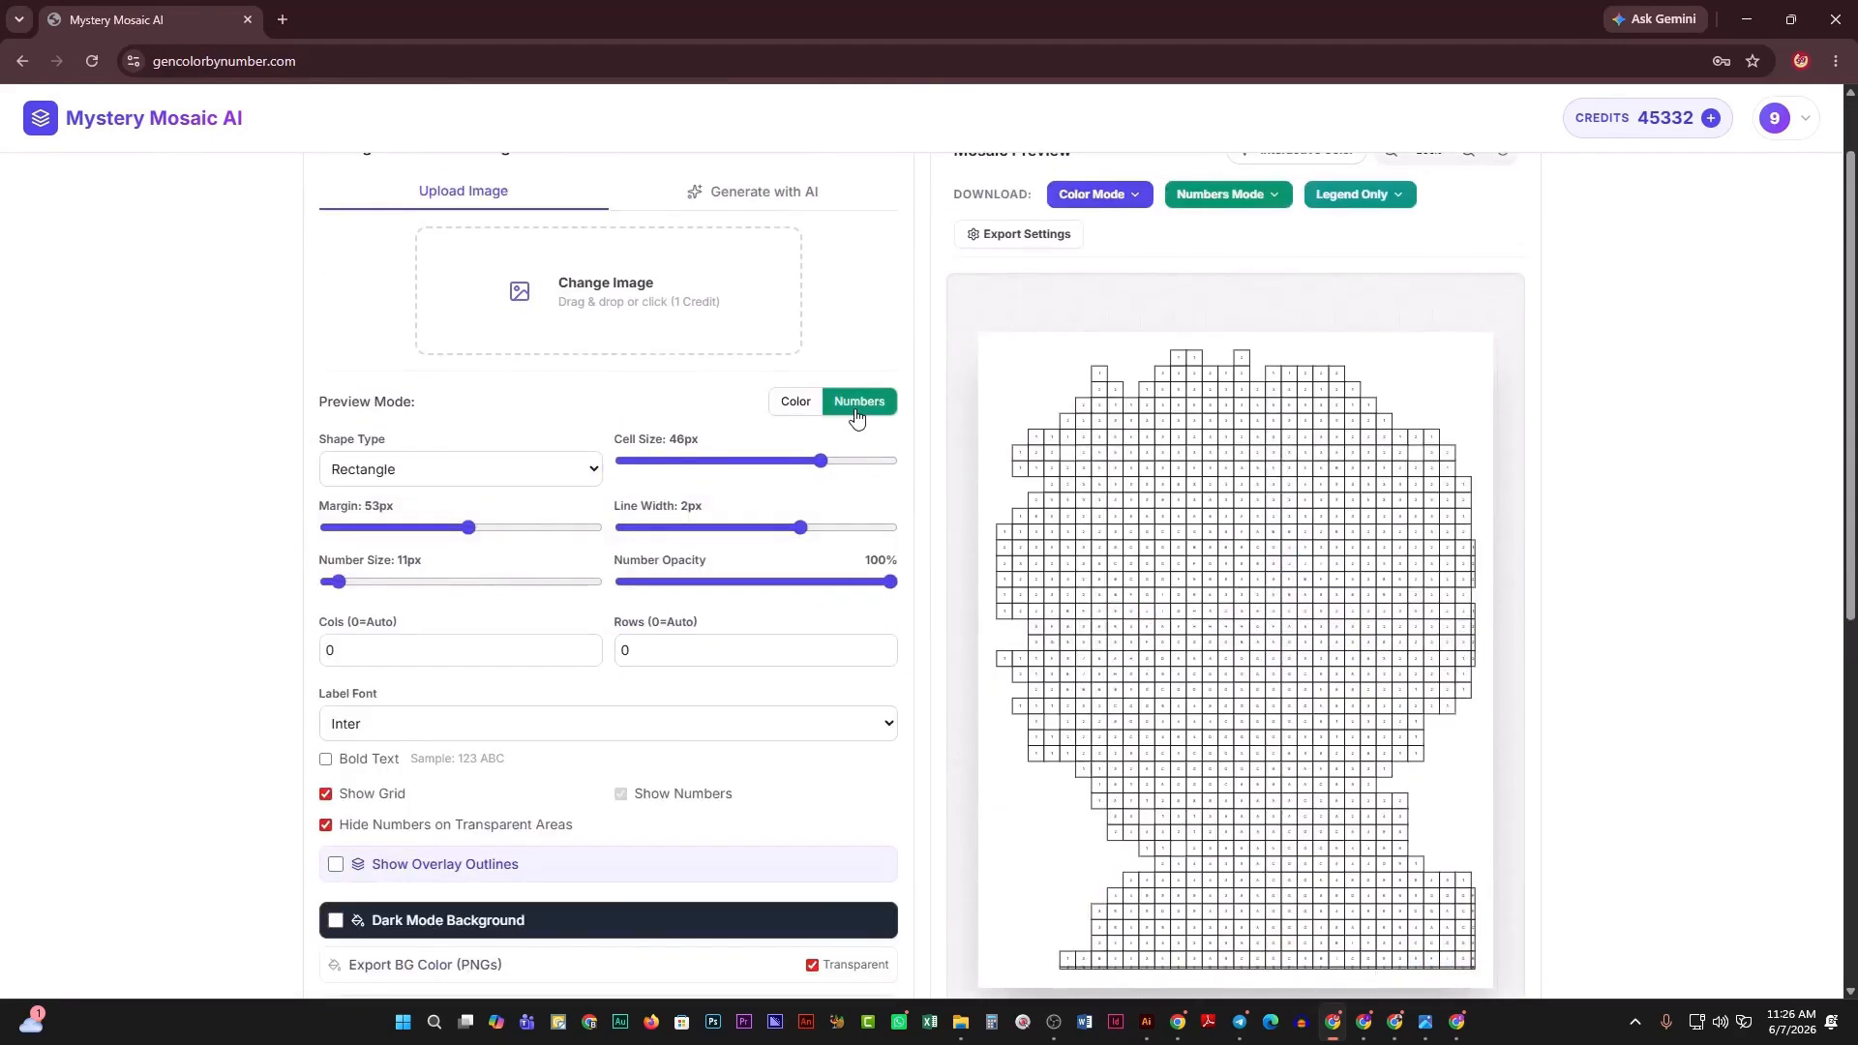
Switch the mosaic to Round (Grid), show the color preview and set the cell size to 29 px.
click(571, 471)
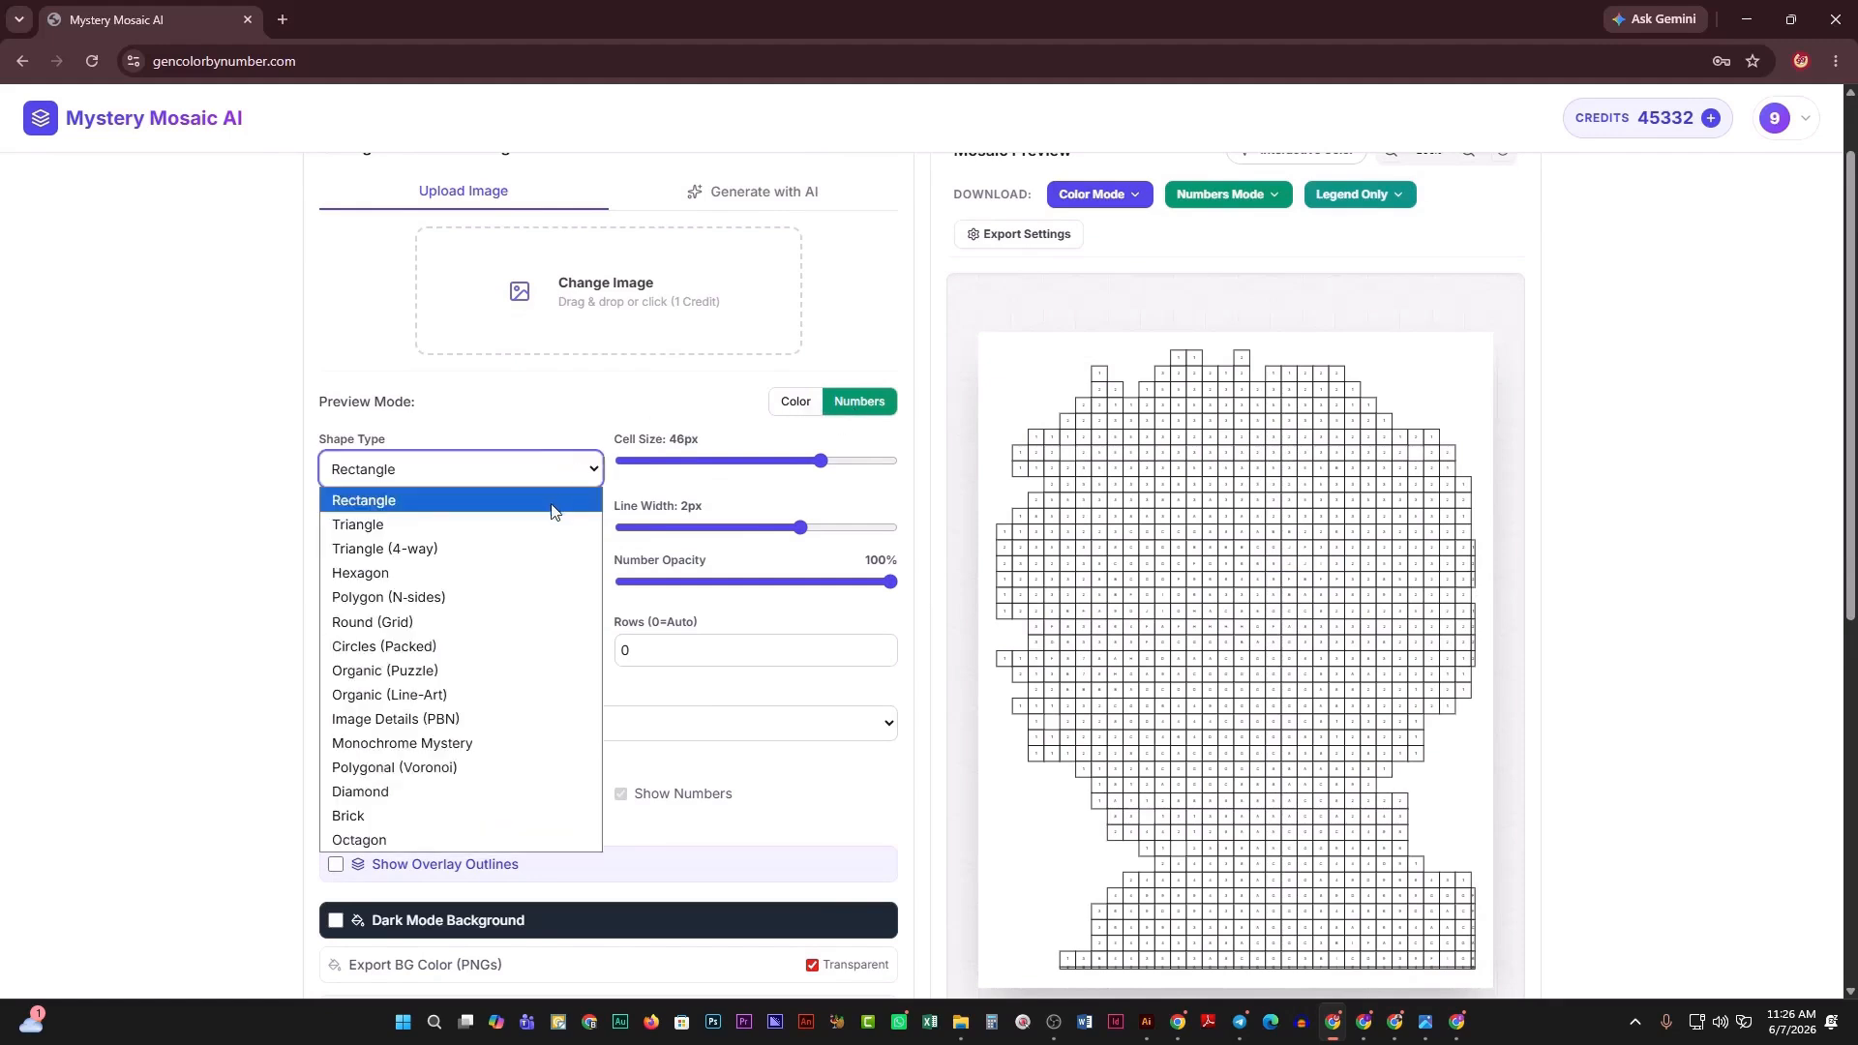
click(491, 629)
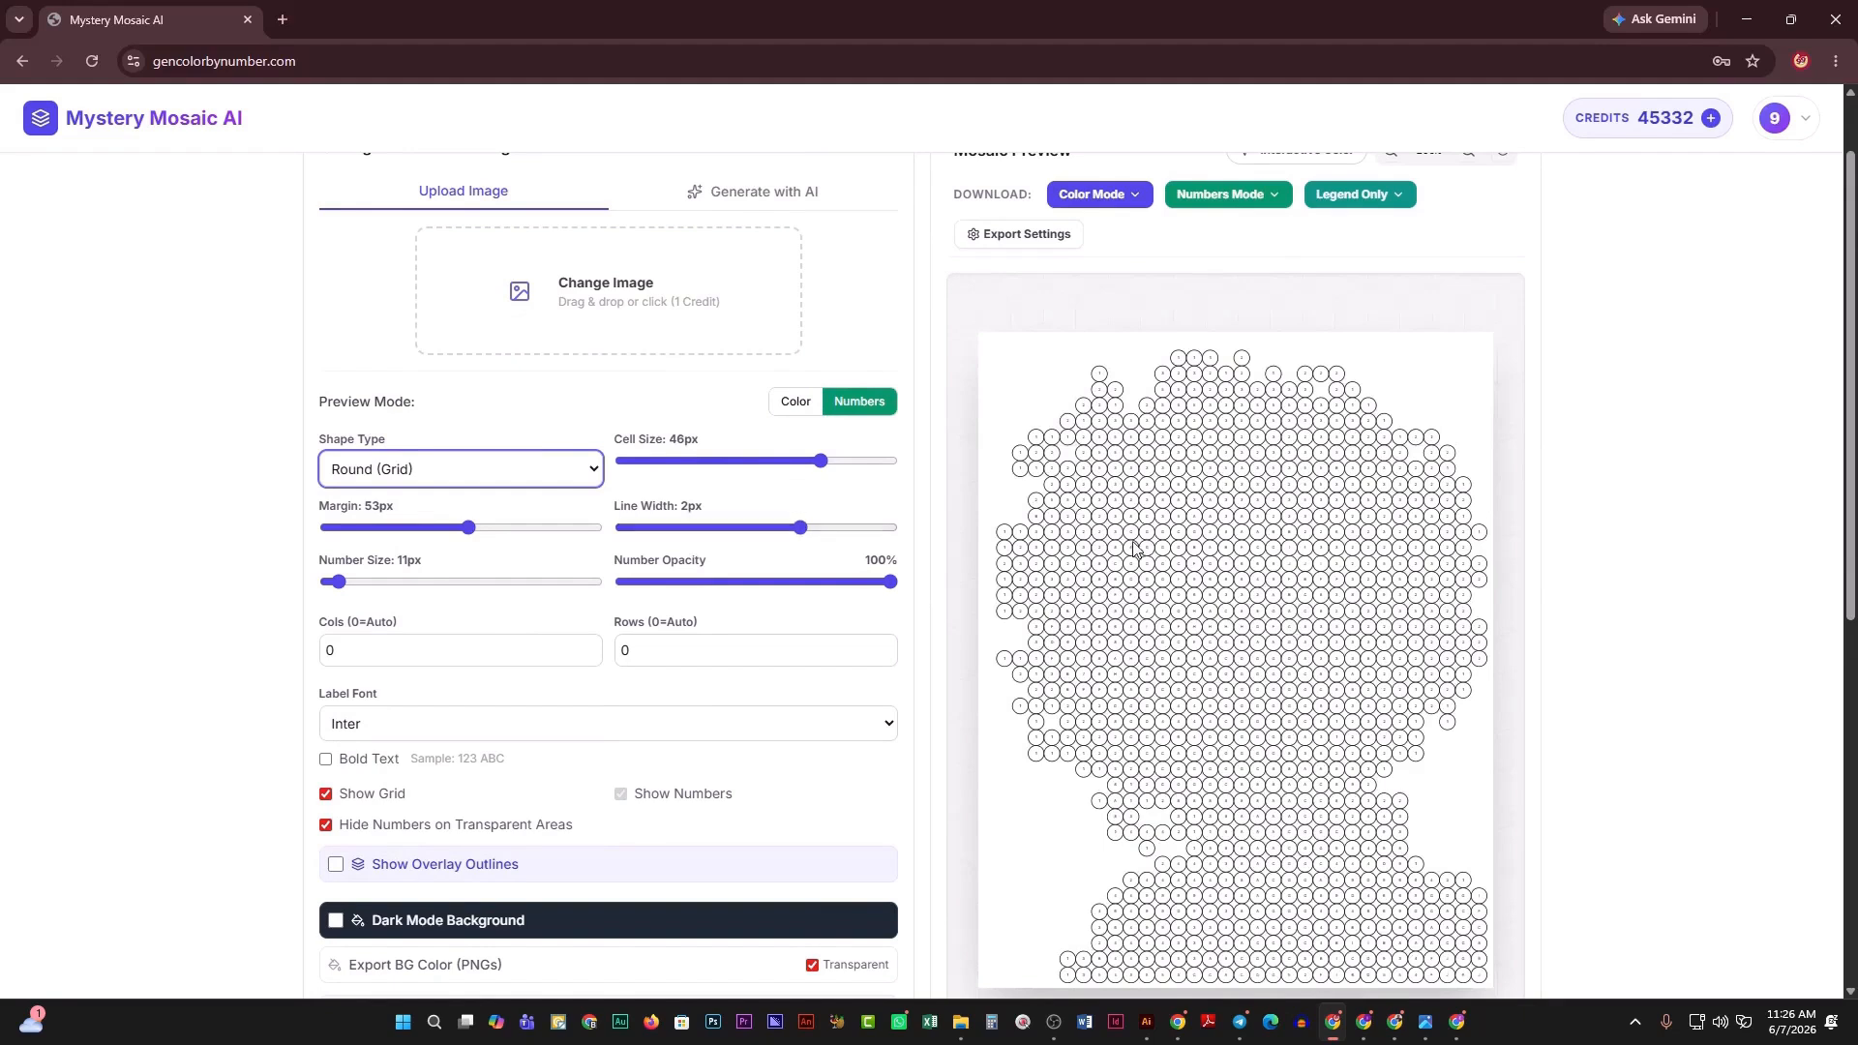
scroll(1132, 542, down, 1)
click(807, 308)
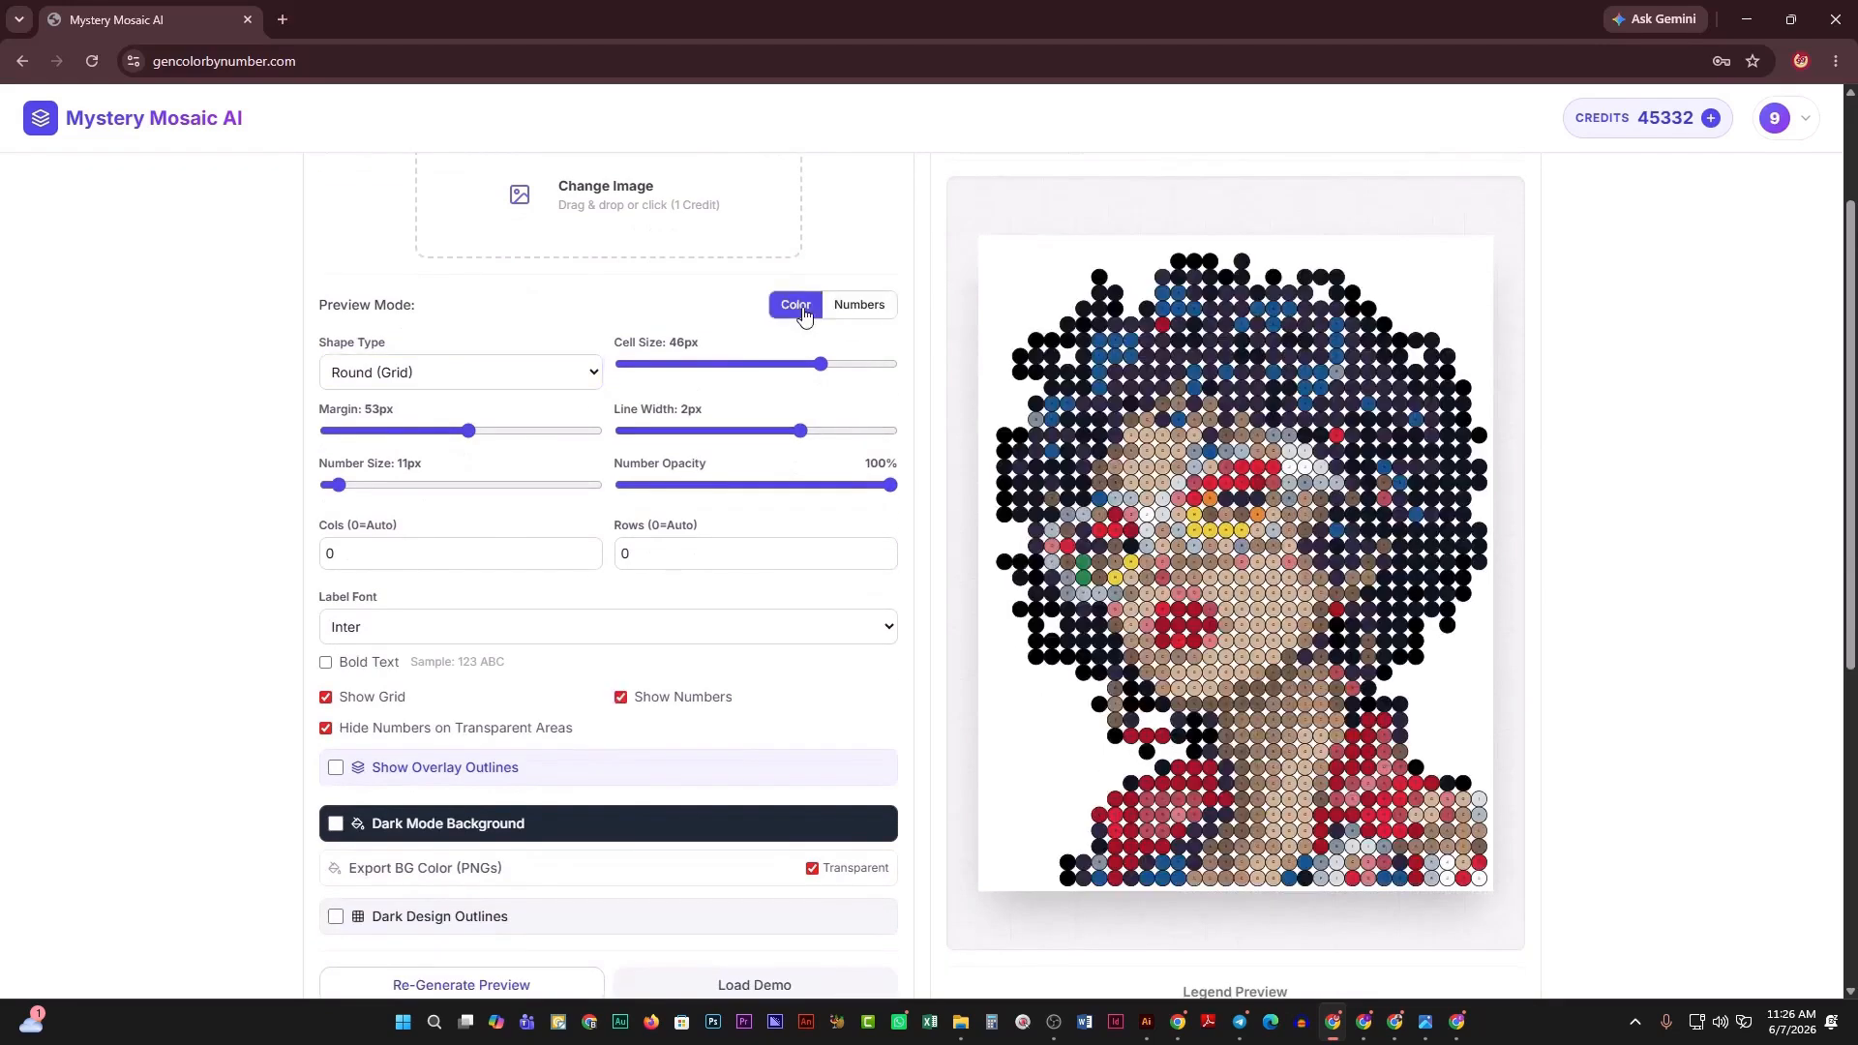
drag(782, 361, 735, 366)
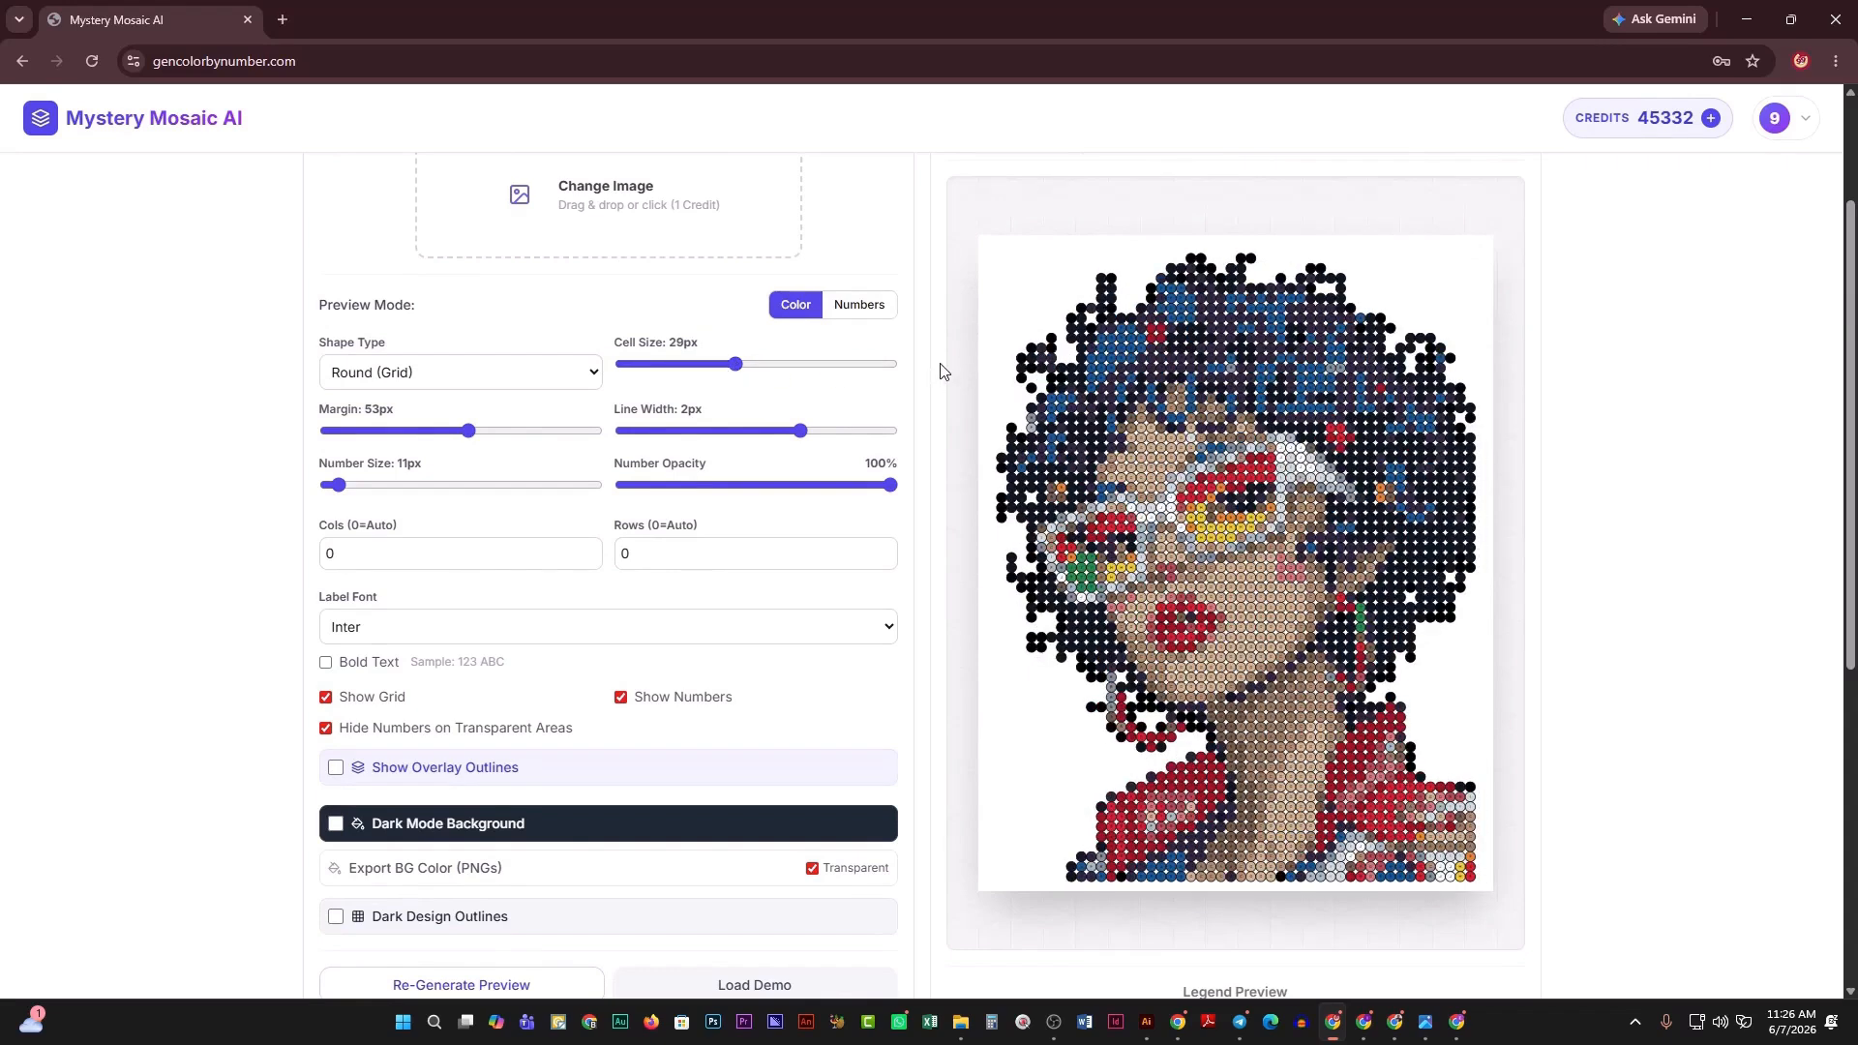
Turn off the transparent export background, set its color to black and inspect the round mosaic on it.
scroll(1044, 565, down, 2)
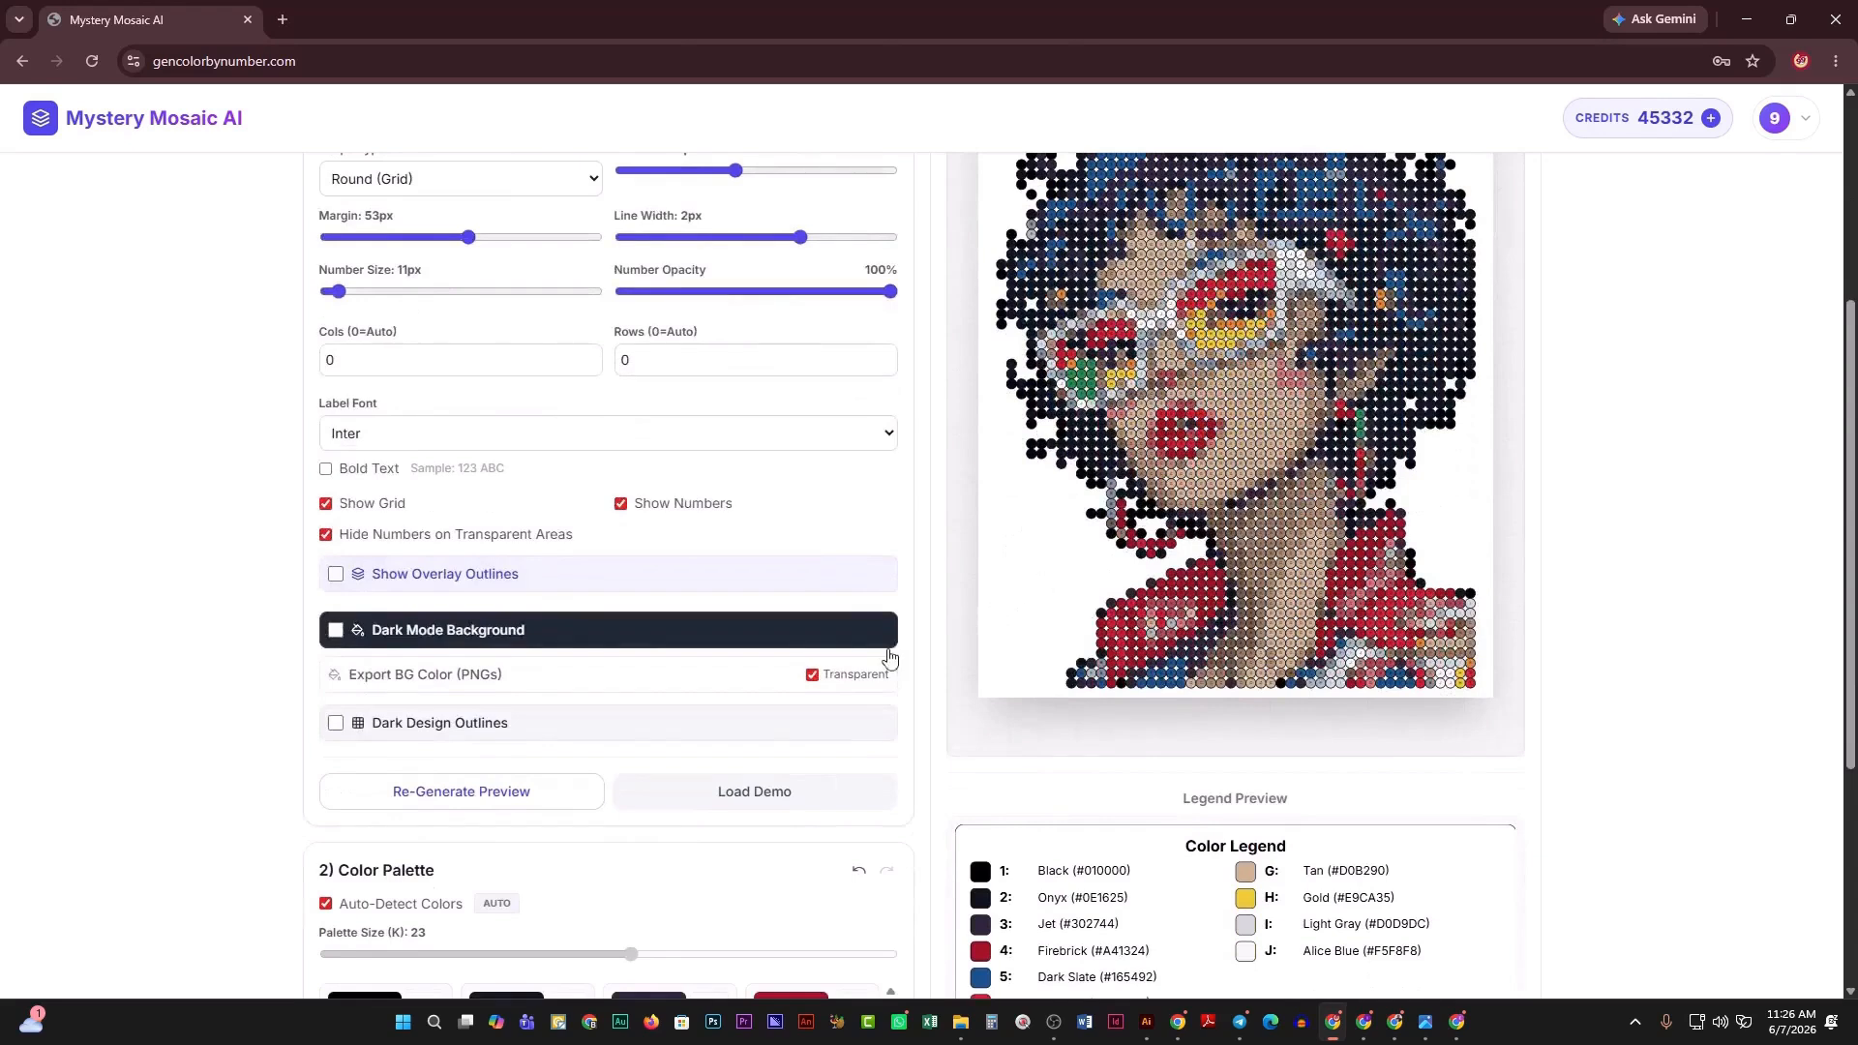
click(813, 677)
click(874, 682)
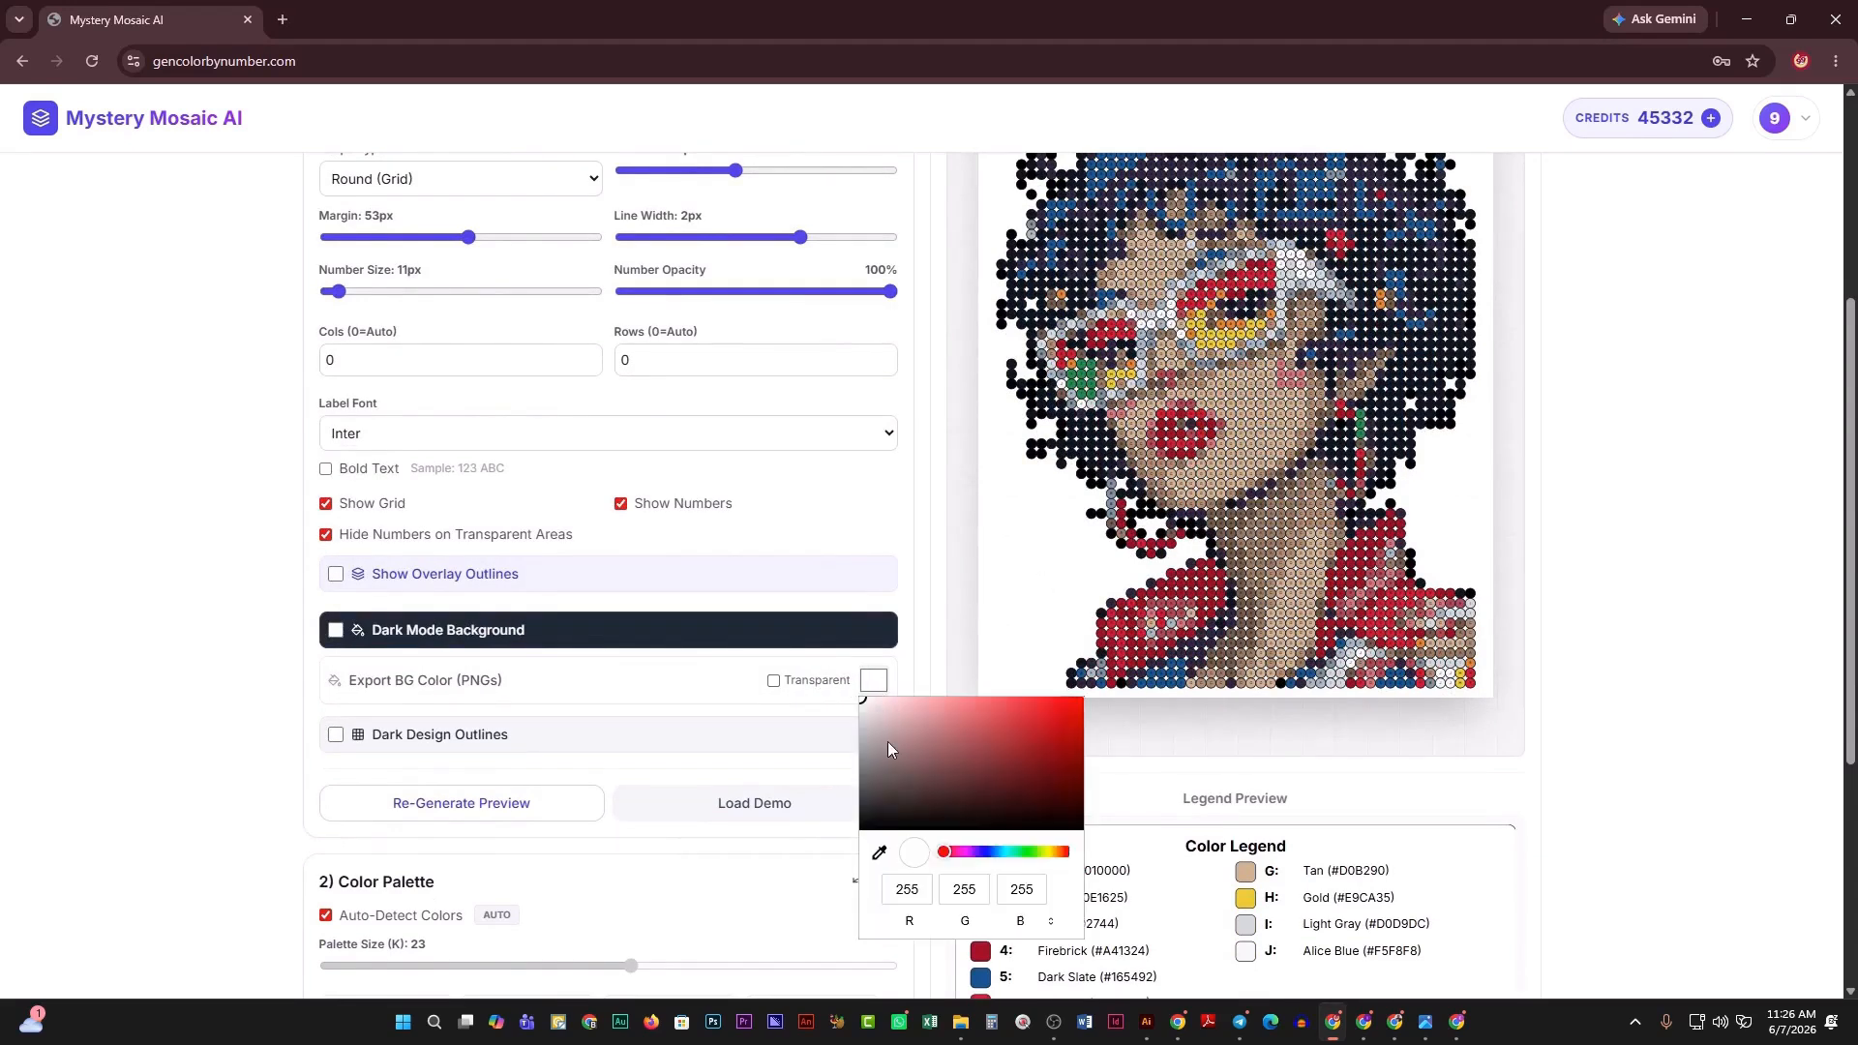
click(879, 828)
scroll(1044, 637, up, 2)
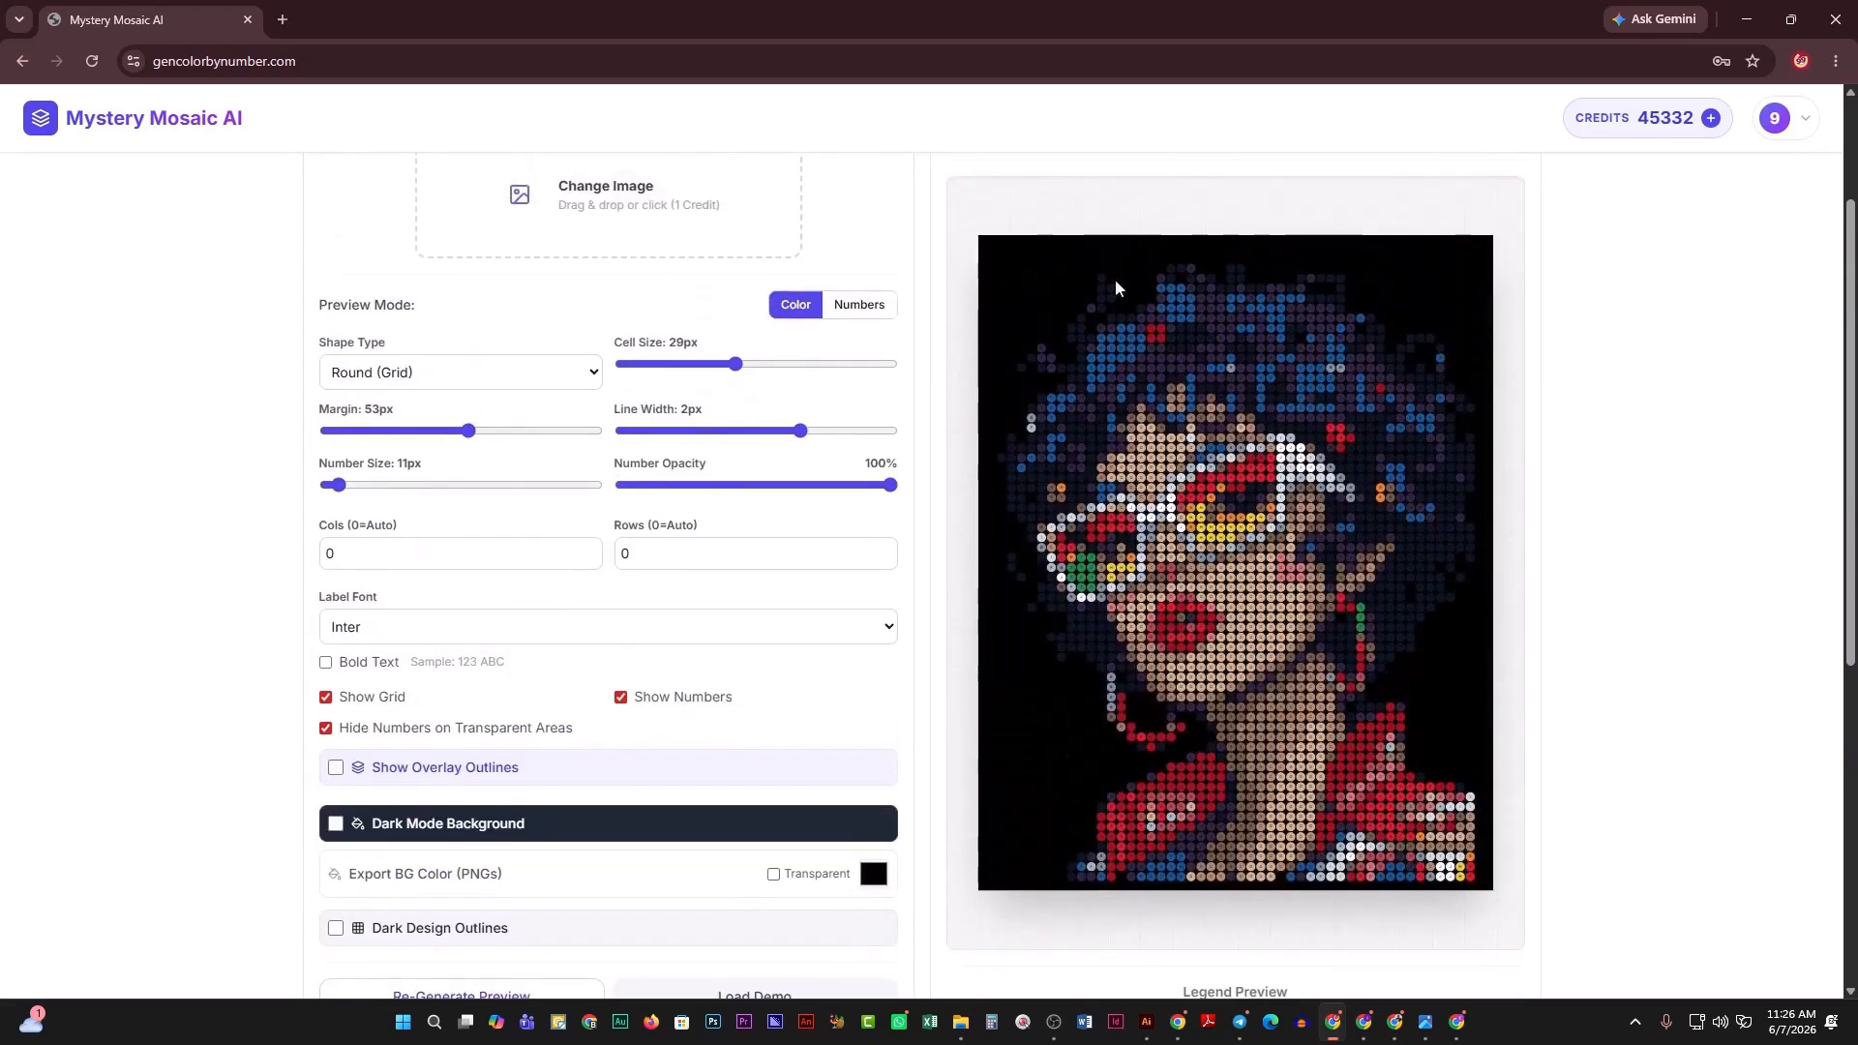
scroll(1216, 668, down, 1)
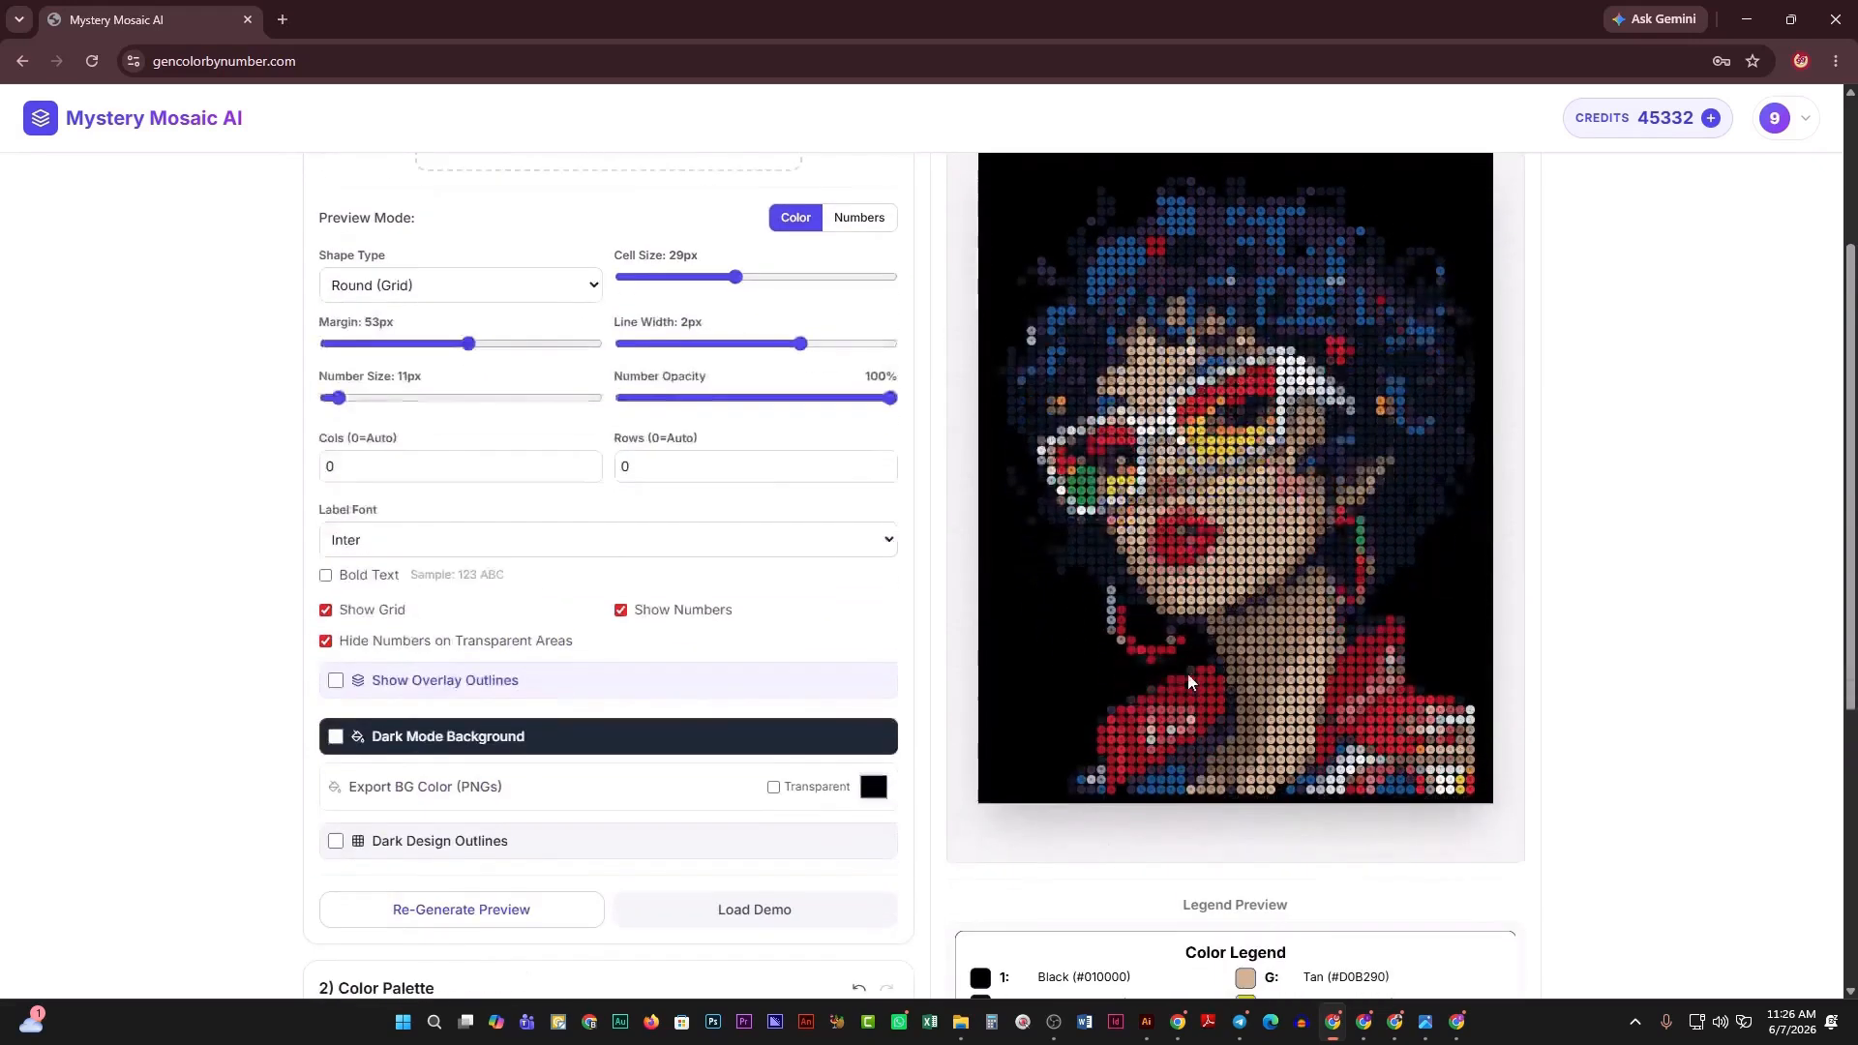
scroll(1142, 670, down, 1)
scroll(1033, 537, up, 2)
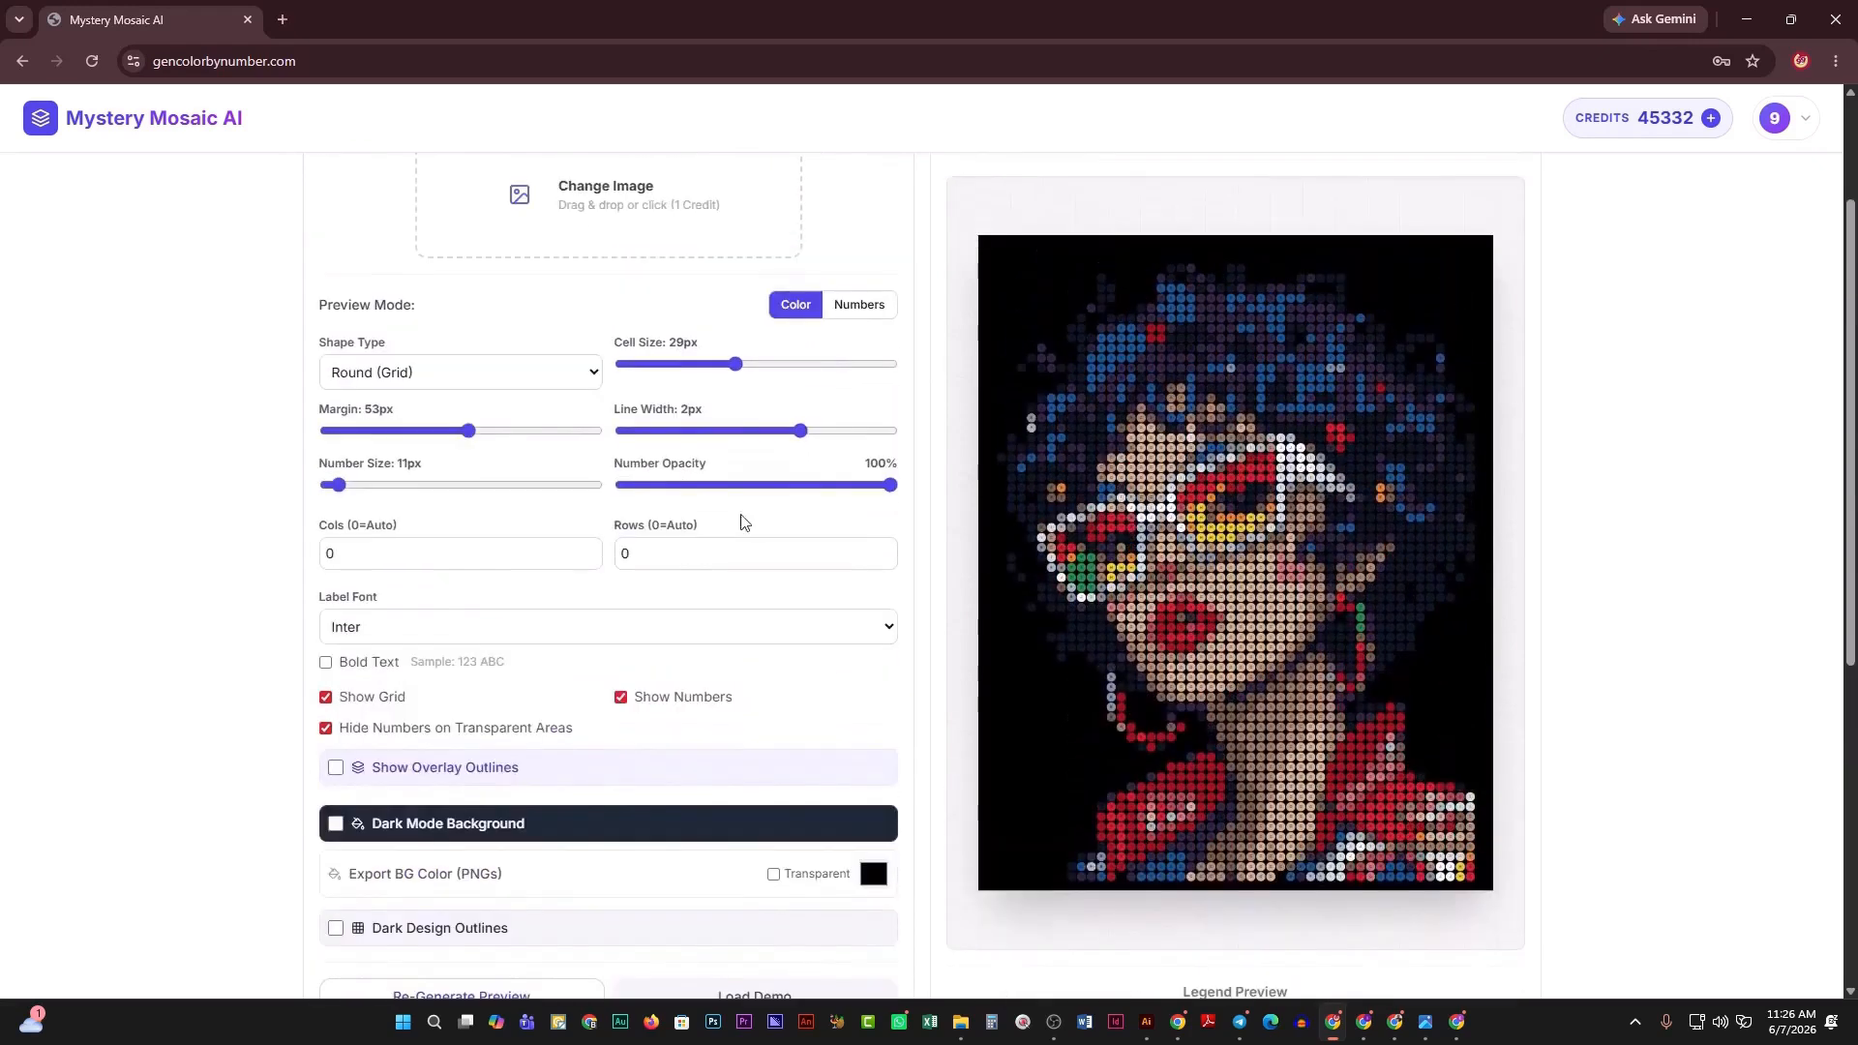
Set the shape to Monochrome Mystery and make the export background transparent again.
click(564, 380)
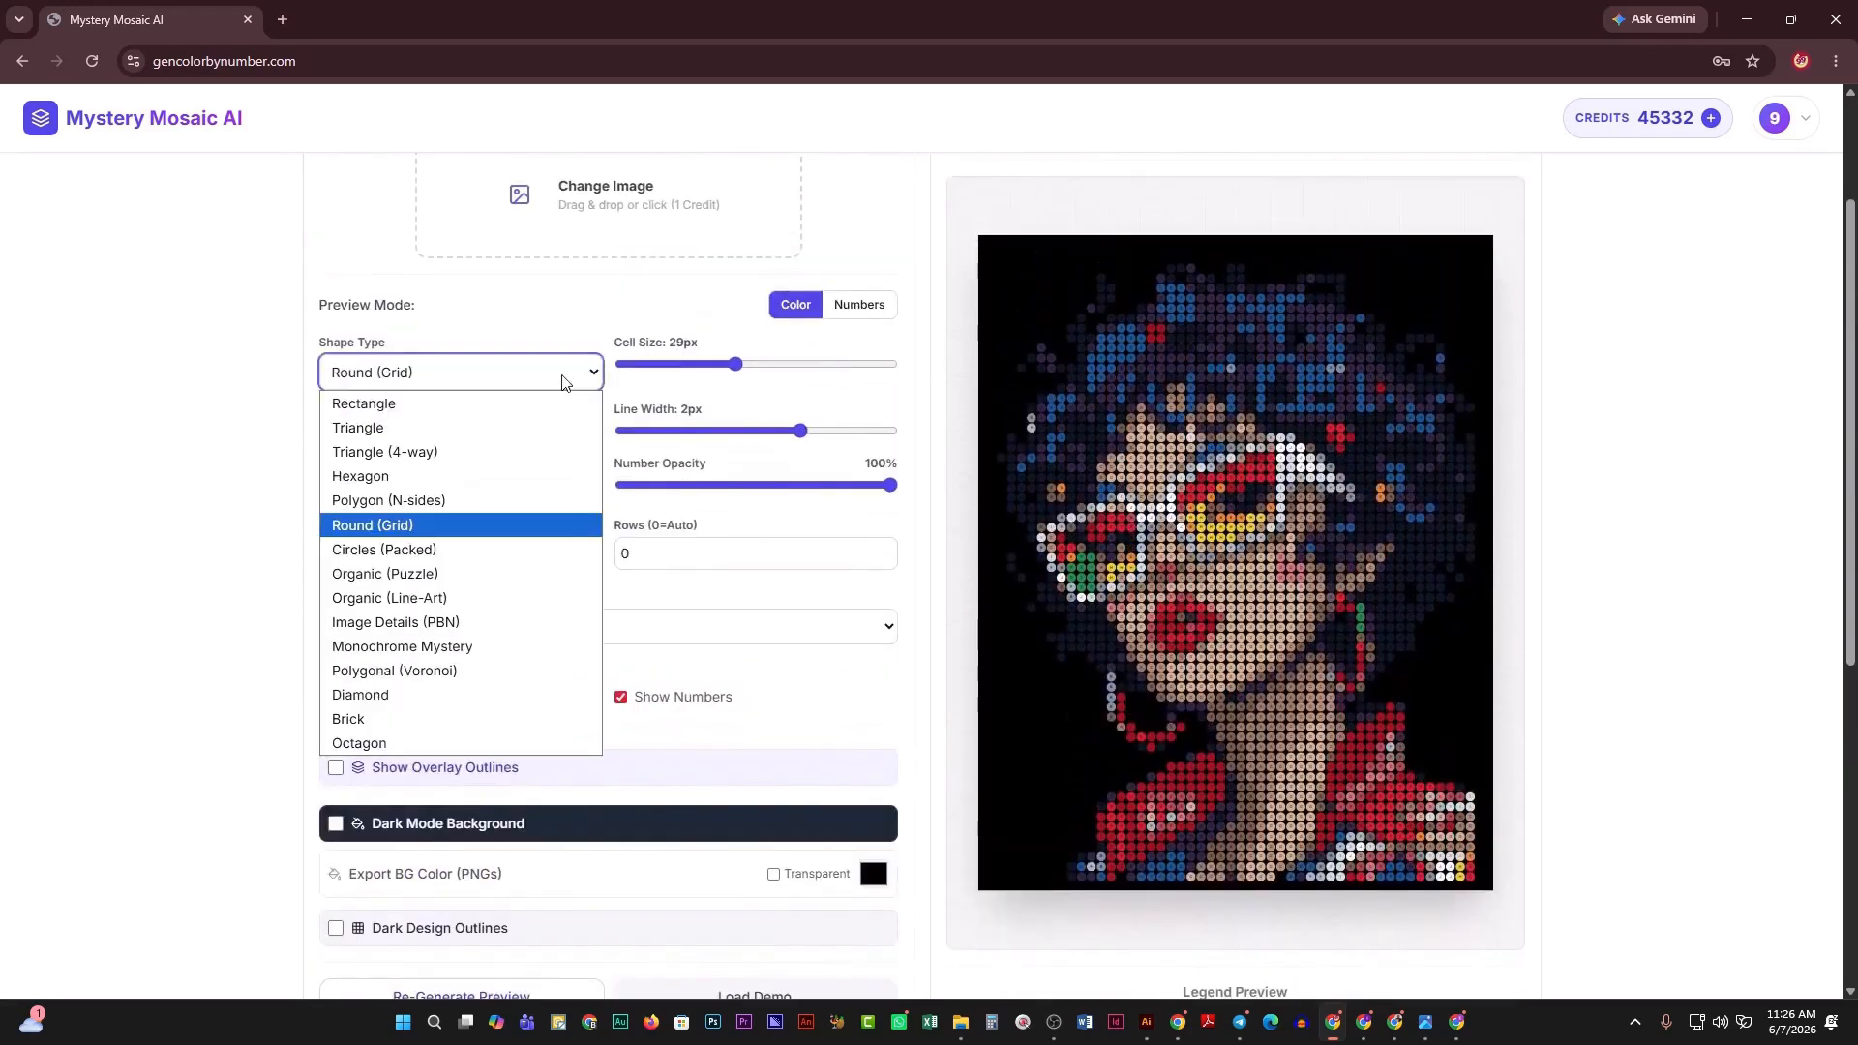
click(494, 647)
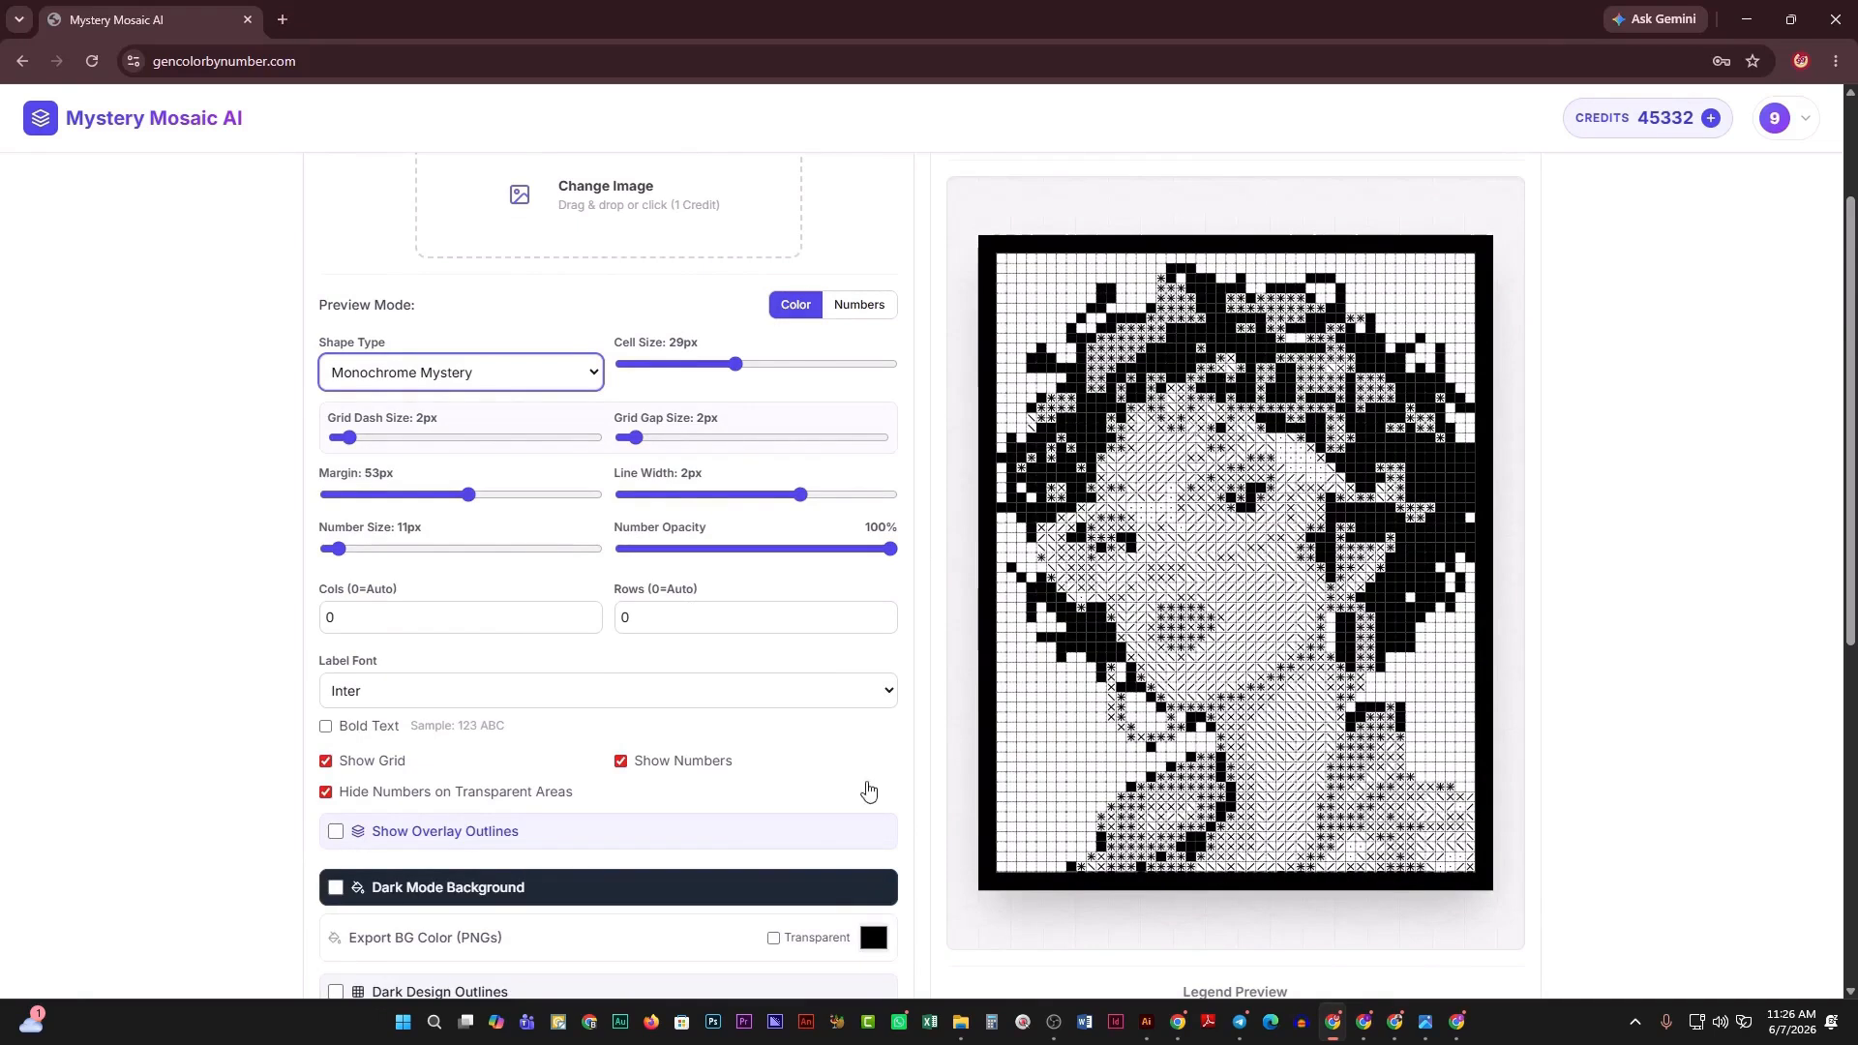
click(774, 938)
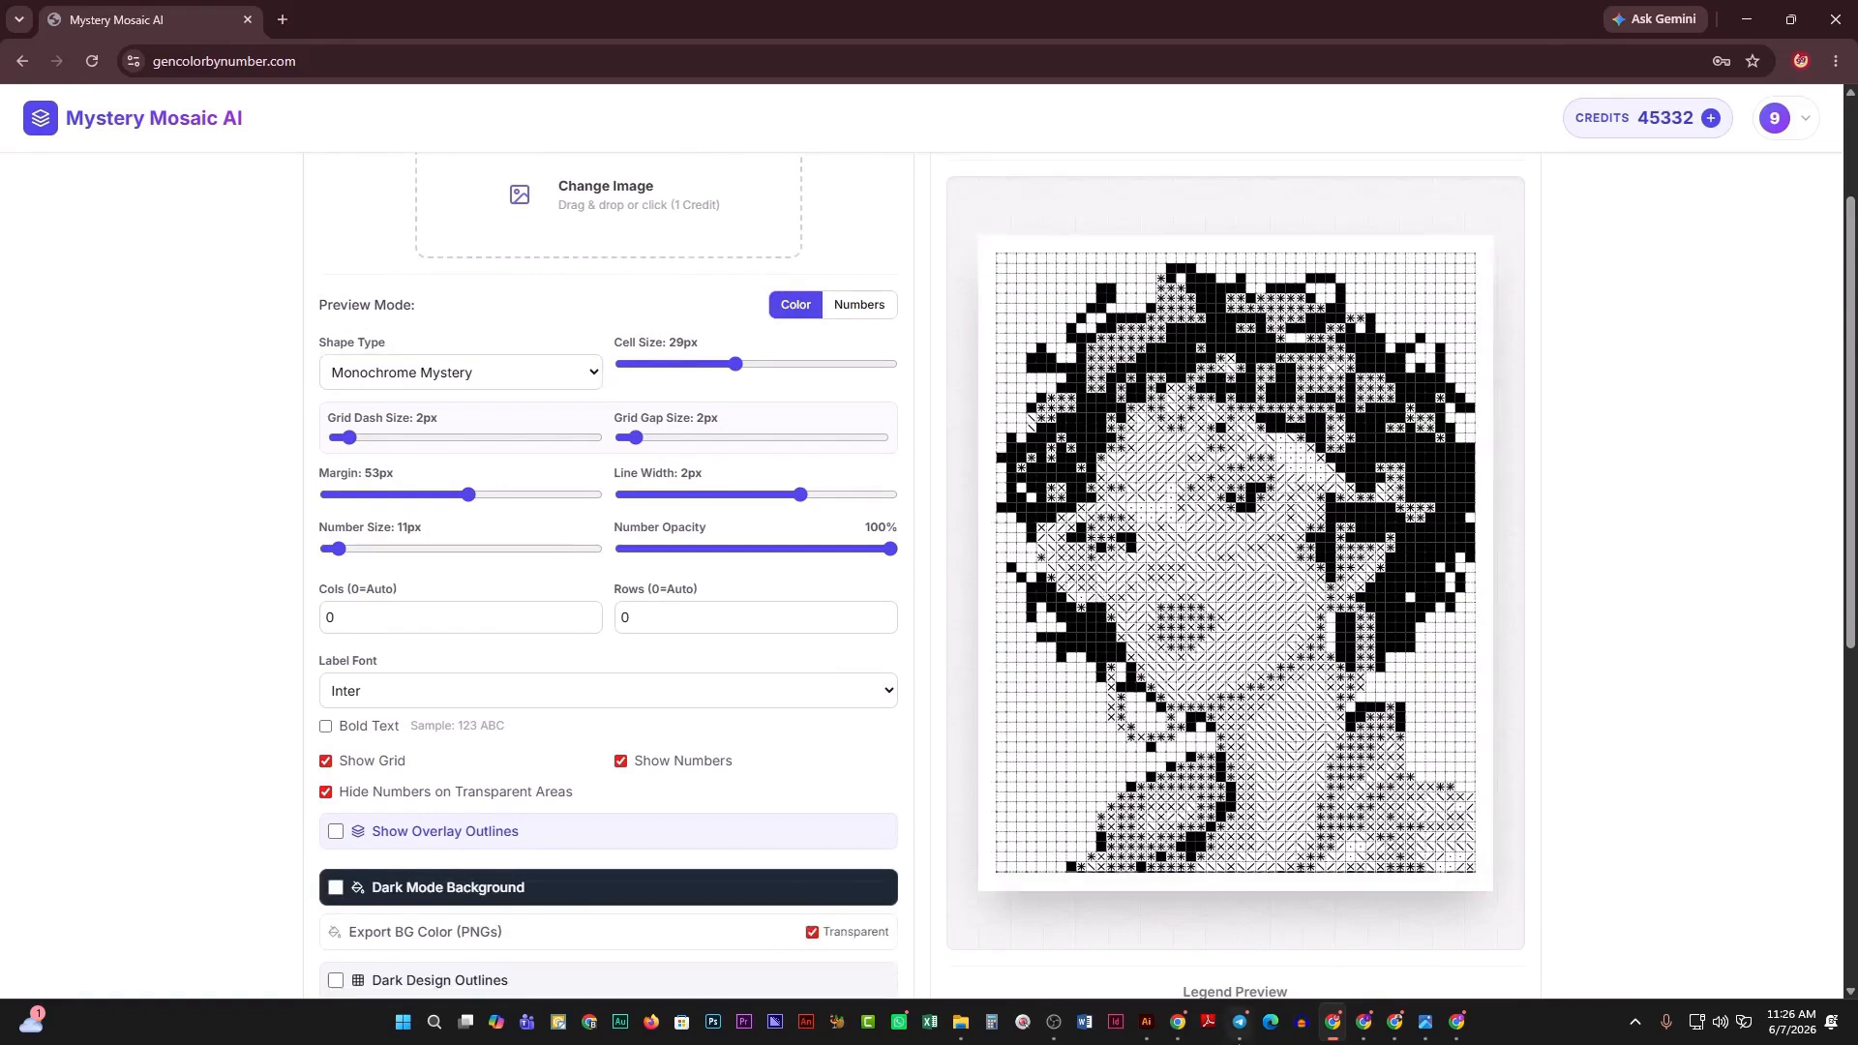
Switch to the Amazon page of the monochrome color-by-number book and examine its sample pages and mark key.
click(1177, 1022)
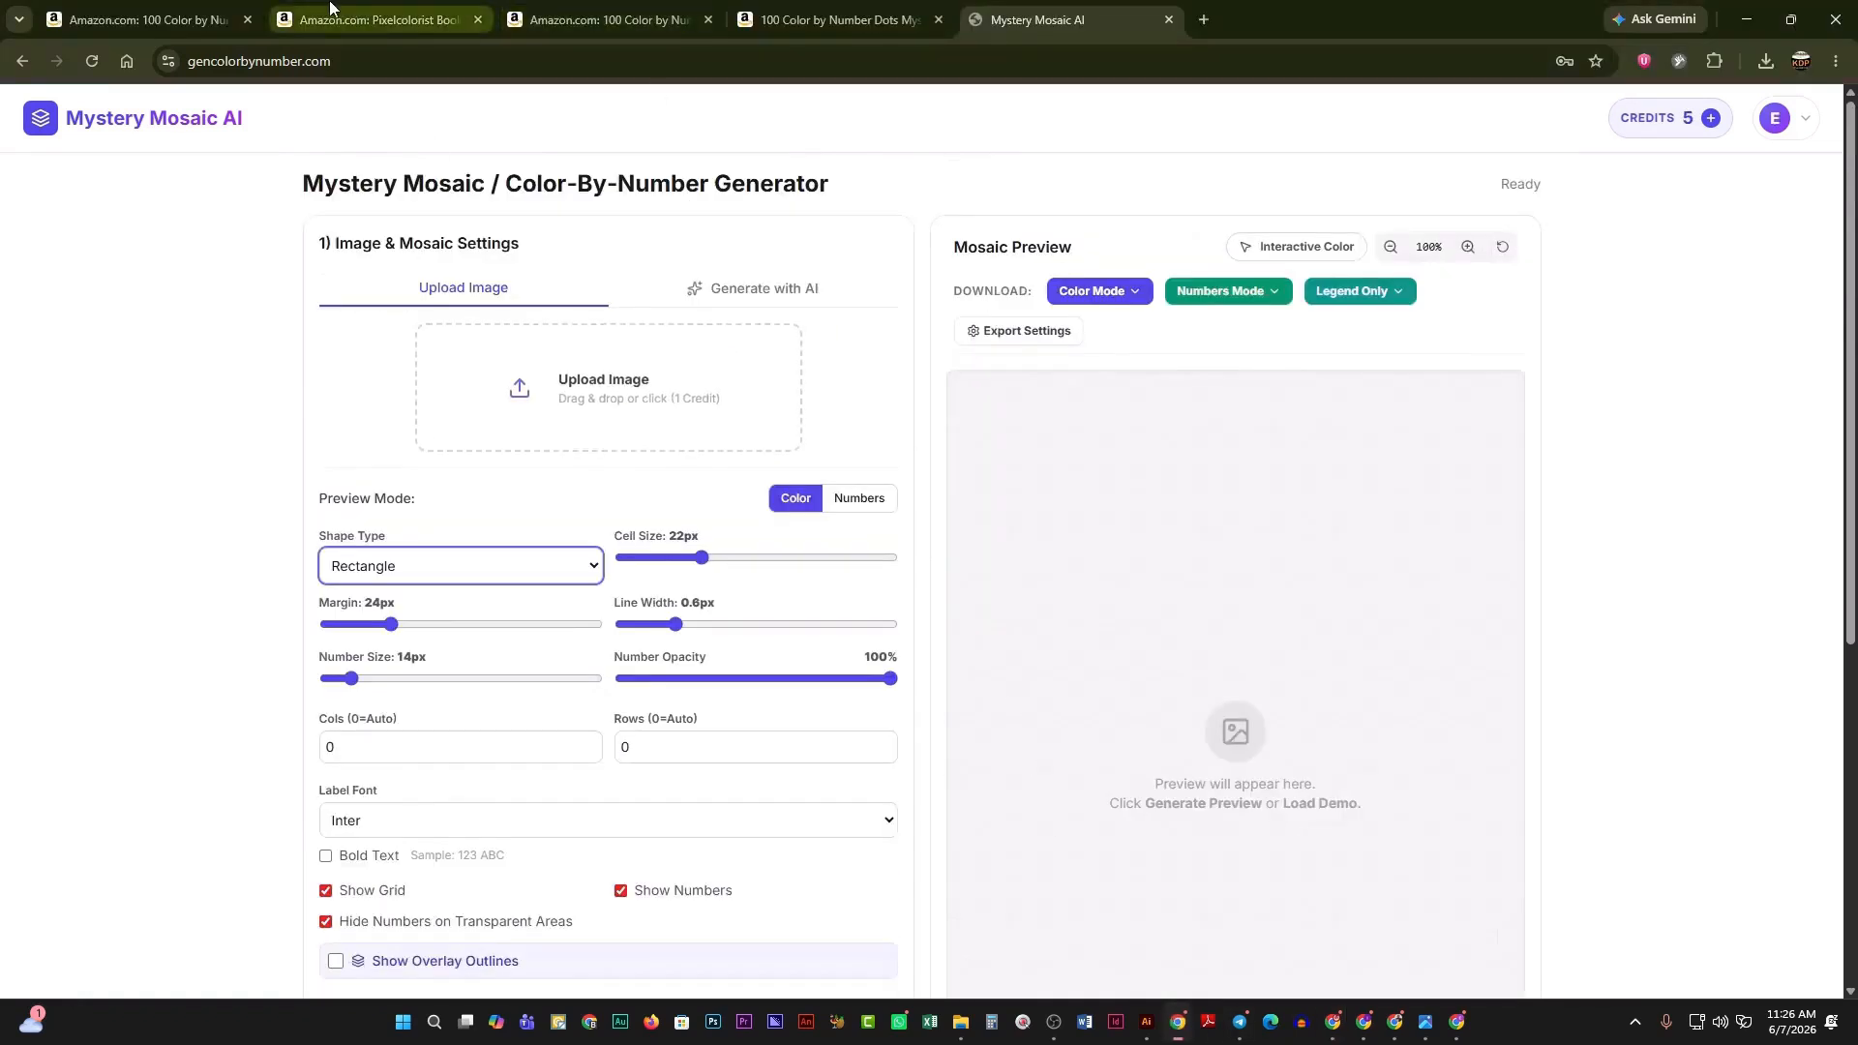
click(180, 17)
scroll(833, 562, down, 15)
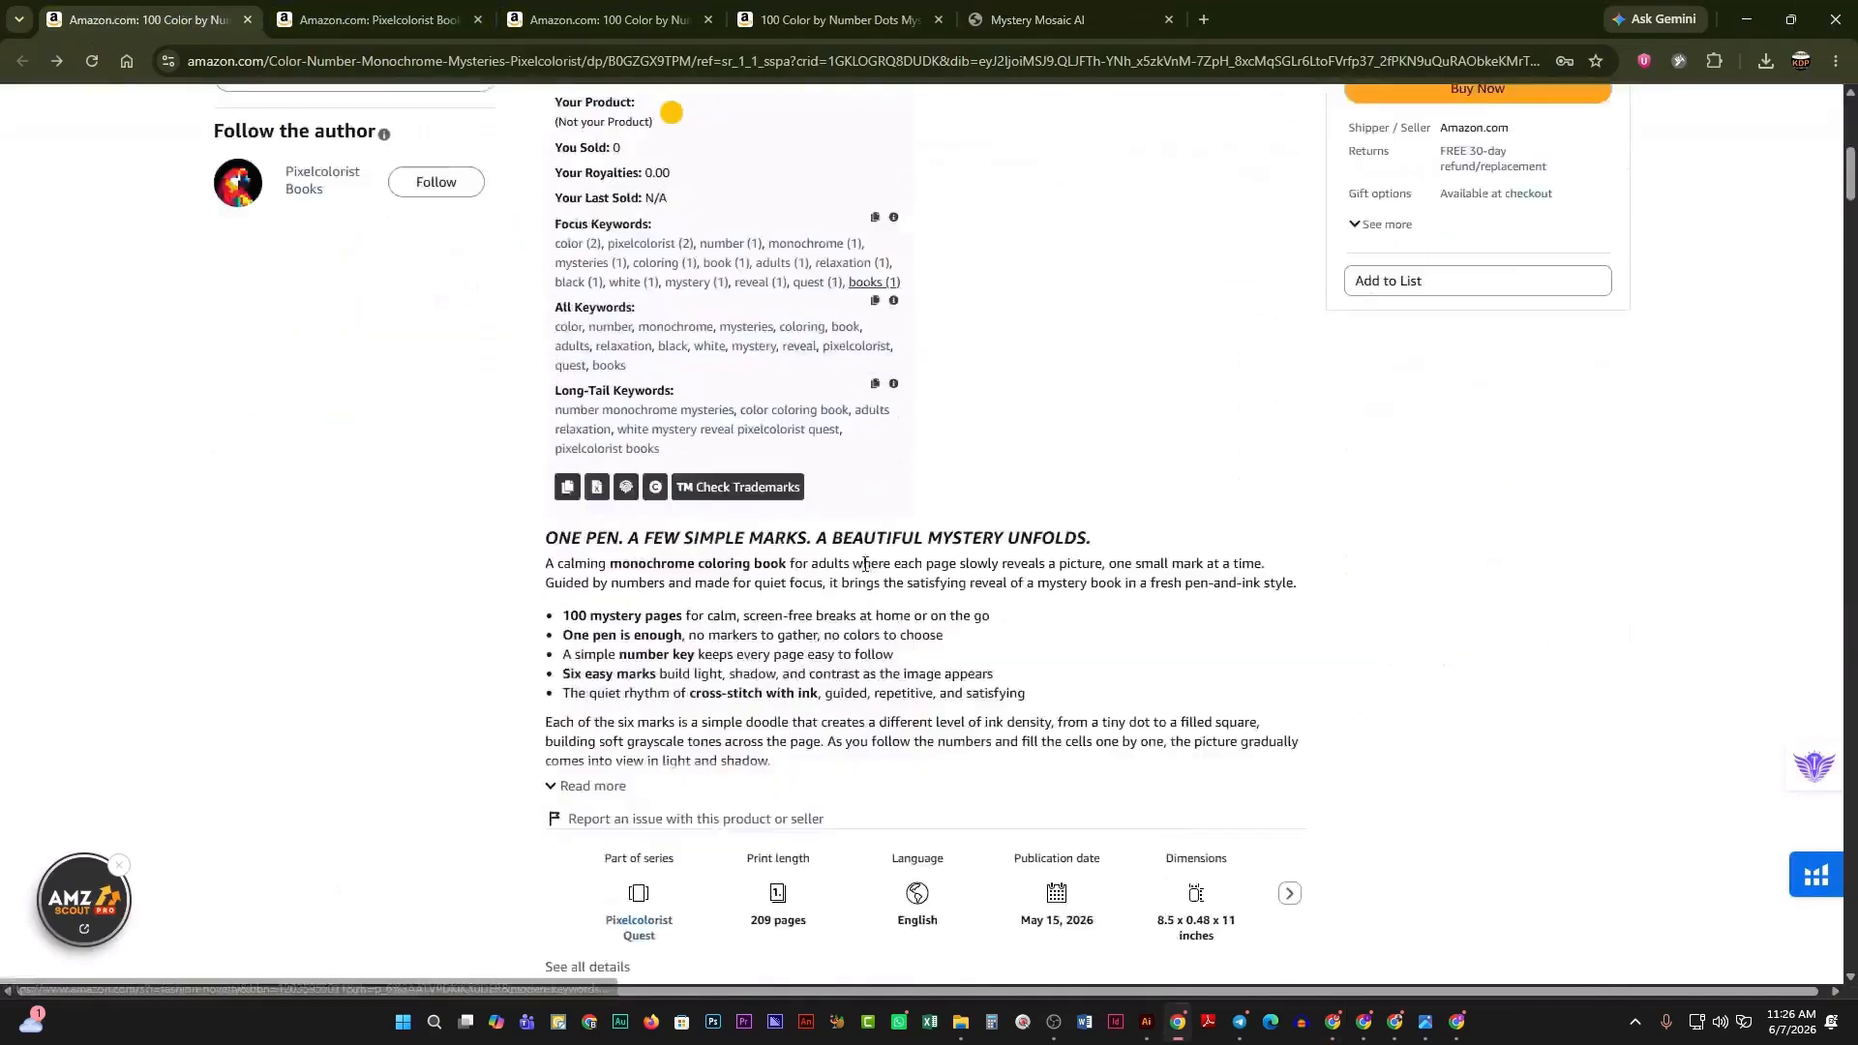
scroll(857, 595, down, 15)
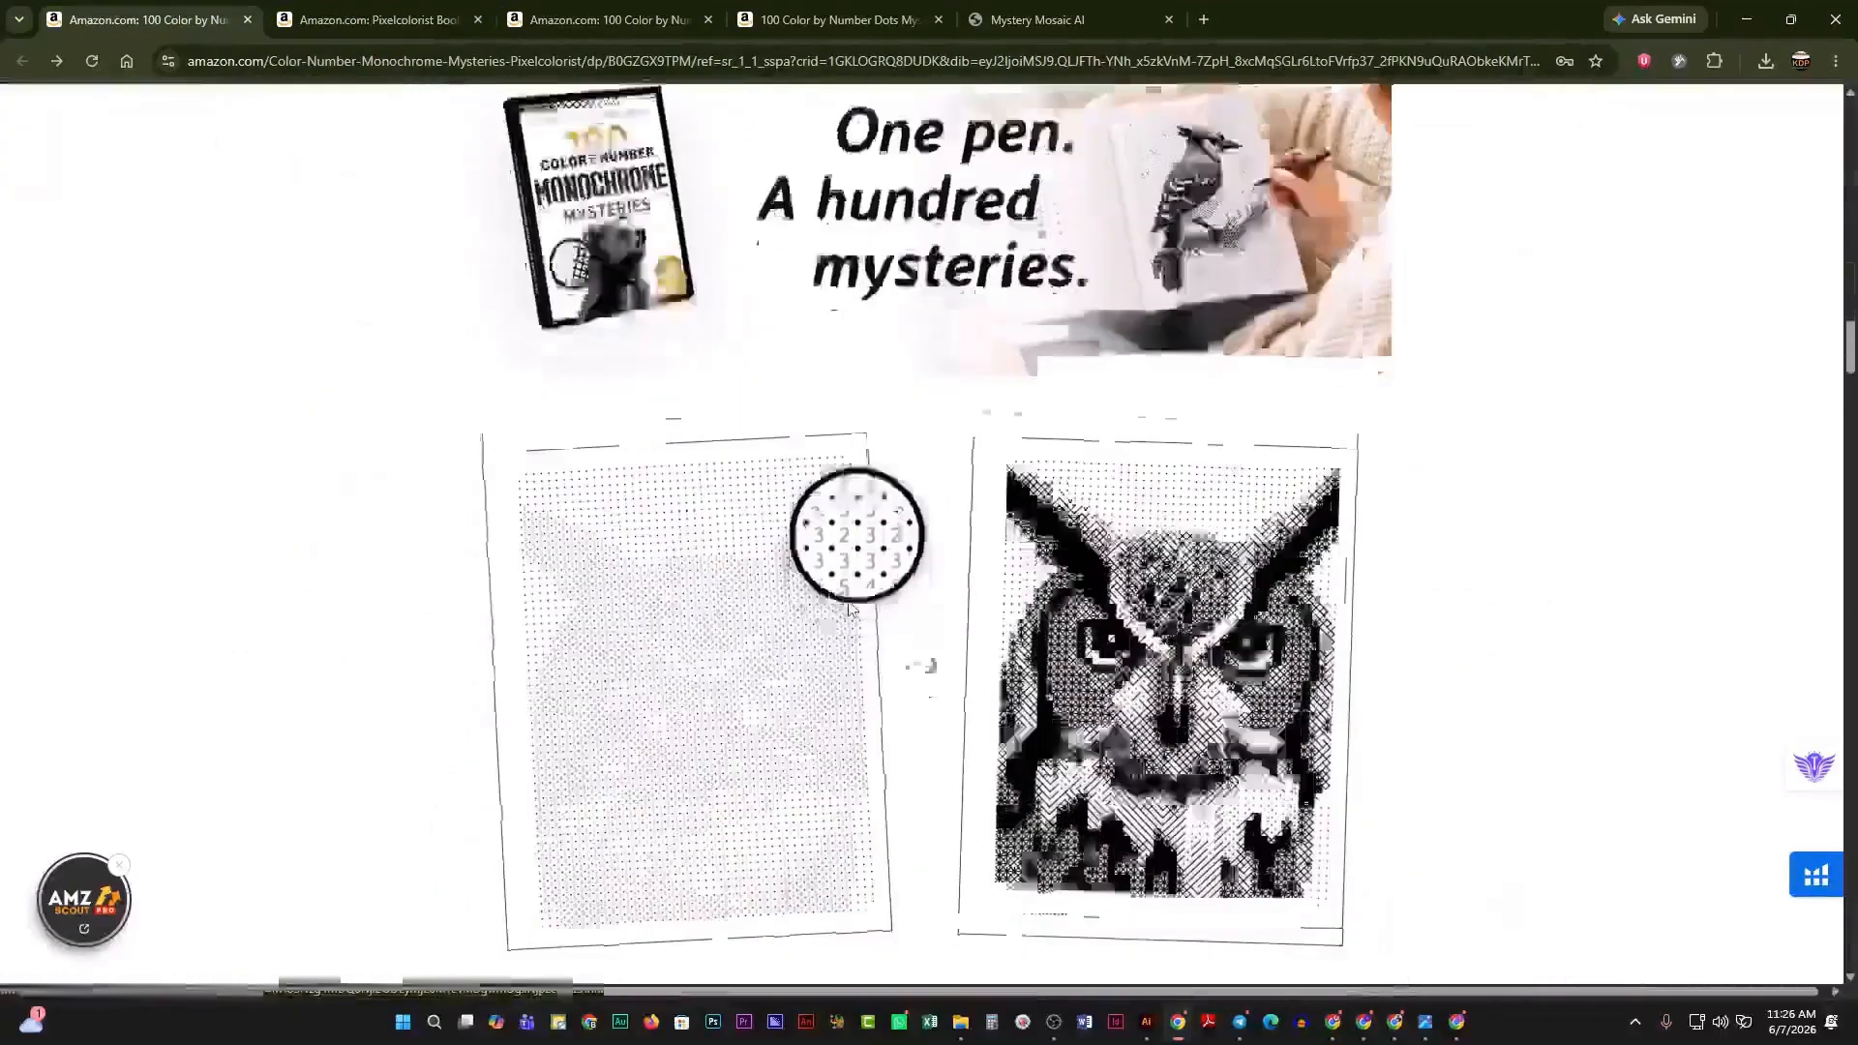
scroll(858, 642, down, 10)
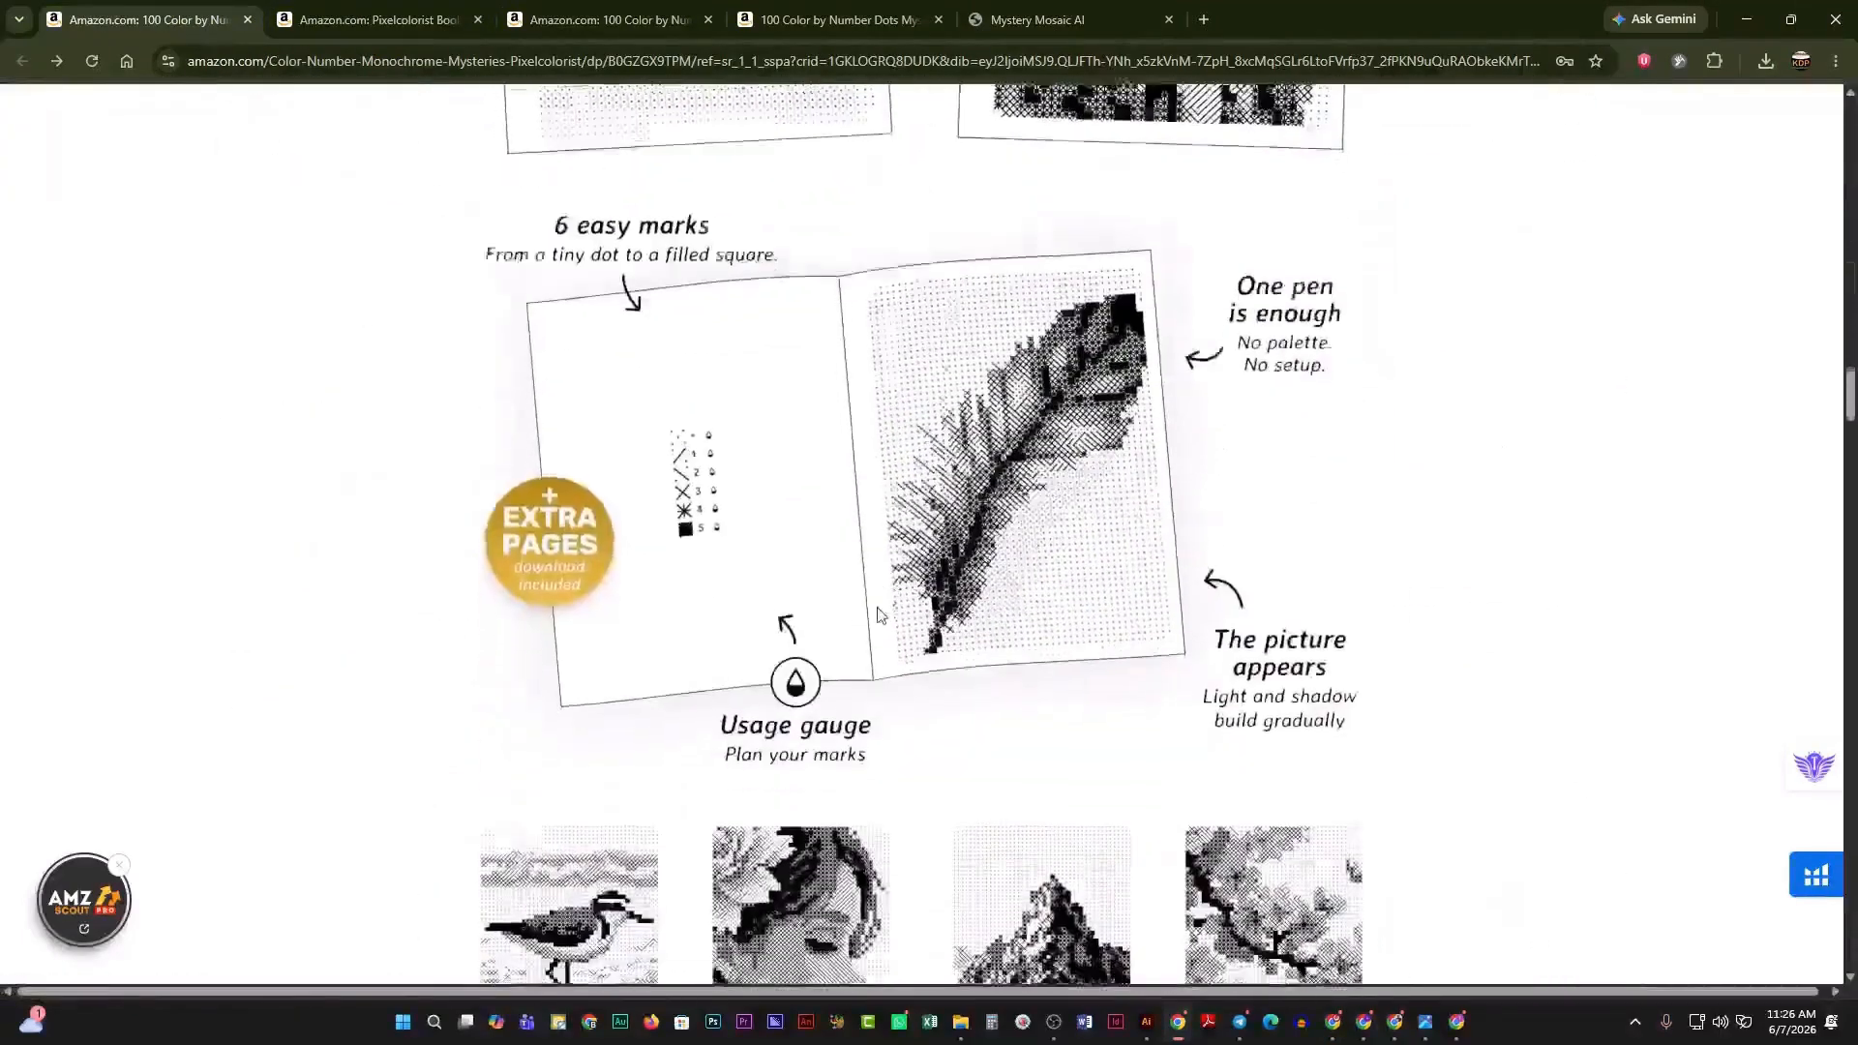
scroll(755, 632, down, 6)
scroll(1084, 351, up, 7)
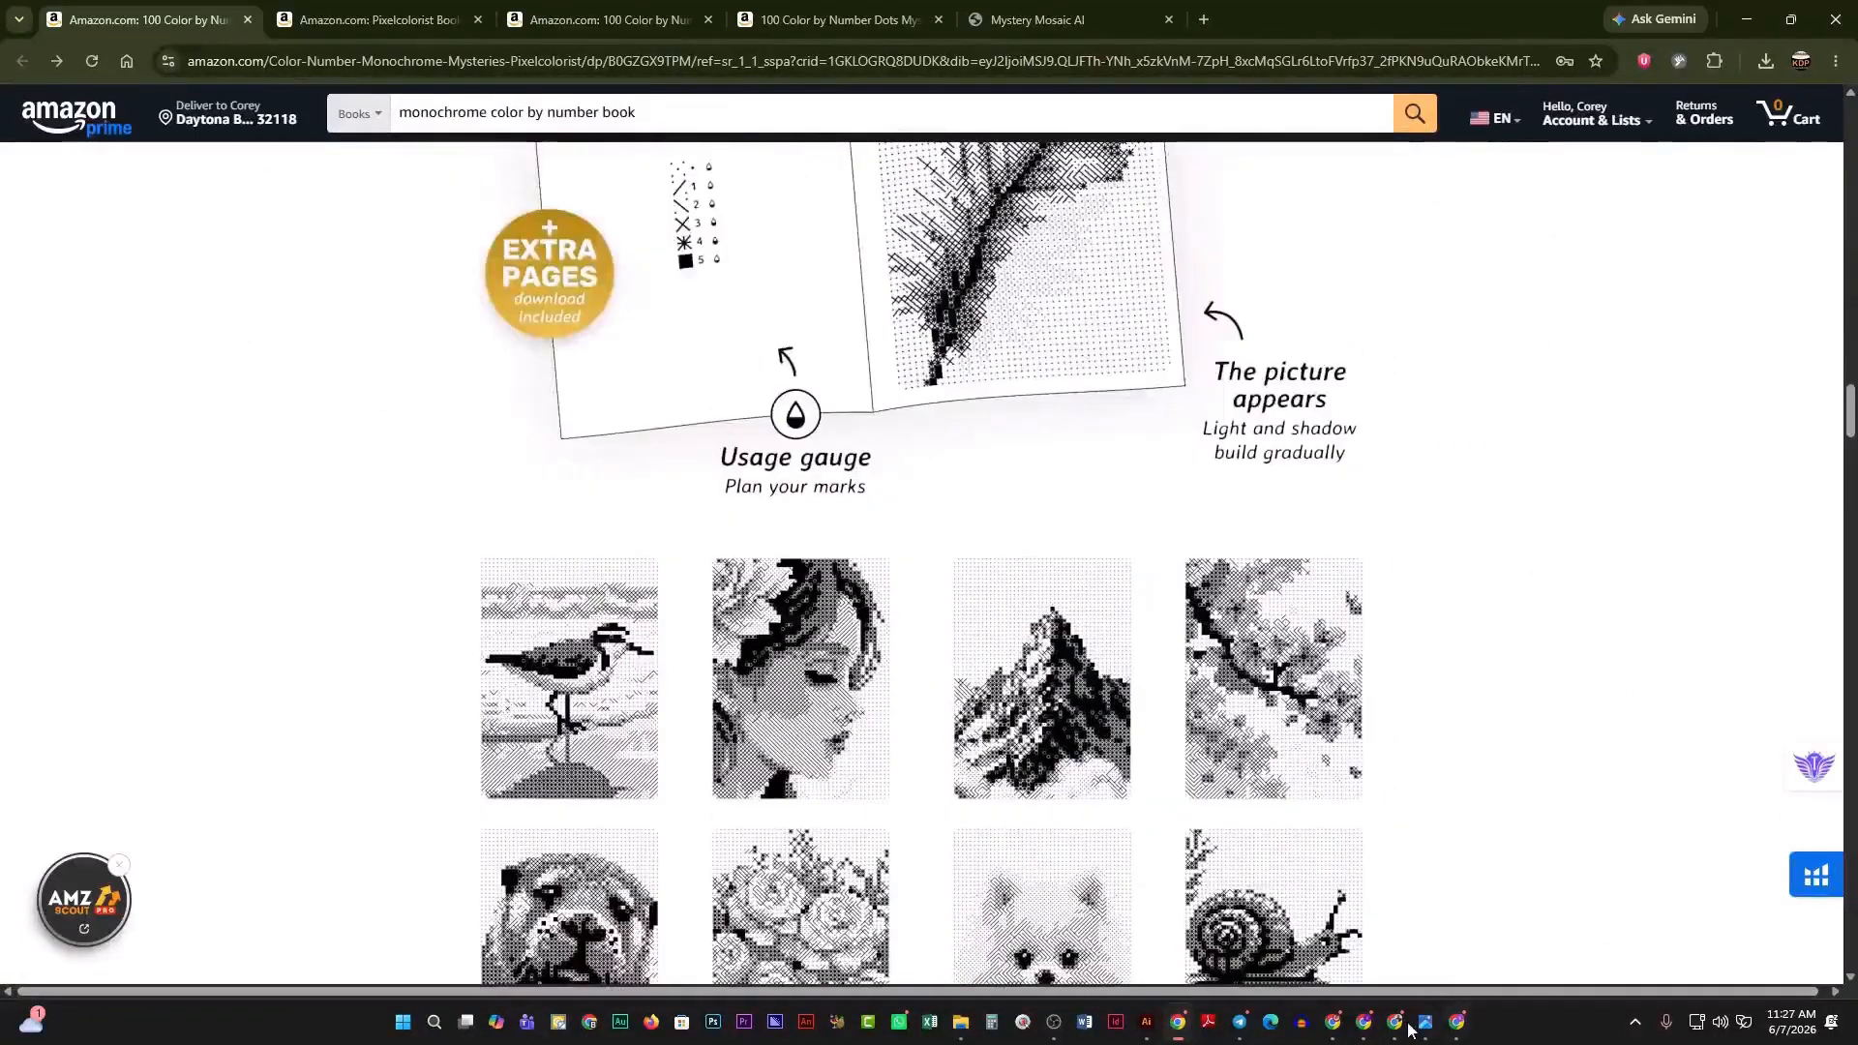
Return to the Mystery Mosaic AI window and examine the monochrome mosaic together with its symbol legend.
click(1333, 1021)
scroll(1098, 630, up, 2)
scroll(1143, 658, down, 4)
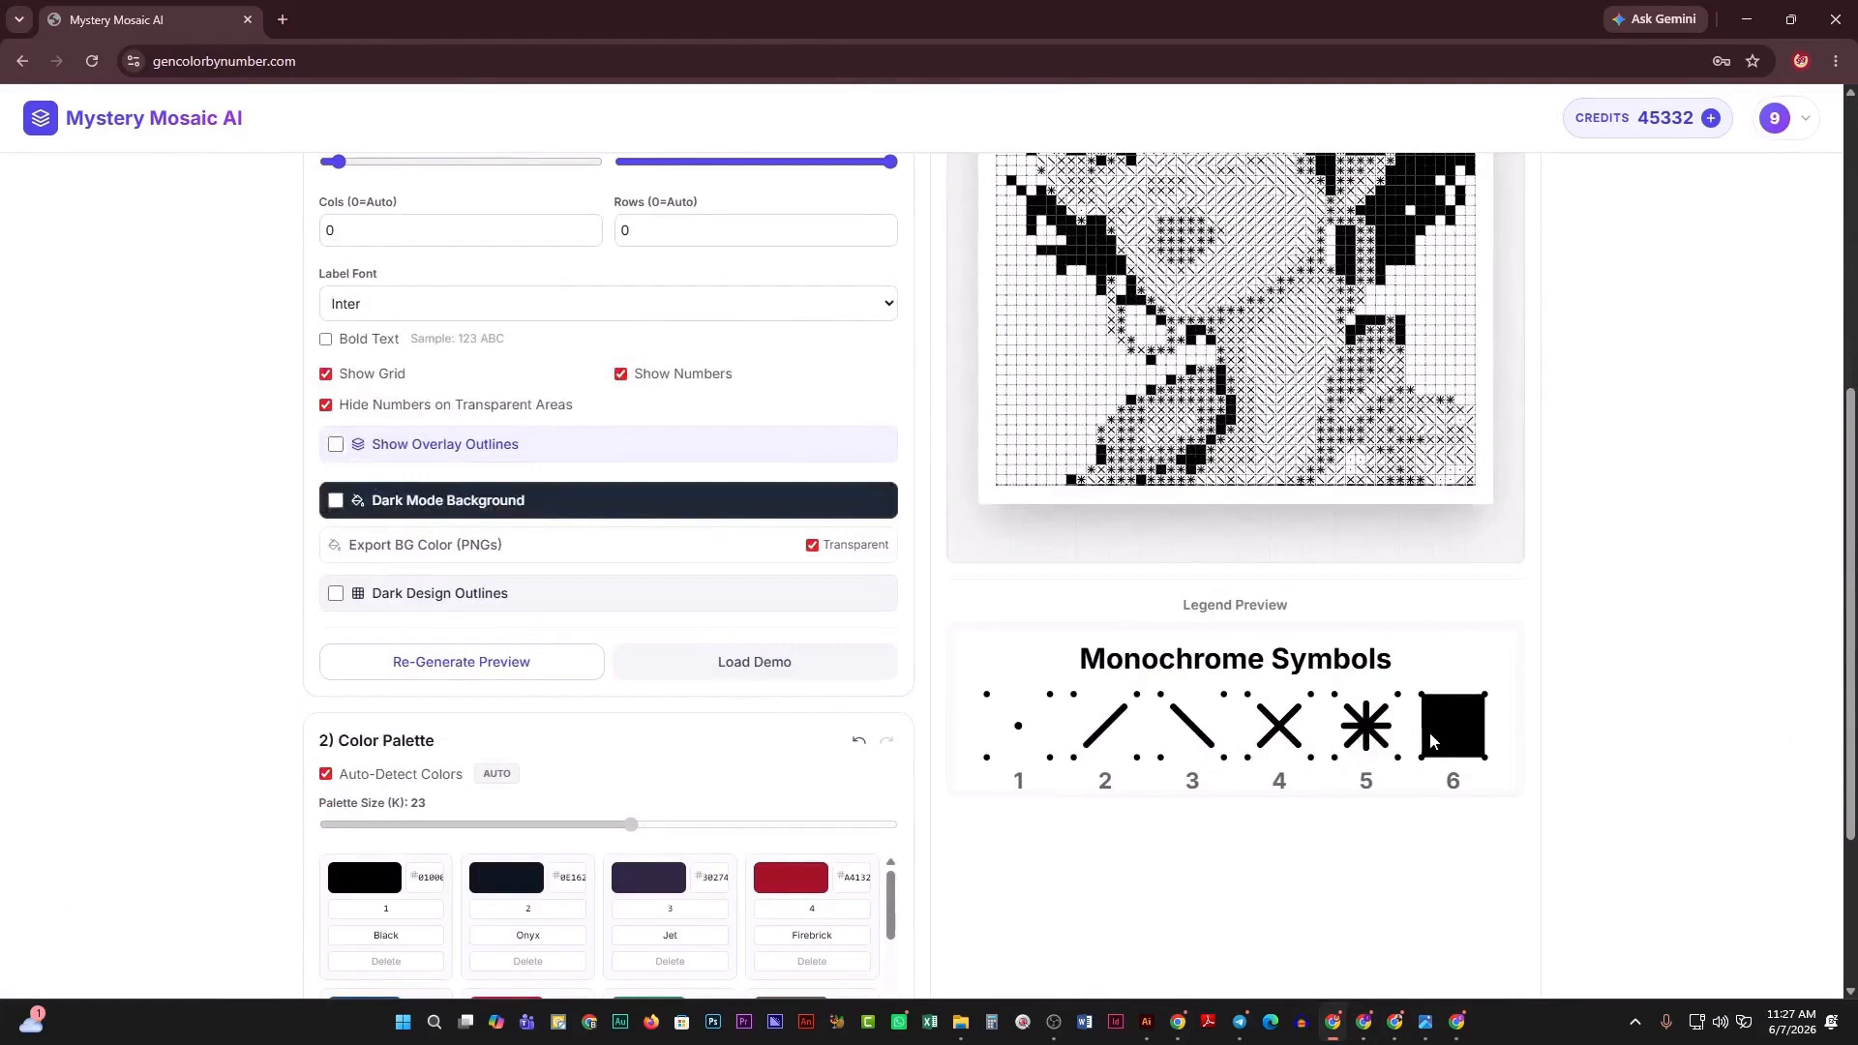
scroll(1364, 715, up, 2)
scroll(1359, 706, up, 2)
scroll(1355, 726, down, 3)
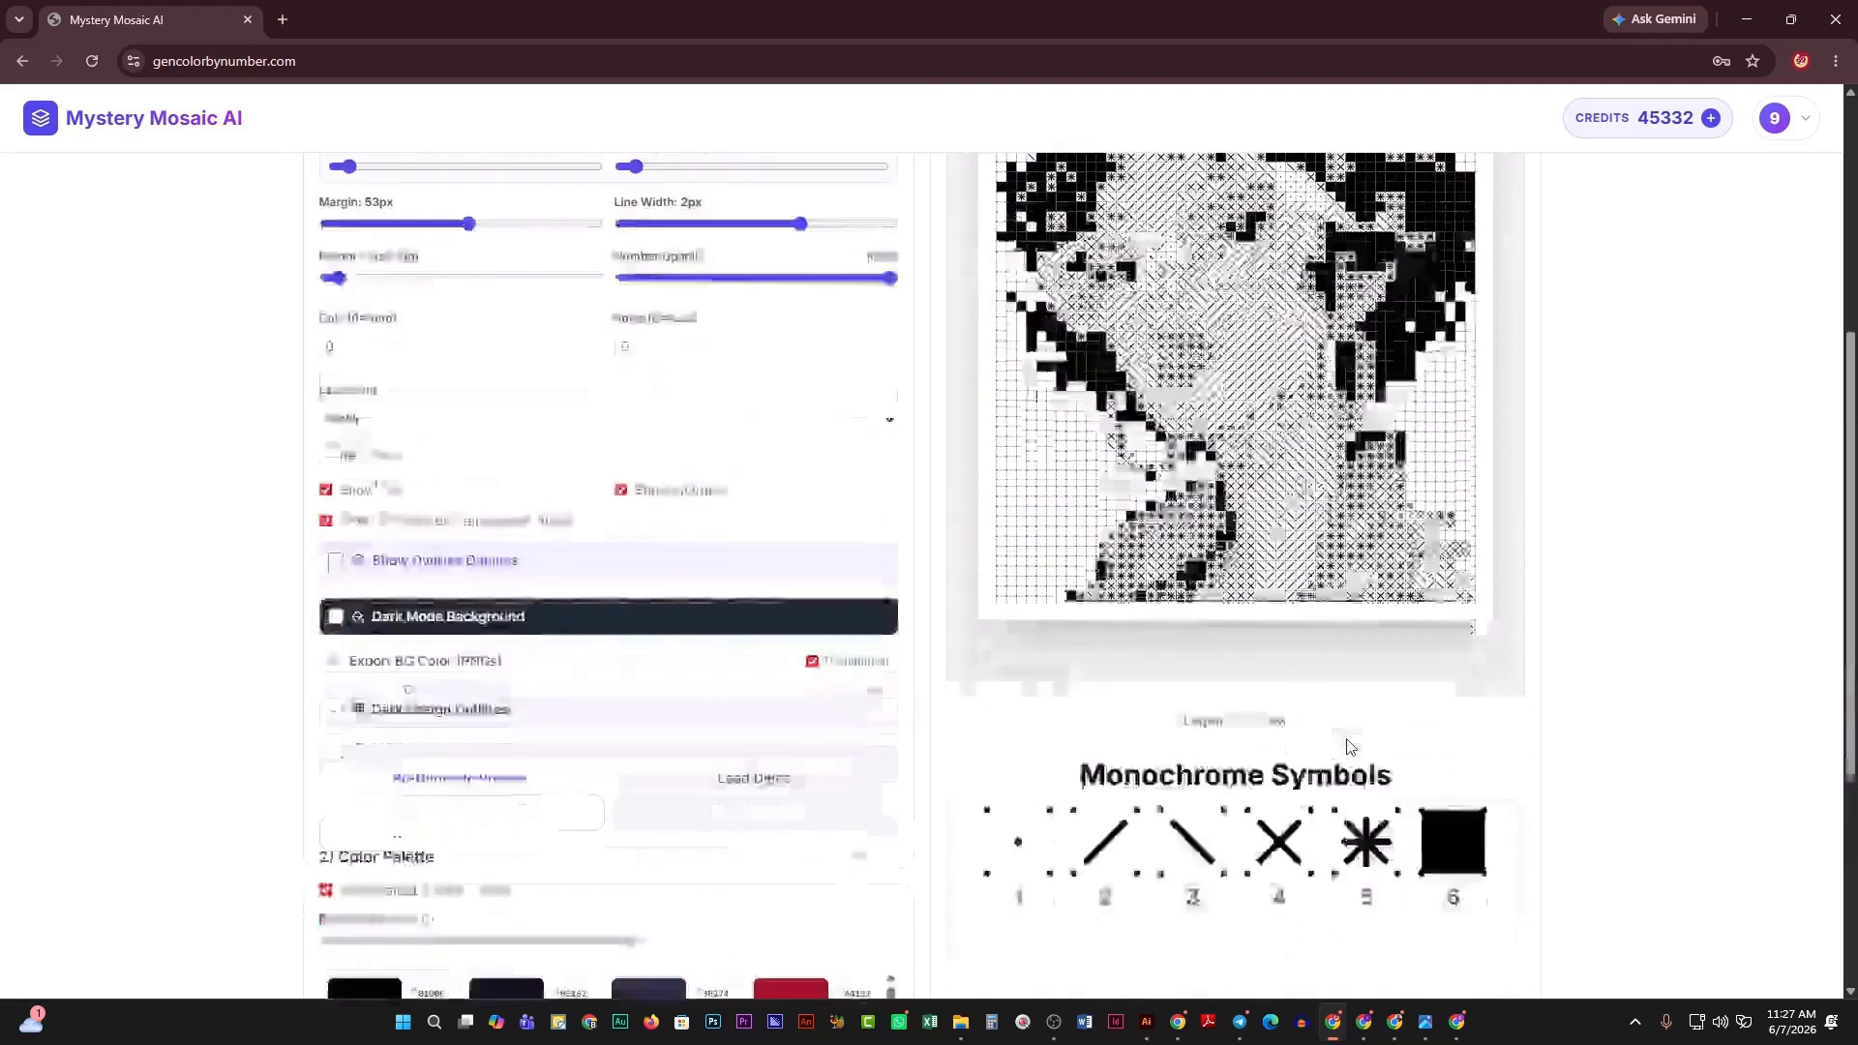
scroll(1307, 730, up, 5)
scroll(978, 651, up, 1)
scroll(971, 652, down, 2)
scroll(971, 652, up, 2)
Change the mosaic shape to Circles (Packed).
click(505, 566)
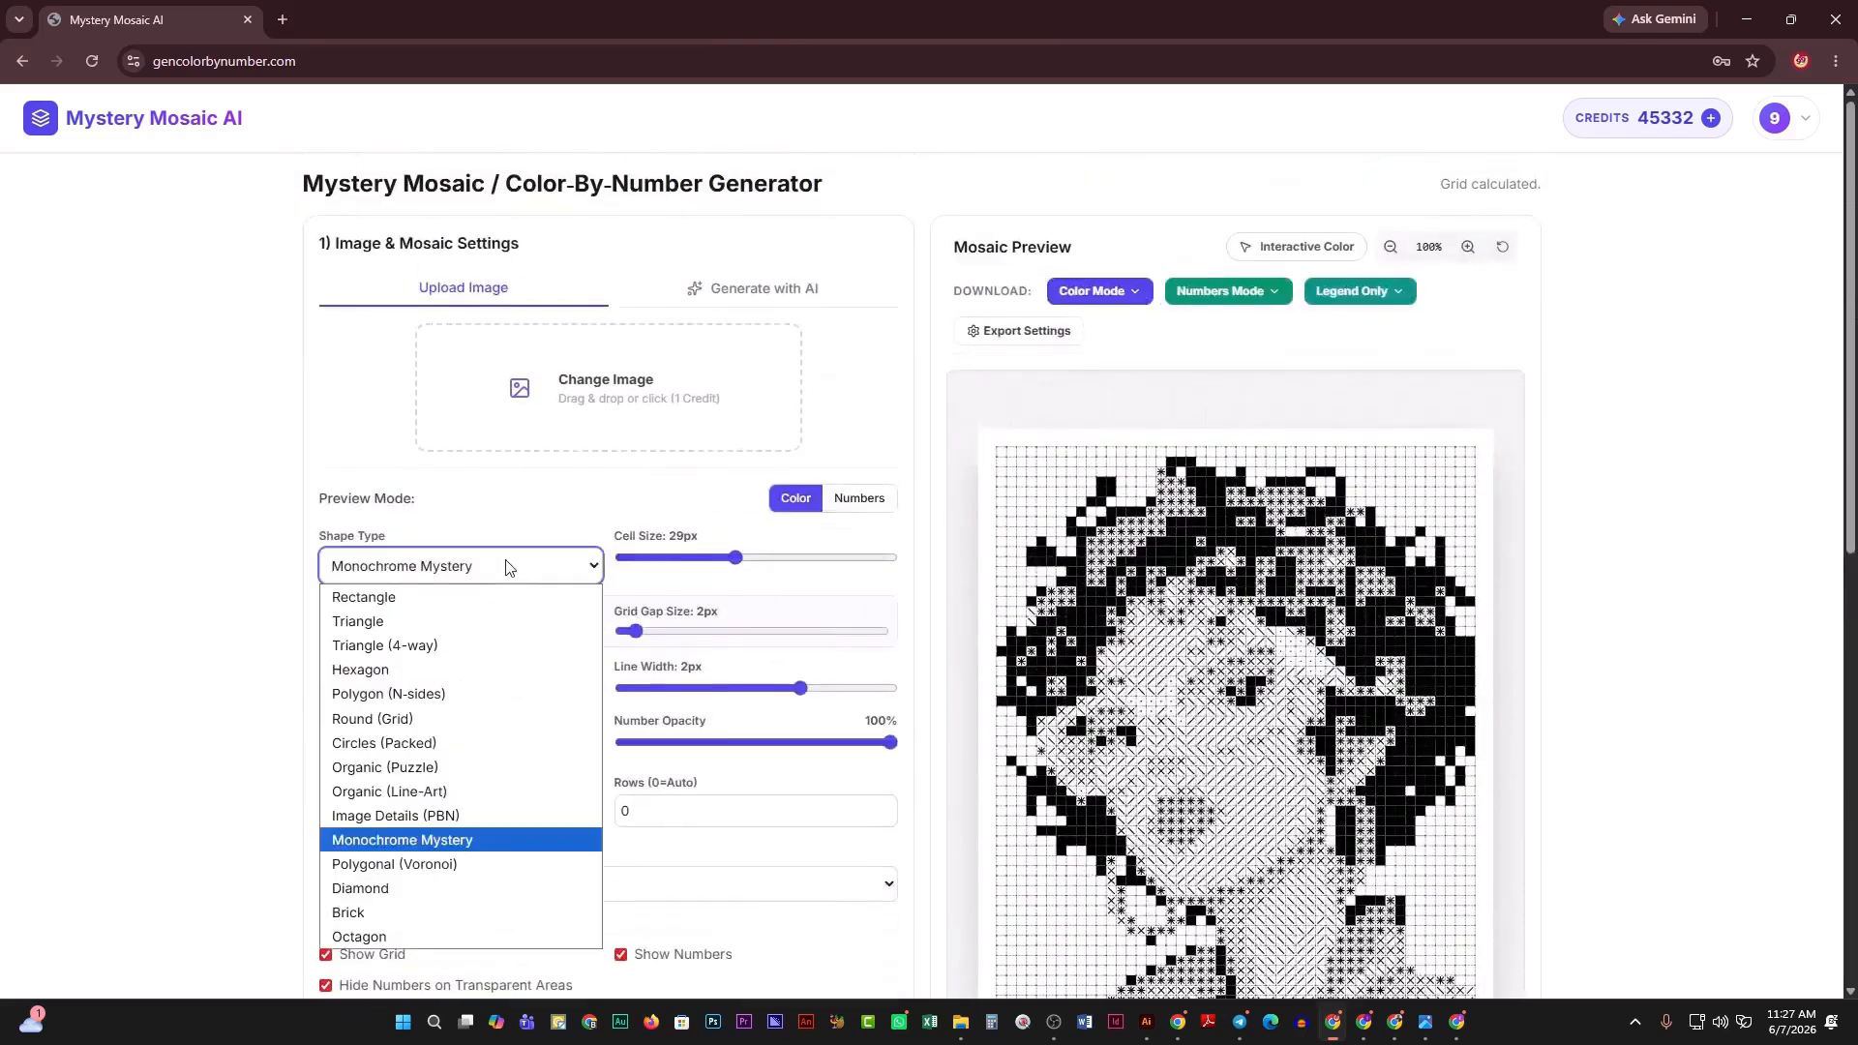
click(451, 751)
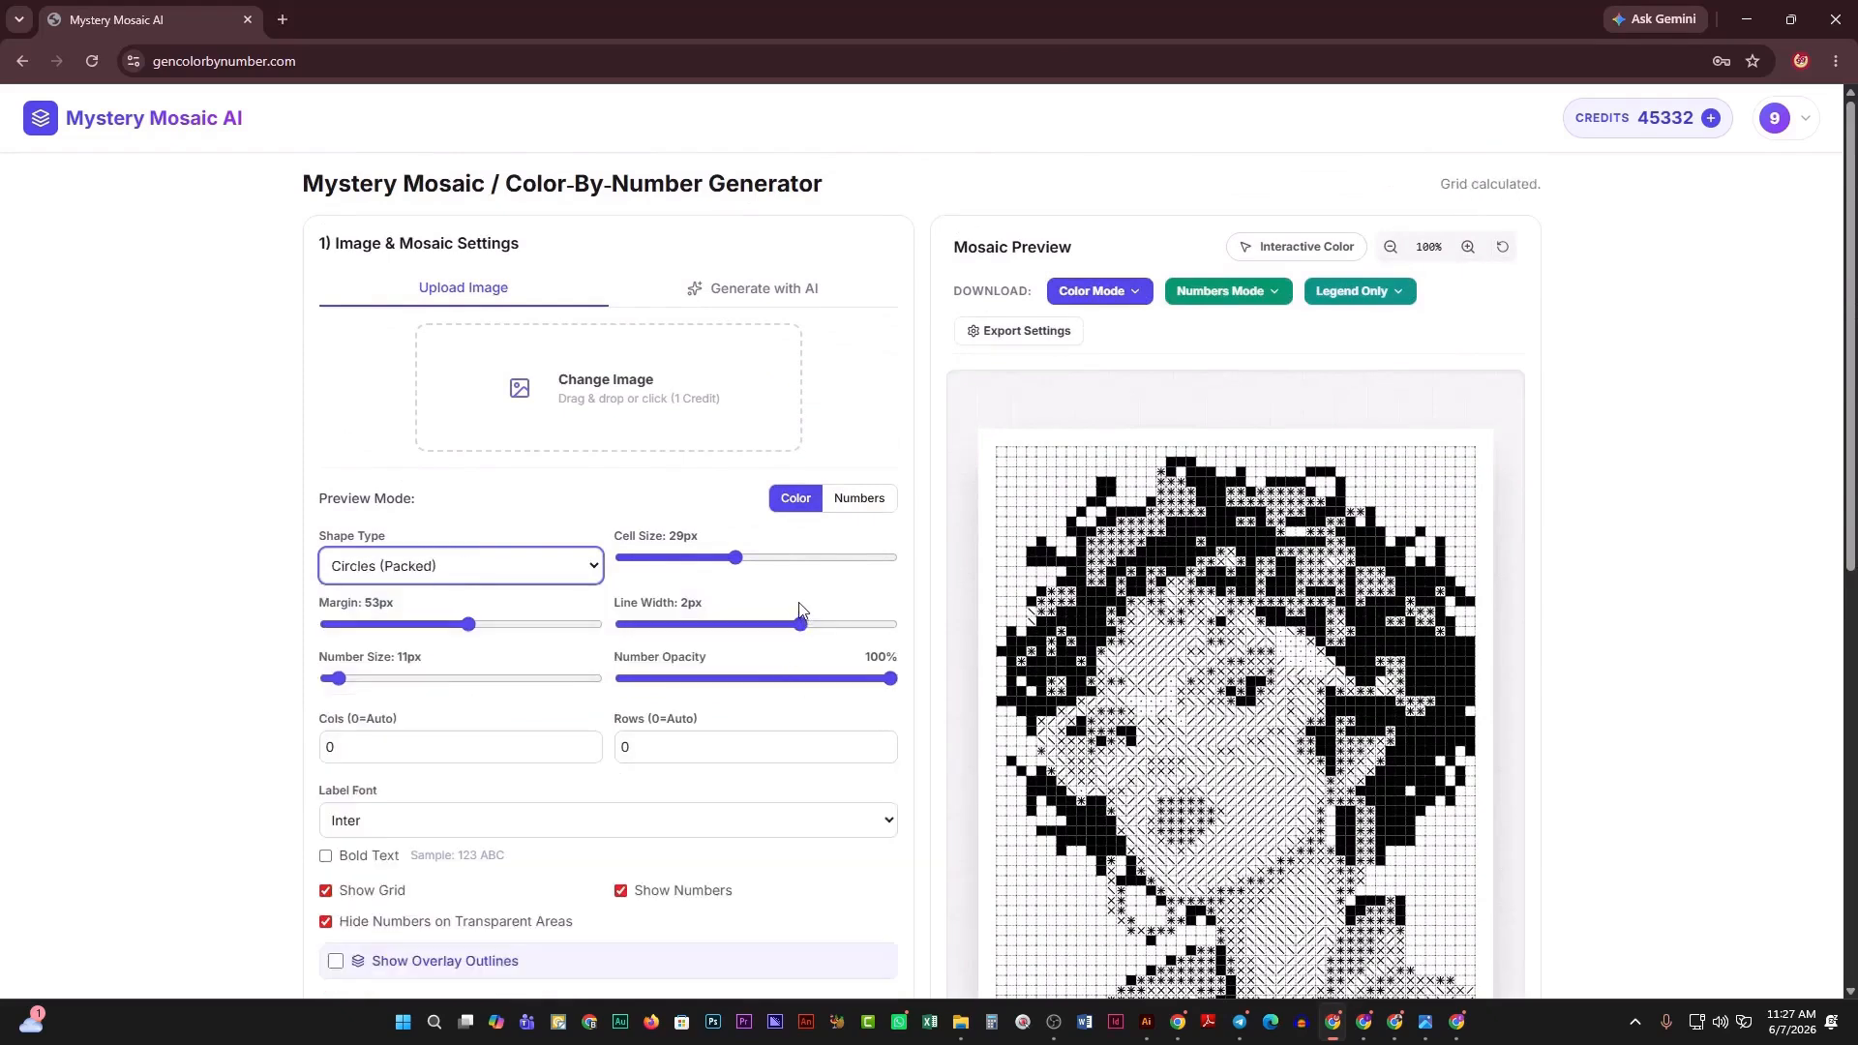
Turn off the transparent export background and set the export background color to black.
scroll(822, 596, down, 1)
scroll(866, 581, down, 3)
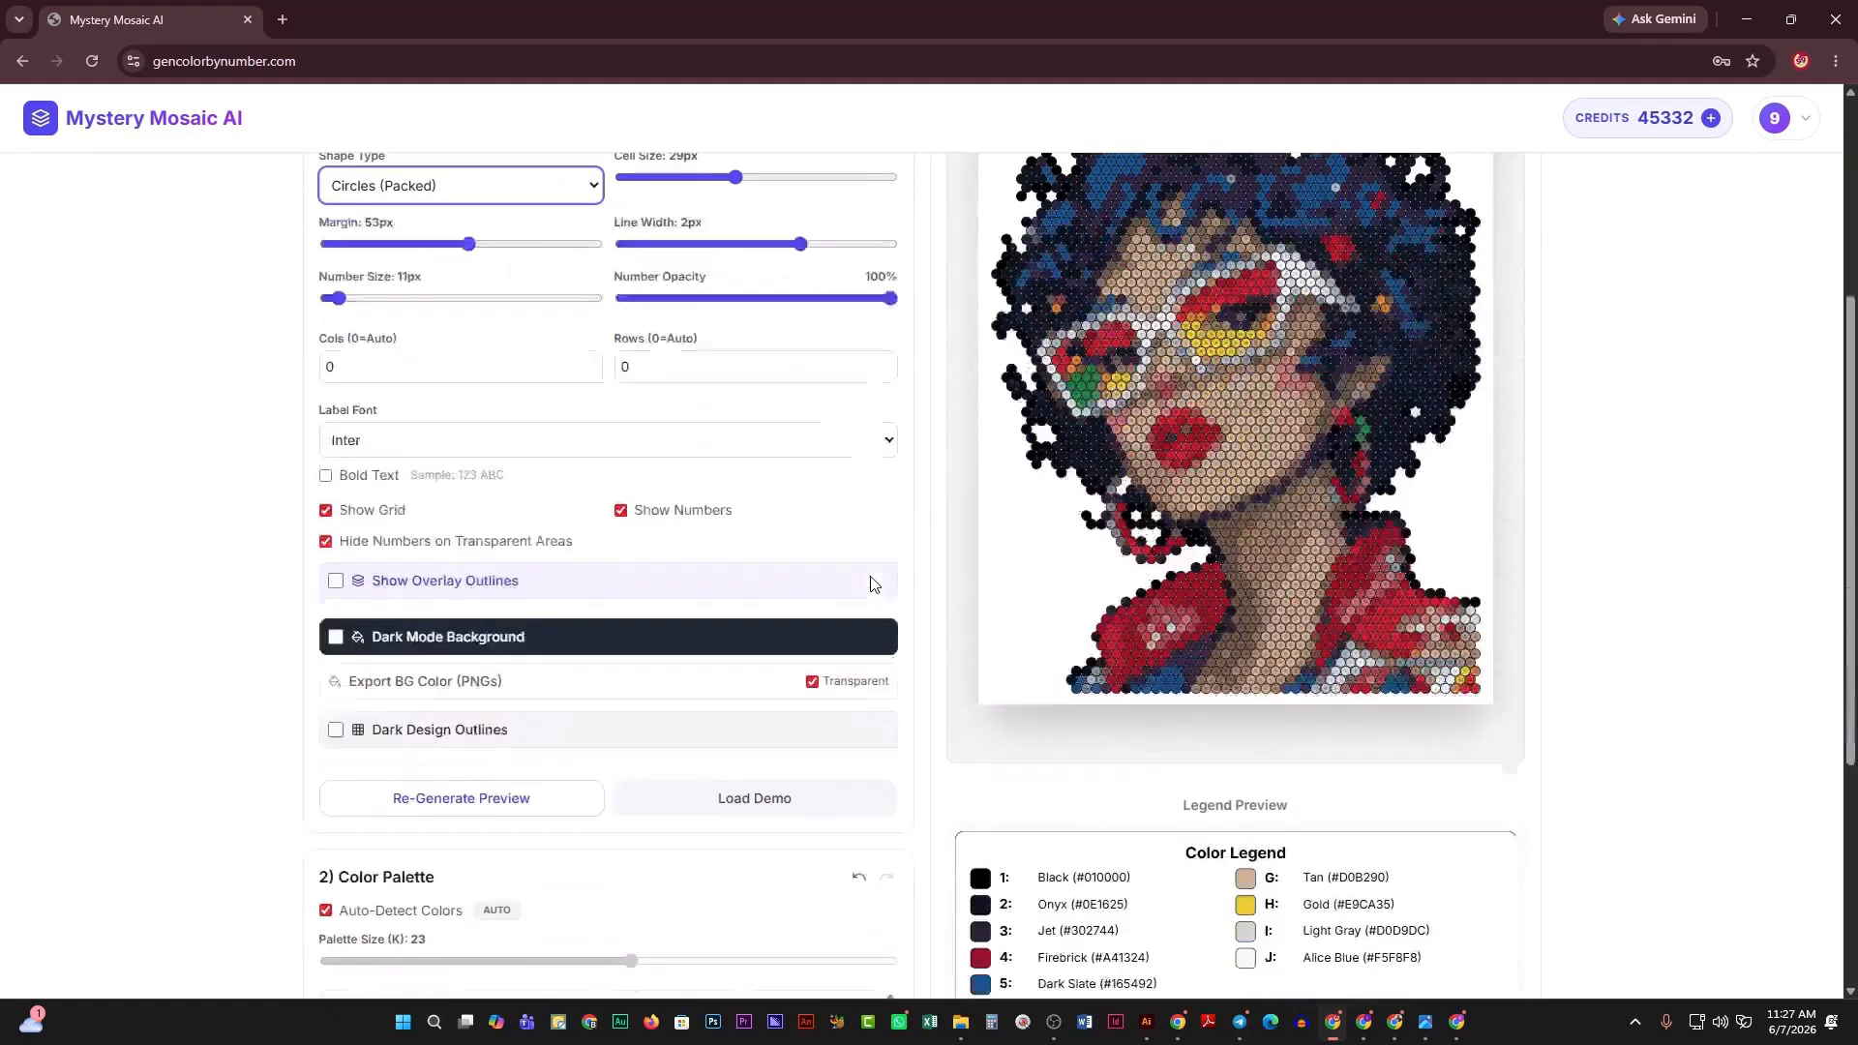
scroll(872, 590, up, 2)
scroll(868, 612, down, 4)
scroll(868, 613, down, 2)
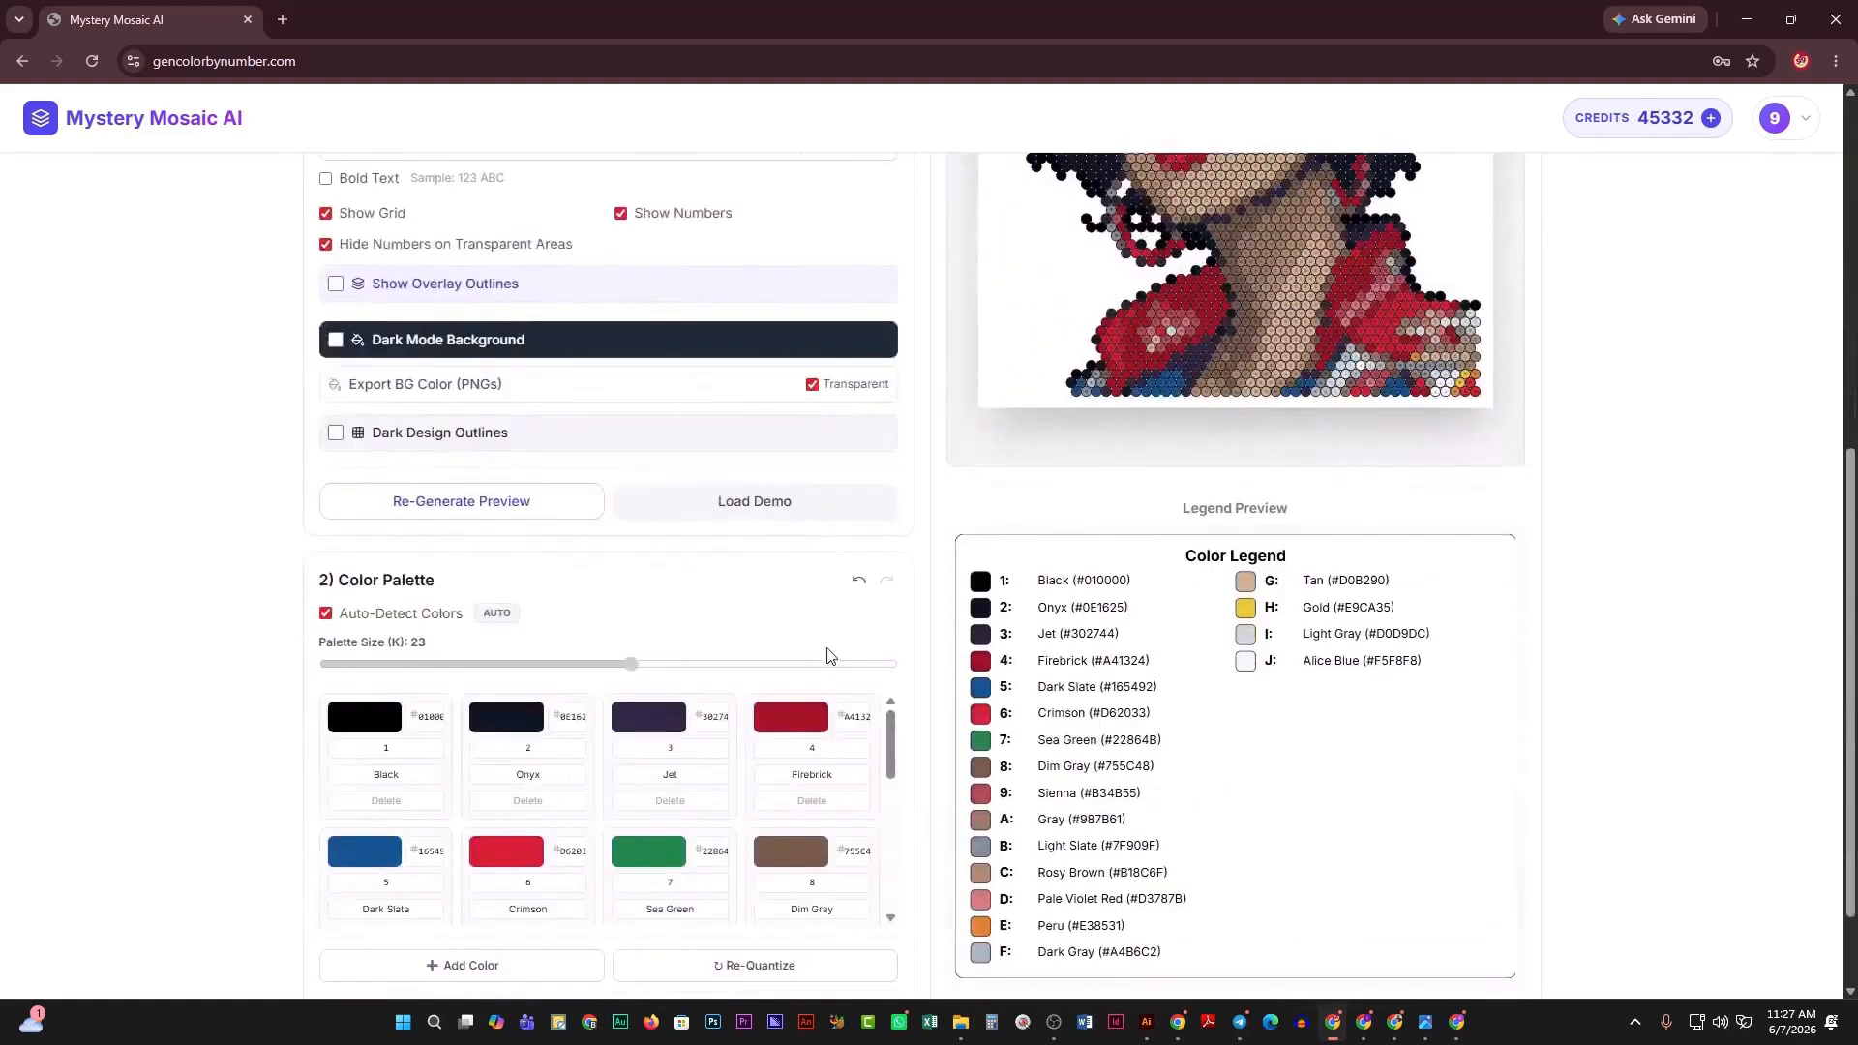
scroll(842, 697, down, 1)
scroll(851, 782, up, 4)
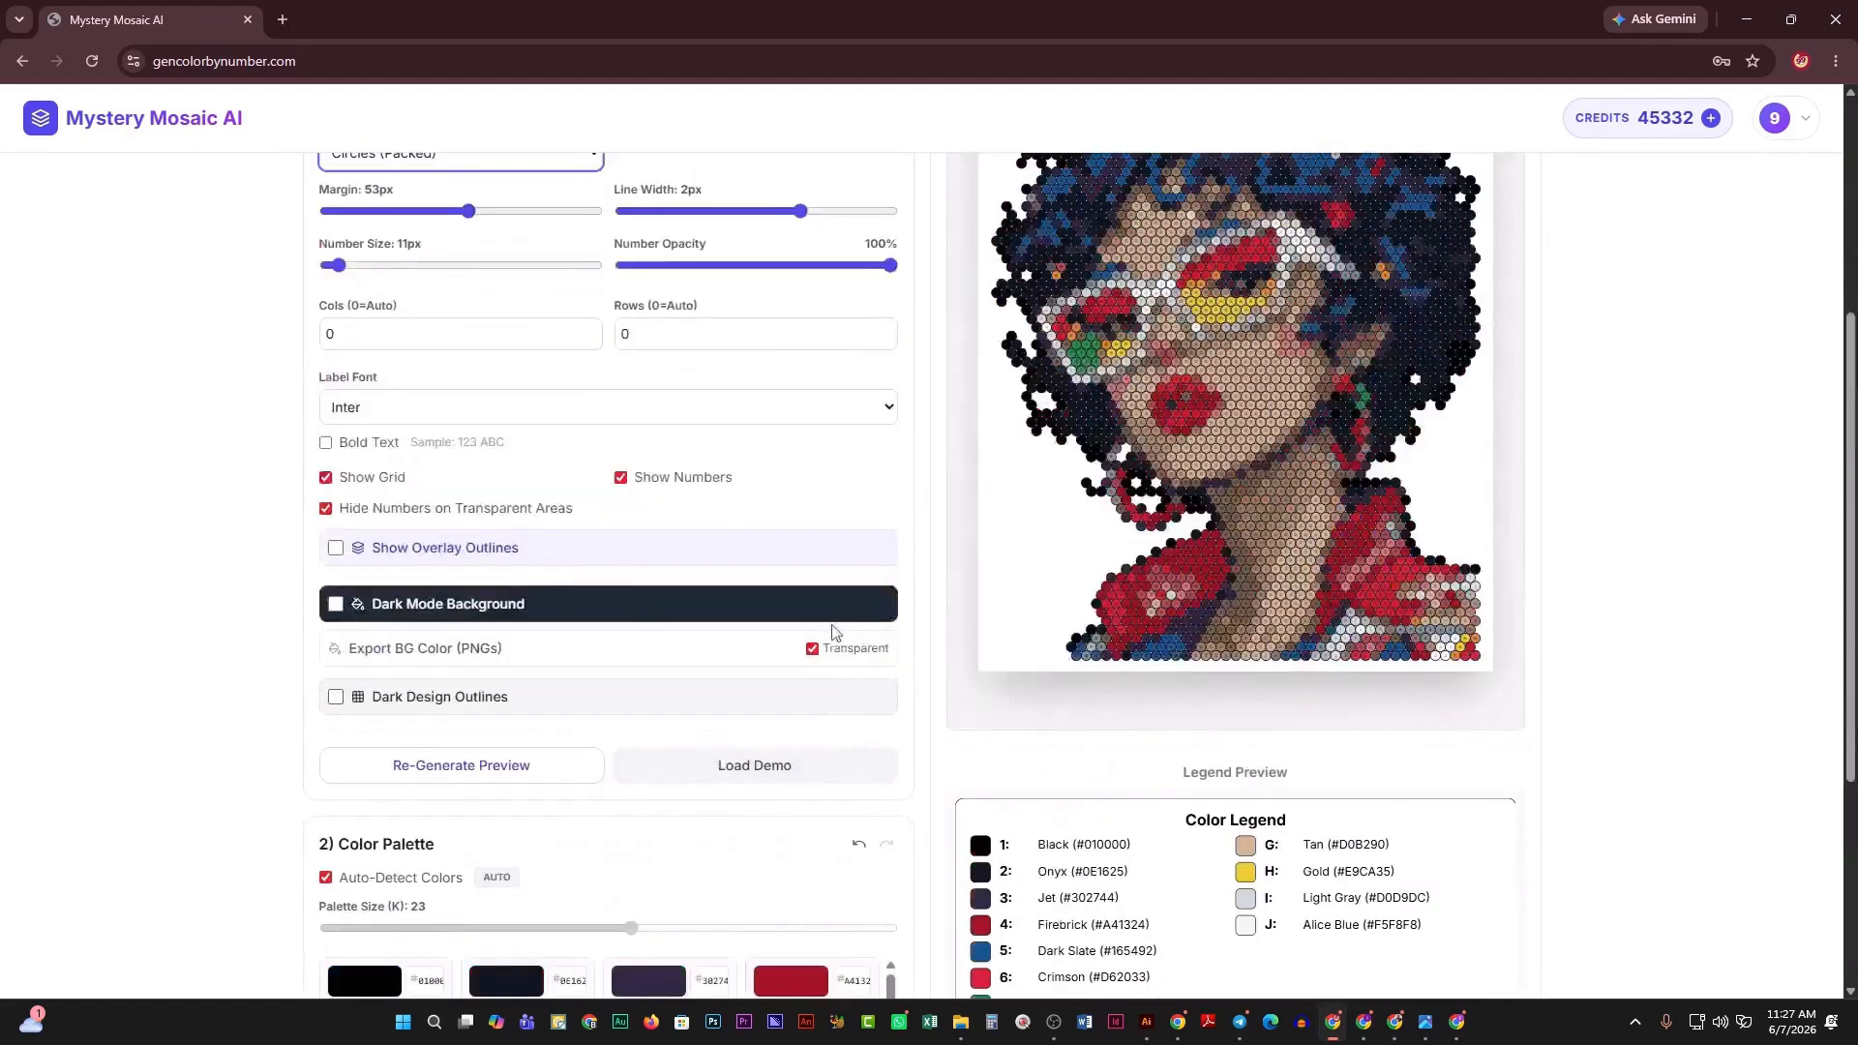
click(811, 649)
click(873, 655)
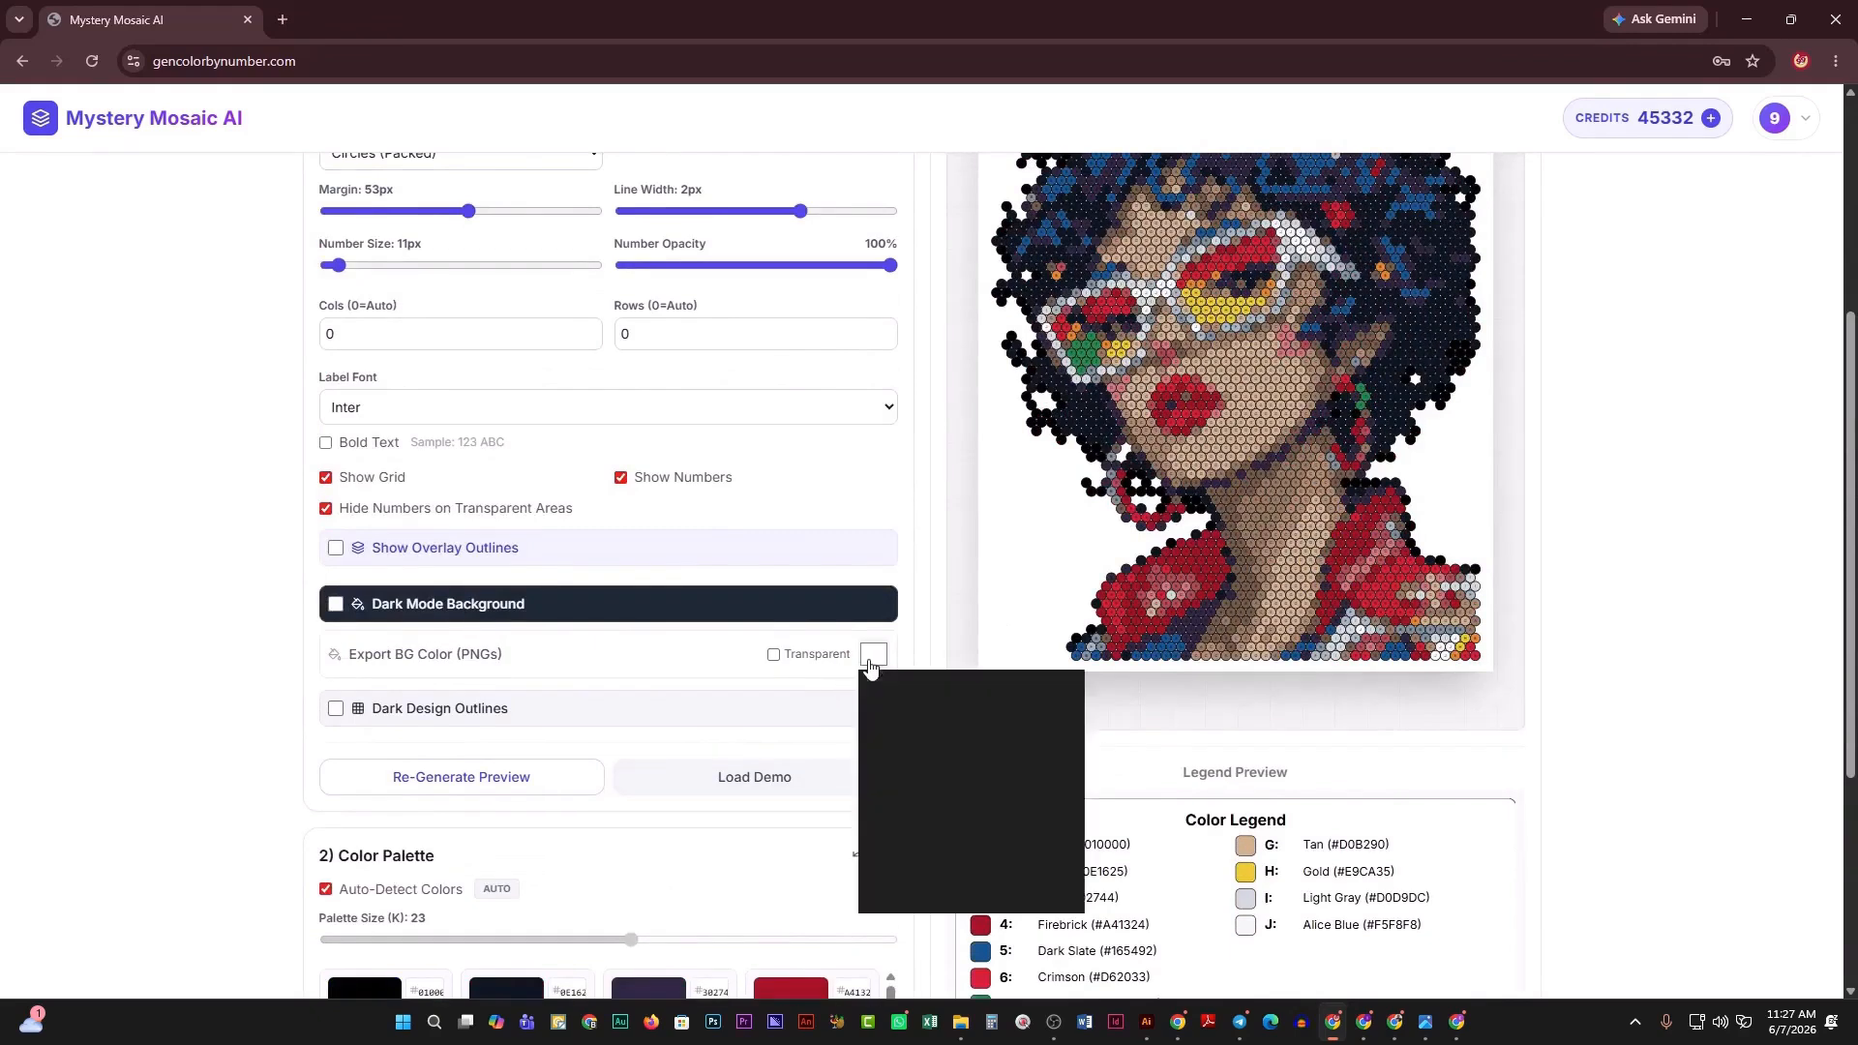
click(880, 803)
click(808, 870)
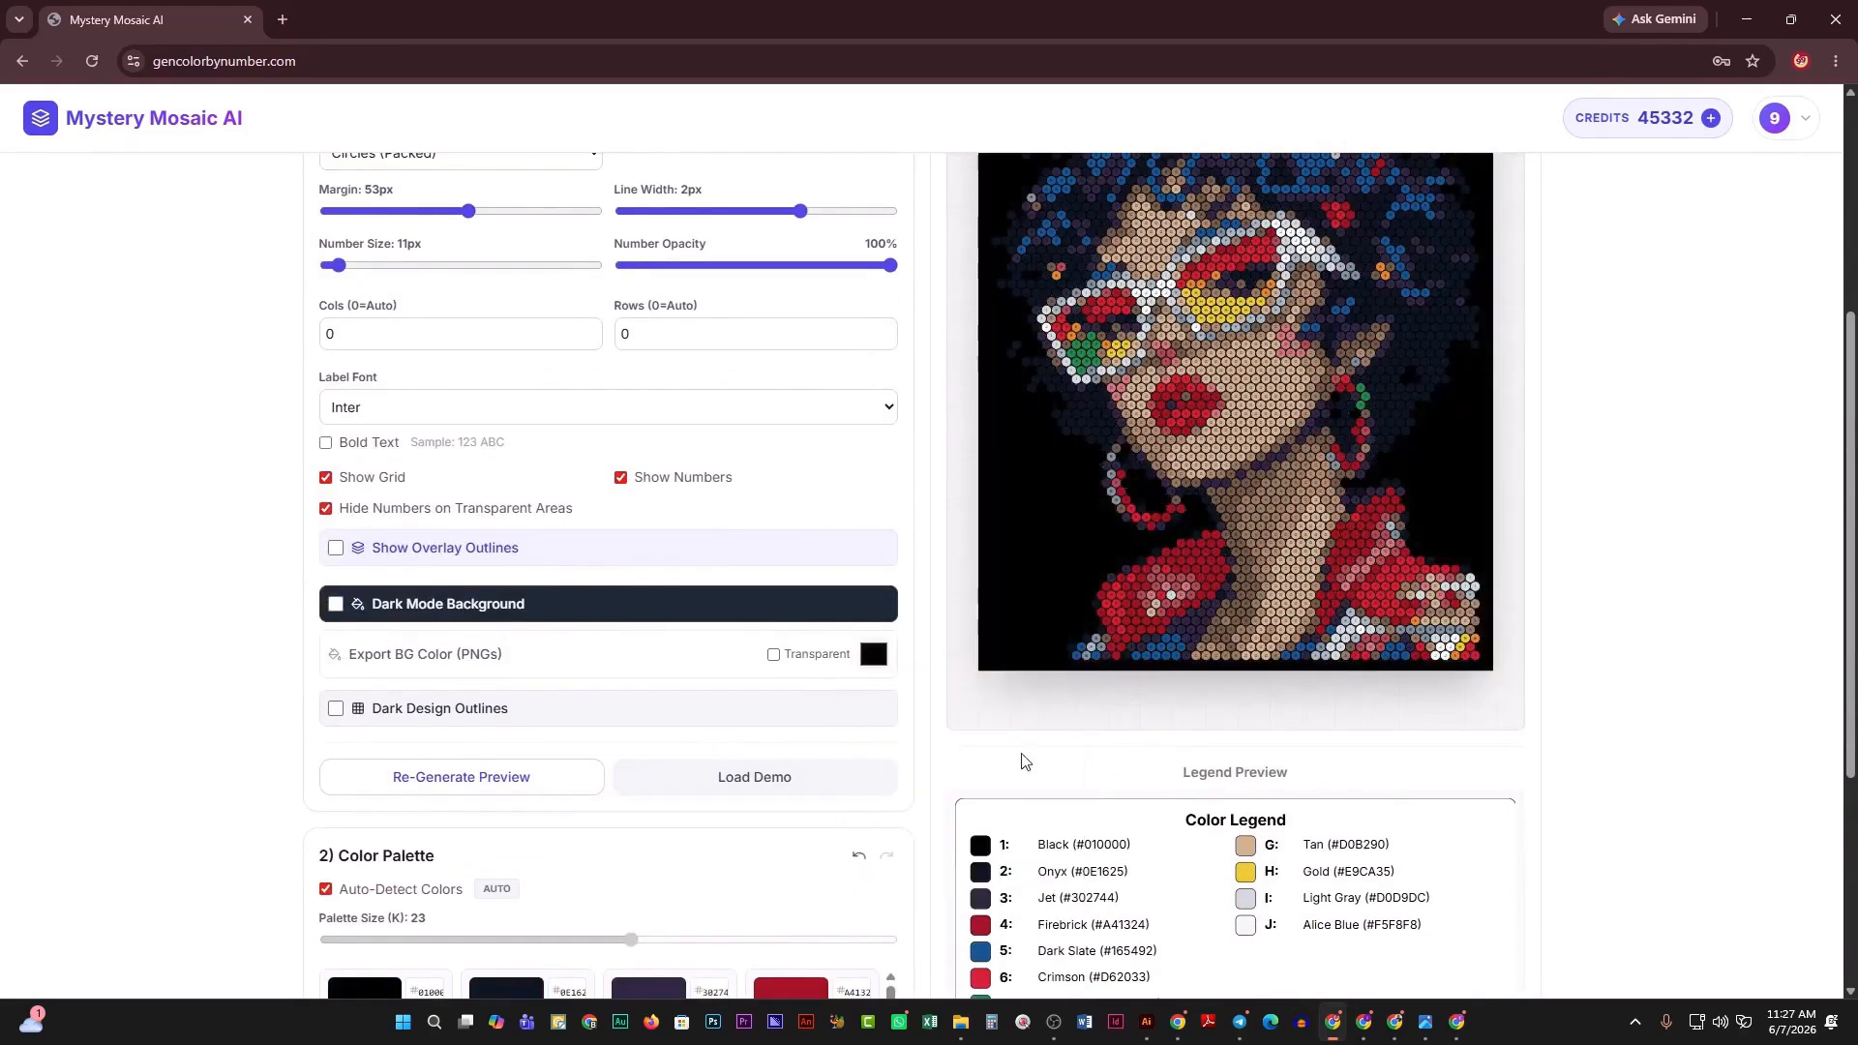
Save the portrait mosaic's current color palette to a JSON file.
scroll(1061, 700, up, 3)
scroll(997, 698, down, 3)
scroll(961, 697, down, 1)
scroll(959, 698, down, 3)
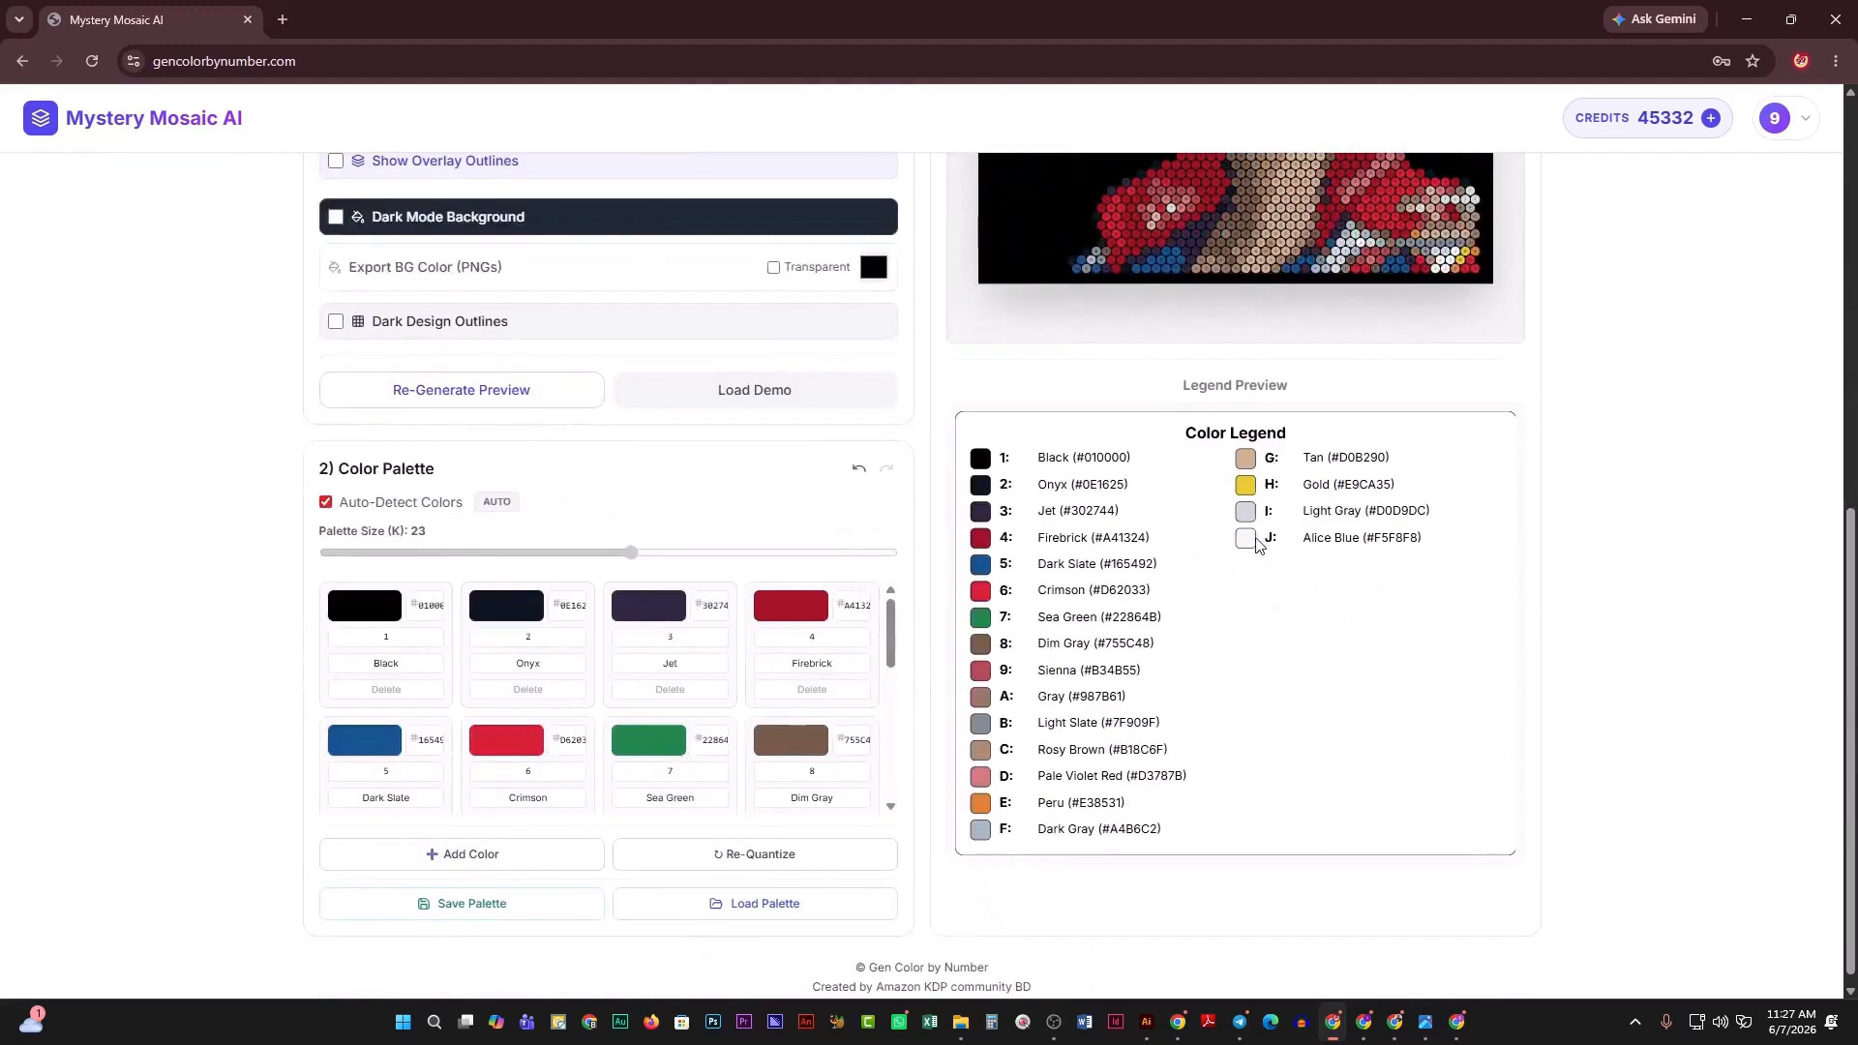
scroll(842, 727, down, 4)
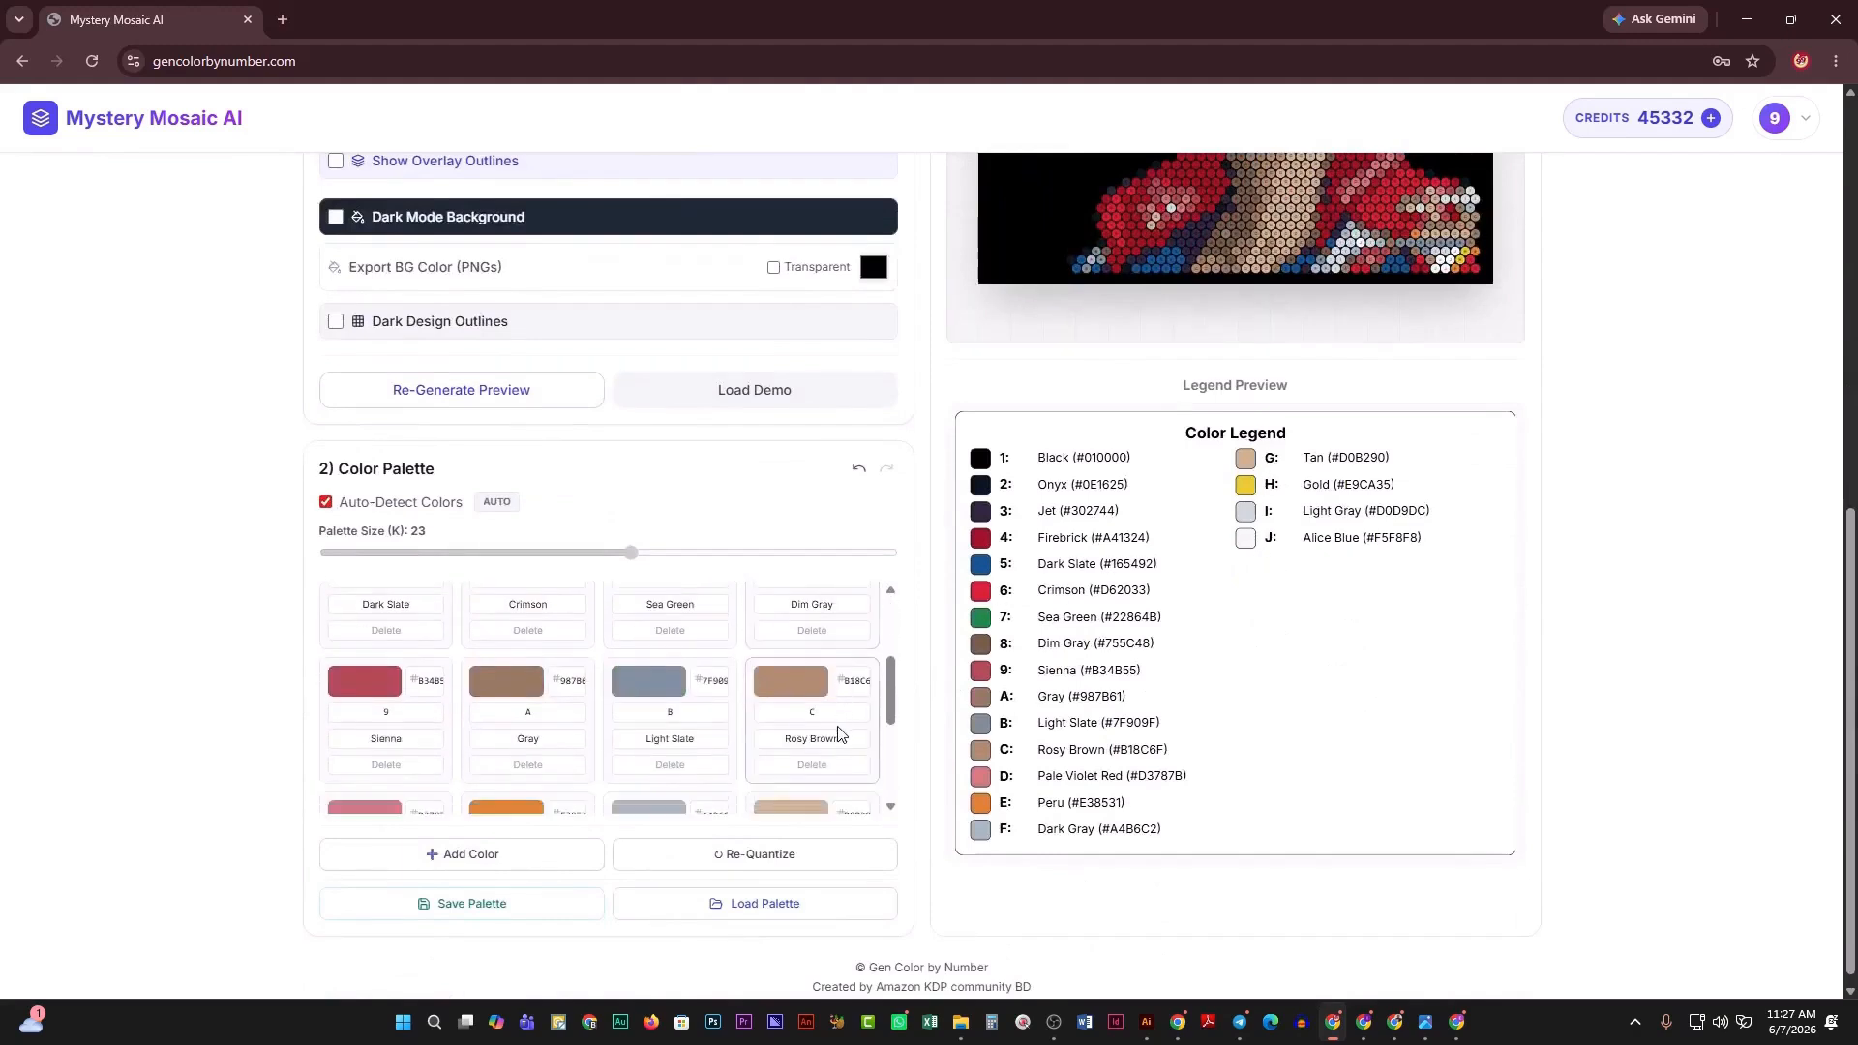
click(475, 913)
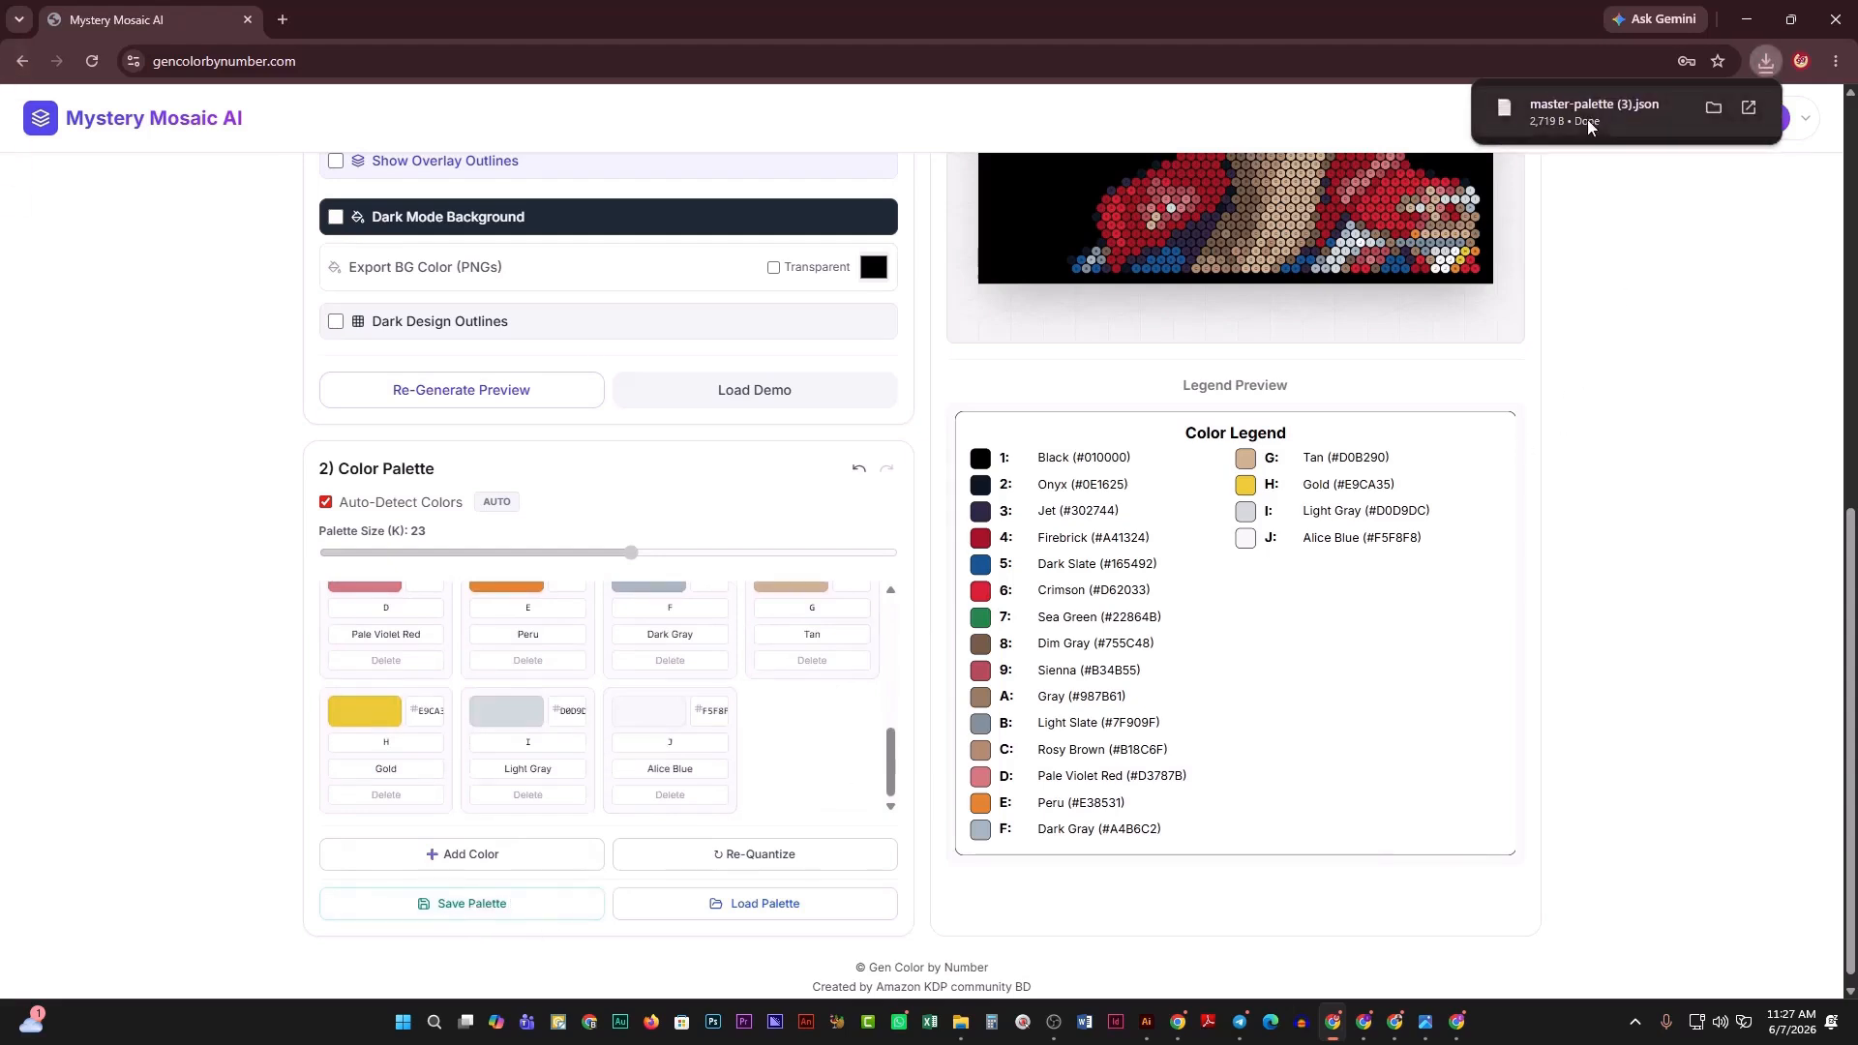
Load the saved palette file master-palette (3).json into the portrait mosaic.
scroll(650, 808, up, 3)
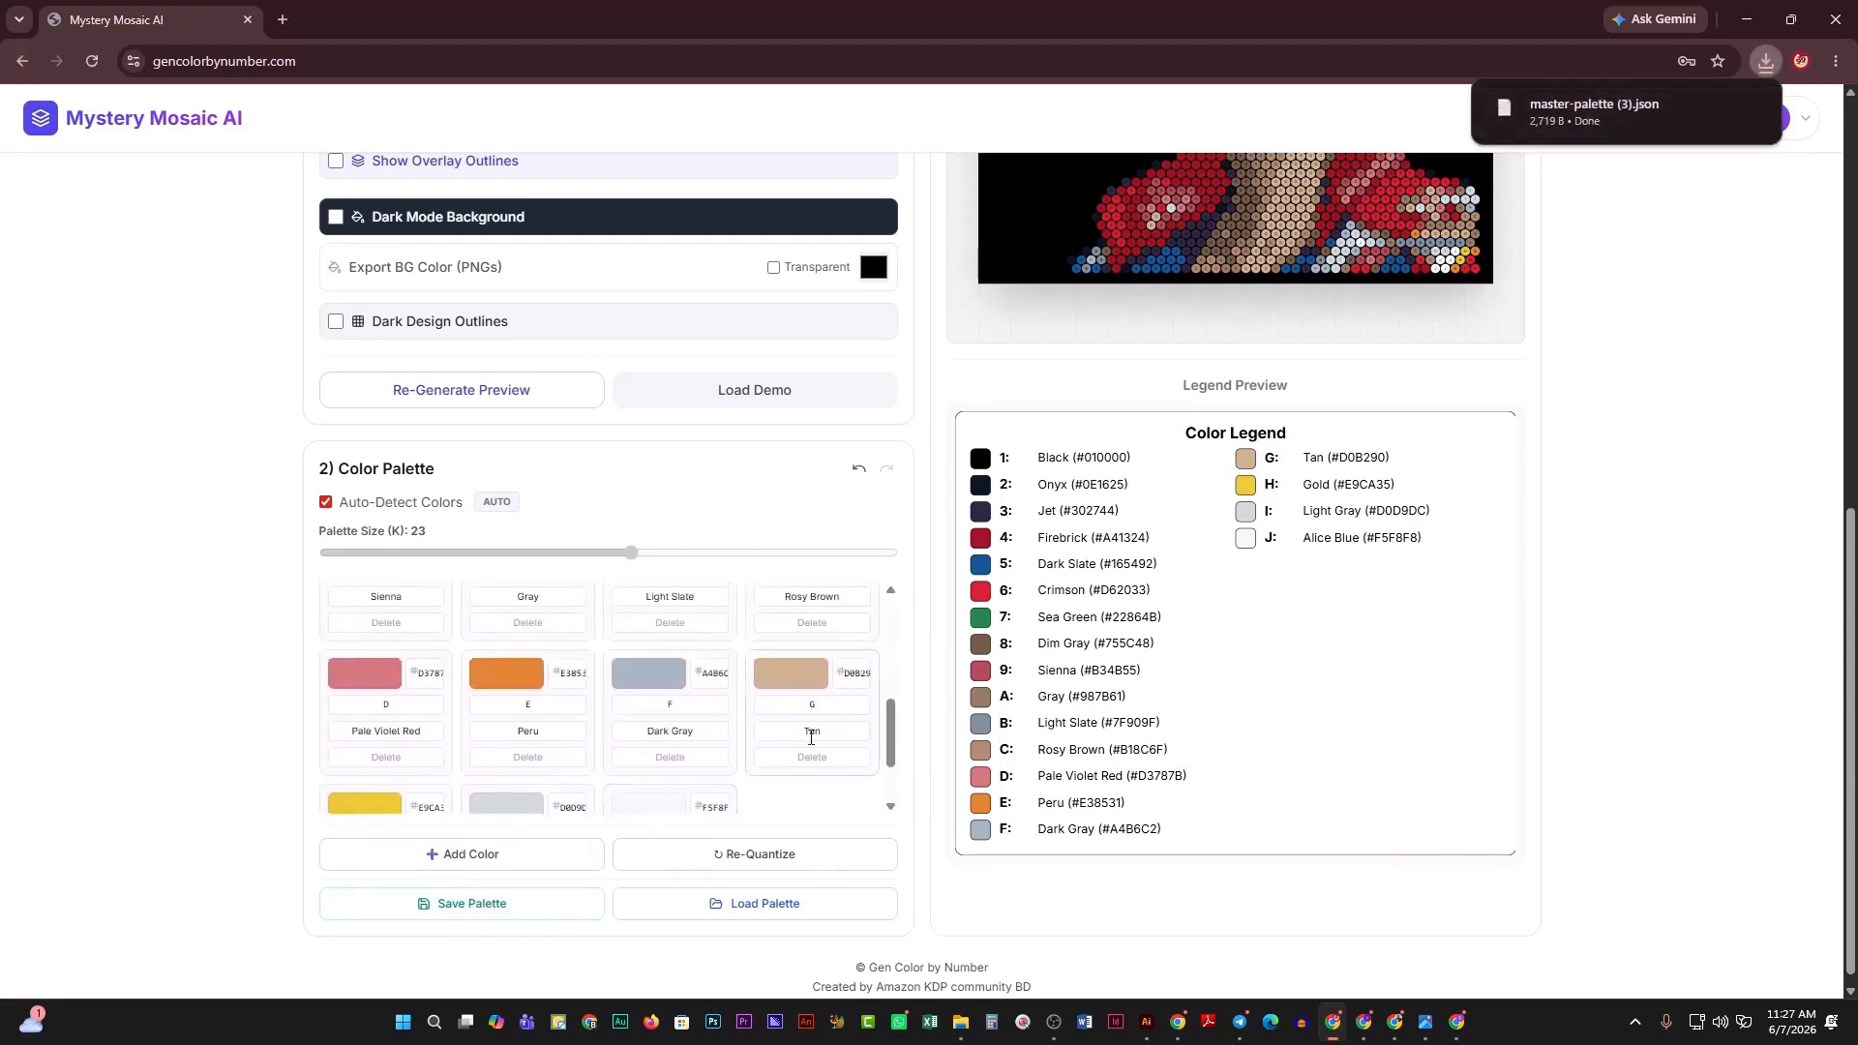
click(780, 900)
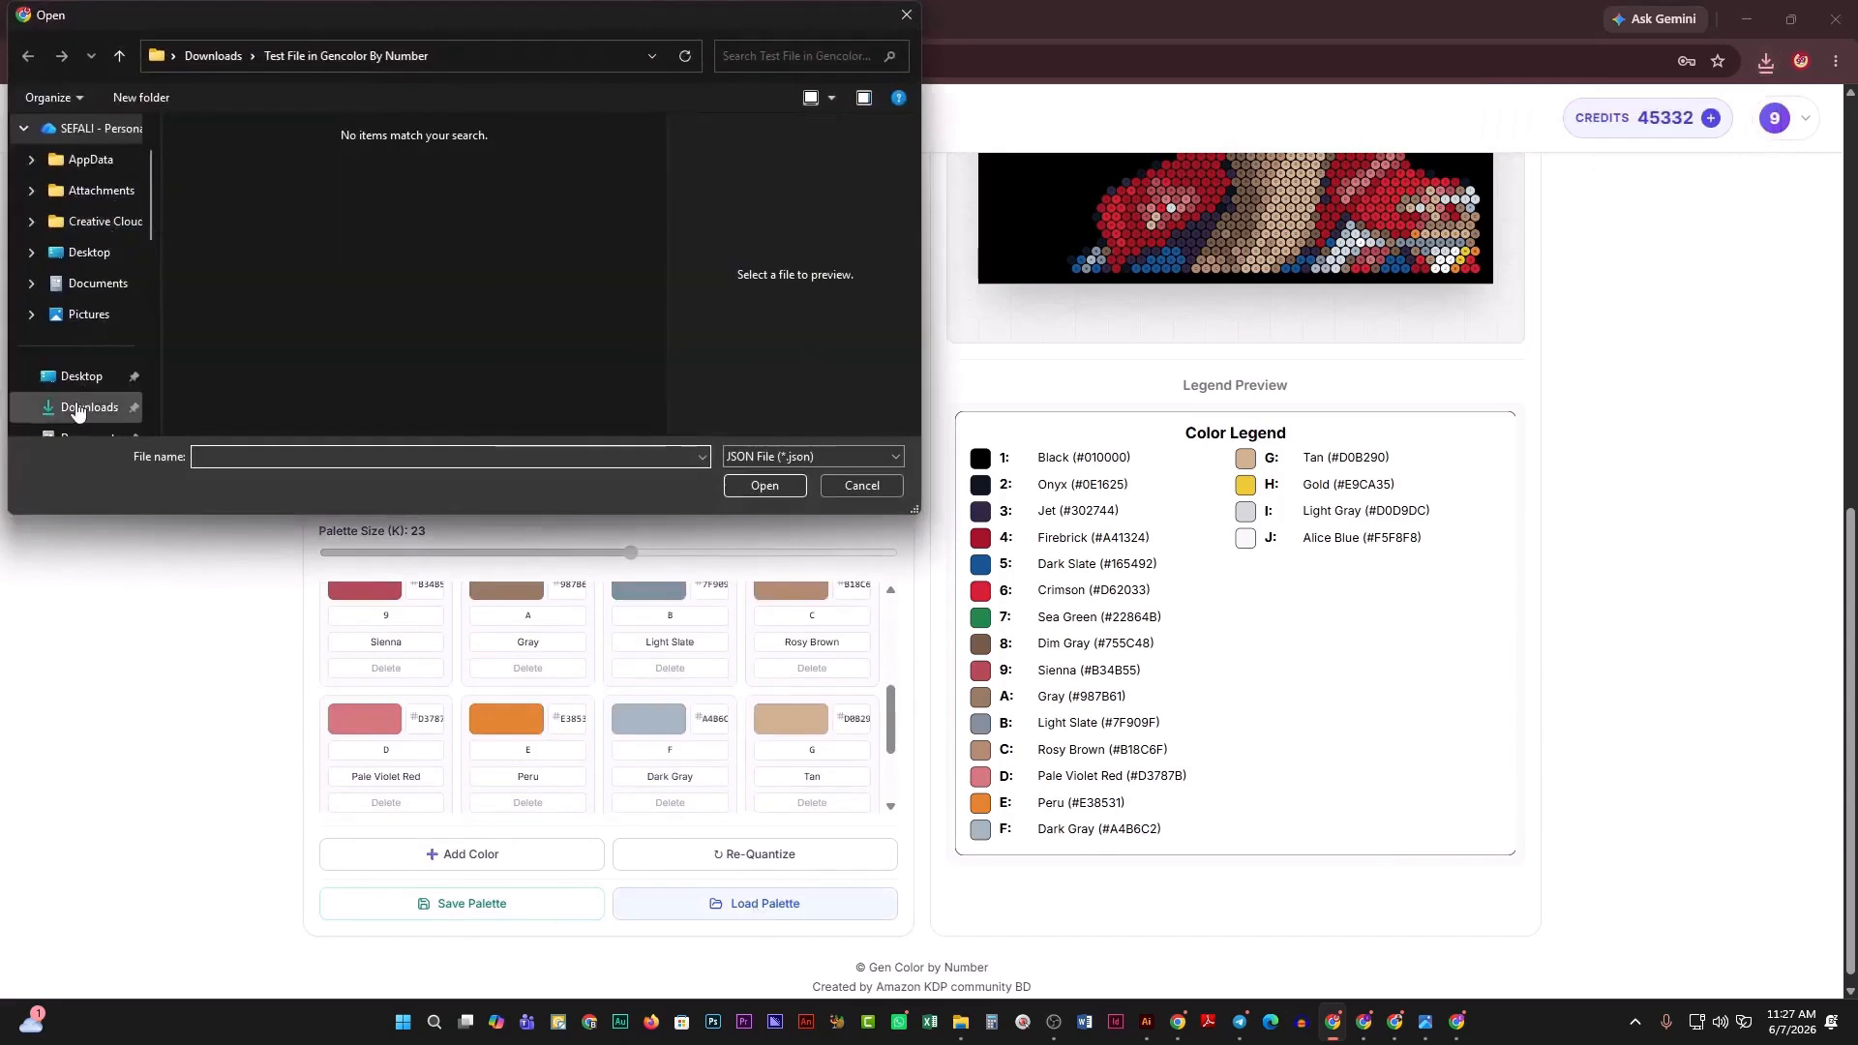
click(89, 376)
click(215, 189)
click(759, 487)
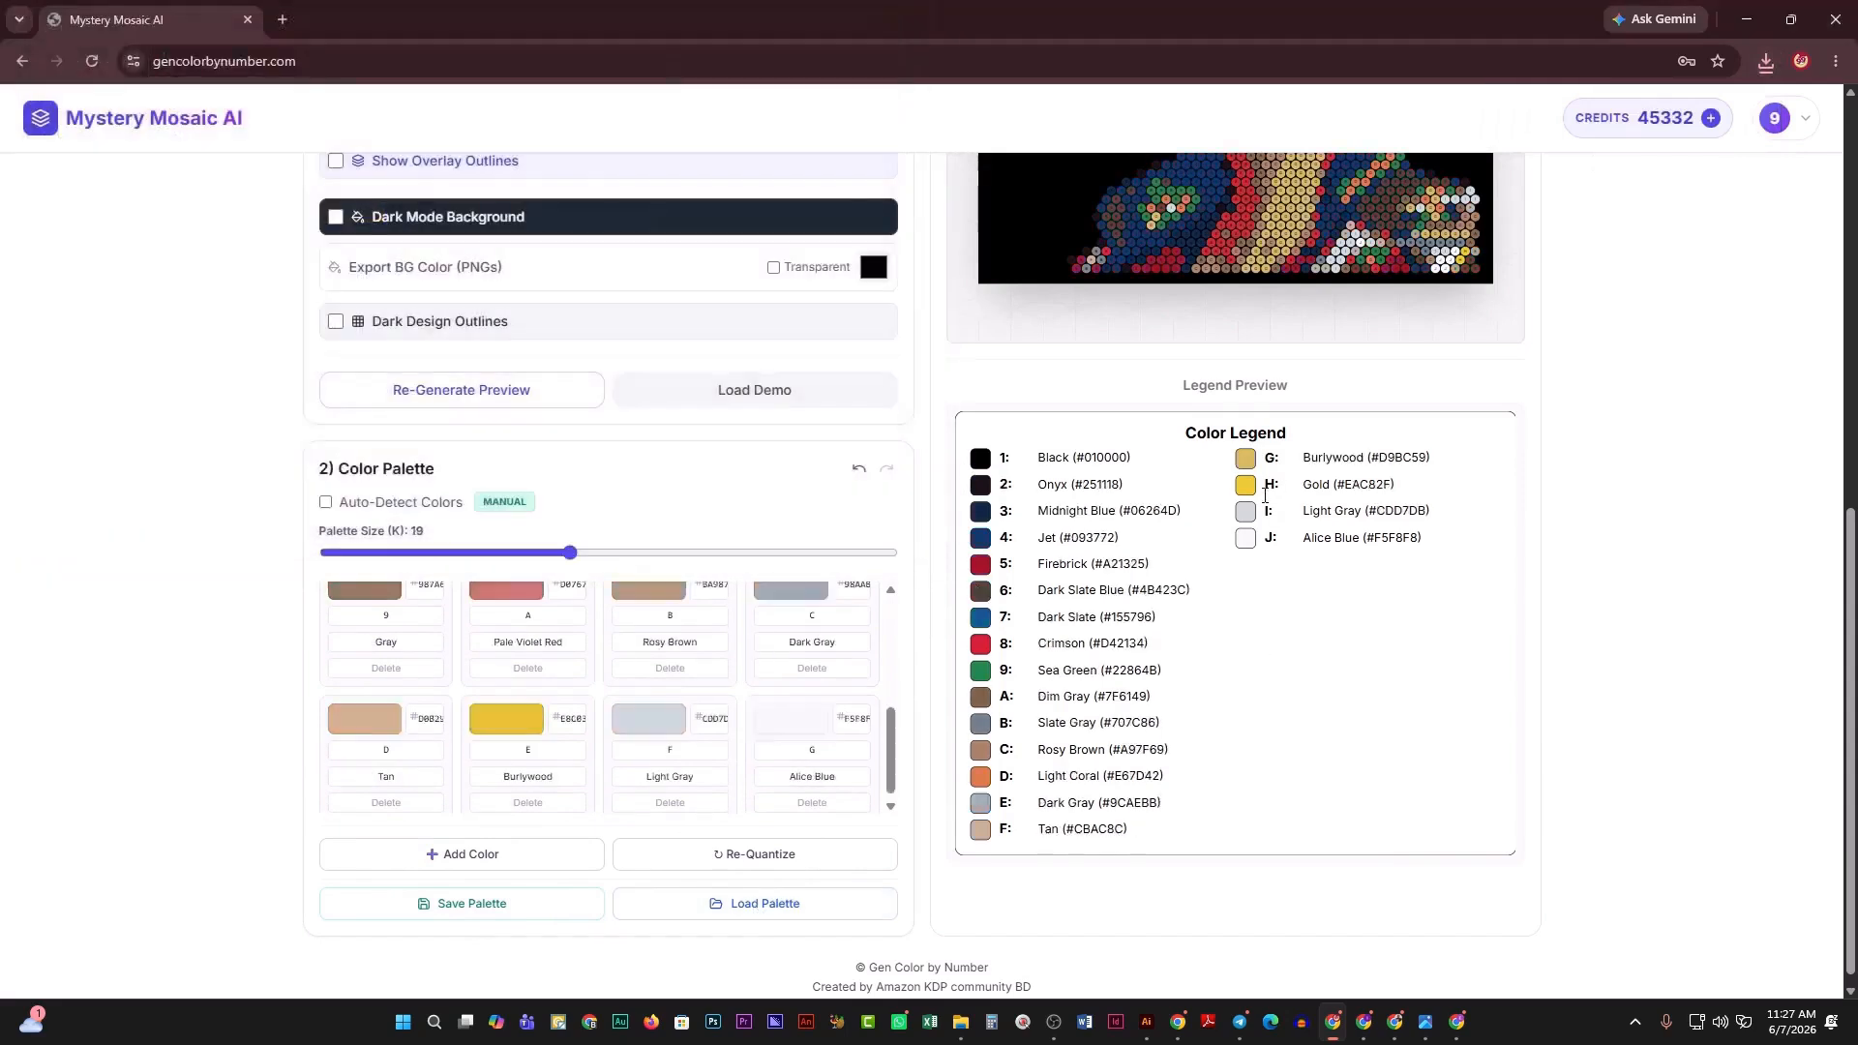
Examine the portrait mosaic, its color legend, and the hex code, symbol and name fields of the palette entries.
scroll(1260, 446, up, 6)
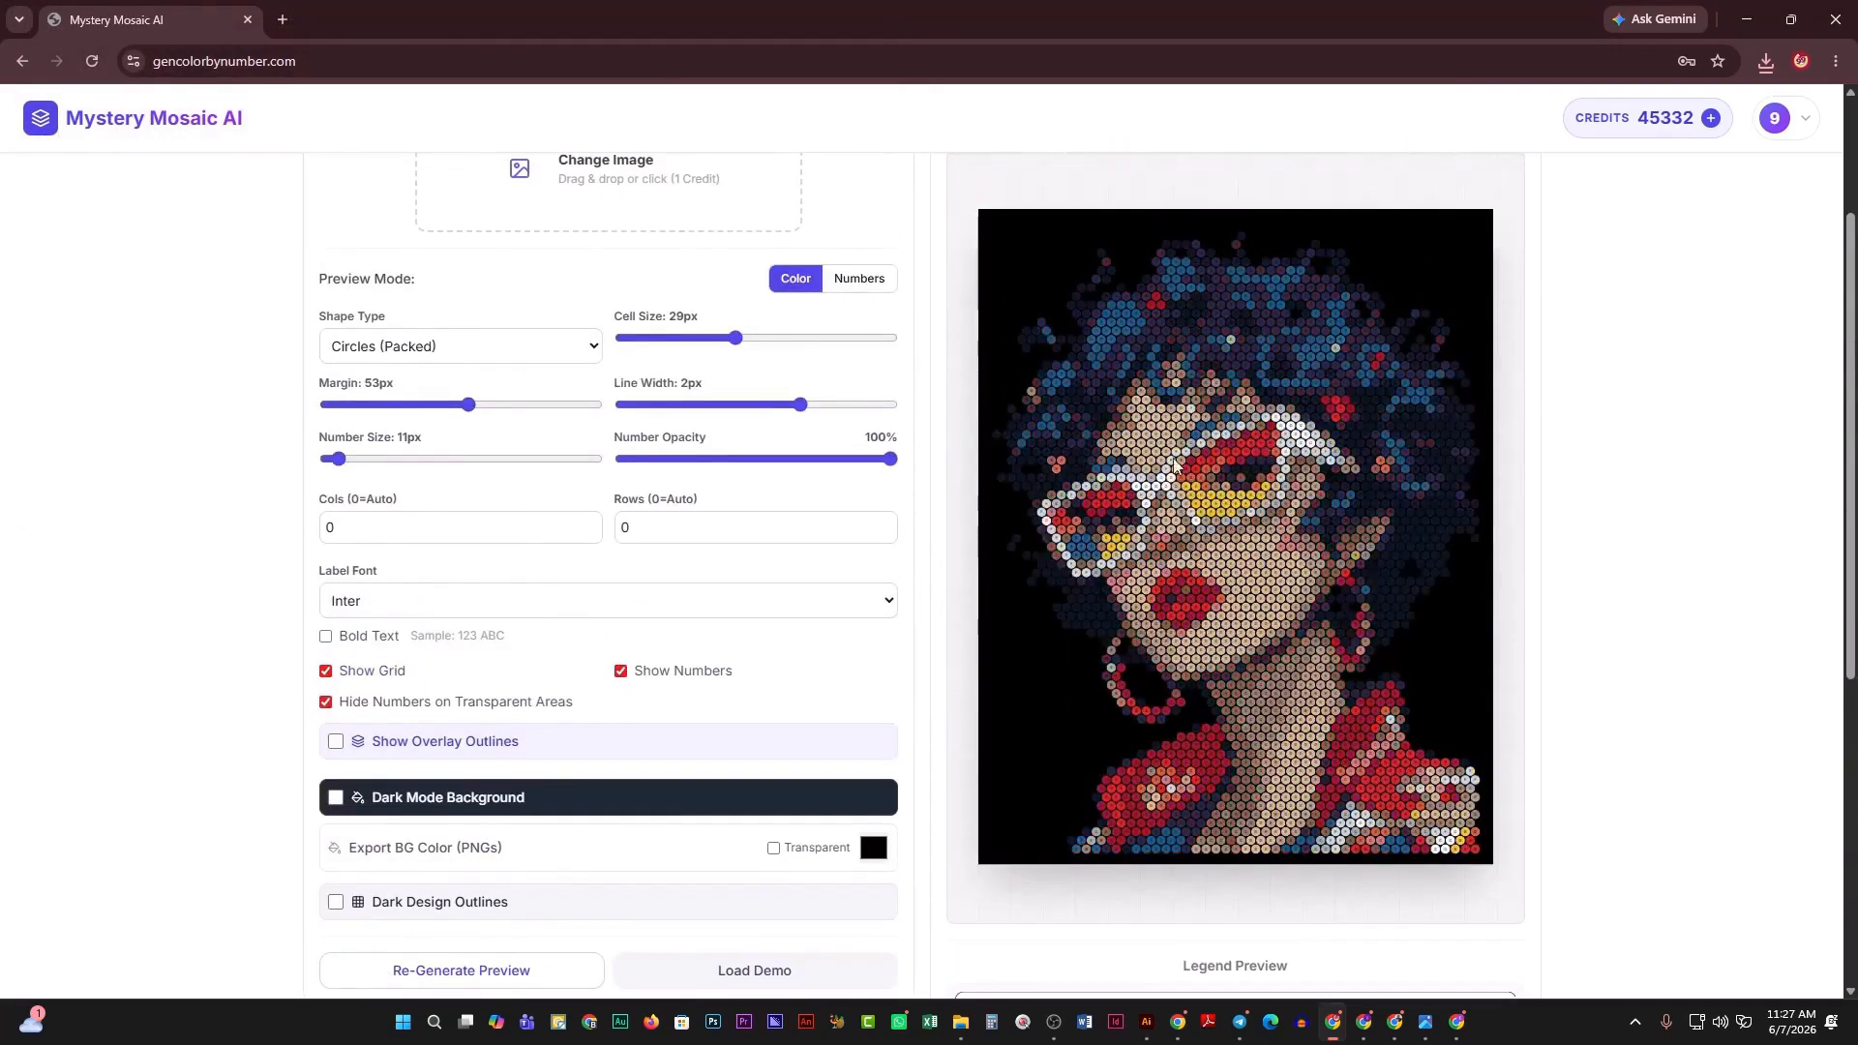
scroll(1218, 499, down, 6)
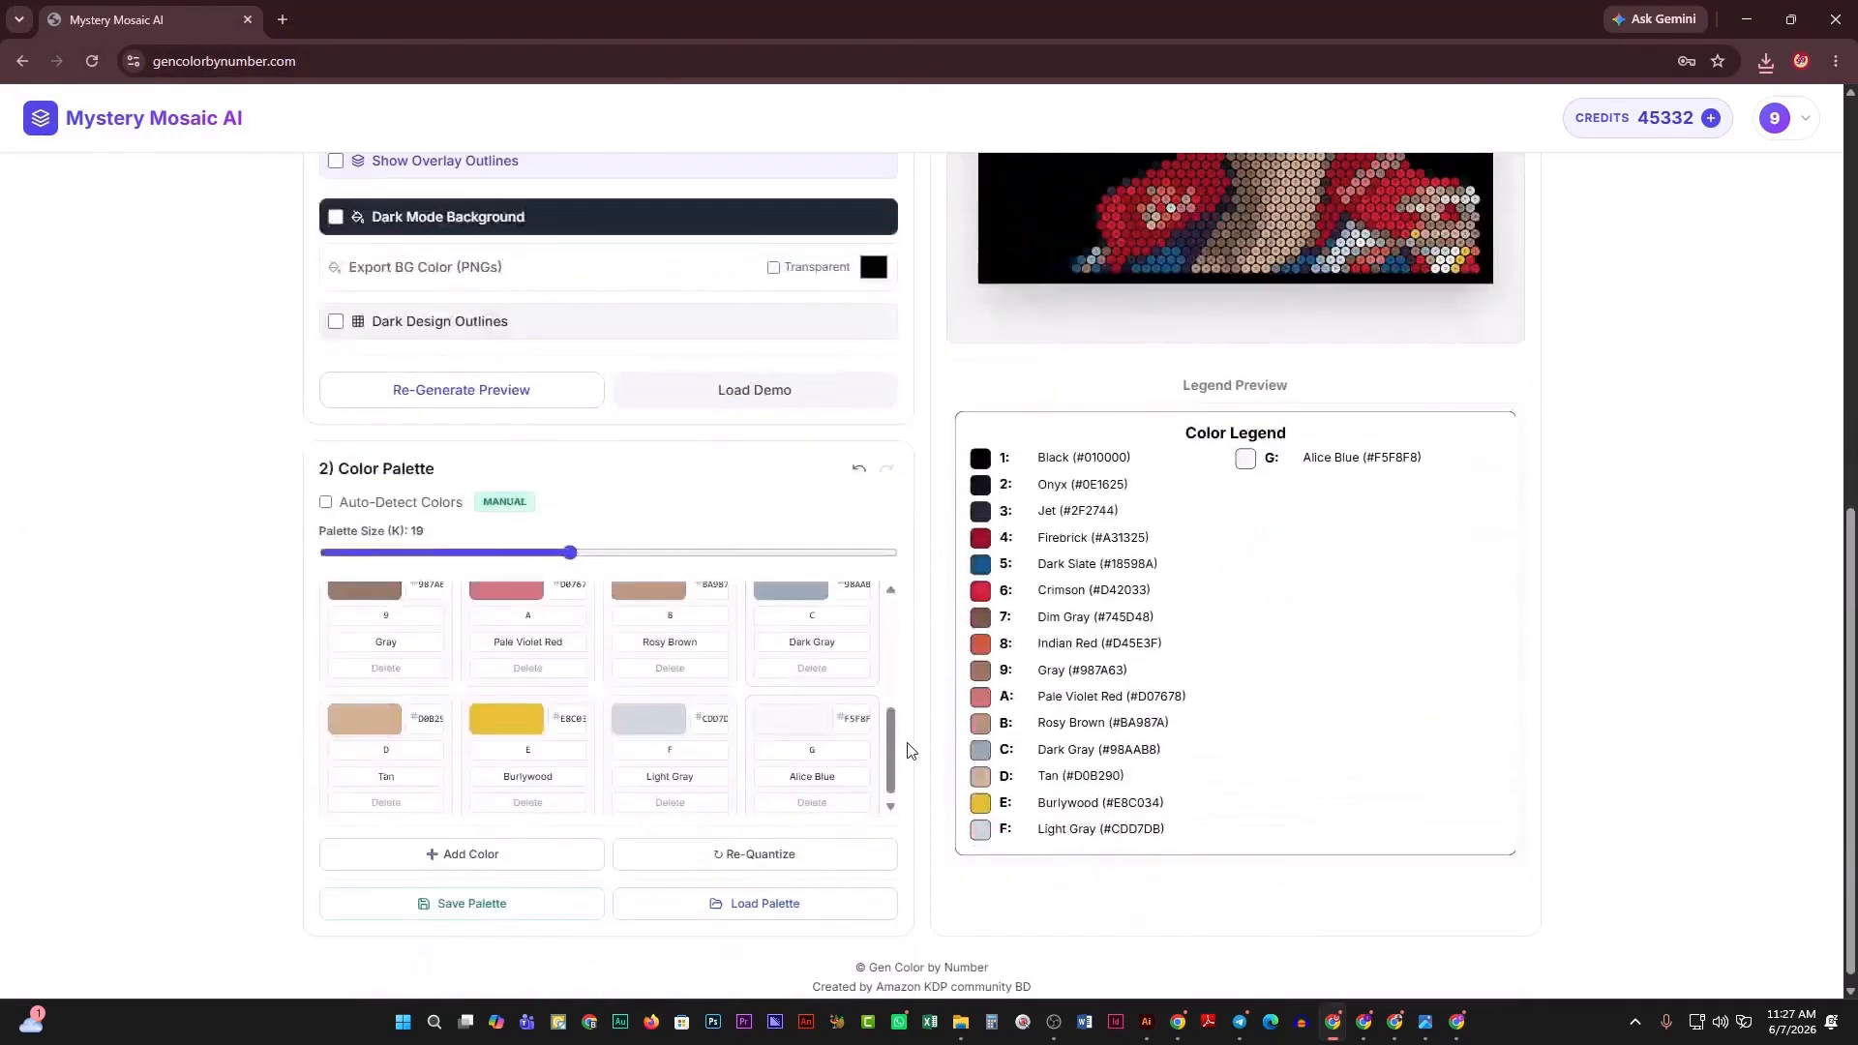
drag(888, 753, 884, 613)
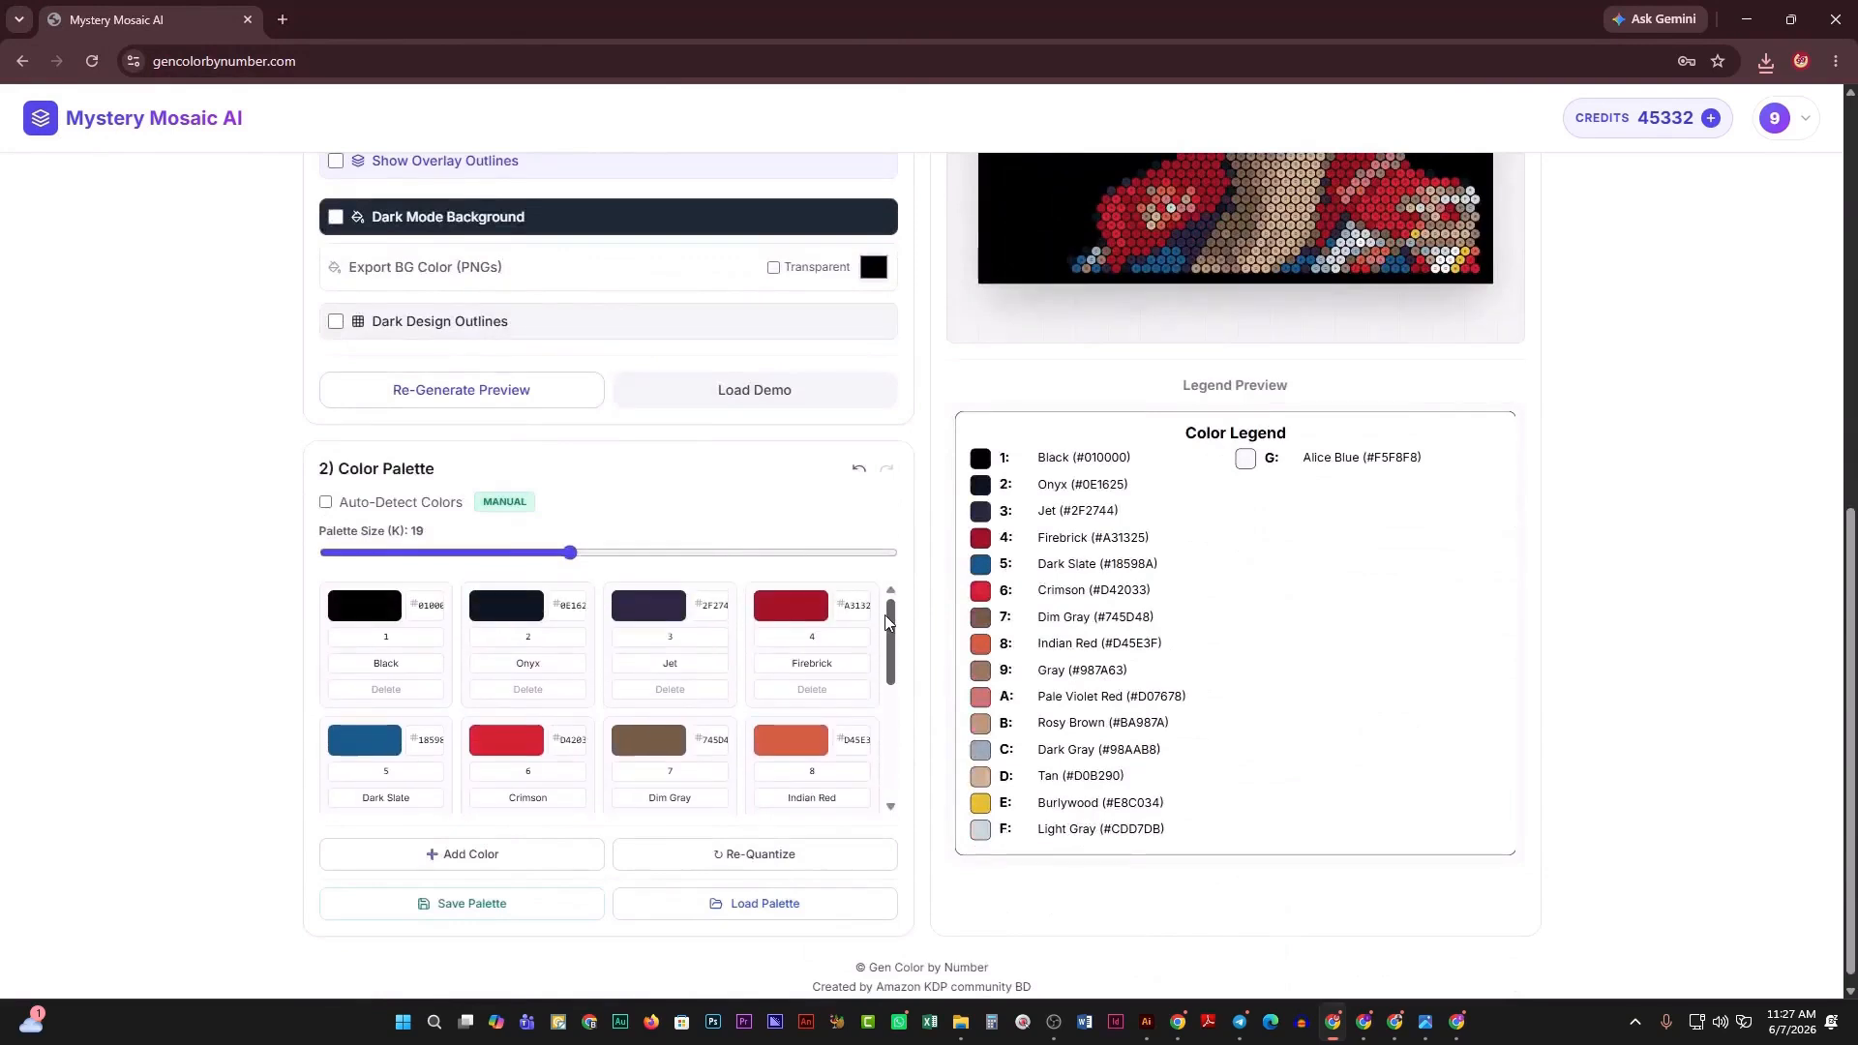
click(421, 605)
click(390, 636)
double_click(385, 663)
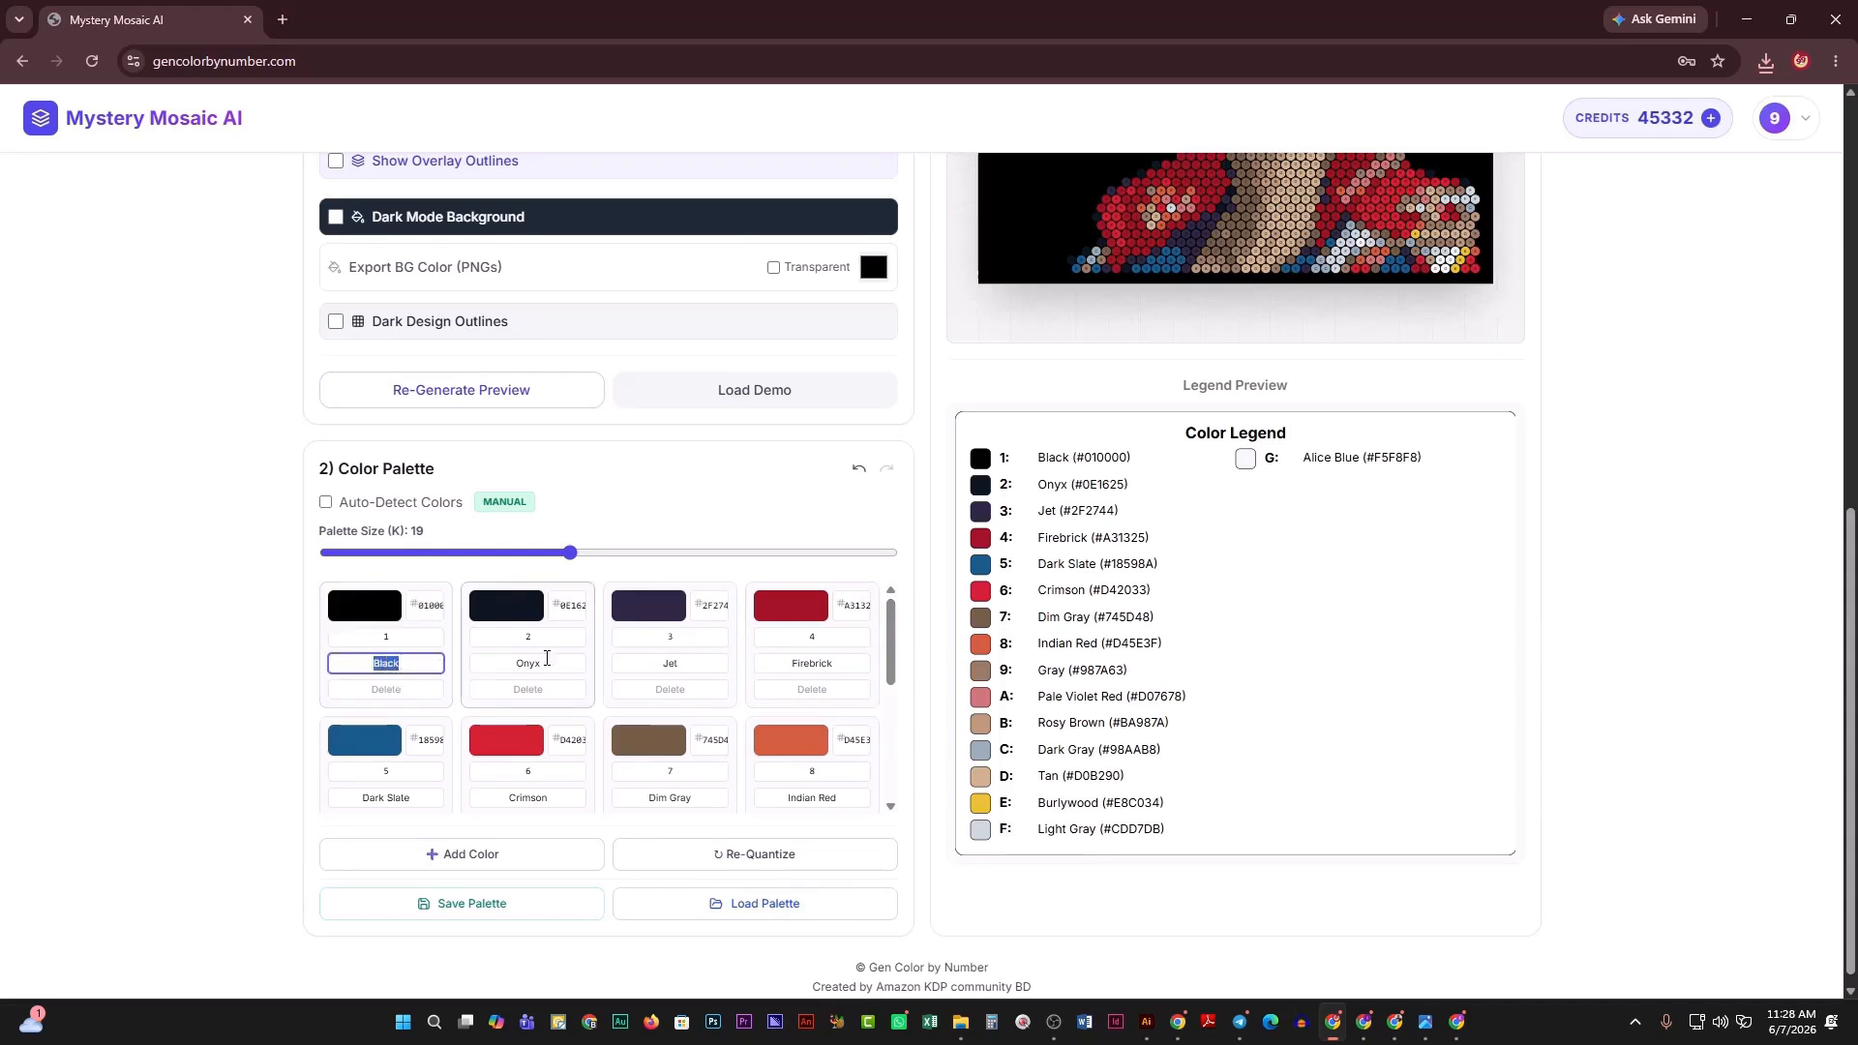
drag(885, 634, 872, 770)
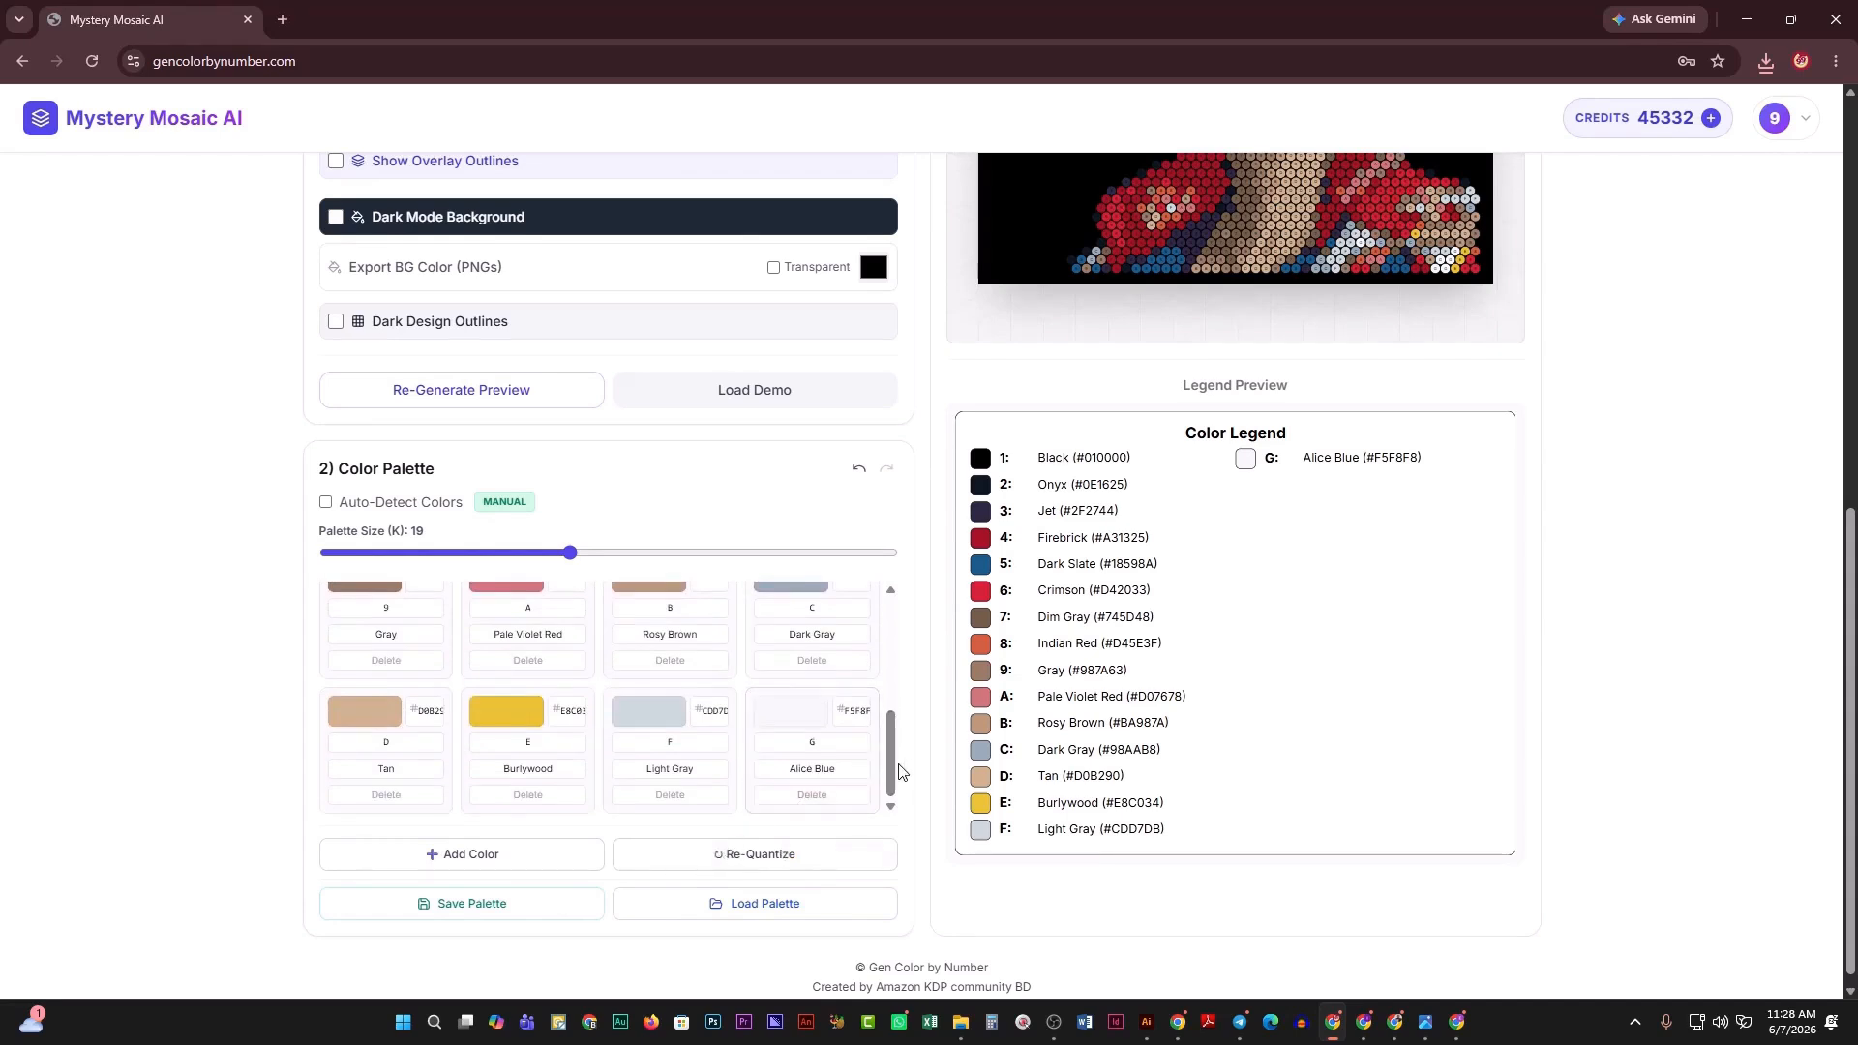
mouse_move(893, 763)
mouse_down()
mouse_move(901, 660)
mouse_move(894, 744)
mouse_up()
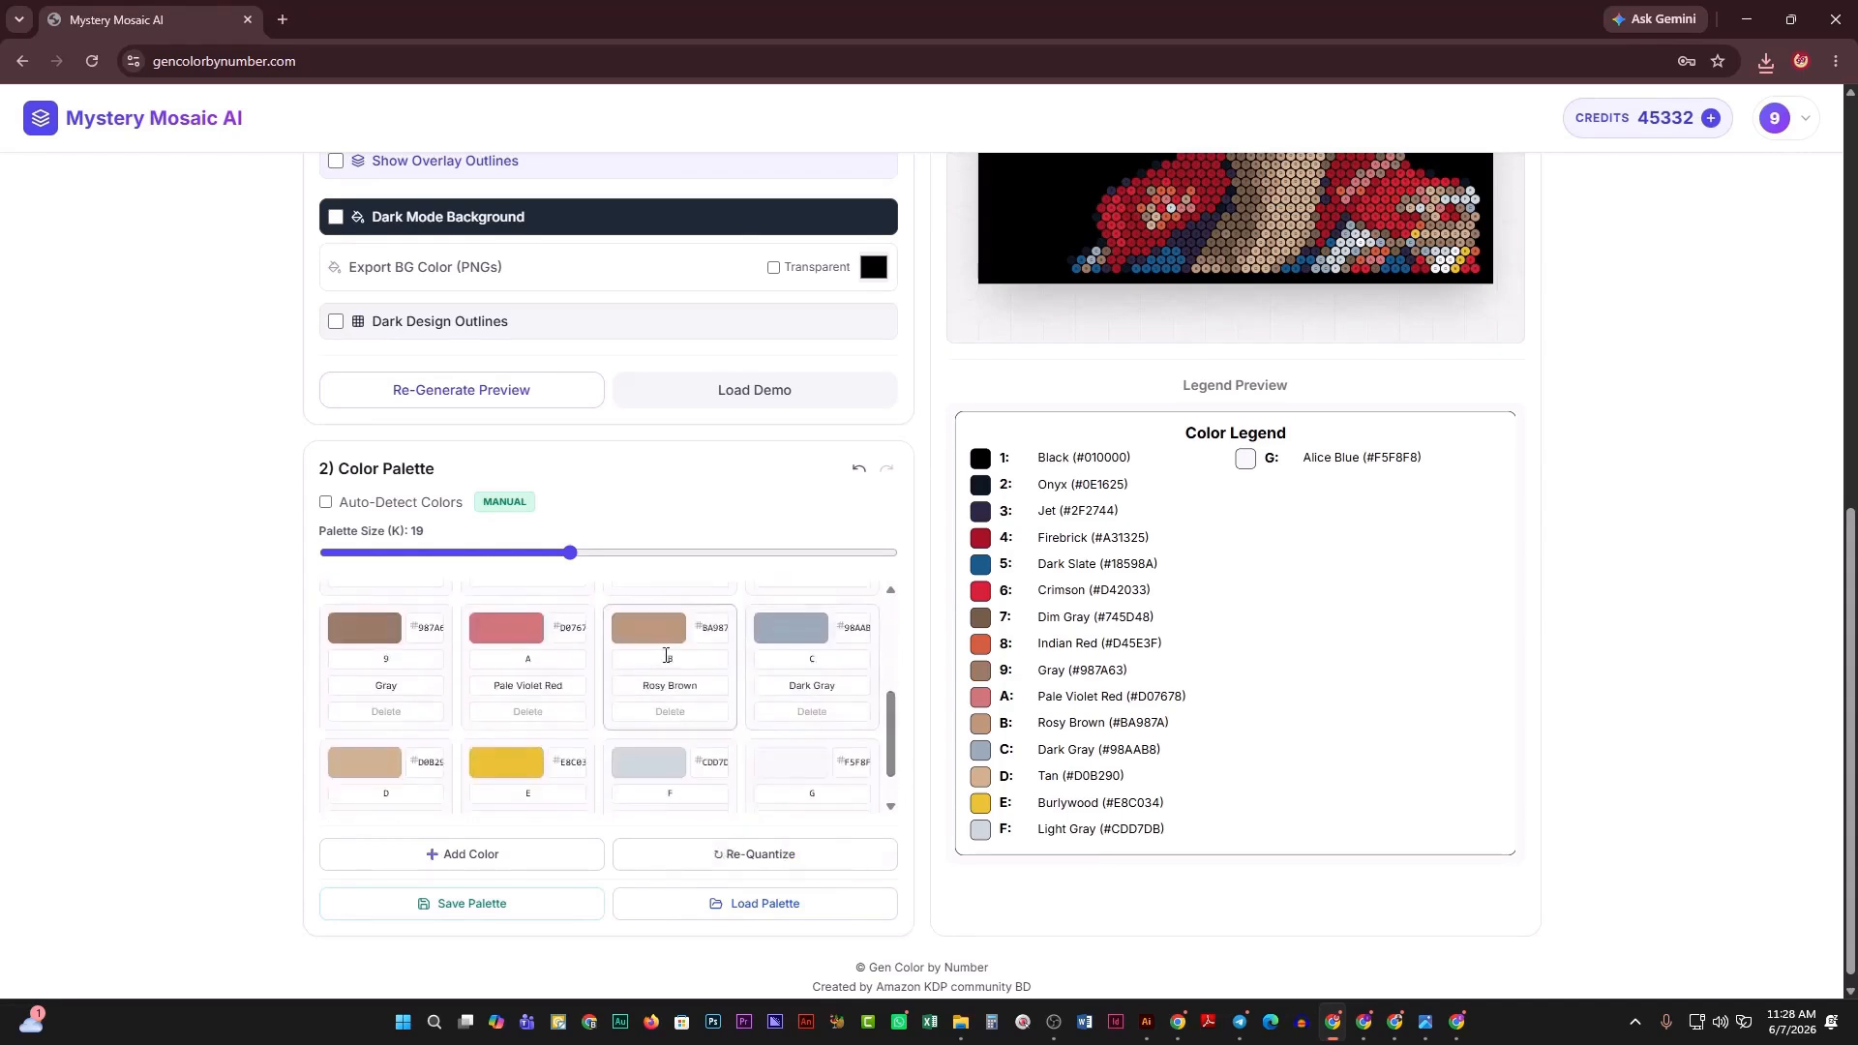
scroll(666, 656, down, 2)
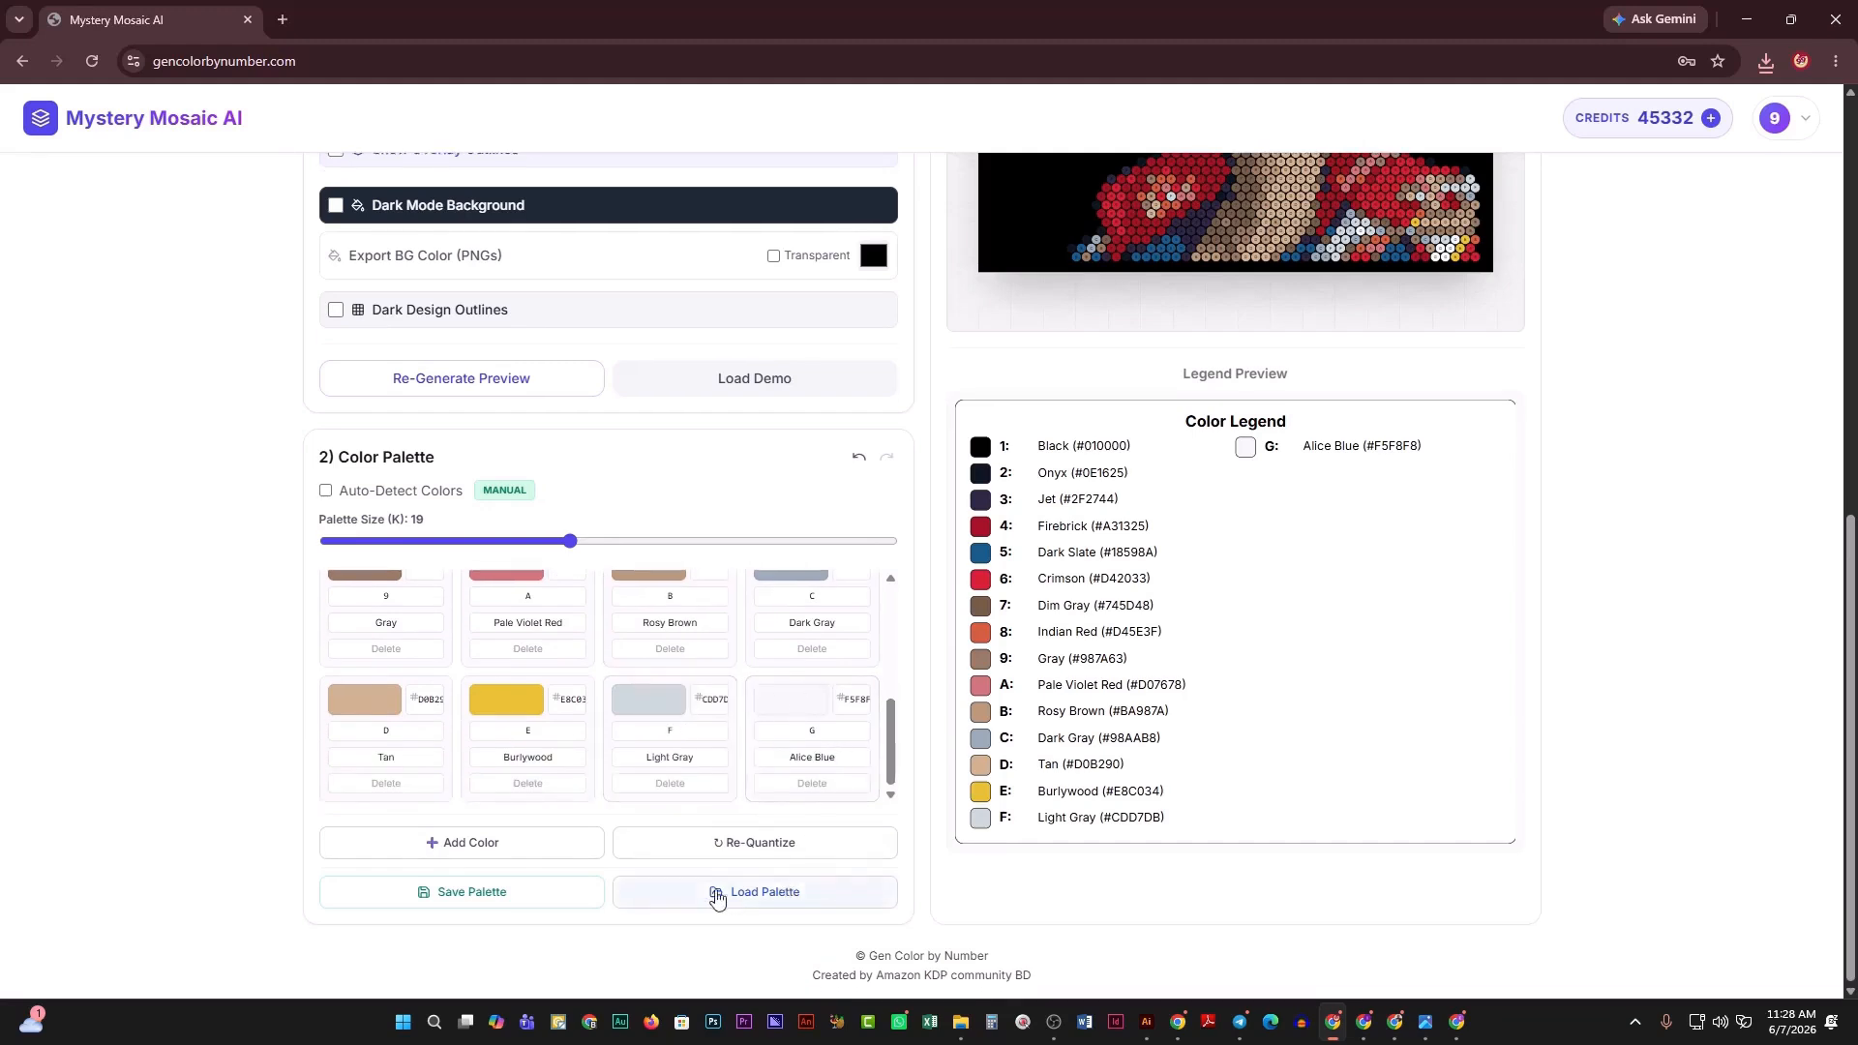
scroll(818, 415, up, 10)
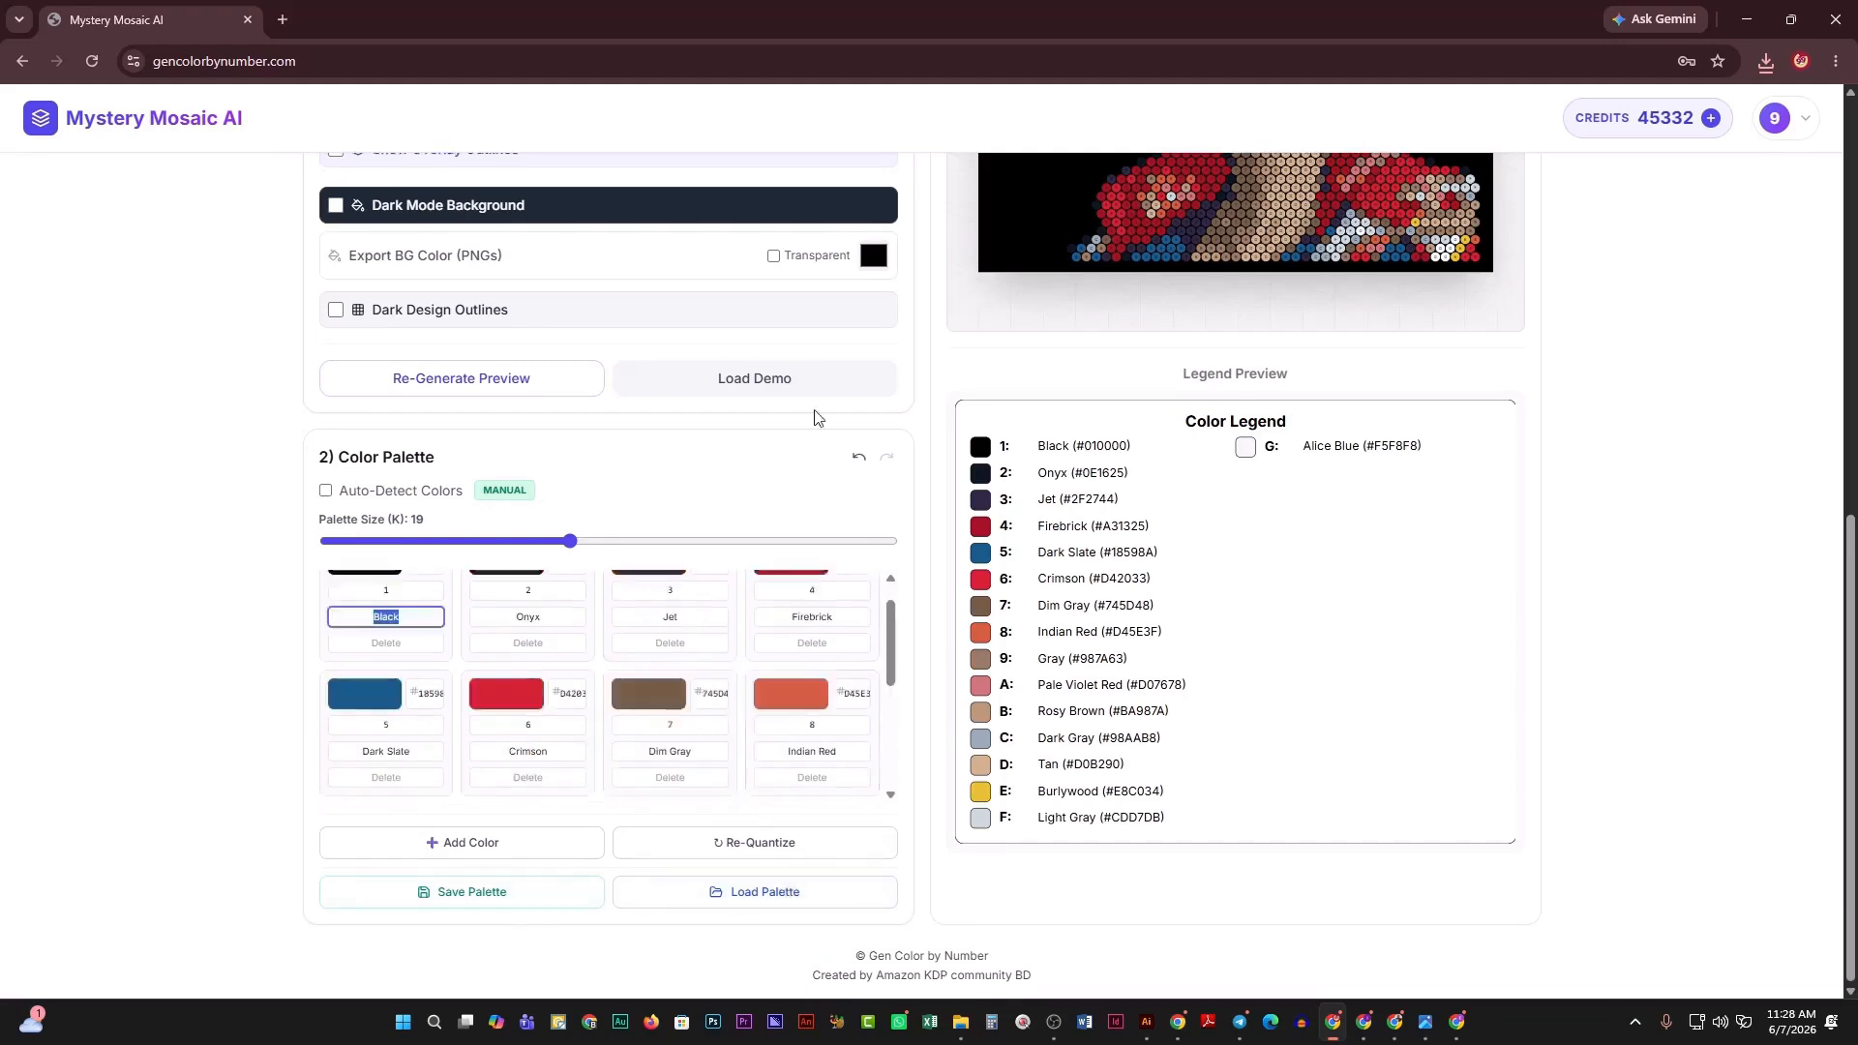
Replace the source image with Puffin_standing_pointing_beak_202605311304.jpeg from the Downloads folder.
click(673, 408)
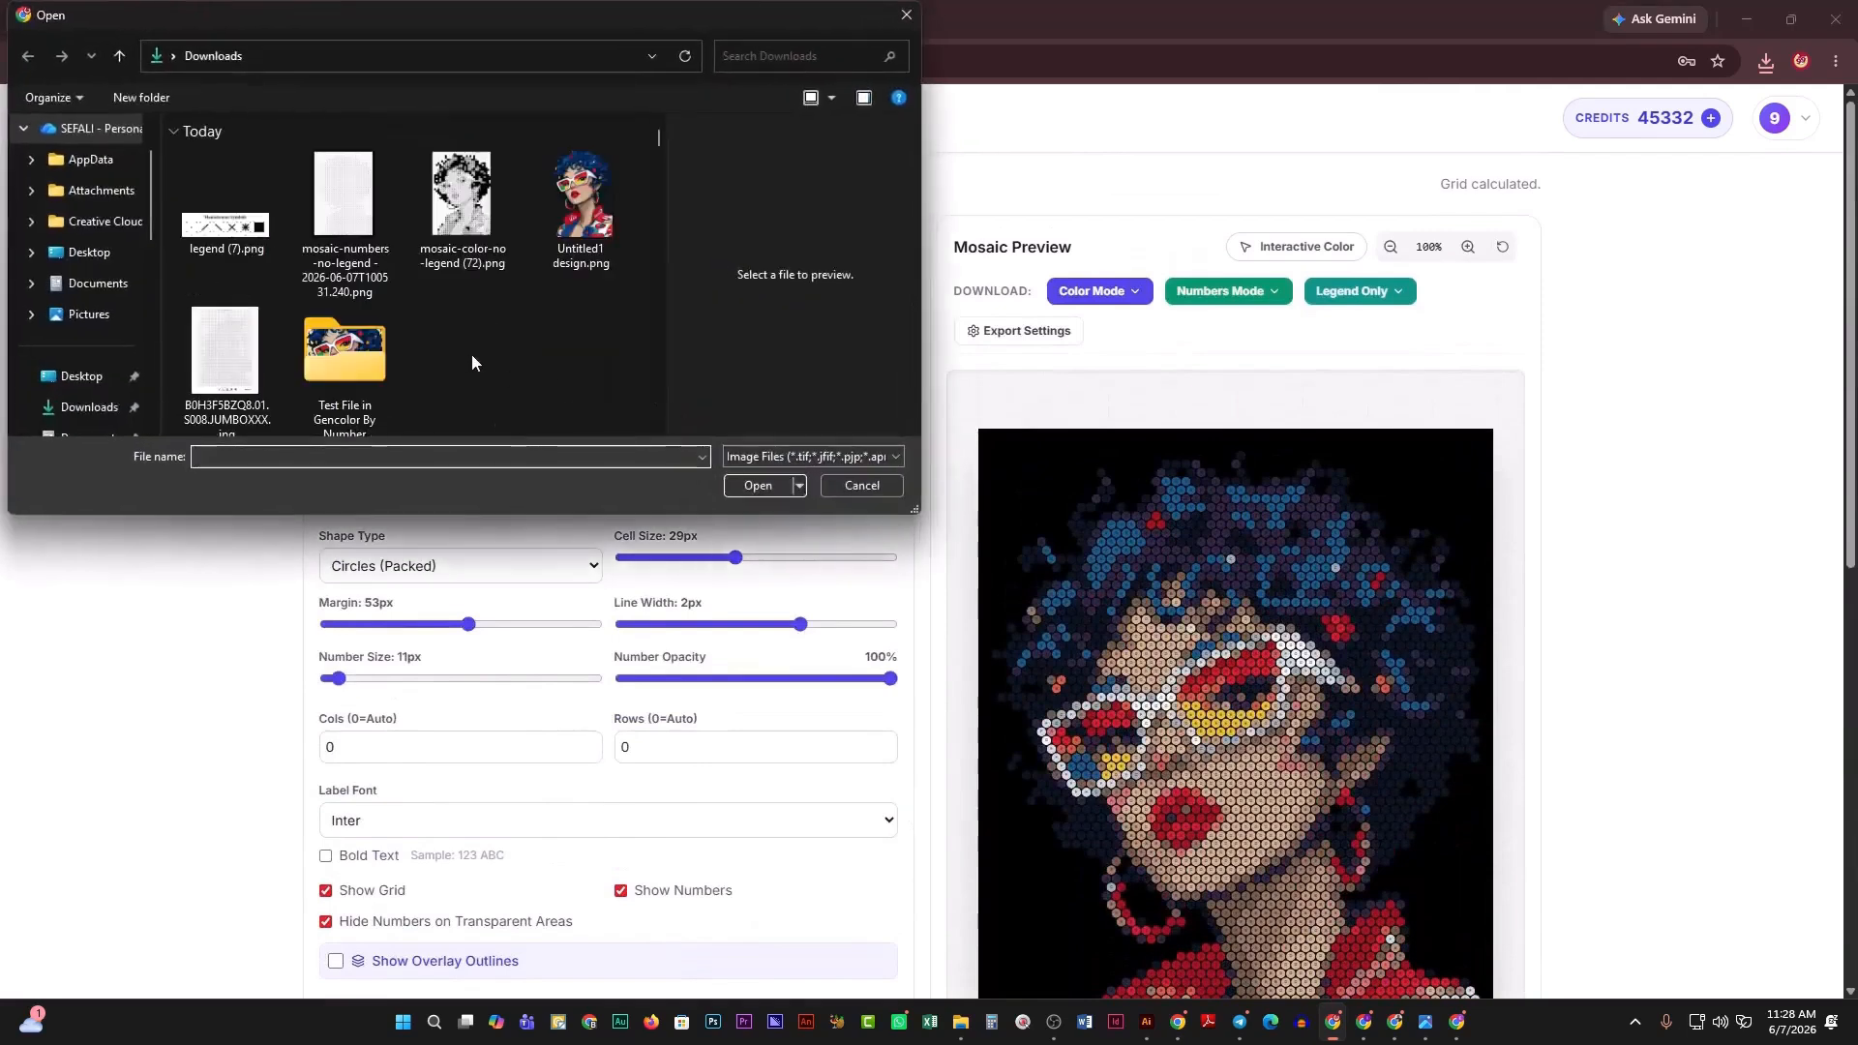
scroll(554, 282, down, 2)
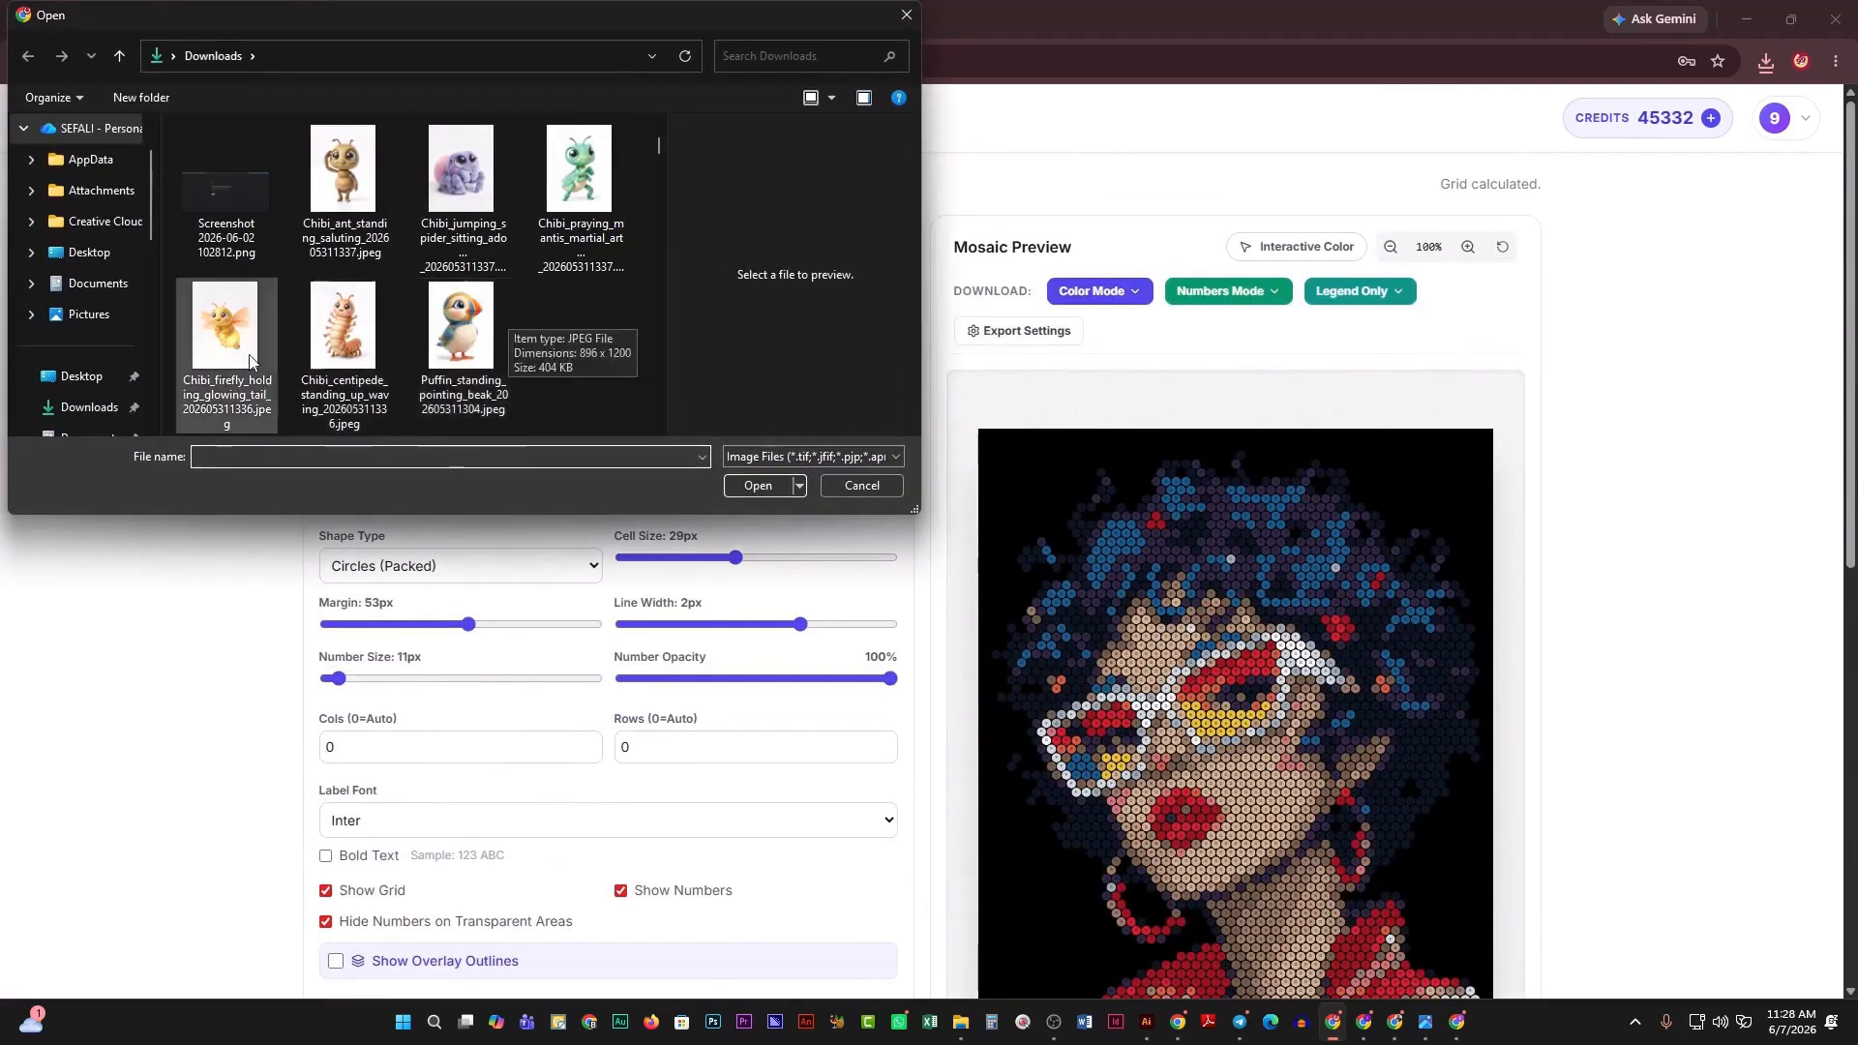
click(478, 351)
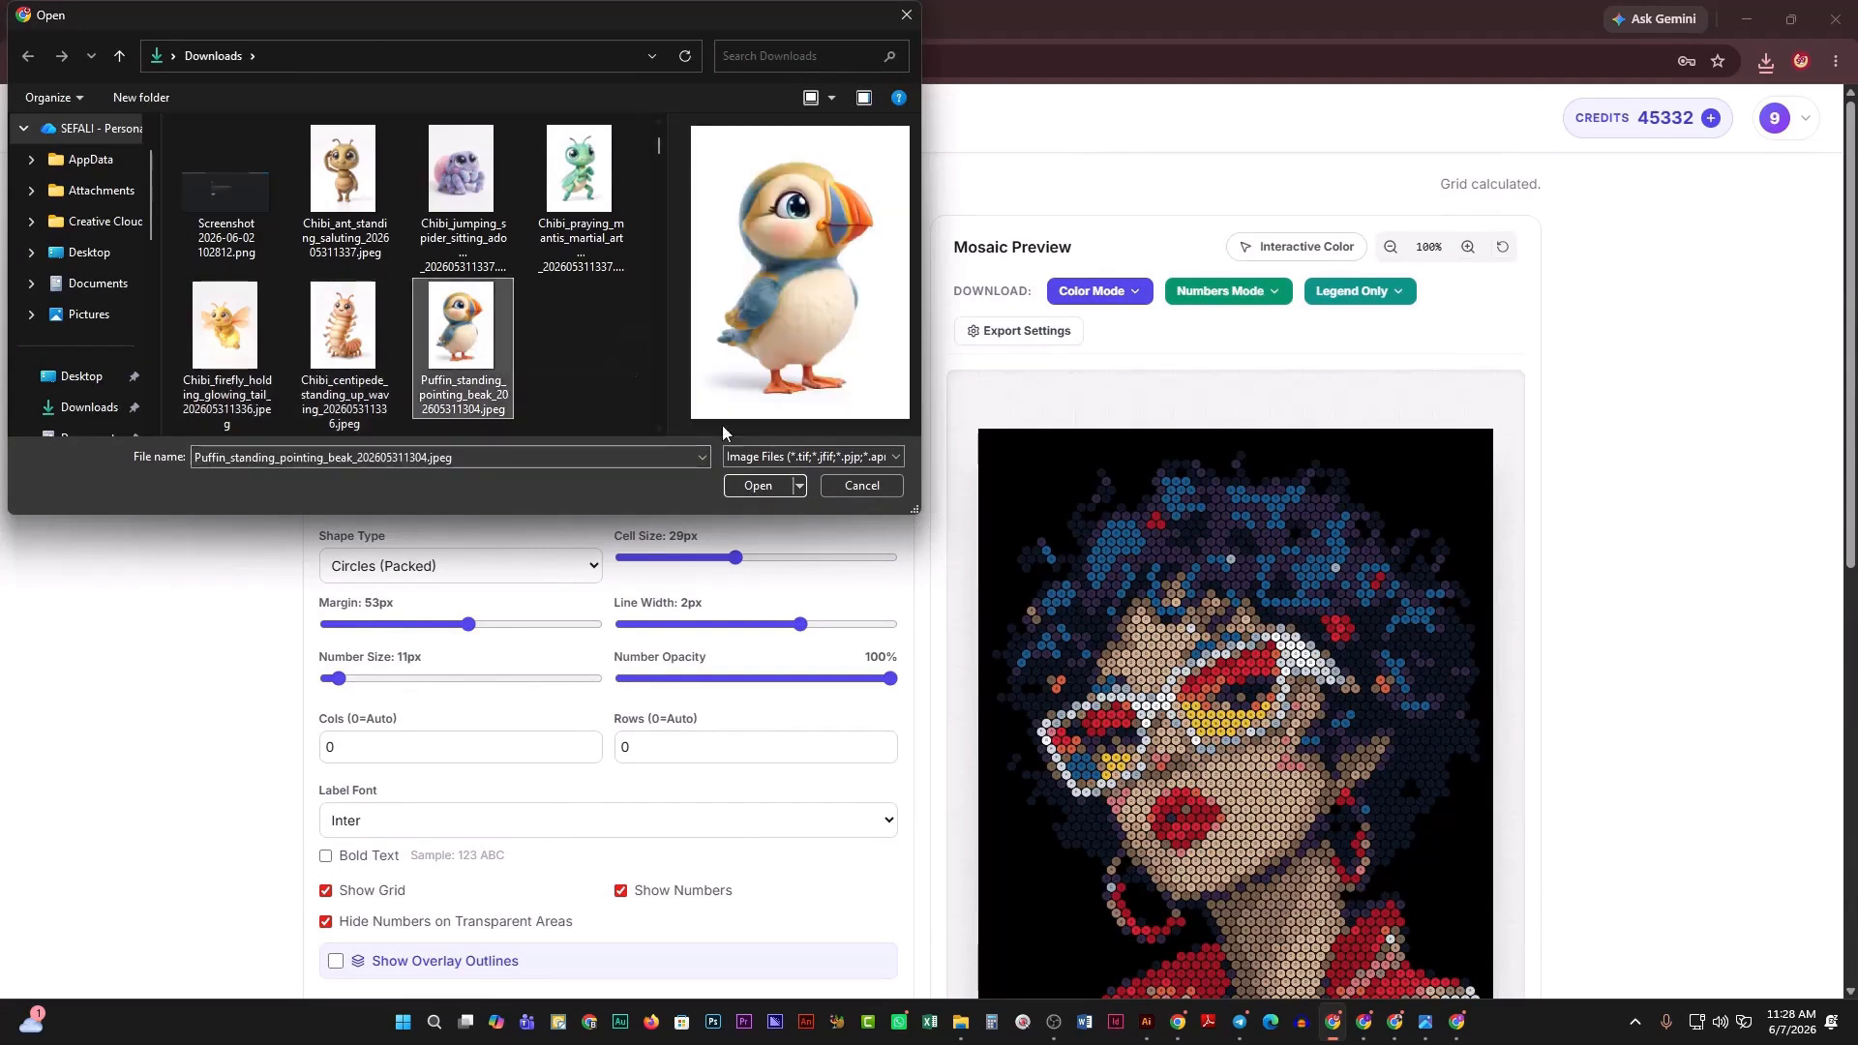
click(756, 485)
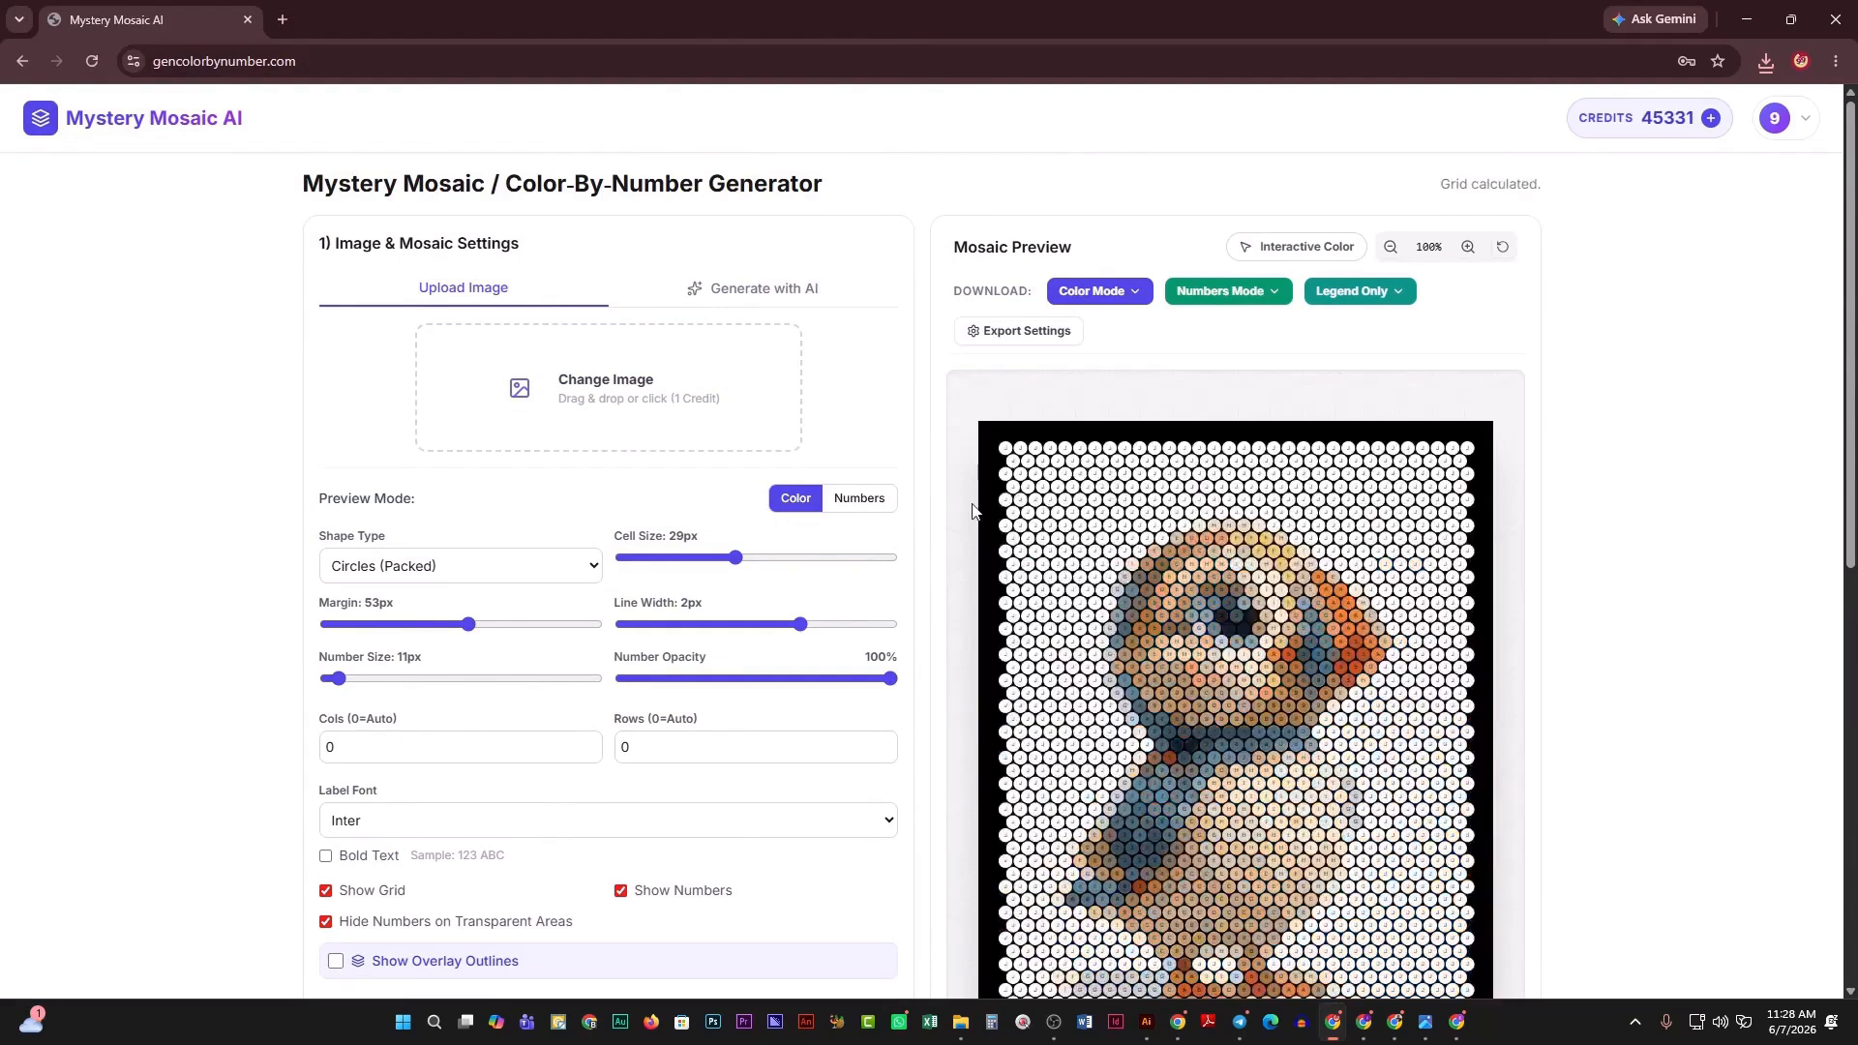
Load the palette file master-palette (3).json into the puffin mosaic.
scroll(973, 505, down, 2)
scroll(1039, 522, up, 2)
scroll(1005, 529, down, 3)
scroll(1007, 534, down, 4)
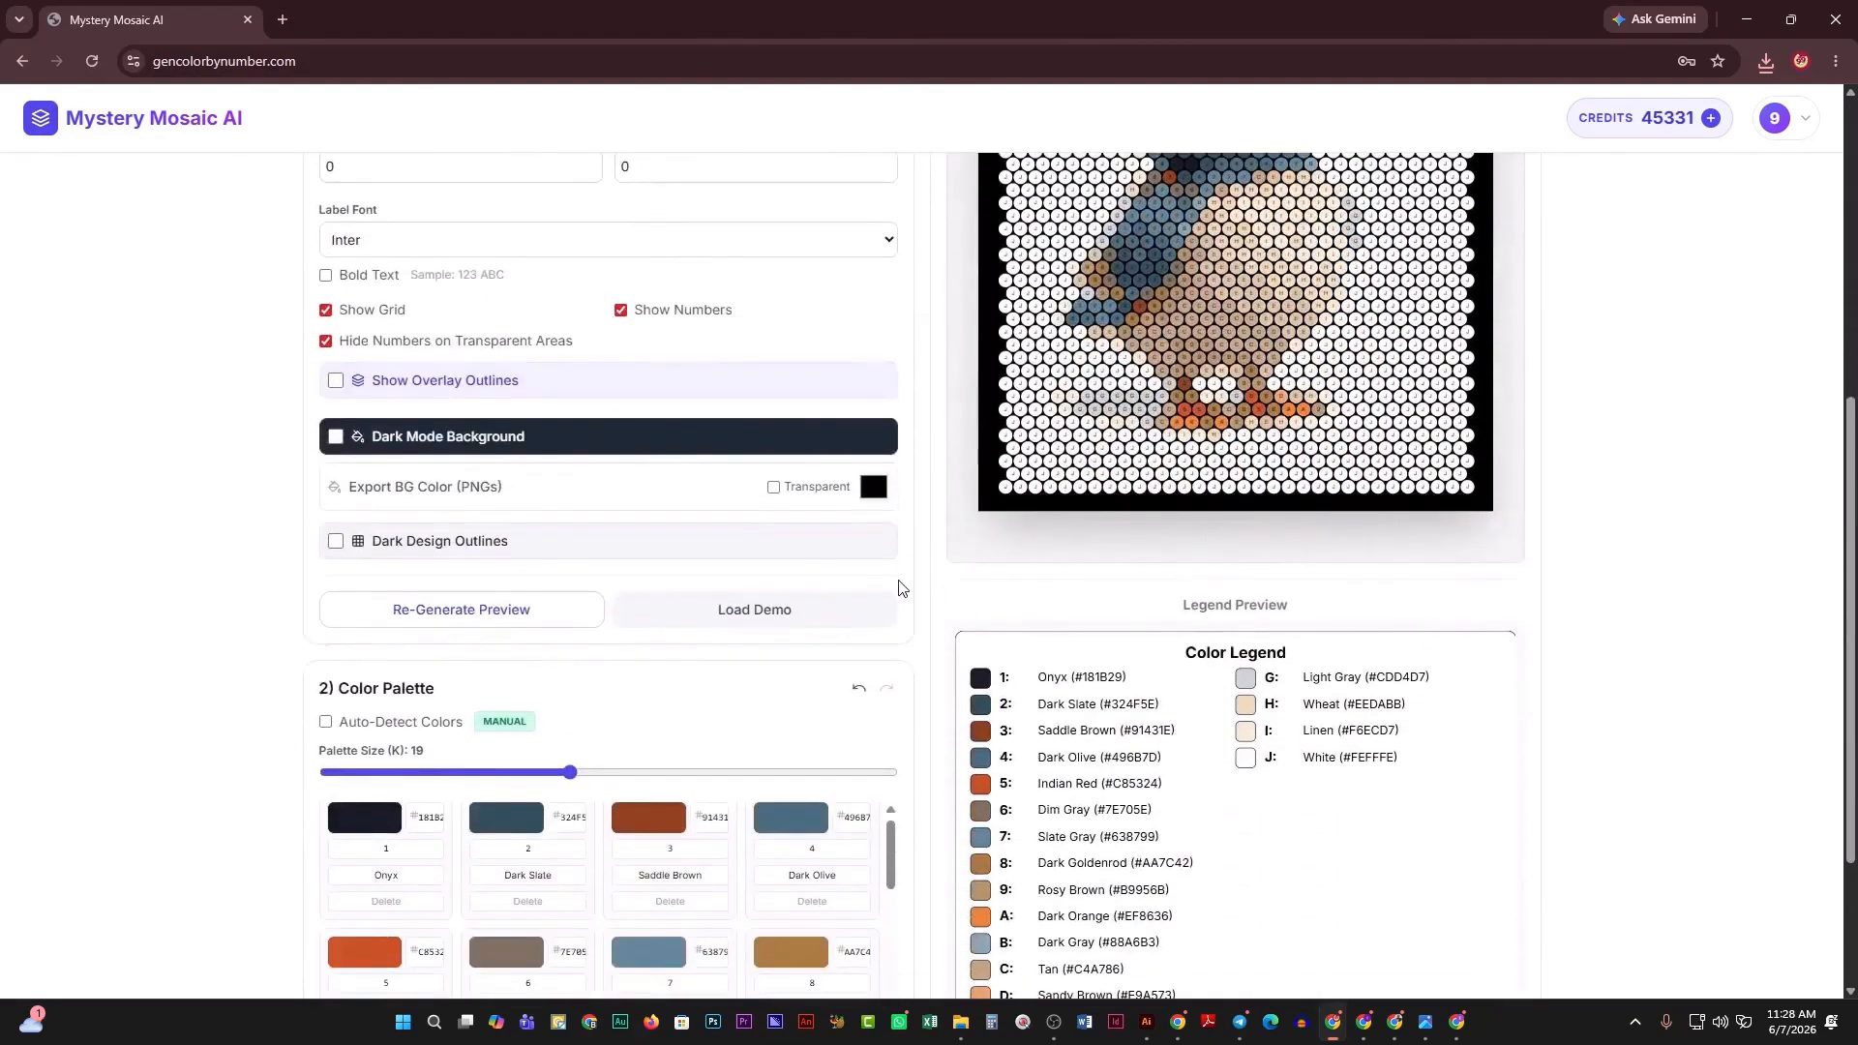
scroll(771, 535, up, 1)
scroll(746, 655, down, 5)
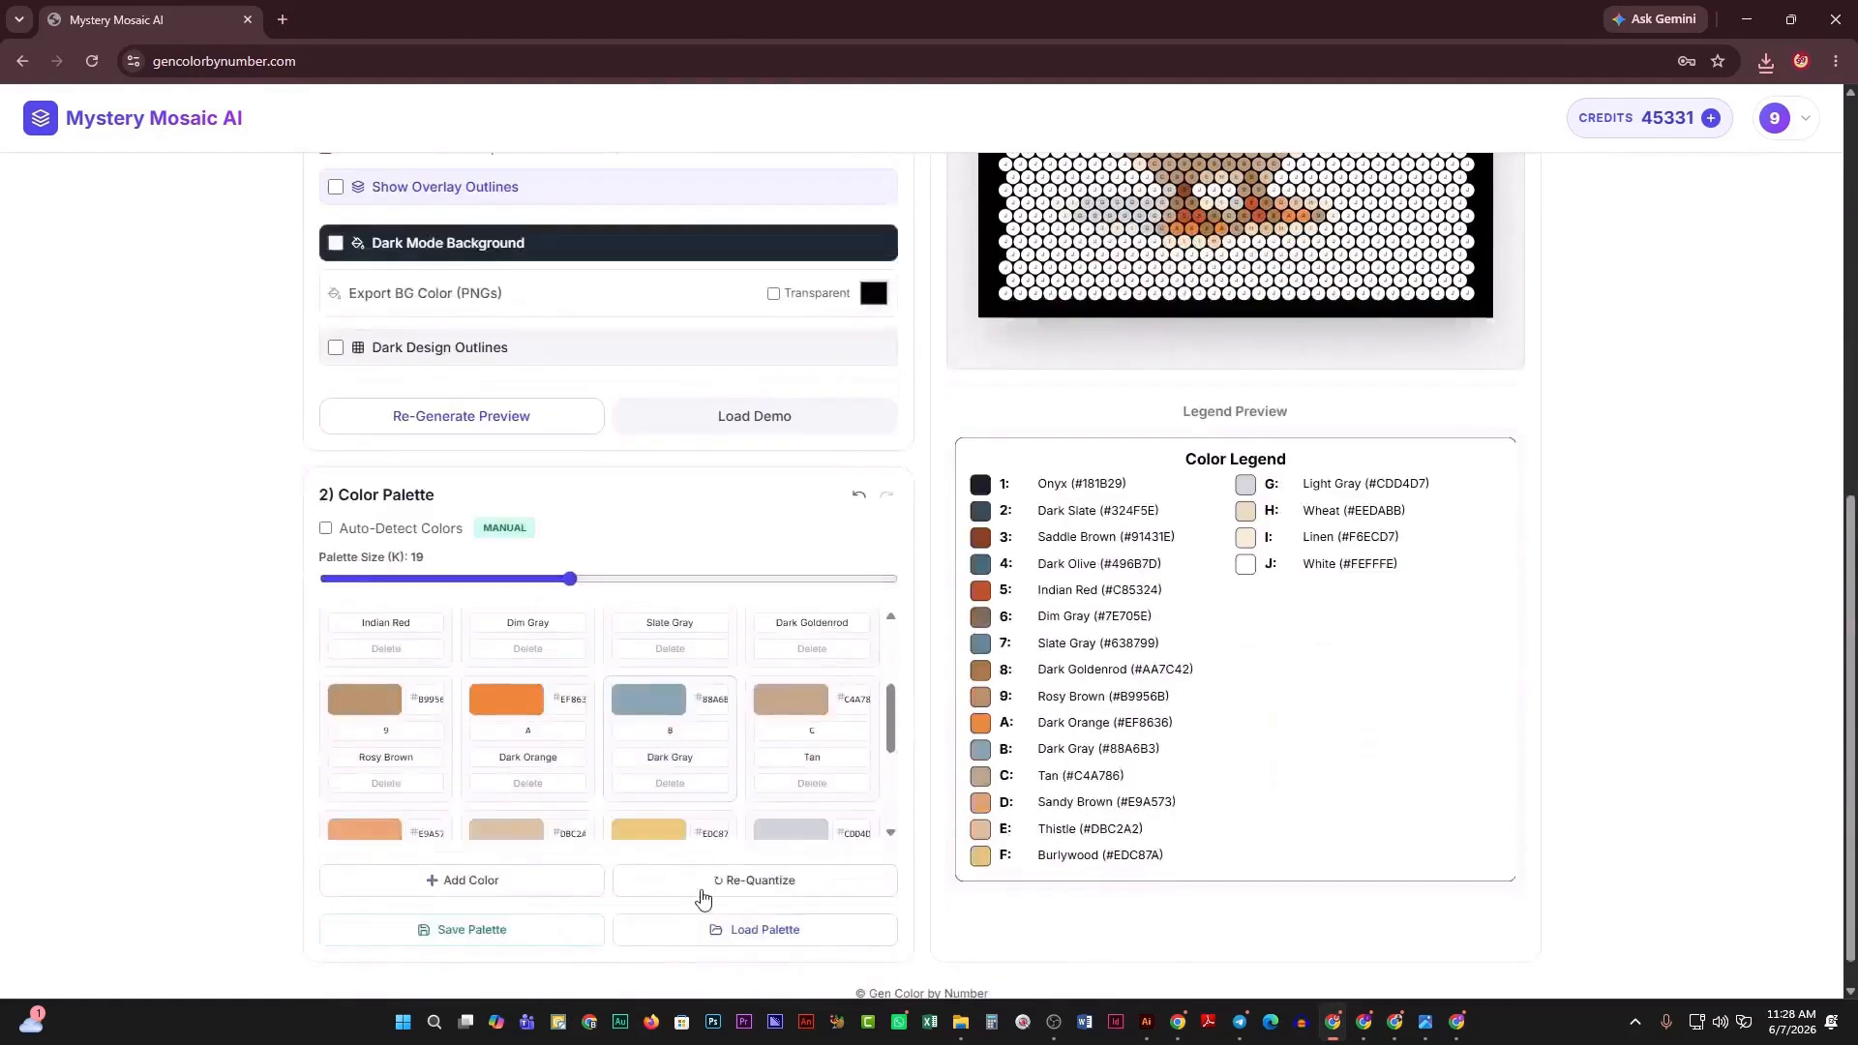
click(717, 931)
click(252, 223)
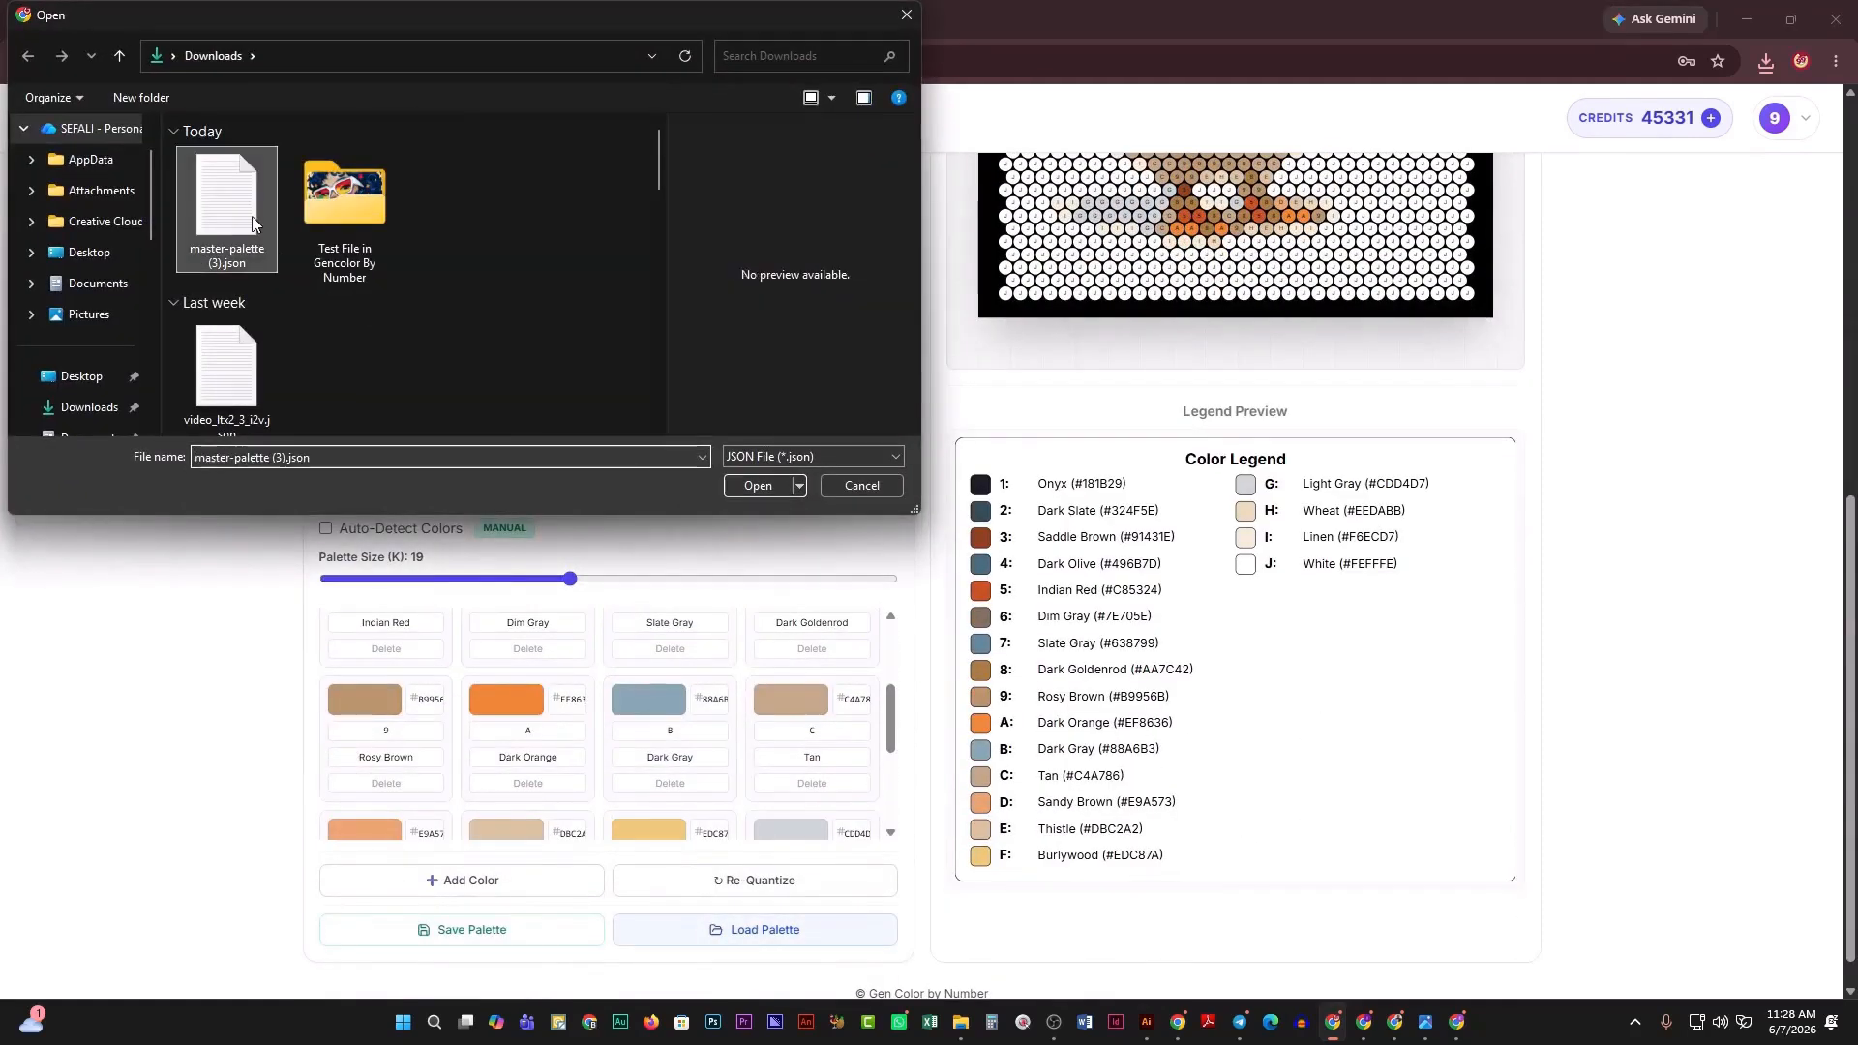
click(781, 482)
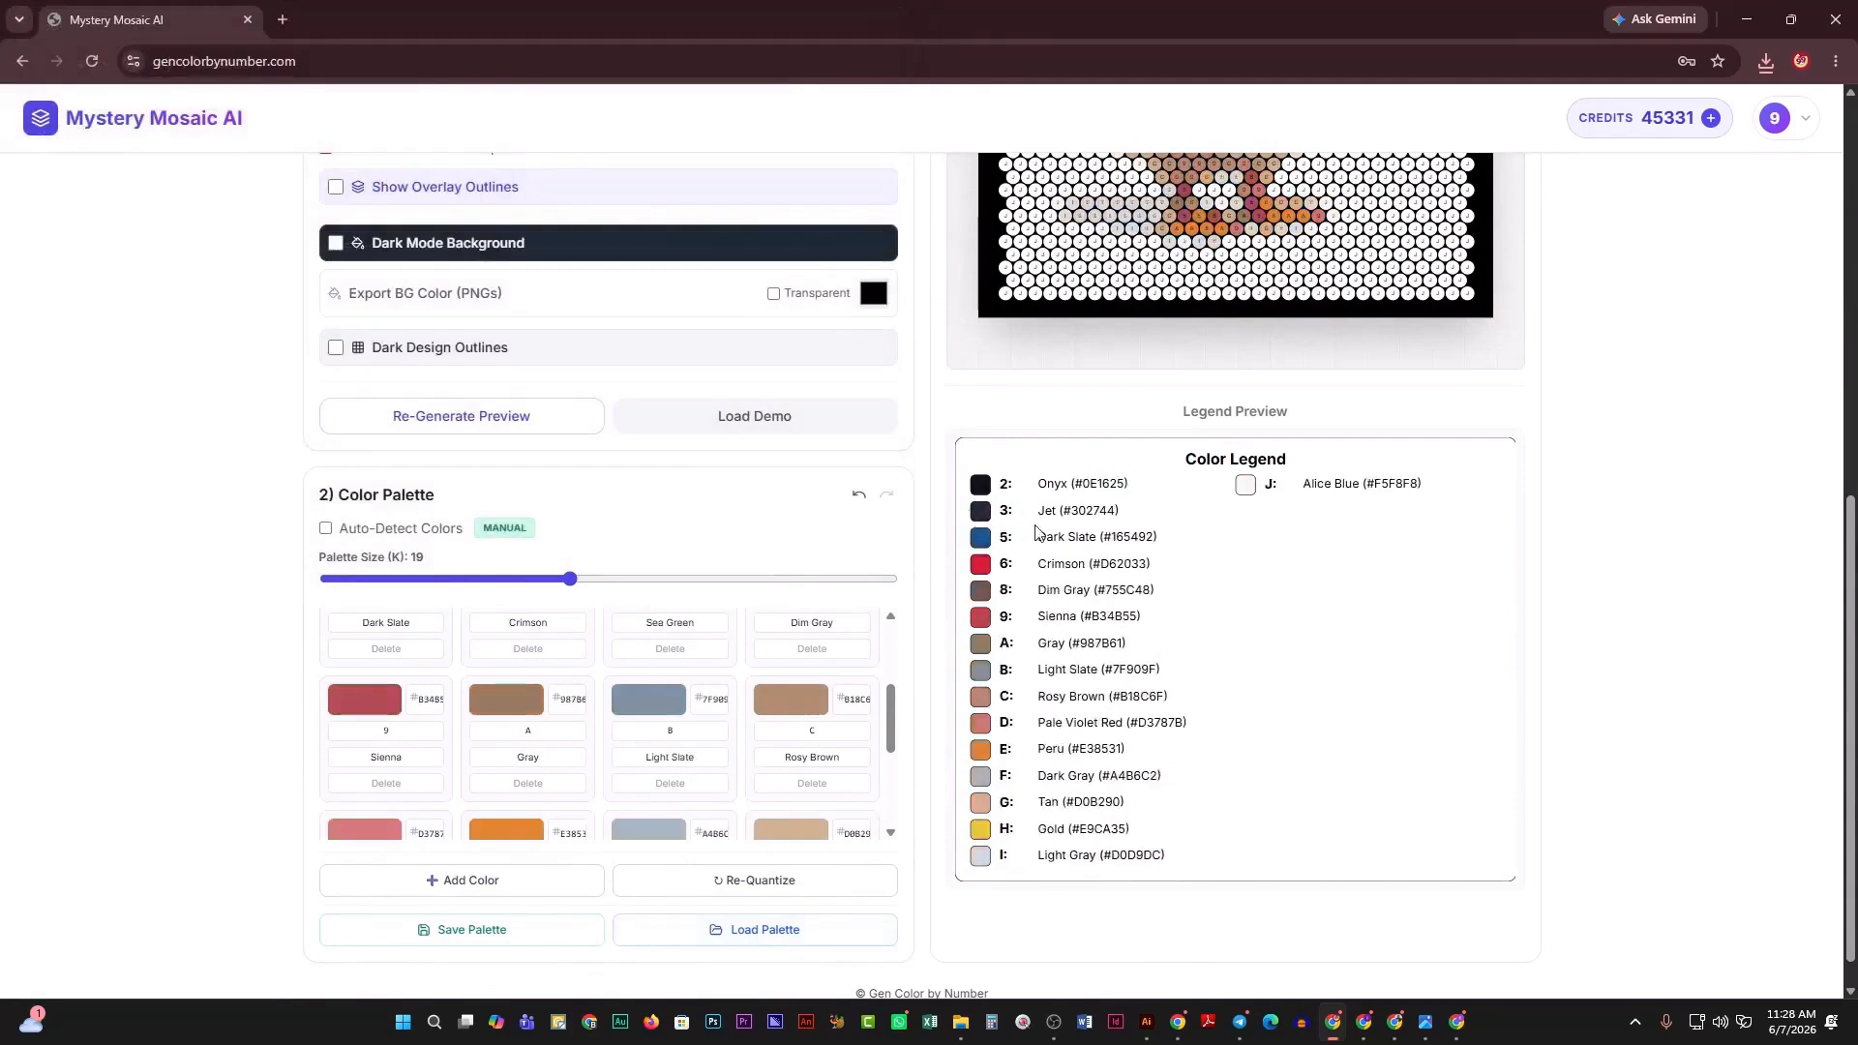
Compare the puffin mosaic's colors with its color legend and the loaded palette entries.
scroll(1168, 548, up, 7)
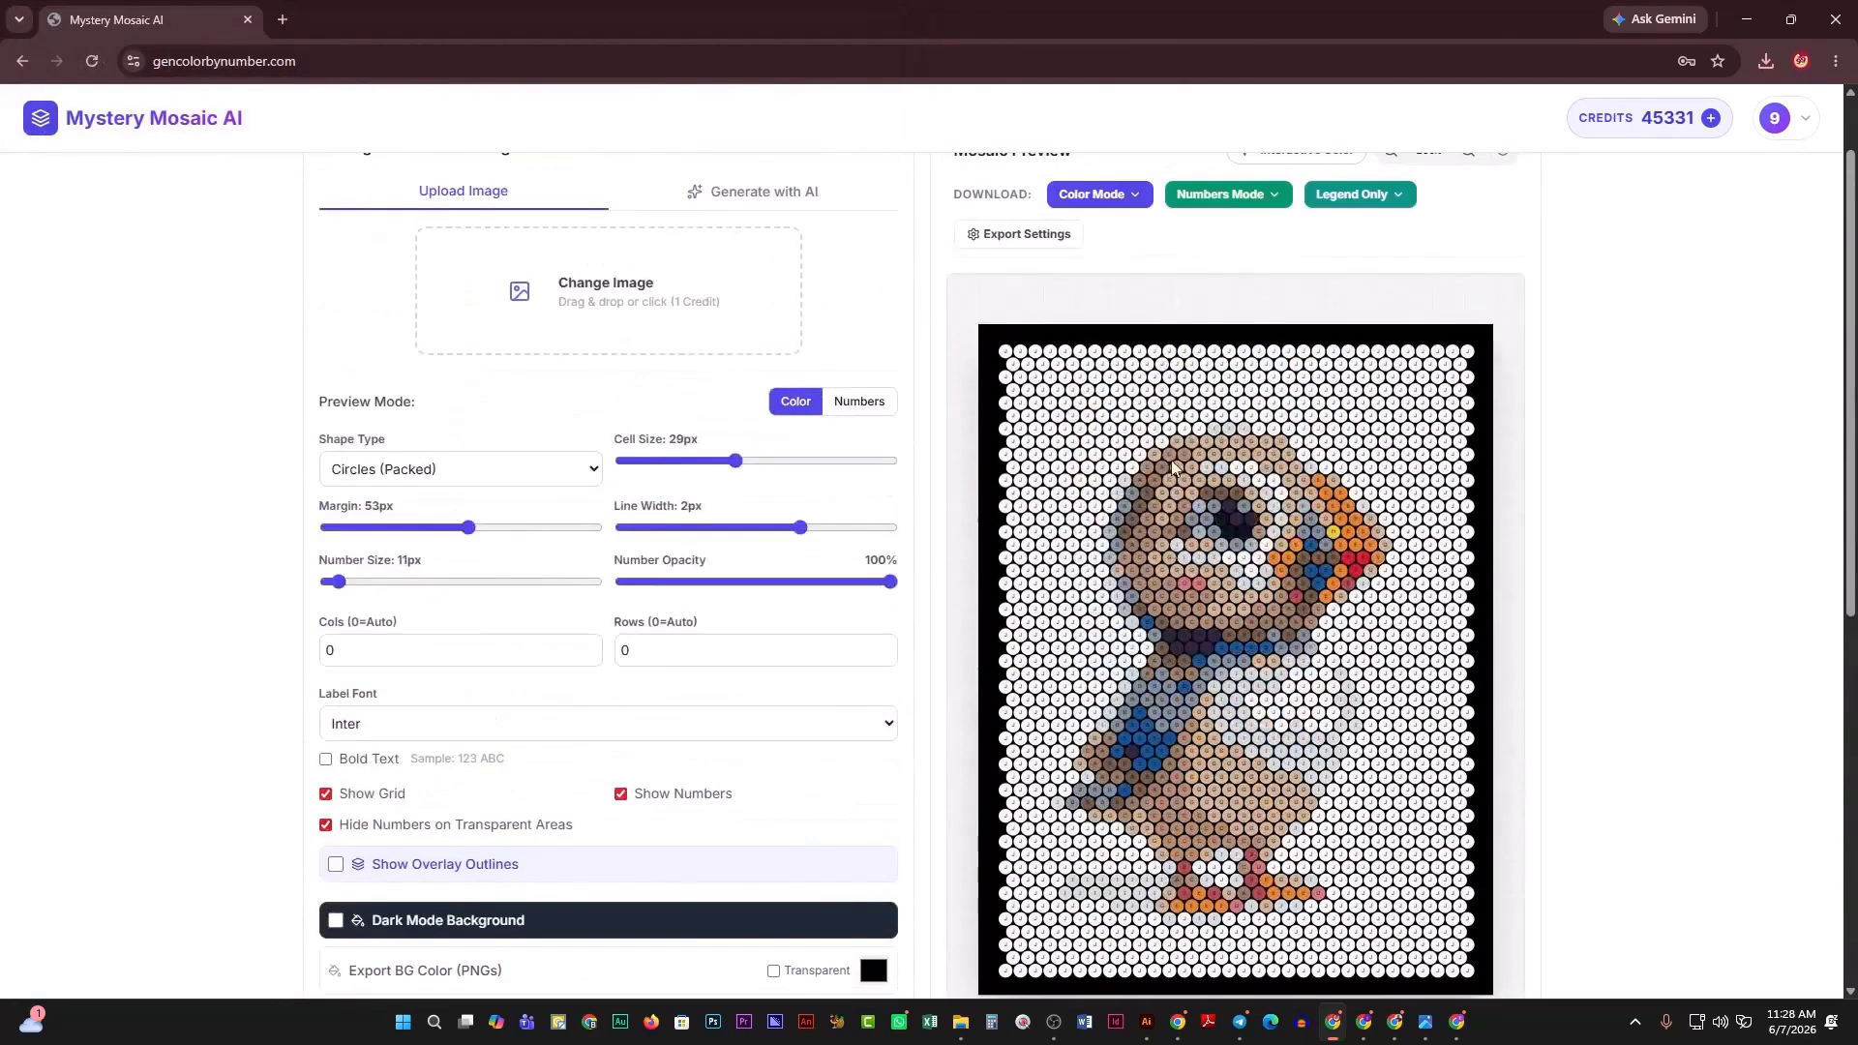
scroll(1007, 600, down, 5)
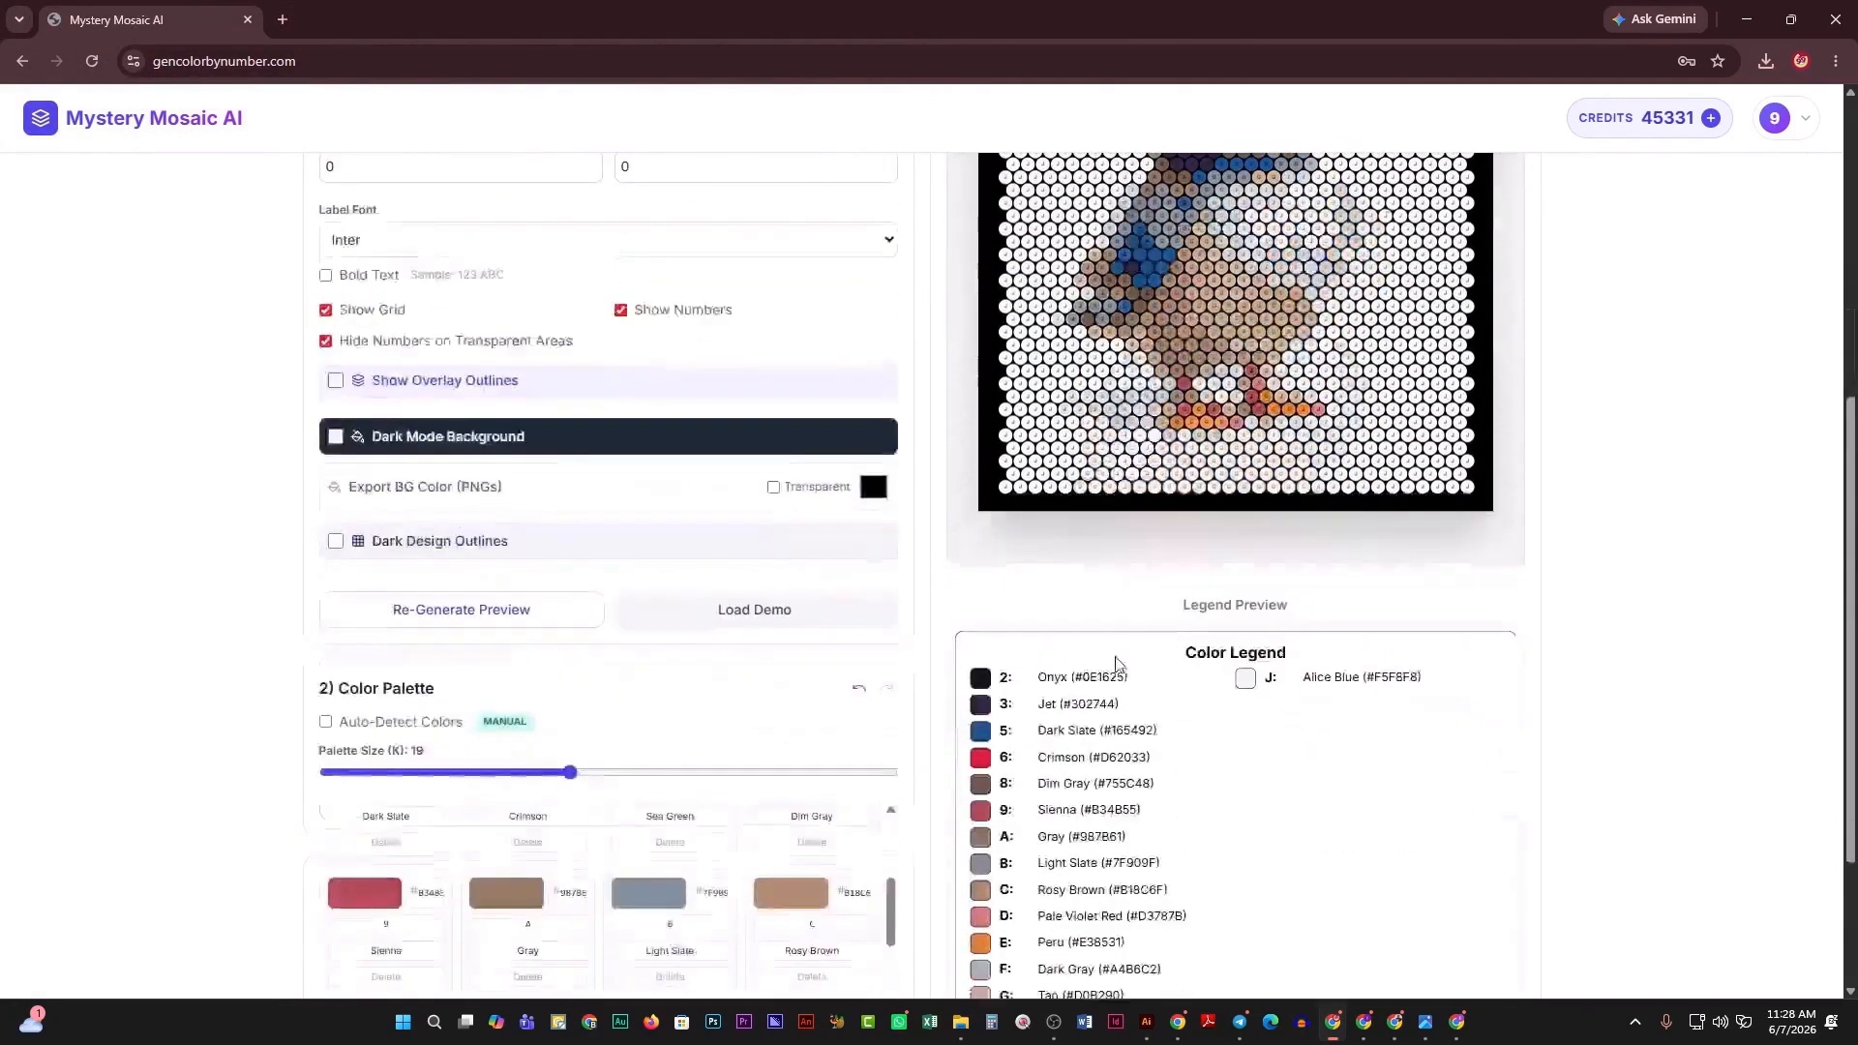
scroll(1060, 680, down, 3)
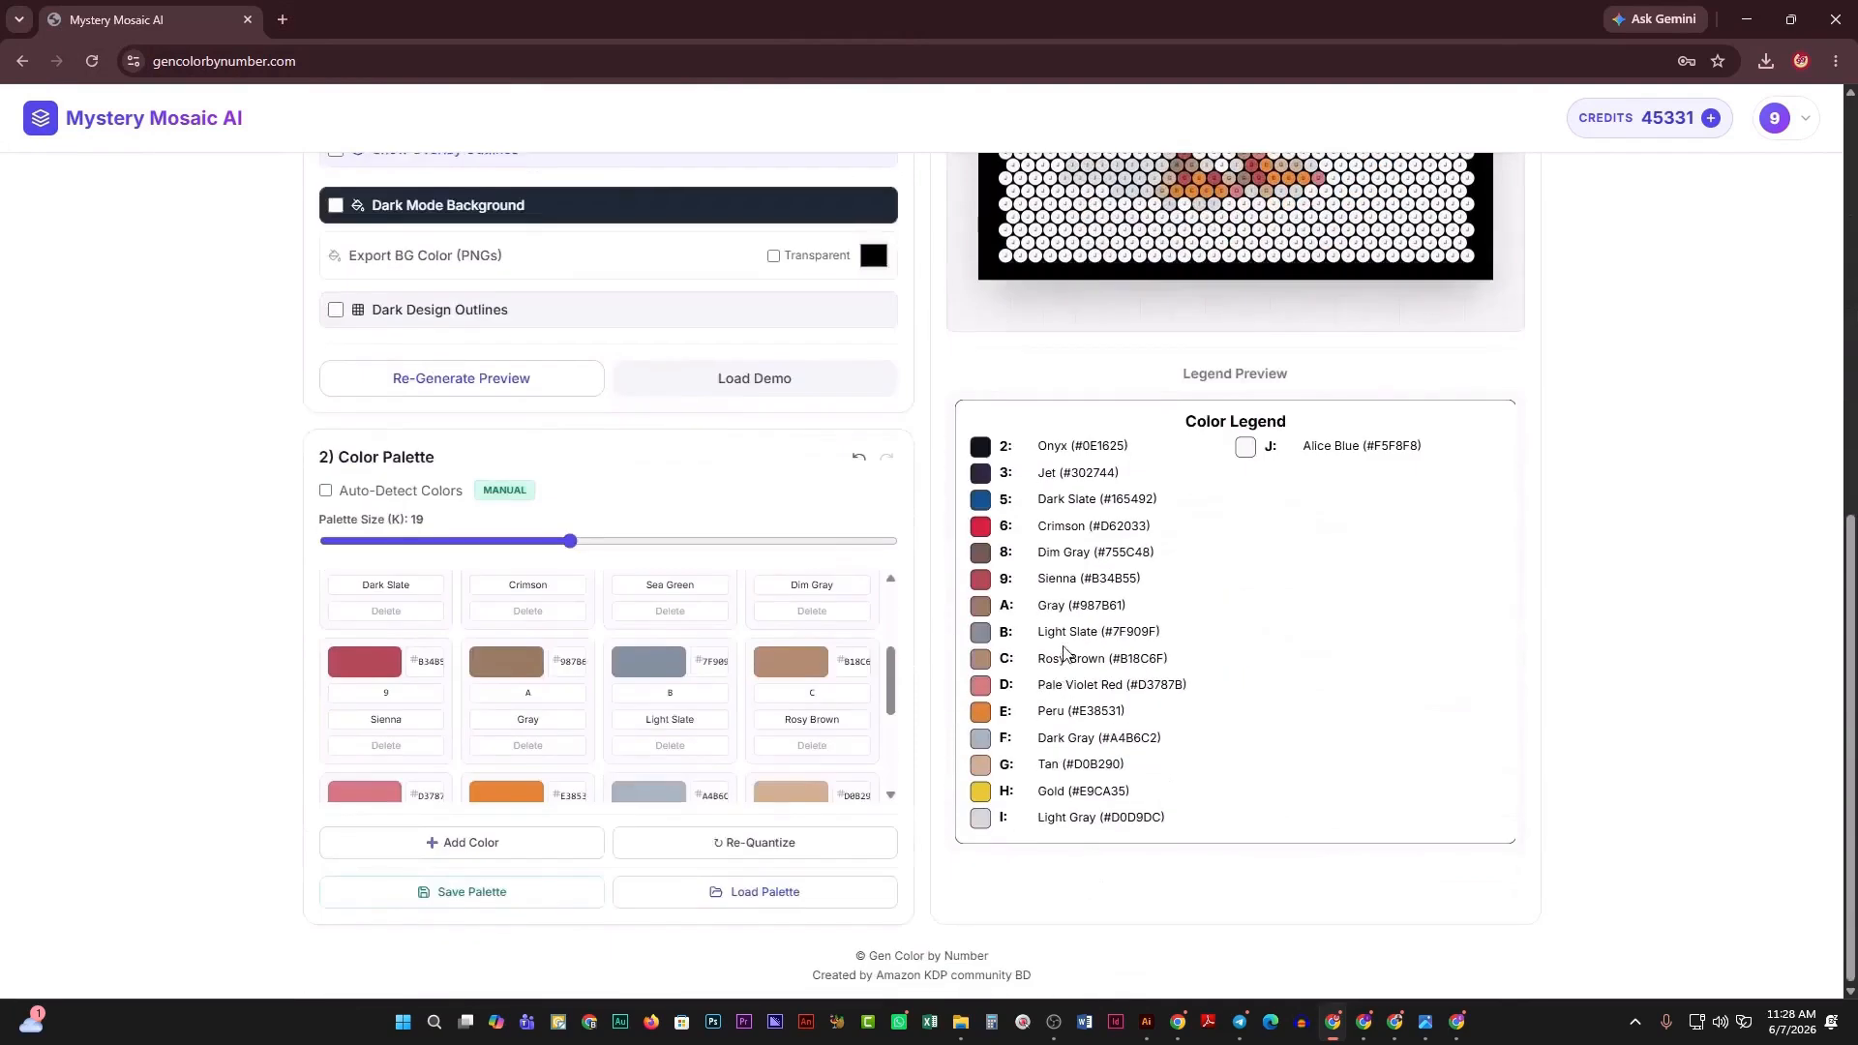
scroll(1064, 652, up, 5)
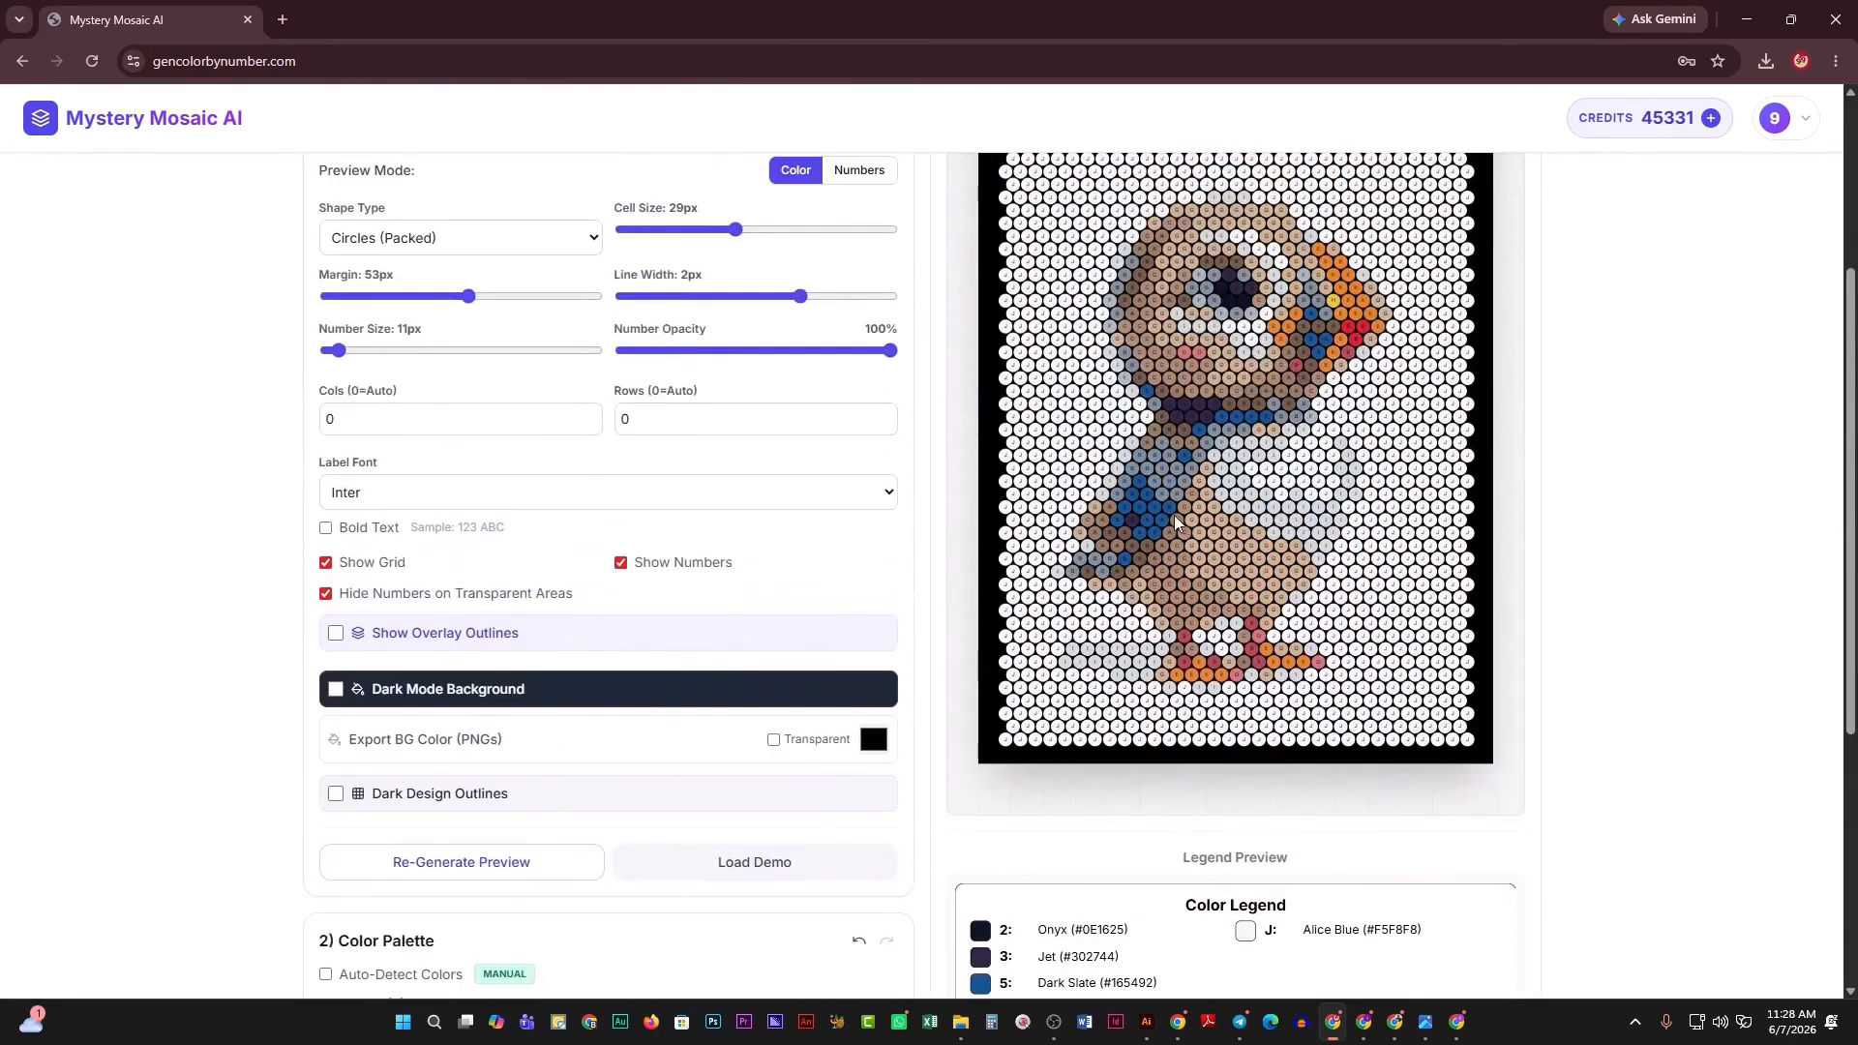
scroll(1171, 484, up, 2)
scroll(946, 605, down, 6)
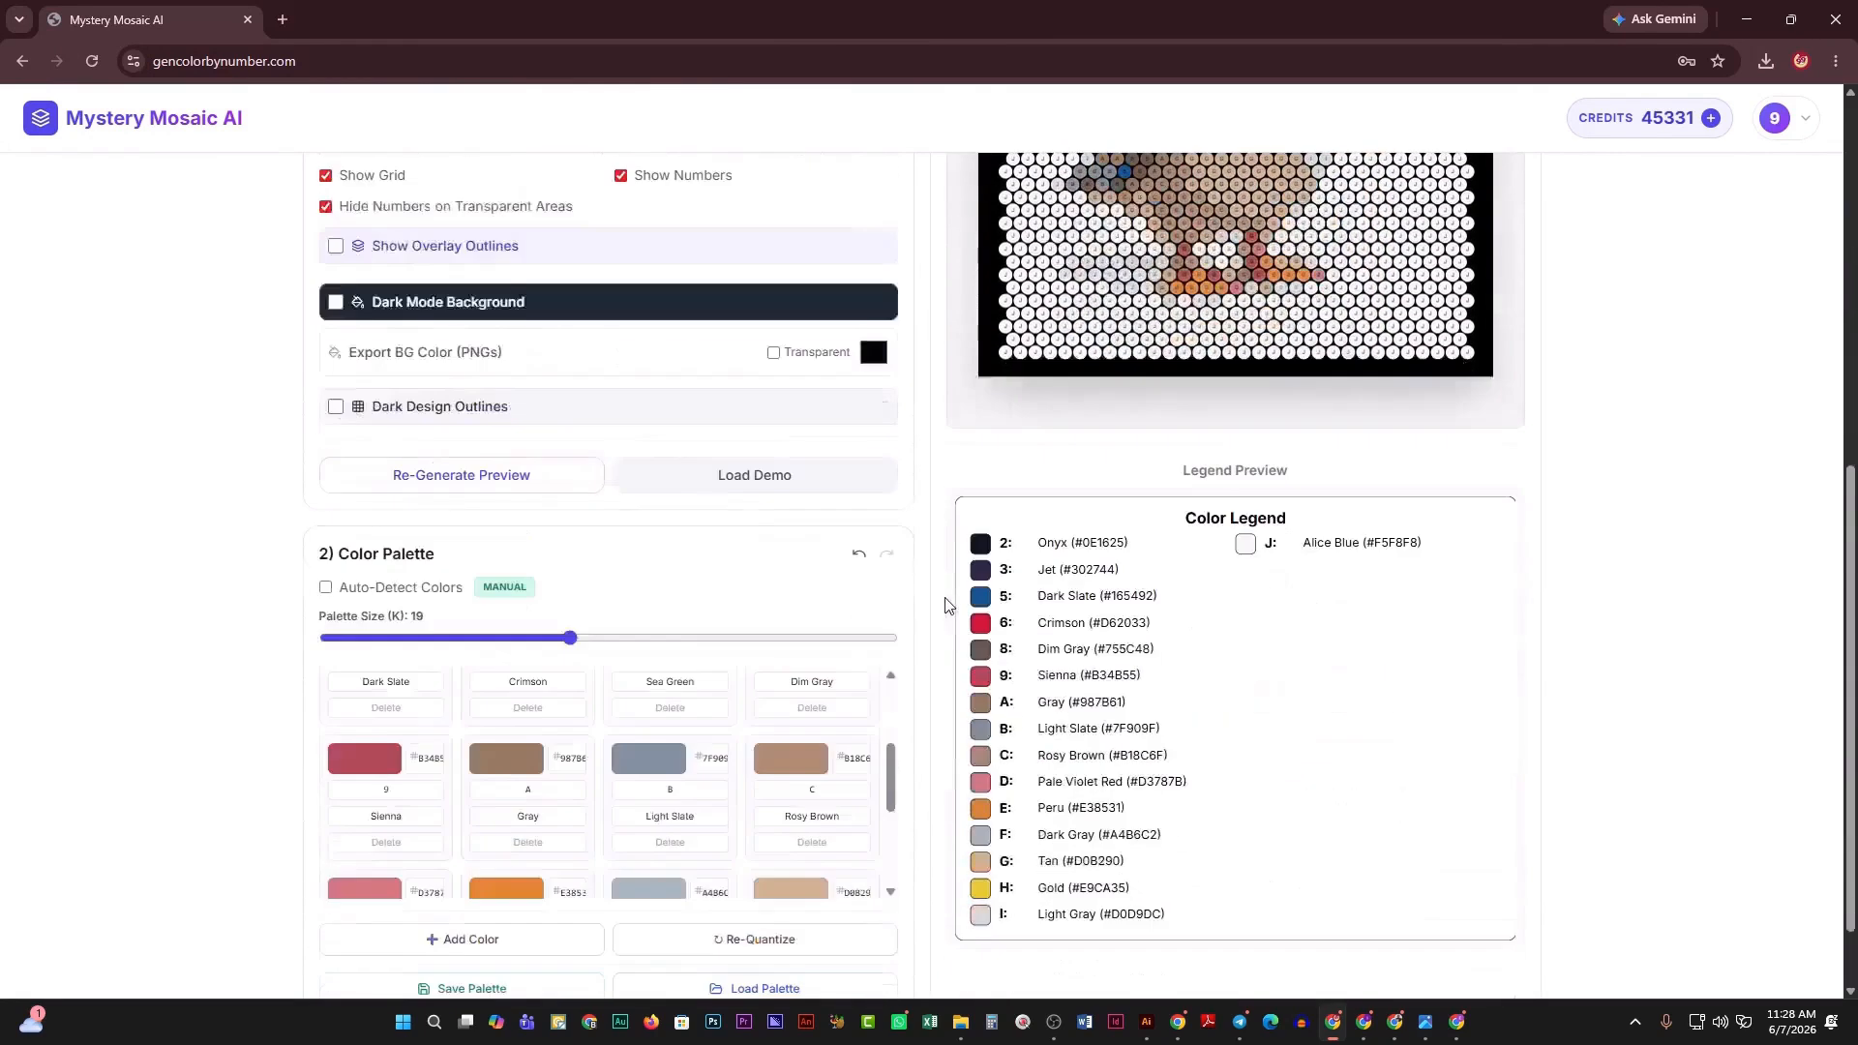
scroll(945, 605, down, 1)
drag(888, 672, 886, 732)
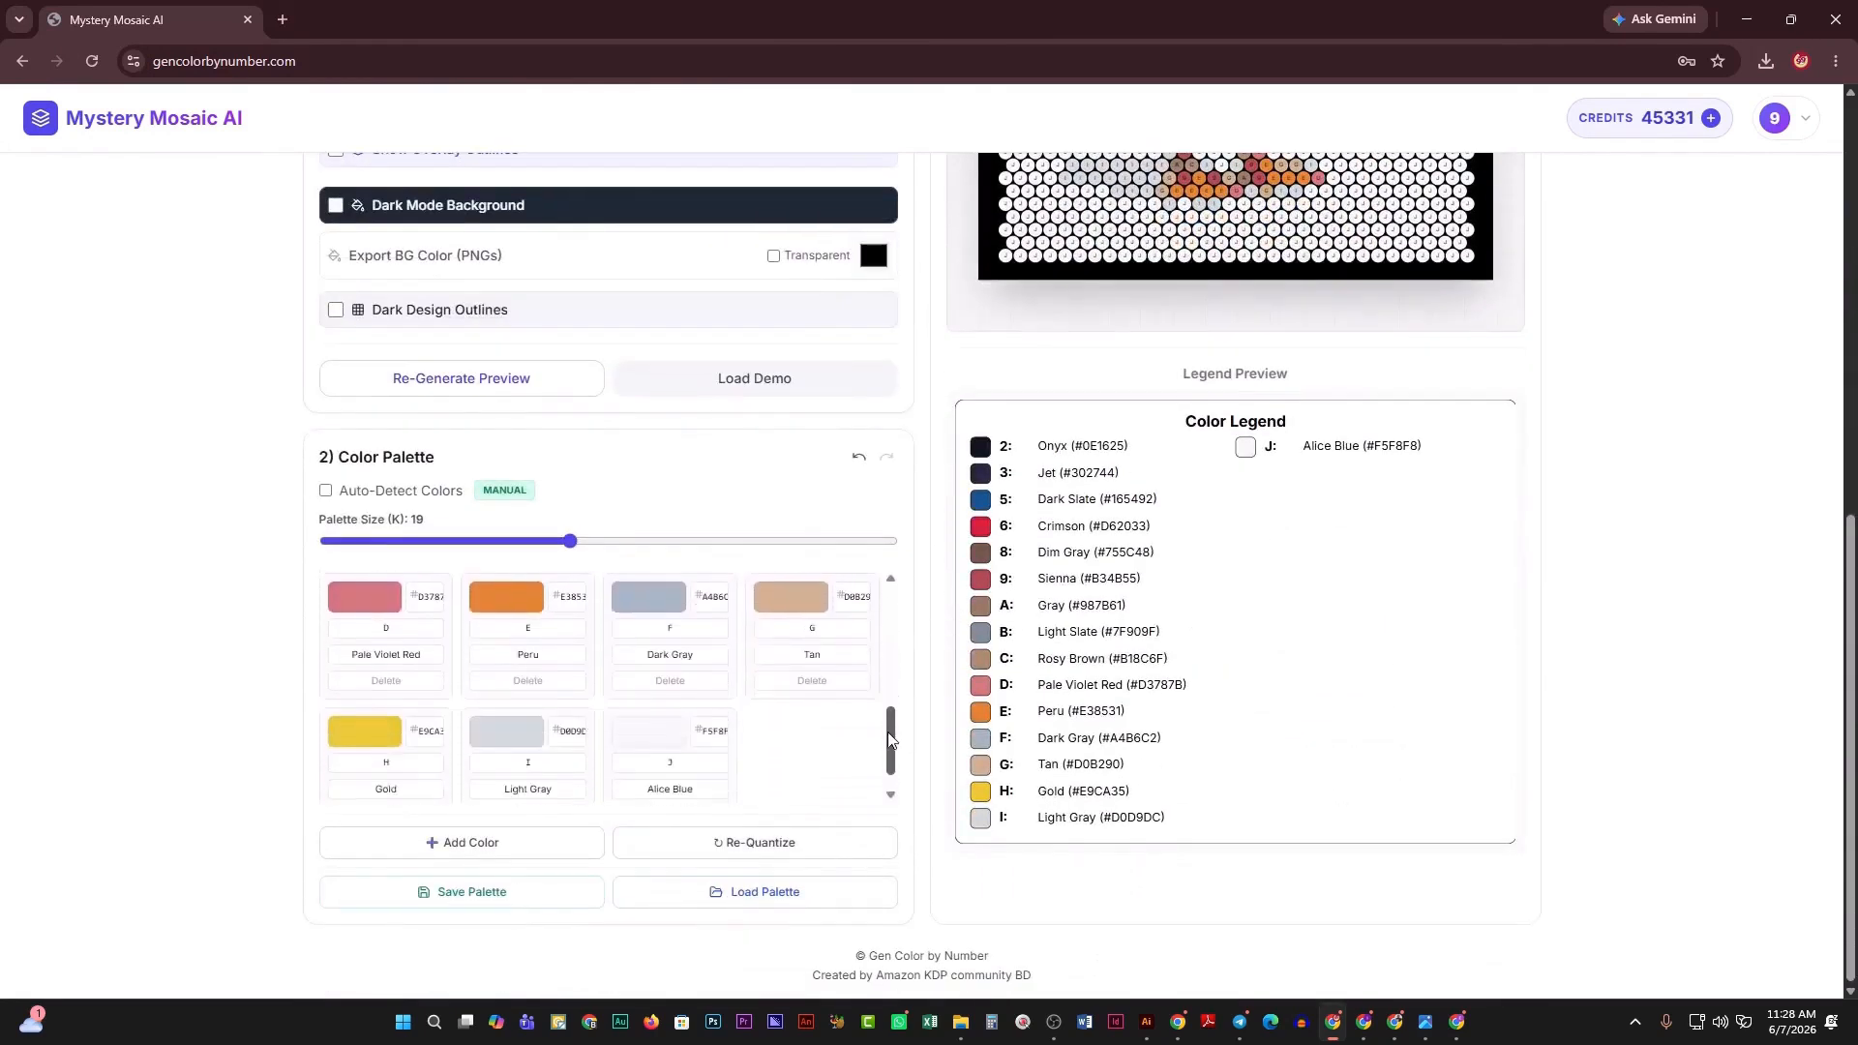
Add a new color entry at the end of the loaded palette.
scroll(440, 754, up, 1)
scroll(441, 754, up, 2)
scroll(658, 716, down, 4)
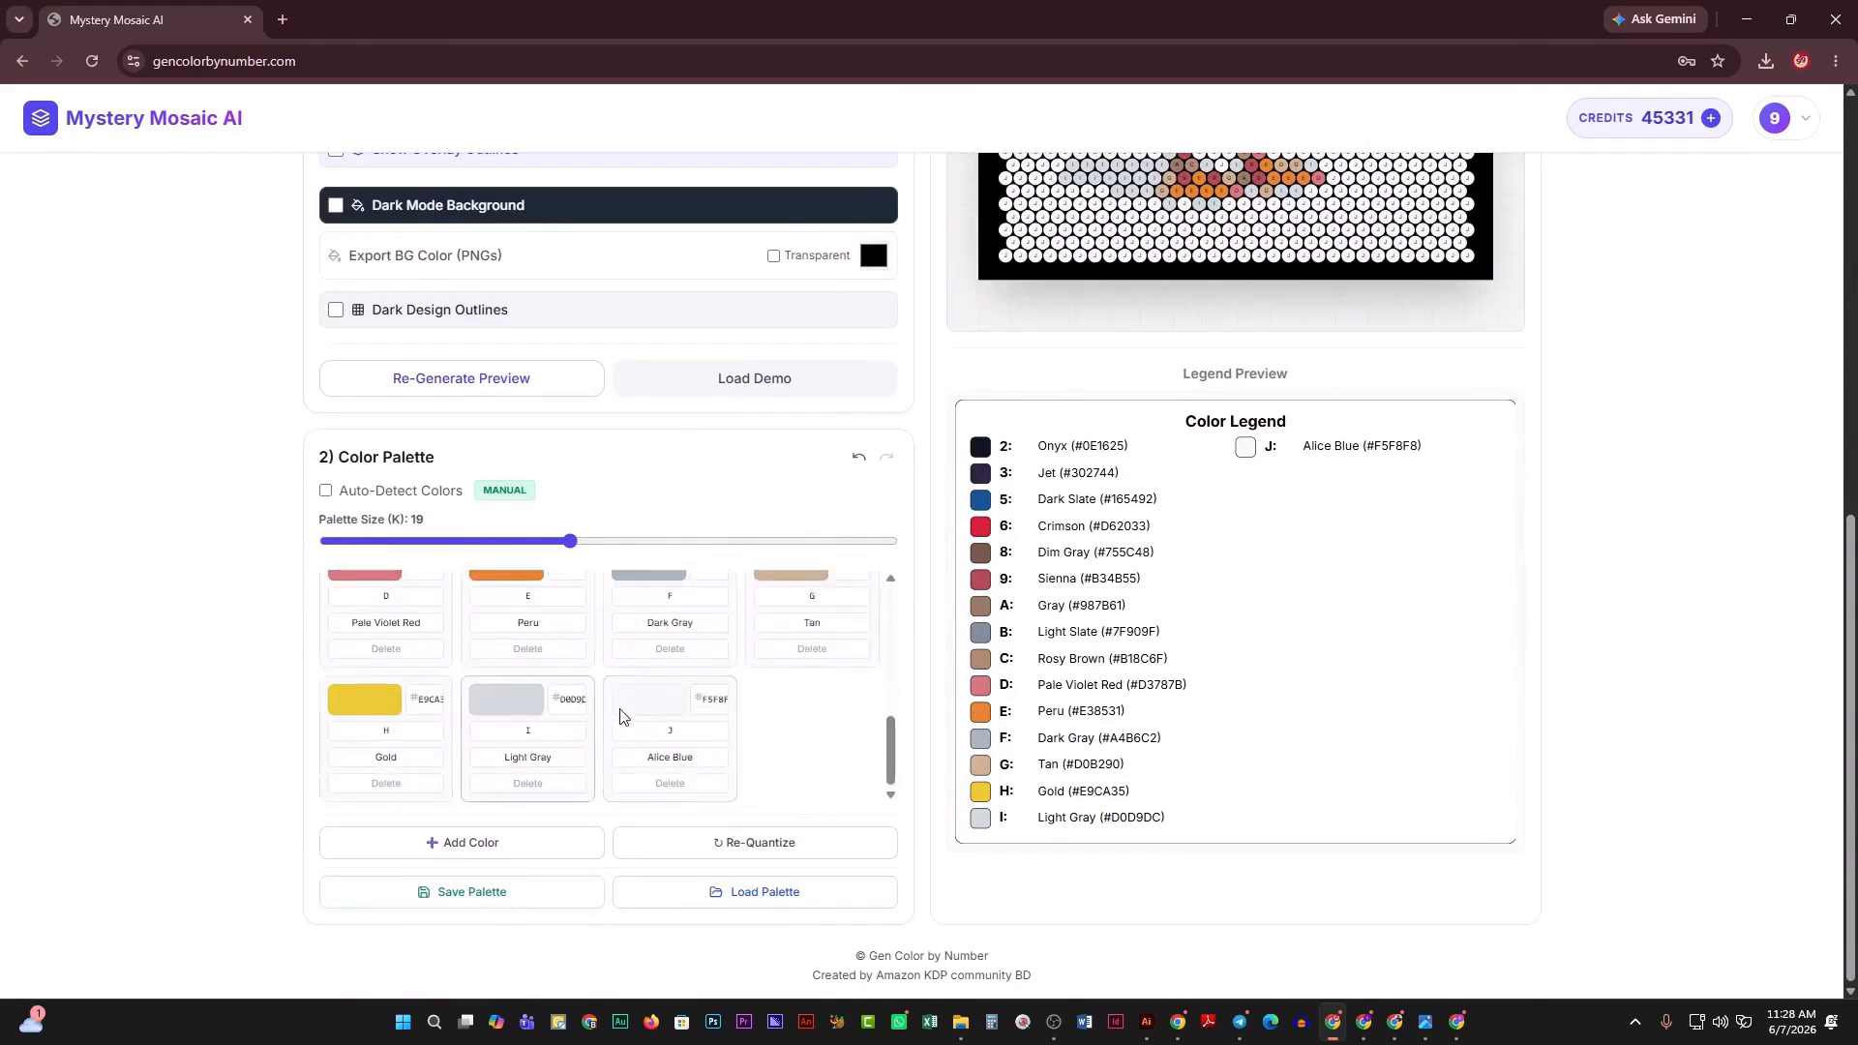
click(489, 850)
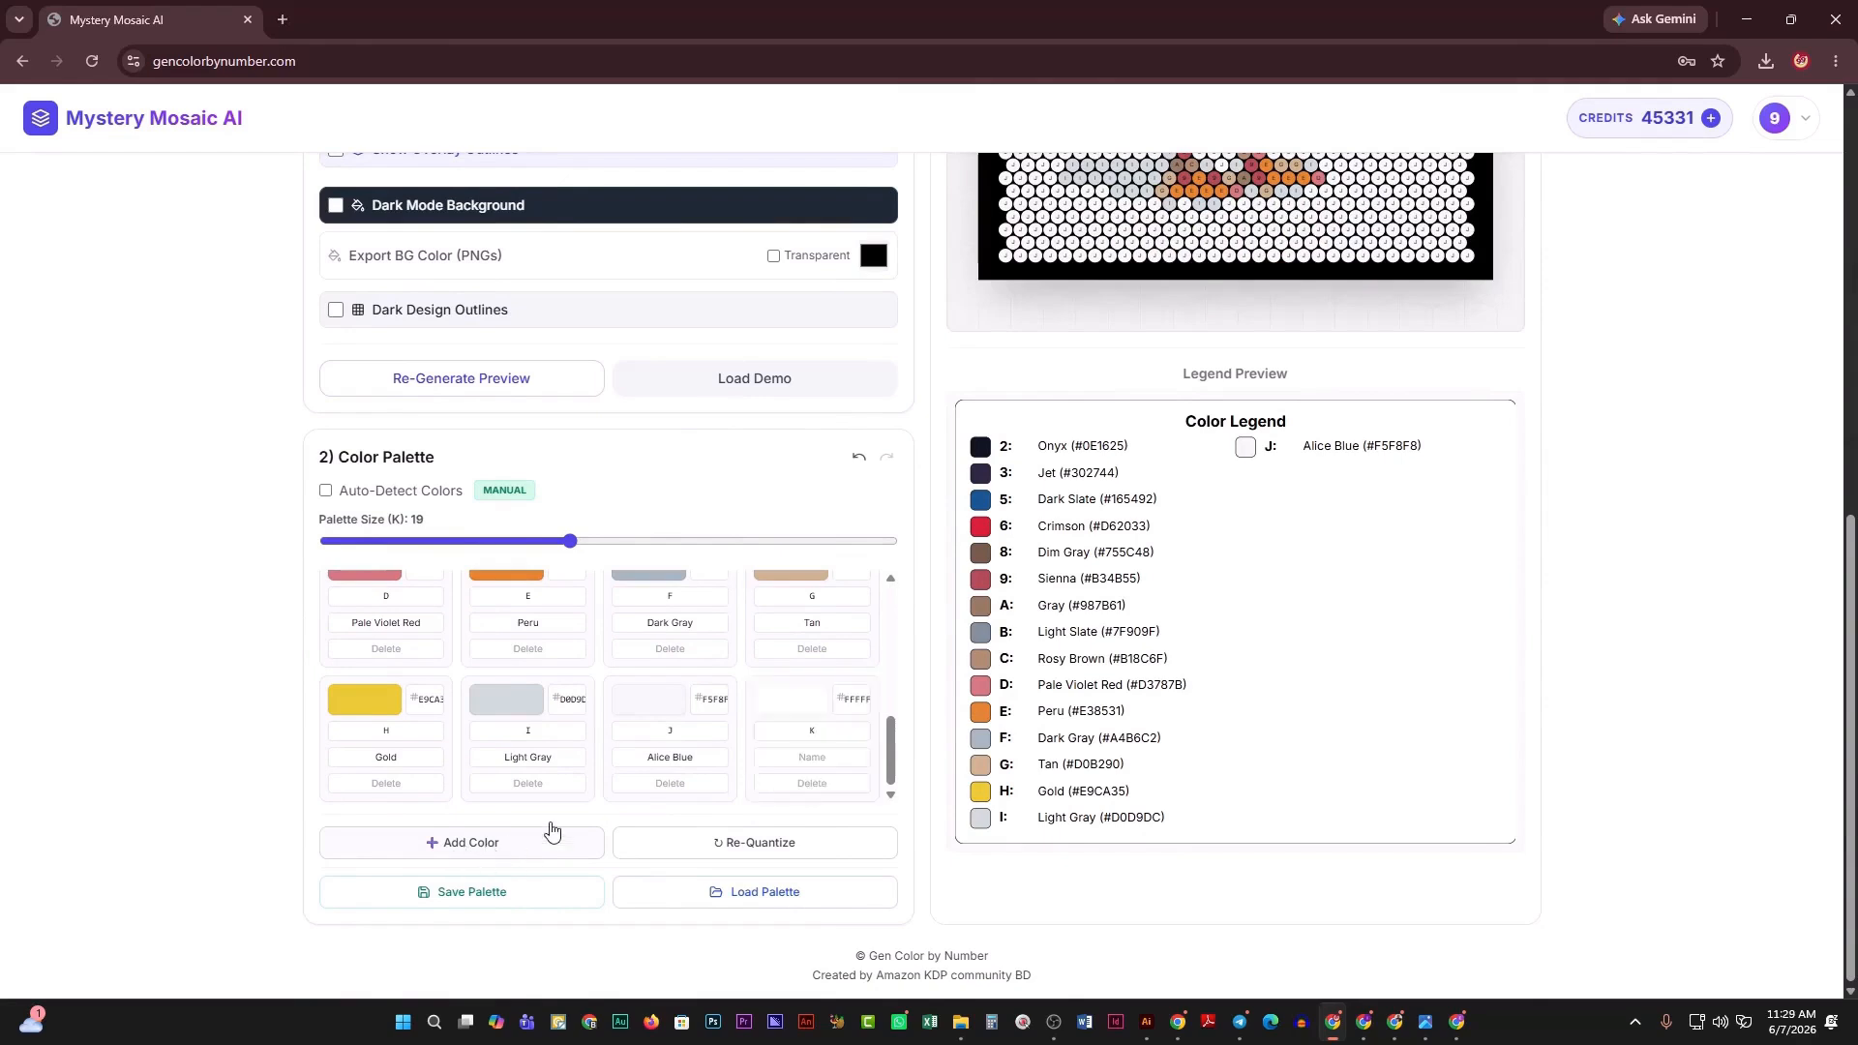
Add another blank color entry after entry K in the puffin palette.
click(489, 842)
scroll(719, 730, down, 2)
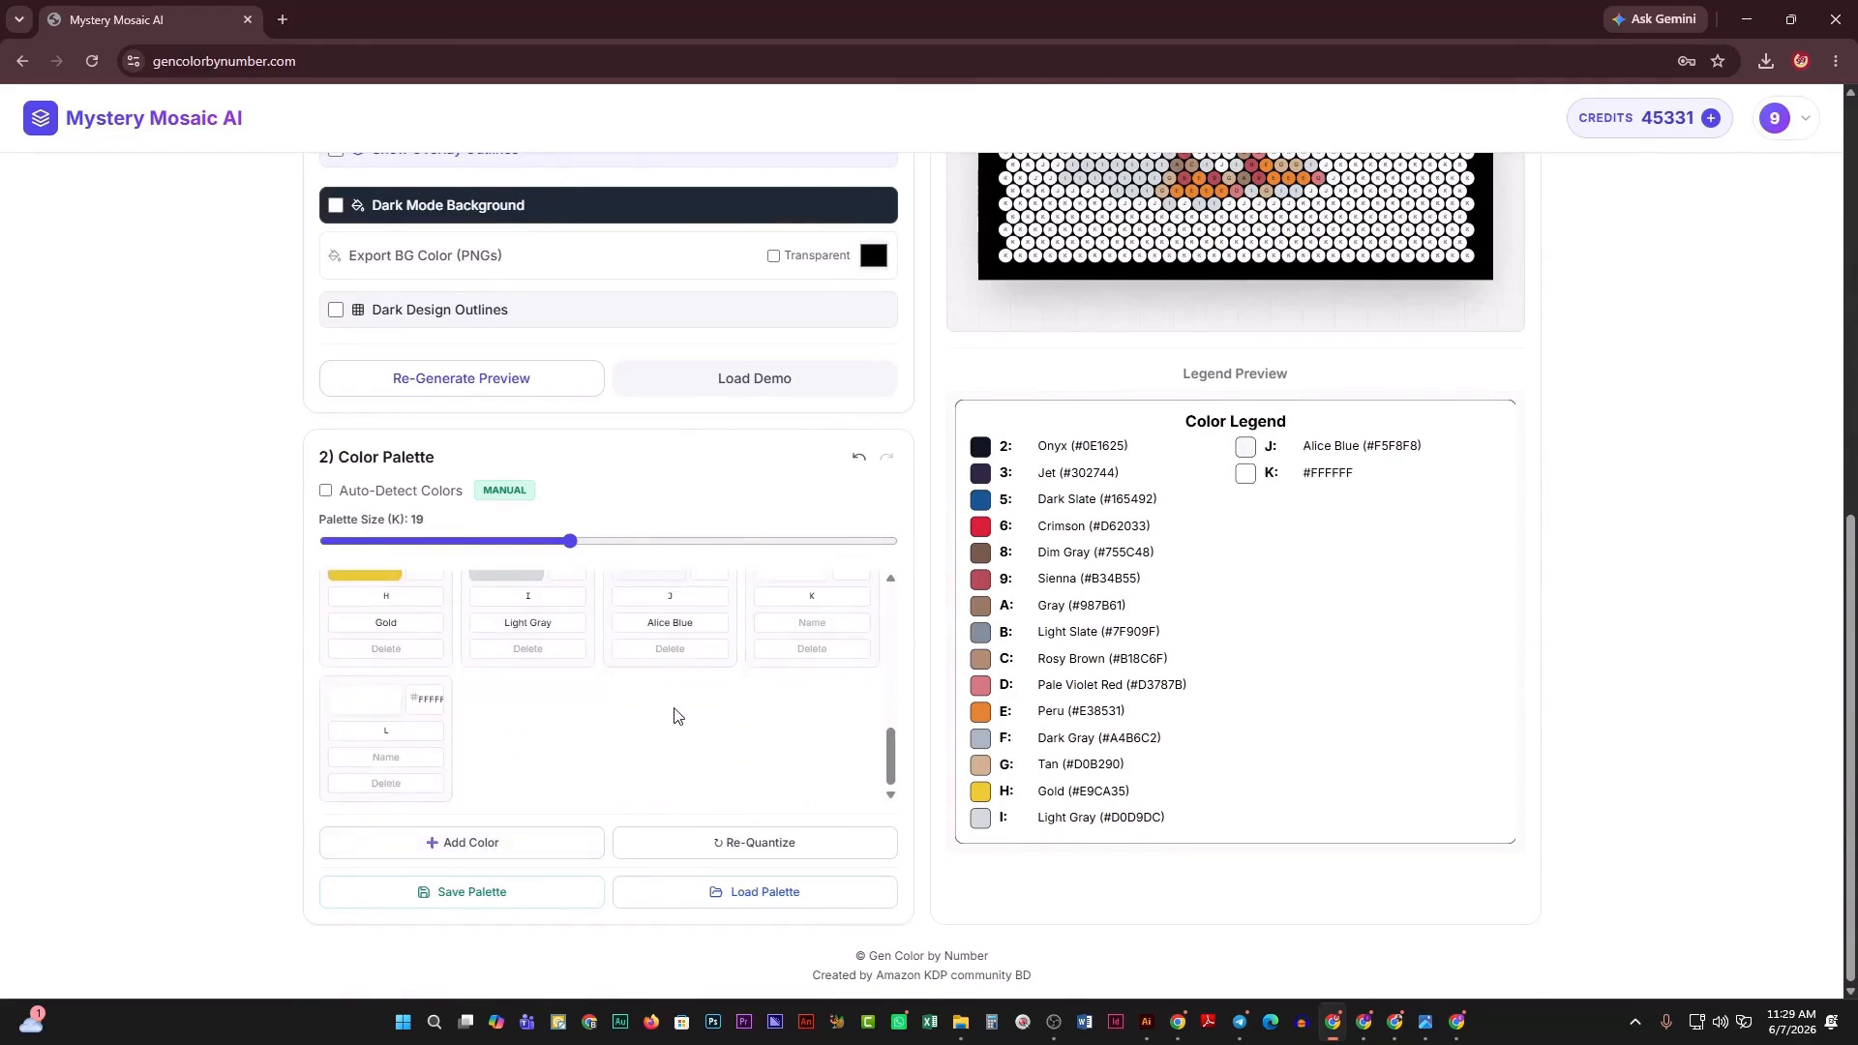
scroll(713, 701, up, 1)
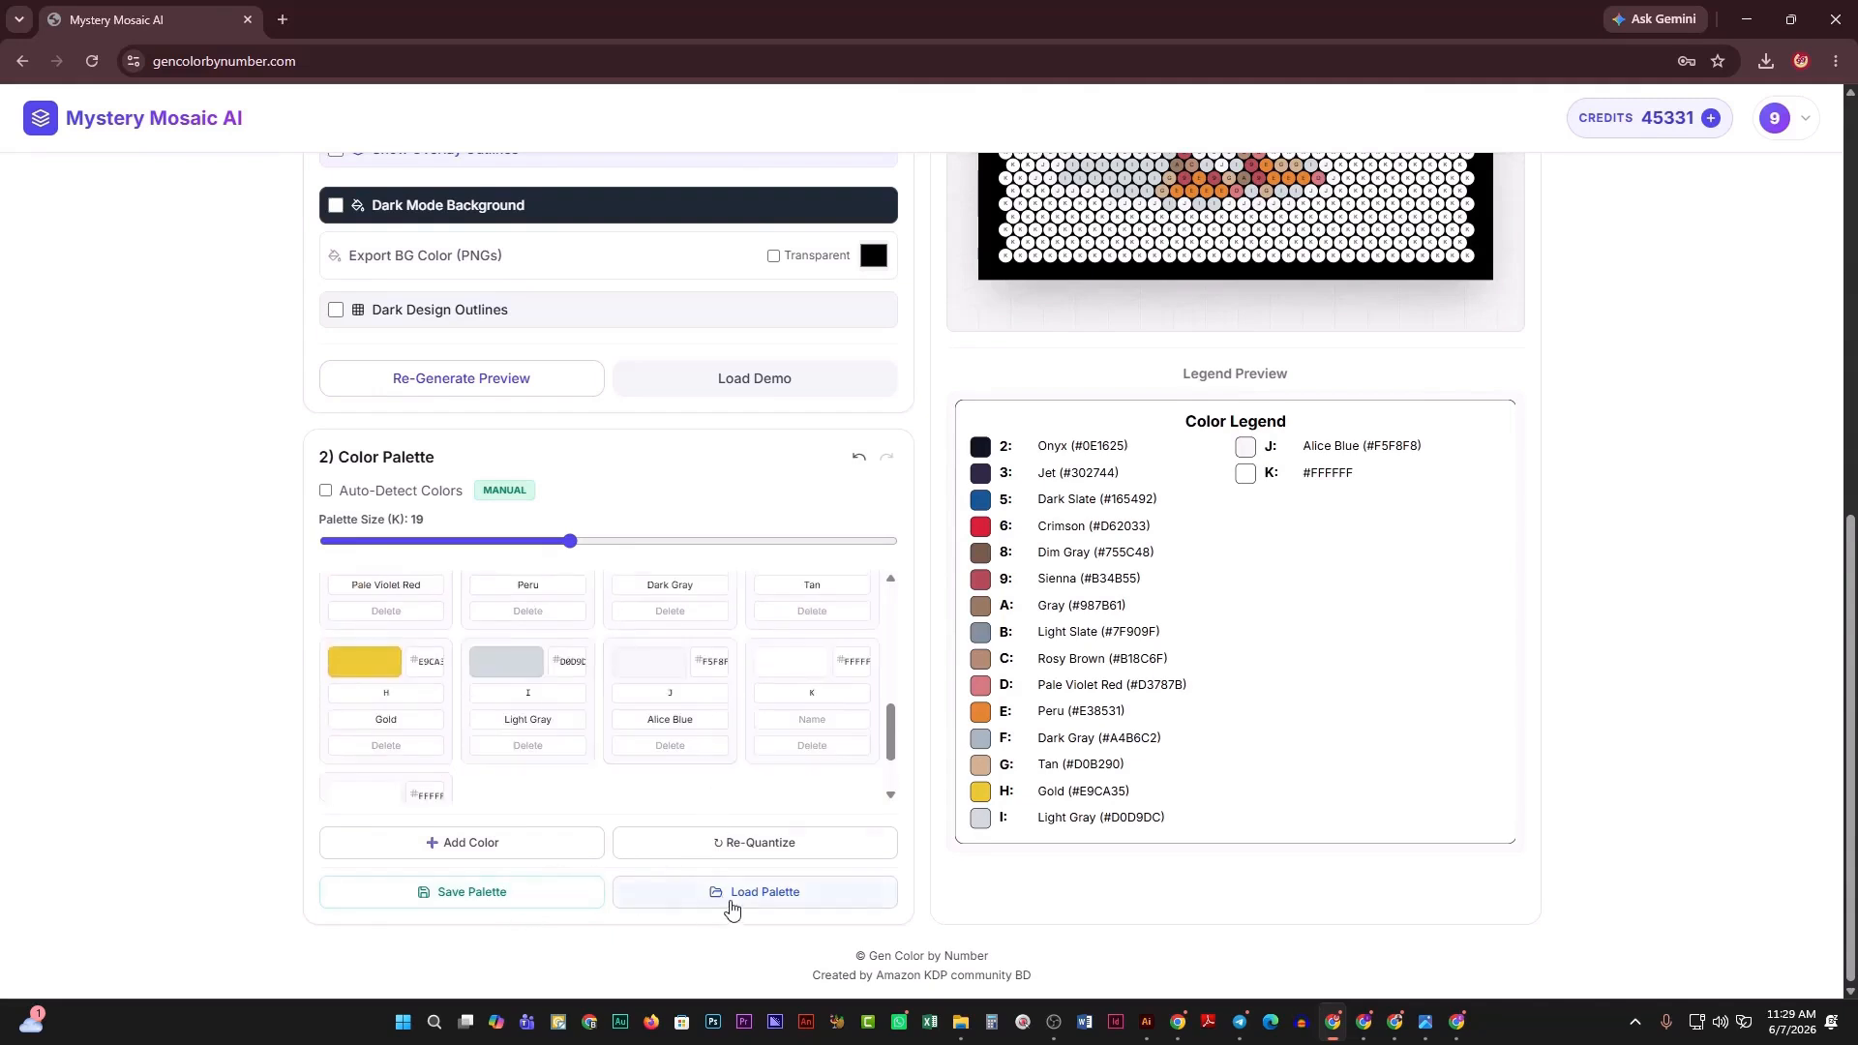
Replace the source image with Final Size.png from the Test File in Gencolor By Number folder in Downloads.
scroll(992, 716, up, 8)
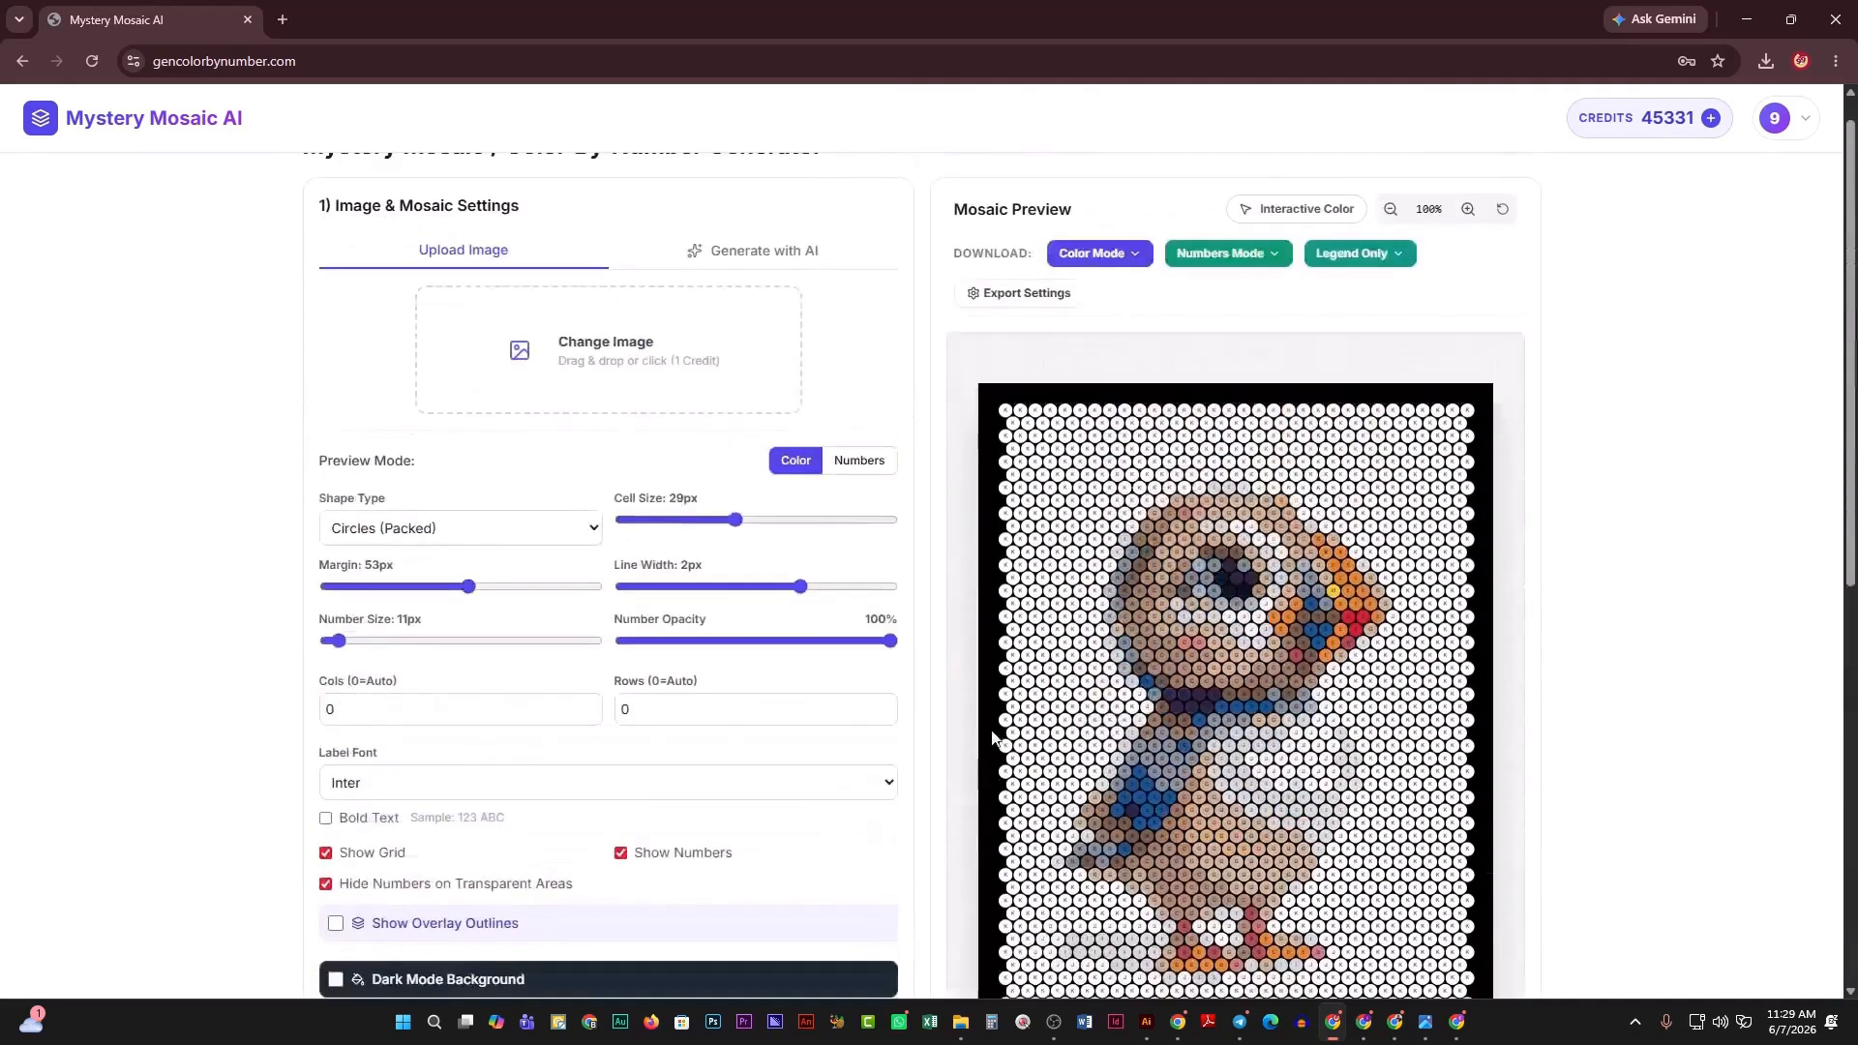
scroll(1059, 683, down, 2)
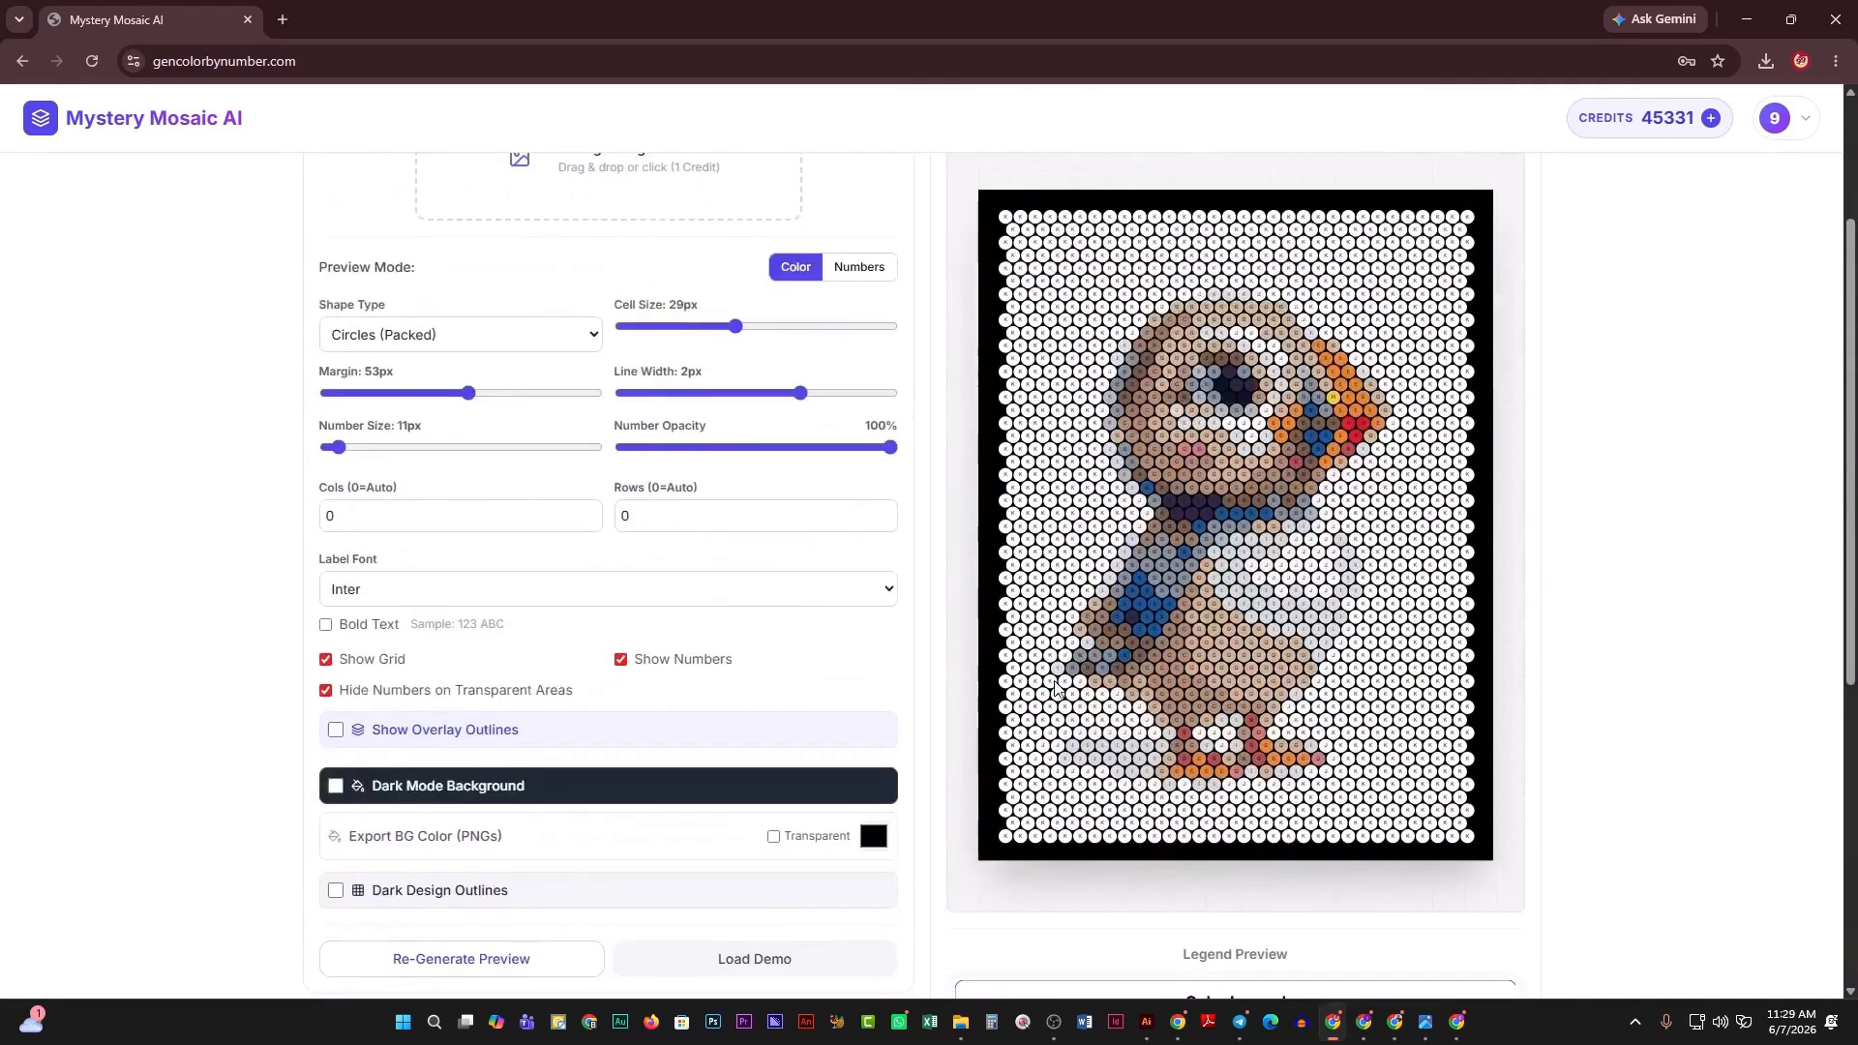
scroll(1107, 605, up, 3)
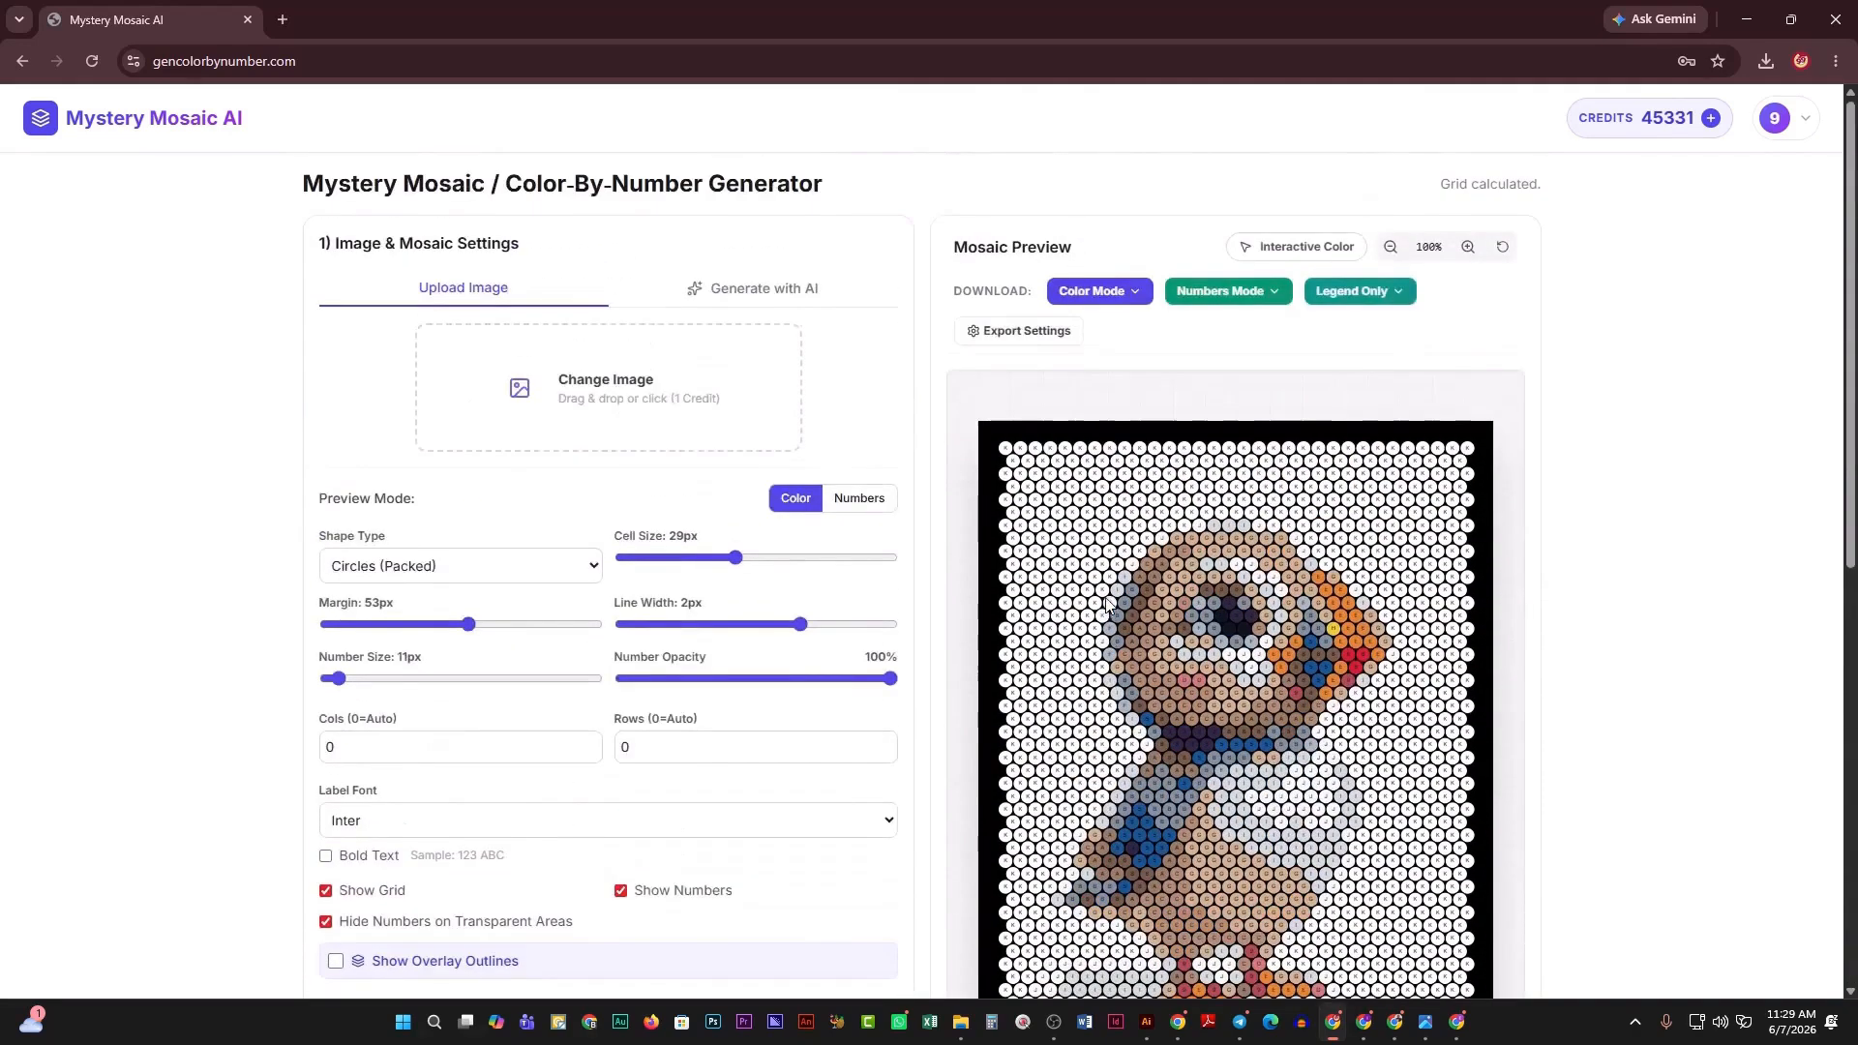
click(622, 400)
double_click(382, 341)
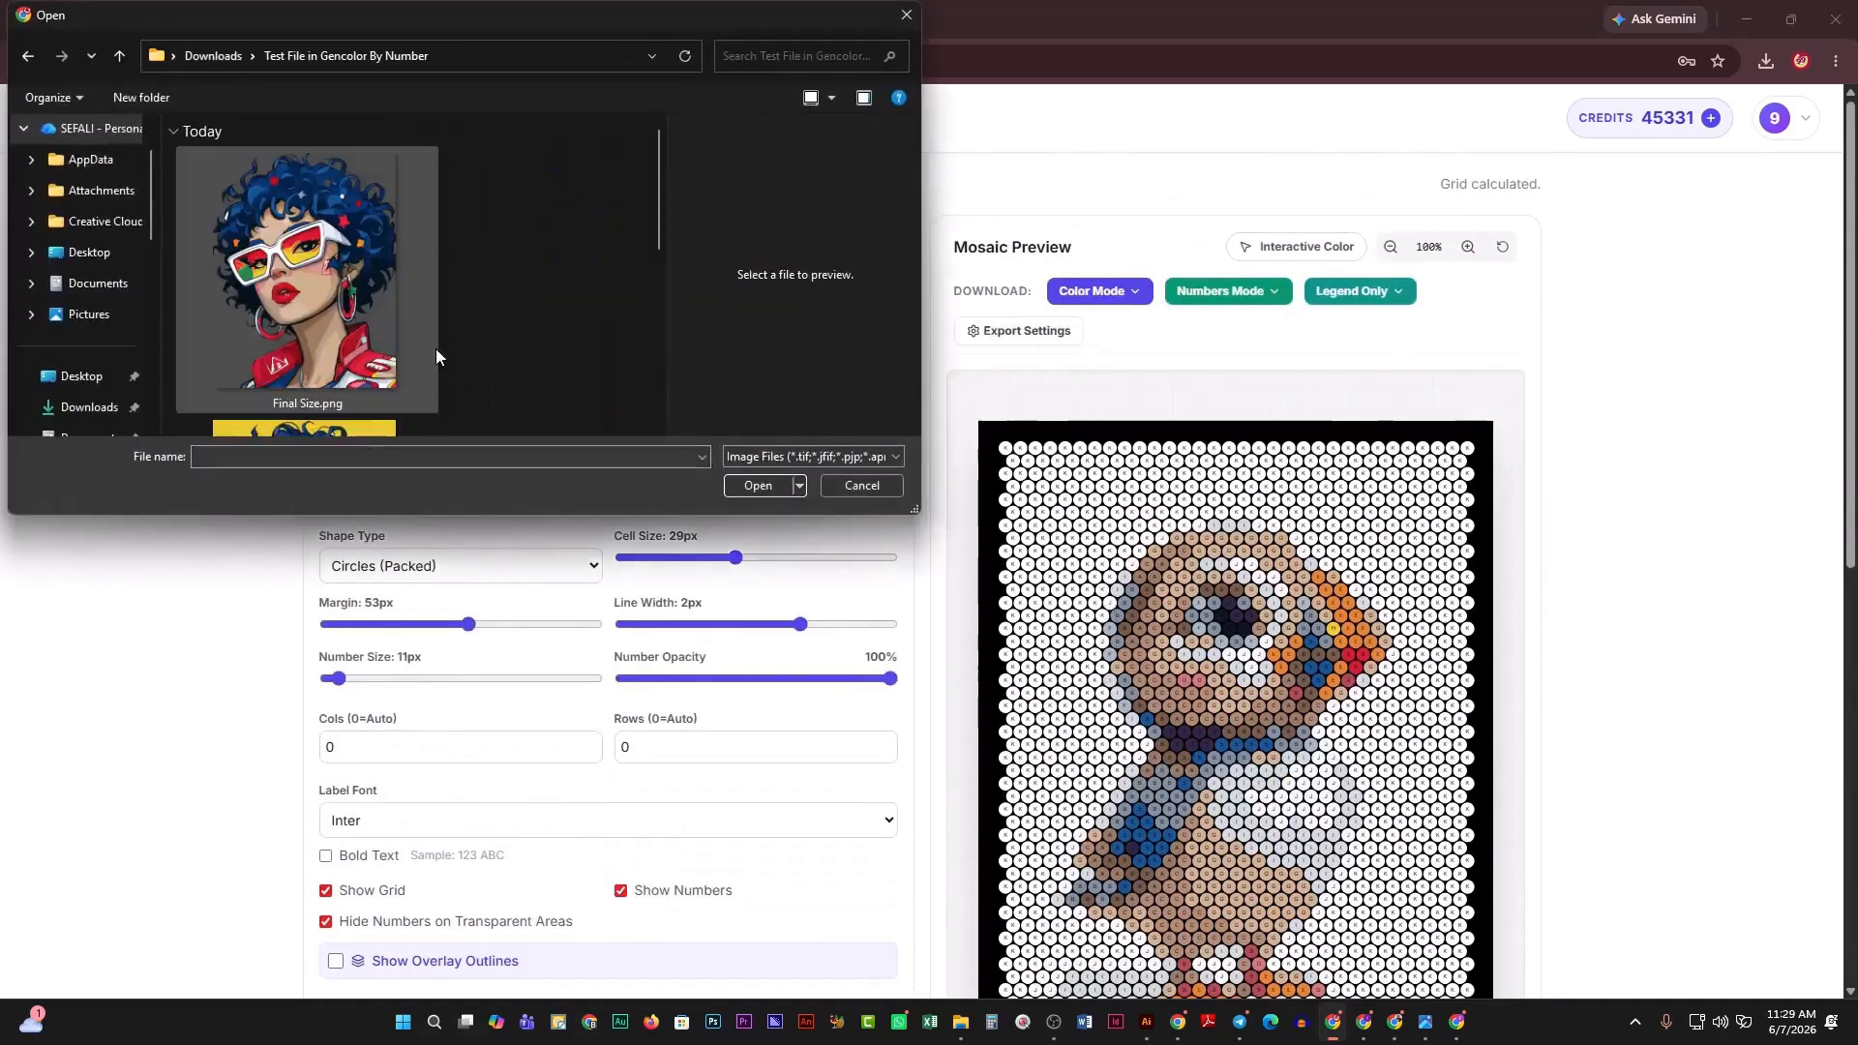
click(343, 298)
click(734, 488)
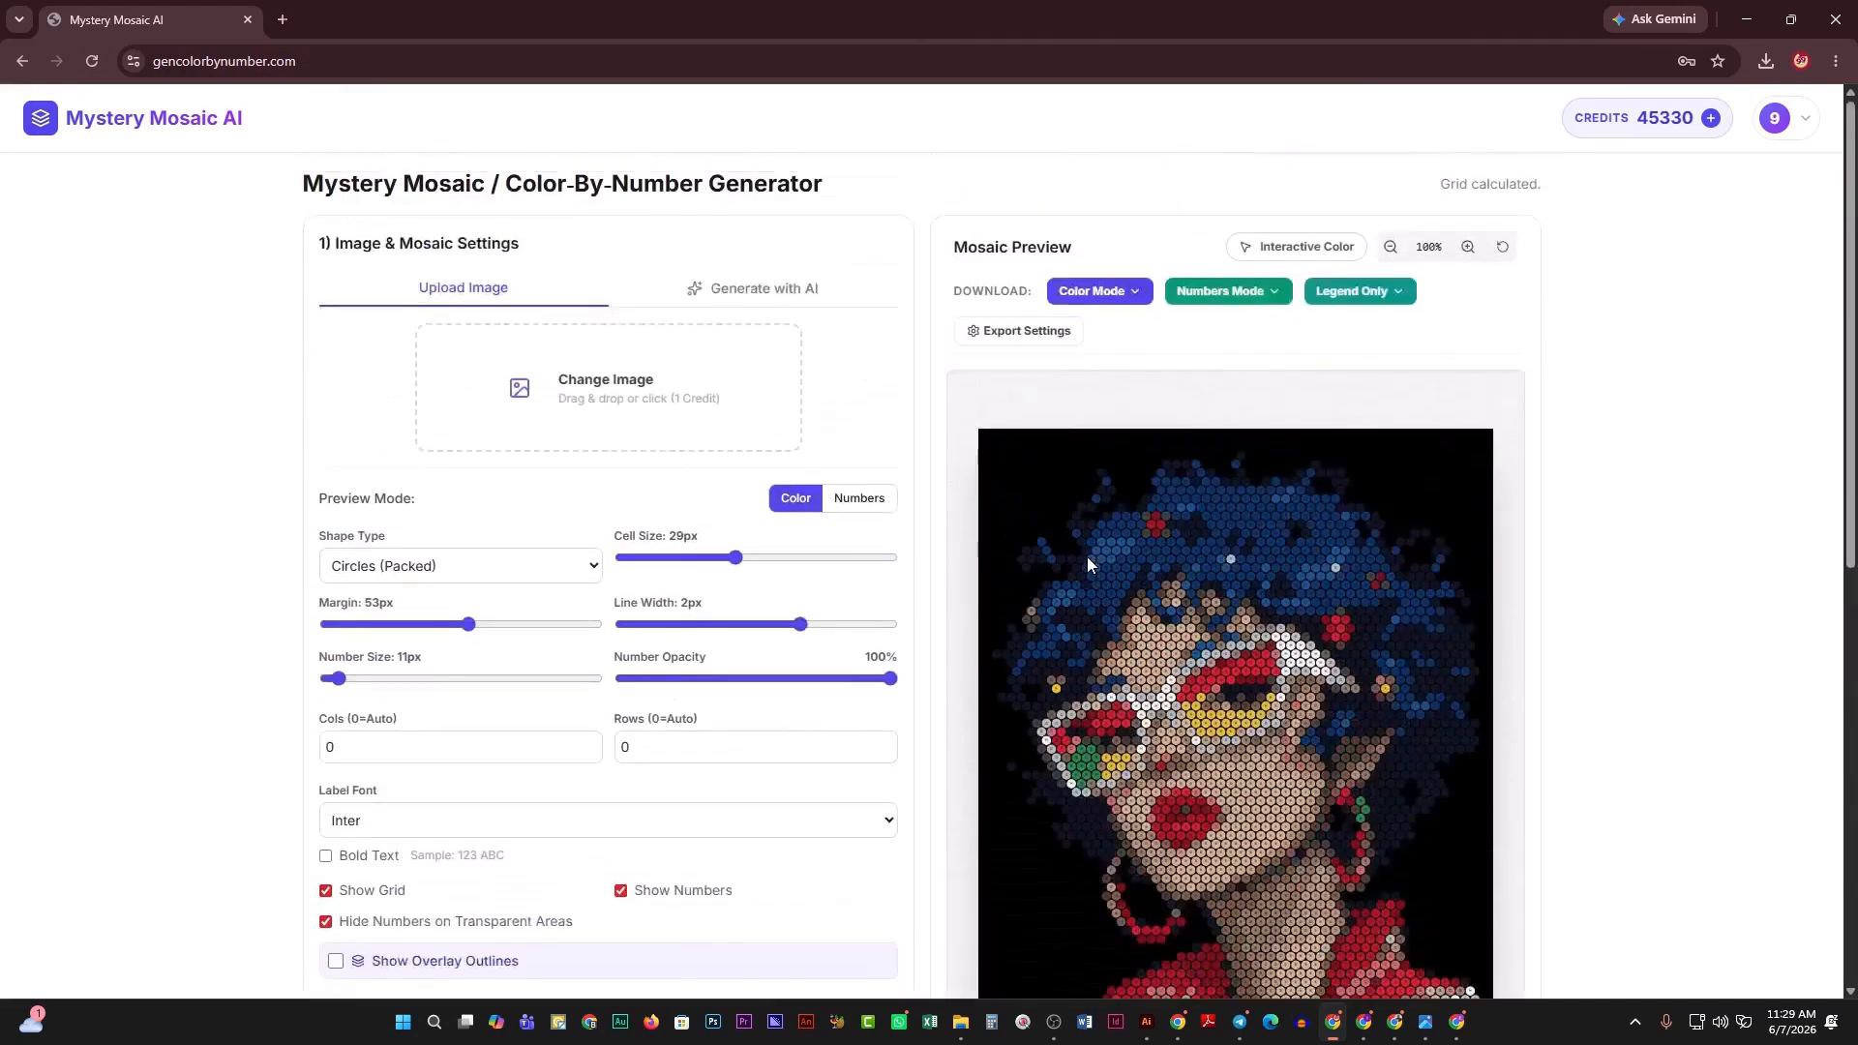
Examine the portrait mosaic preview together with its color legend.
click(1058, 333)
click(1058, 333)
scroll(1454, 491, down, 7)
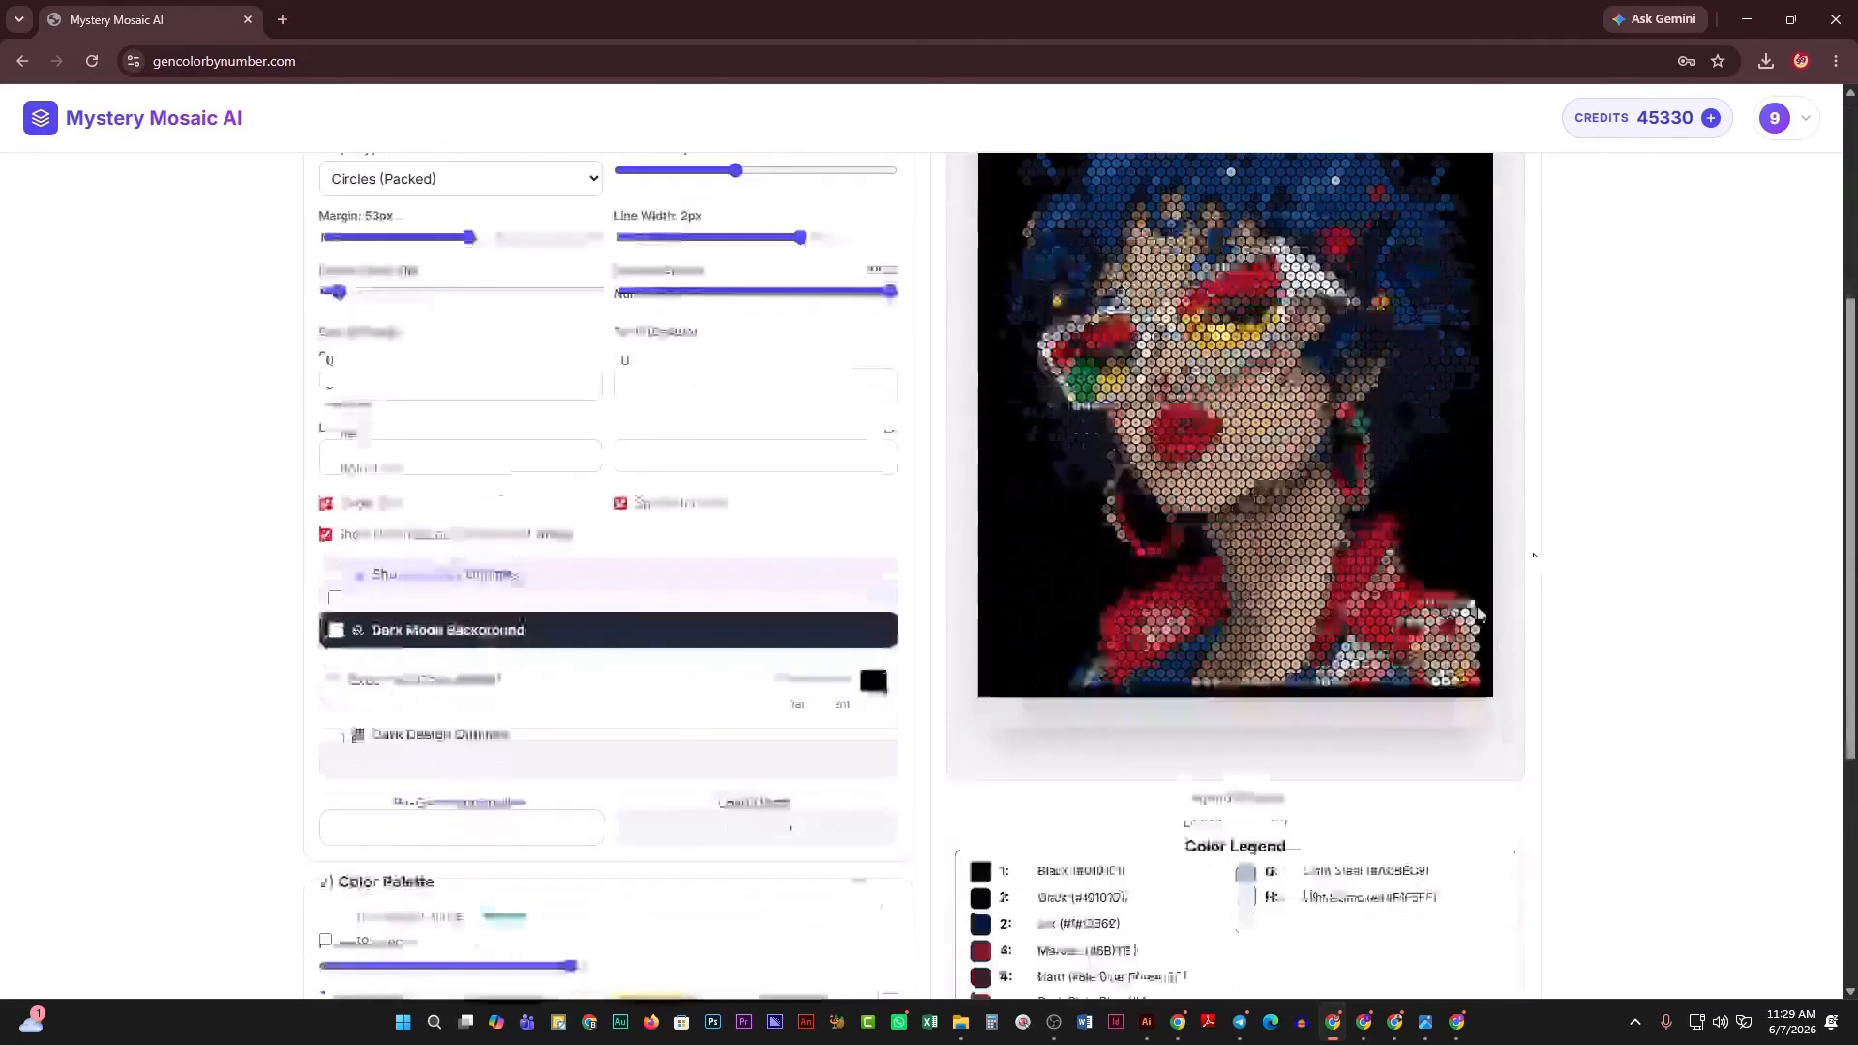
scroll(1134, 762, up, 4)
scroll(1207, 709, up, 3)
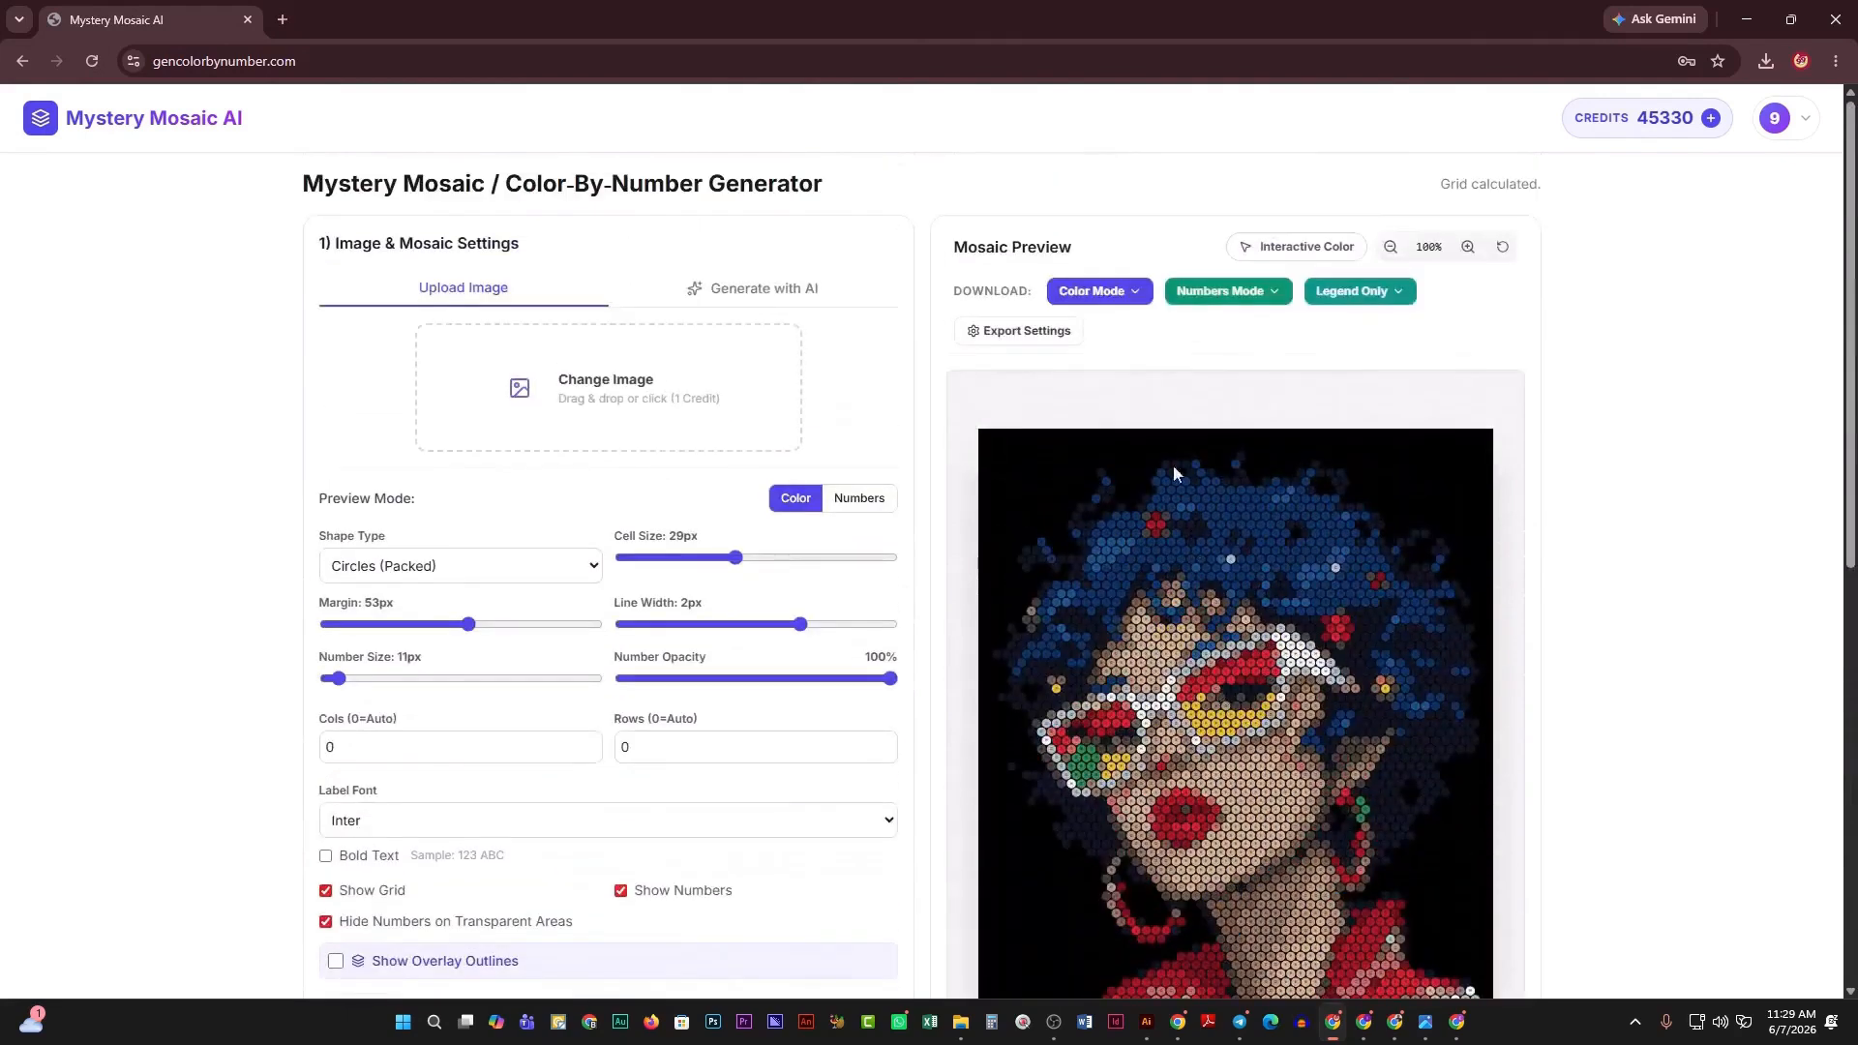
scroll(1306, 772, down, 7)
scroll(1216, 780, up, 6)
scroll(1021, 370, up, 1)
Hide the color codes in the legend through the export settings and check the legend preview.
click(1032, 332)
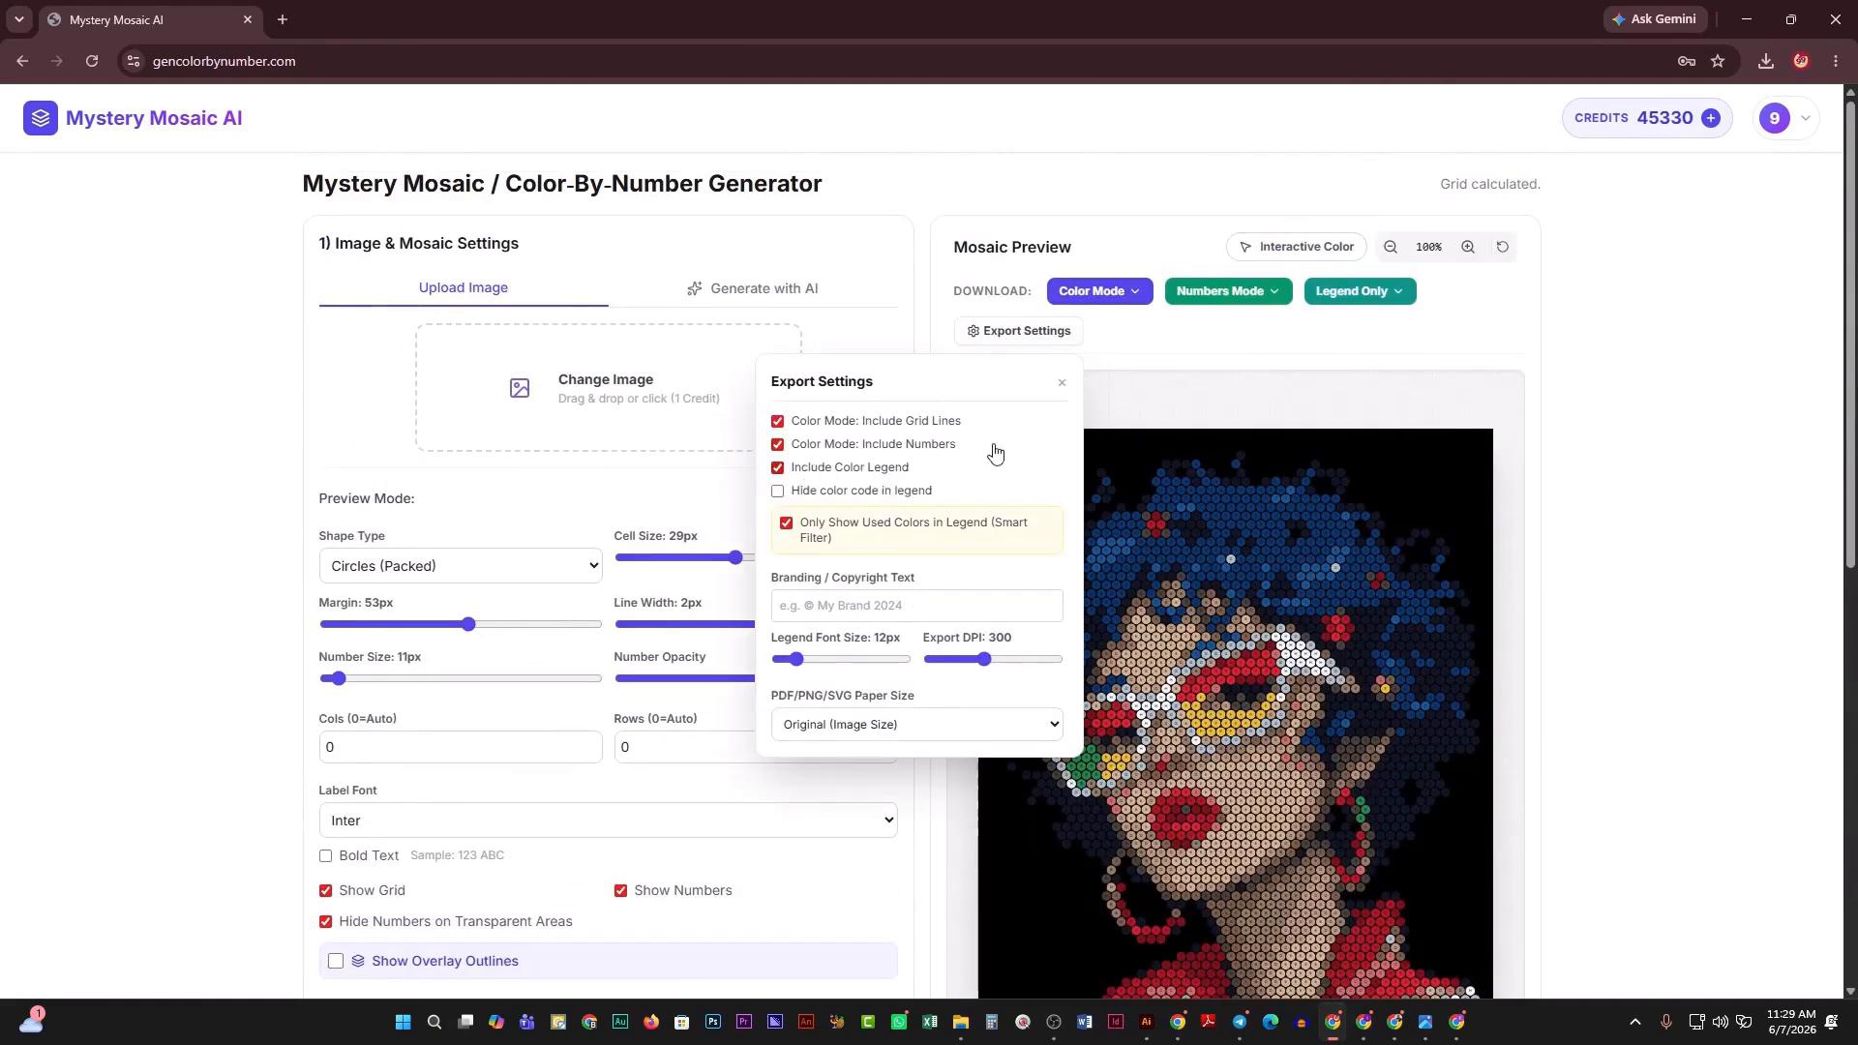
scroll(994, 452, down, 8)
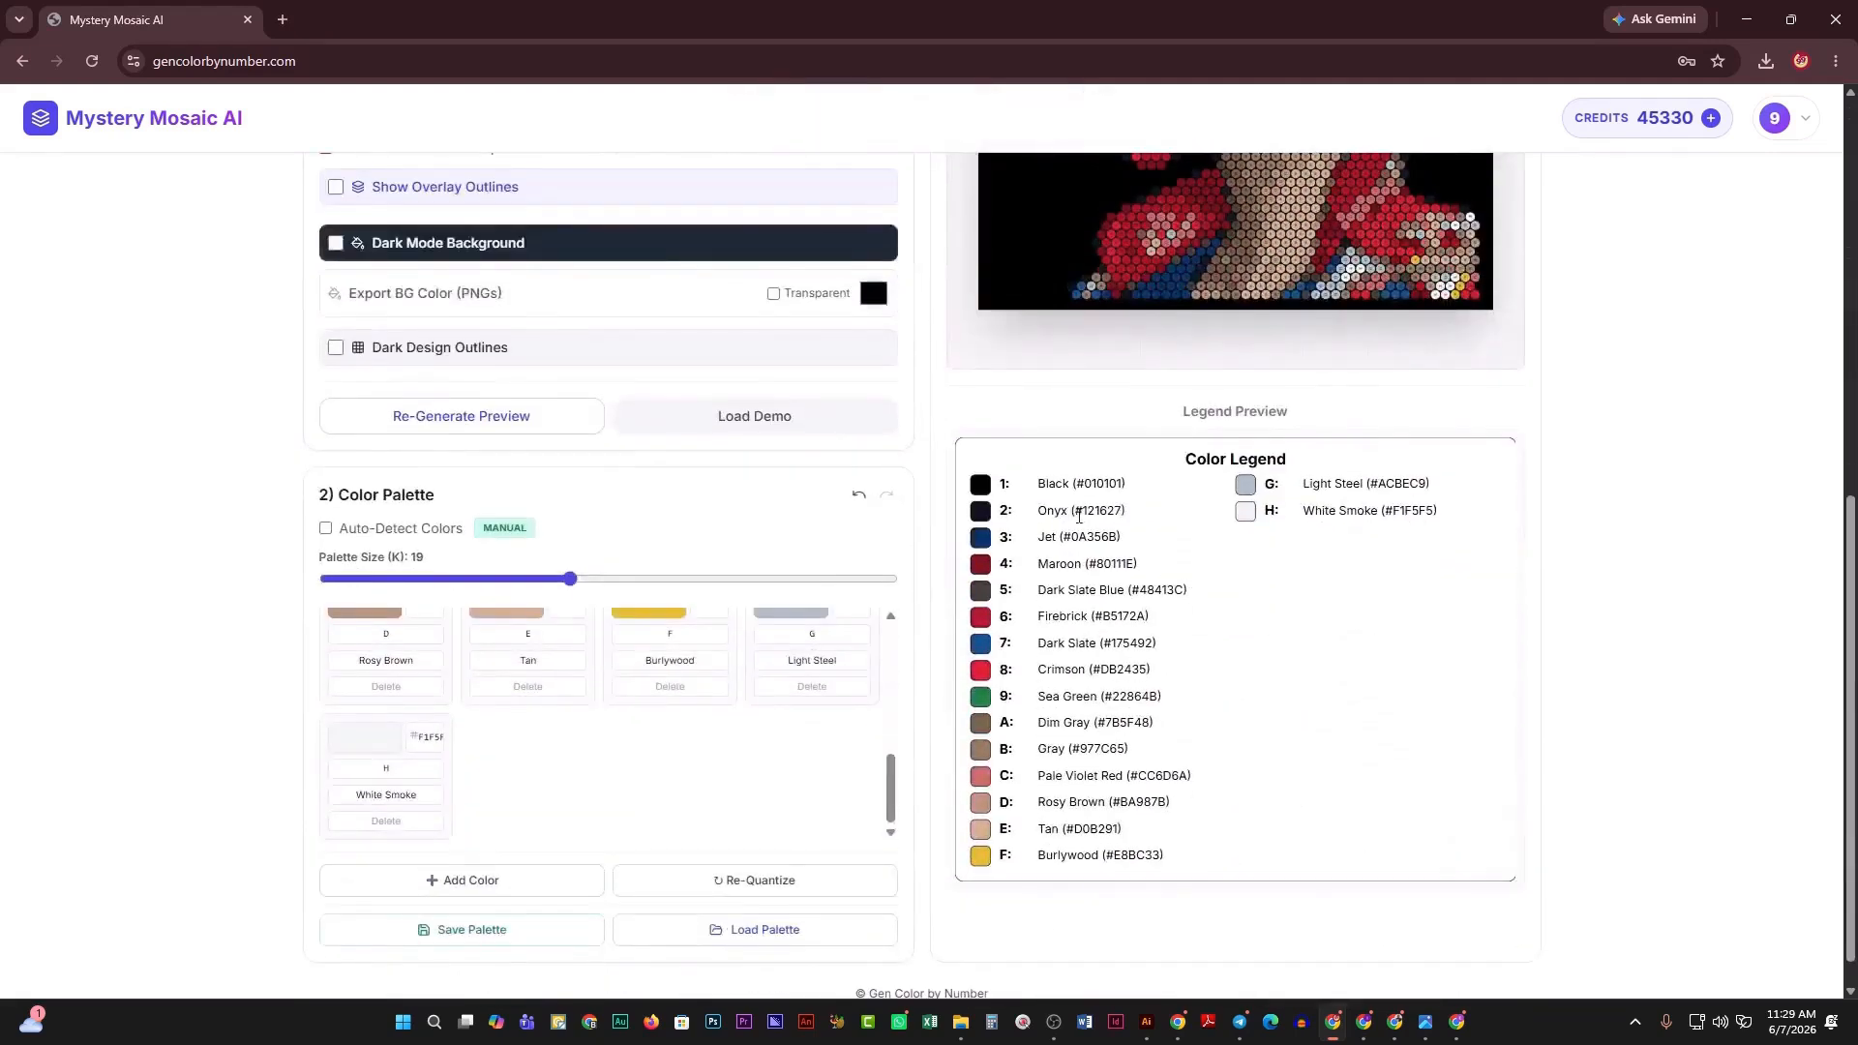
drag(1072, 508, 1137, 522)
click(1093, 504)
scroll(1076, 486, up, 7)
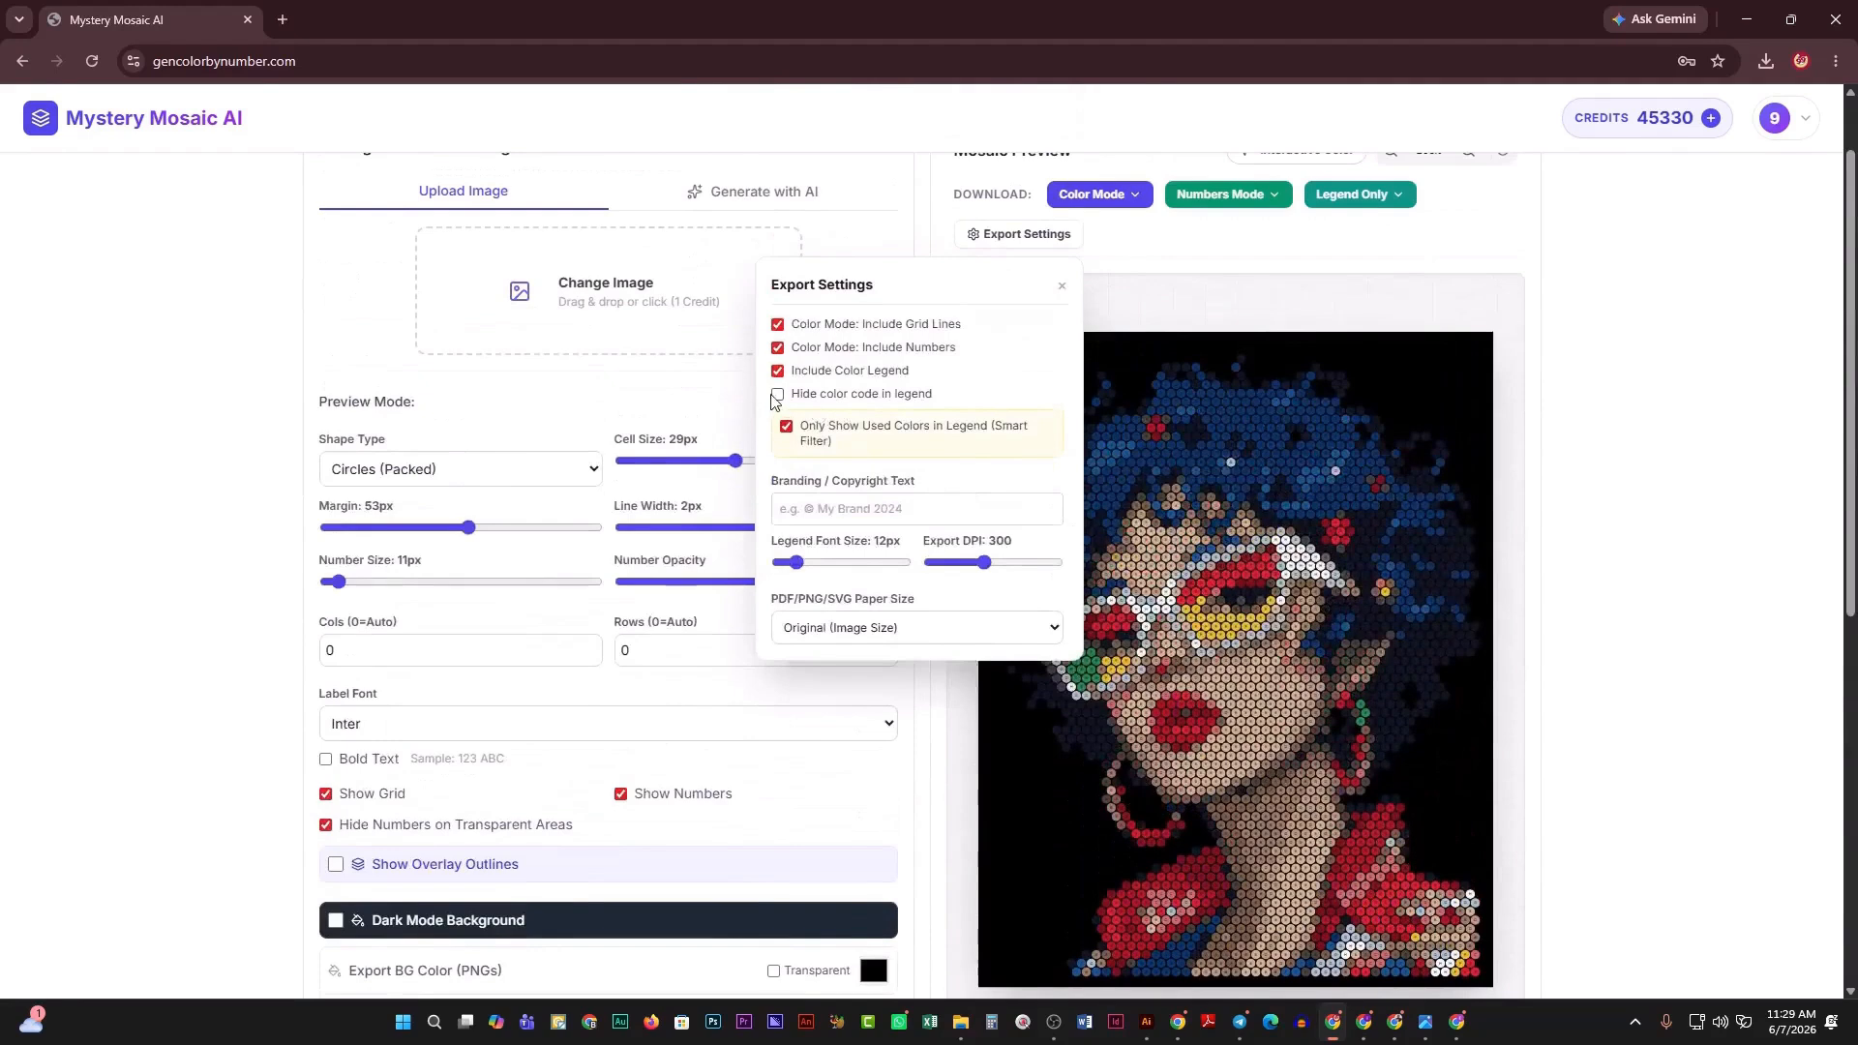
click(778, 395)
scroll(1072, 622, down, 6)
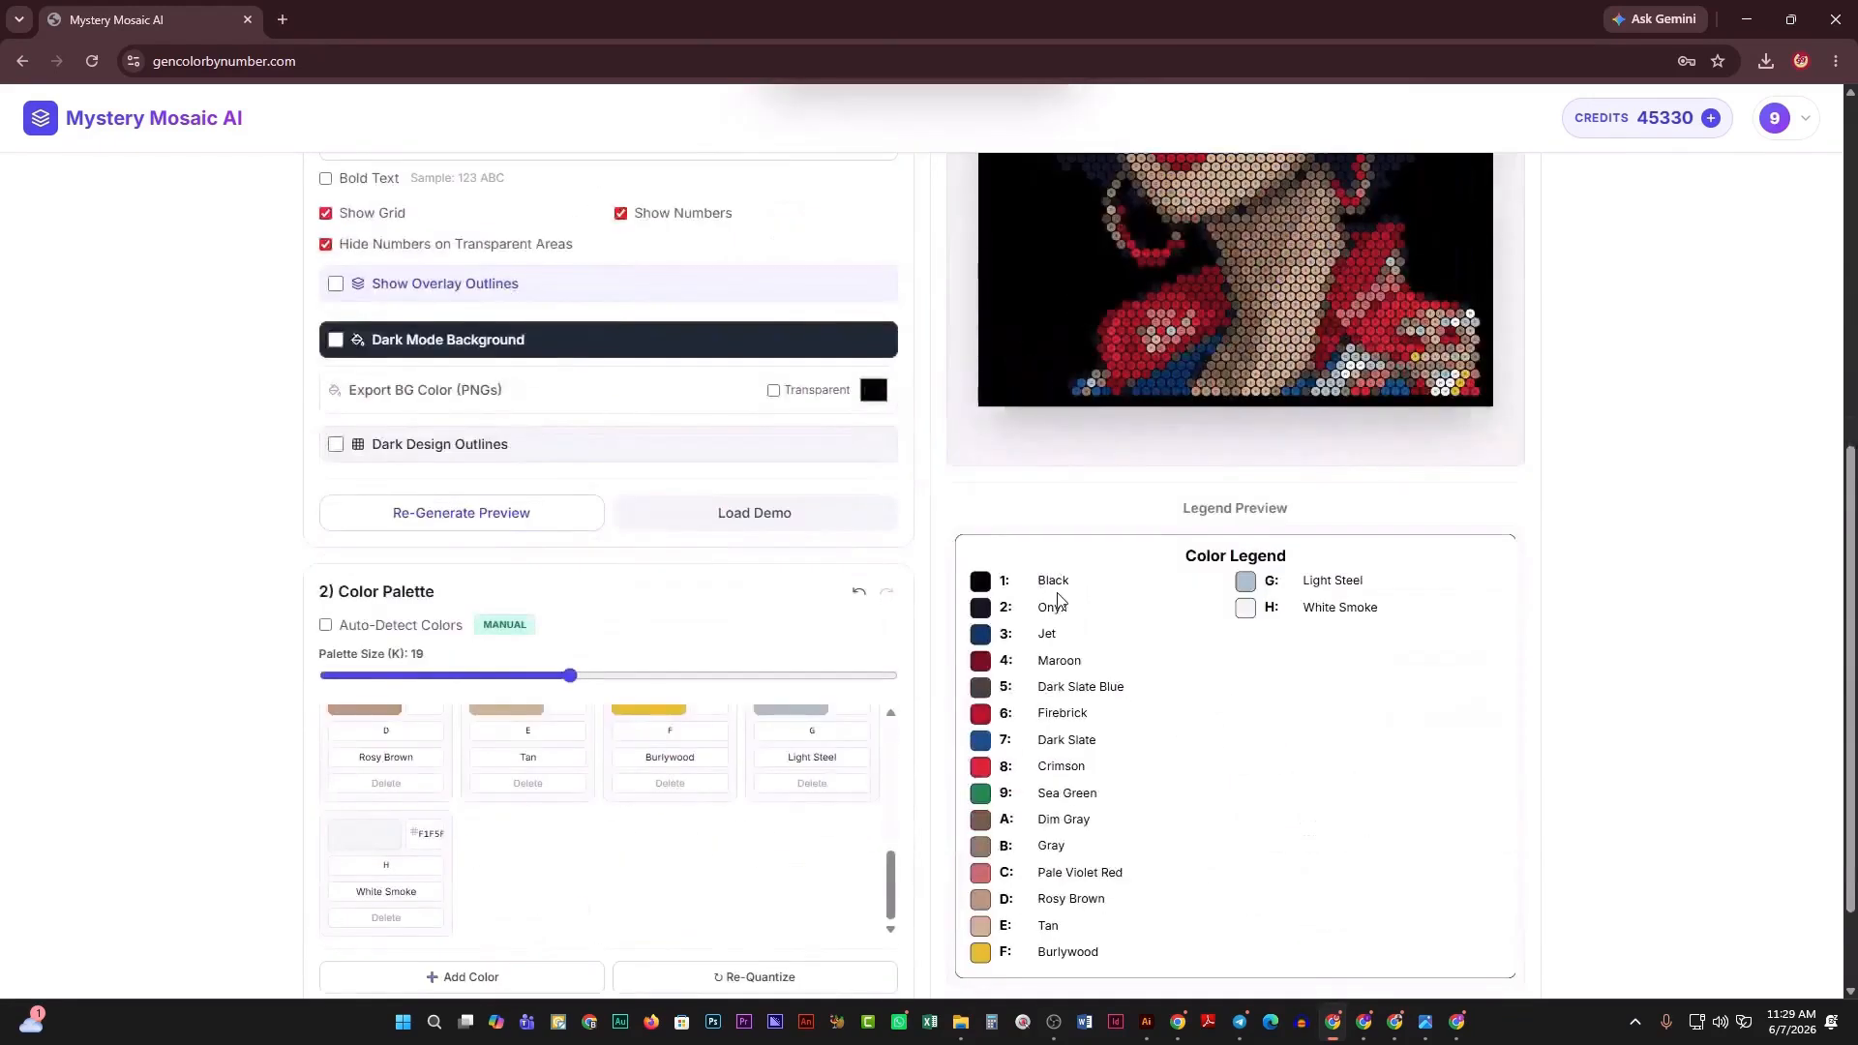
scroll(1061, 608, up, 7)
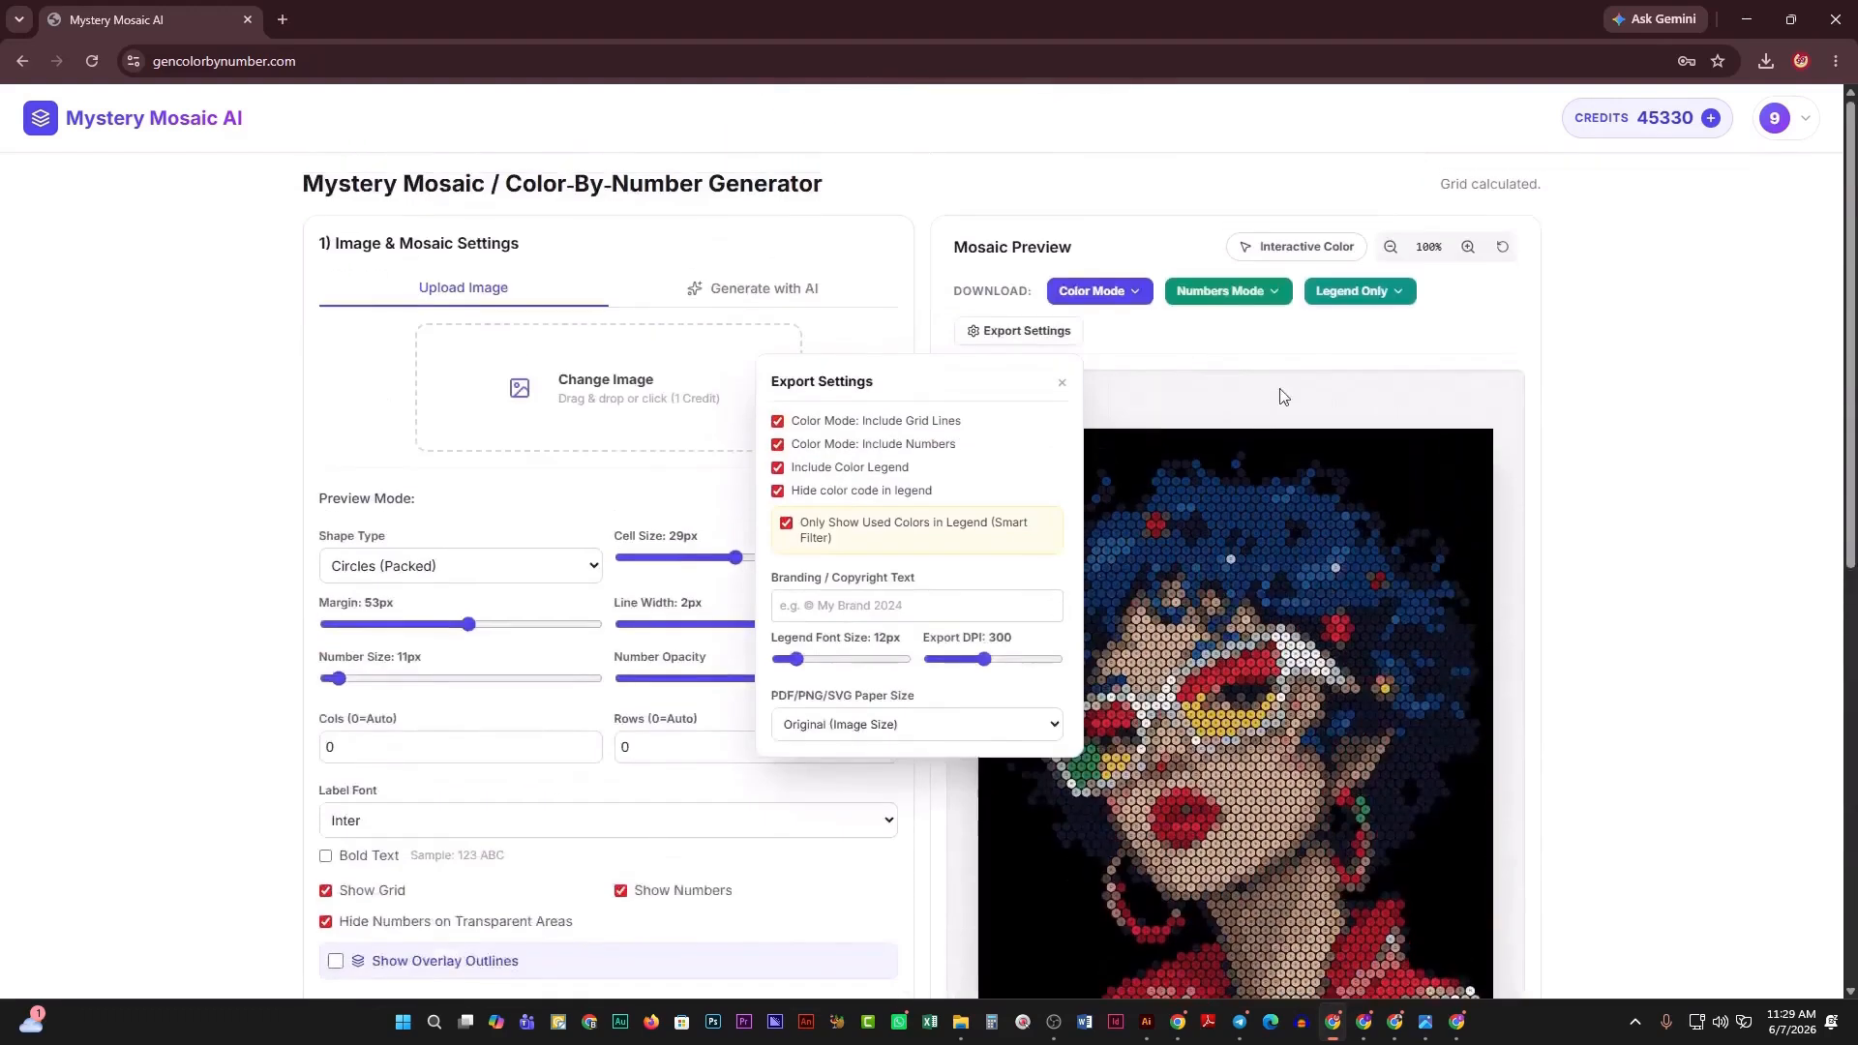
Download only the color legend as a PNG and check the downloaded image.
click(1369, 306)
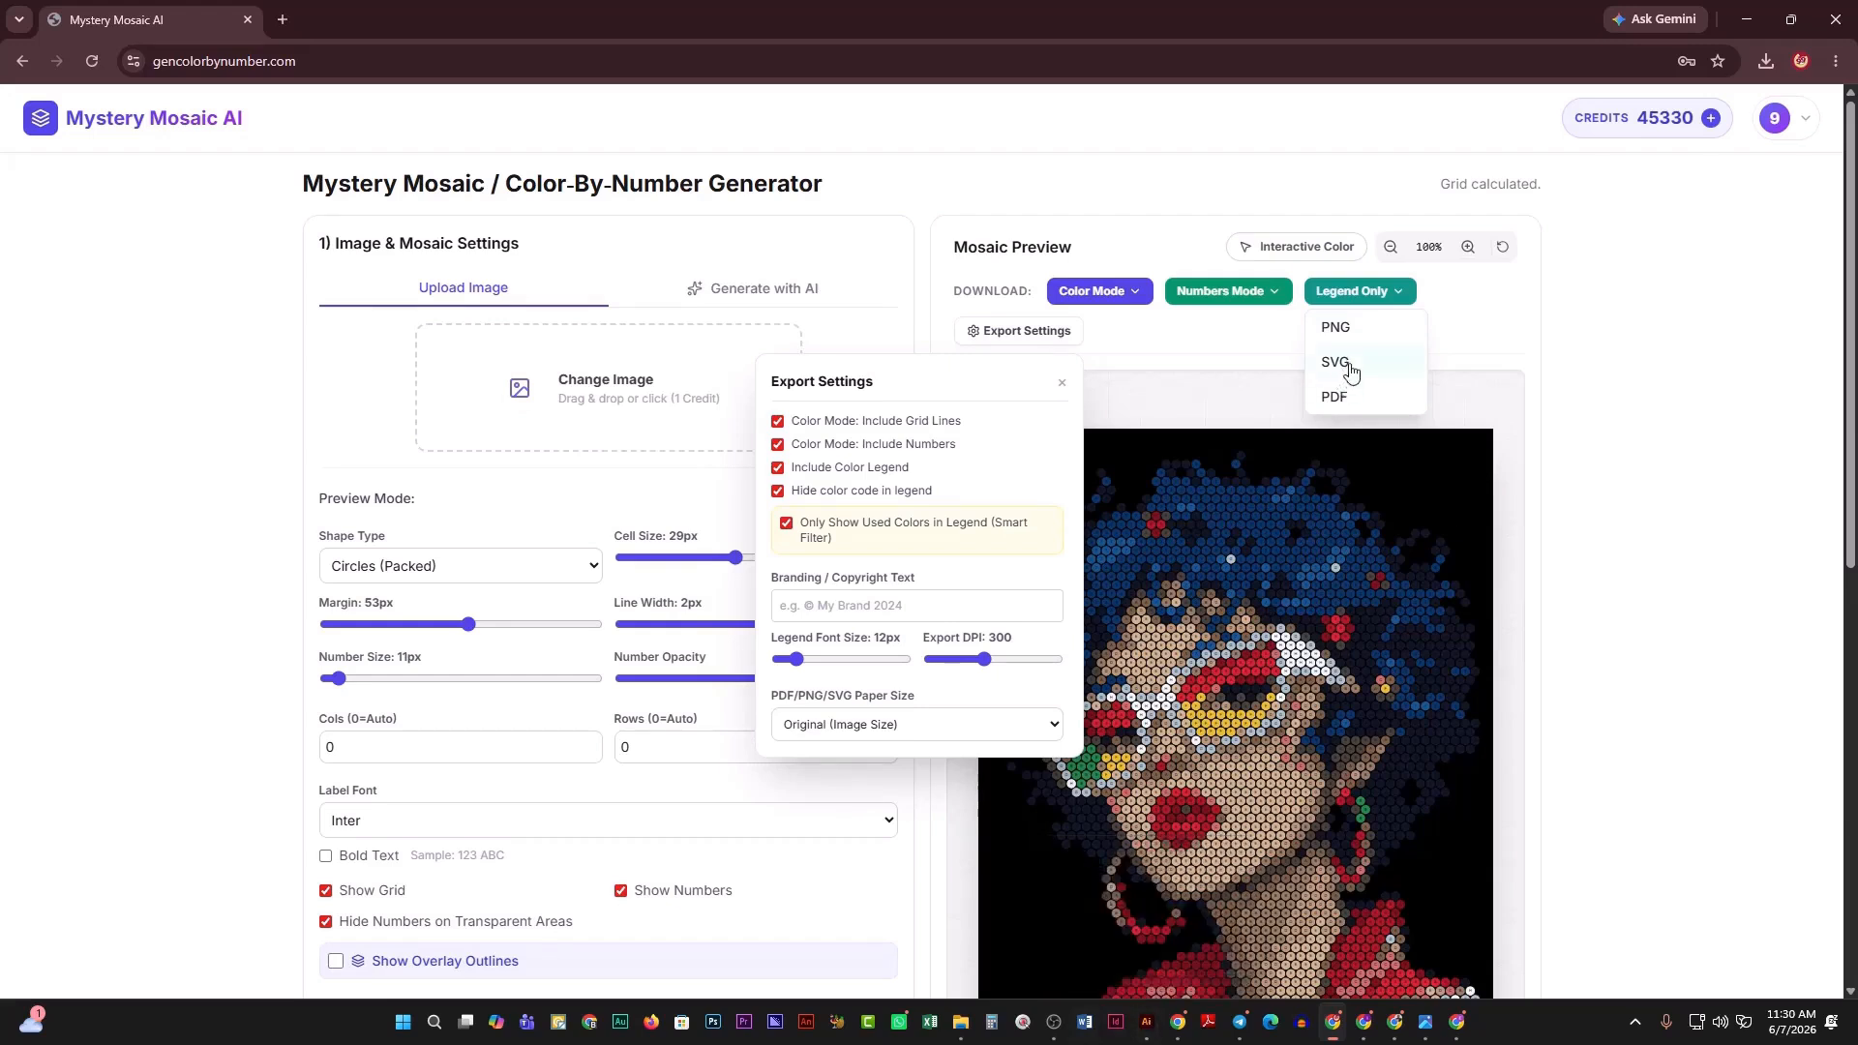
click(1344, 331)
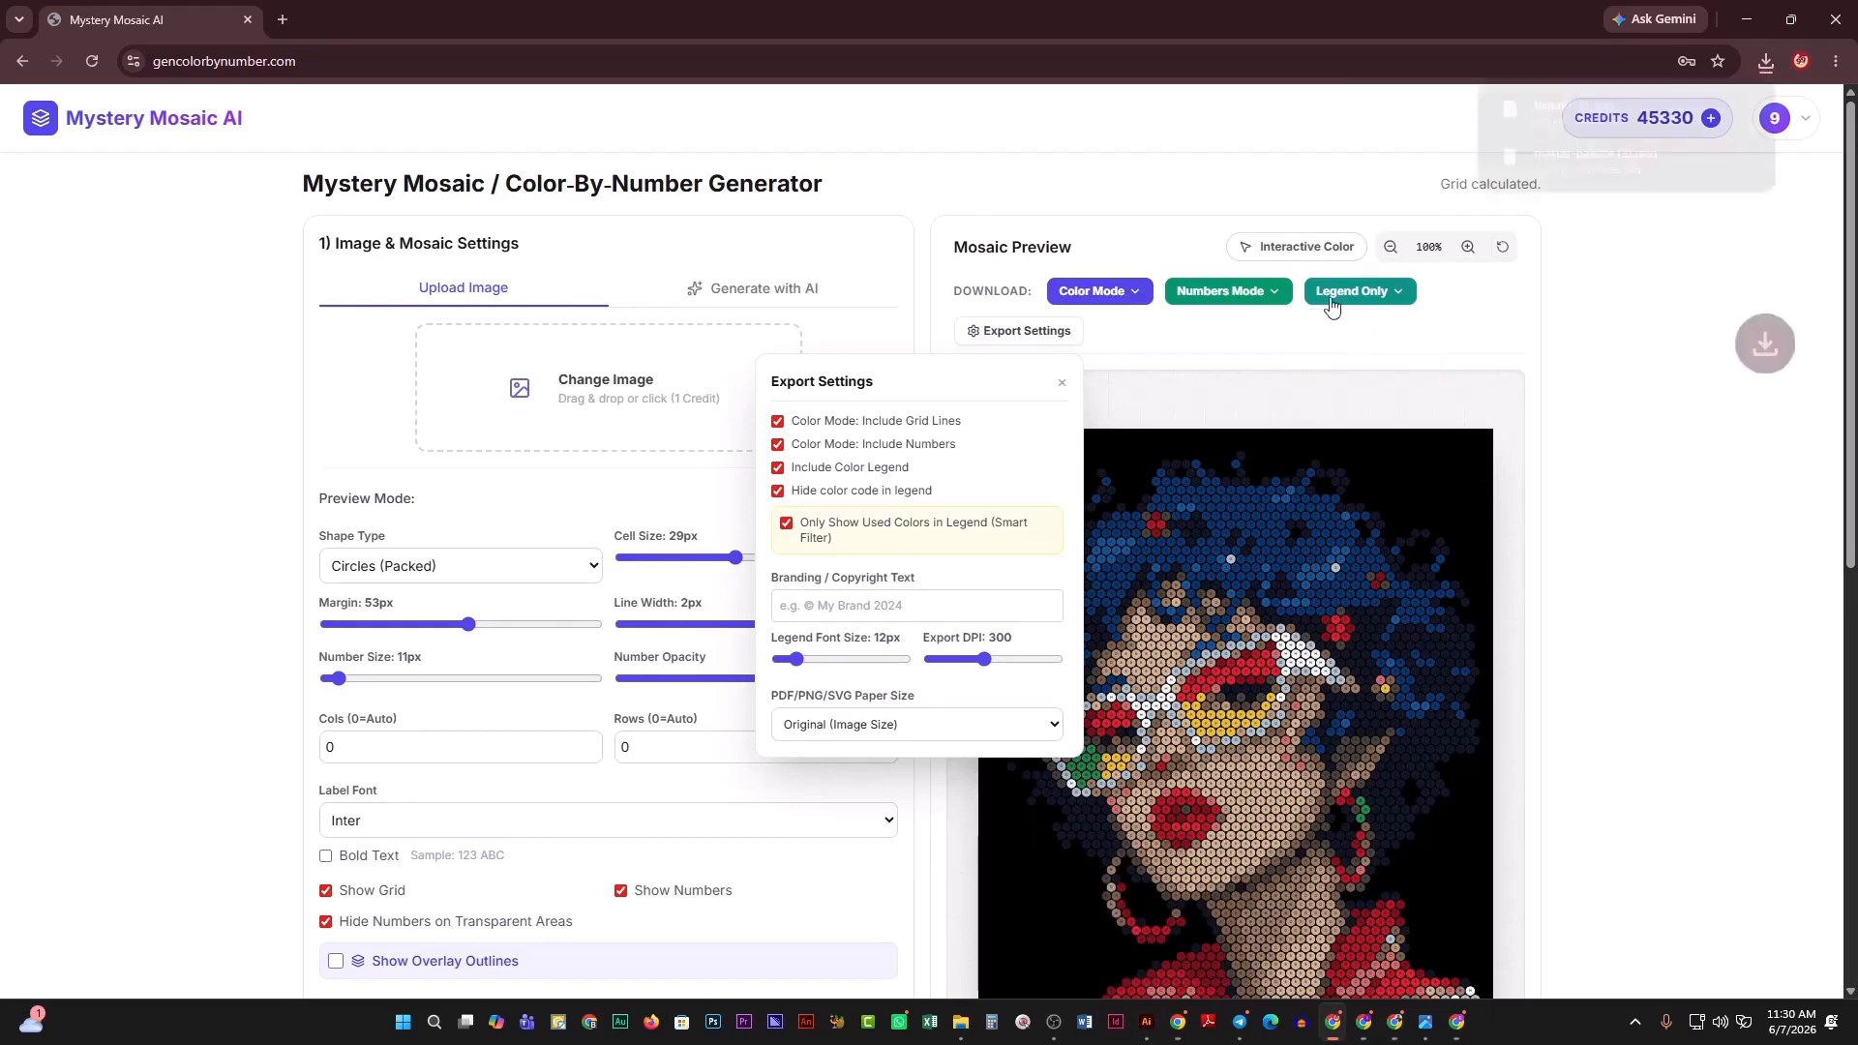
click(1554, 118)
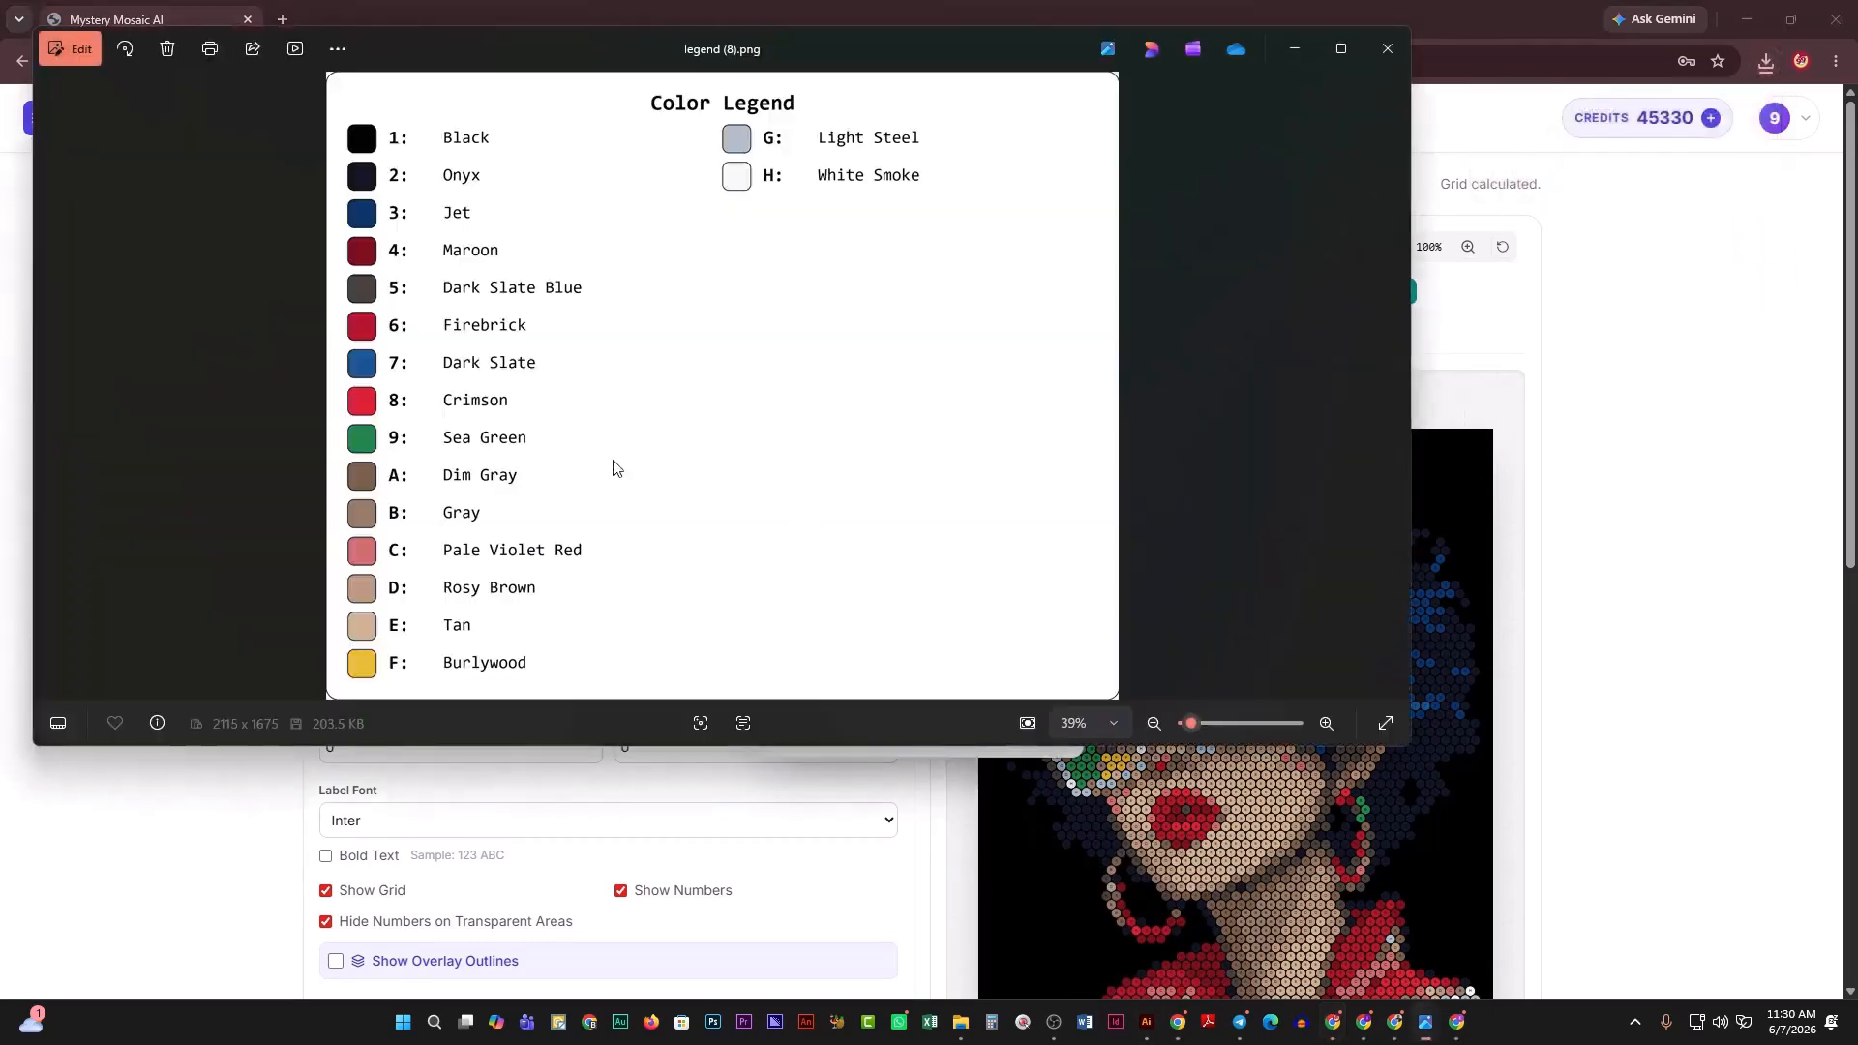
click(1294, 48)
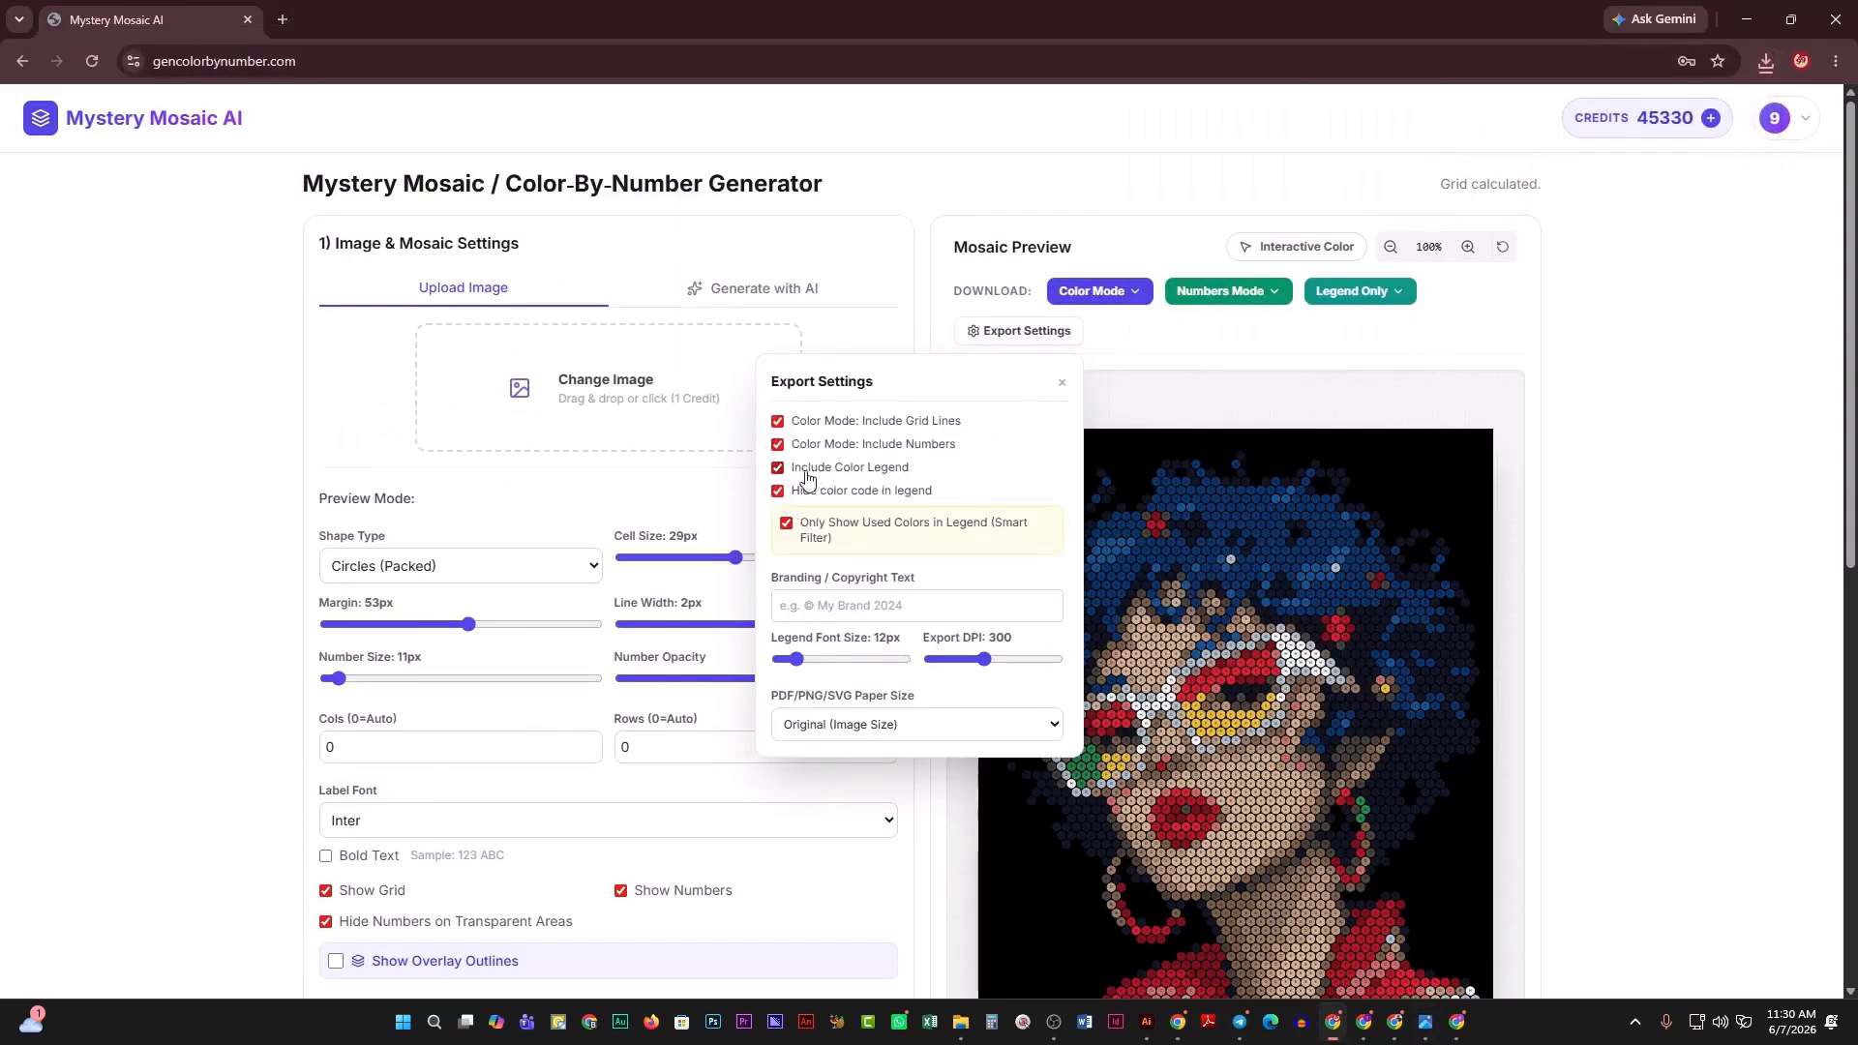
Exclude the color legend from the export and download the numbers-mode mosaic as a PNG.
scroll(1072, 477, down, 5)
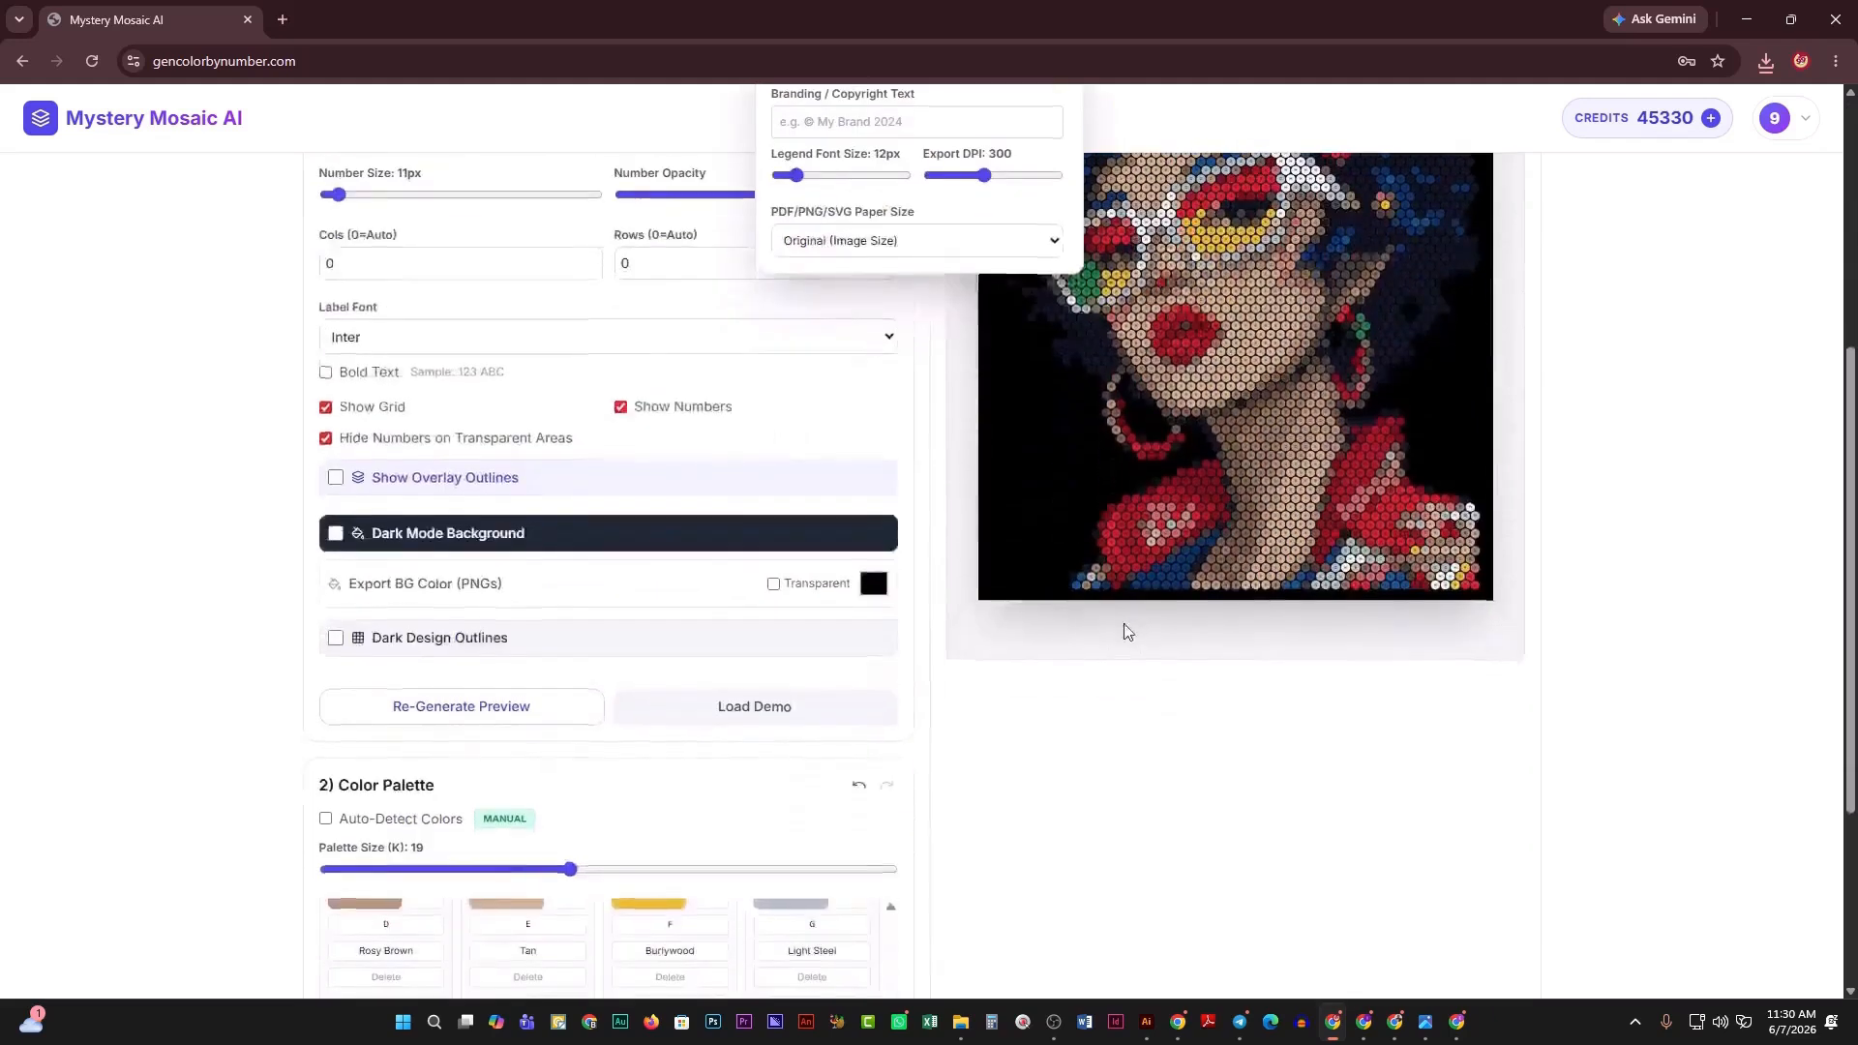
scroll(1124, 630, up, 5)
click(1231, 293)
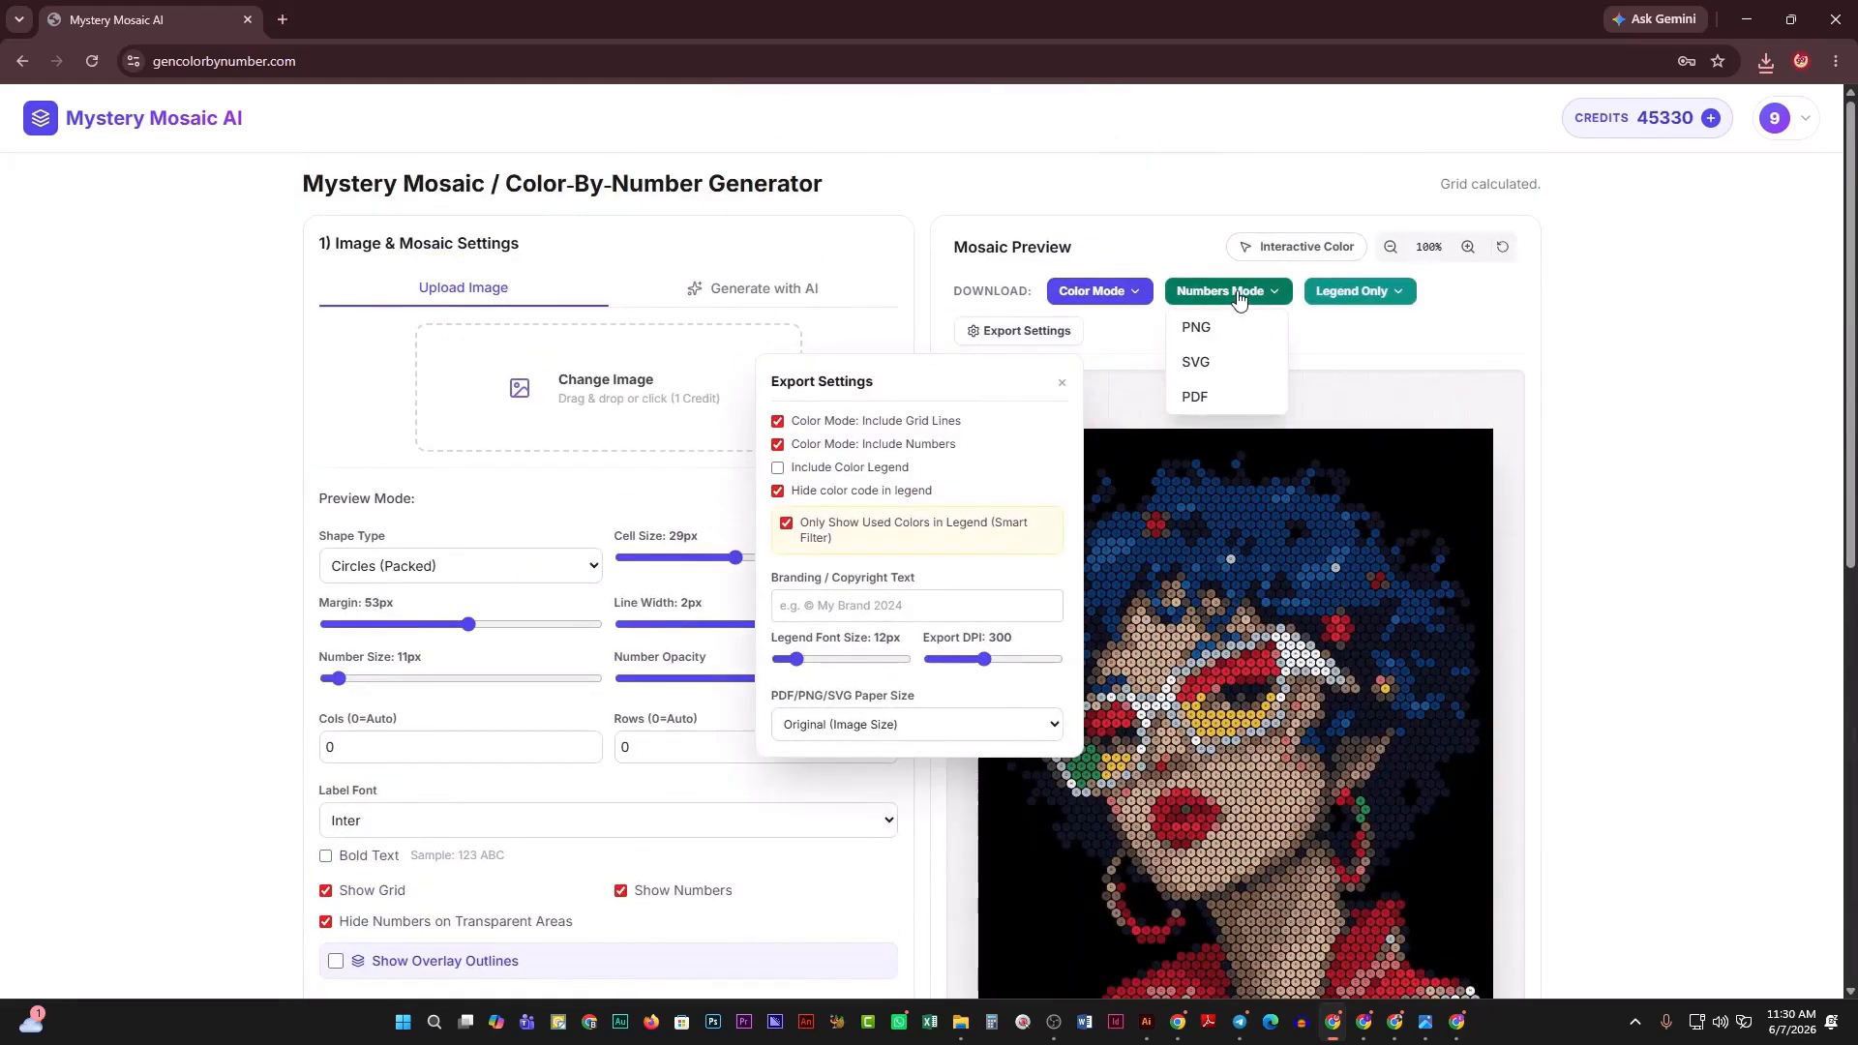
click(1218, 334)
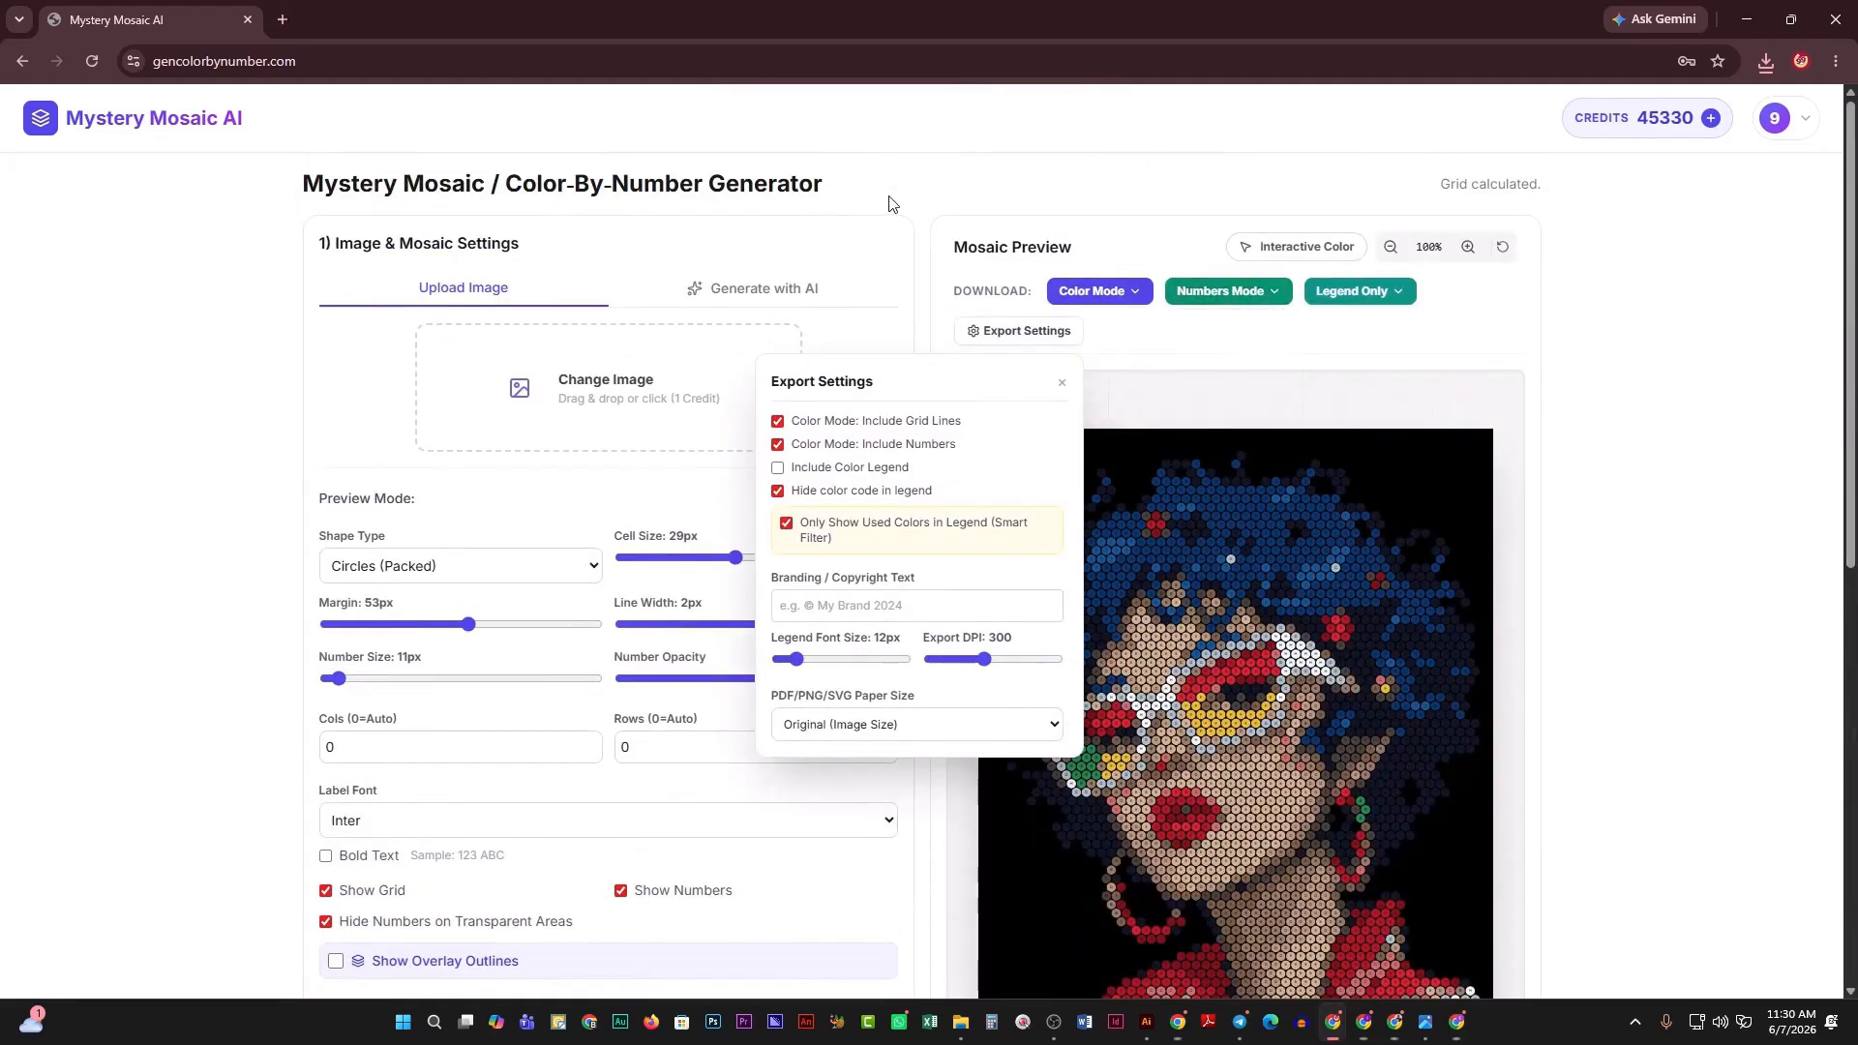
Inspect the downloaded numbers mosaic without legend up close.
click(1512, 130)
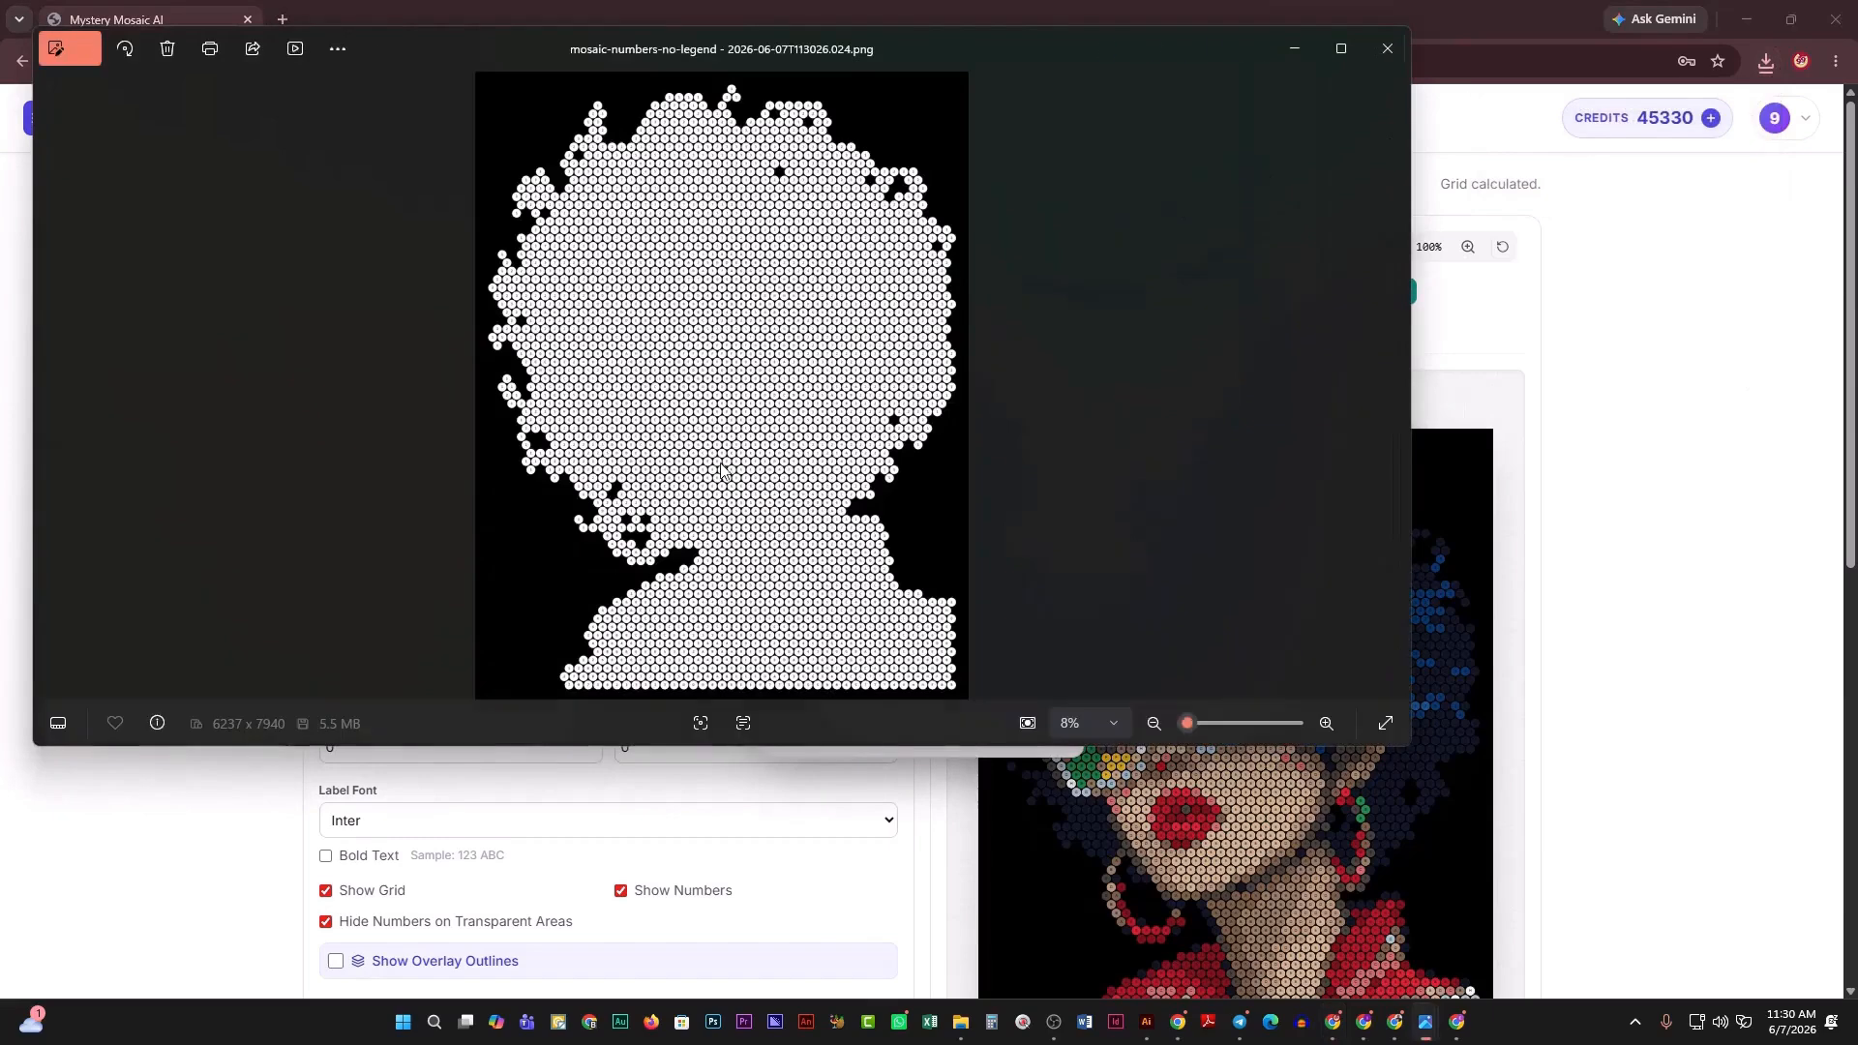
scroll(726, 489, up, 1)
scroll(753, 349, down, 3)
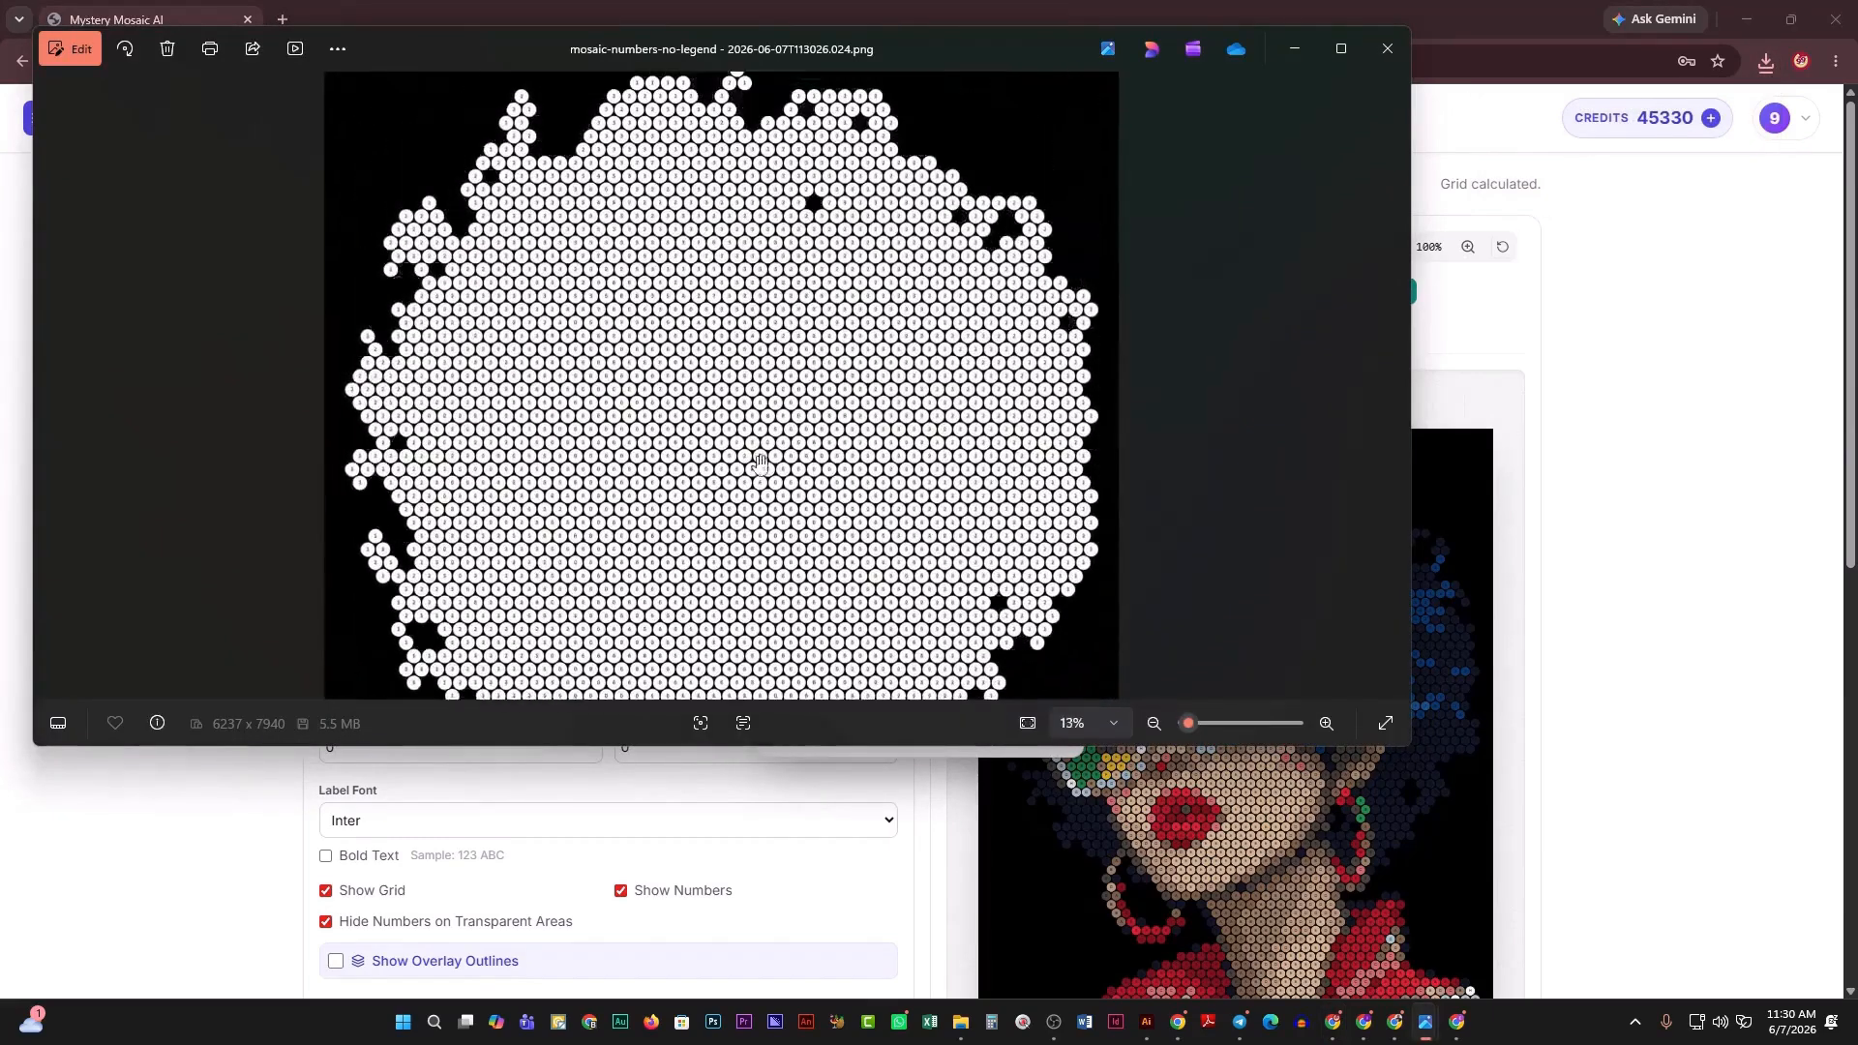
scroll(758, 426, down, 3)
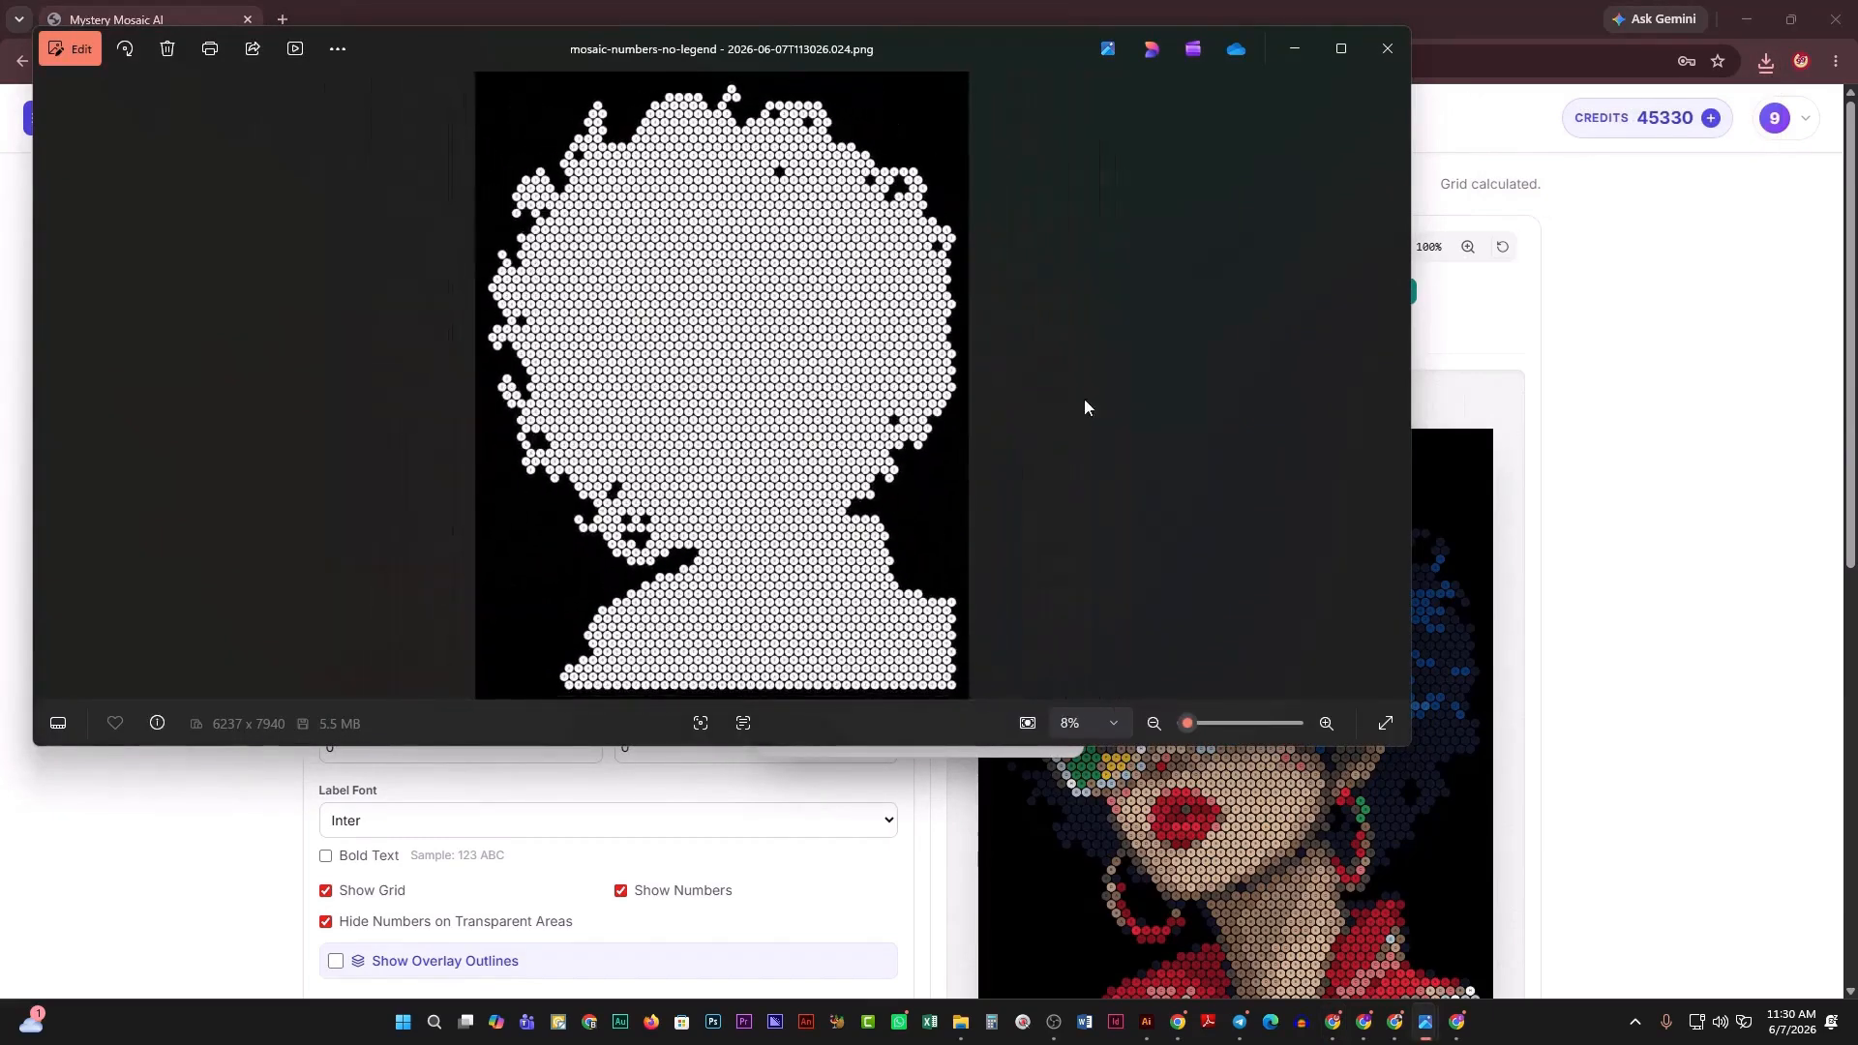
click(1291, 61)
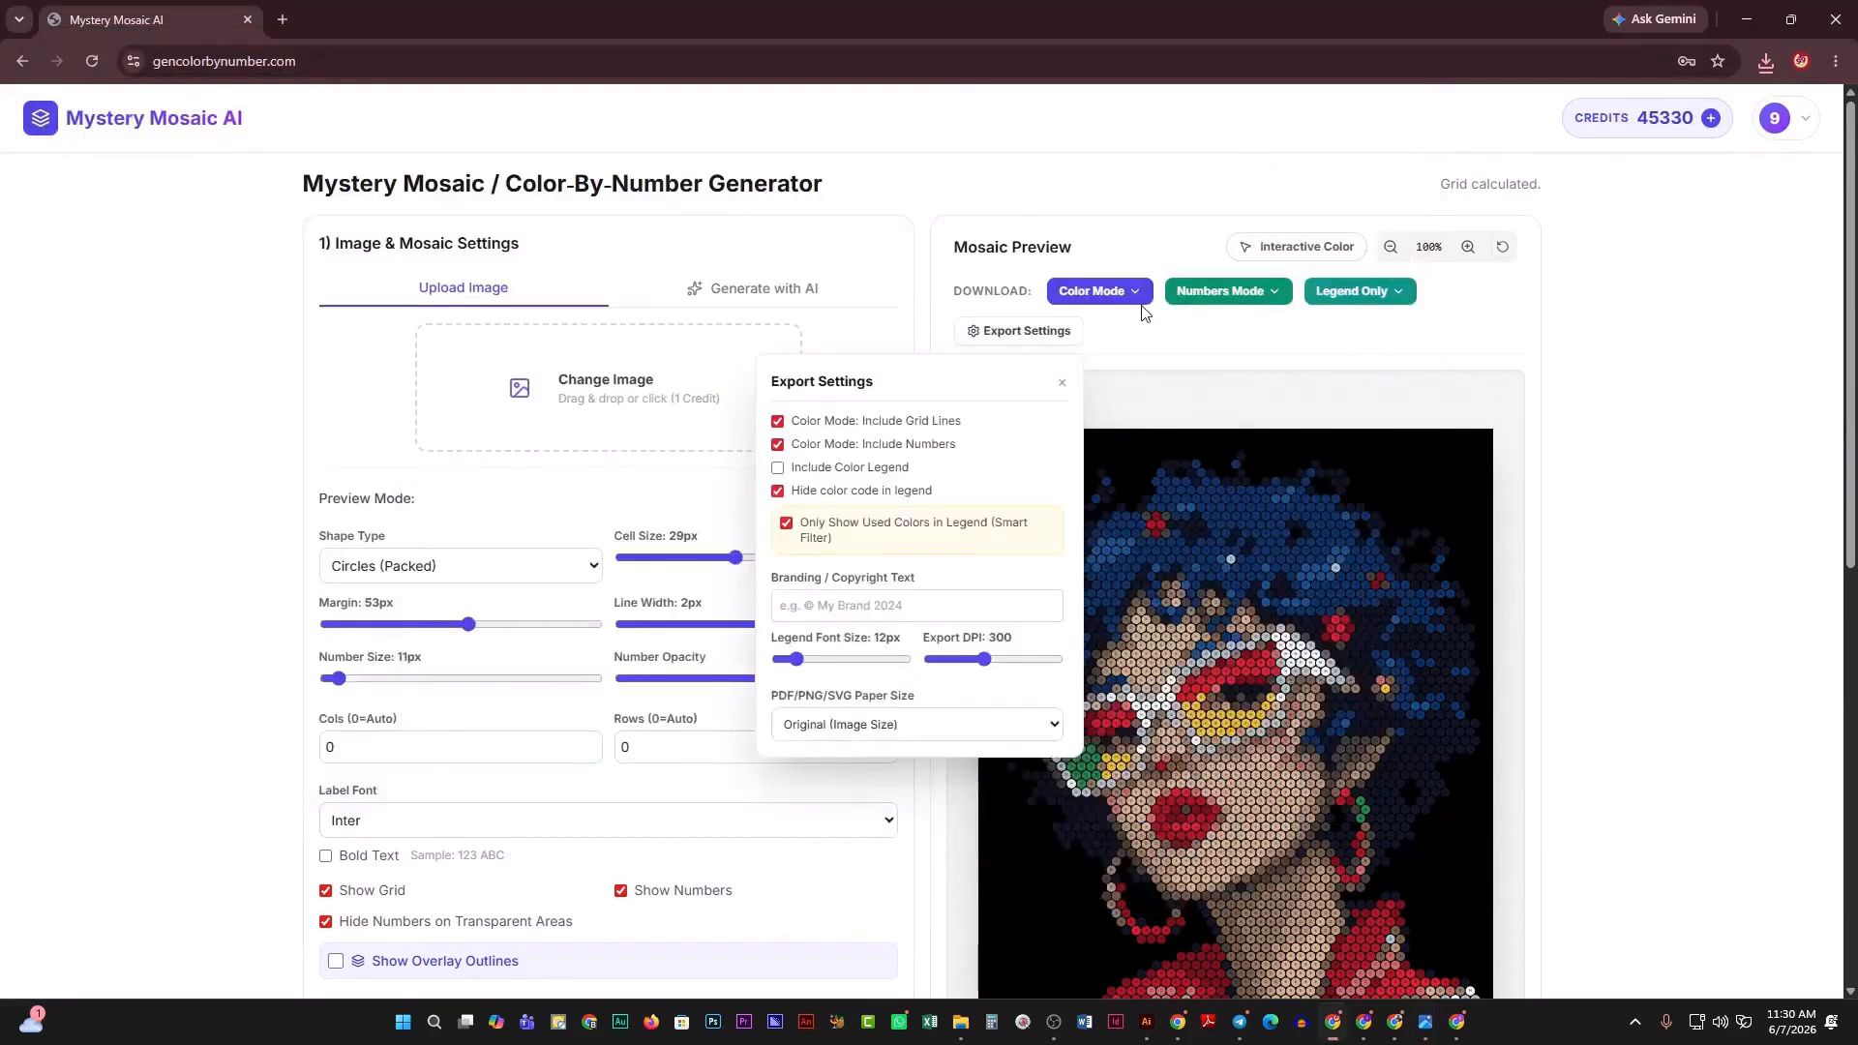
Include the color legend again, download the numbers-mode mosaic with it, and check the exported file.
click(794, 474)
scroll(1243, 467, down, 2)
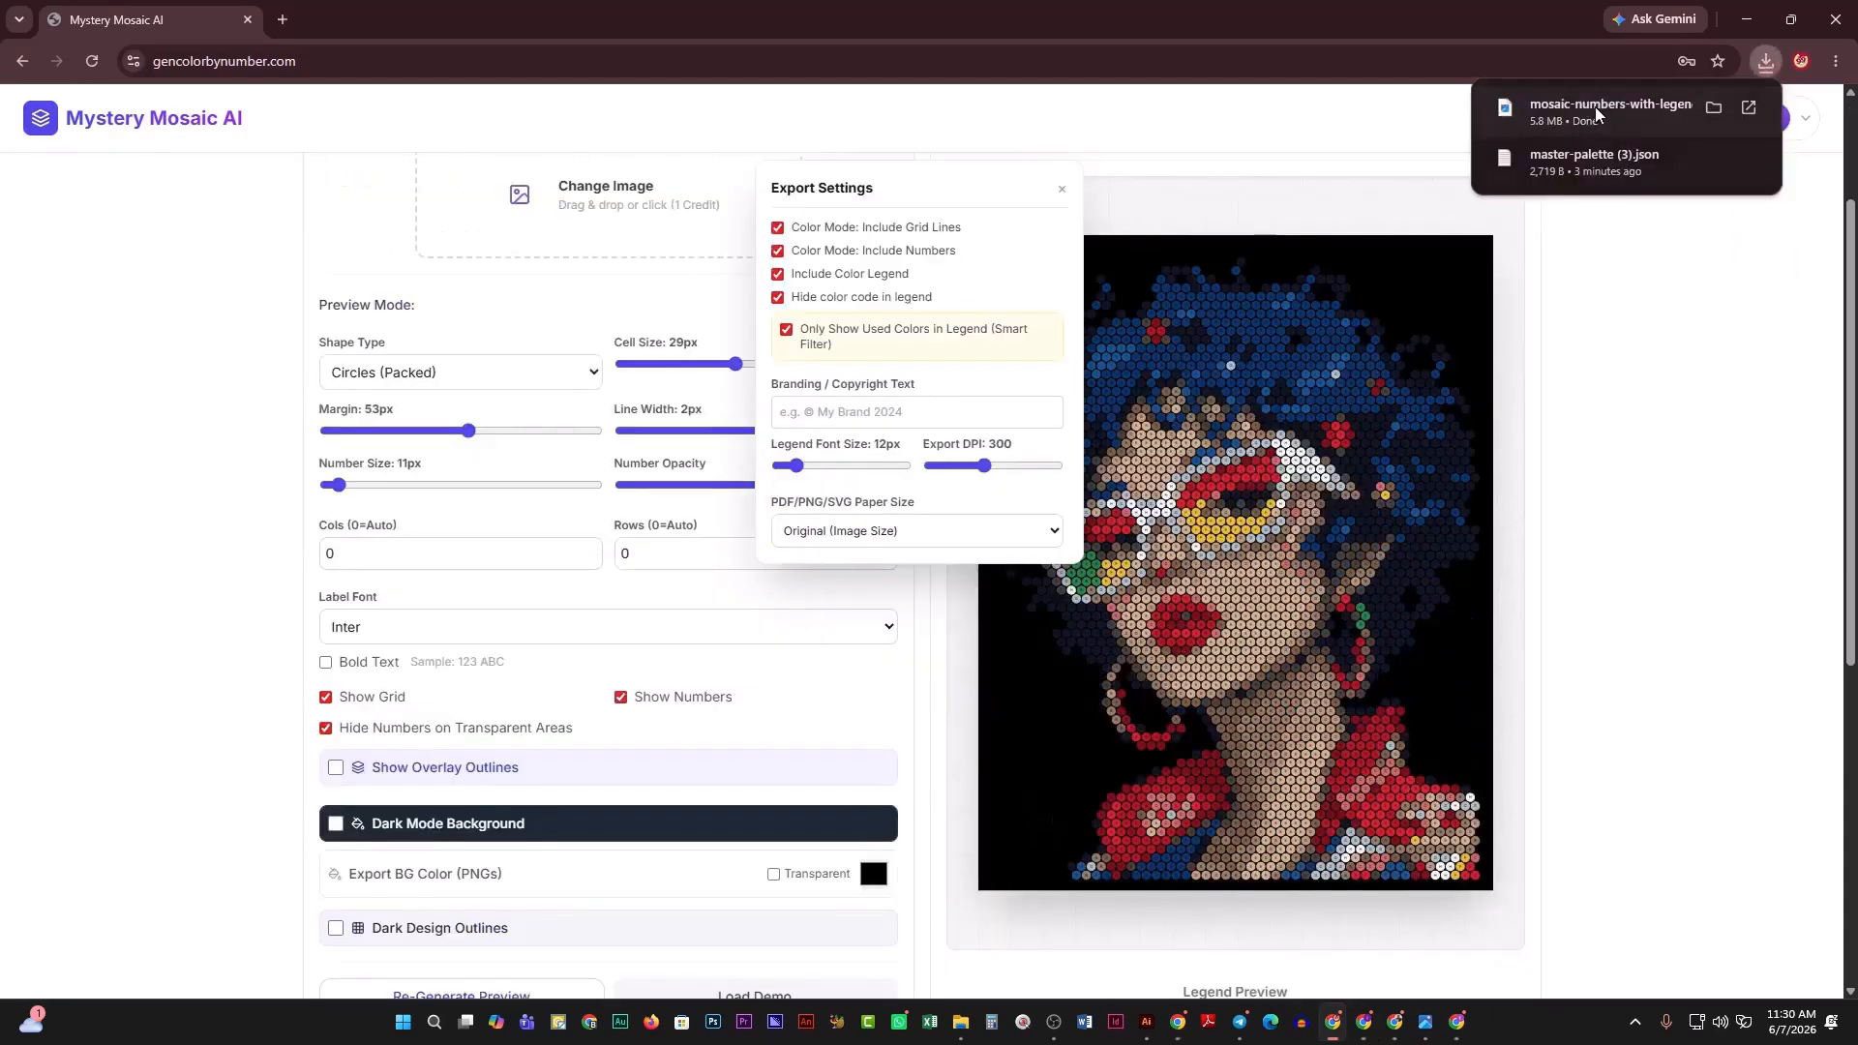
click(1595, 107)
scroll(682, 639, up, 3)
scroll(682, 639, down, 4)
click(1294, 50)
Exclude the color legend from the export and download the color-mode mosaic as a PNG.
scroll(1111, 415, up, 1)
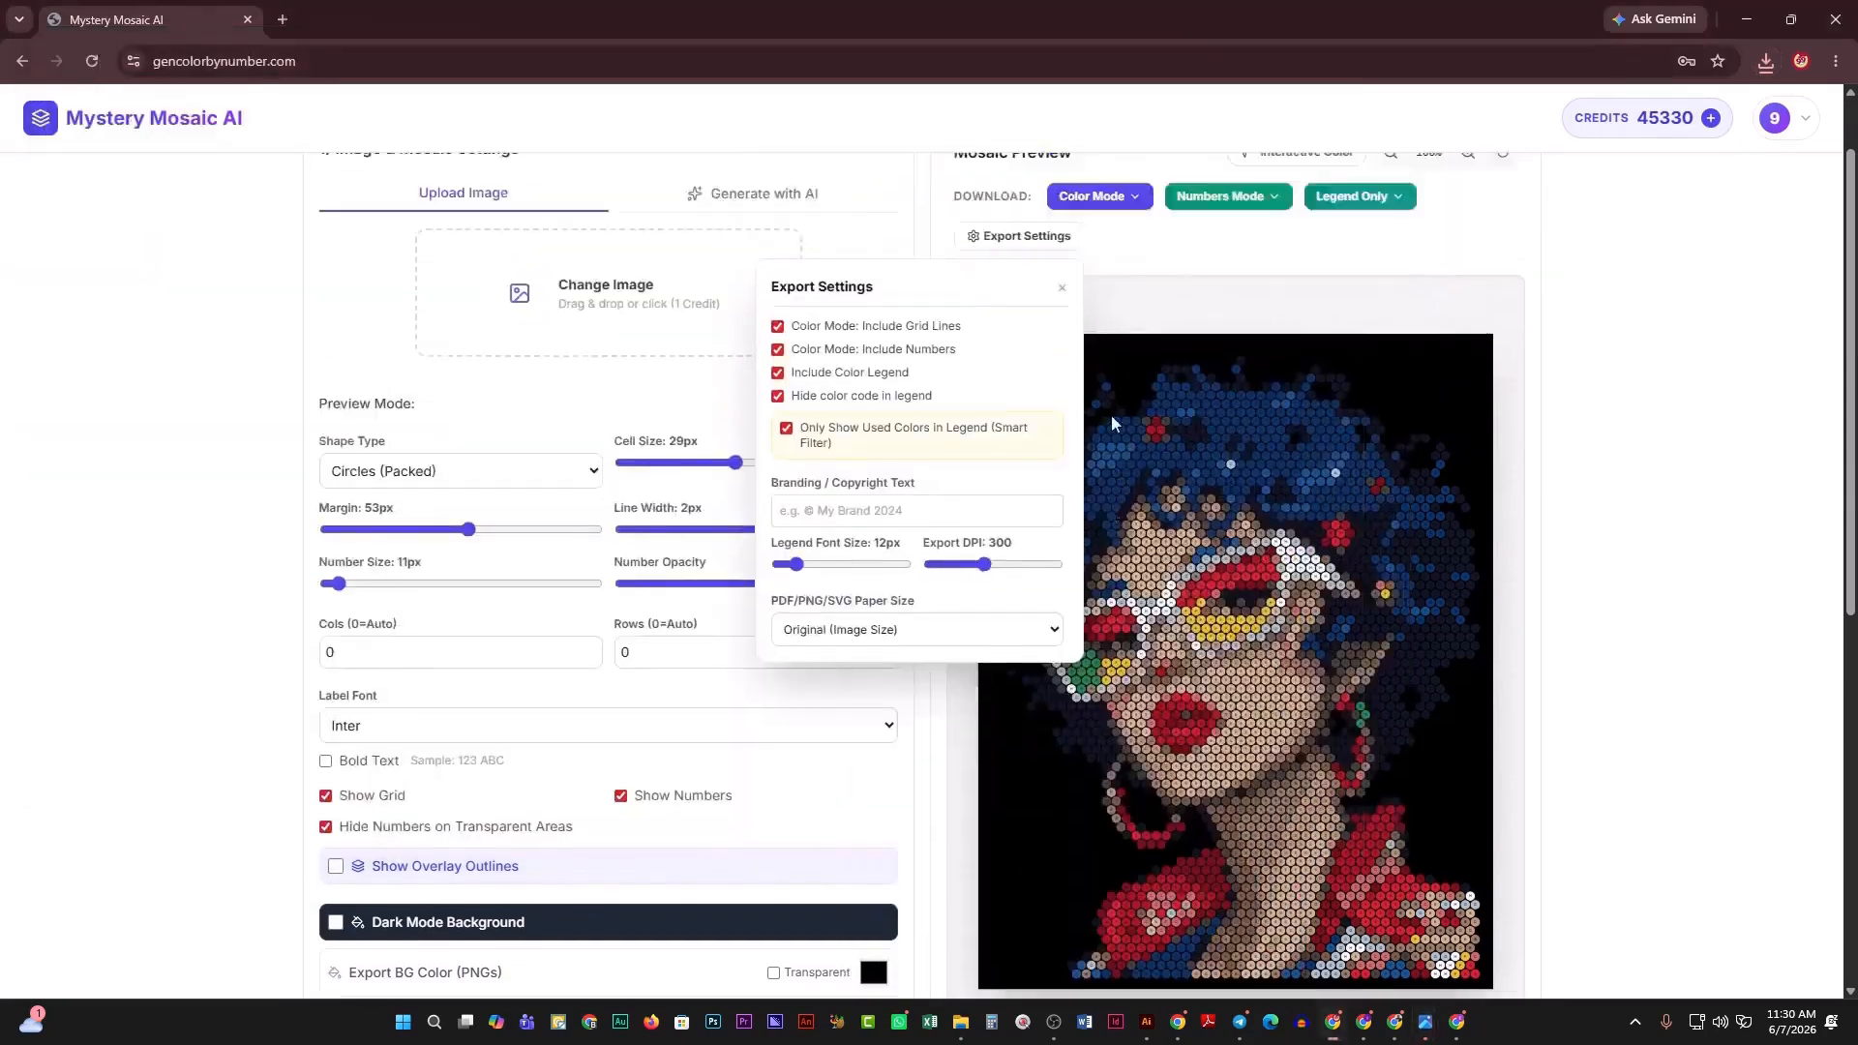
scroll(1111, 415, up, 1)
click(778, 470)
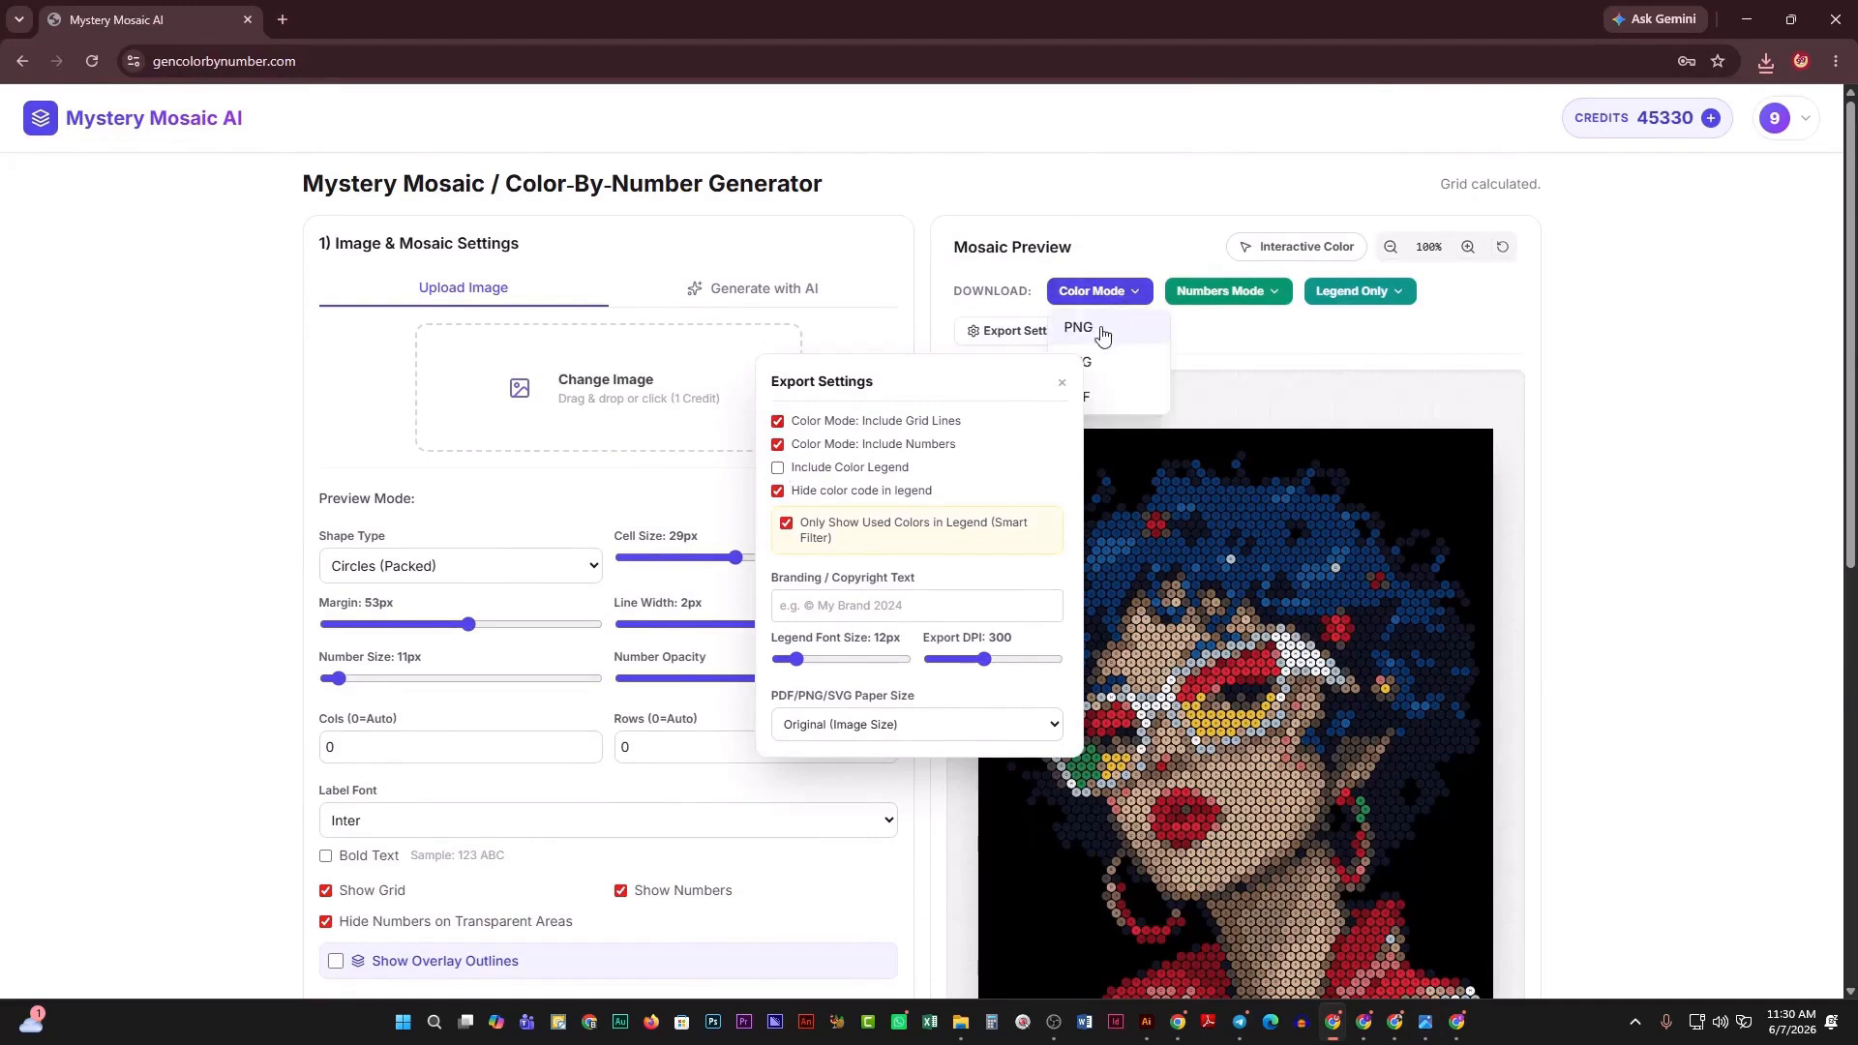
click(1101, 296)
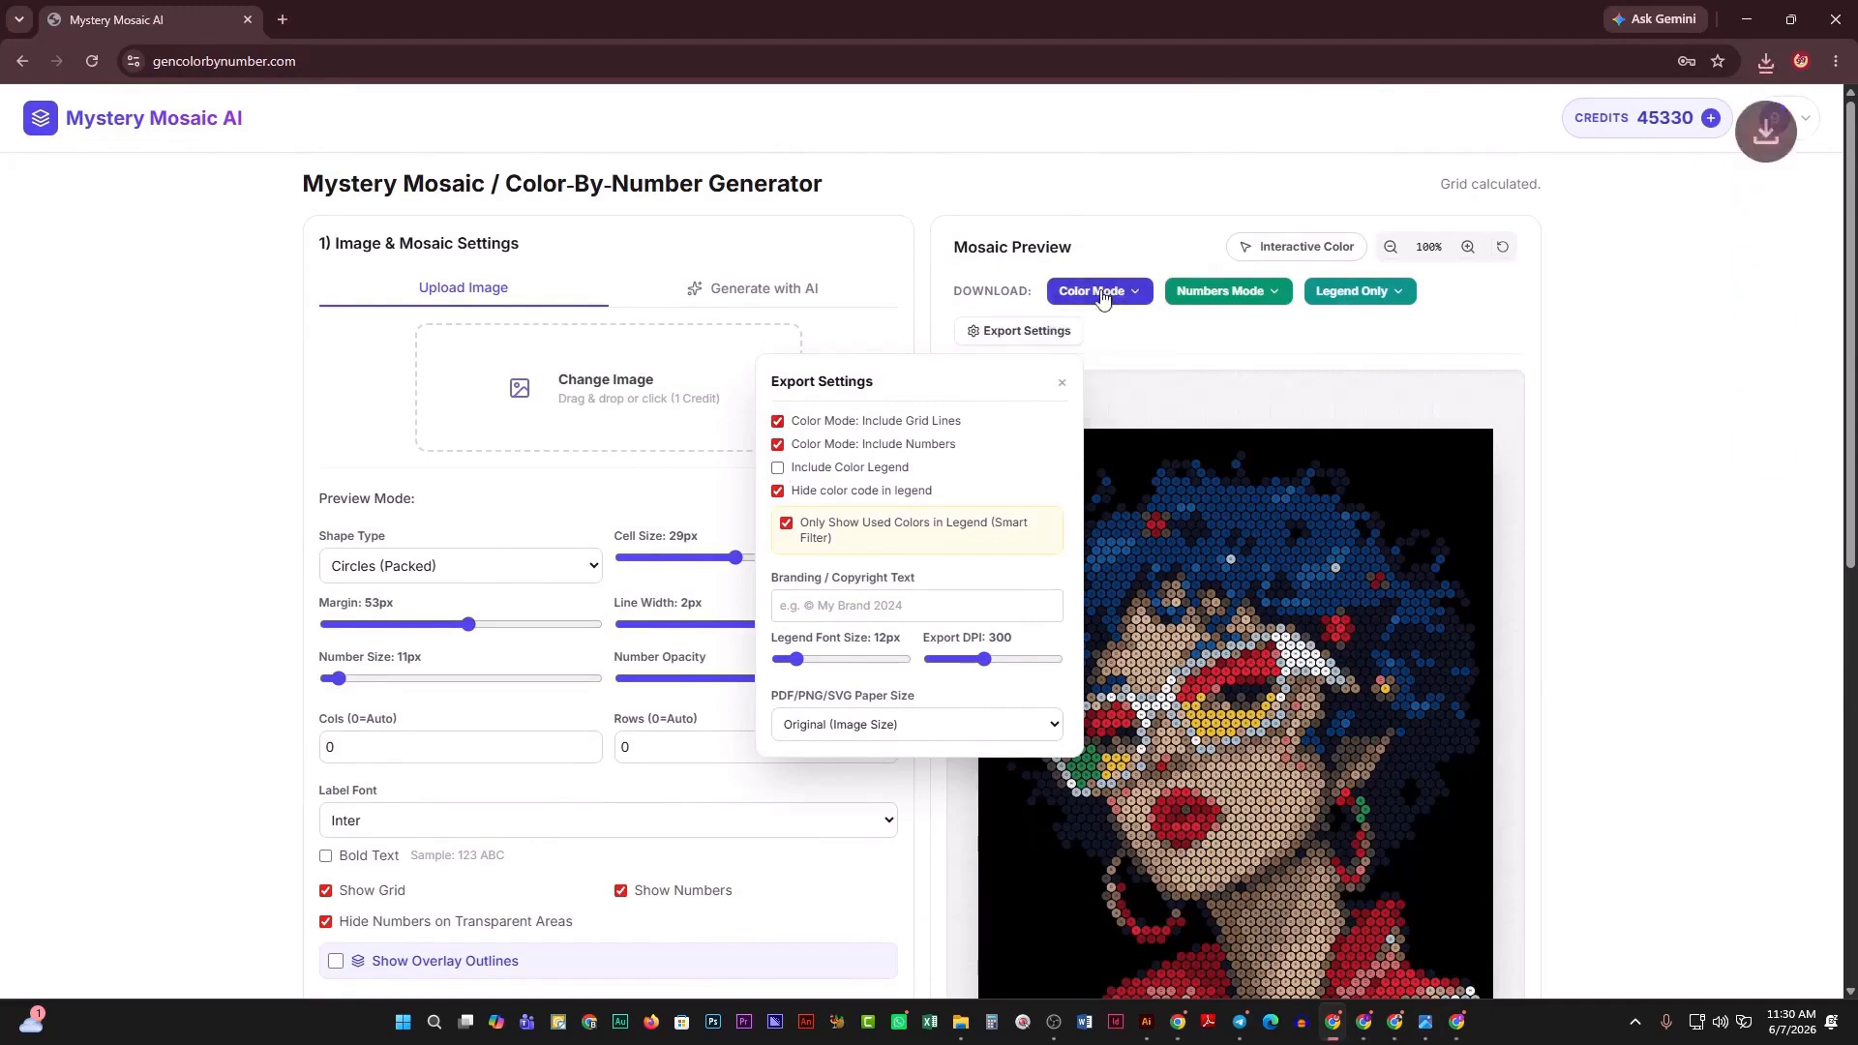
View the downloaded color mosaic without legend and close the image viewer.
click(1759, 68)
click(1543, 150)
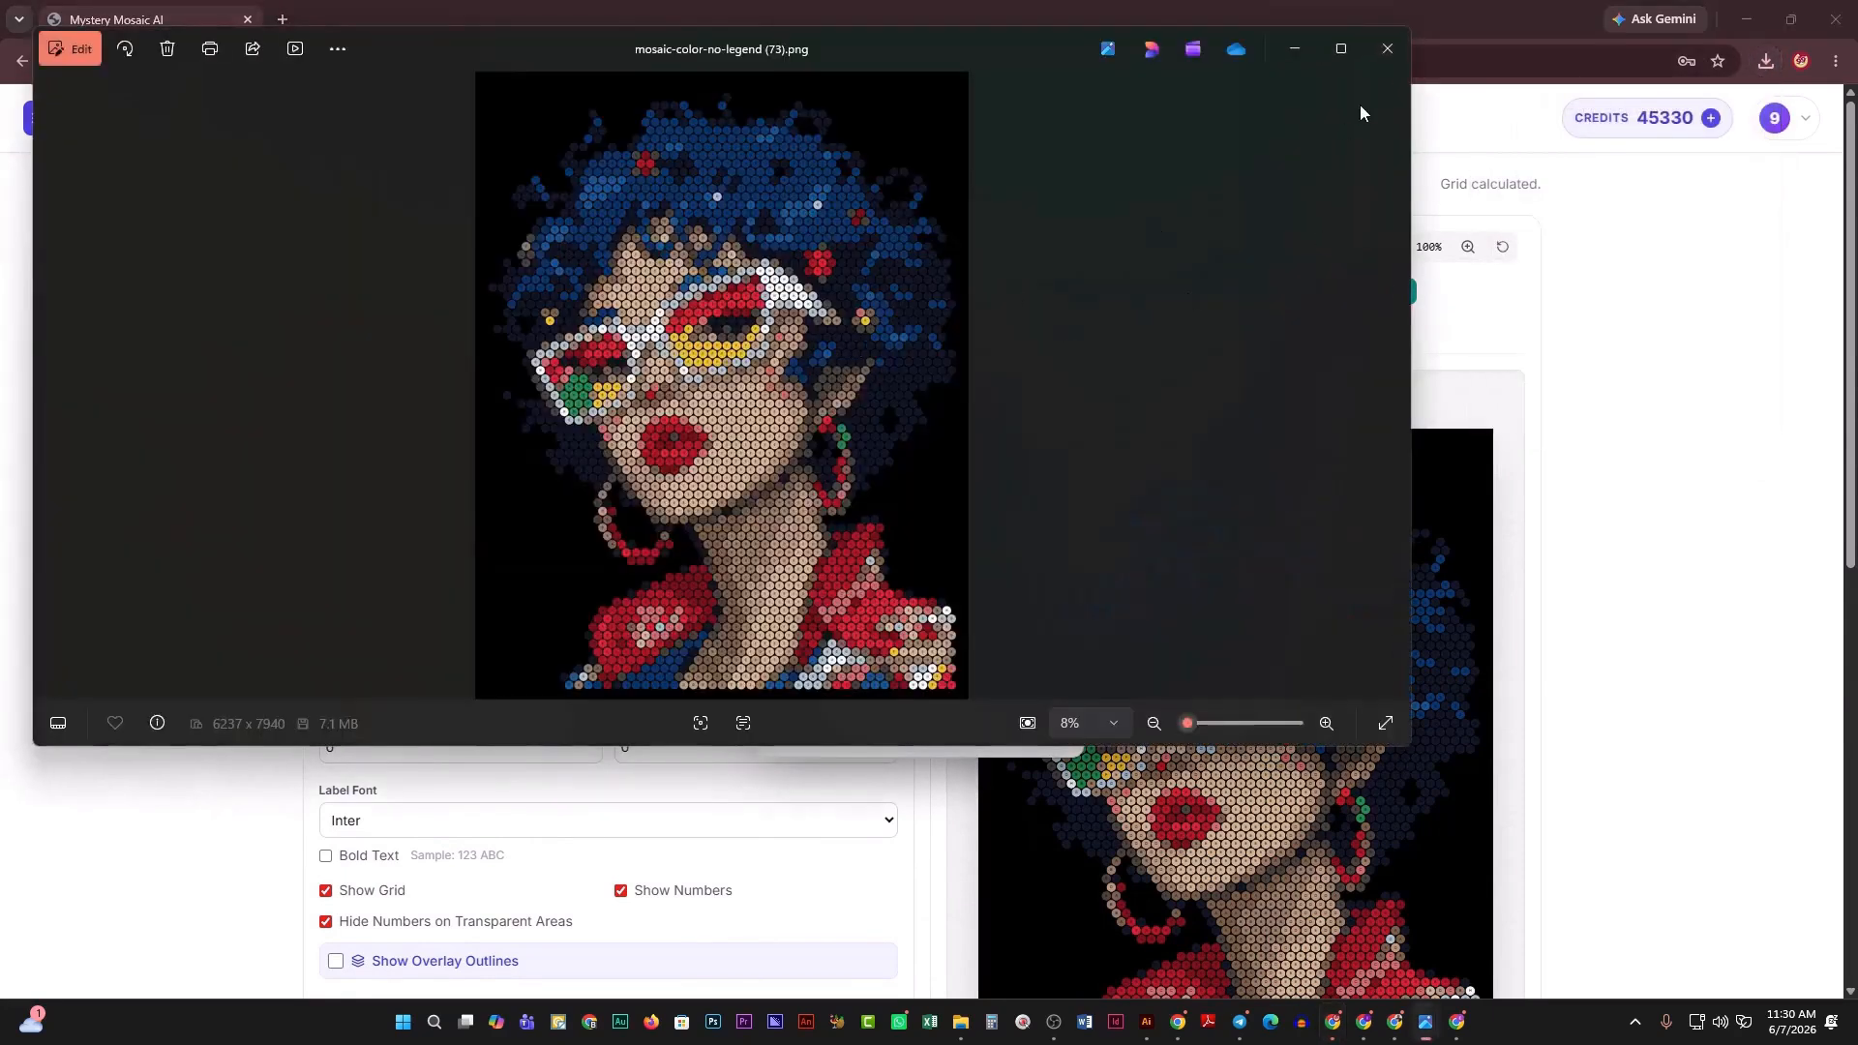
click(1391, 56)
scroll(486, 391, down, 2)
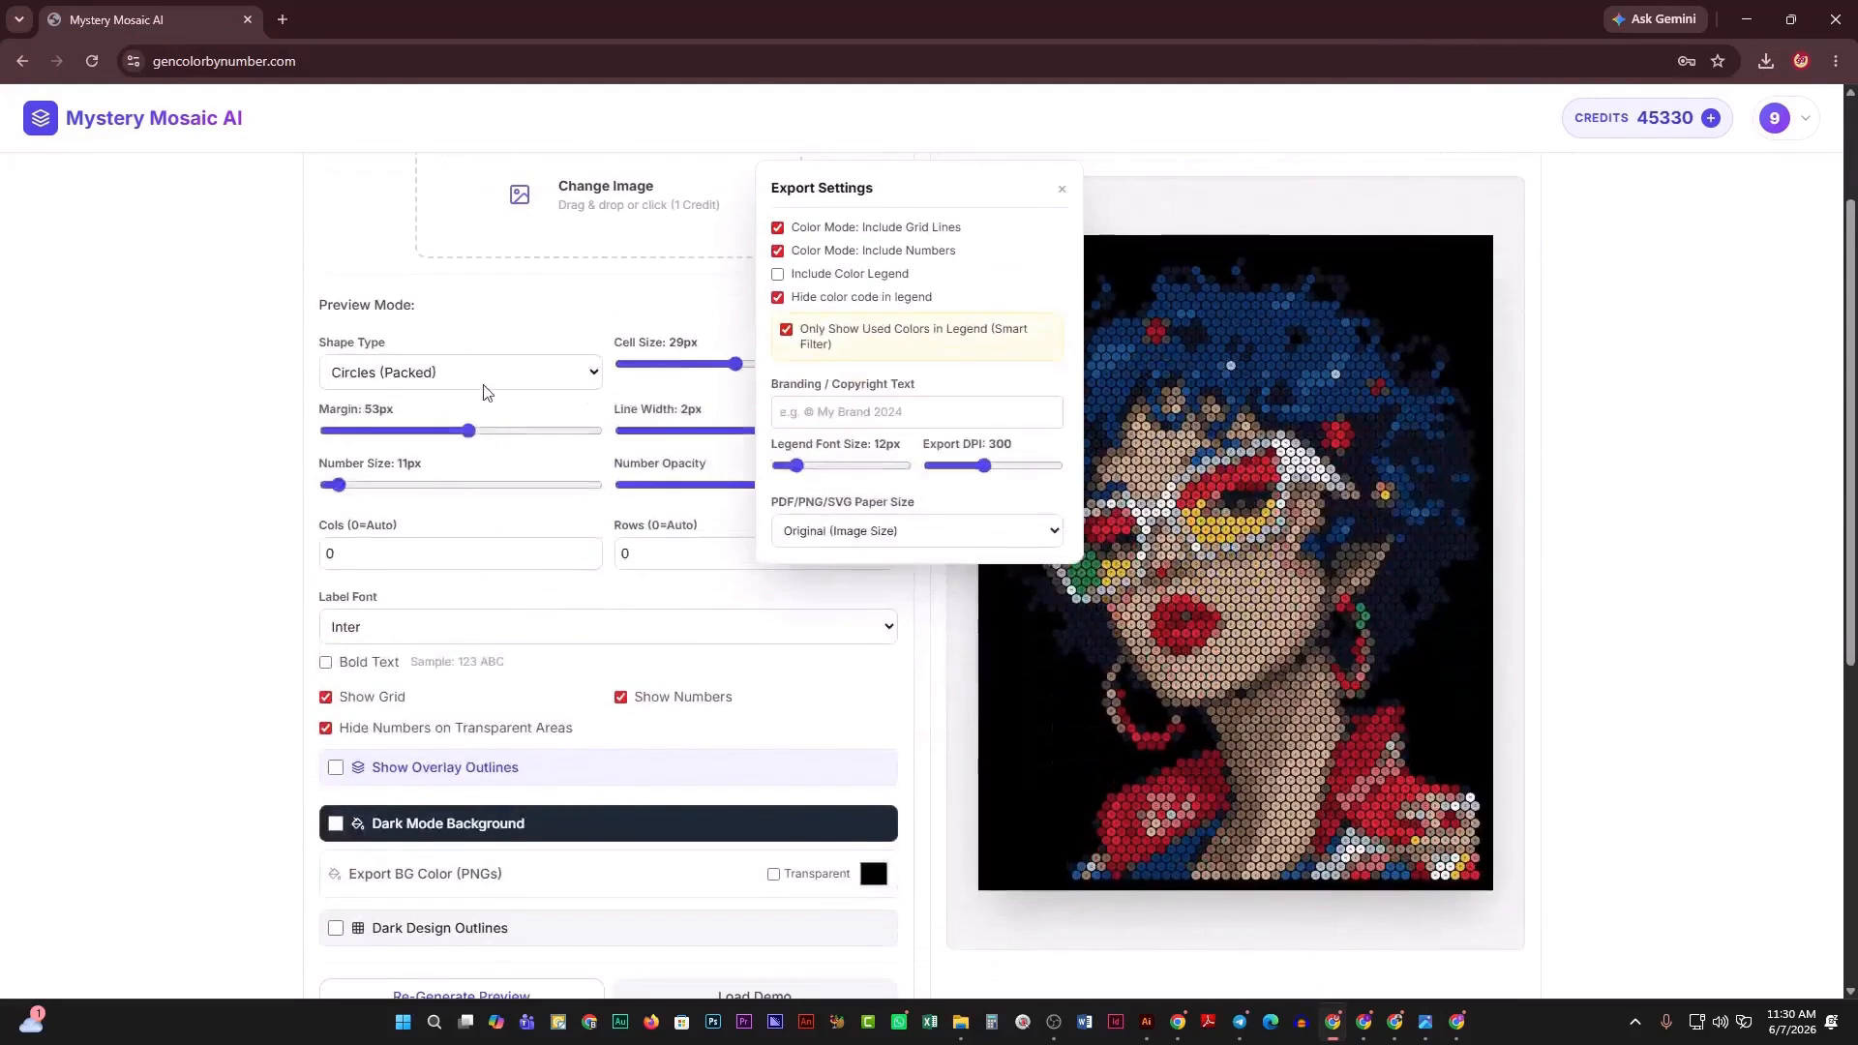
scroll(1447, 612, up, 2)
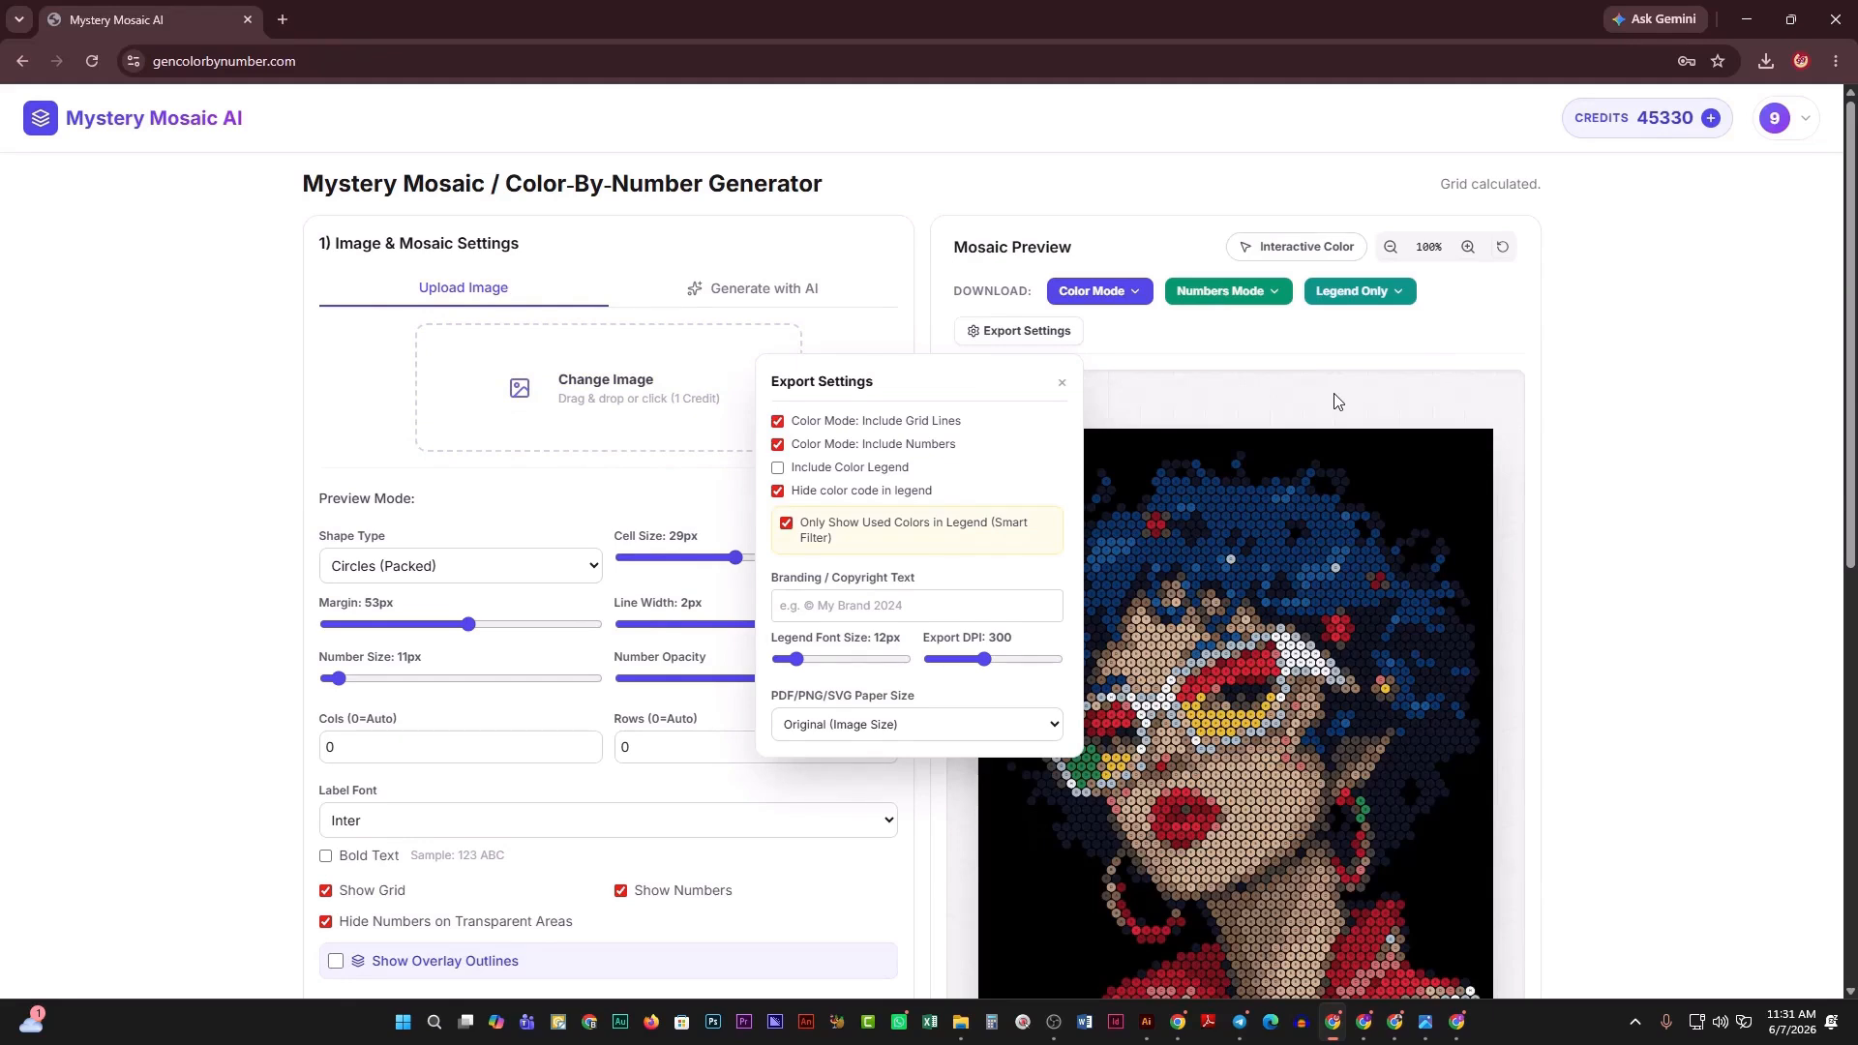
scroll(1312, 471, down, 3)
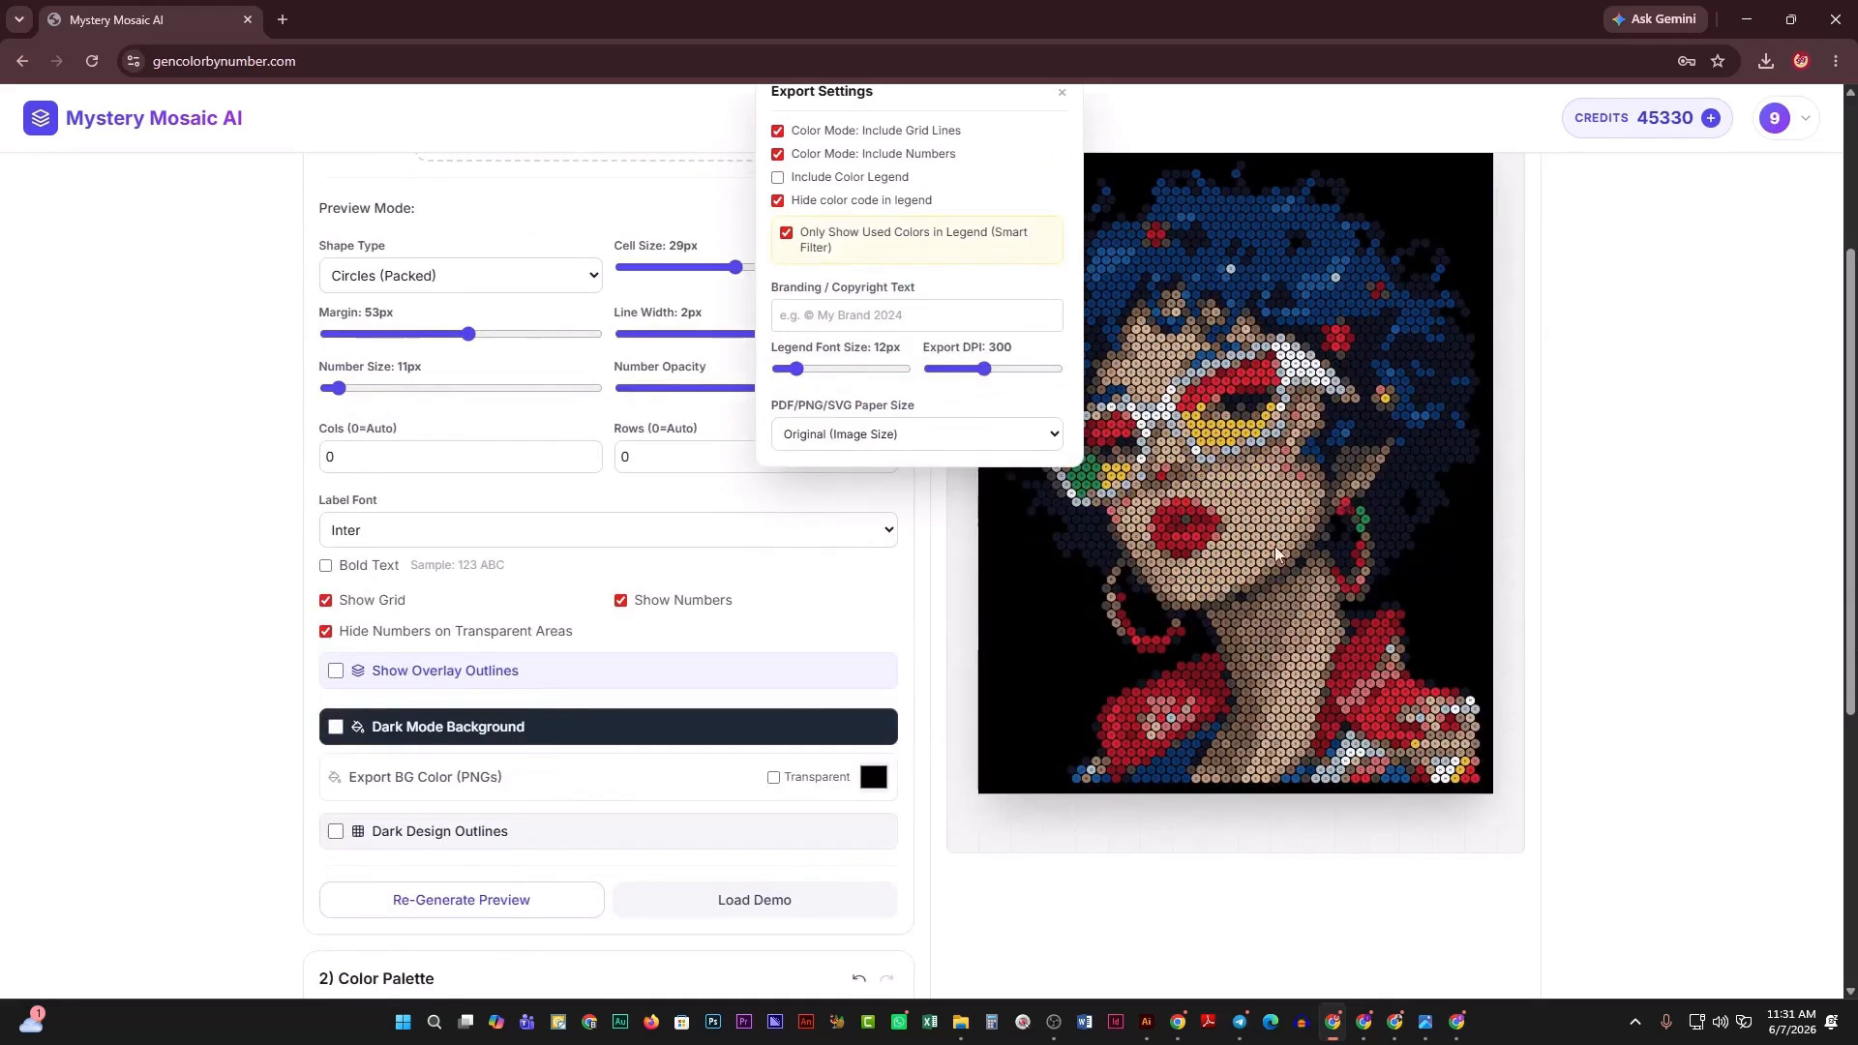
scroll(1275, 546, down, 4)
scroll(1216, 585, down, 2)
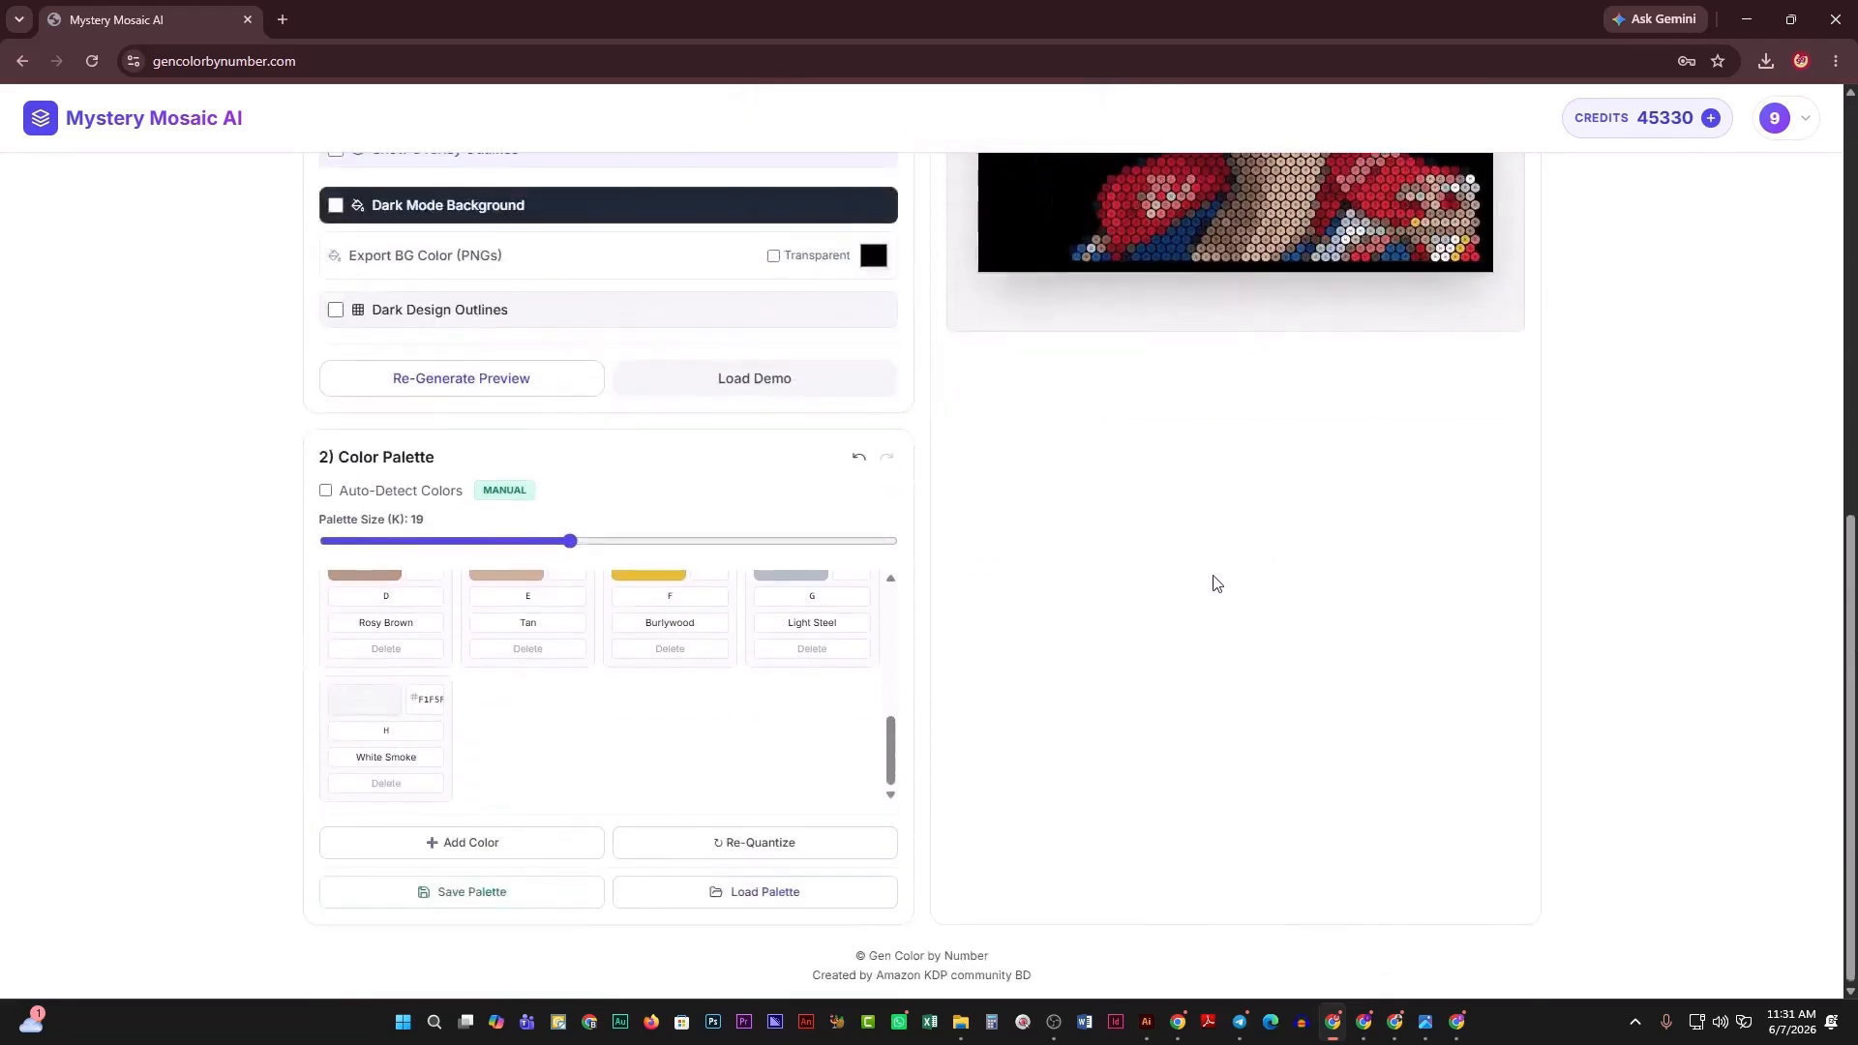
scroll(1211, 581, up, 8)
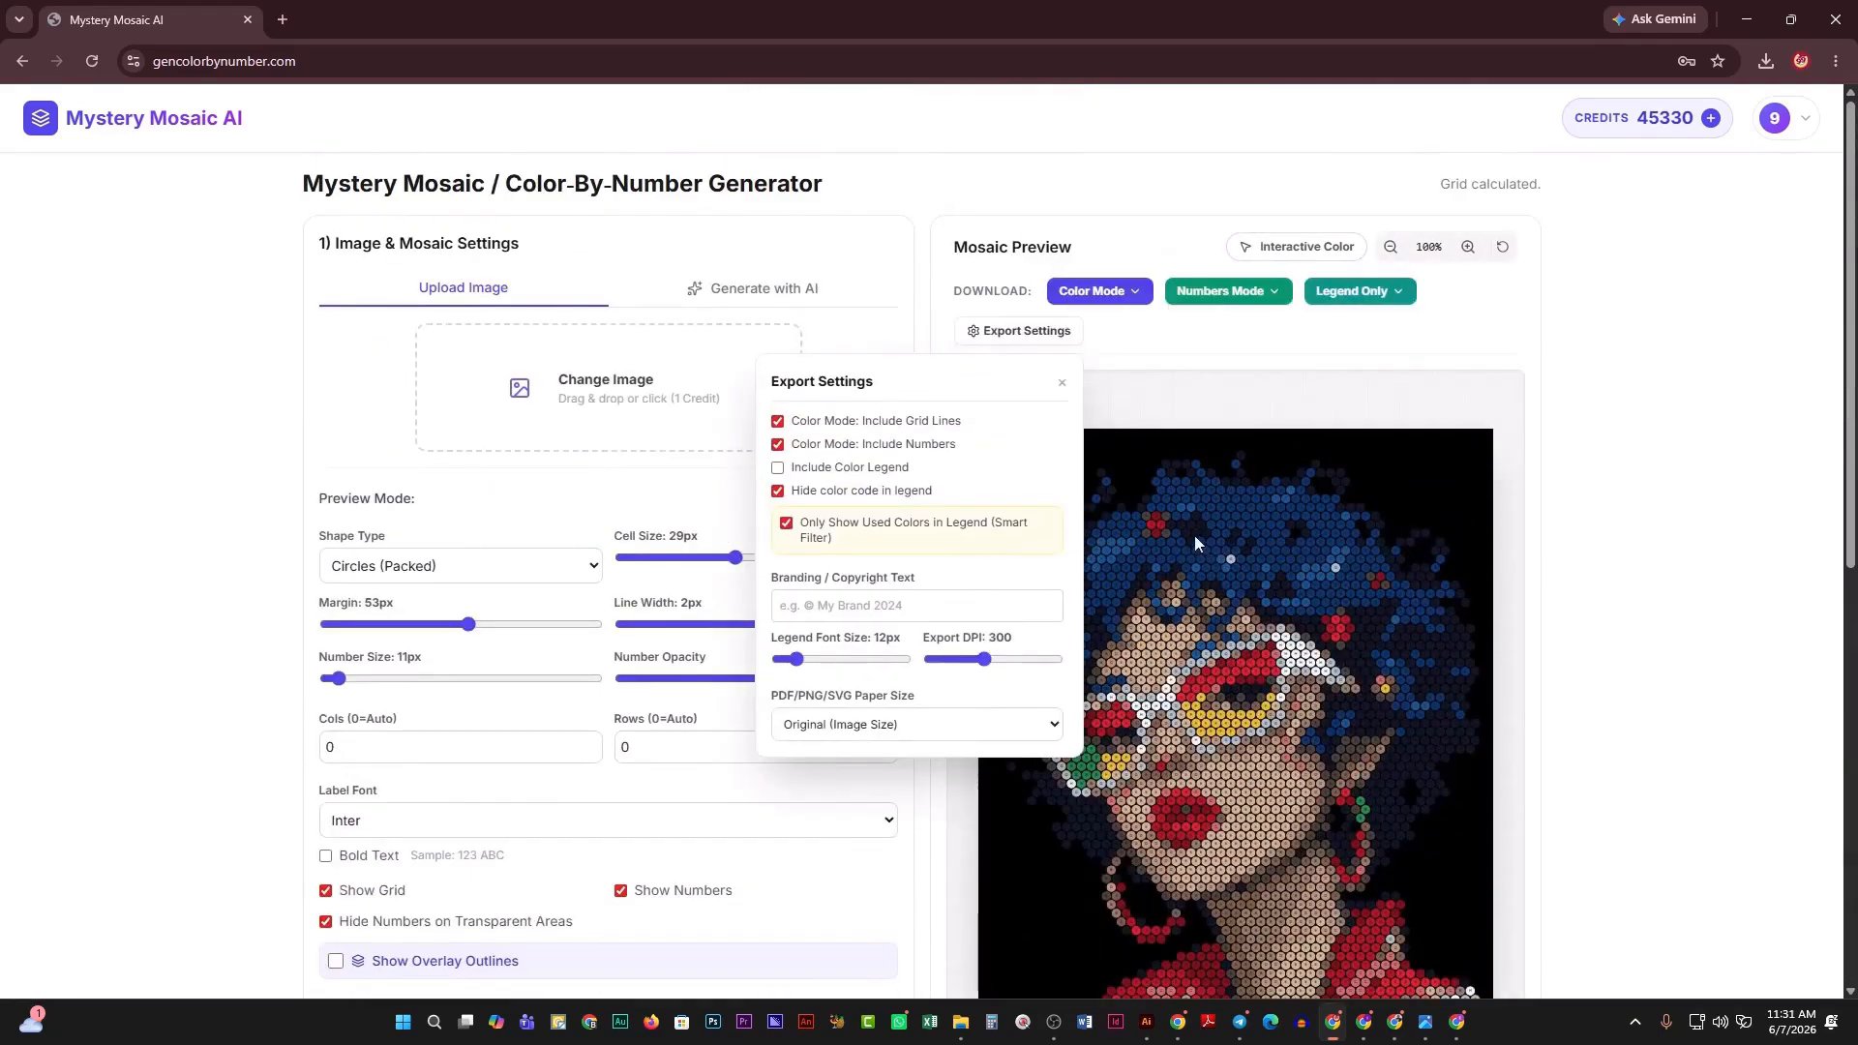
Close the export settings and set the mosaic's shape type to Monochrome Mystery.
click(1064, 384)
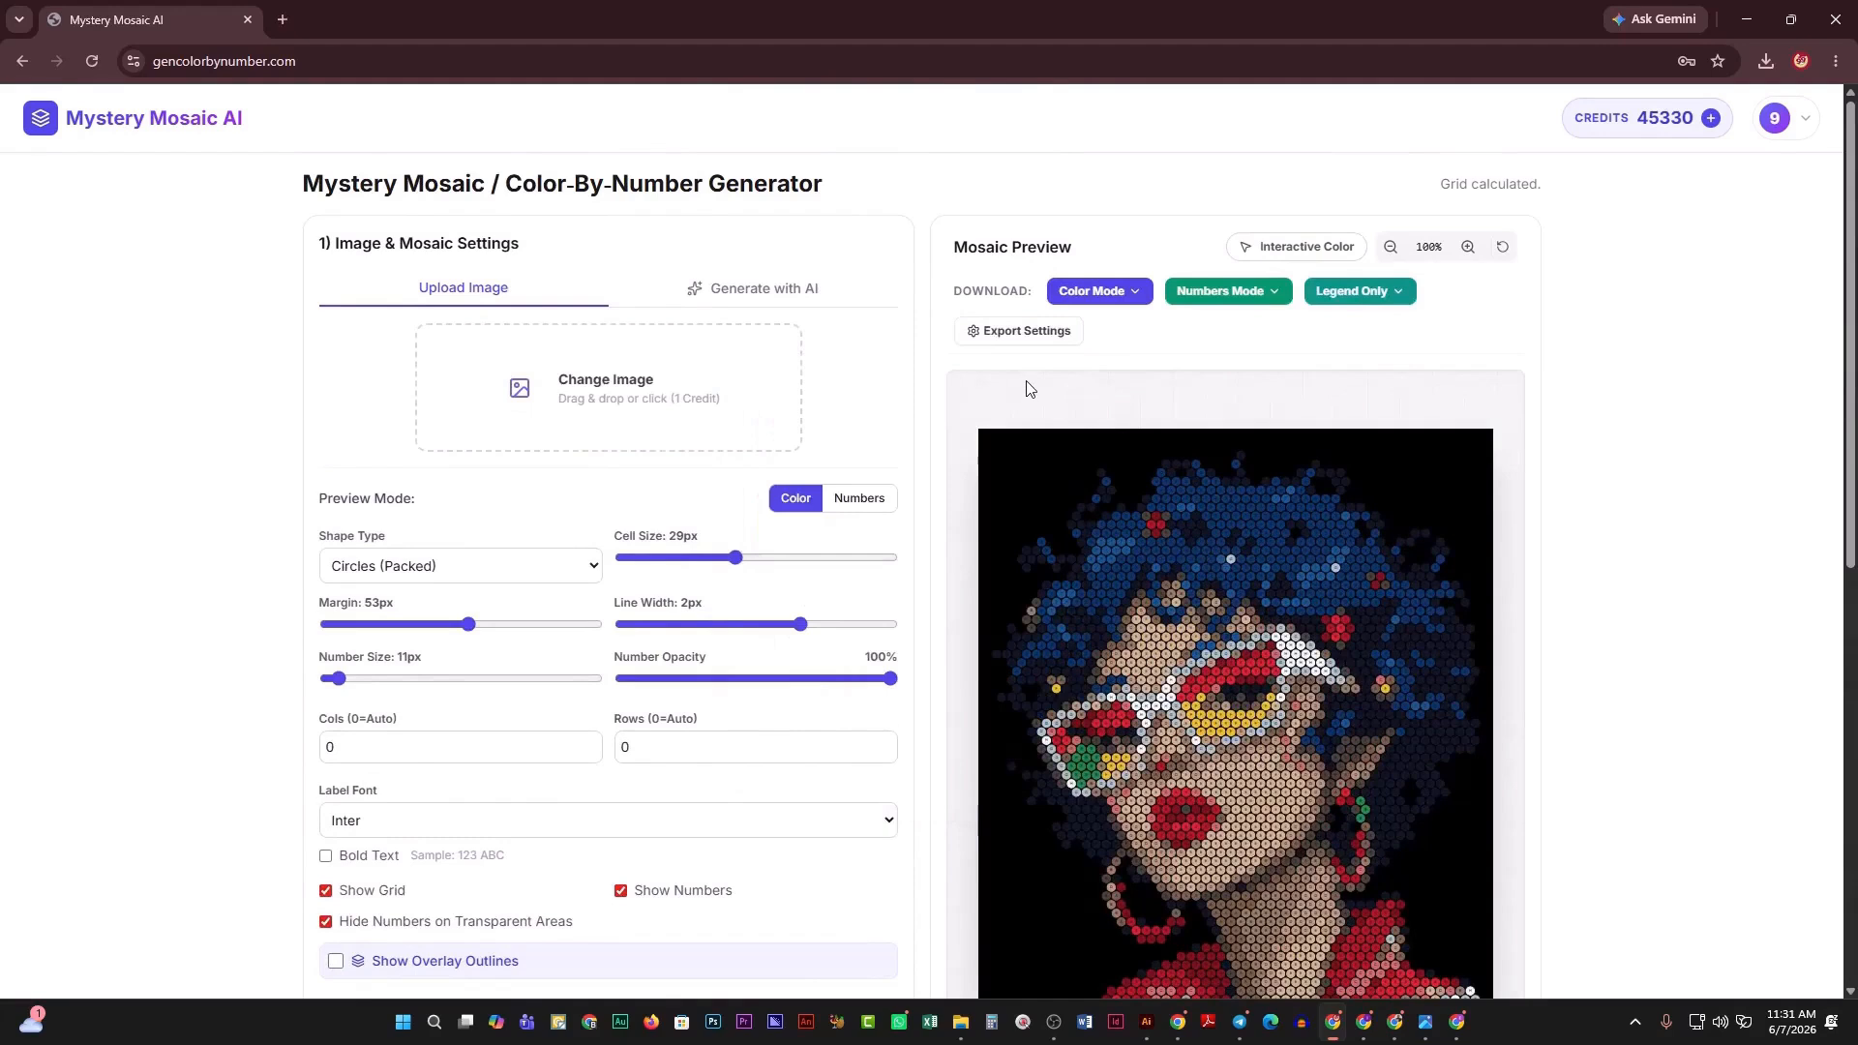
scroll(1028, 389, down, 2)
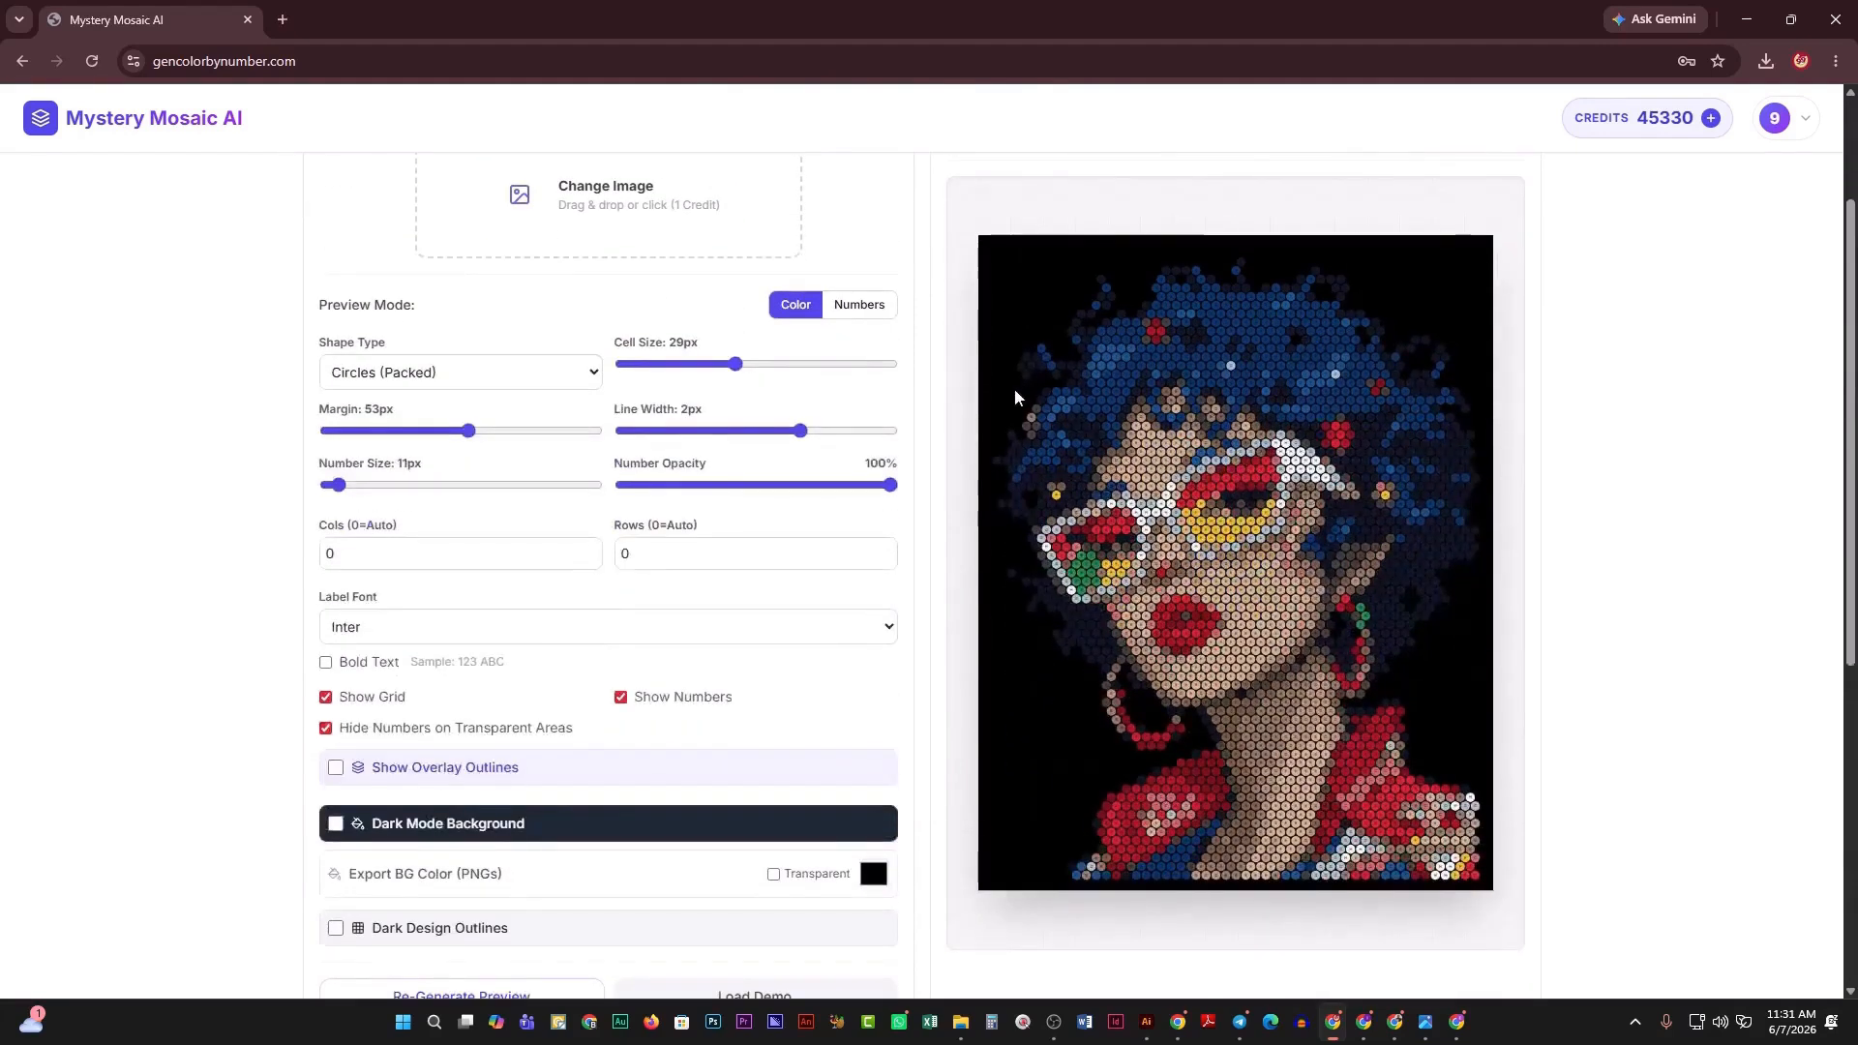
scroll(1014, 397, up, 2)
click(588, 571)
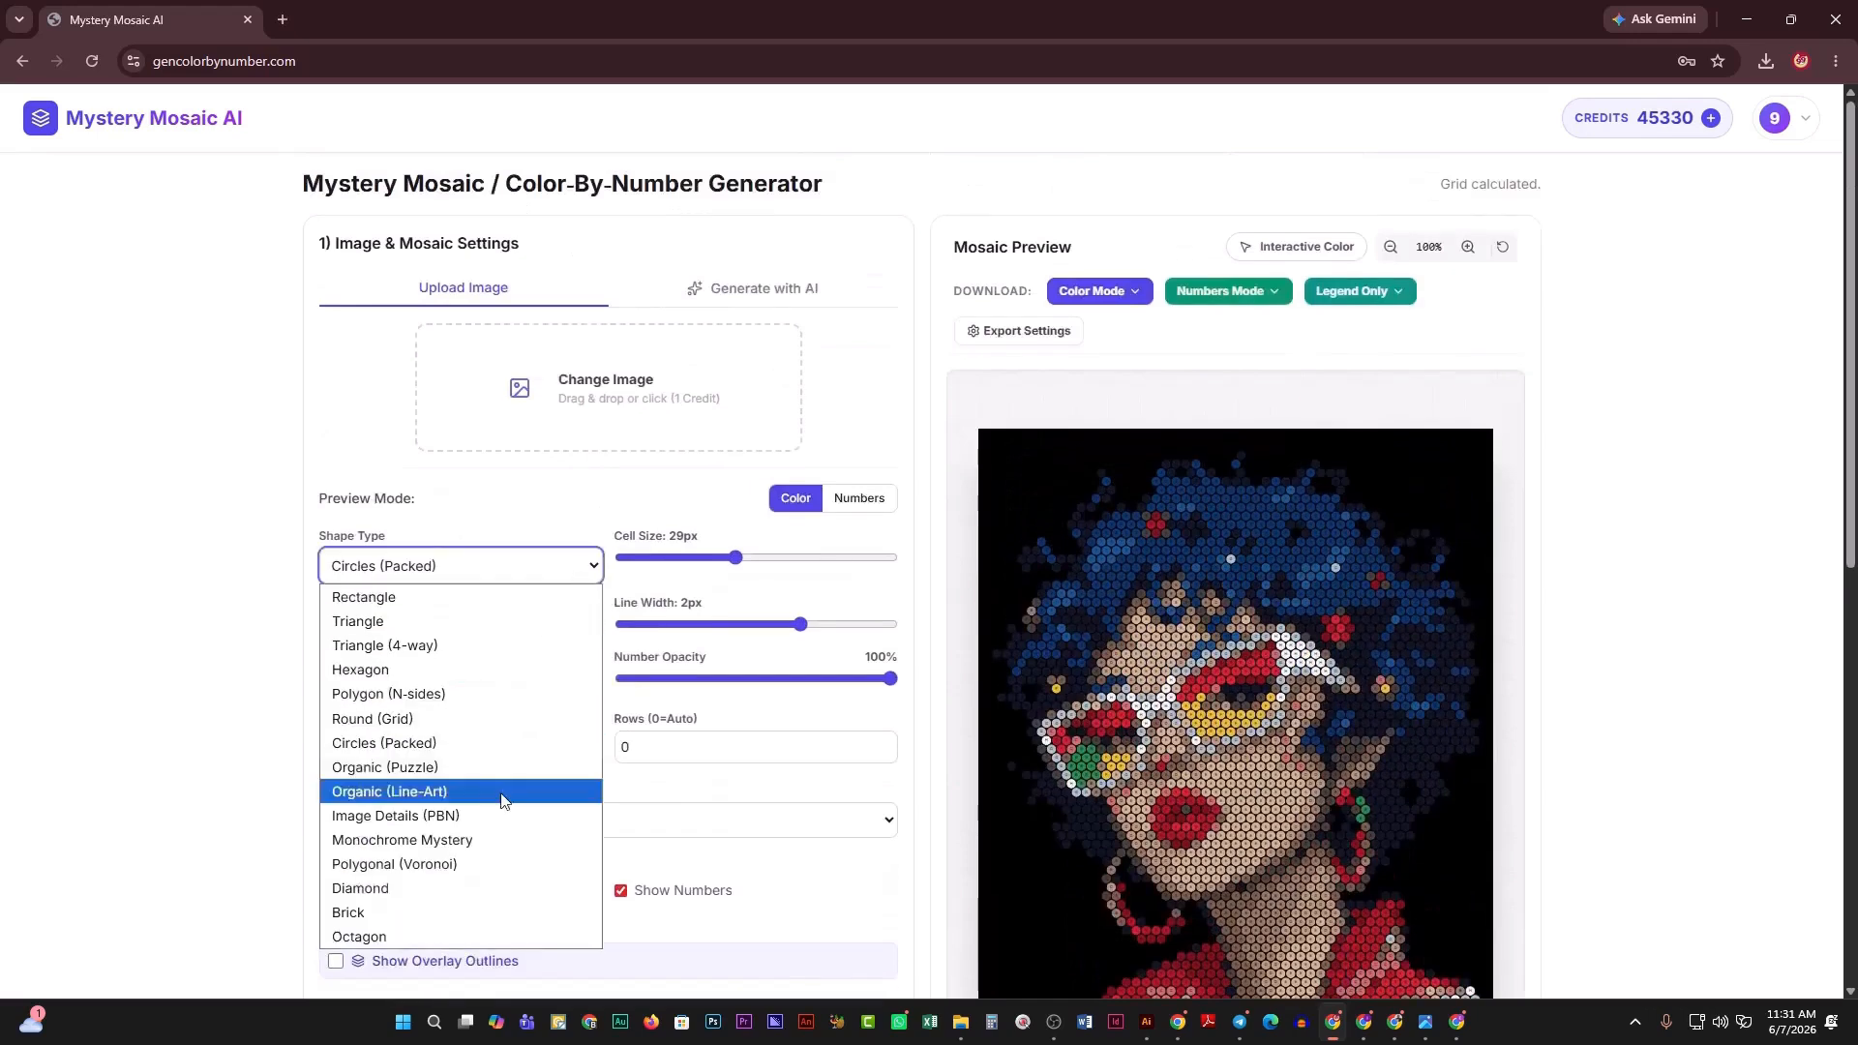
click(499, 840)
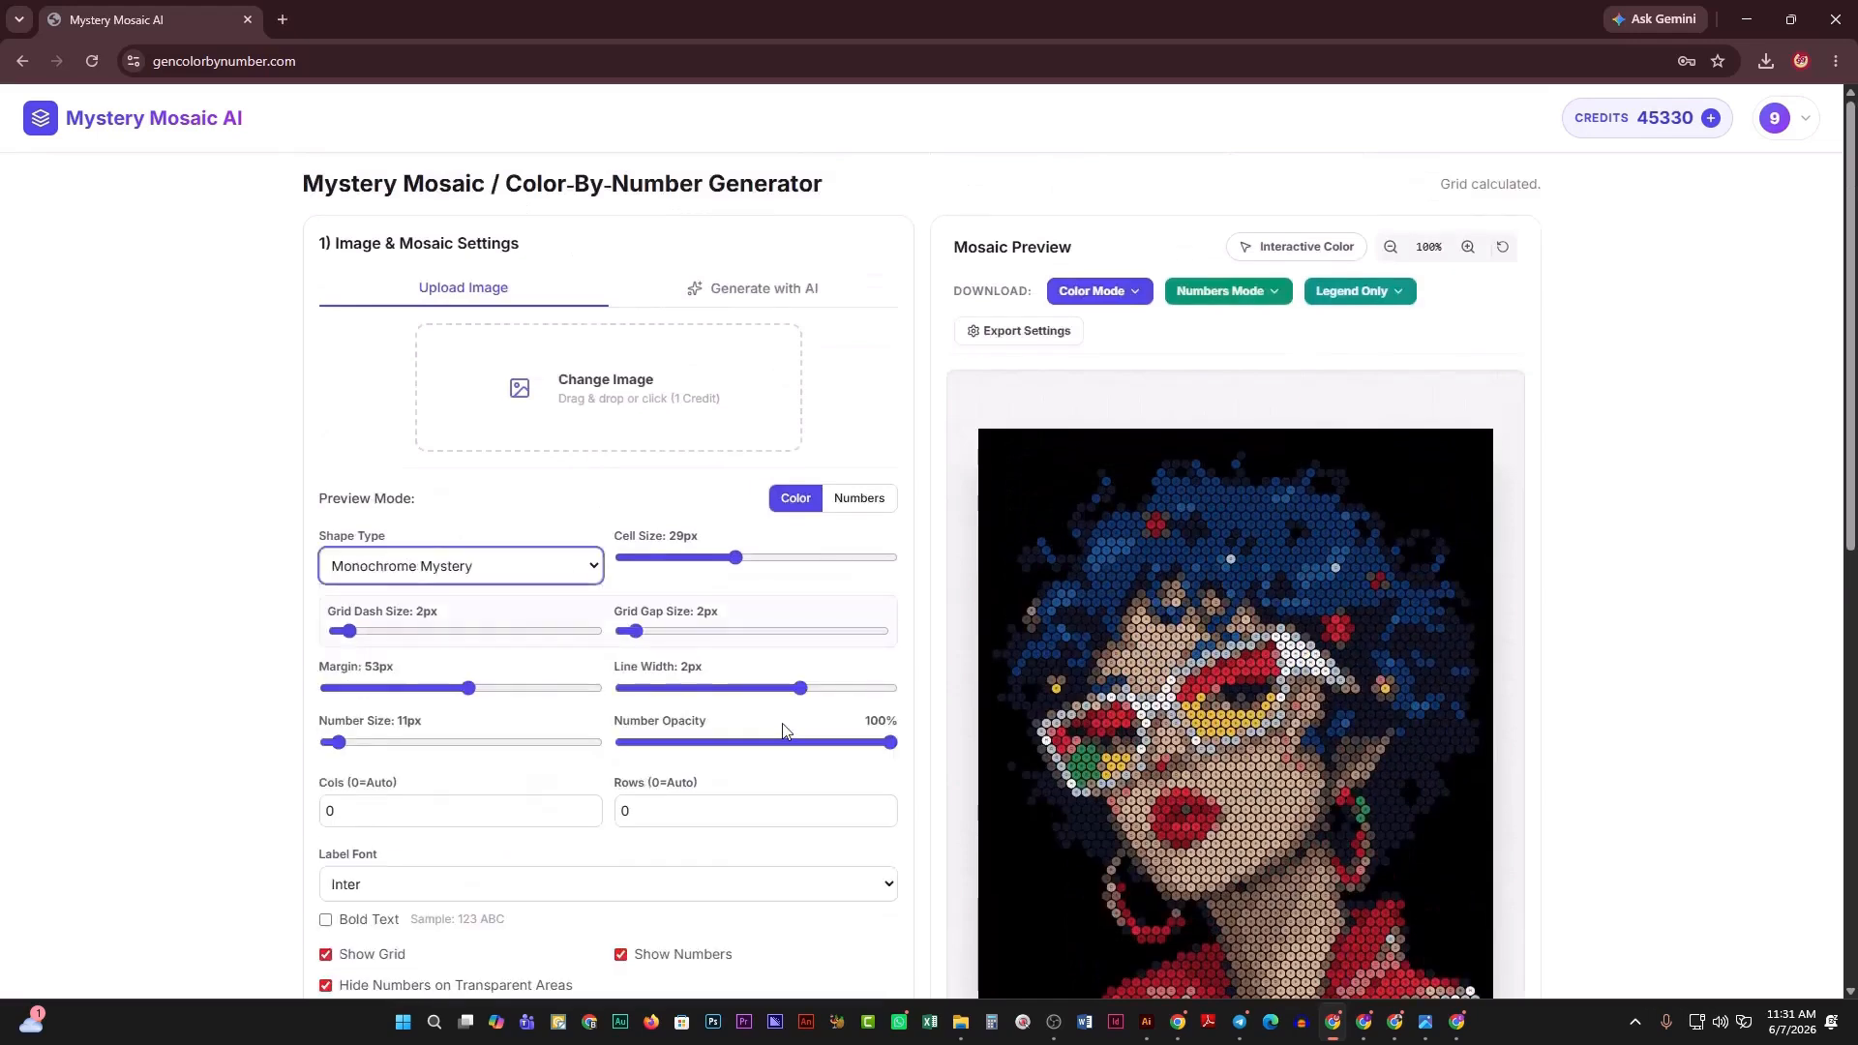
Make the export background of the monochrome mosaic transparent for PNGs.
scroll(901, 723, down, 2)
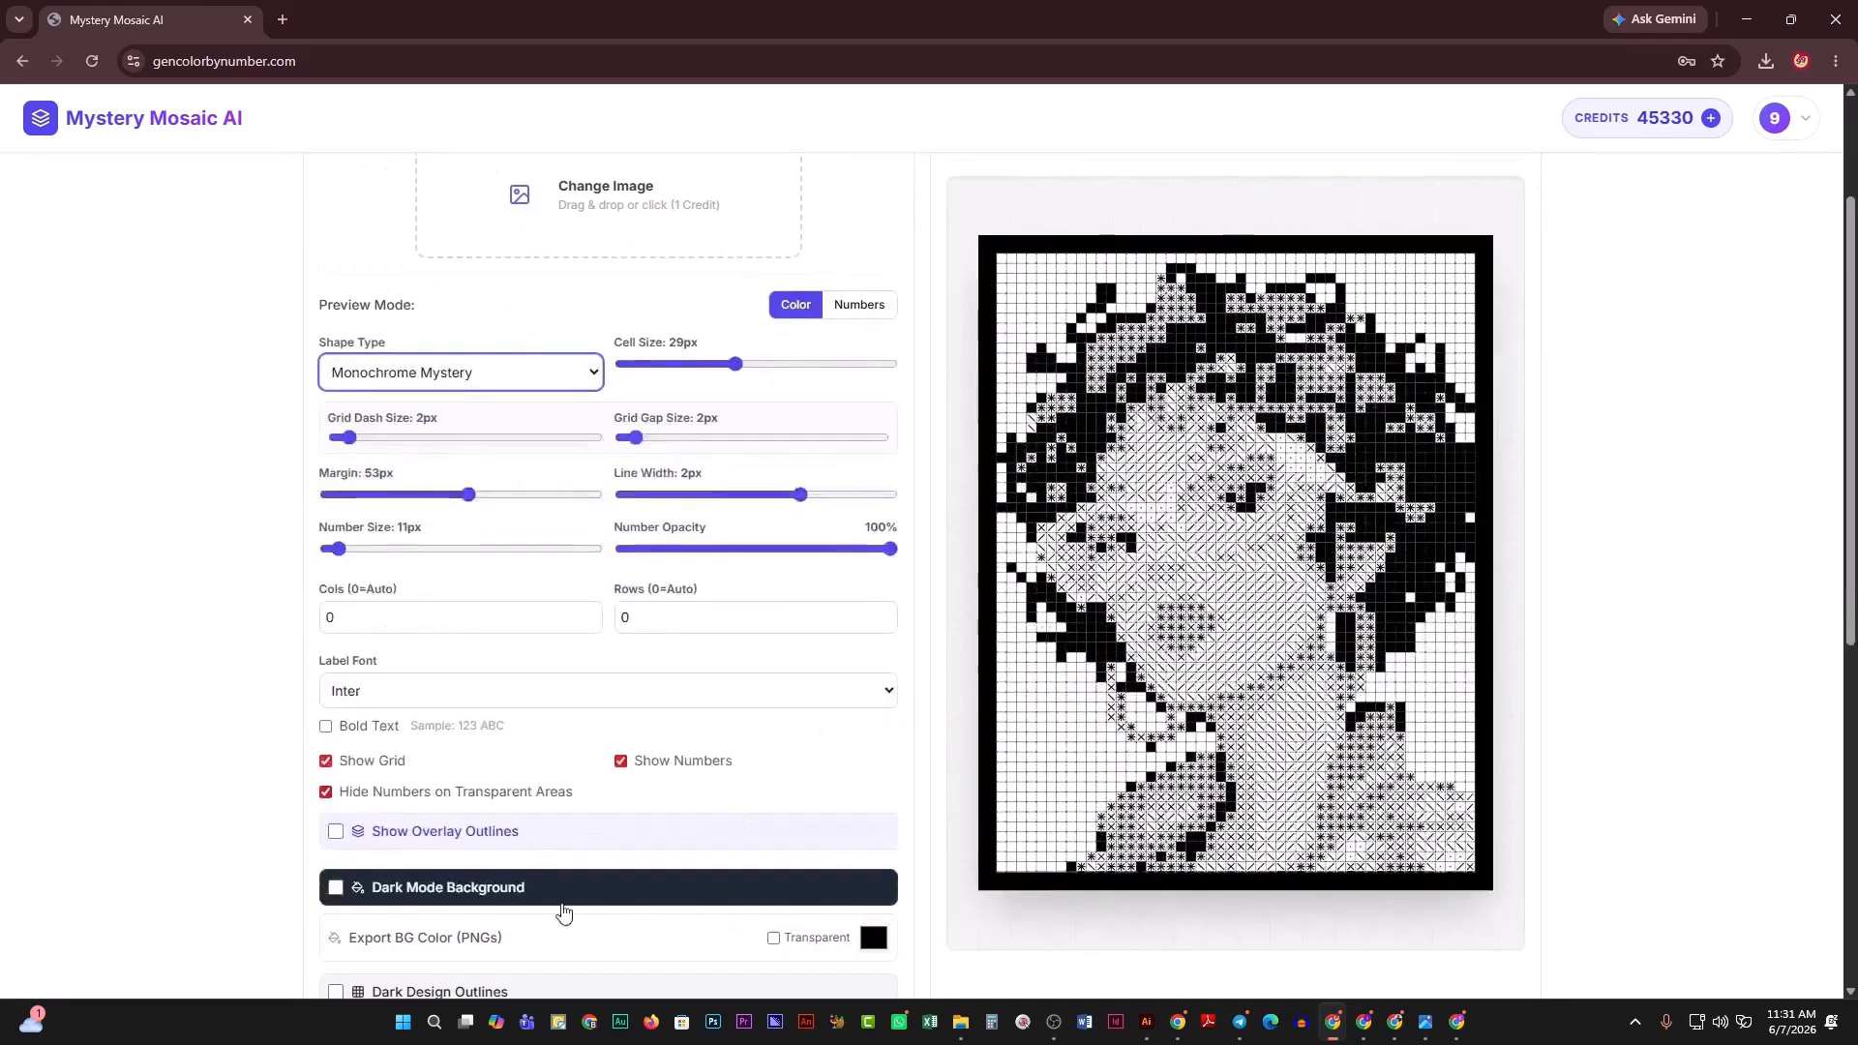
click(774, 939)
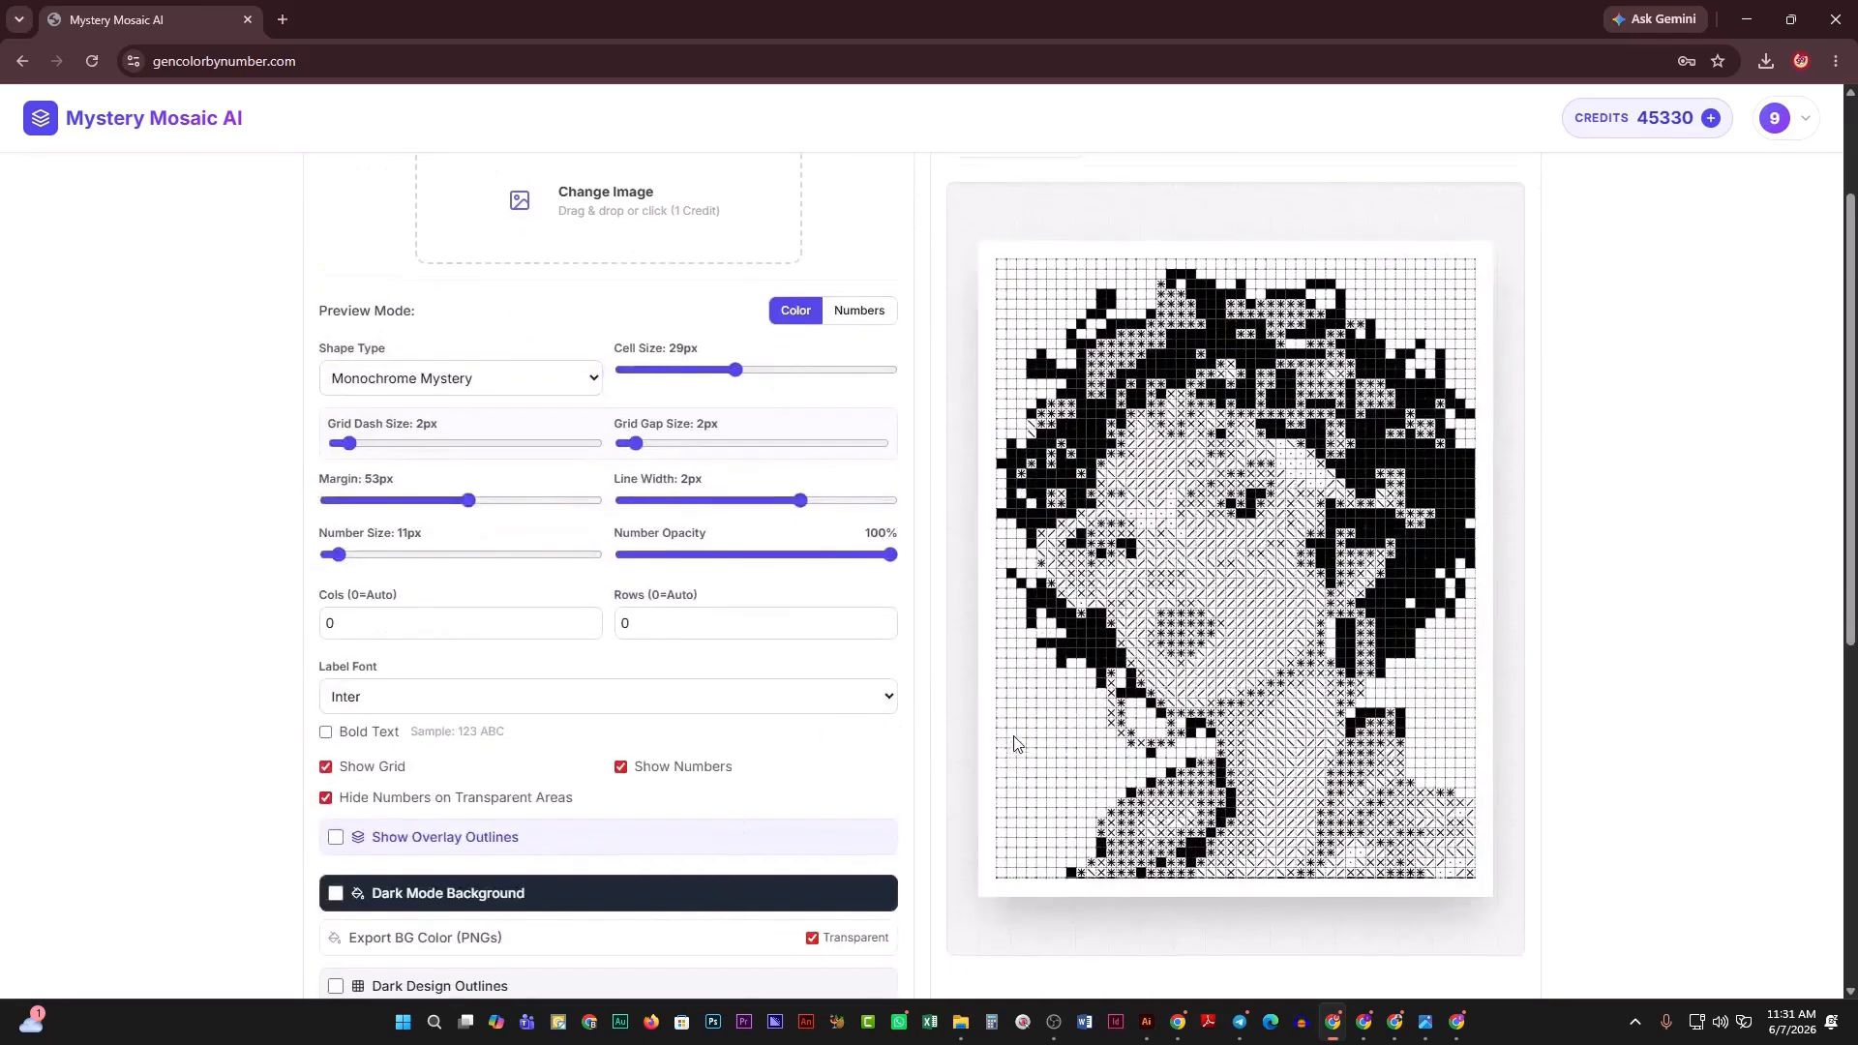
scroll(1016, 746, up, 2)
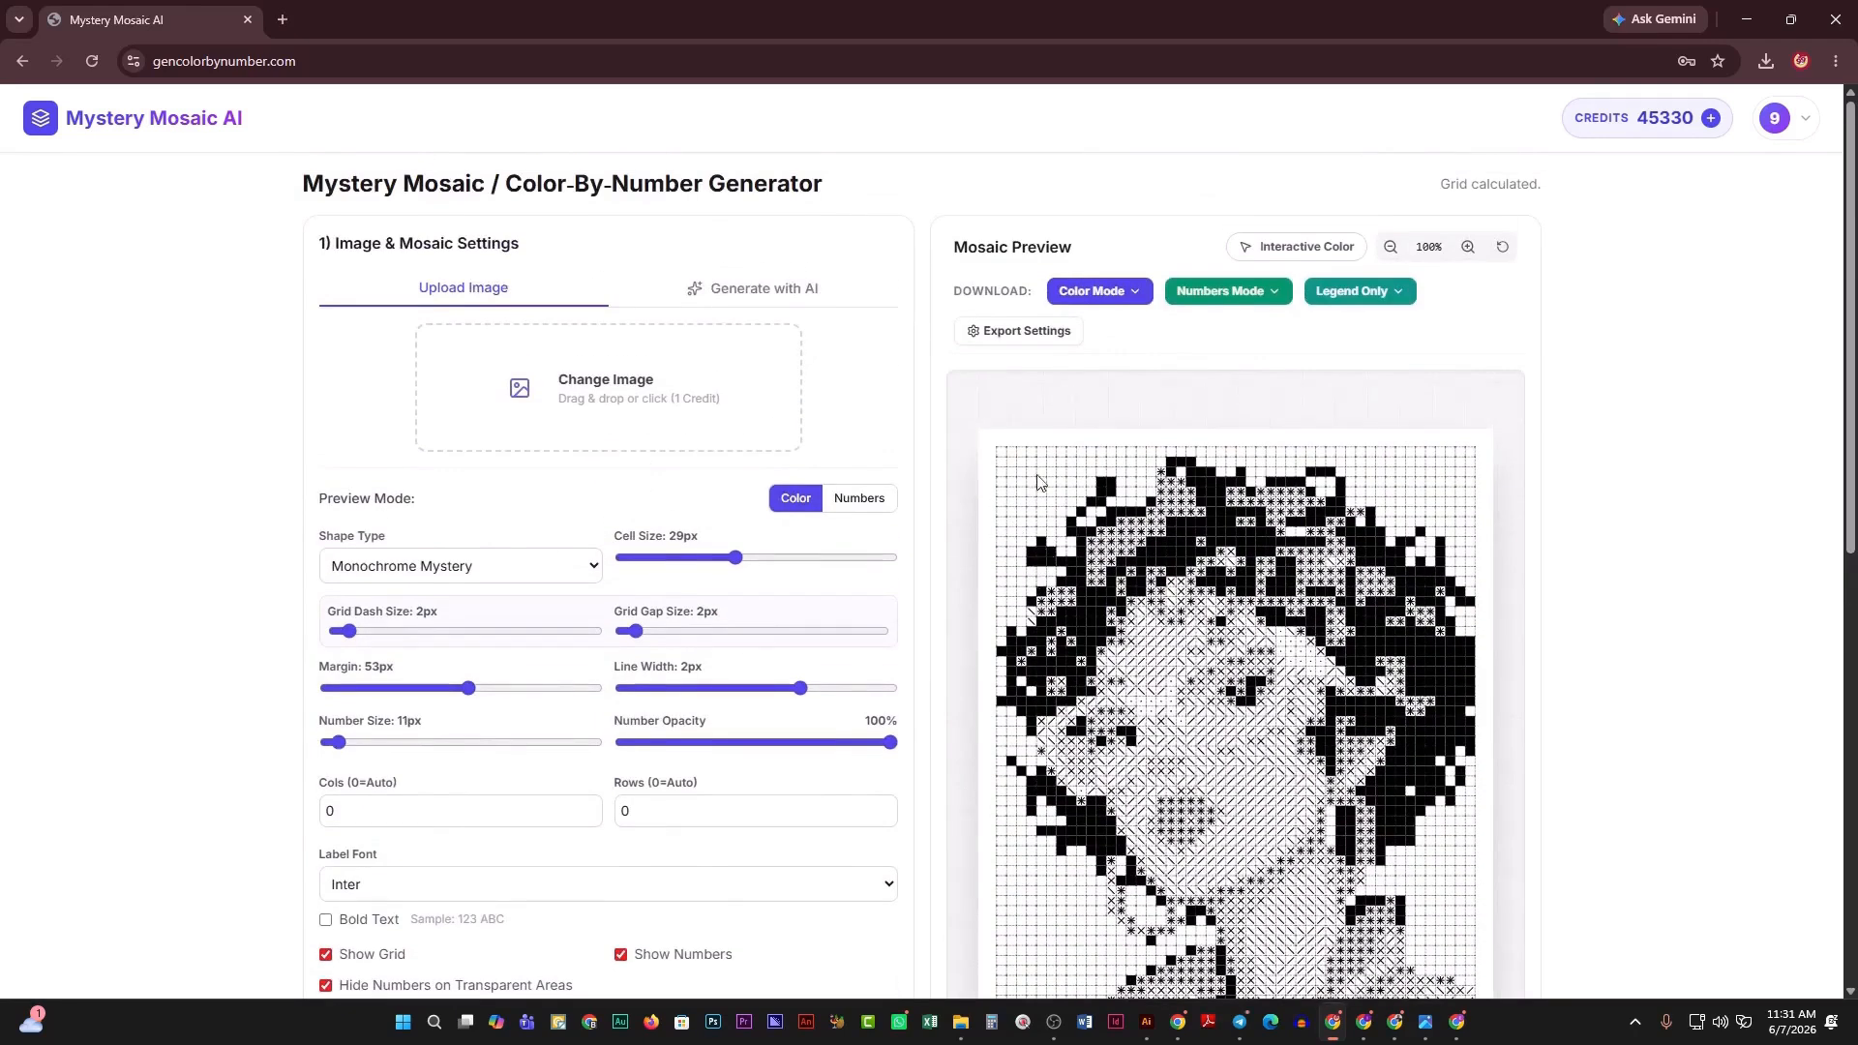
scroll(1009, 450, down, 1)
scroll(1240, 438, up, 1)
Try a grid dash size of 10px and a grid gap size of 8px on the enlarged preview.
click(1470, 249)
click(1469, 248)
click(1469, 249)
click(1469, 248)
click(1469, 249)
click(1470, 249)
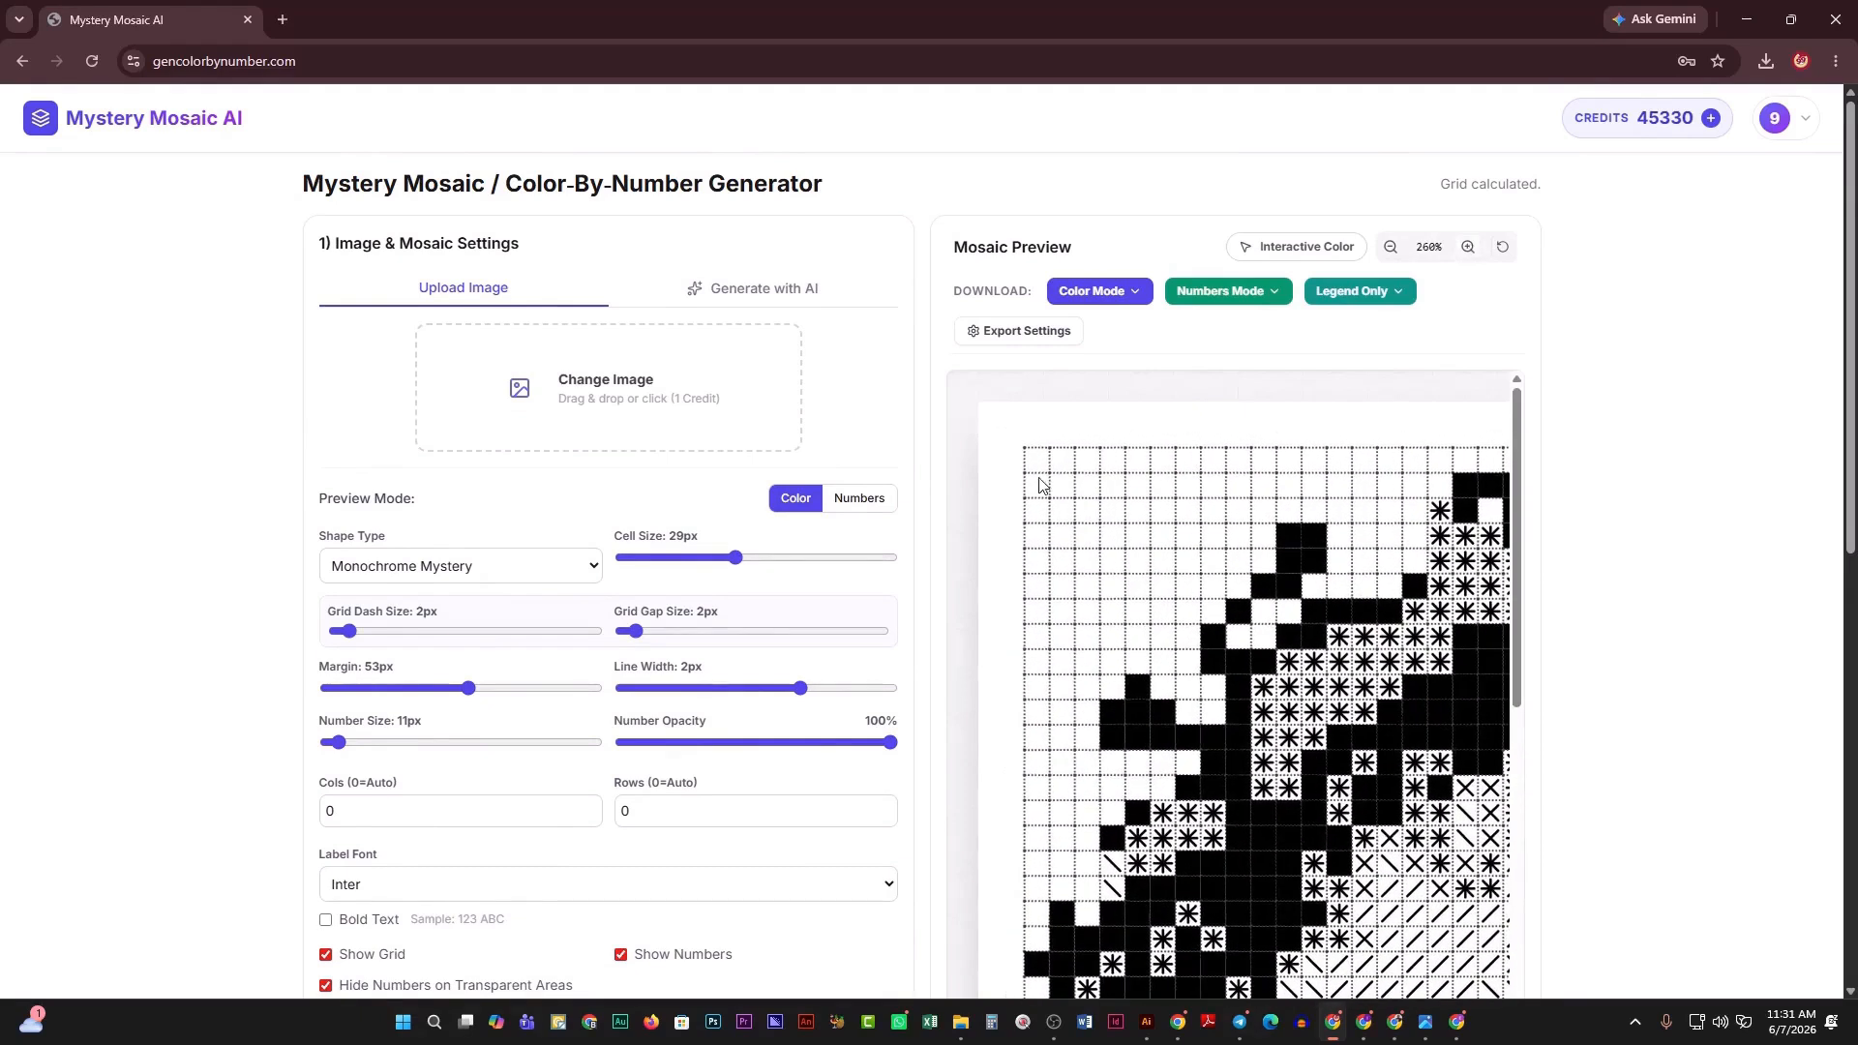
drag(368, 639, 416, 639)
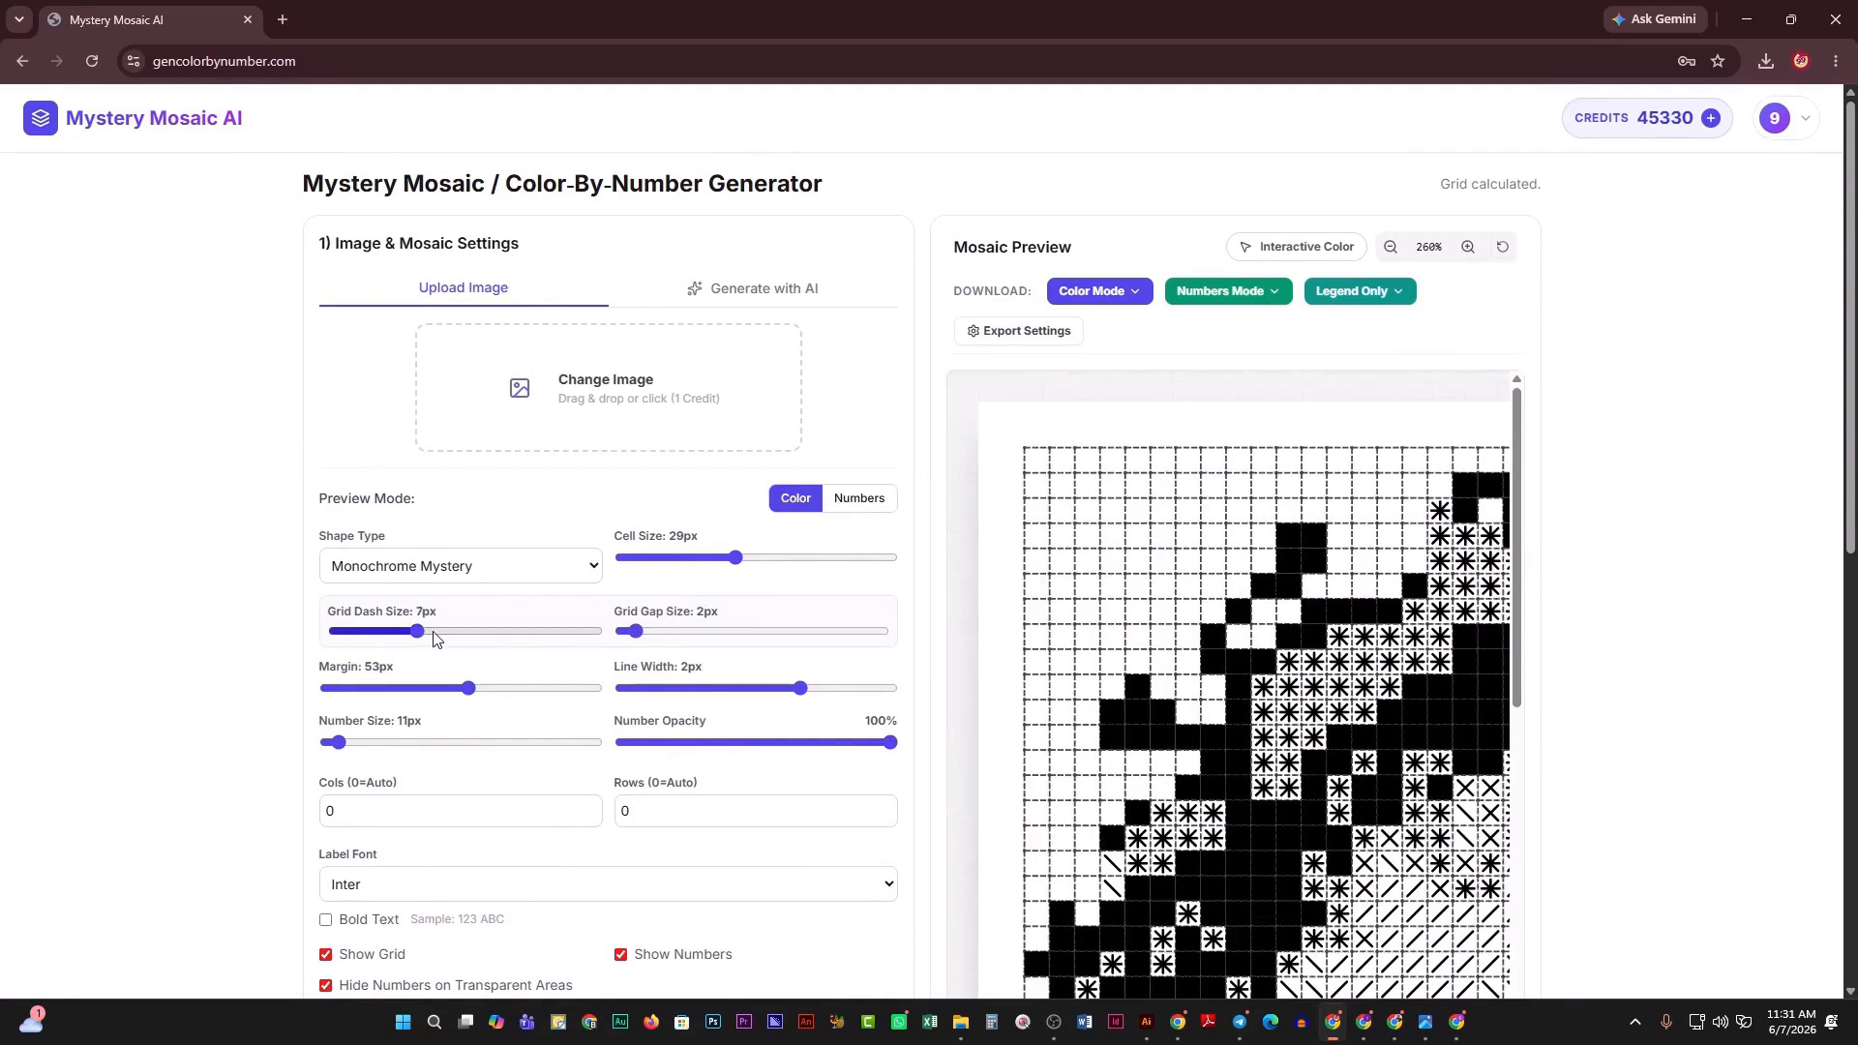
click(456, 634)
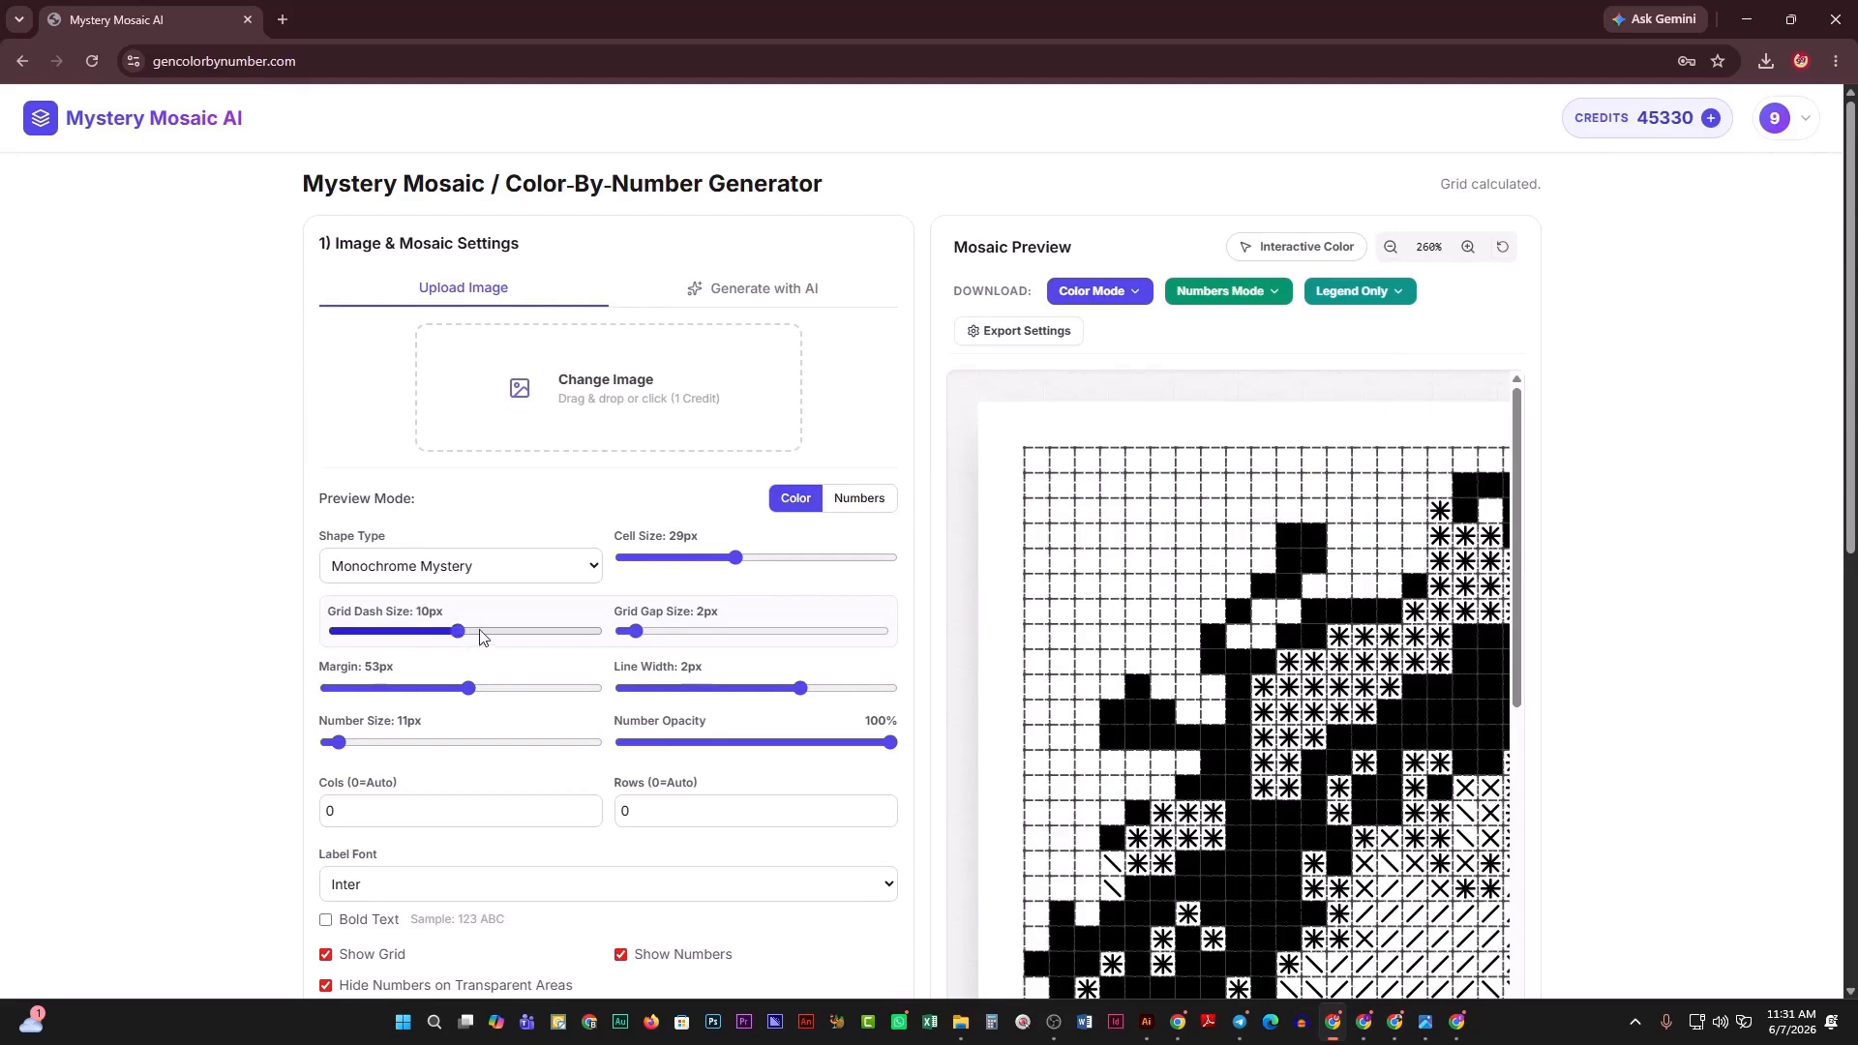
drag(675, 639, 717, 635)
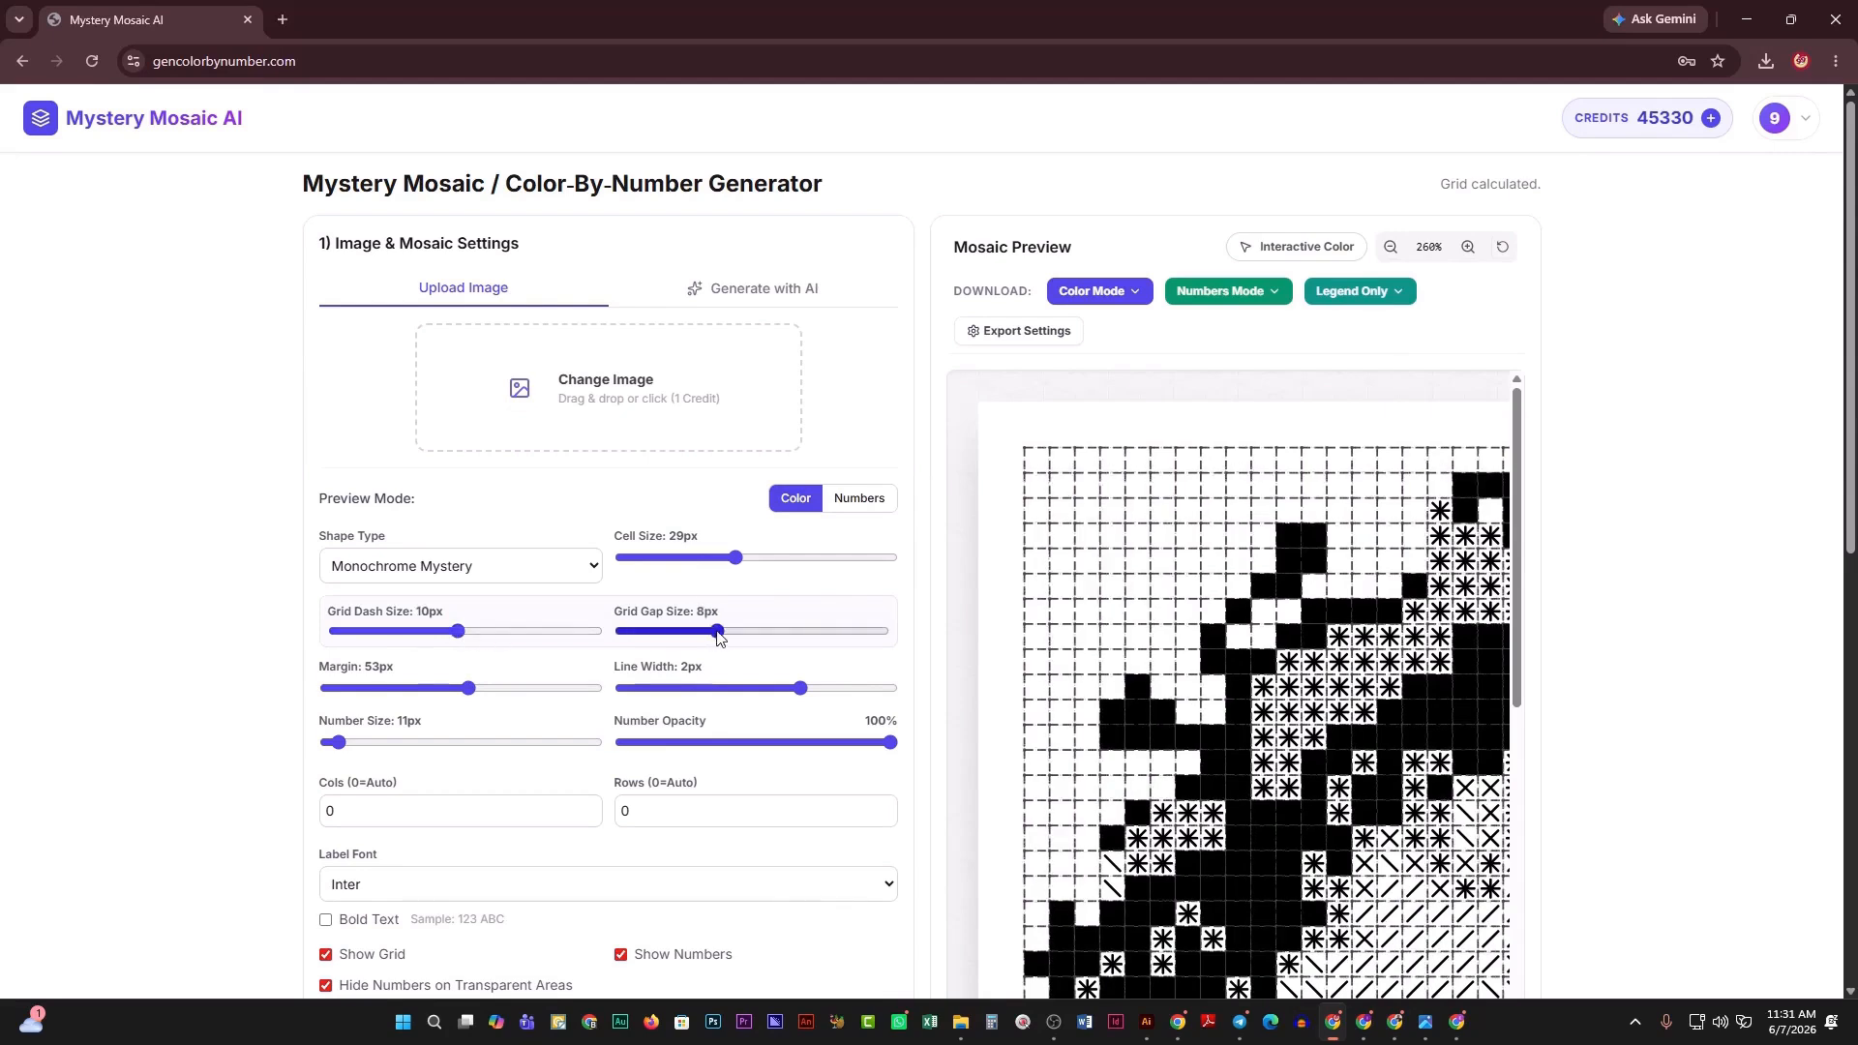
Set the grid gap size and the grid dash size to 4px each.
drag(718, 632, 663, 637)
drag(455, 634, 378, 639)
scroll(968, 622, down, 1)
scroll(821, 672, down, 1)
scroll(820, 672, down, 2)
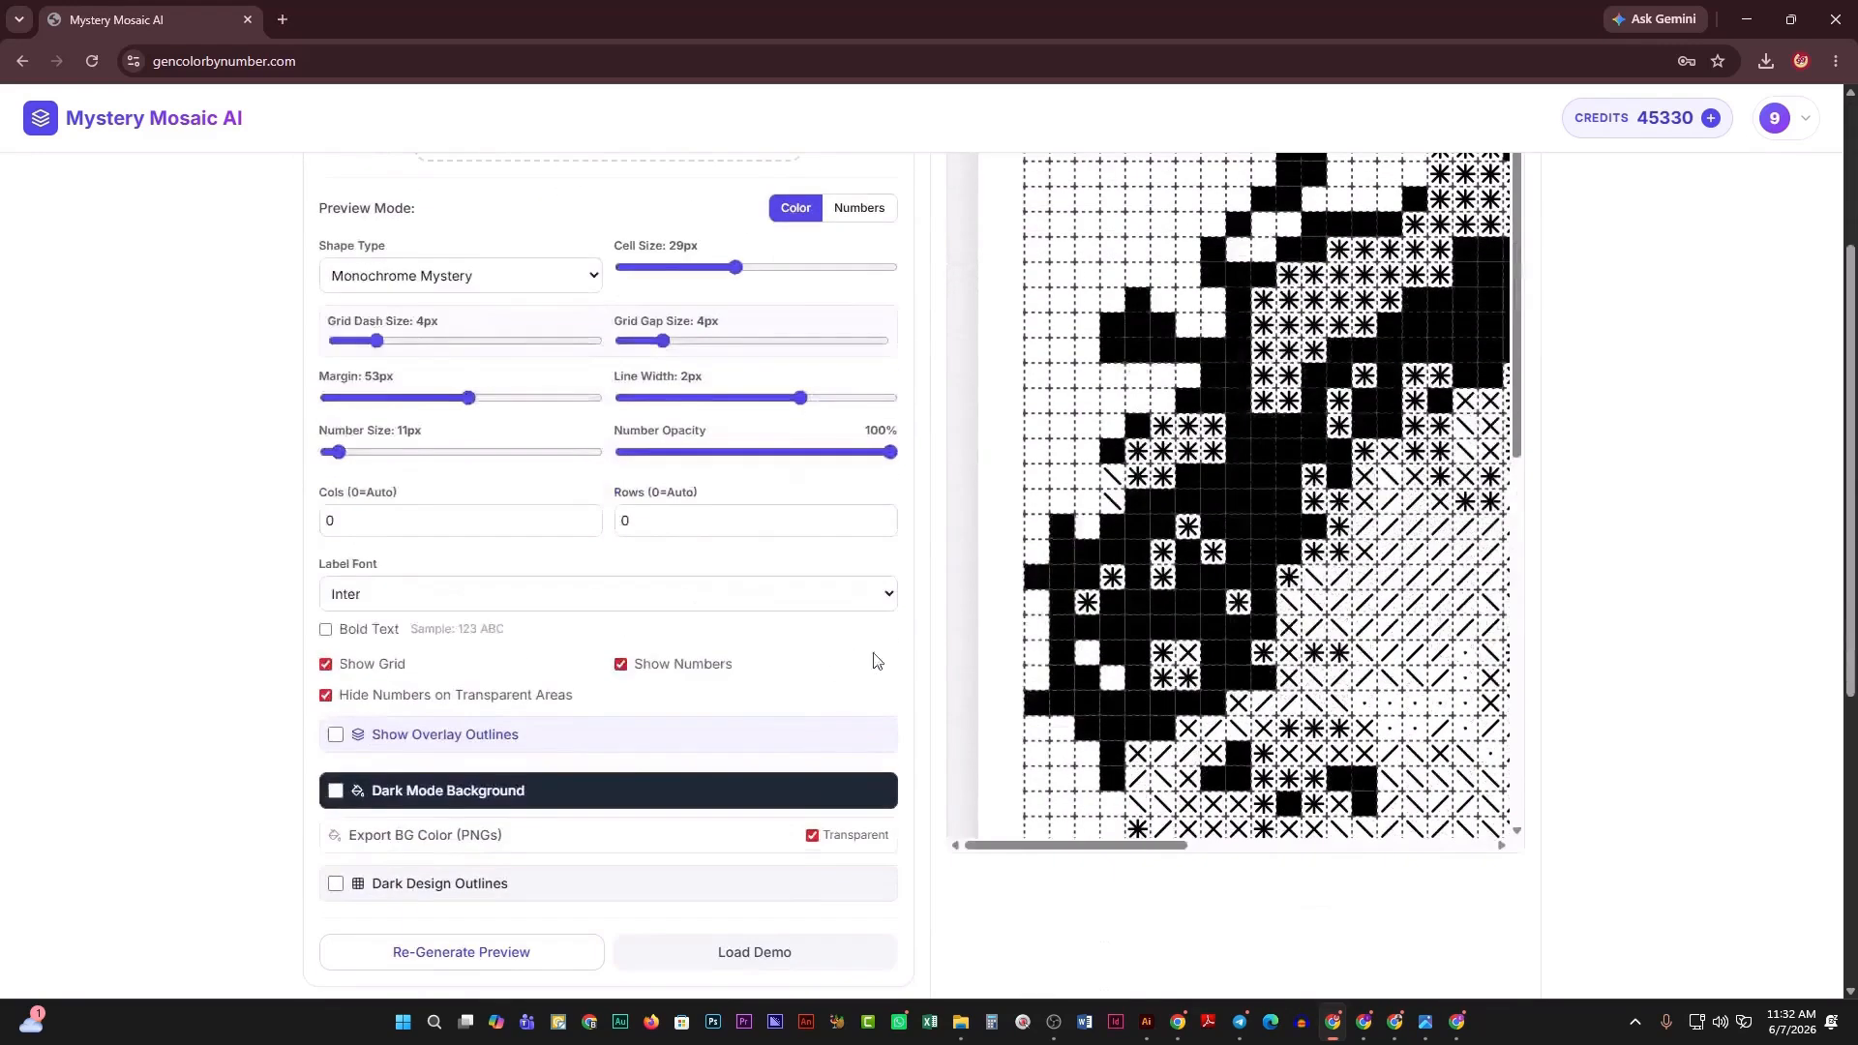
scroll(1065, 677, right, 5)
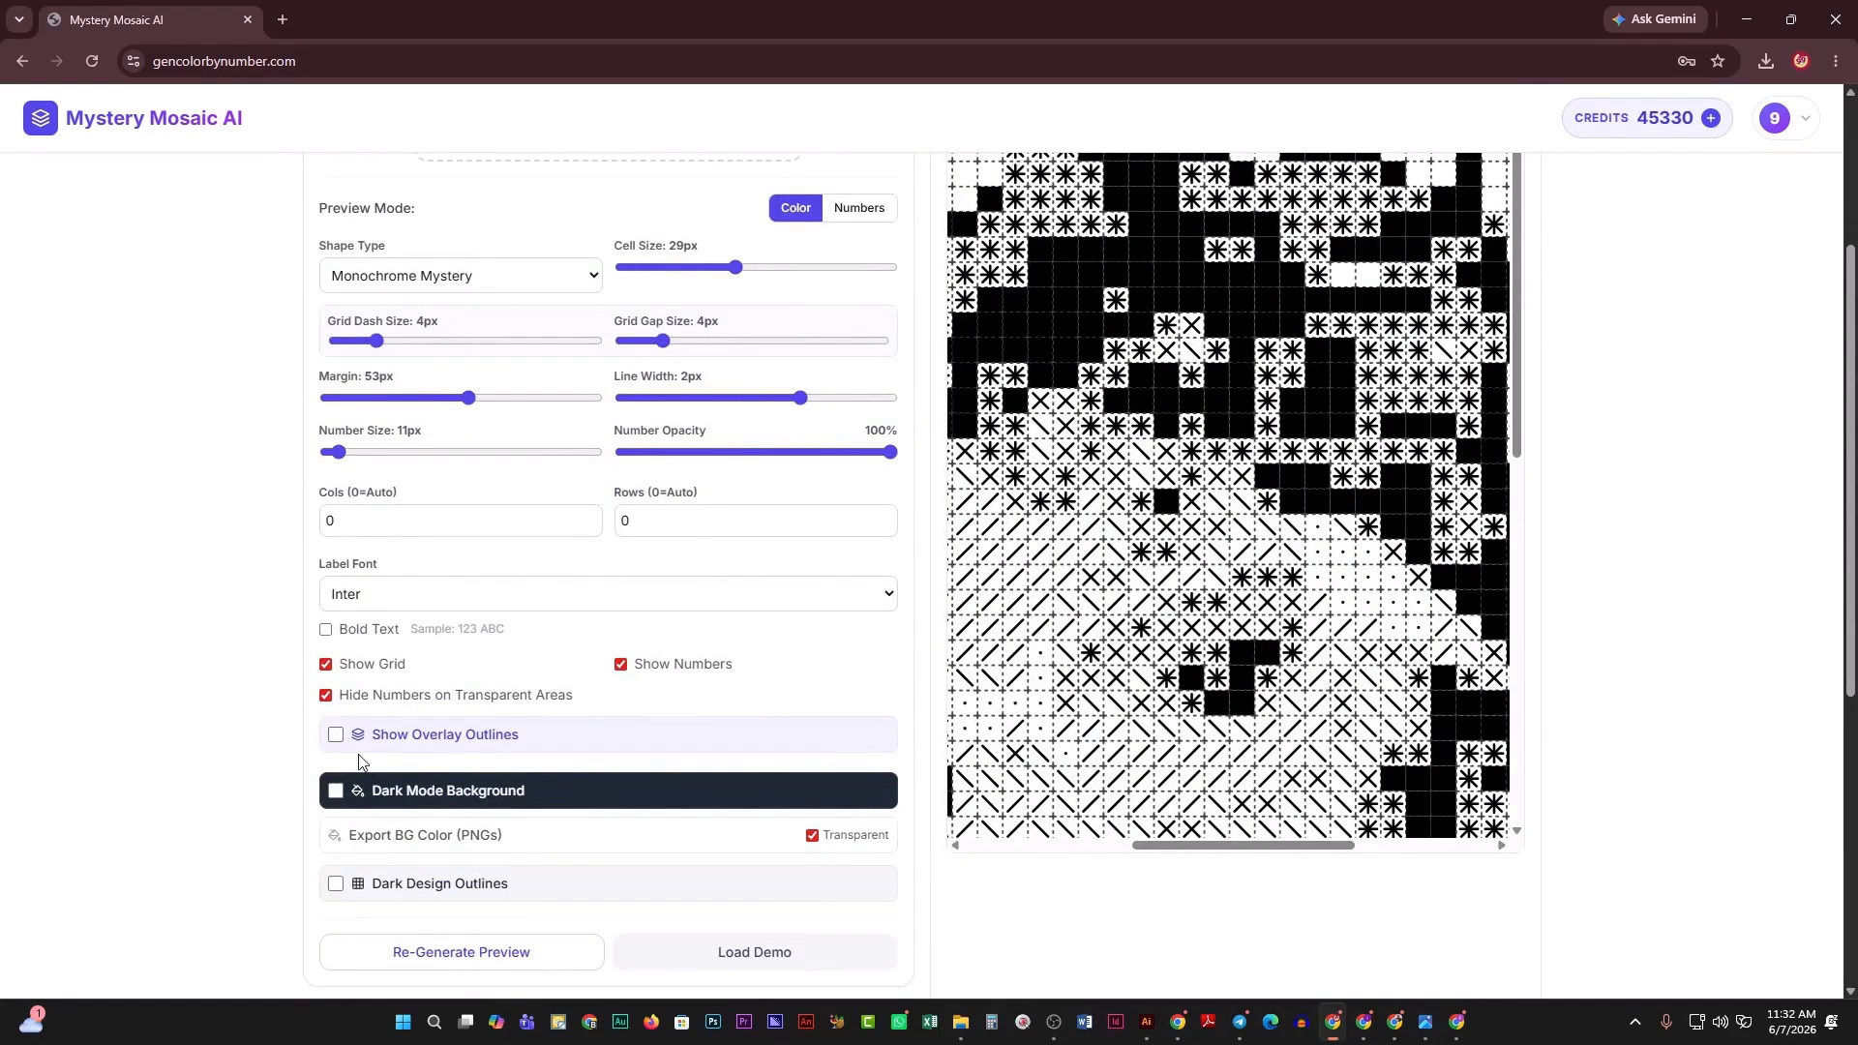
Stop hiding numbers on transparent areas and reset the preview zoom to 100%.
scroll(339, 753, down, 2)
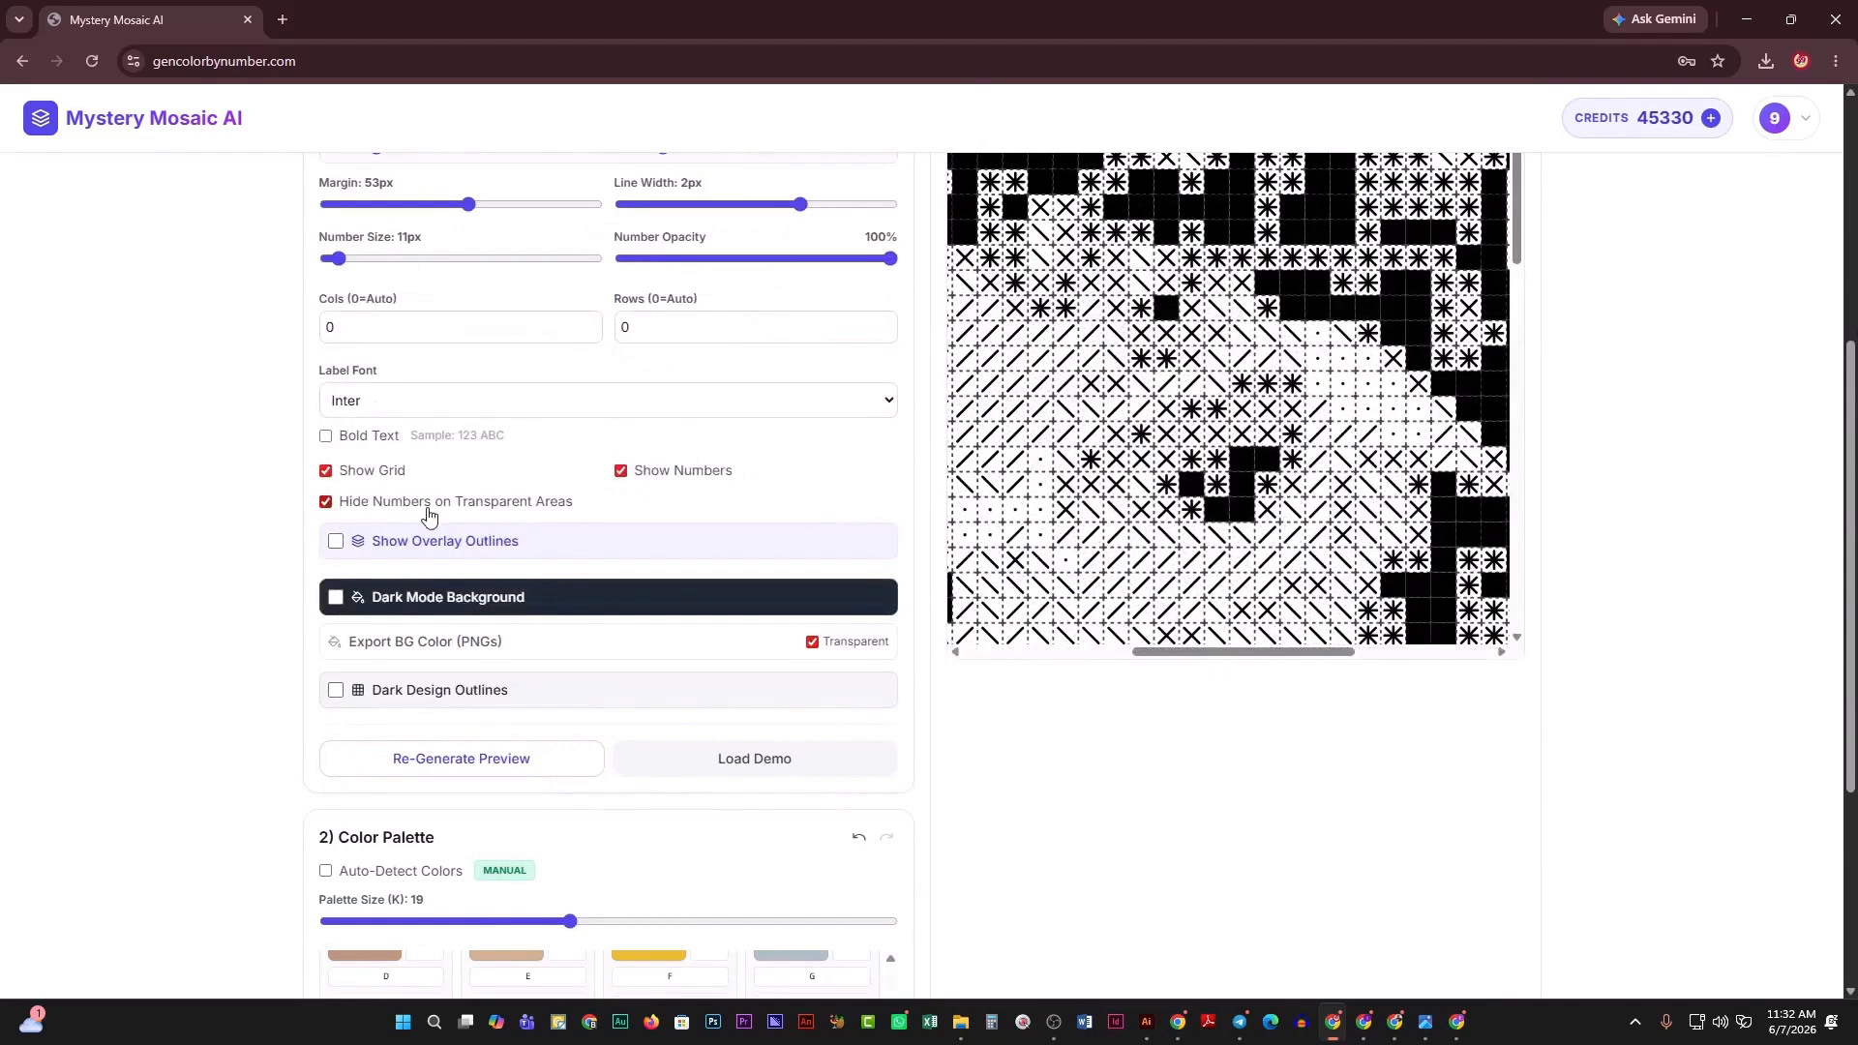
scroll(1046, 600, up, 1)
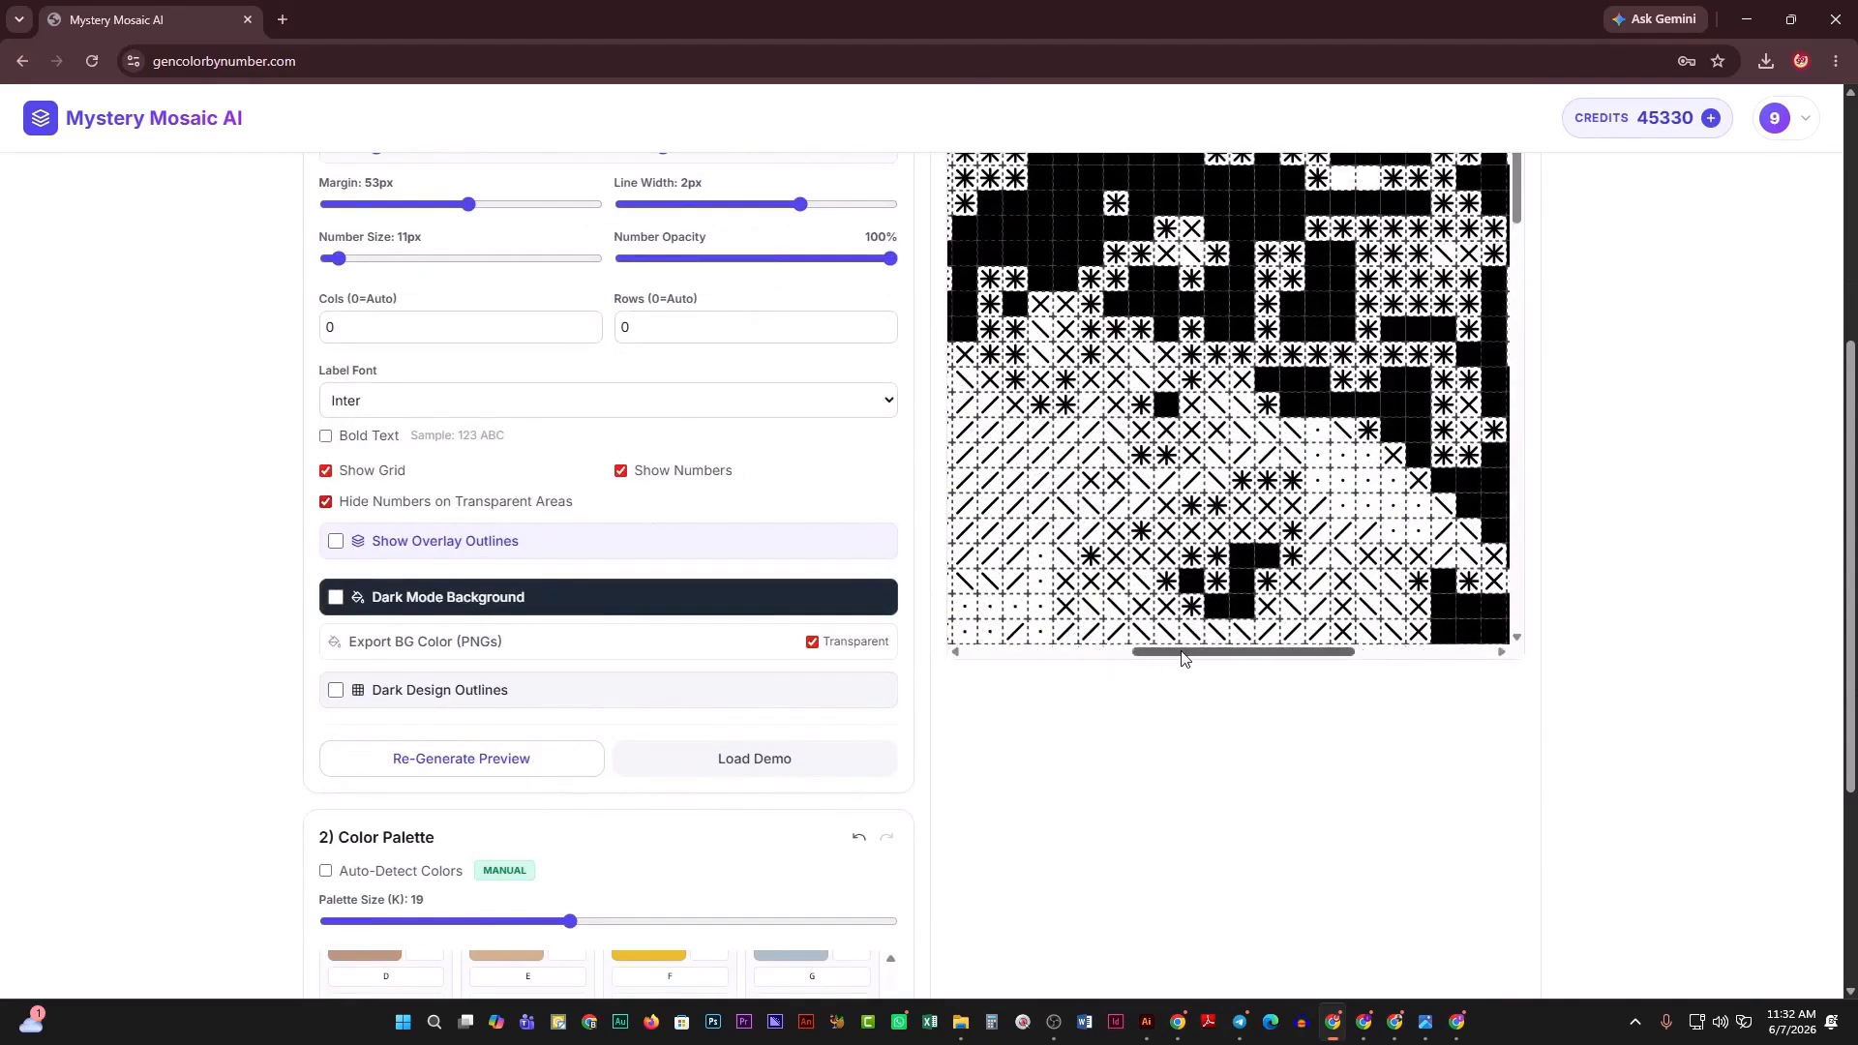
scroll(1181, 639, up, 5)
scroll(1002, 590, up, 4)
scroll(583, 820, down, 1)
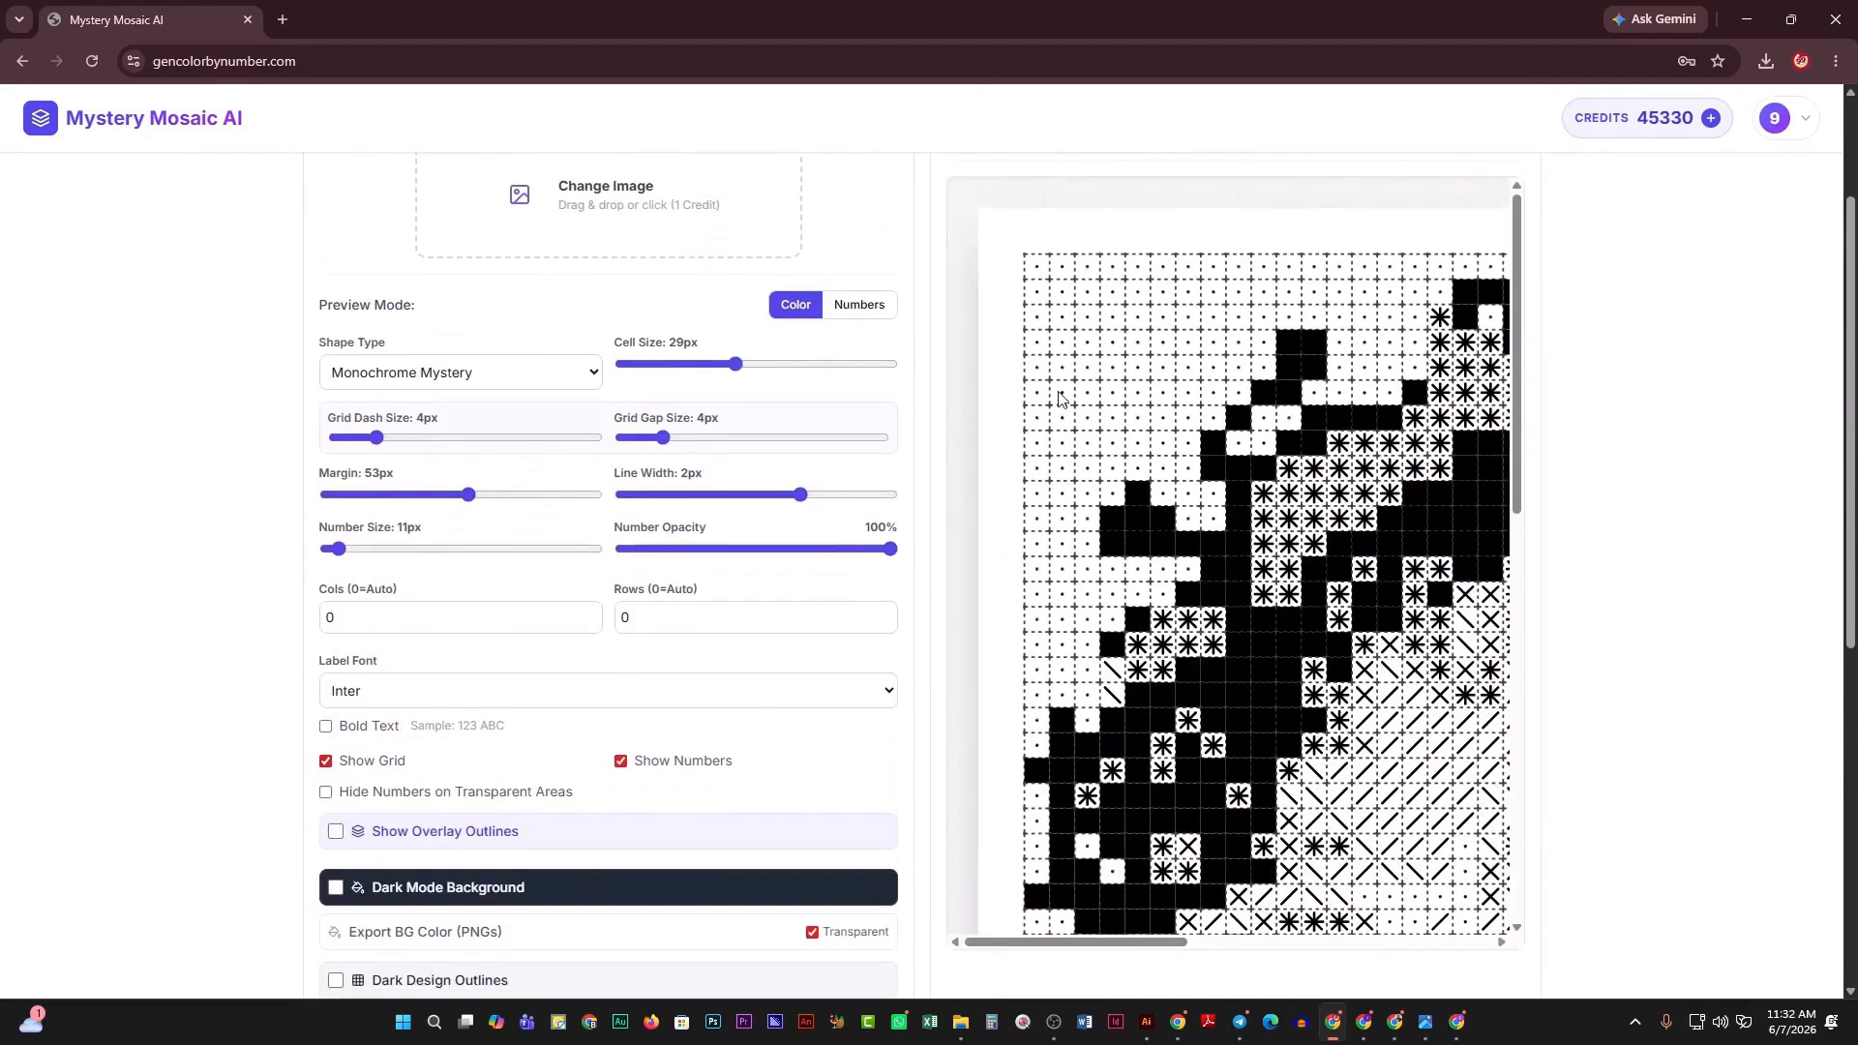
scroll(1065, 376, up, 2)
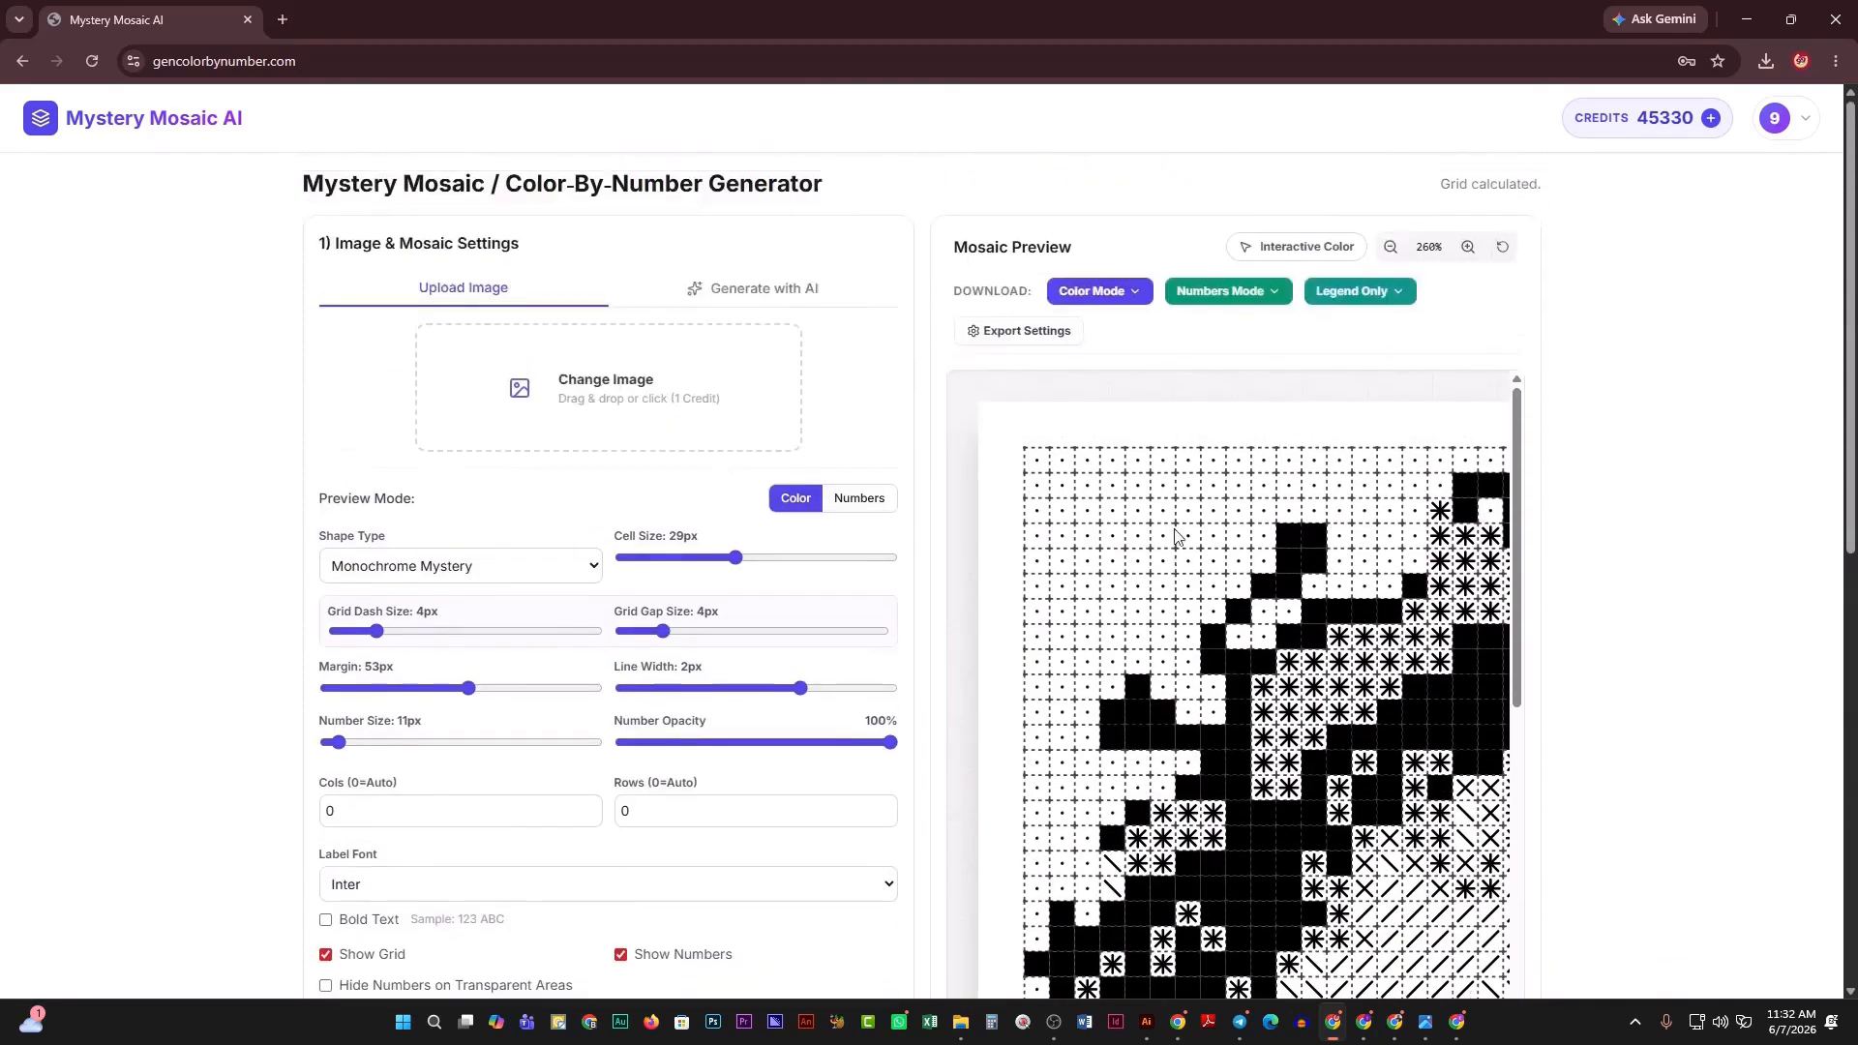
click(1502, 249)
scroll(1228, 714, down, 4)
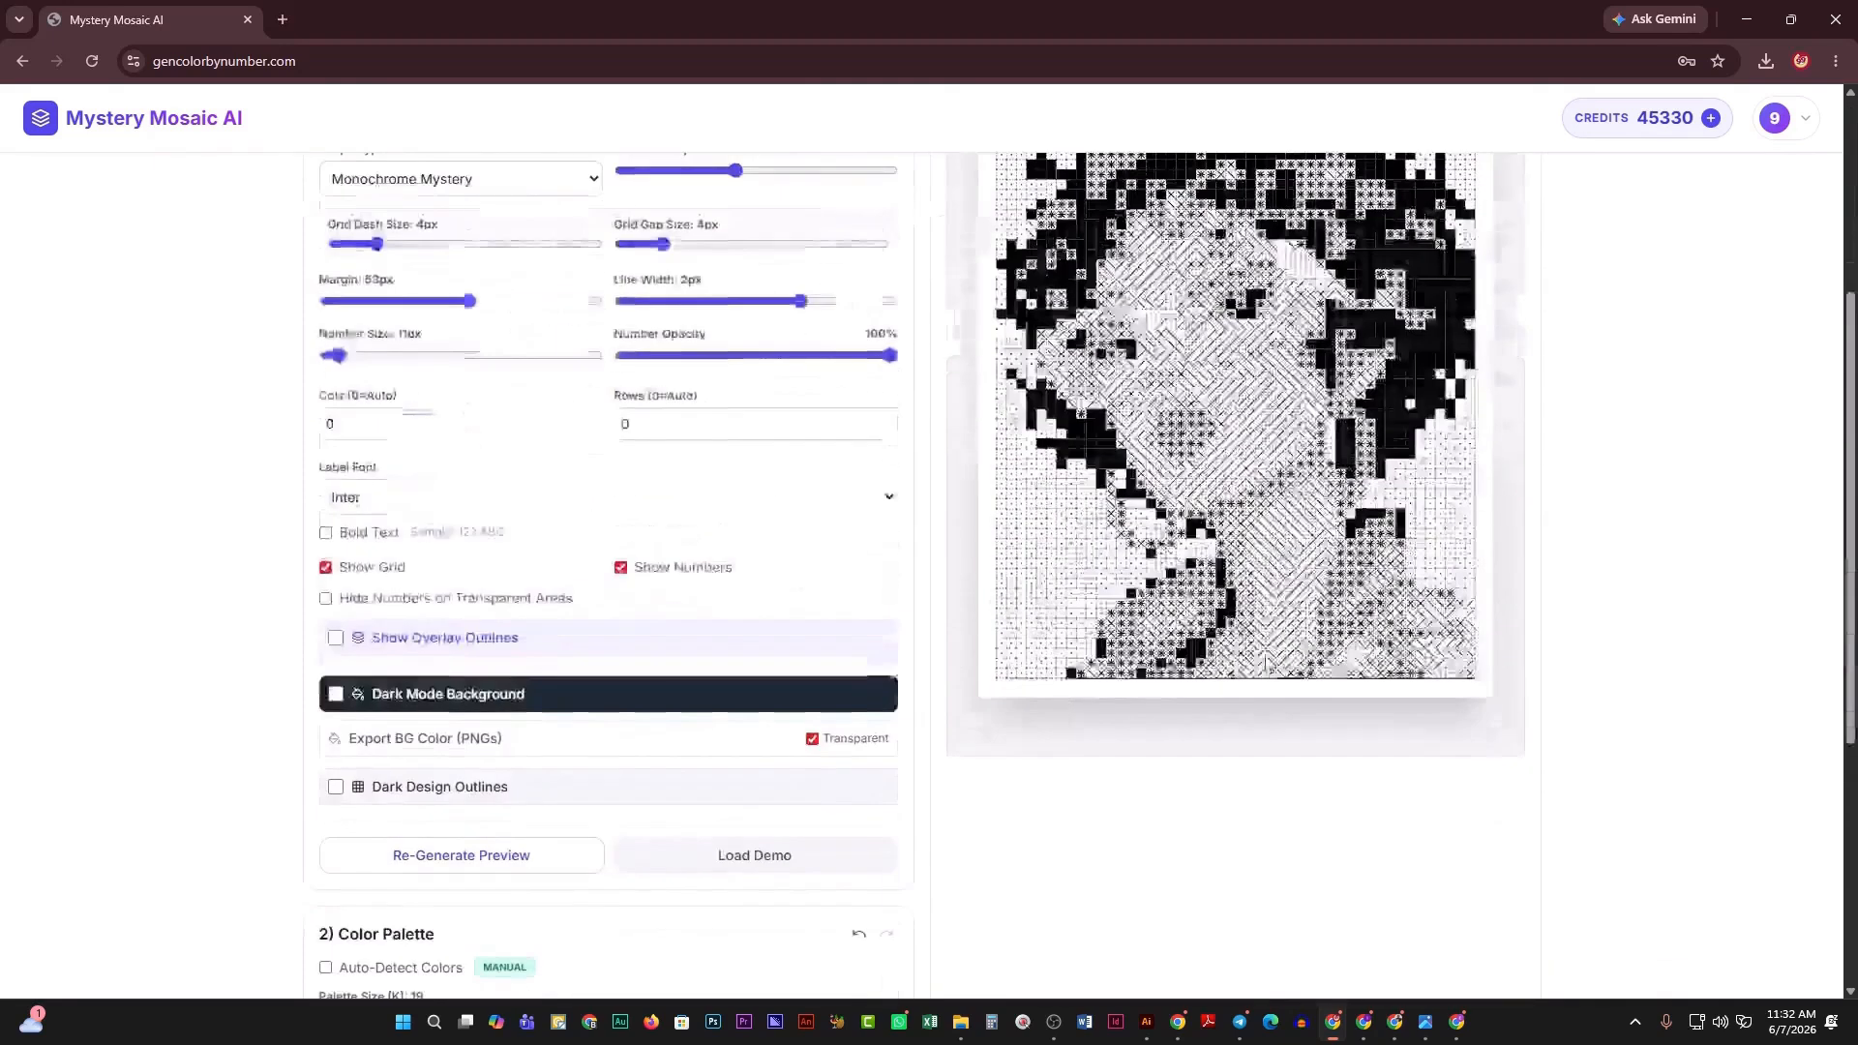
scroll(1062, 473, up, 3)
Include the color legend in the export settings and close them.
click(982, 232)
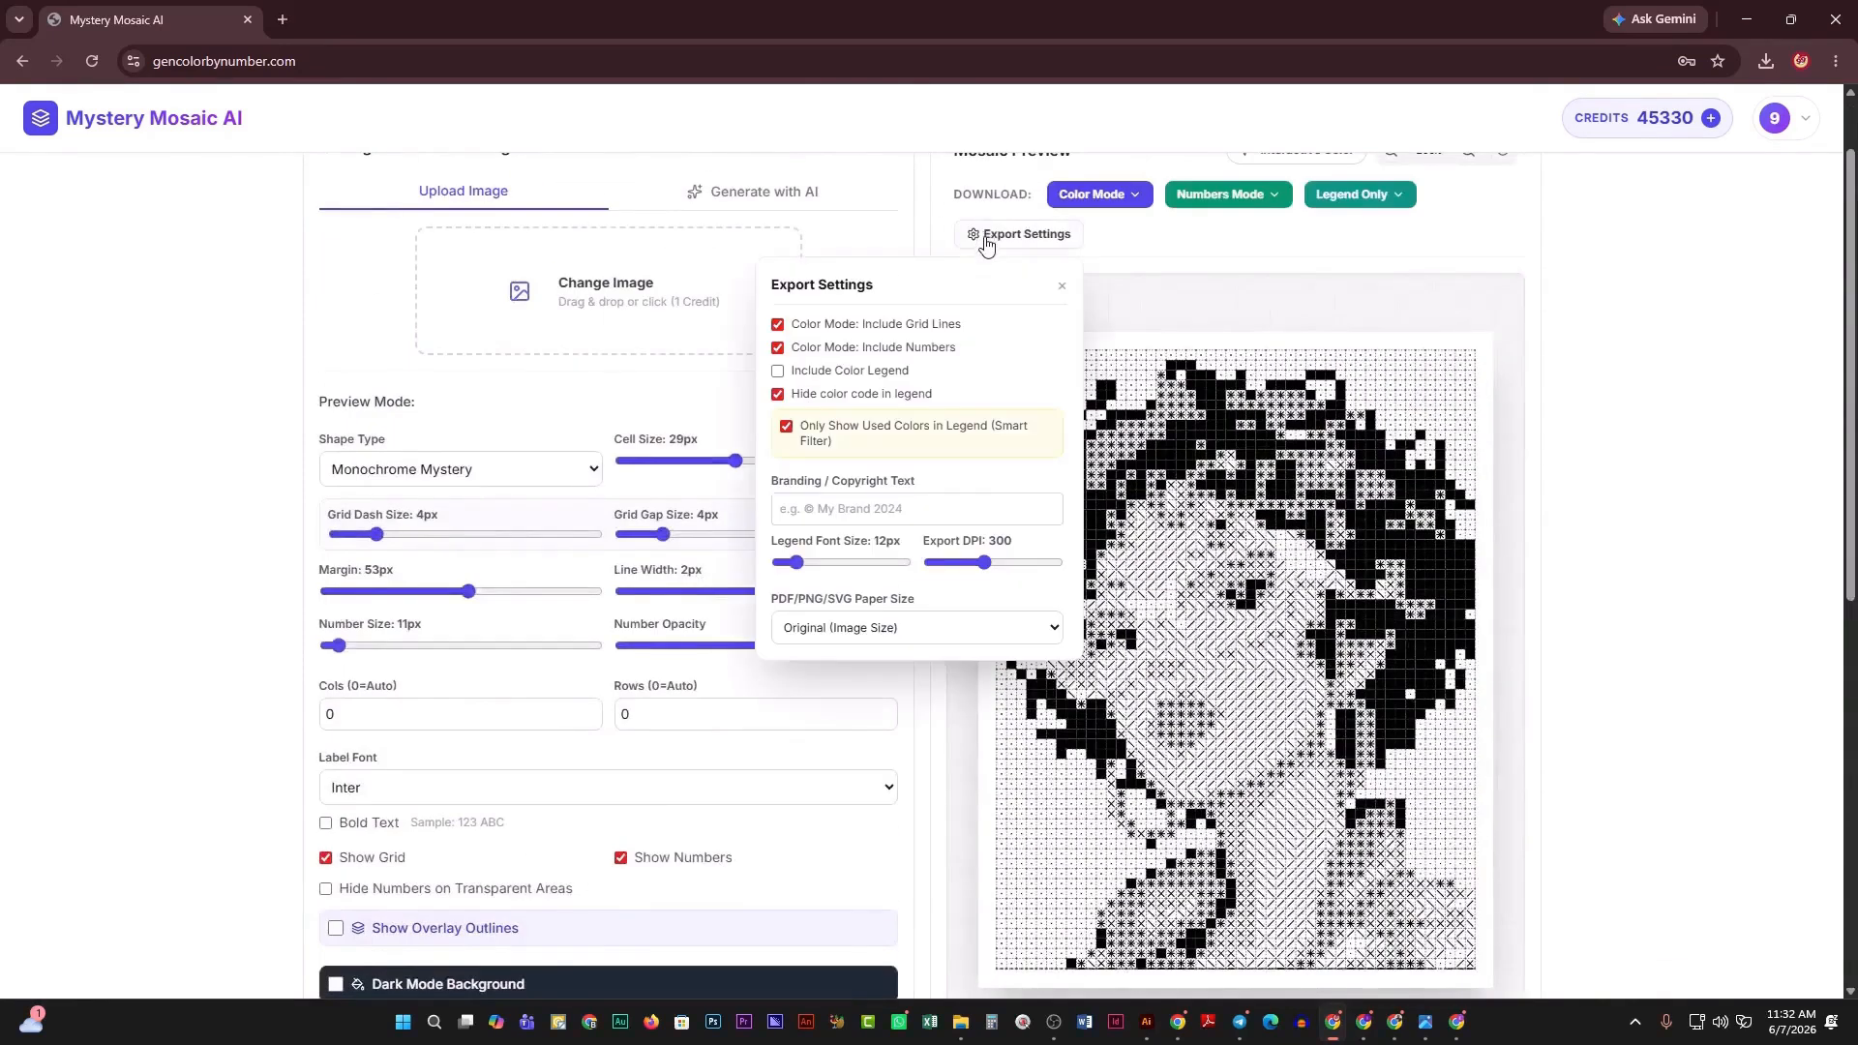
scroll(1281, 606, down, 2)
scroll(1283, 608, down, 2)
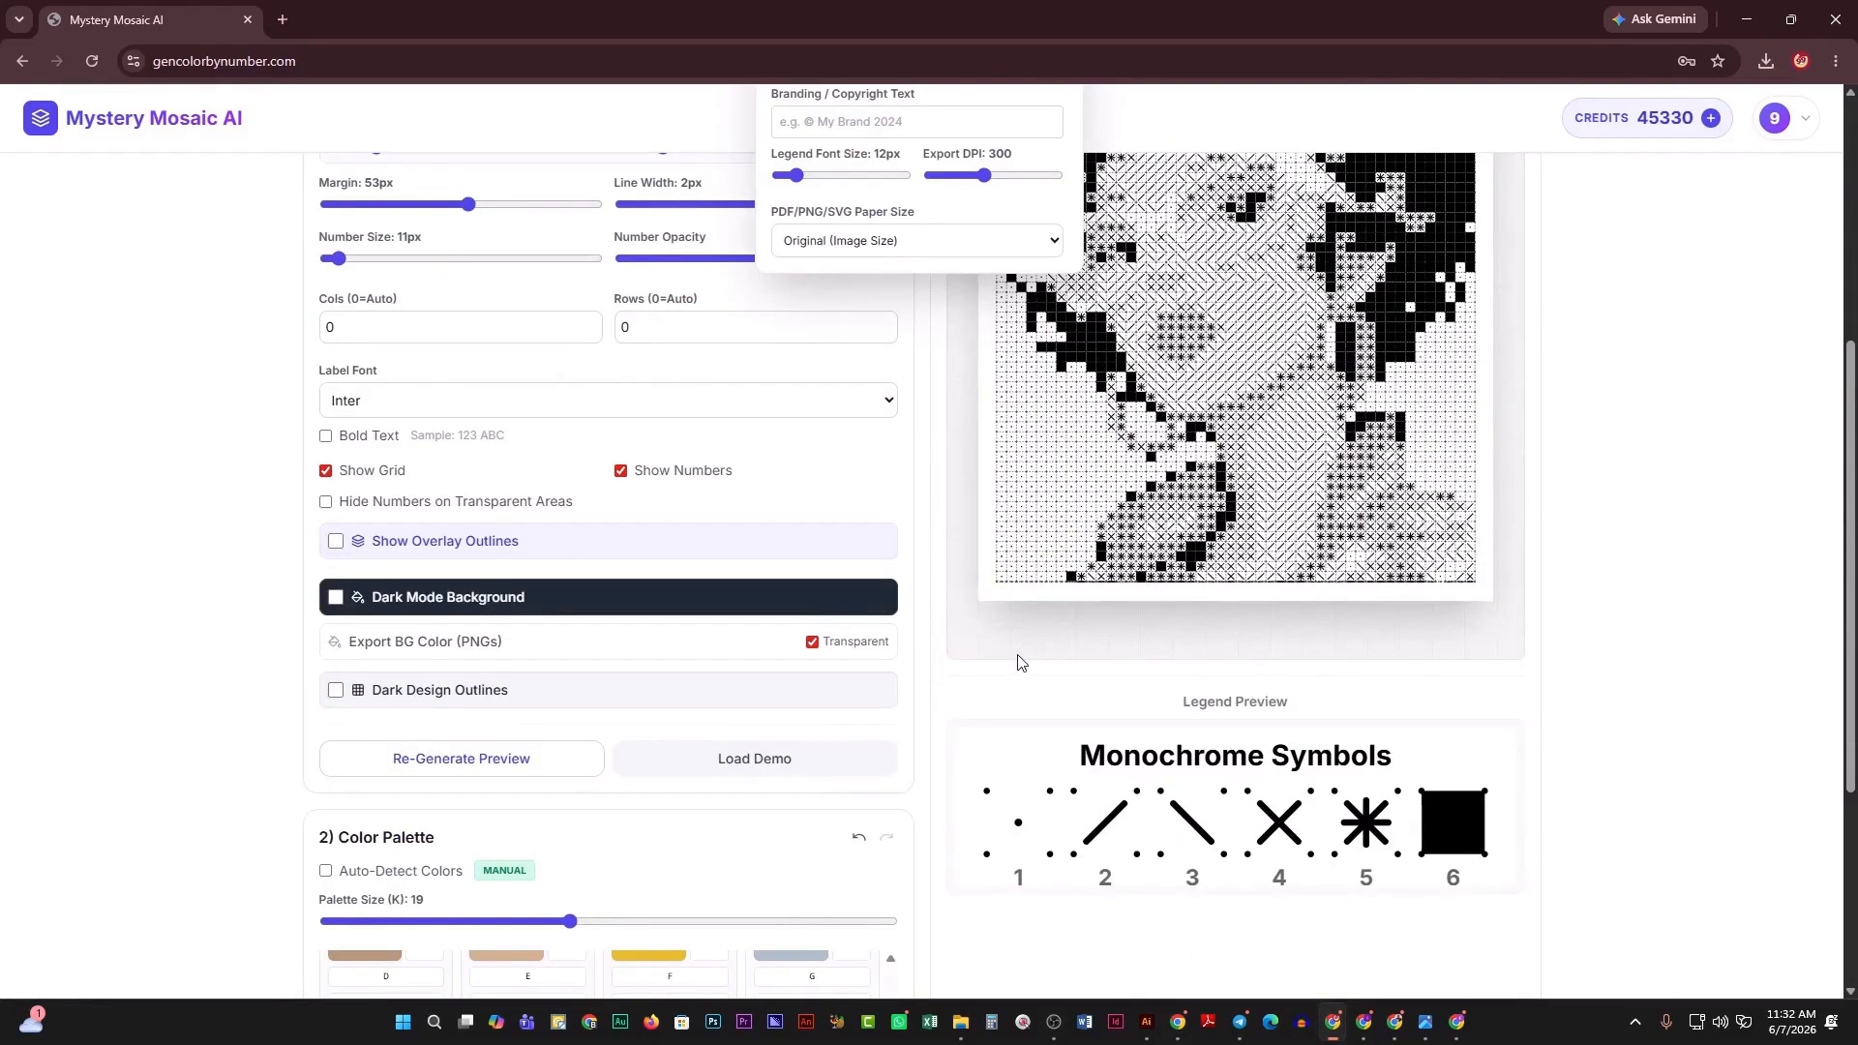
scroll(973, 387, up, 4)
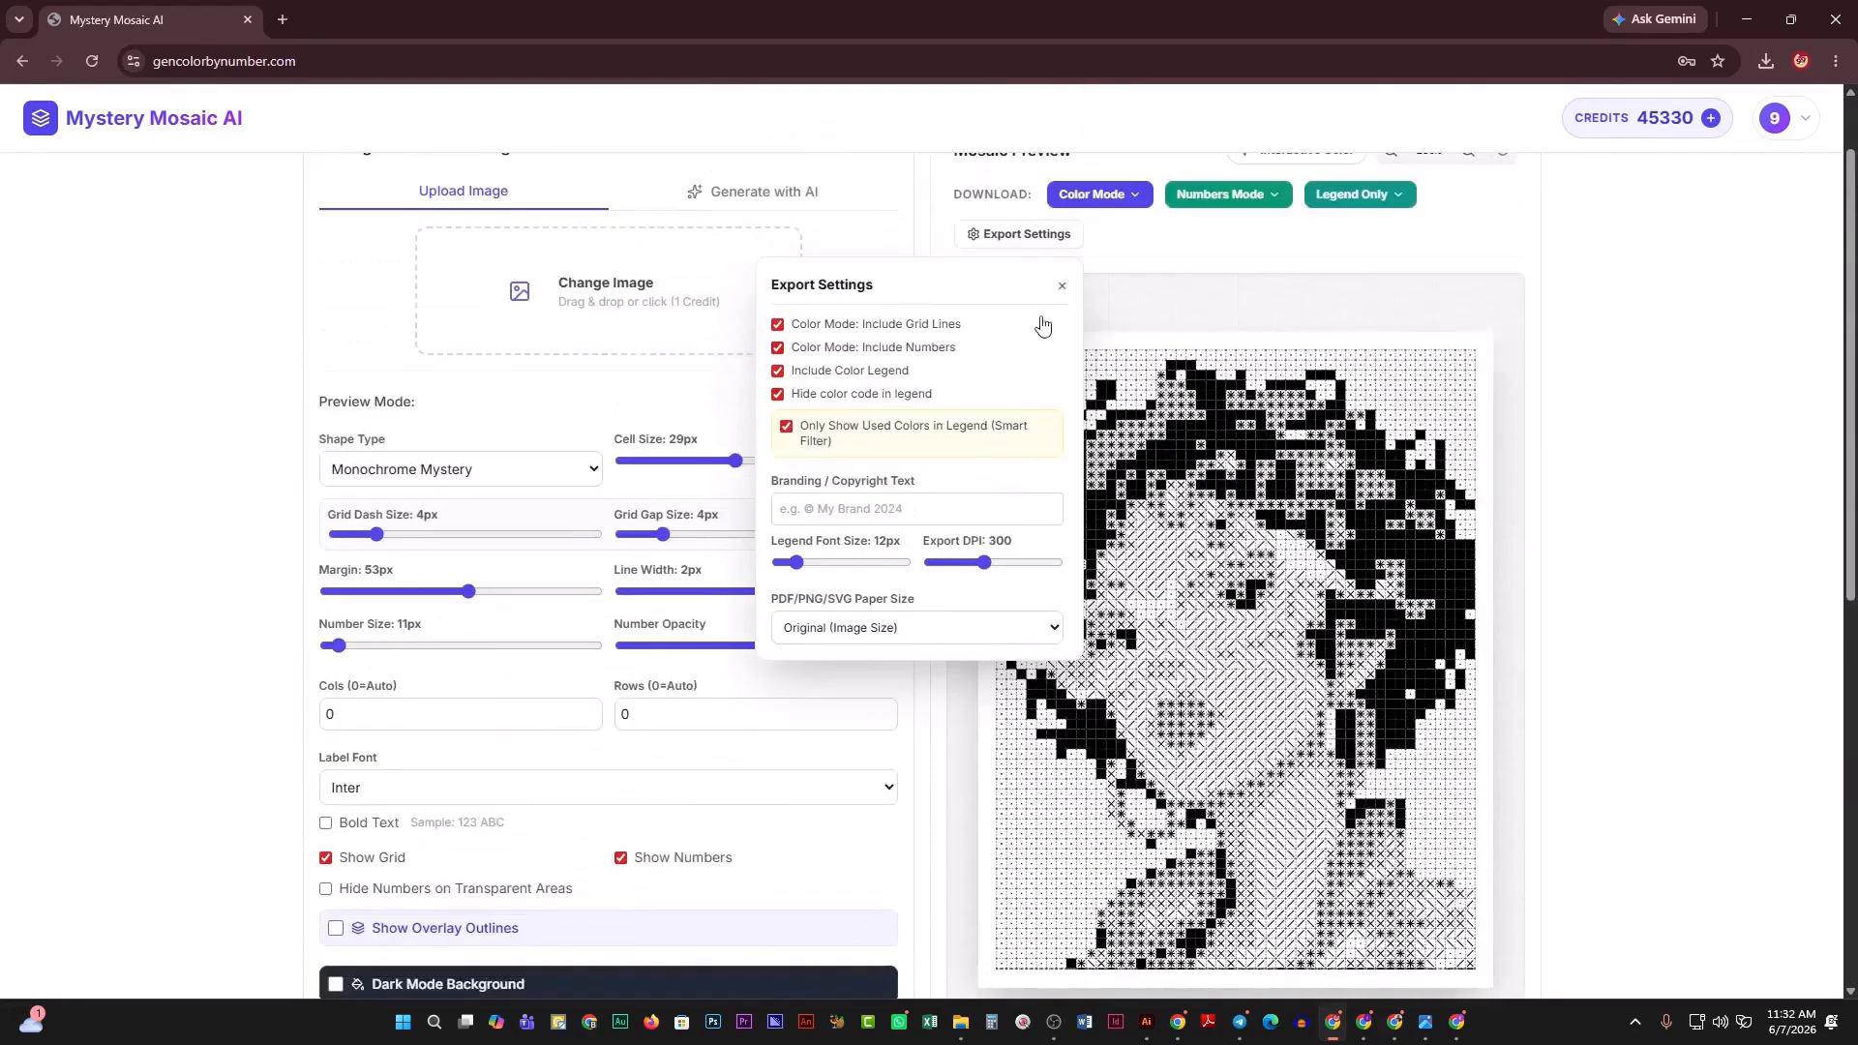
click(1059, 287)
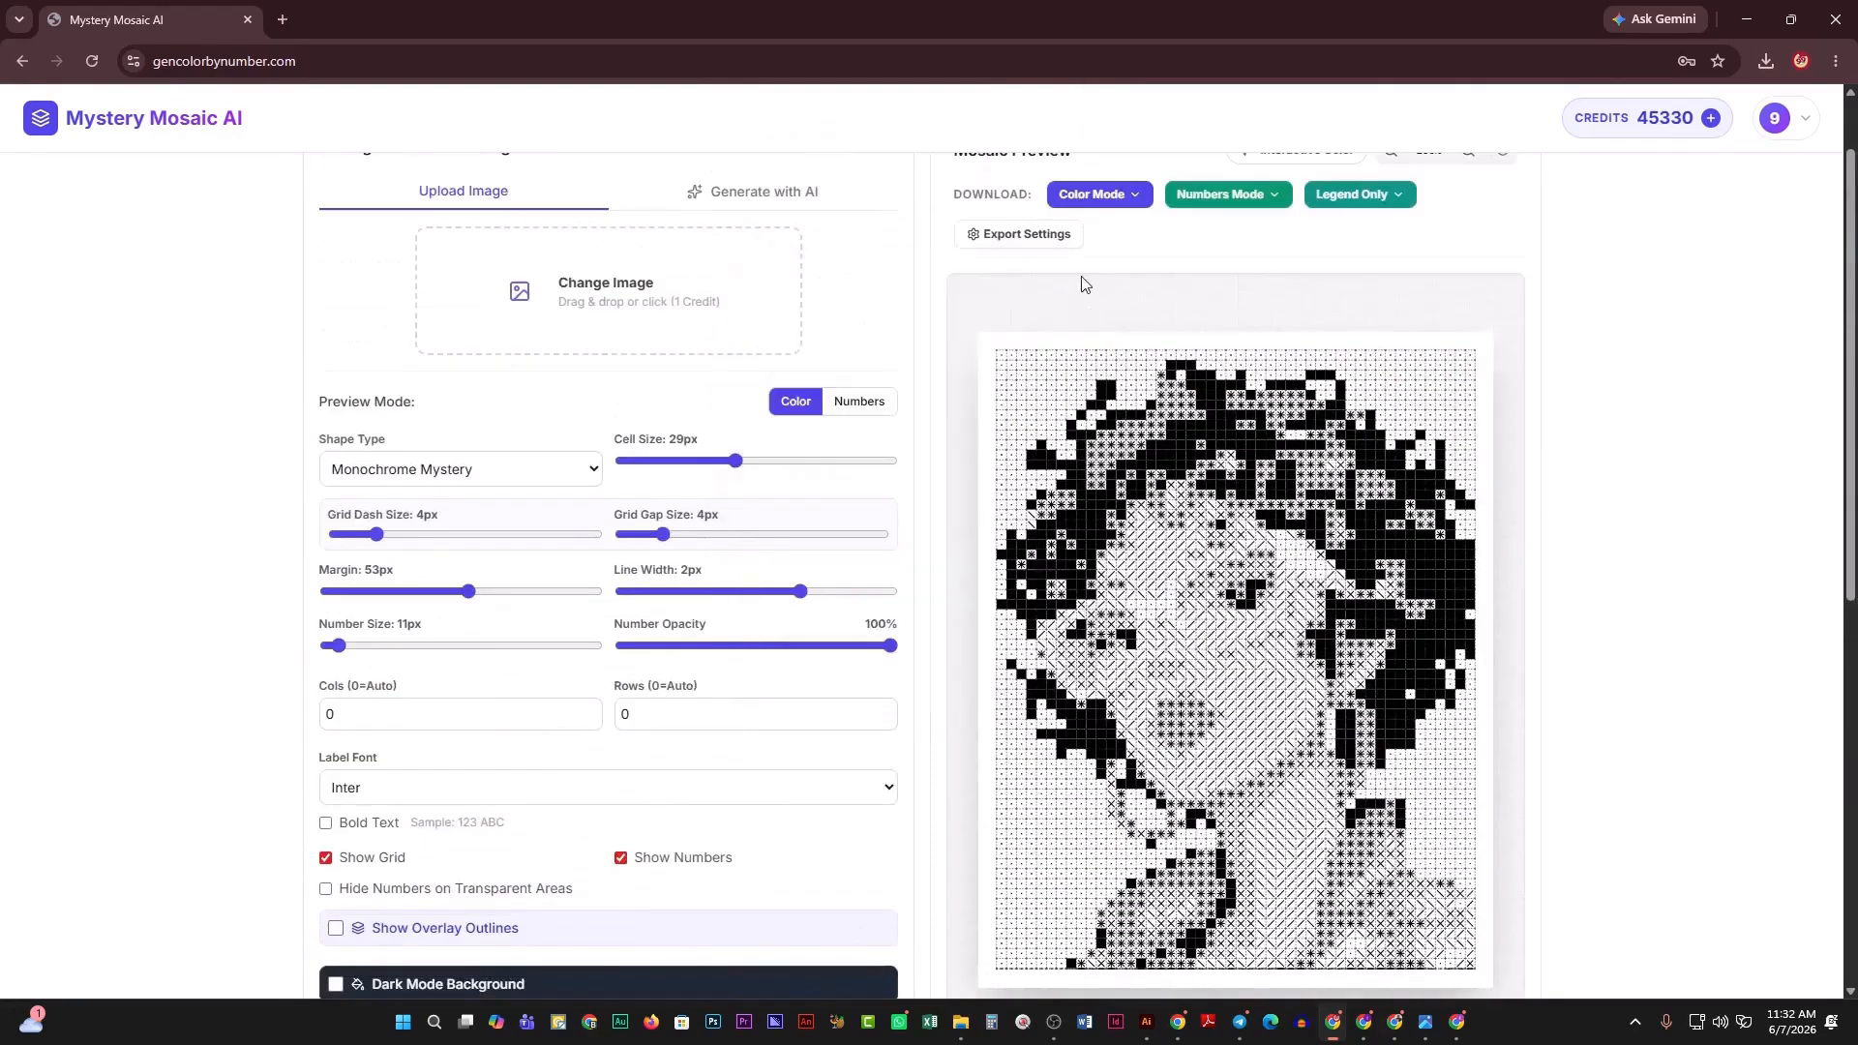
Switch the preview to Numbers mode and hide numbers on transparent areas.
click(861, 403)
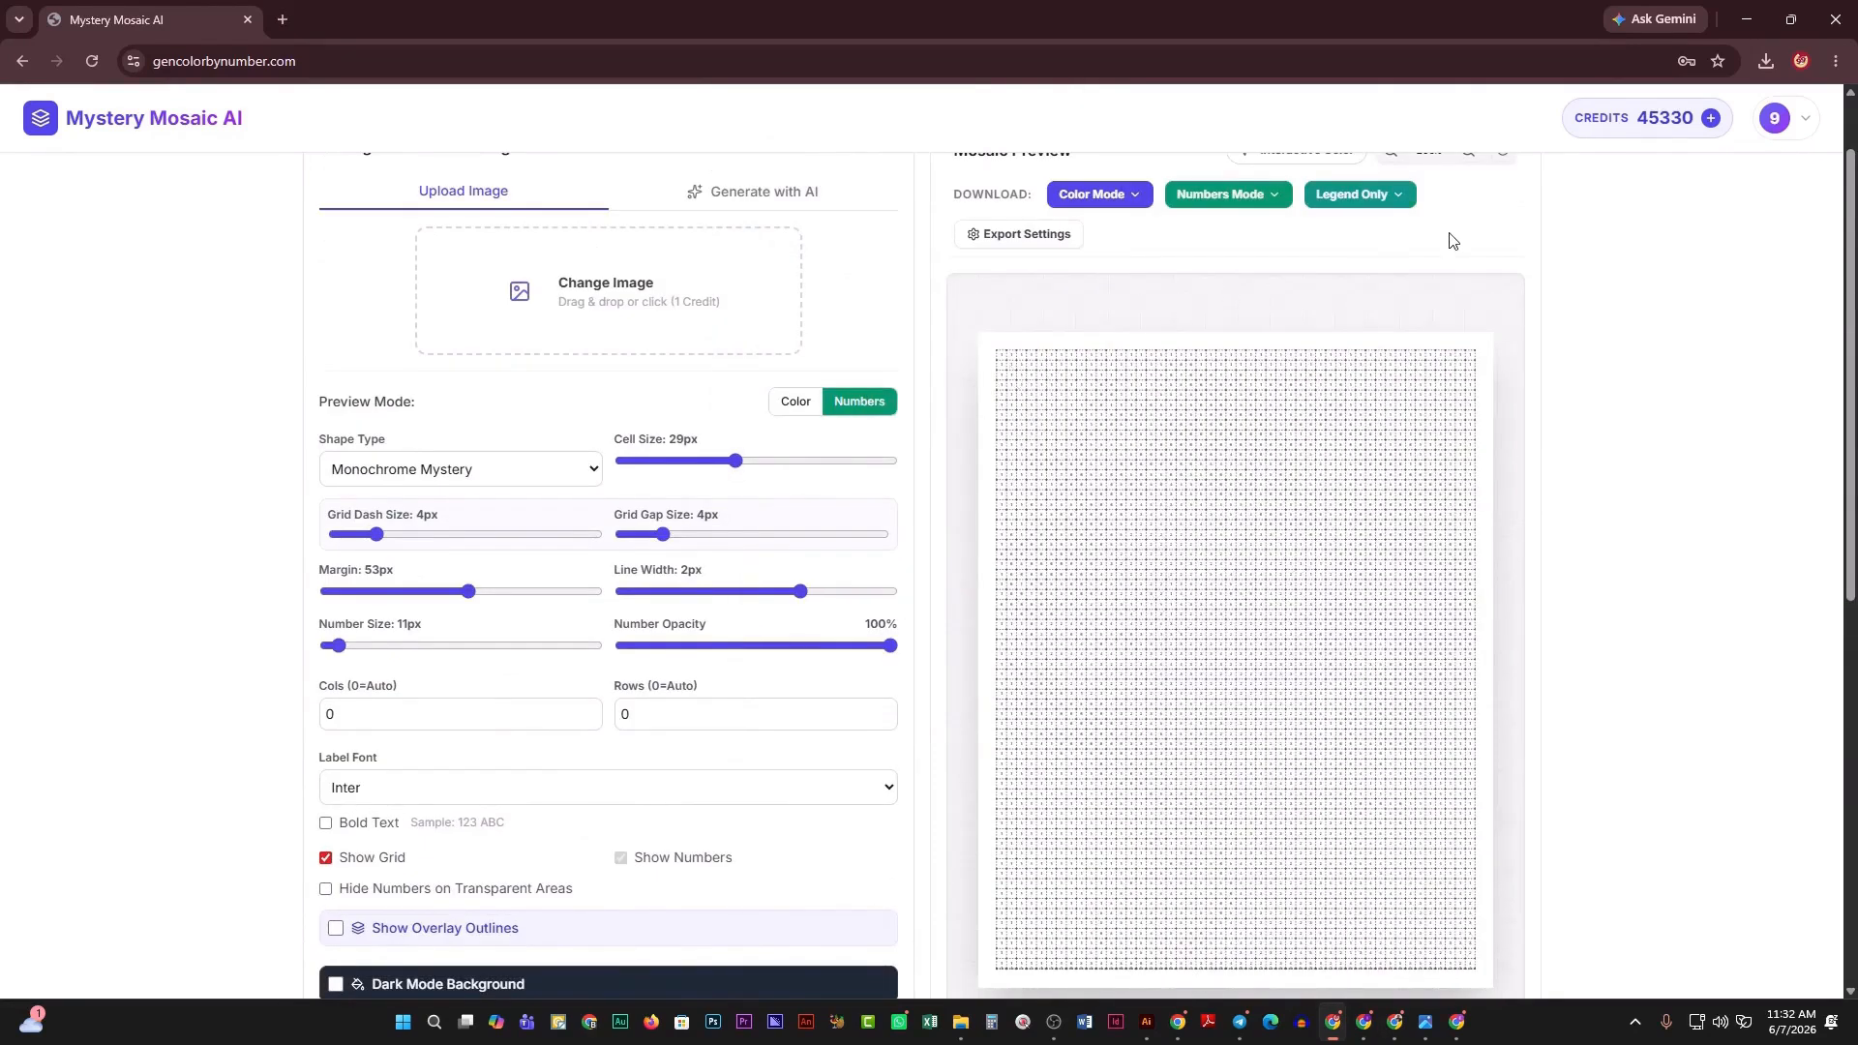
scroll(1452, 241, up, 1)
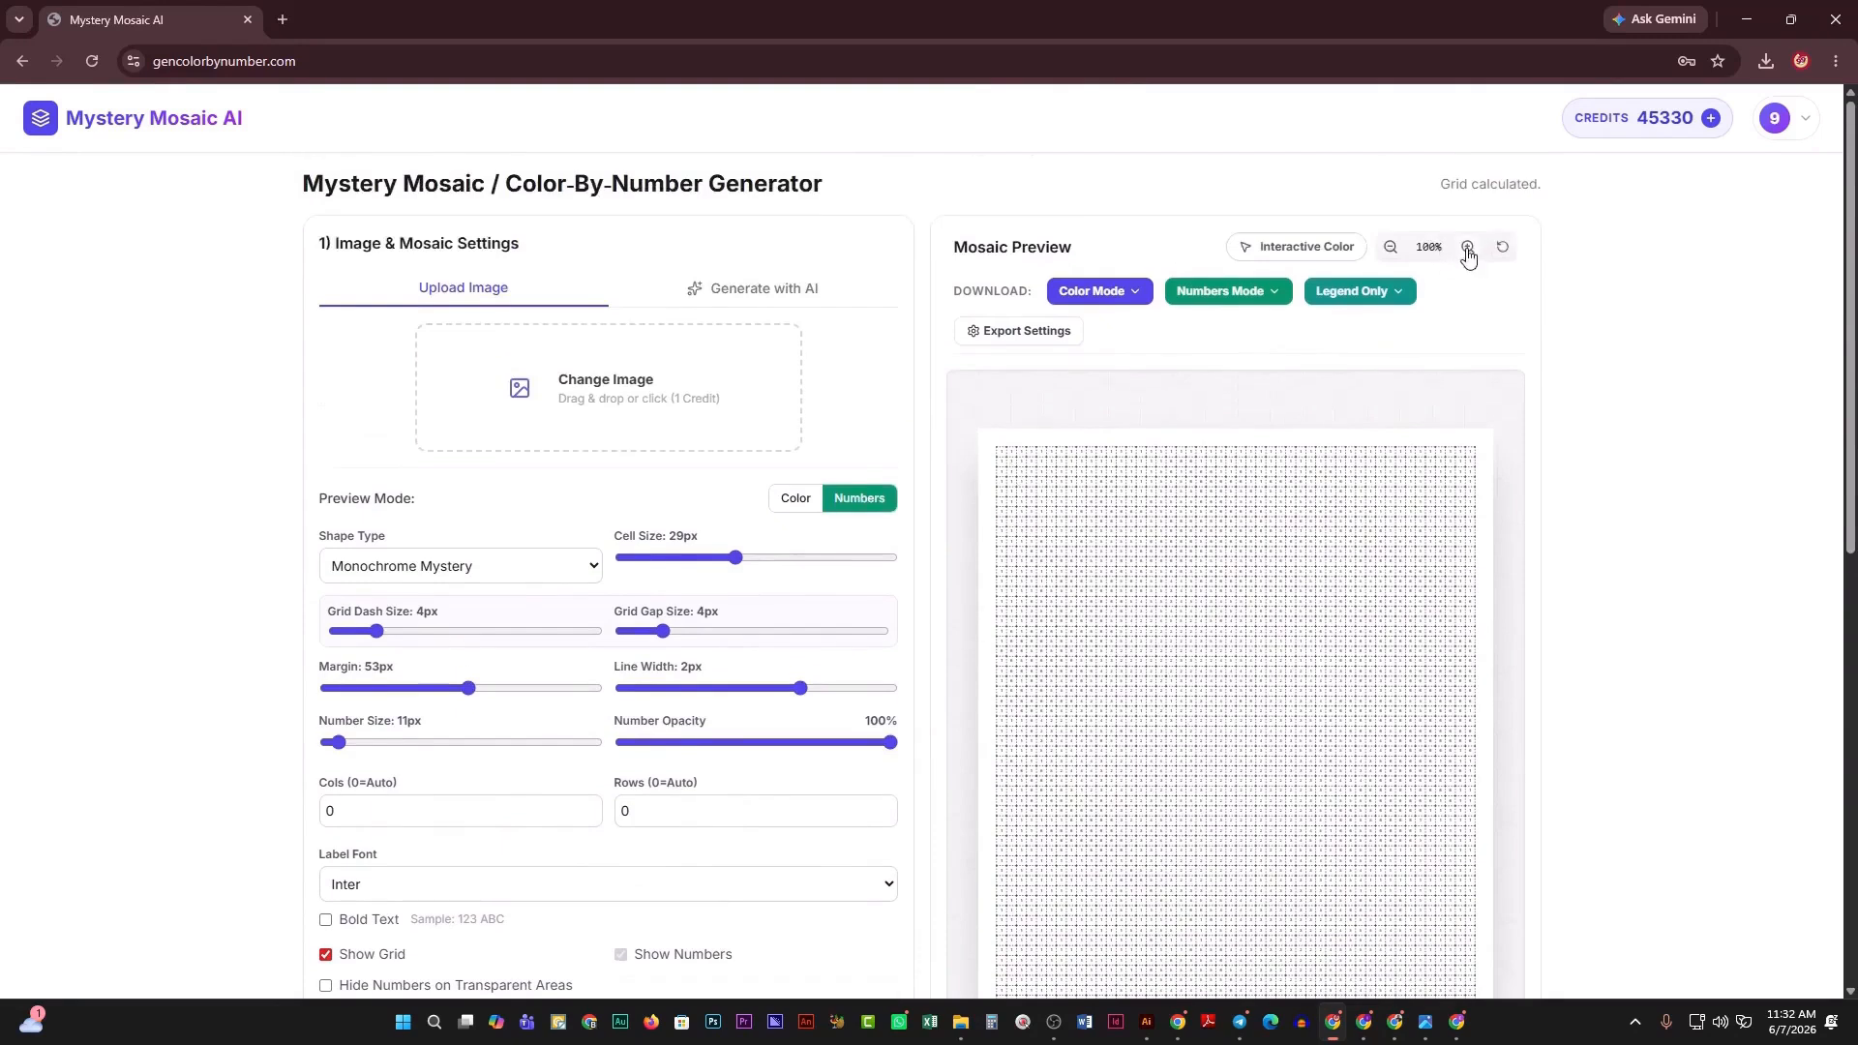
scroll(1087, 468, up, 2)
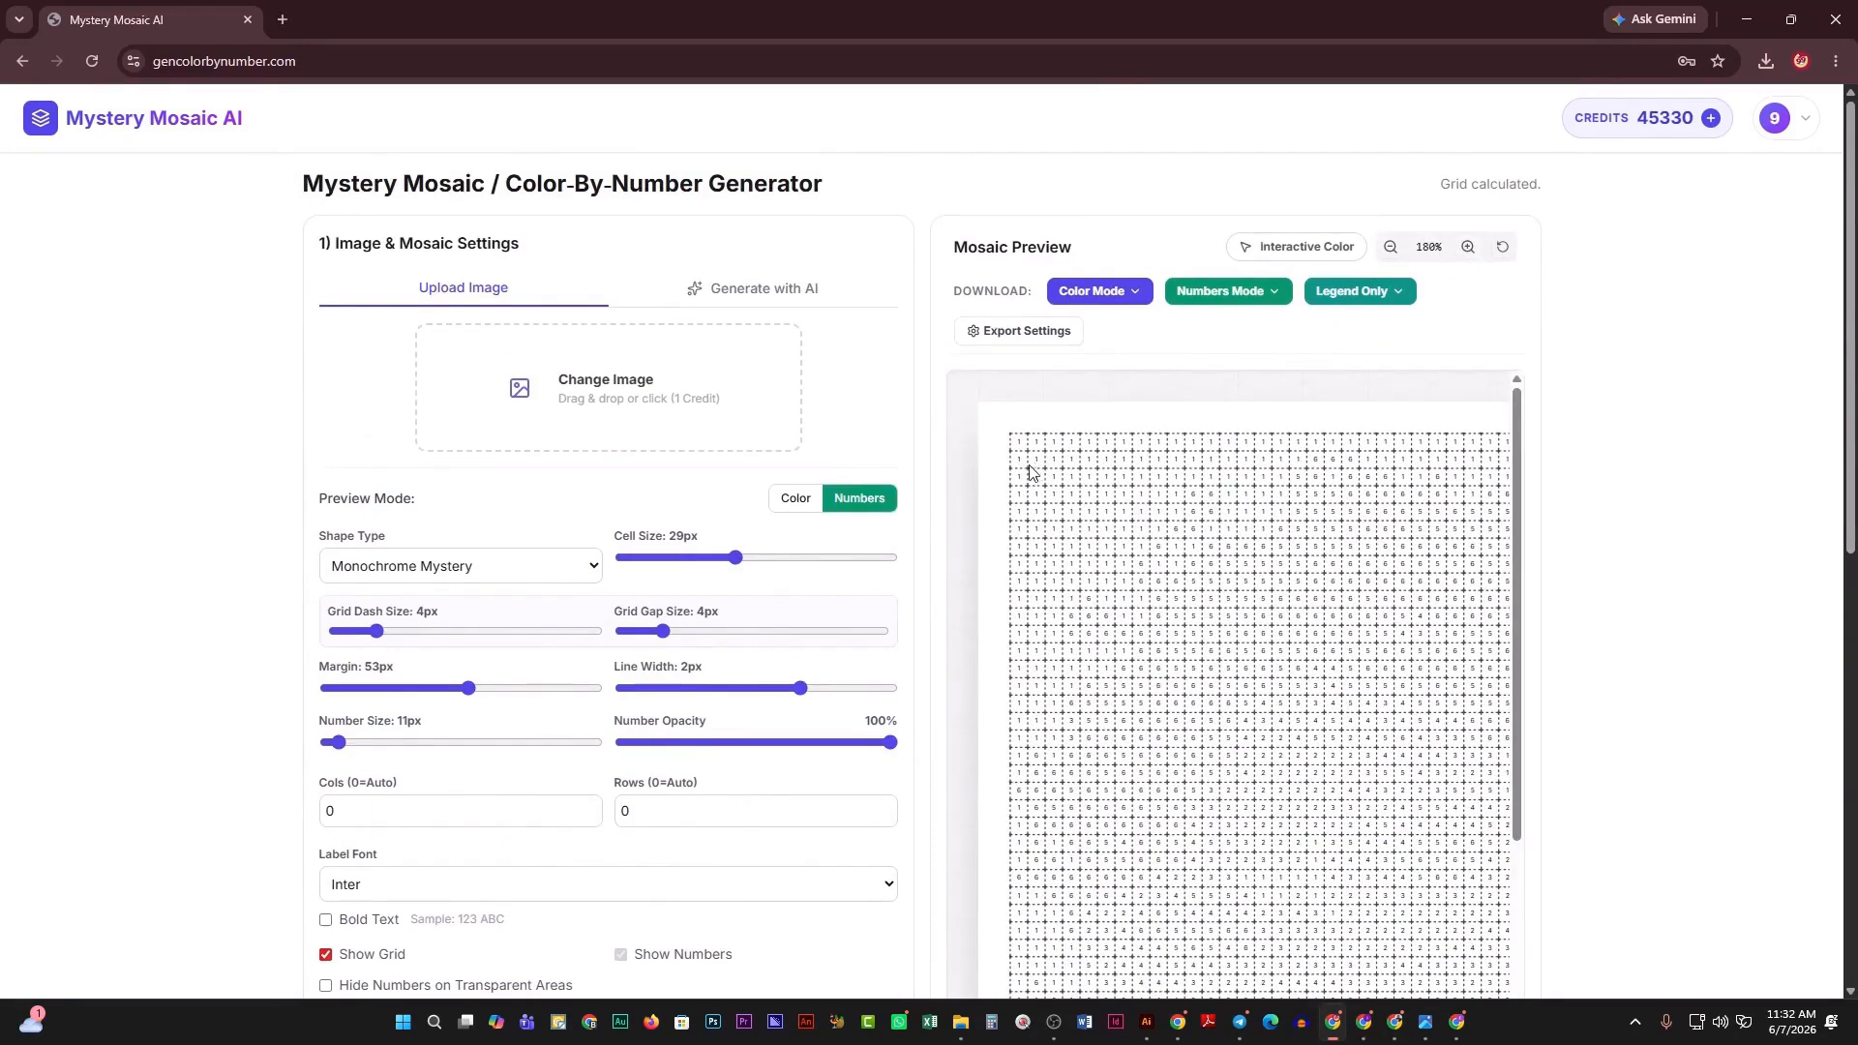
scroll(392, 788, down, 2)
click(327, 793)
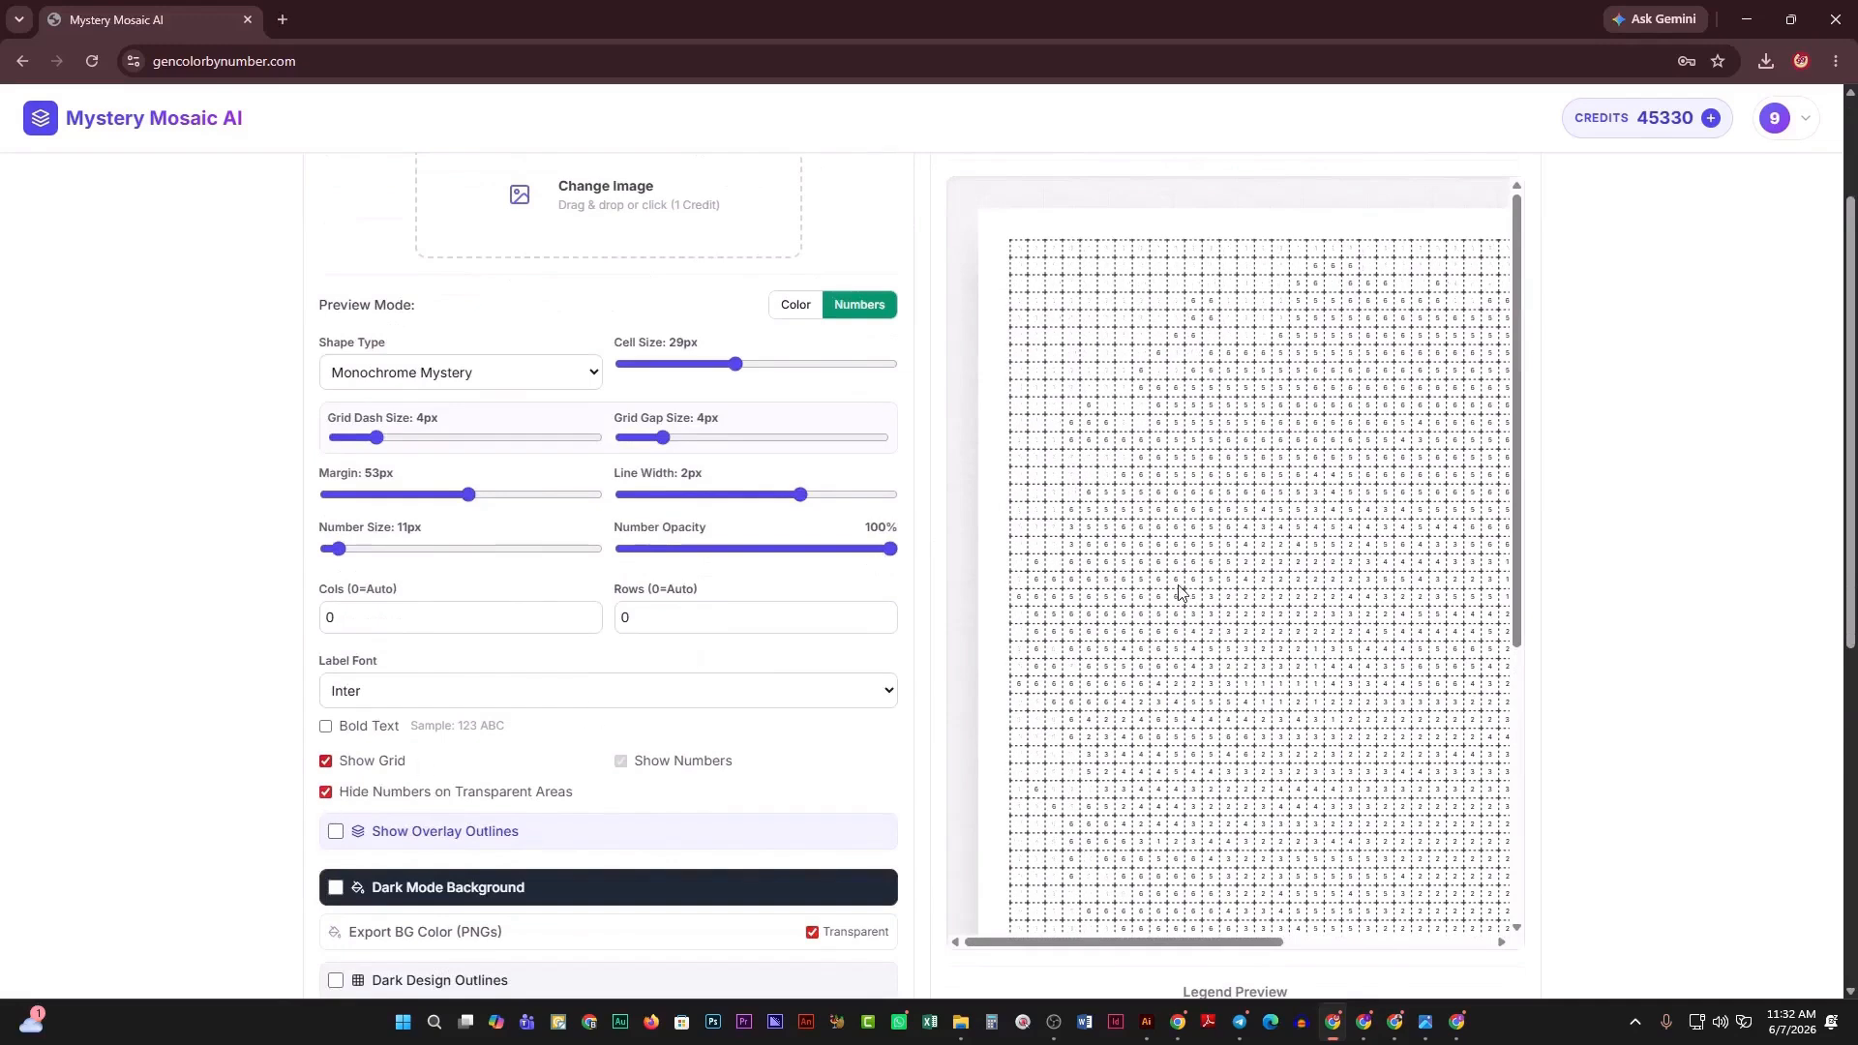
scroll(1486, 354, up, 2)
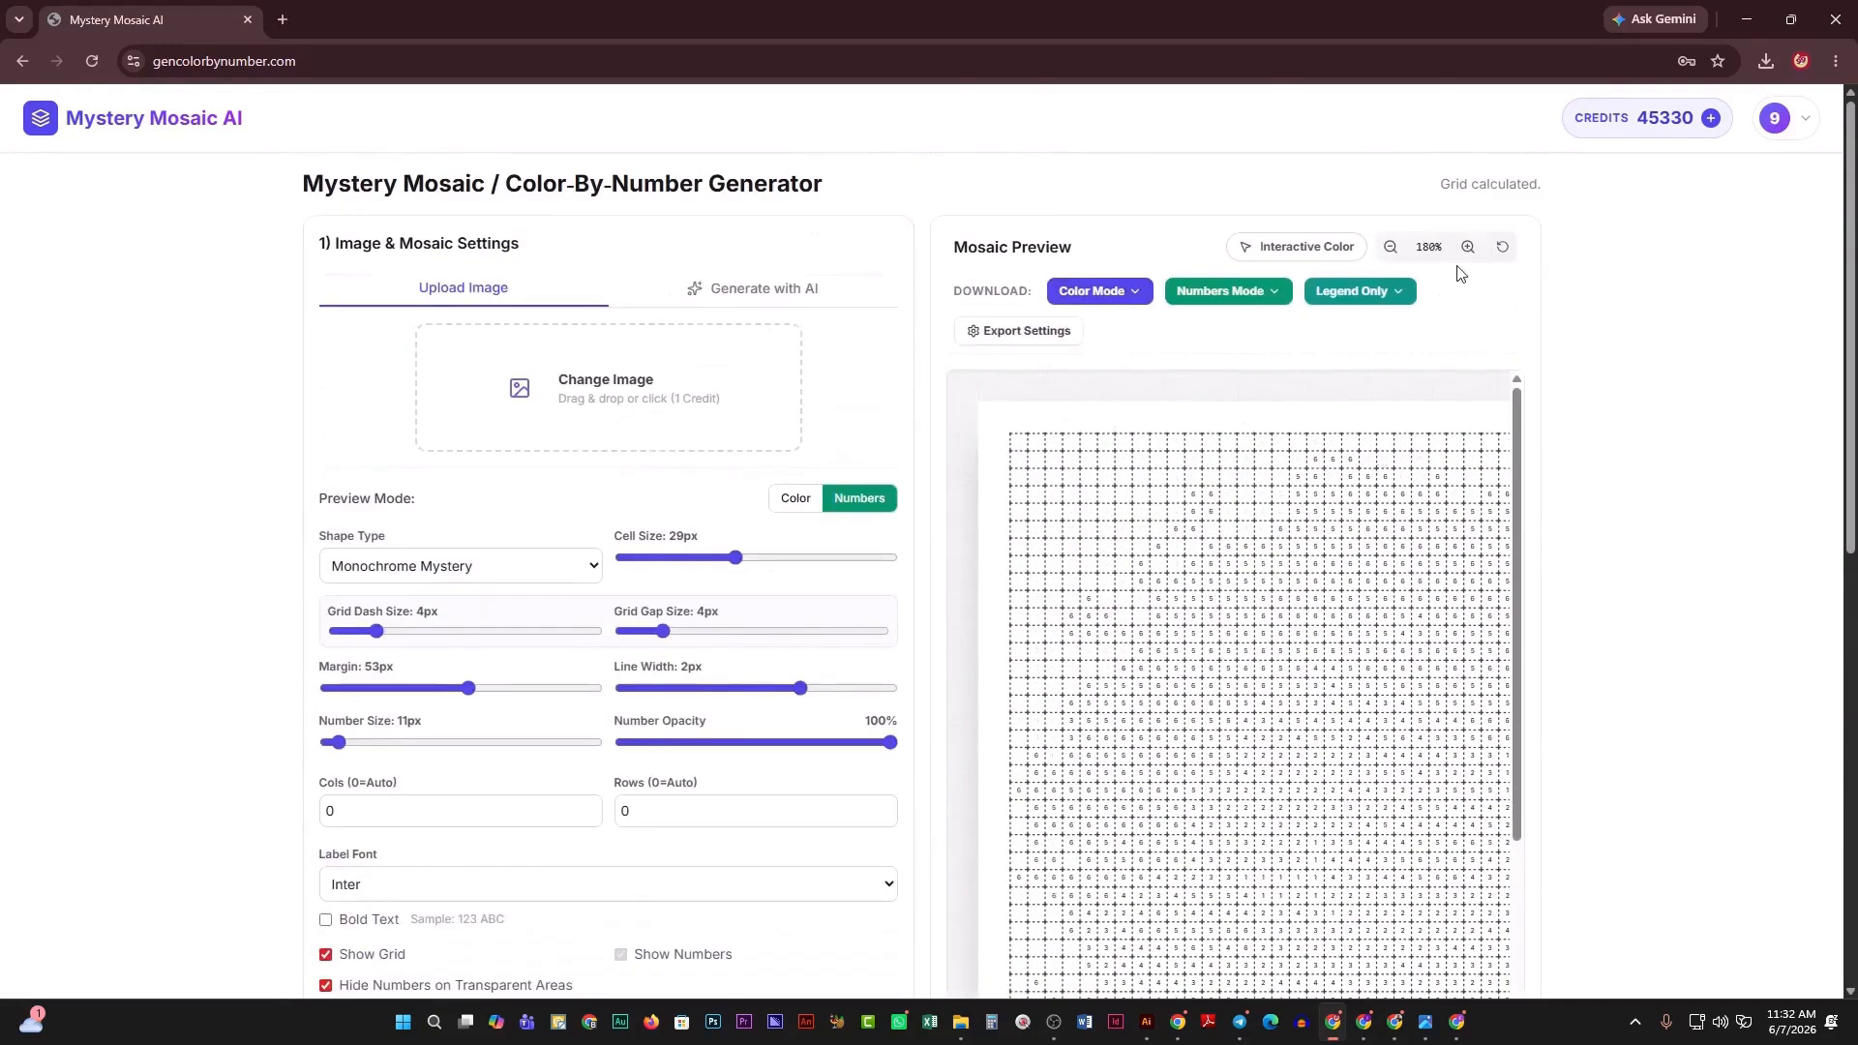
Examine the whole numbers preview at 100% zoom together with its Monochrome Symbols legend.
click(1503, 249)
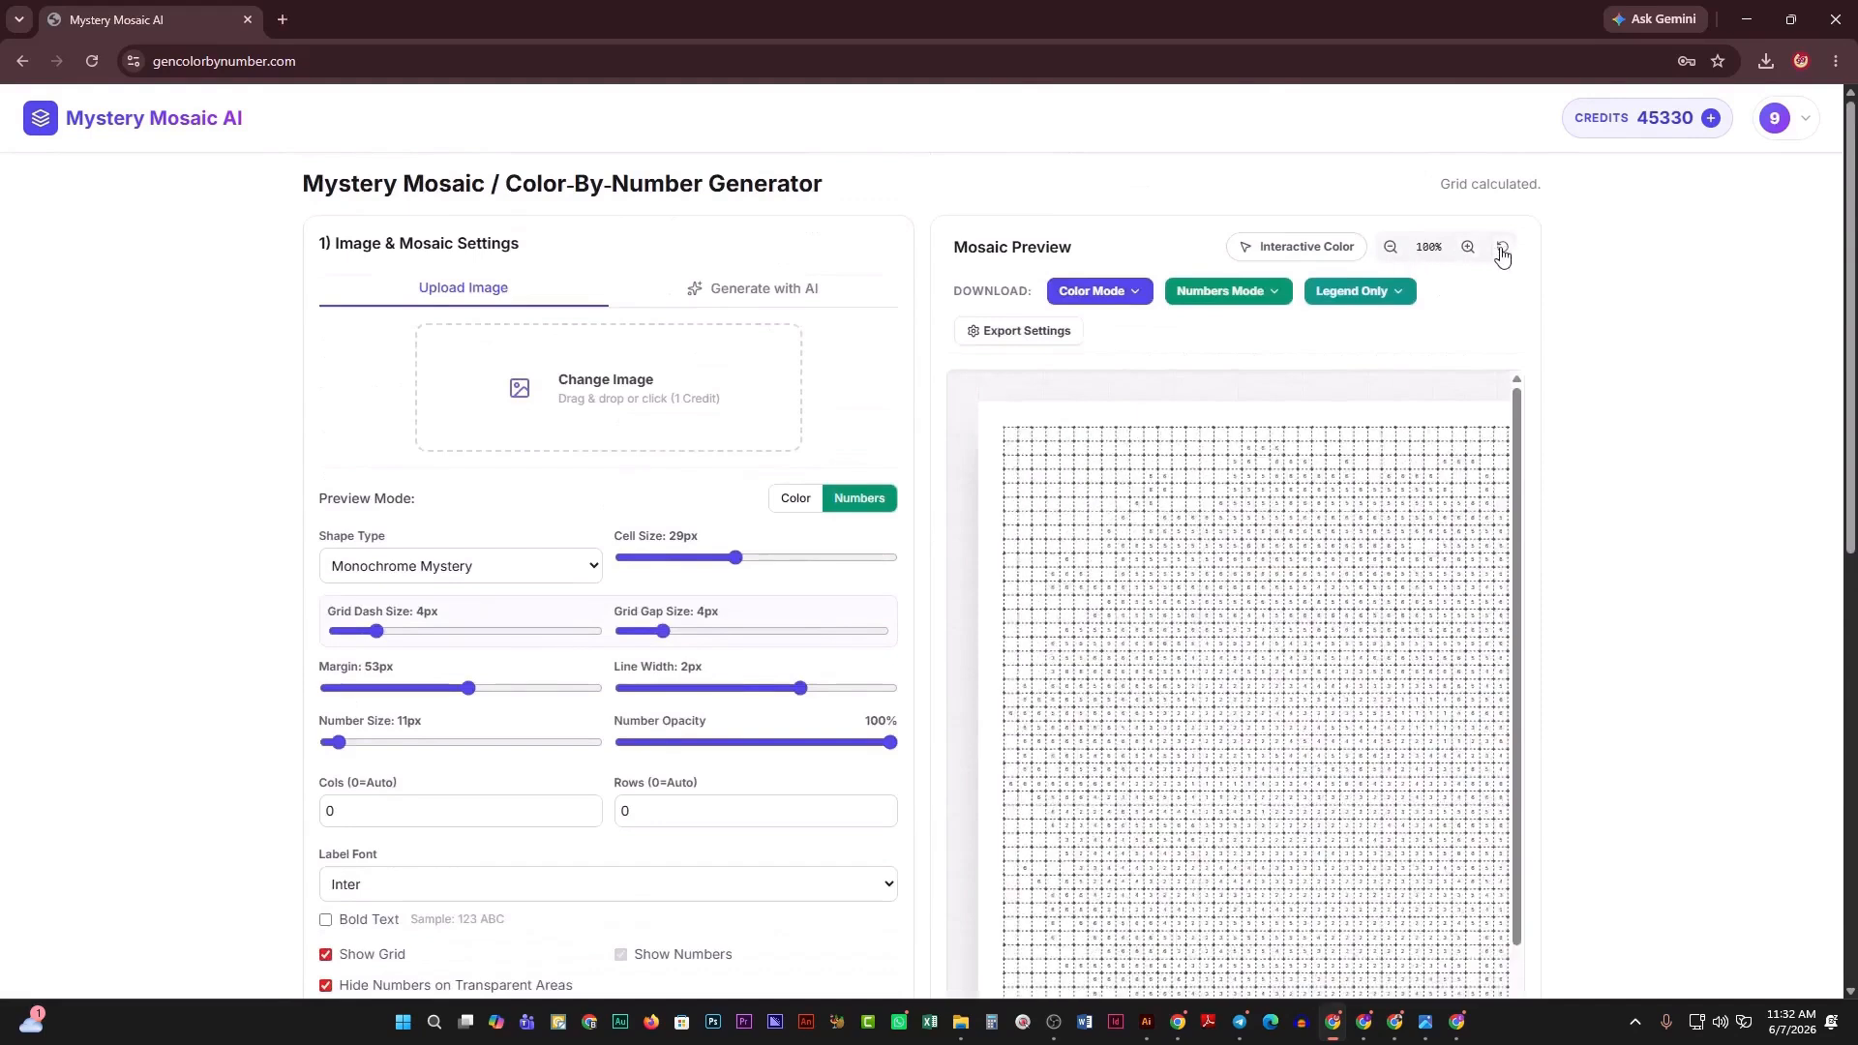
scroll(1274, 703, down, 1)
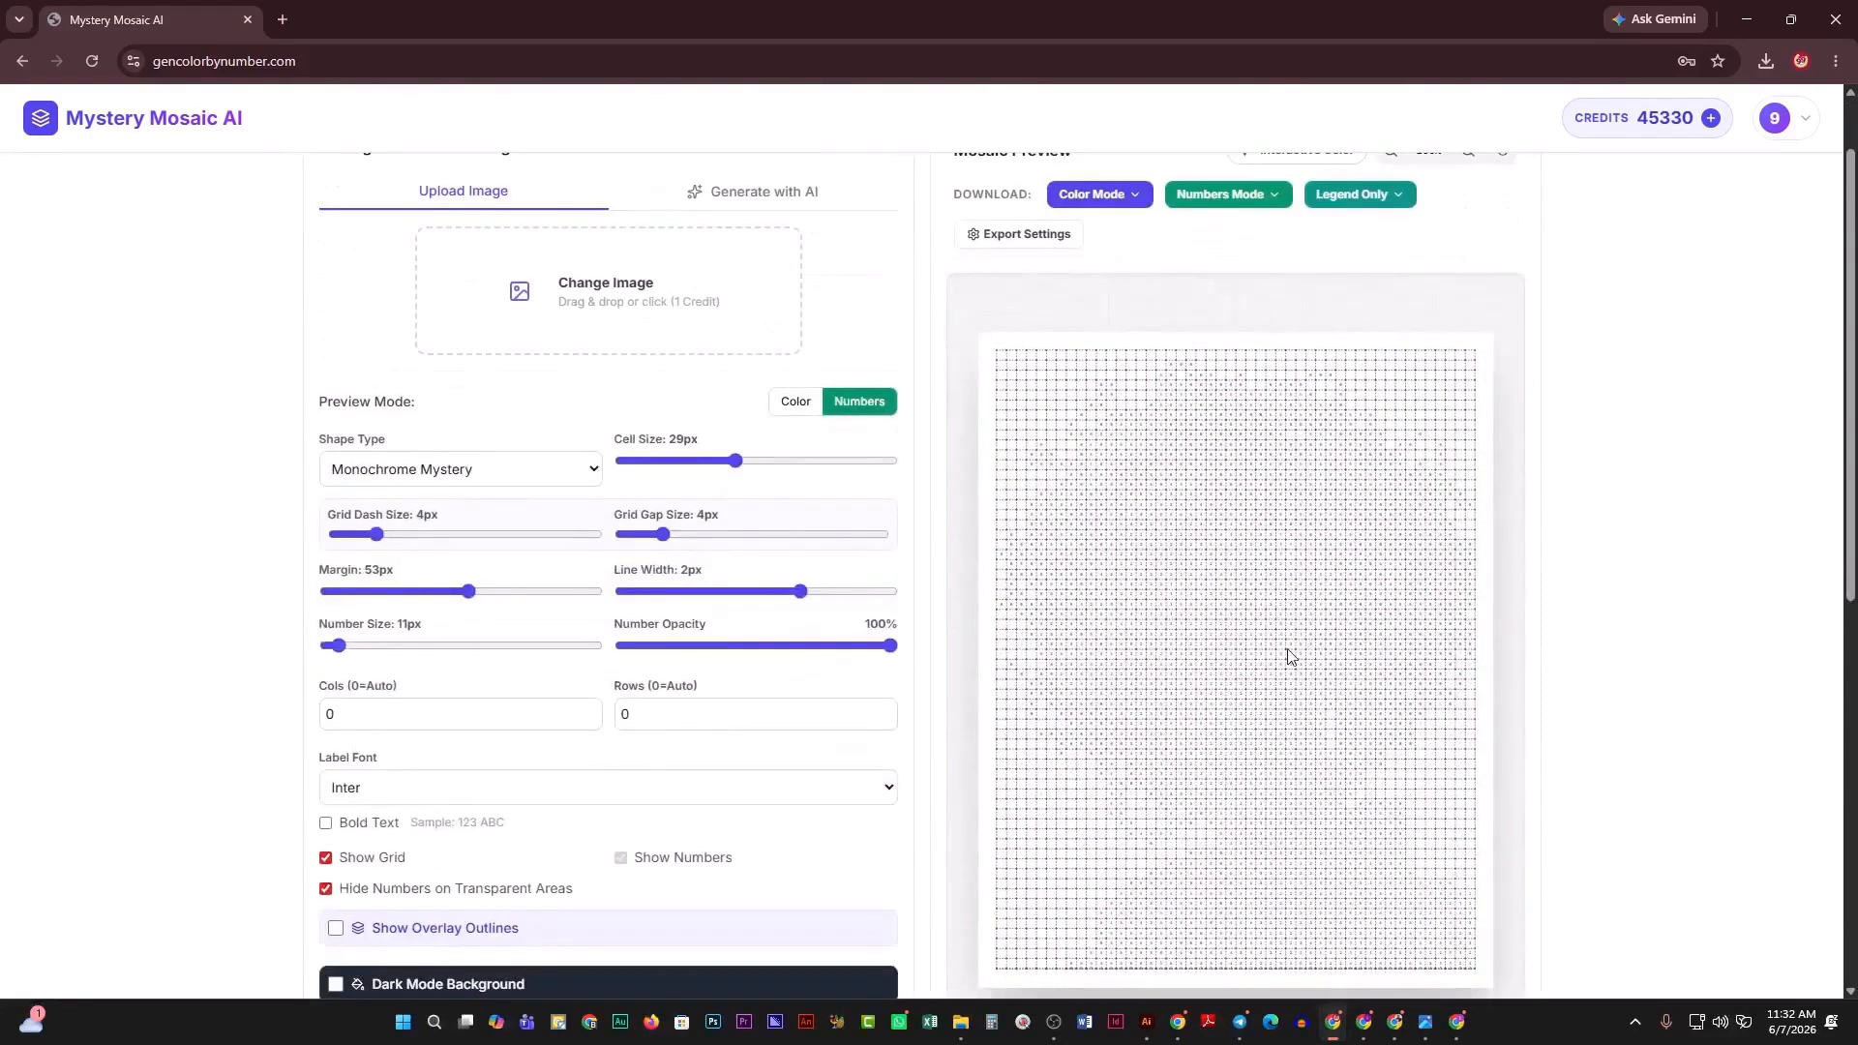
scroll(1287, 656, down, 1)
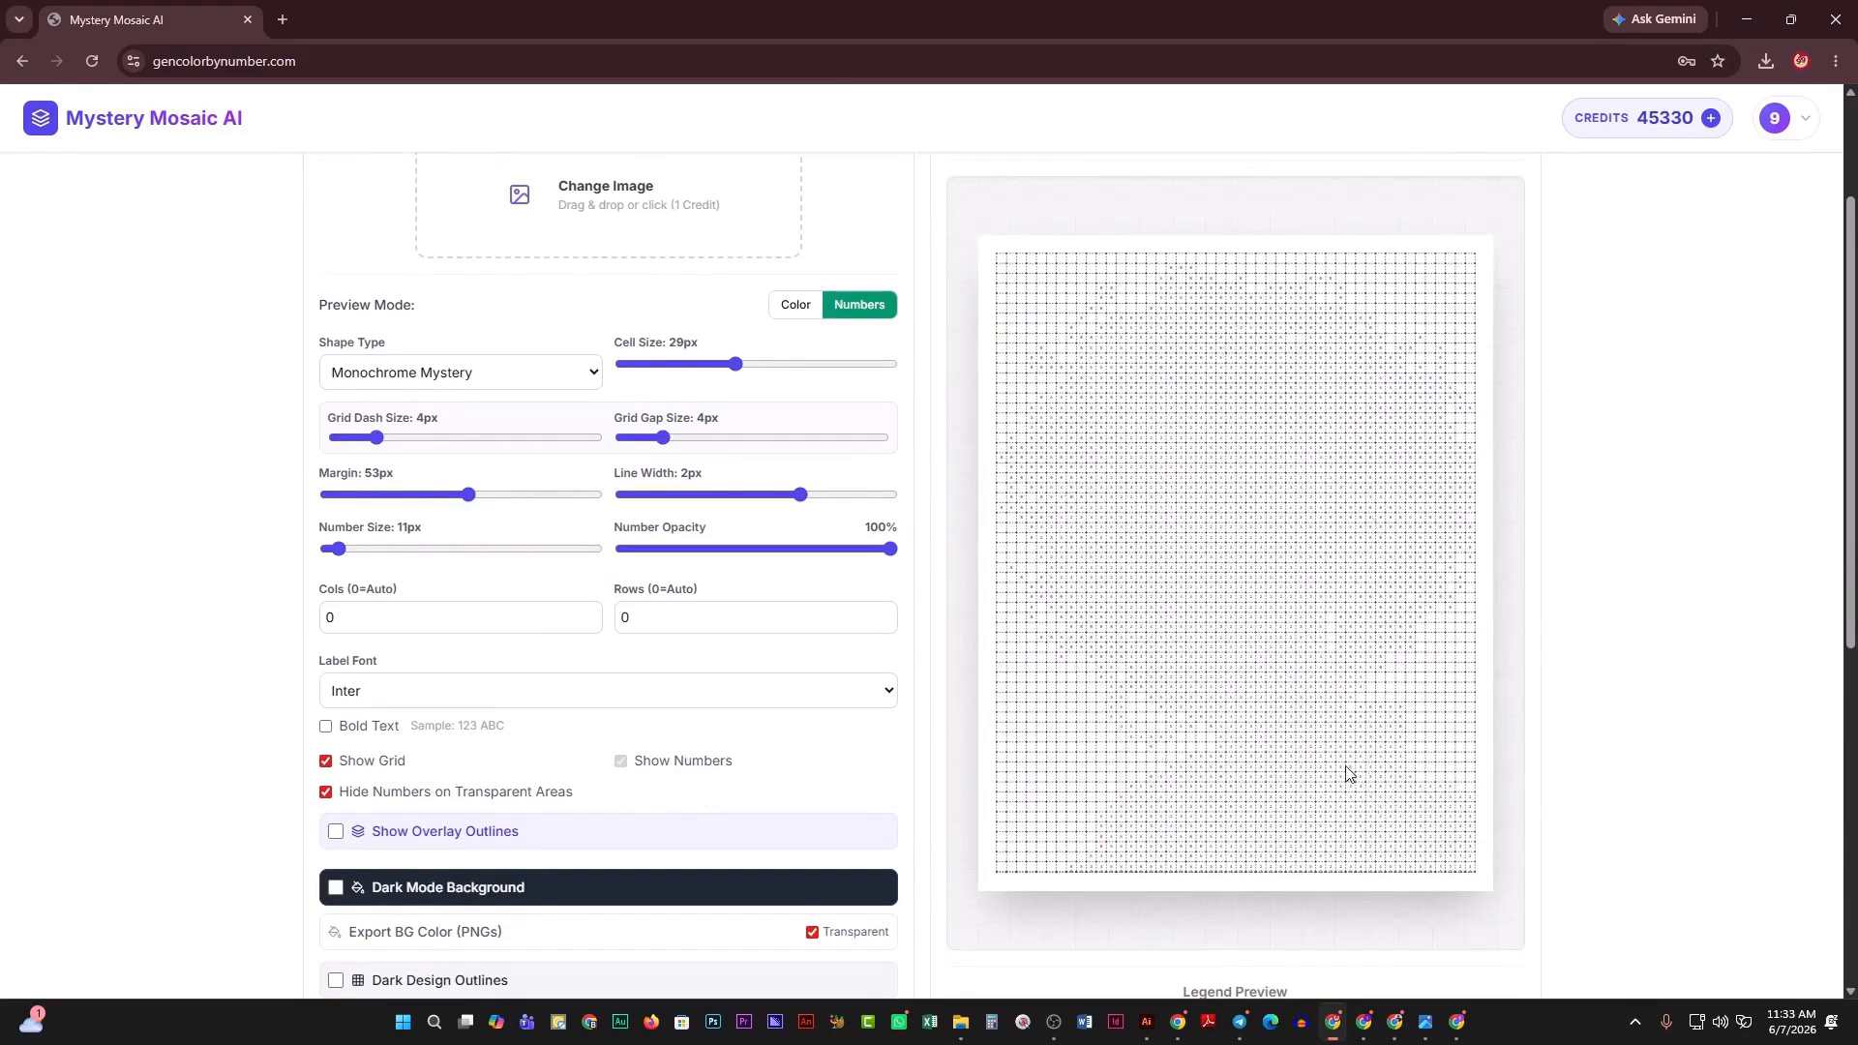
scroll(1302, 759, down, 5)
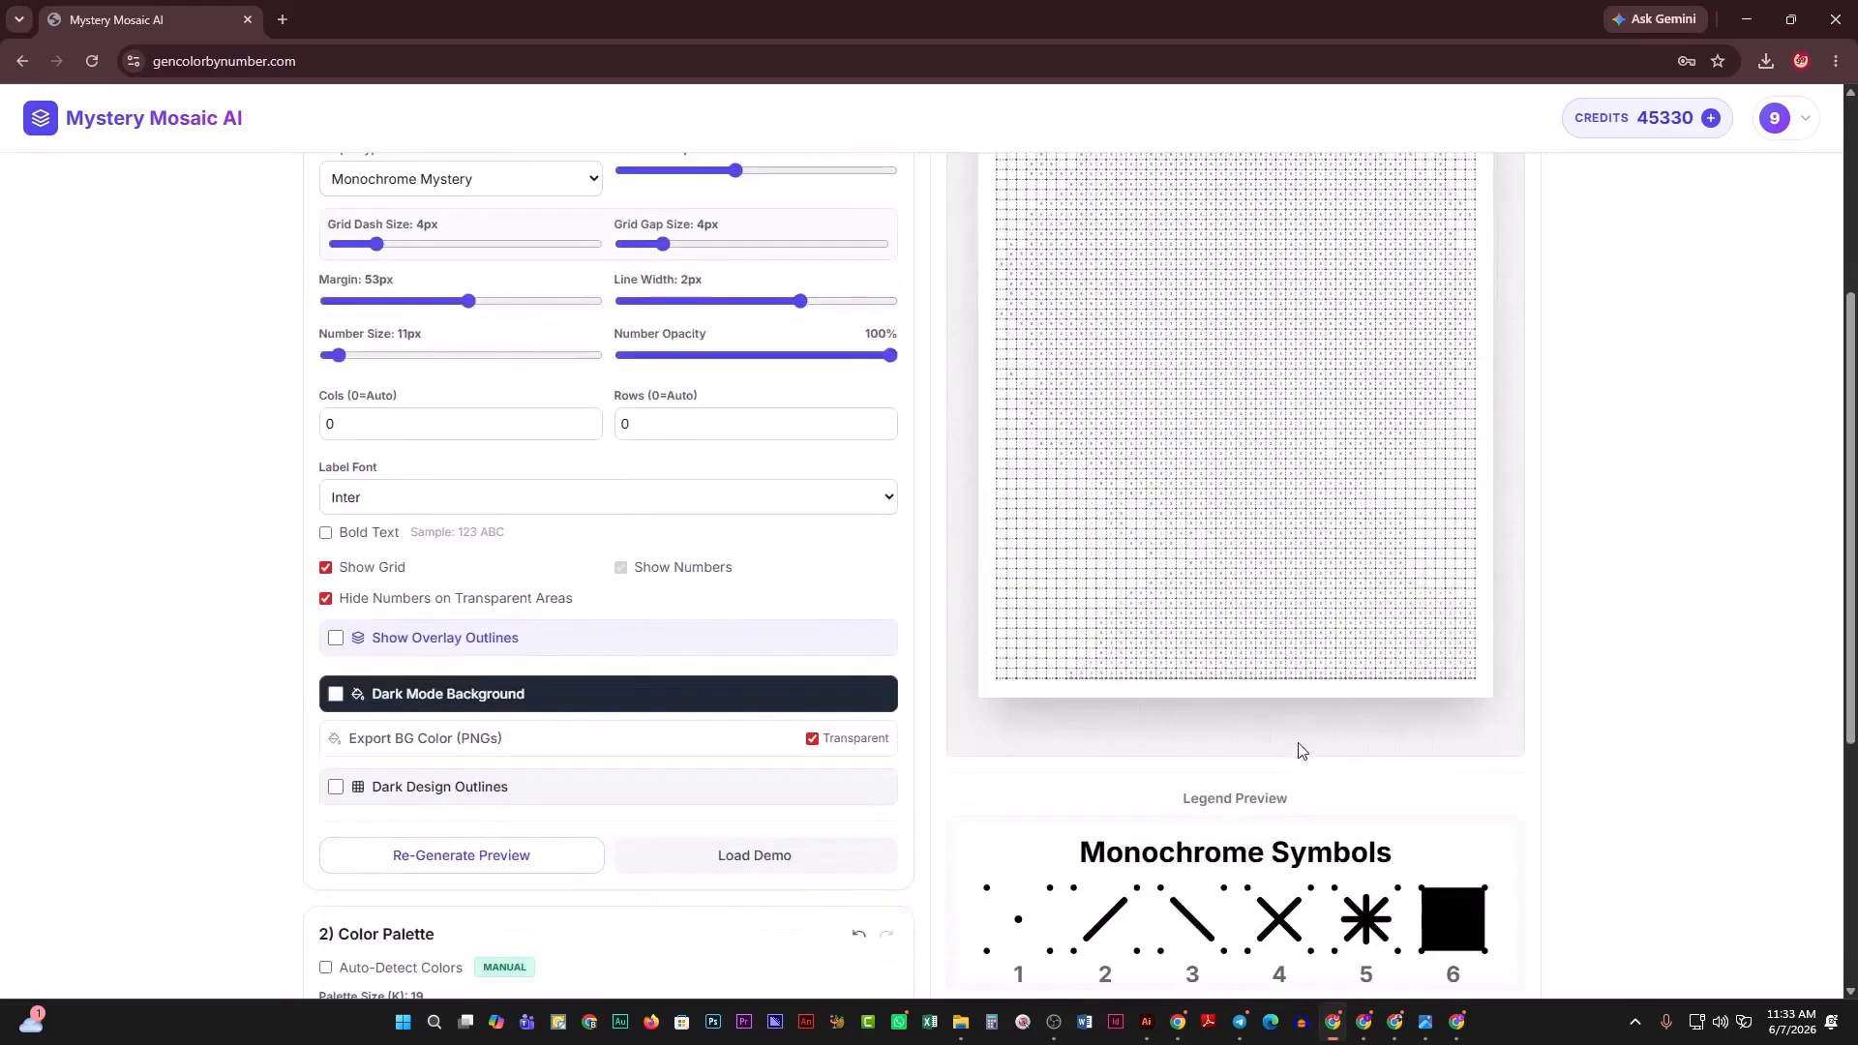
scroll(1287, 719, up, 1)
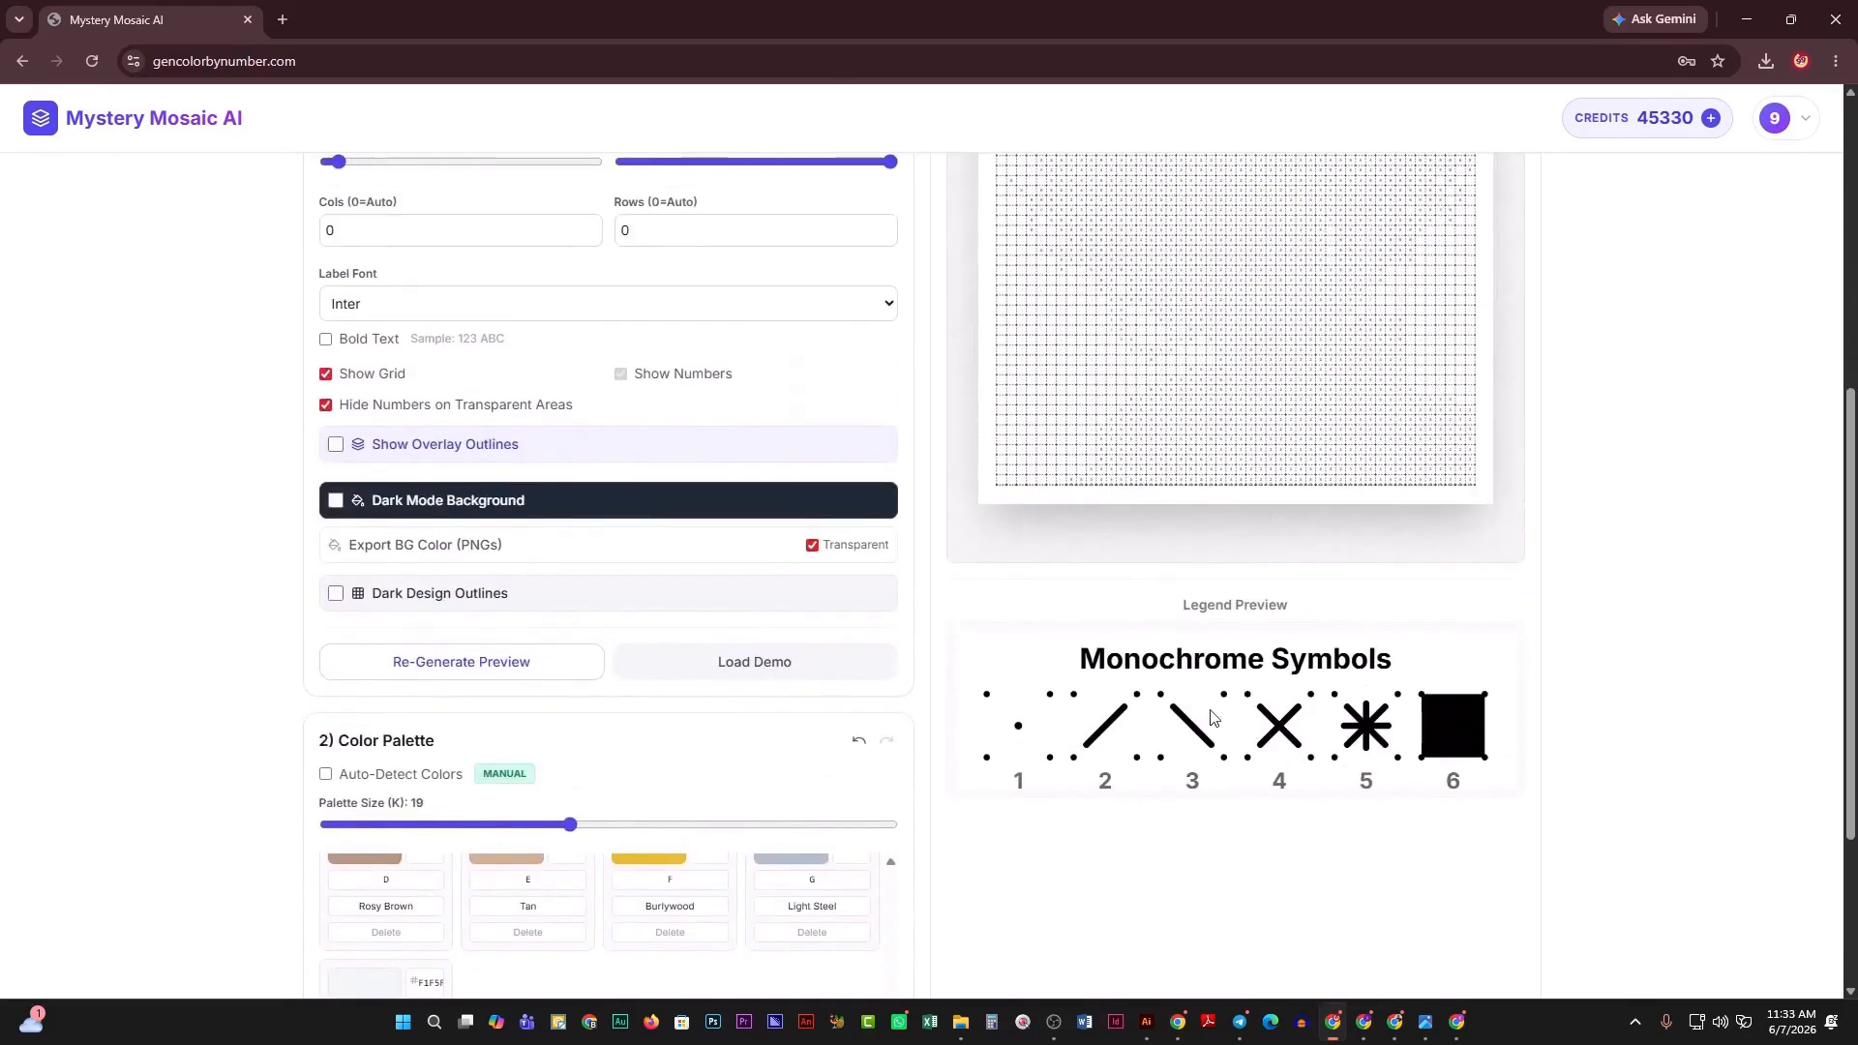
scroll(1161, 724, down, 1)
scroll(1100, 728, up, 3)
scroll(1099, 724, up, 4)
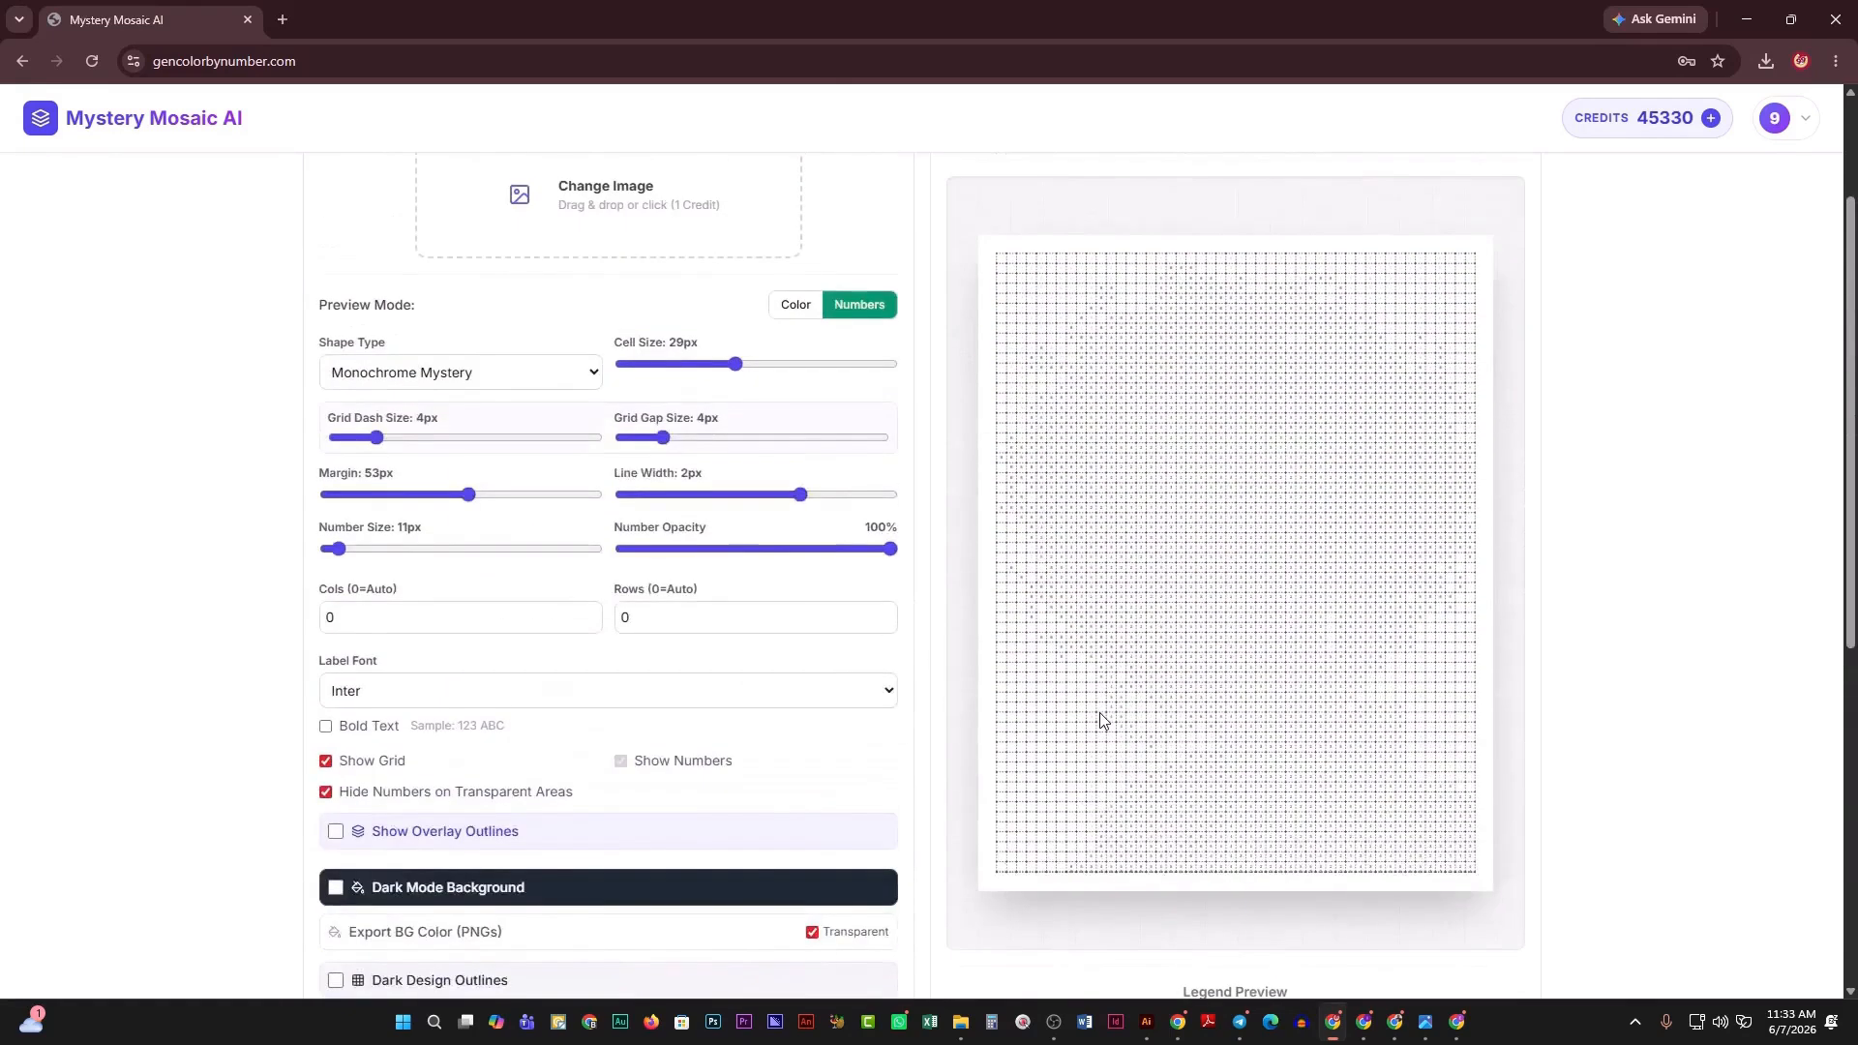
scroll(1100, 721, up, 1)
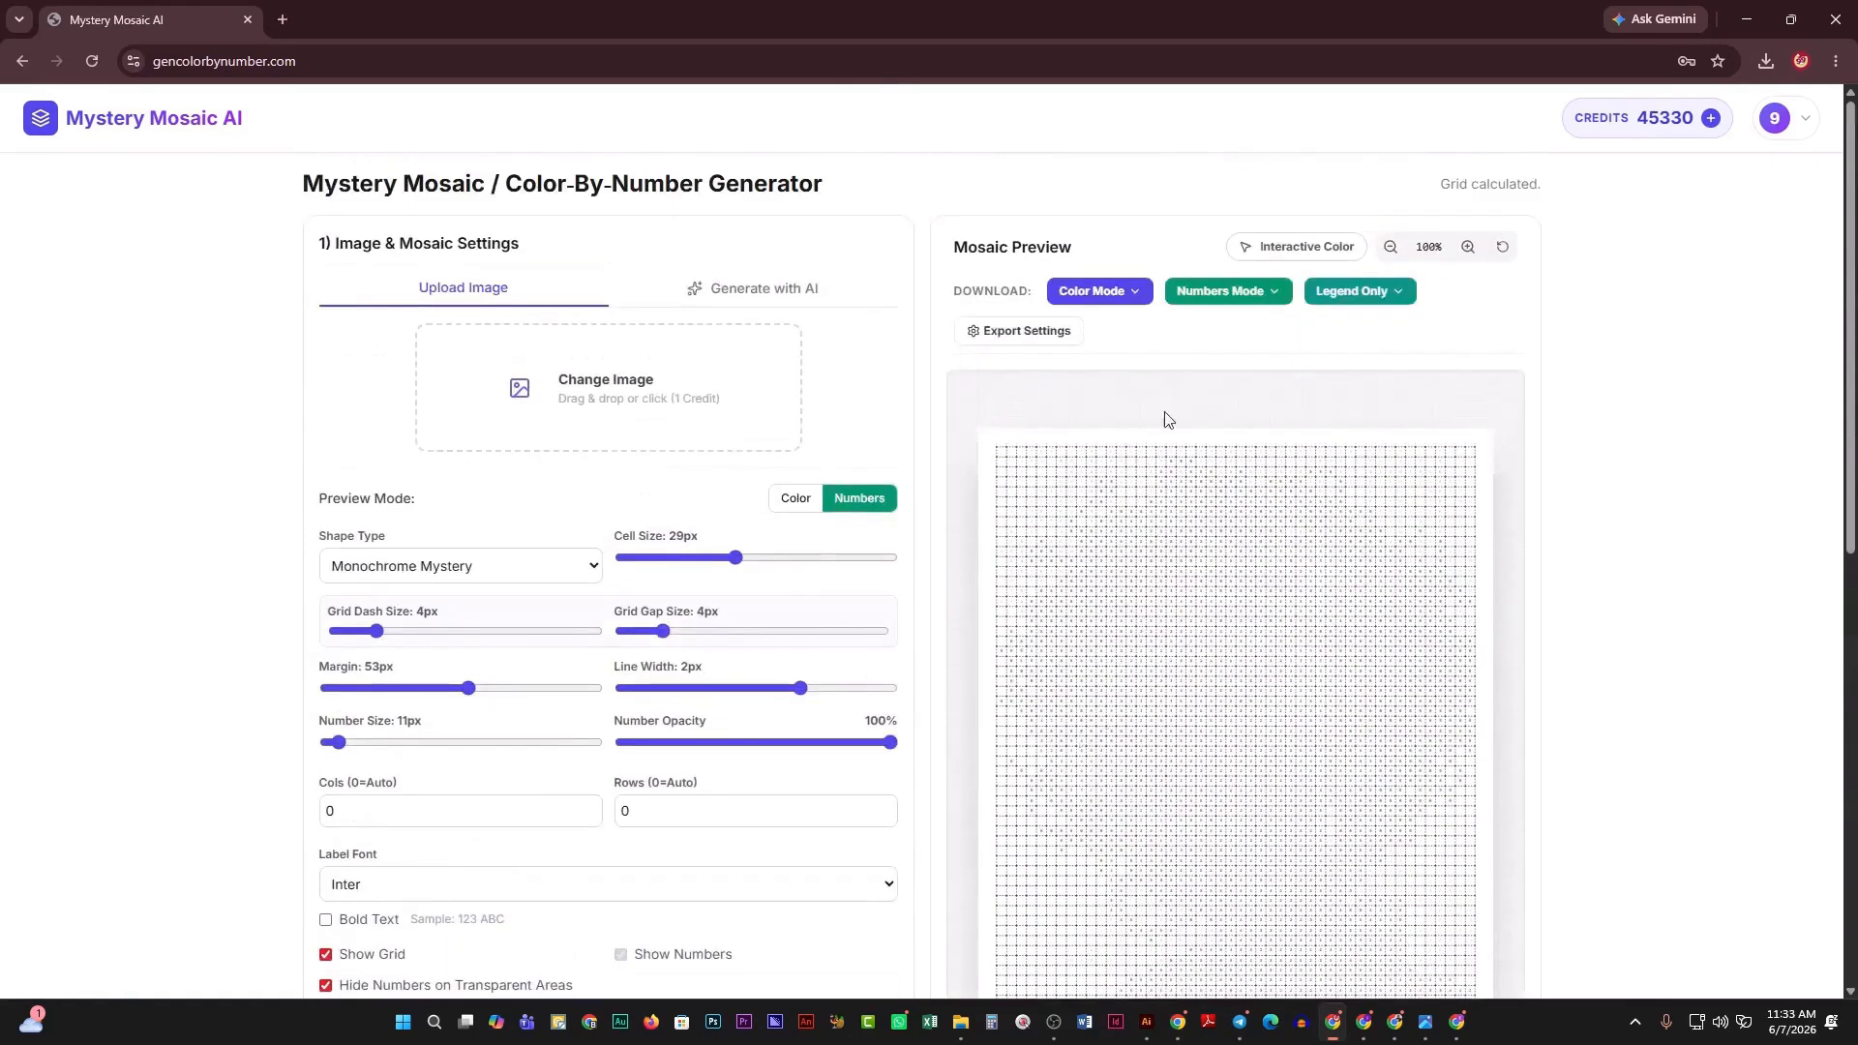